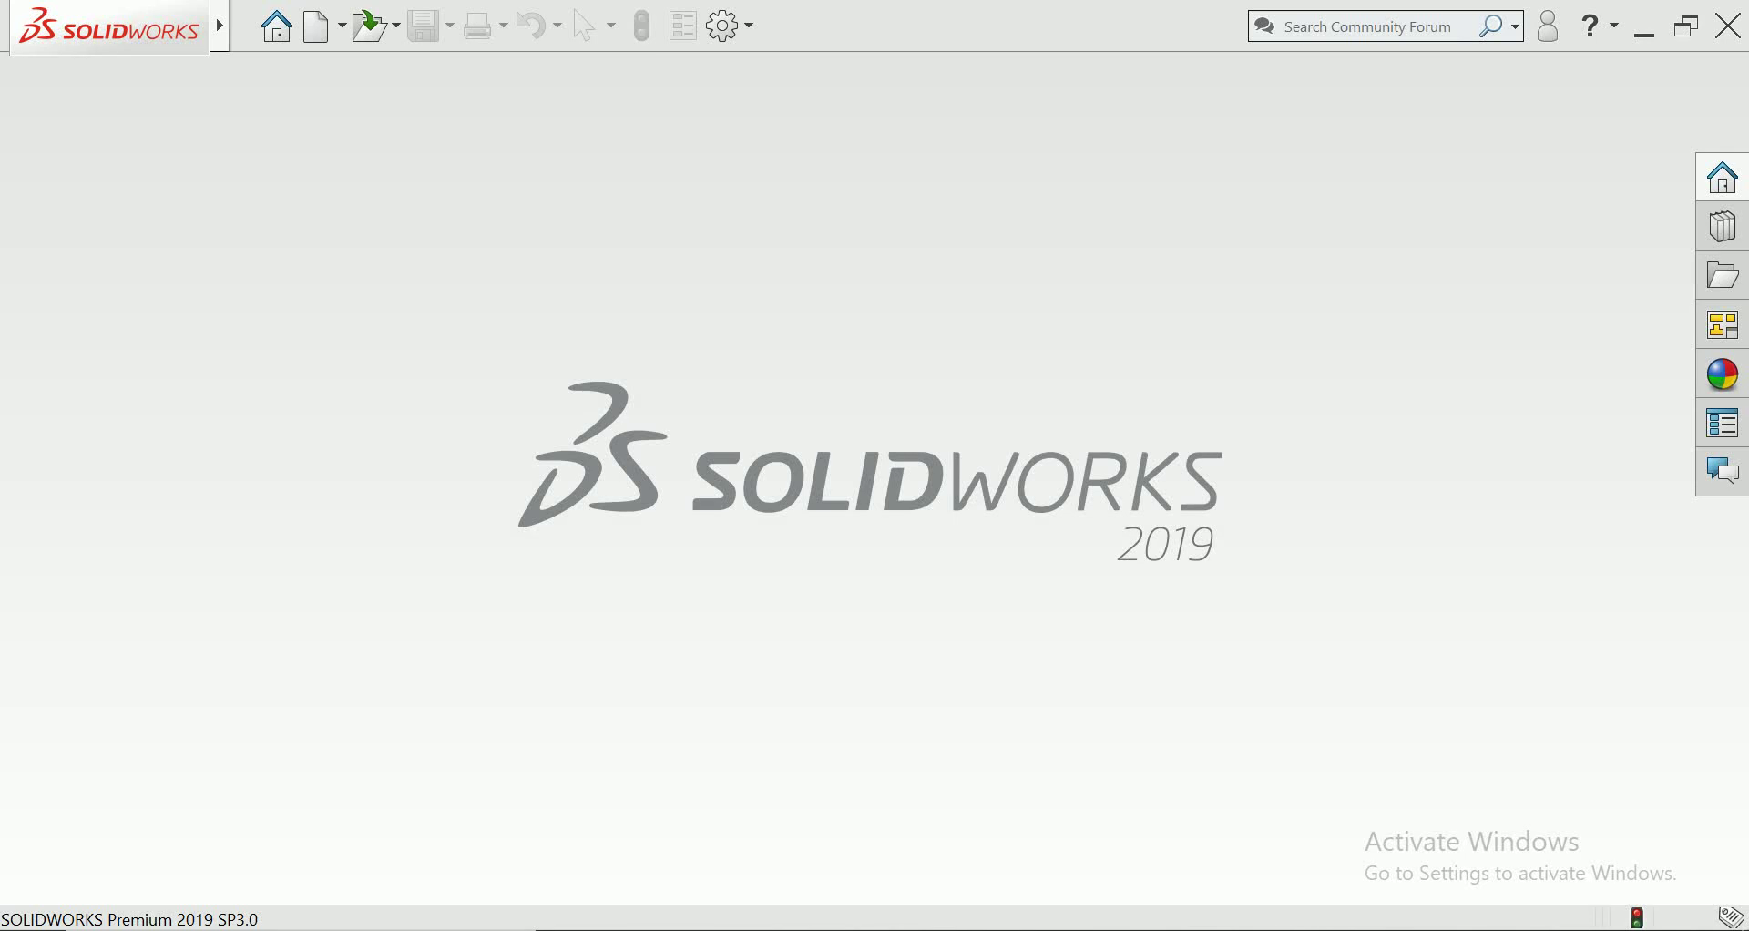
Create a new document from the Part template
left_click(324, 26)
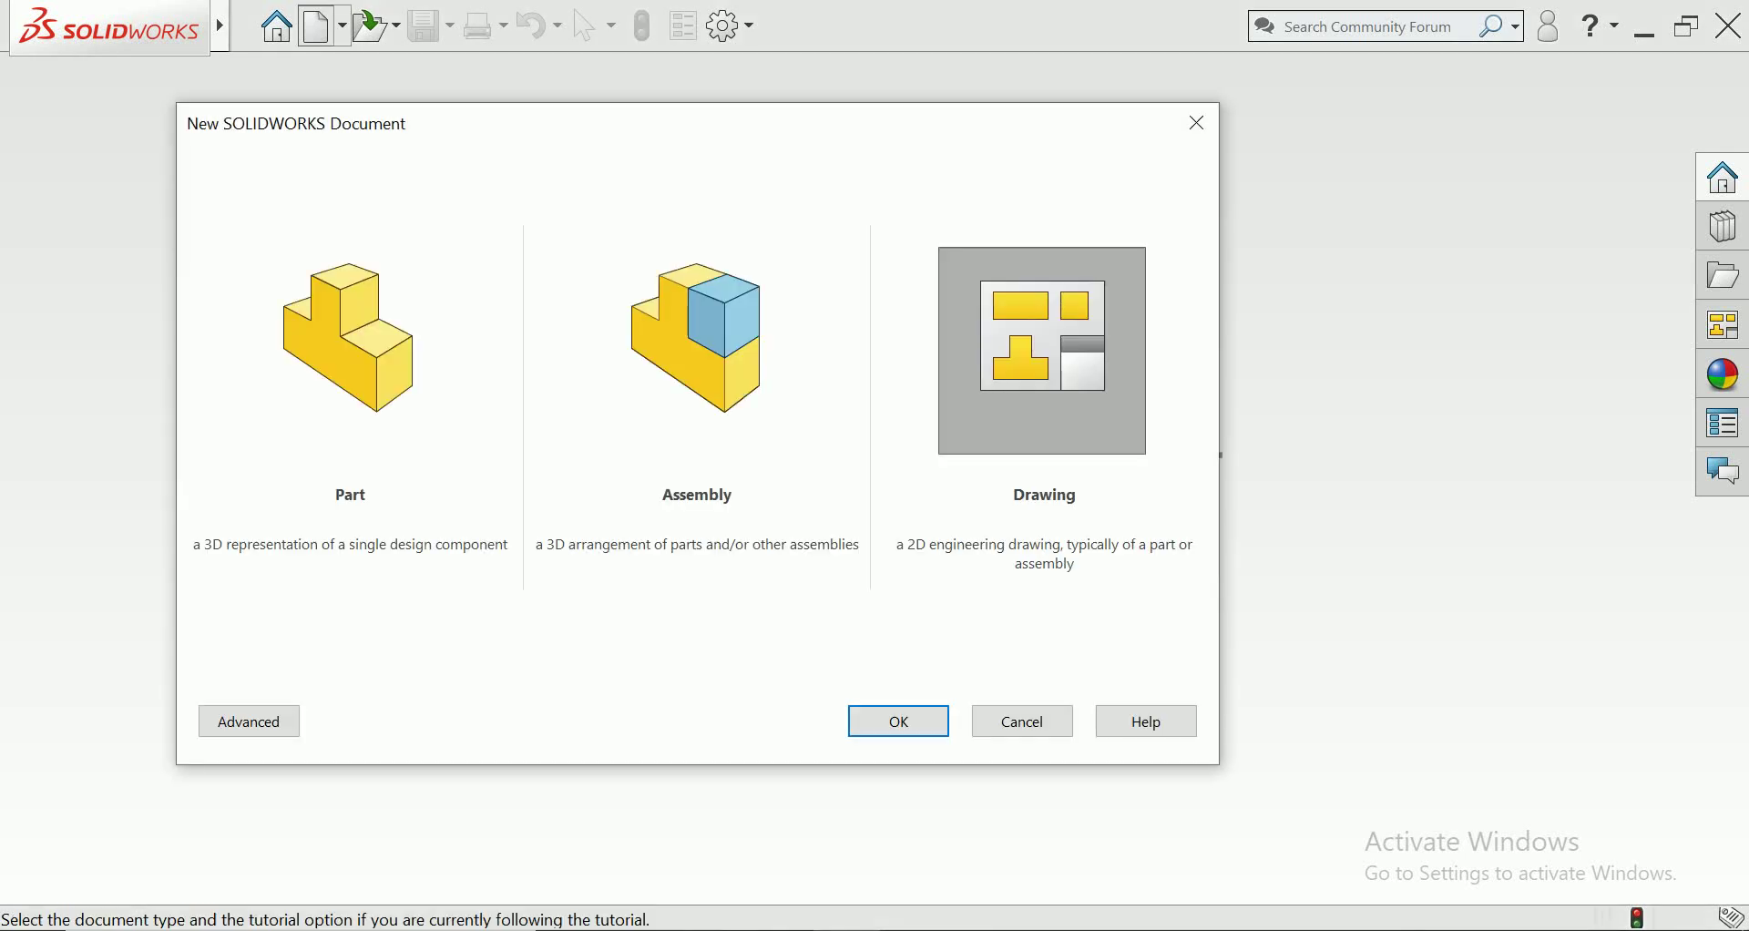
left_click(349, 351)
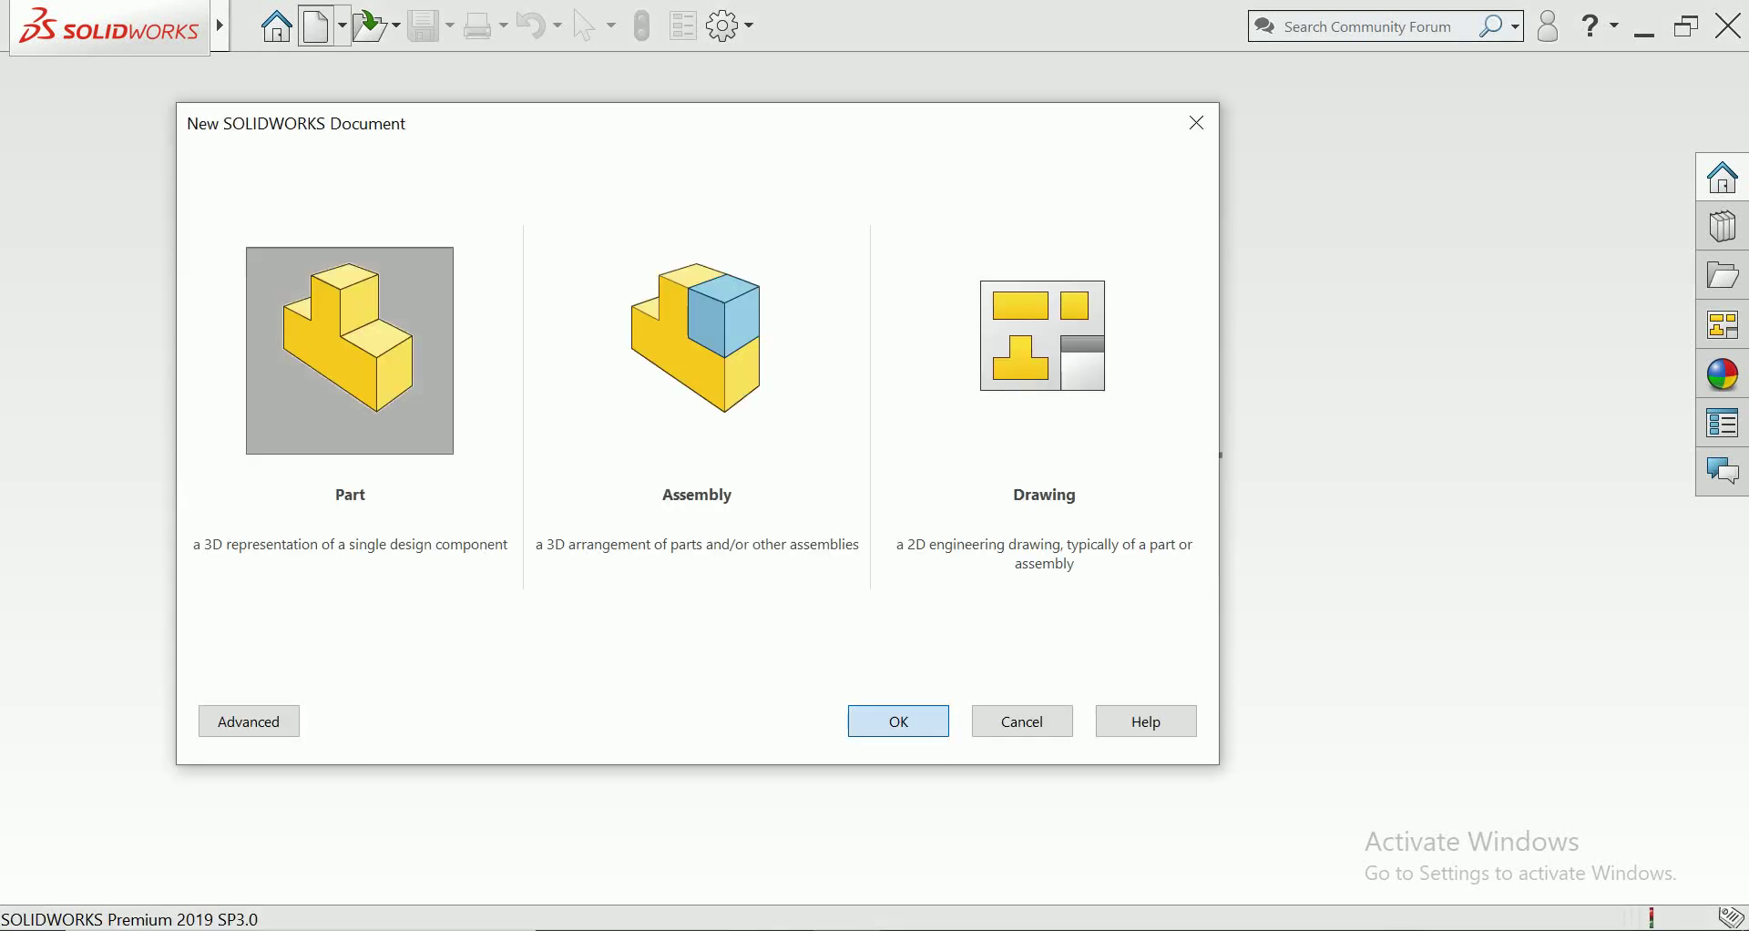
left_click(899, 721)
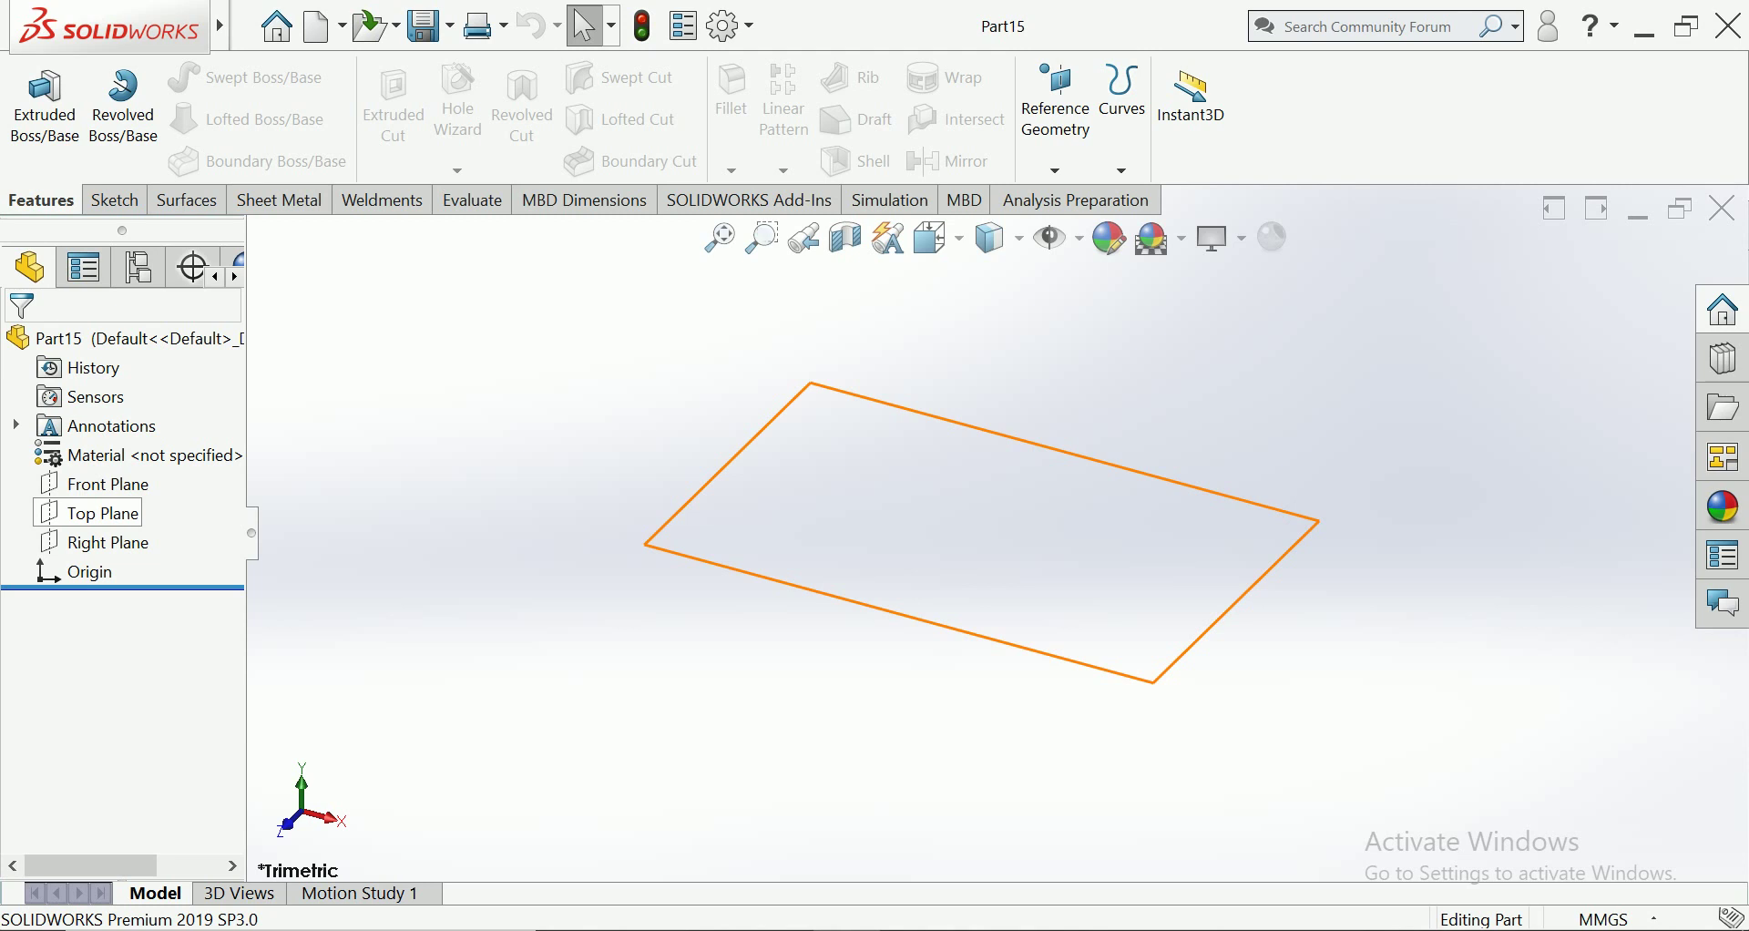
On the Top Plane, sketch a center rectangle starting at the origin
left_click(102, 513)
left_click(123, 485)
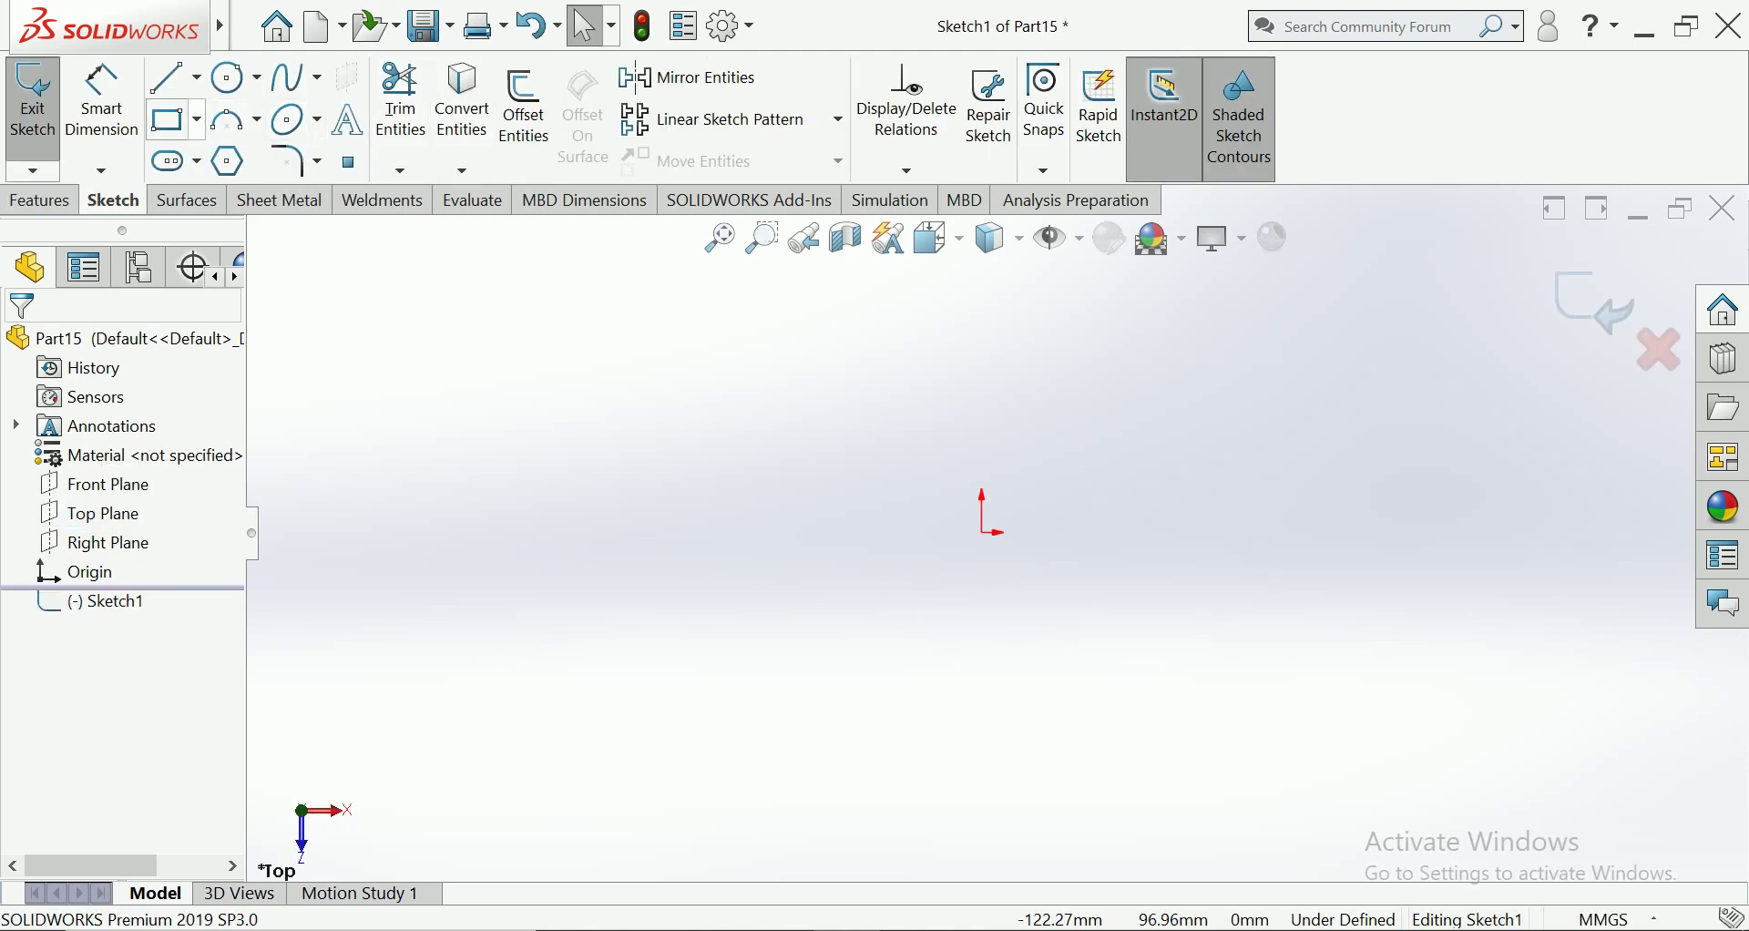
left_click(173, 120)
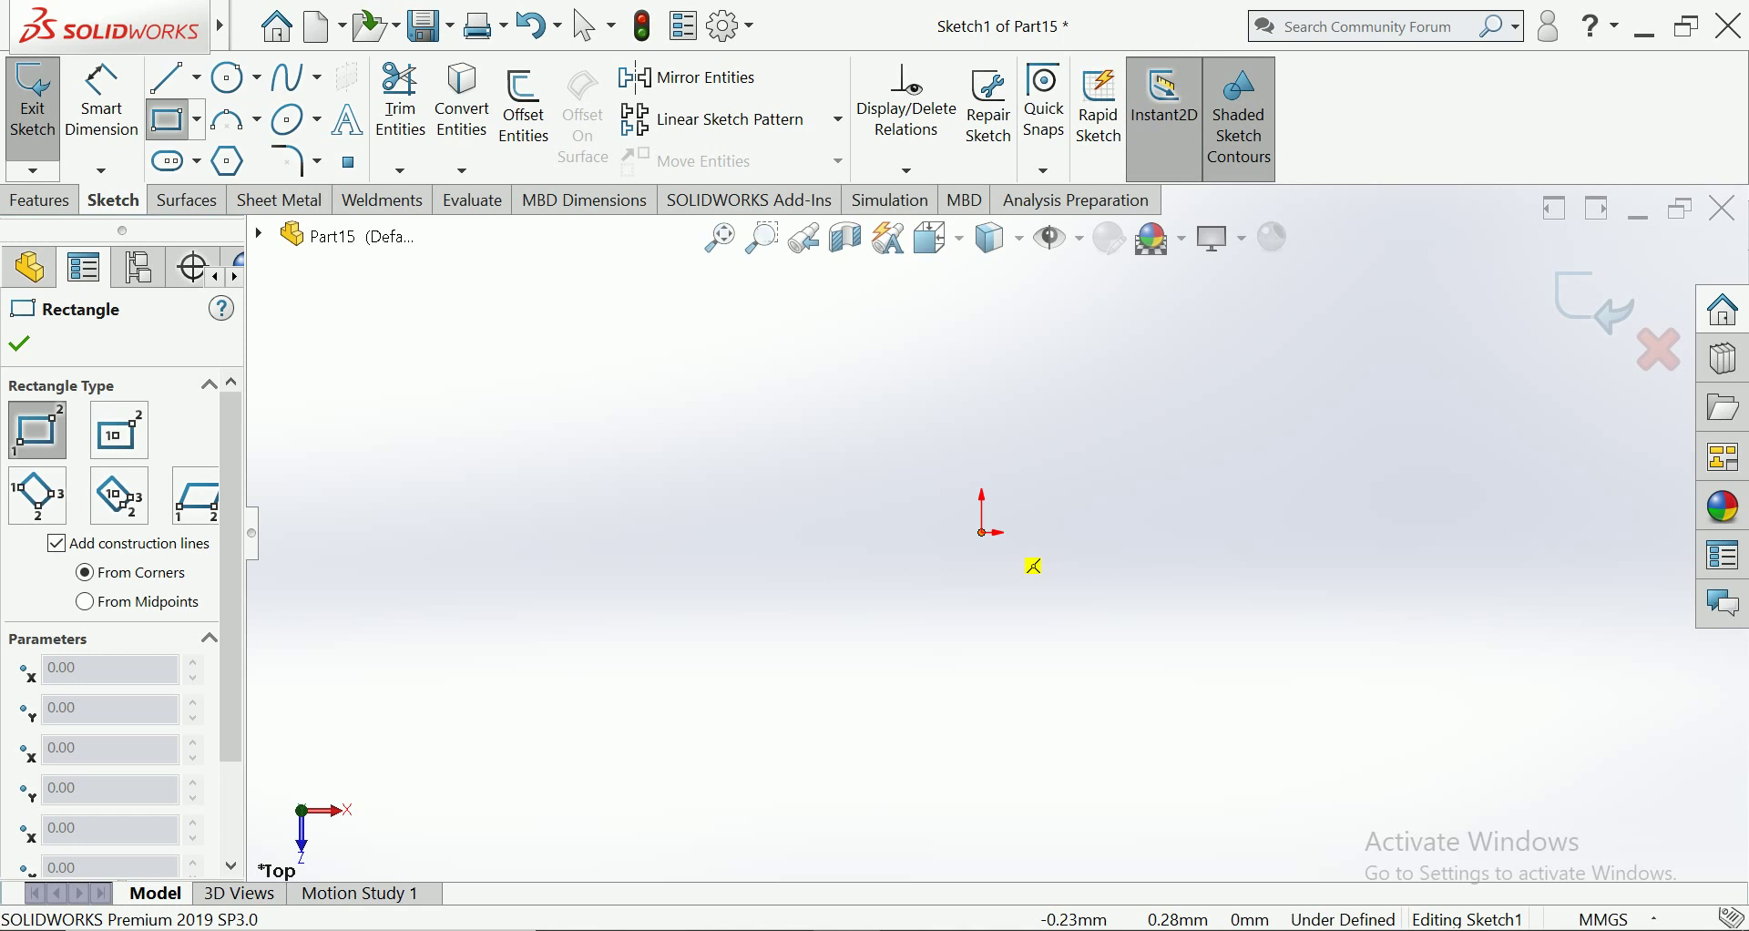
left_click(119, 430)
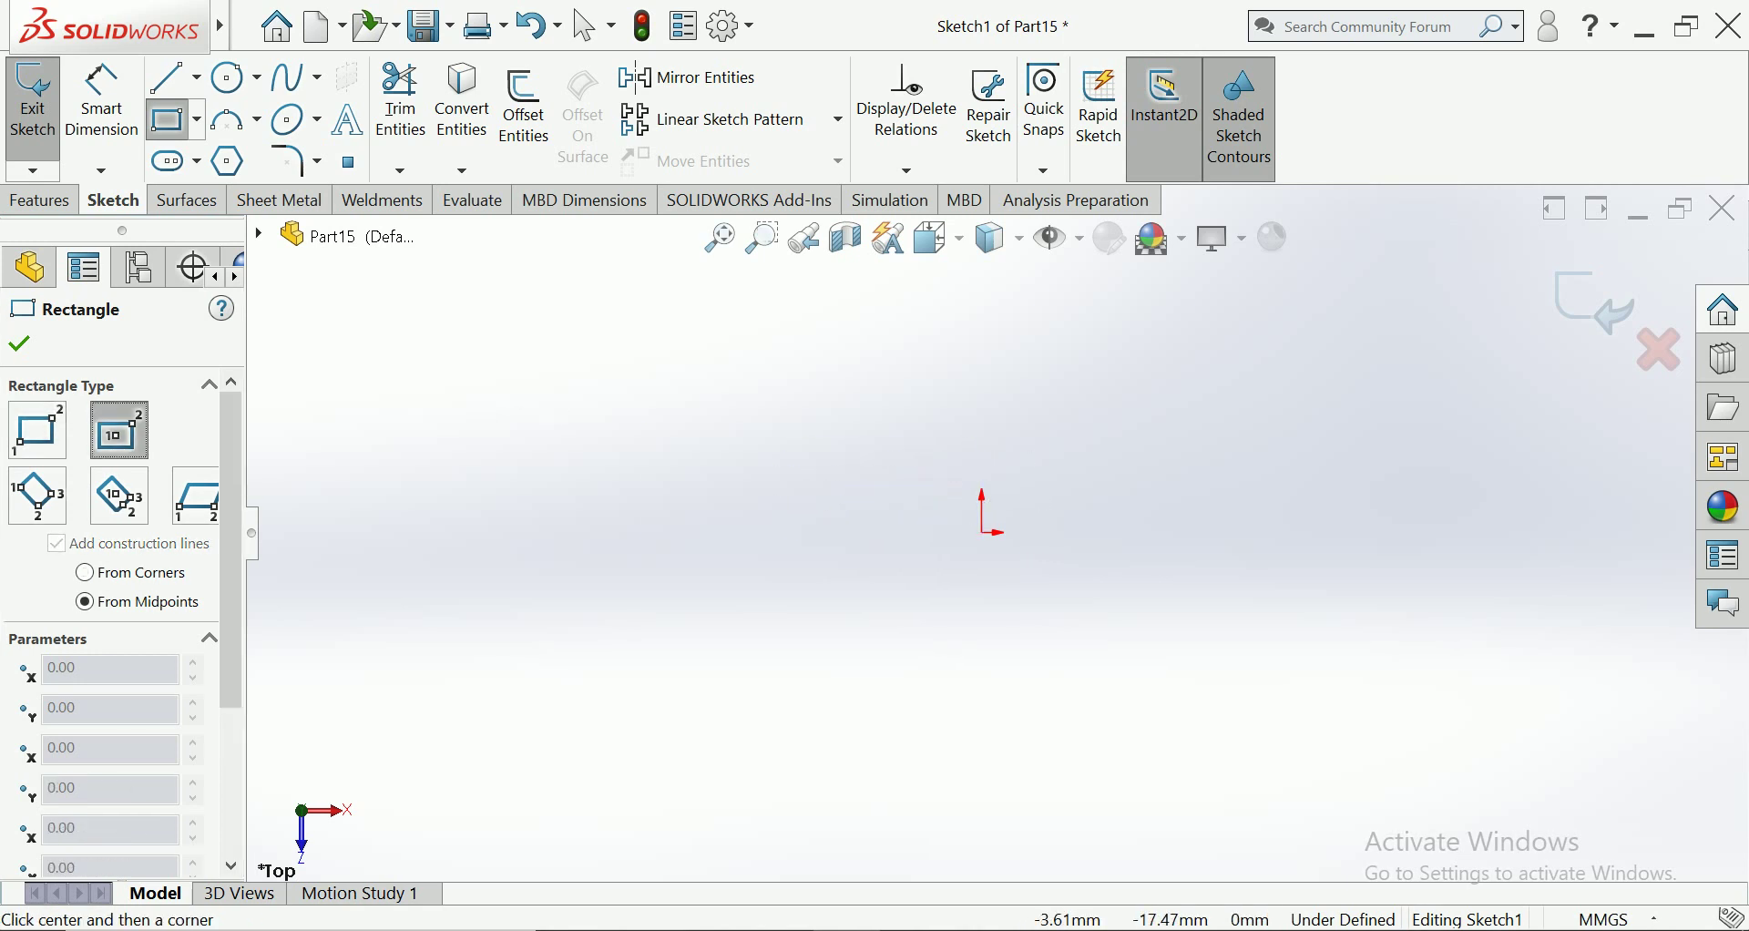
left_click(983, 532)
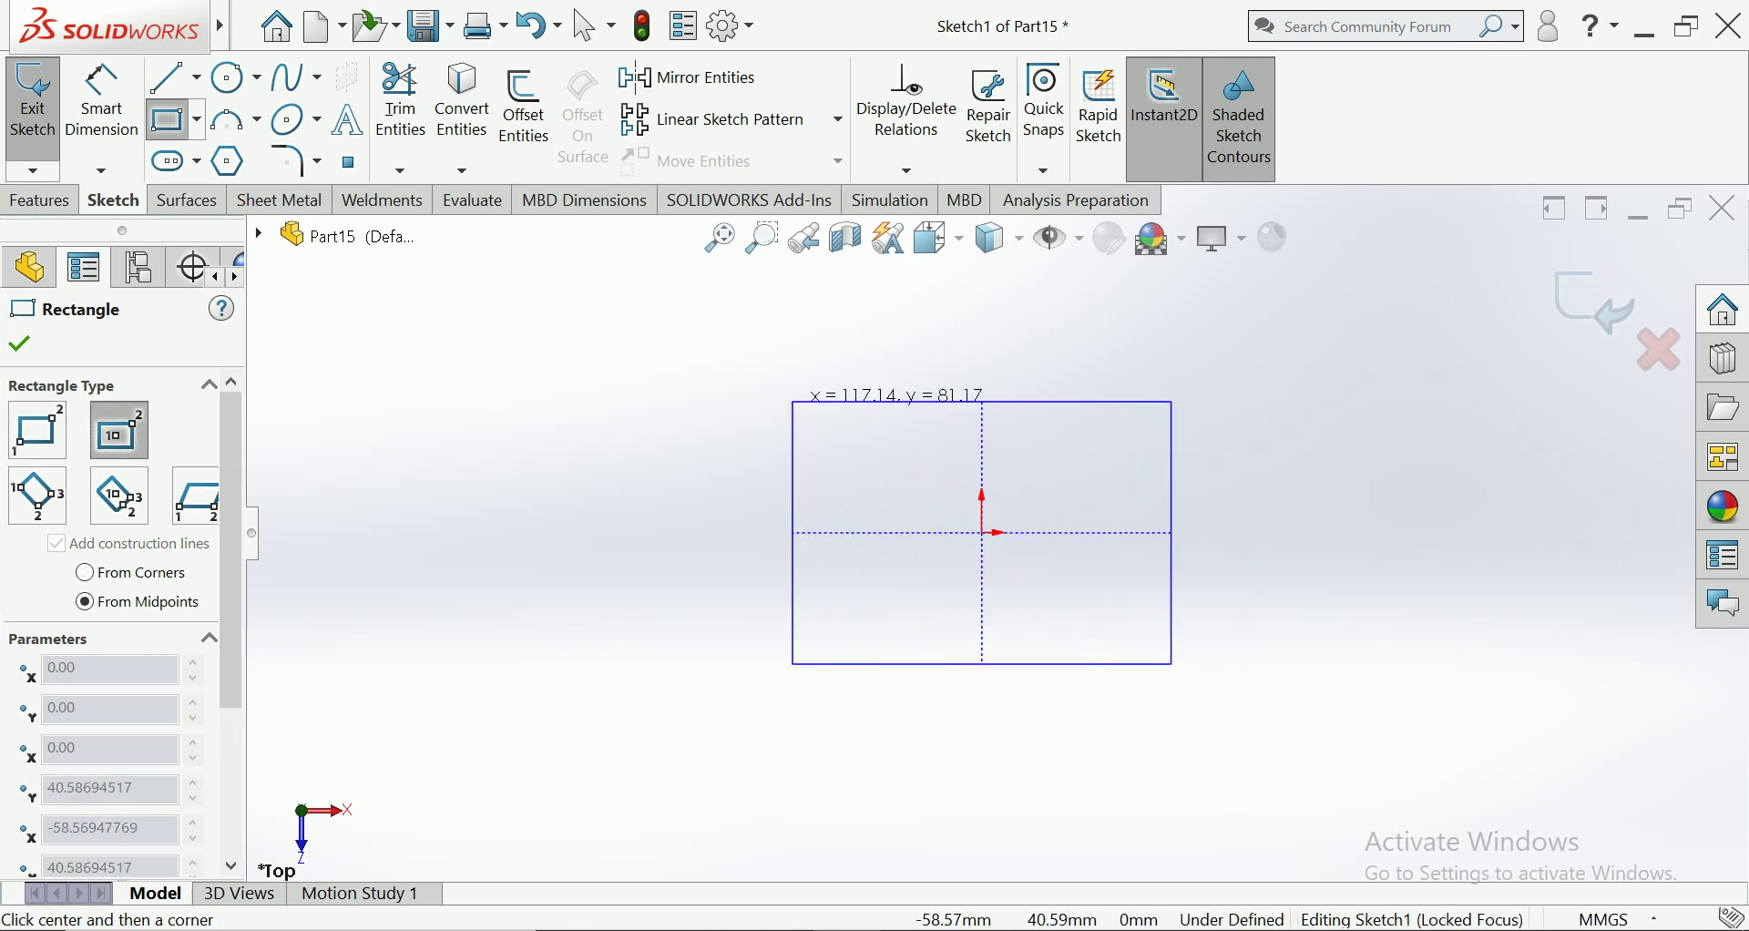
left_click(792, 397)
Dimension the rectangle's width and height to 300 each, making a square
left_click(101, 100)
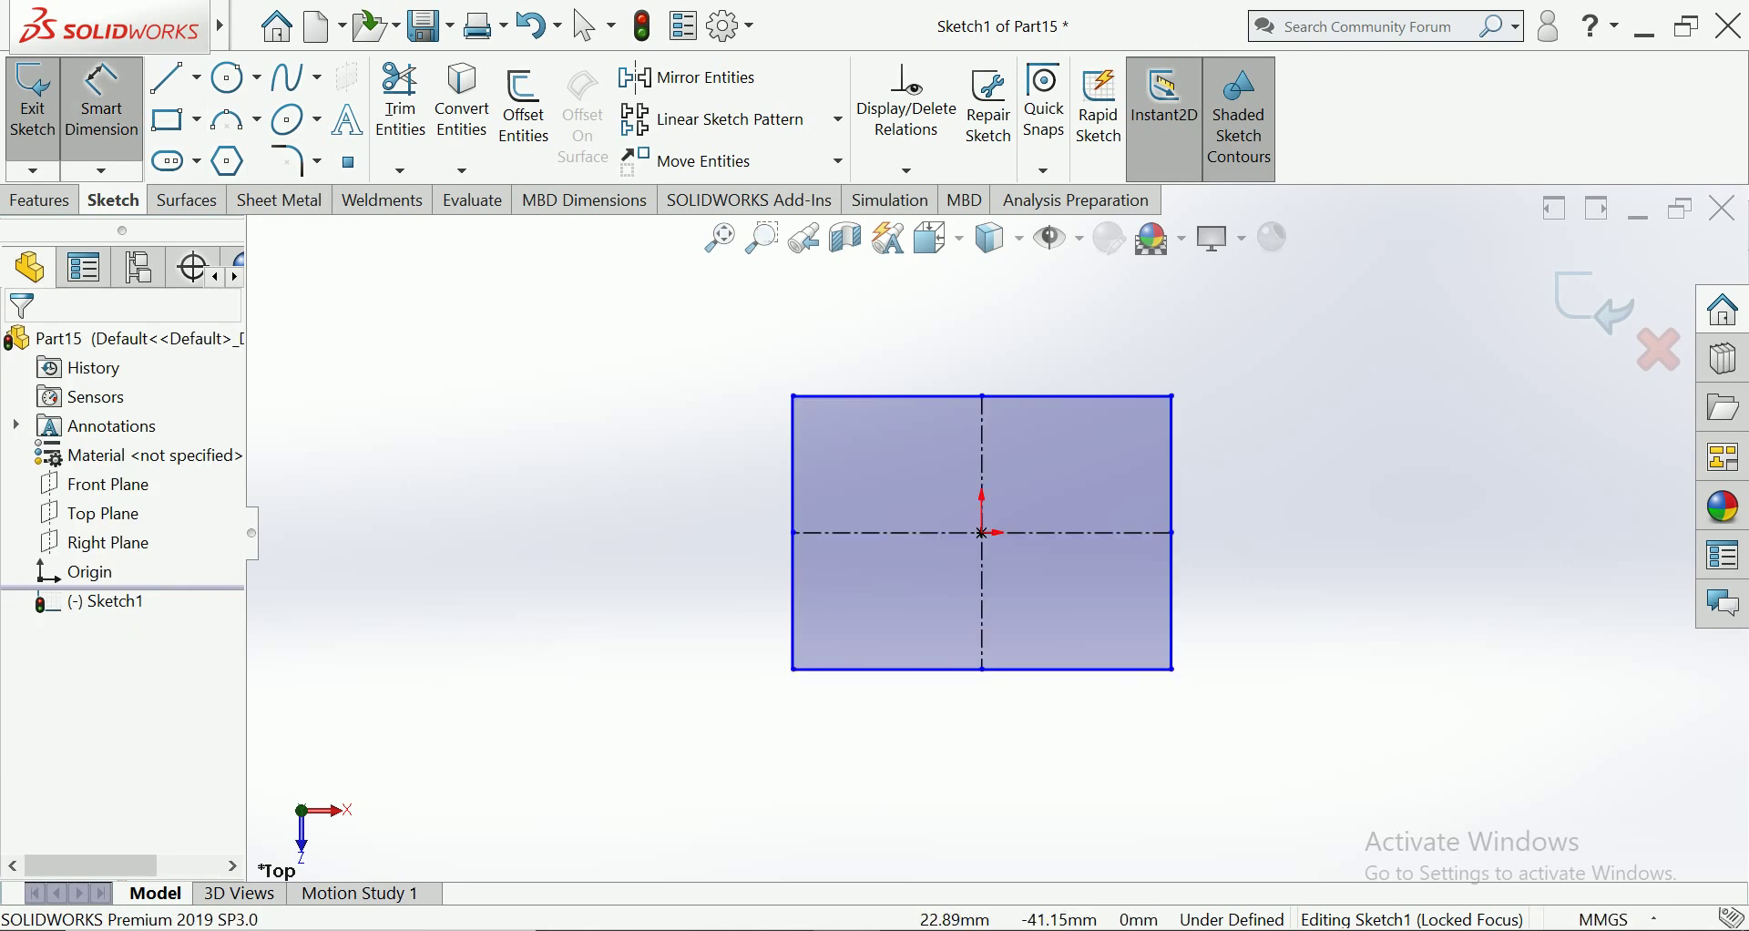
left_click(983, 671)
left_click(902, 738)
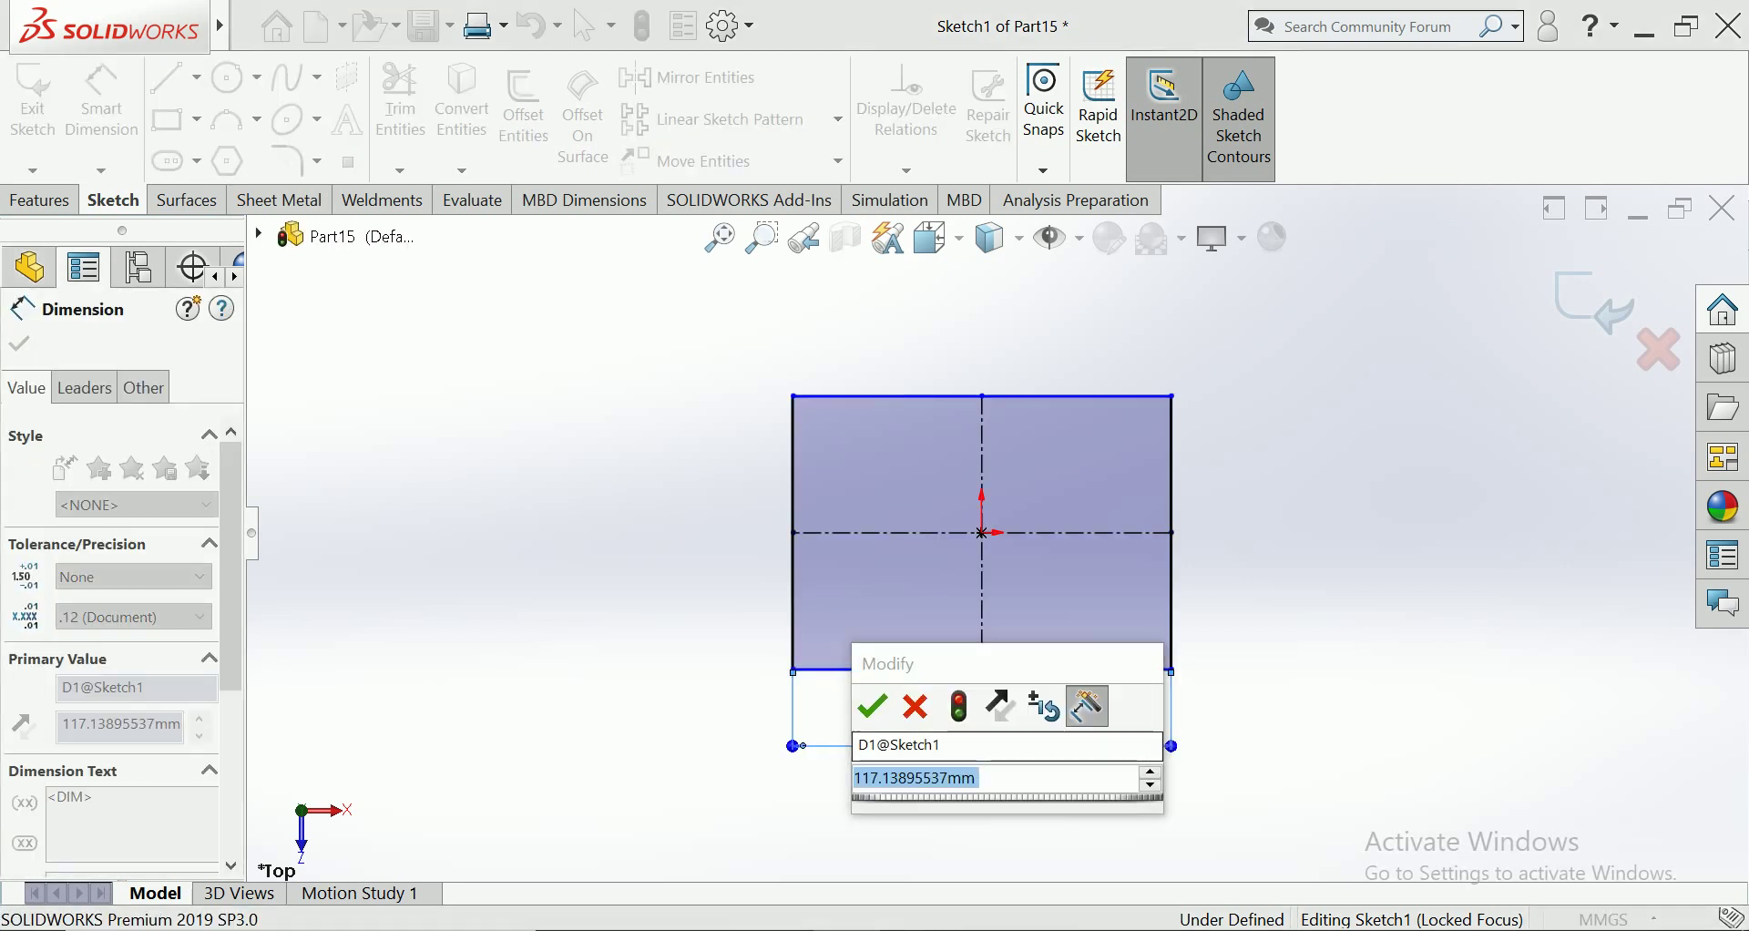
type("300")
key("Return")
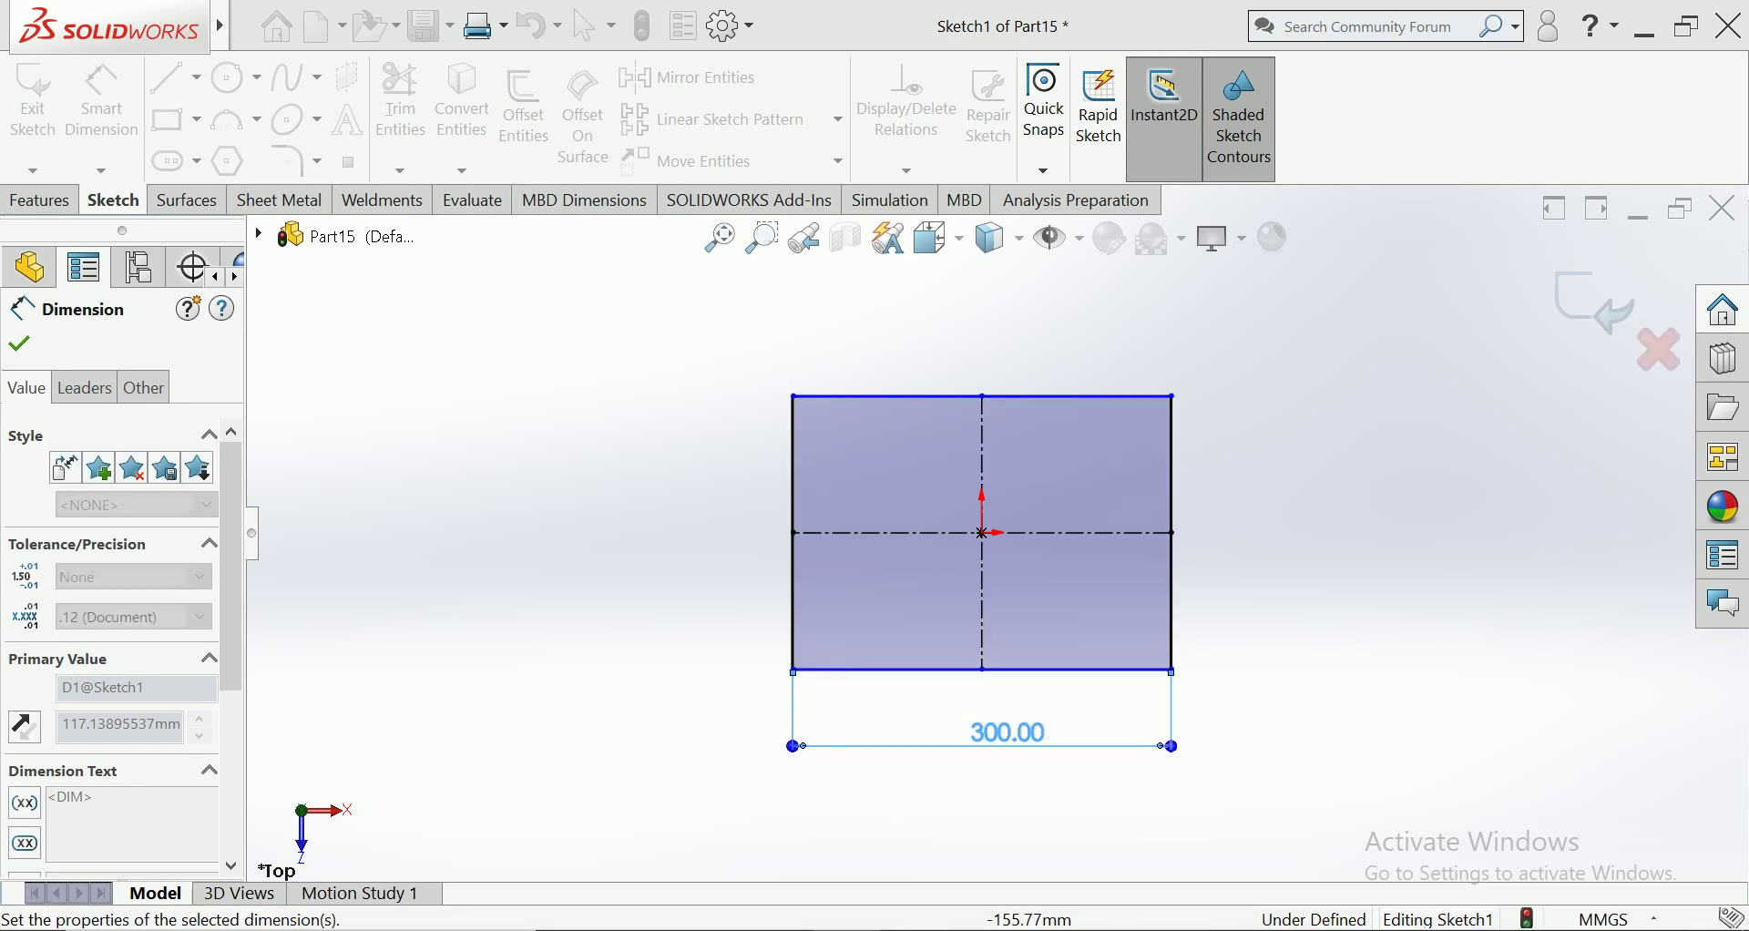
left_click(792, 583)
left_click(706, 529)
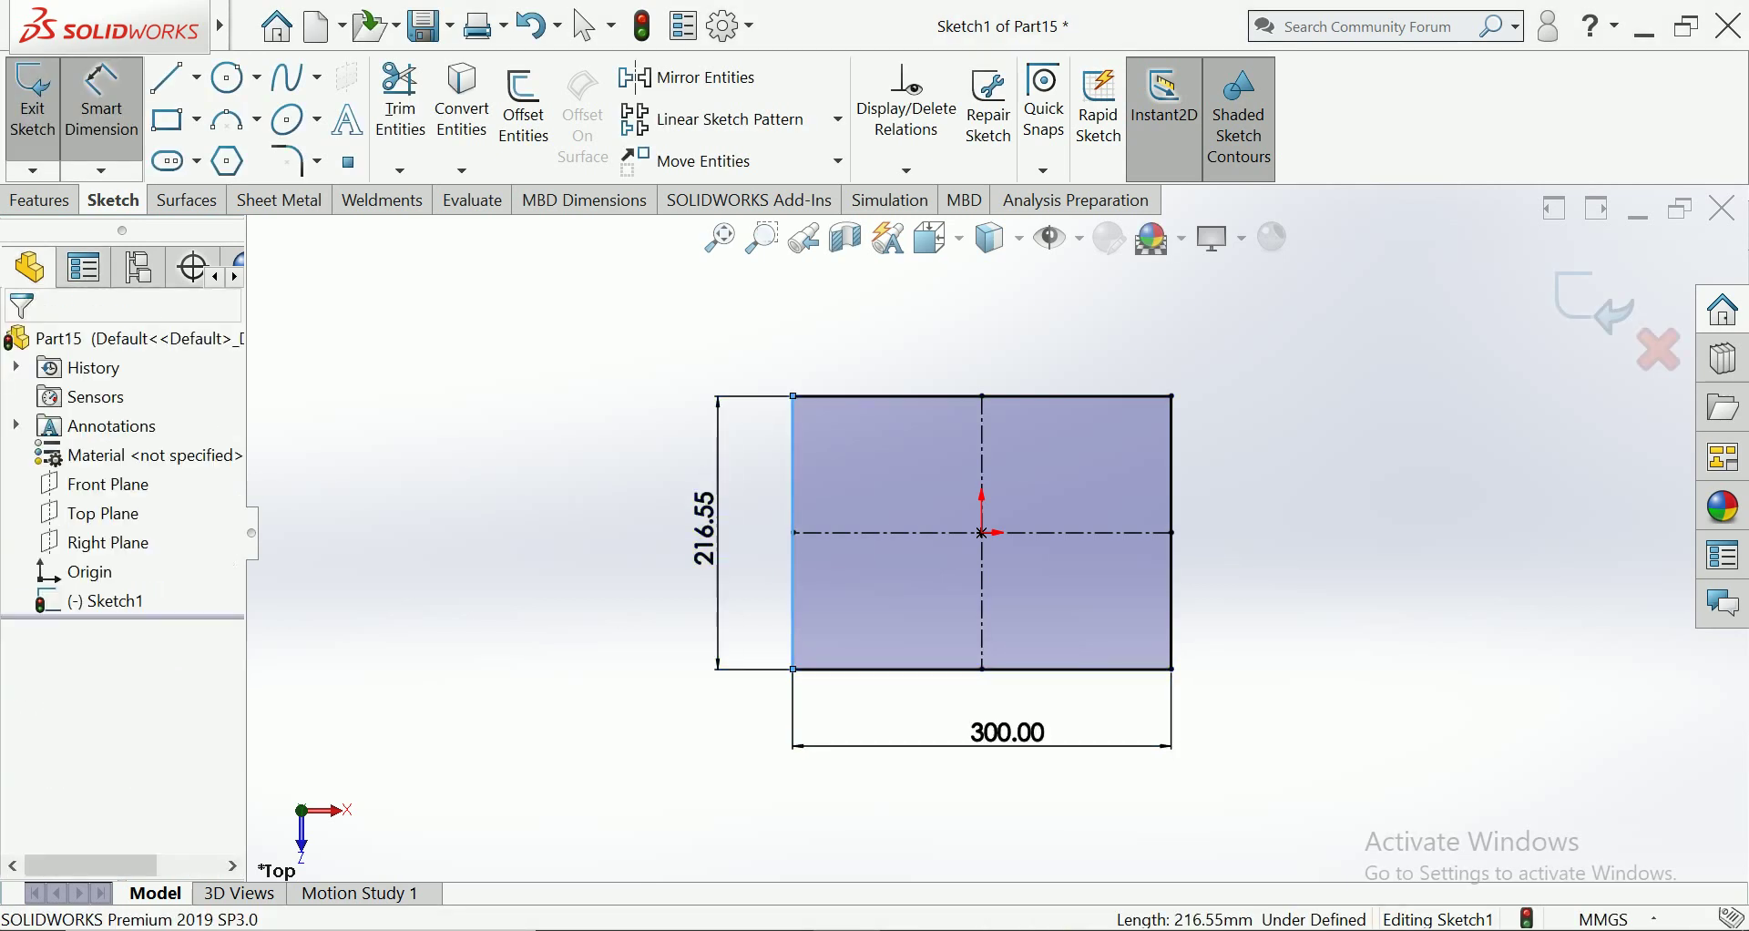
type("300")
key("Return")
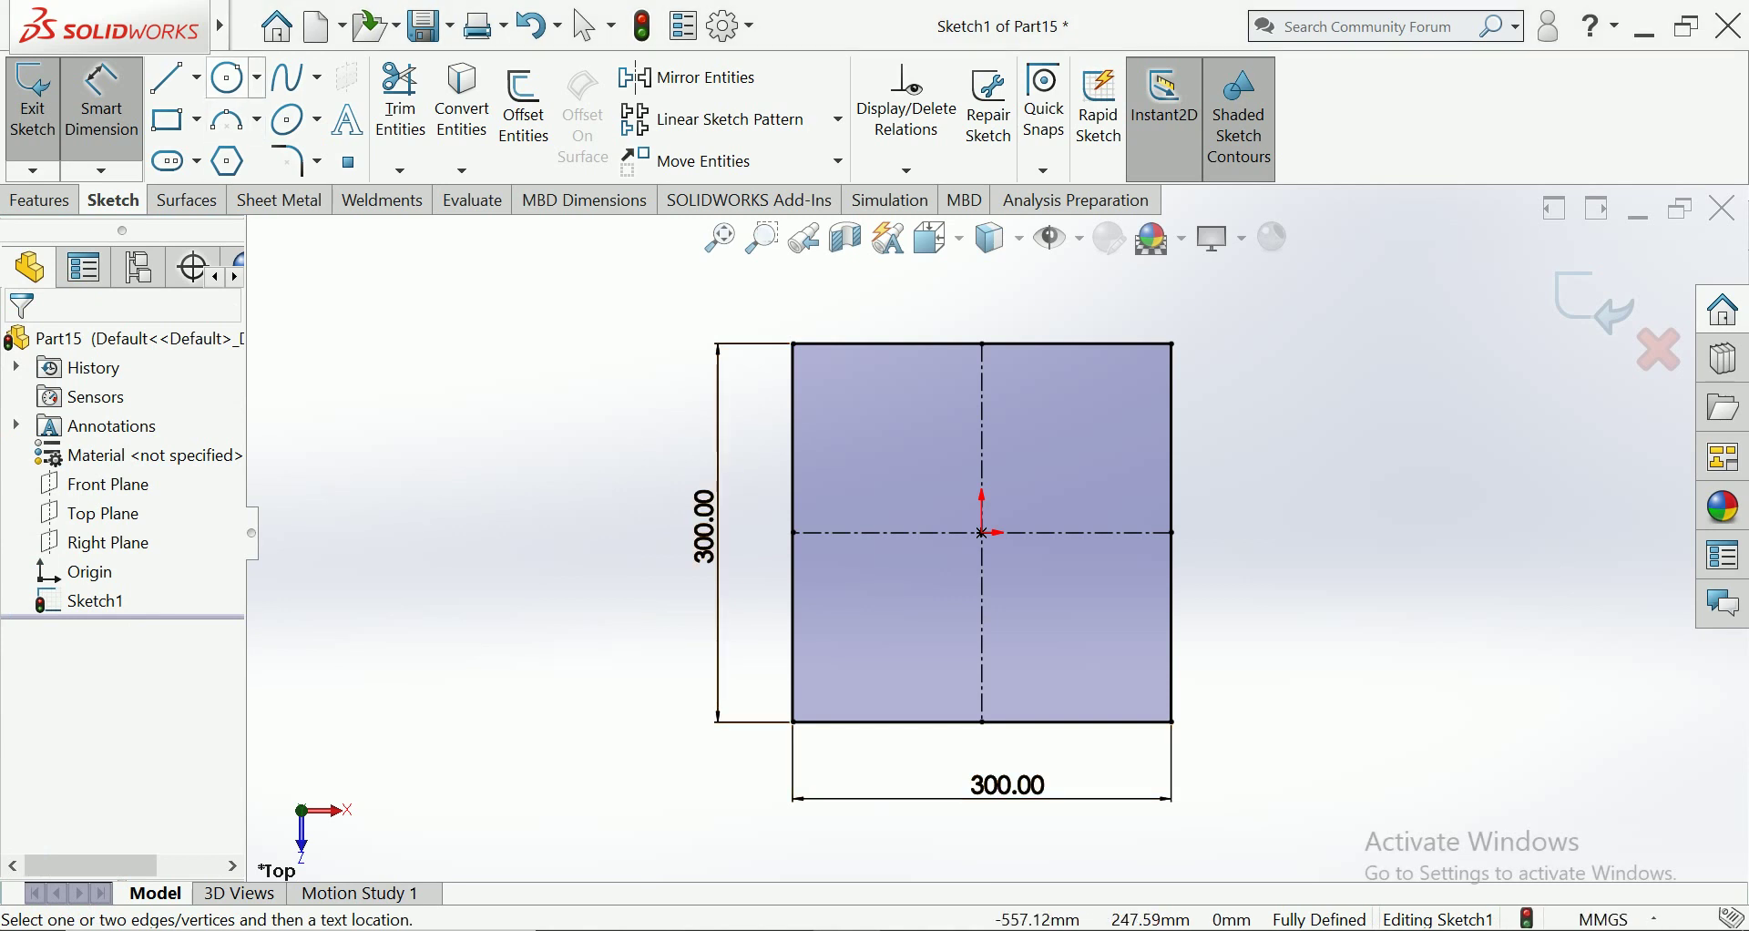
left_click(235, 77)
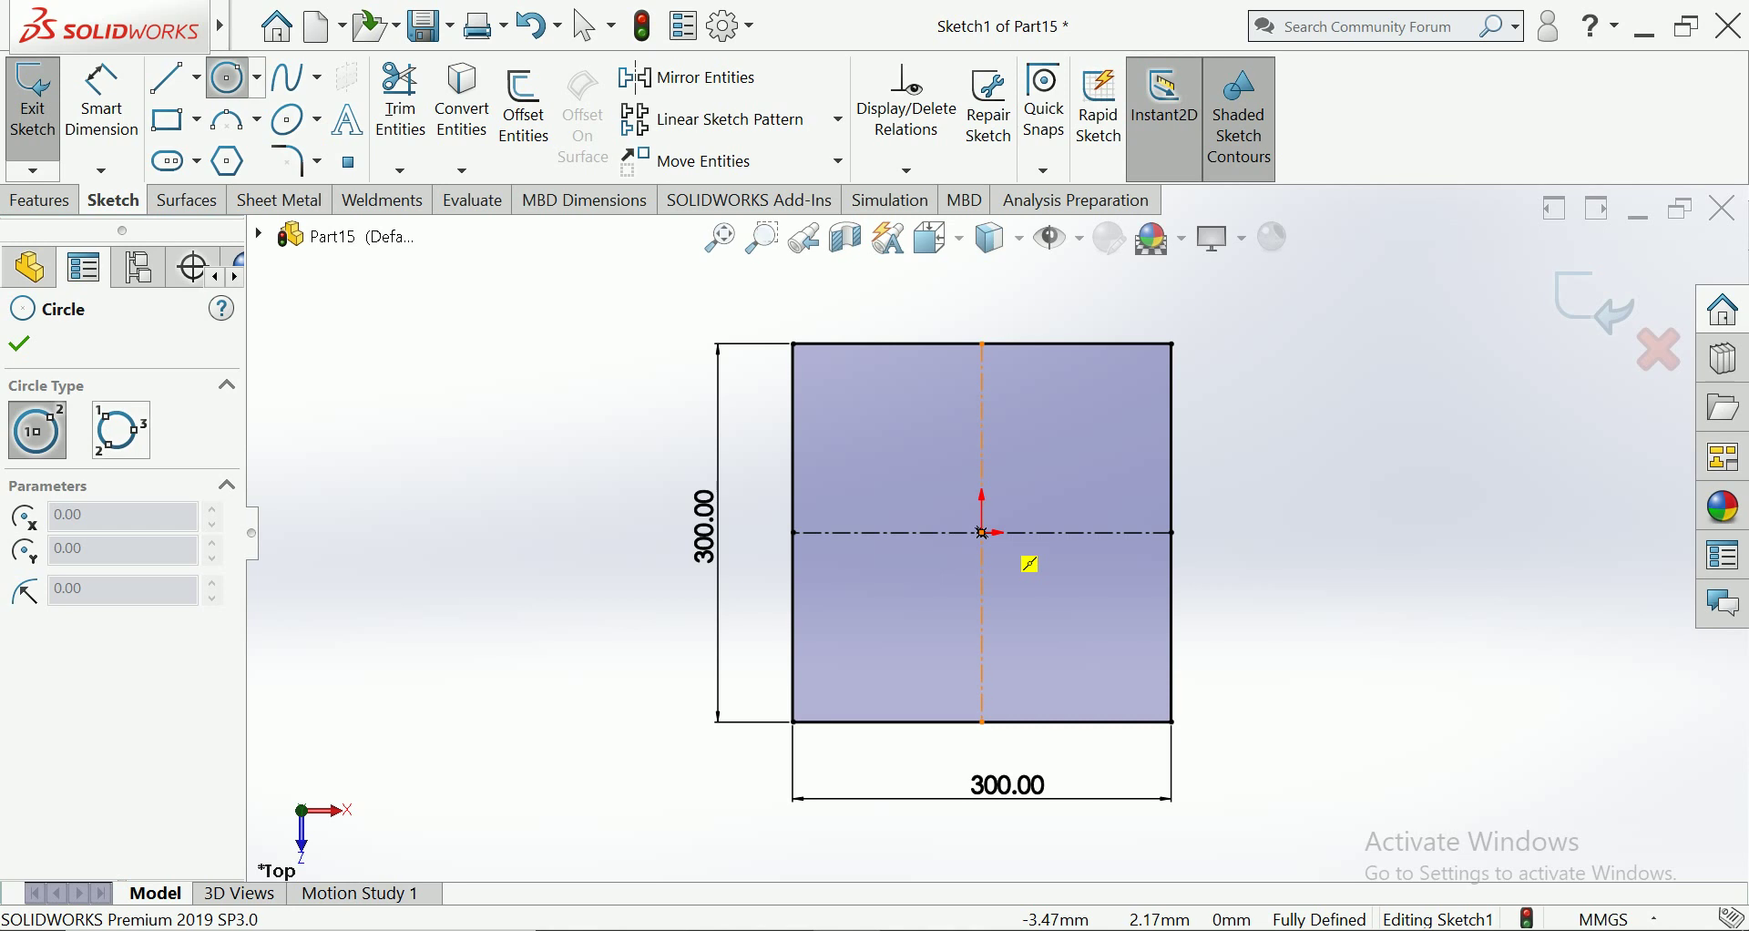
Draw a circle at the origin and dimension it to Ø155
left_click(983, 532)
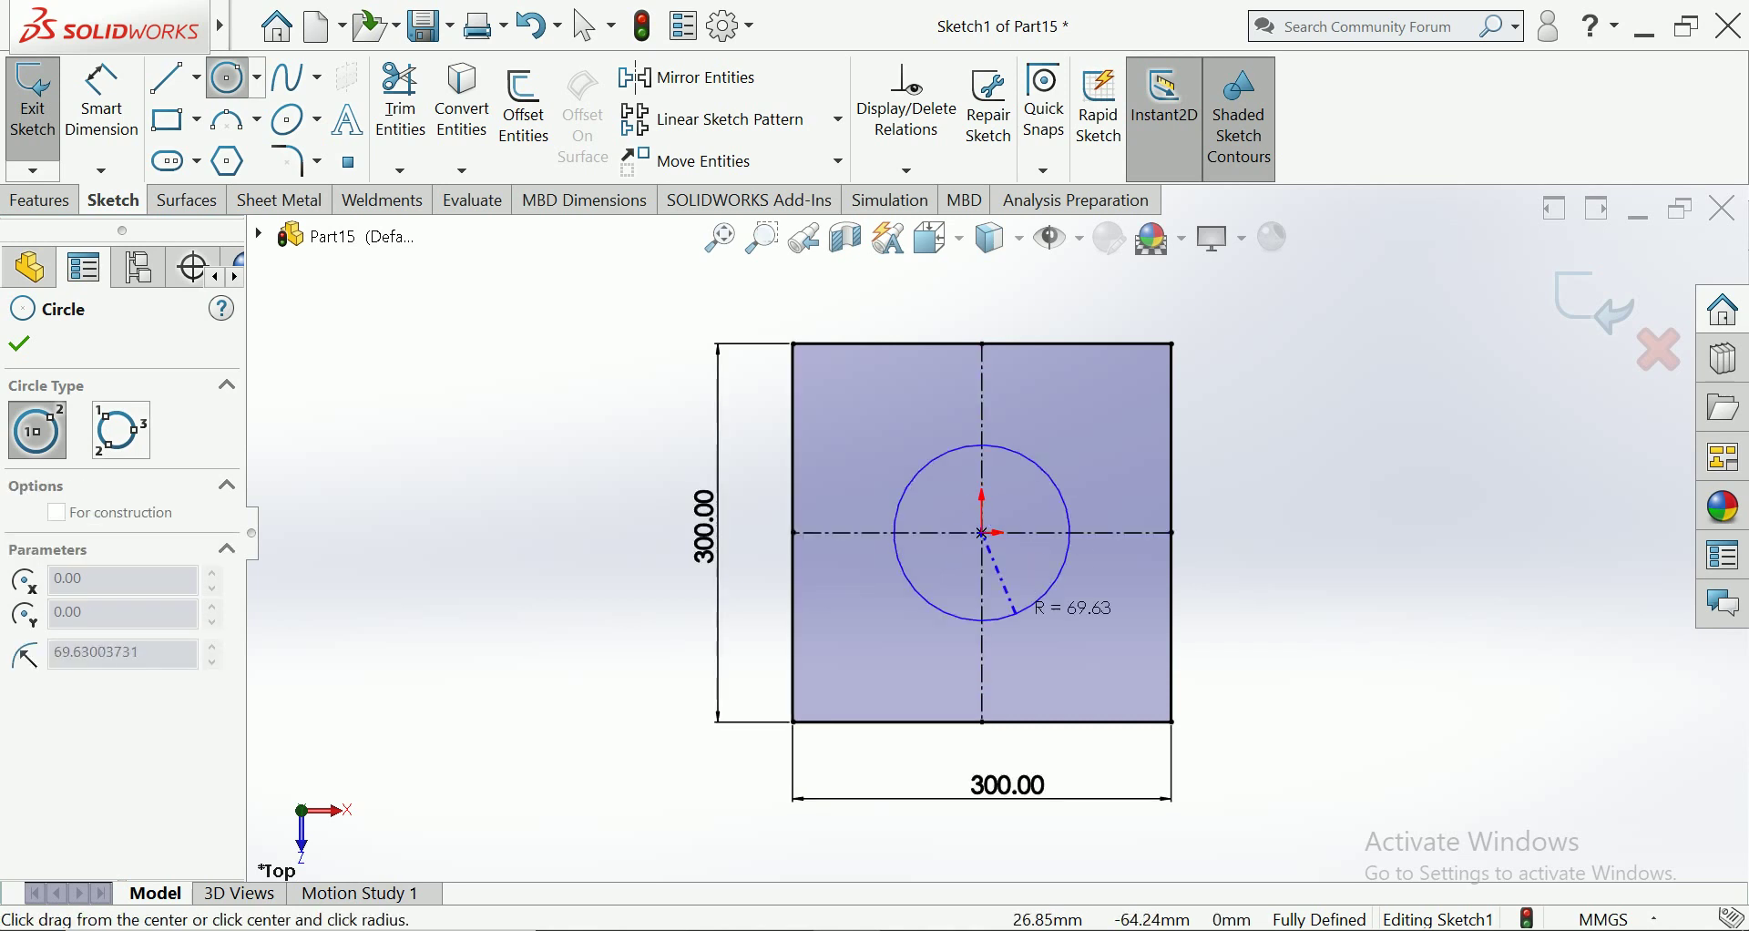
left_click(1013, 610)
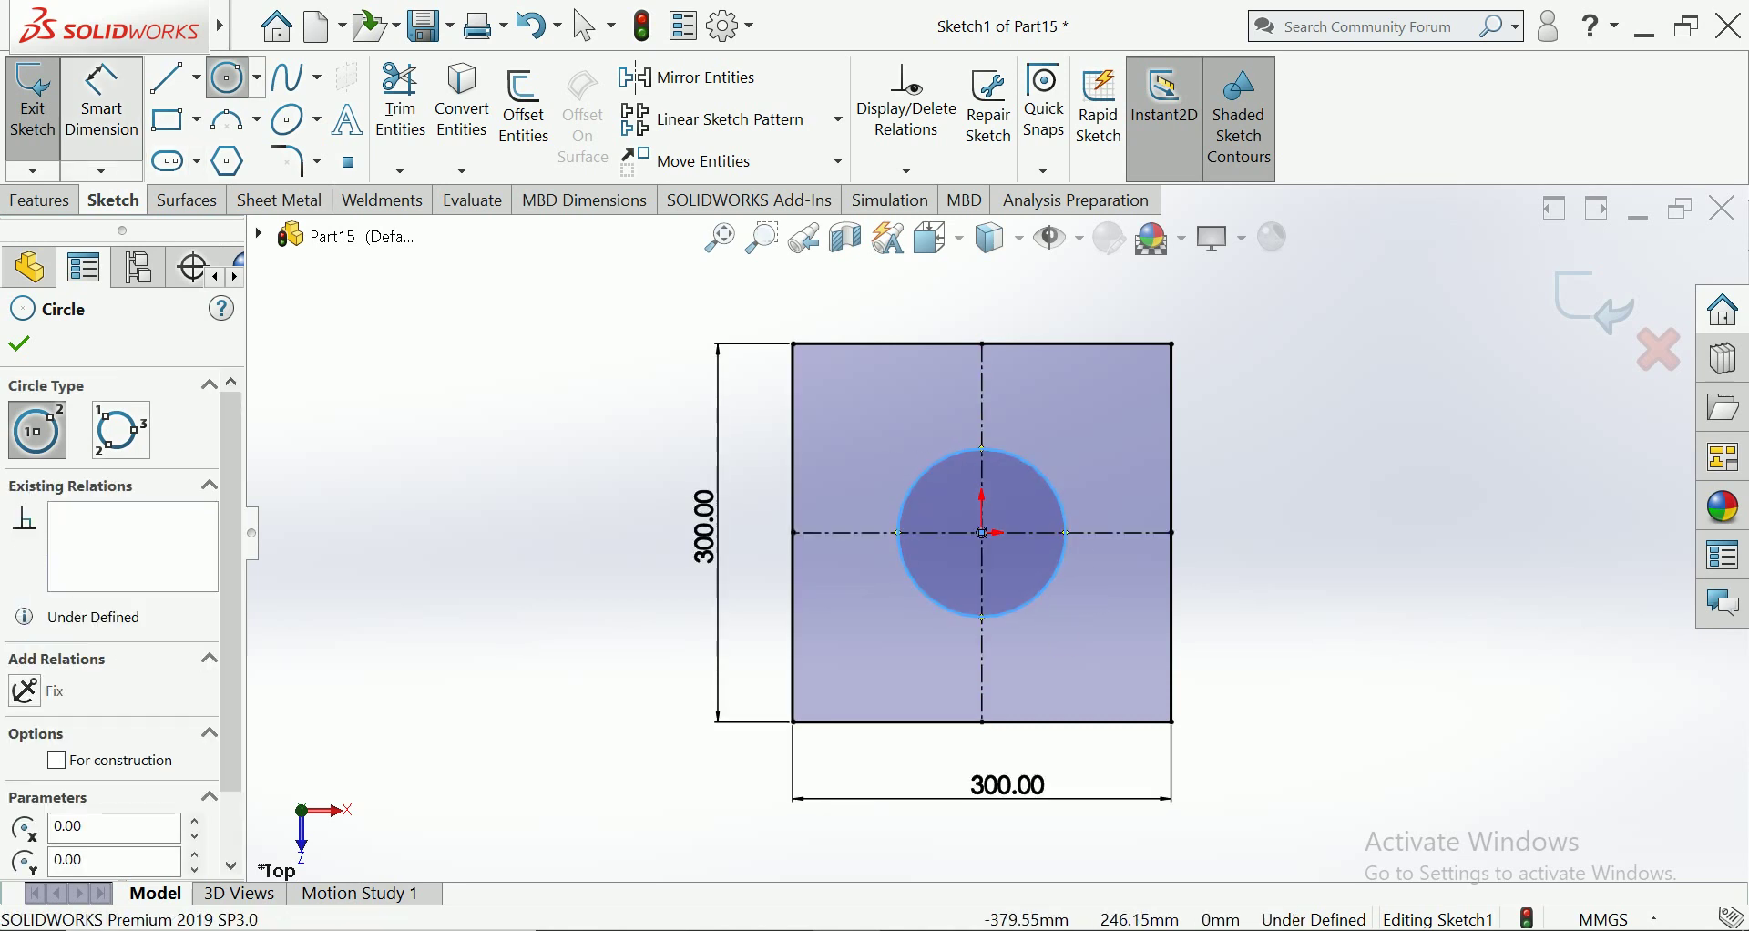
left_click(102, 100)
left_click(1059, 580)
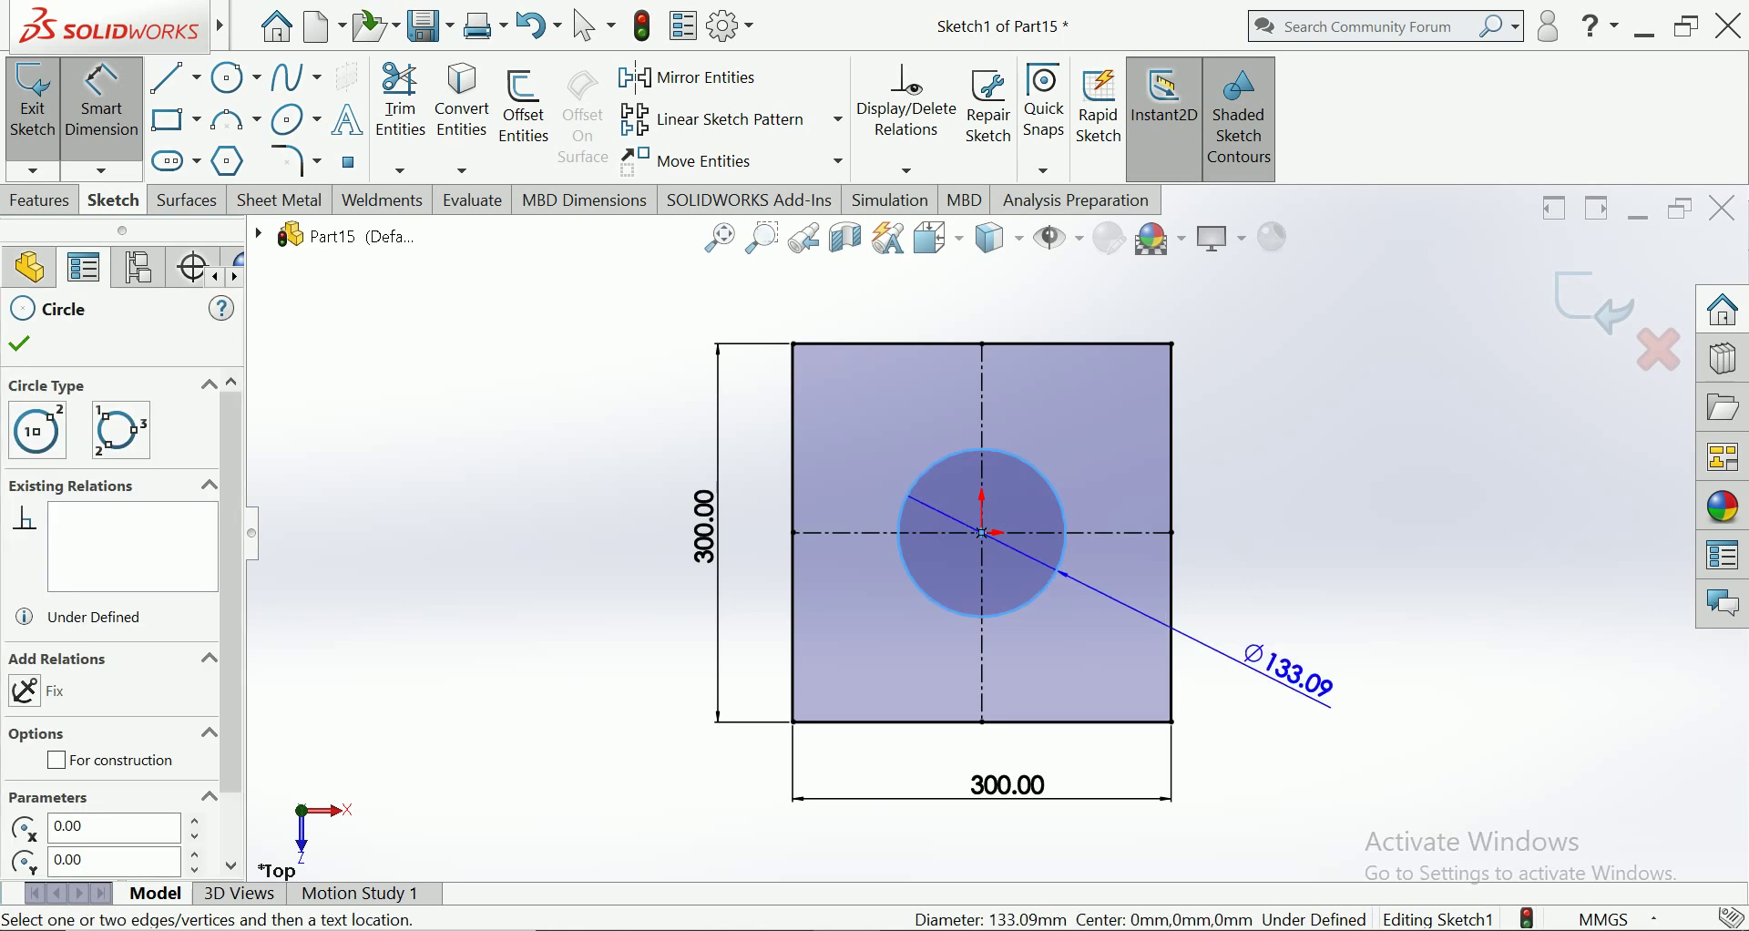
left_click(1284, 678)
type("1500")
key("BackSpace")
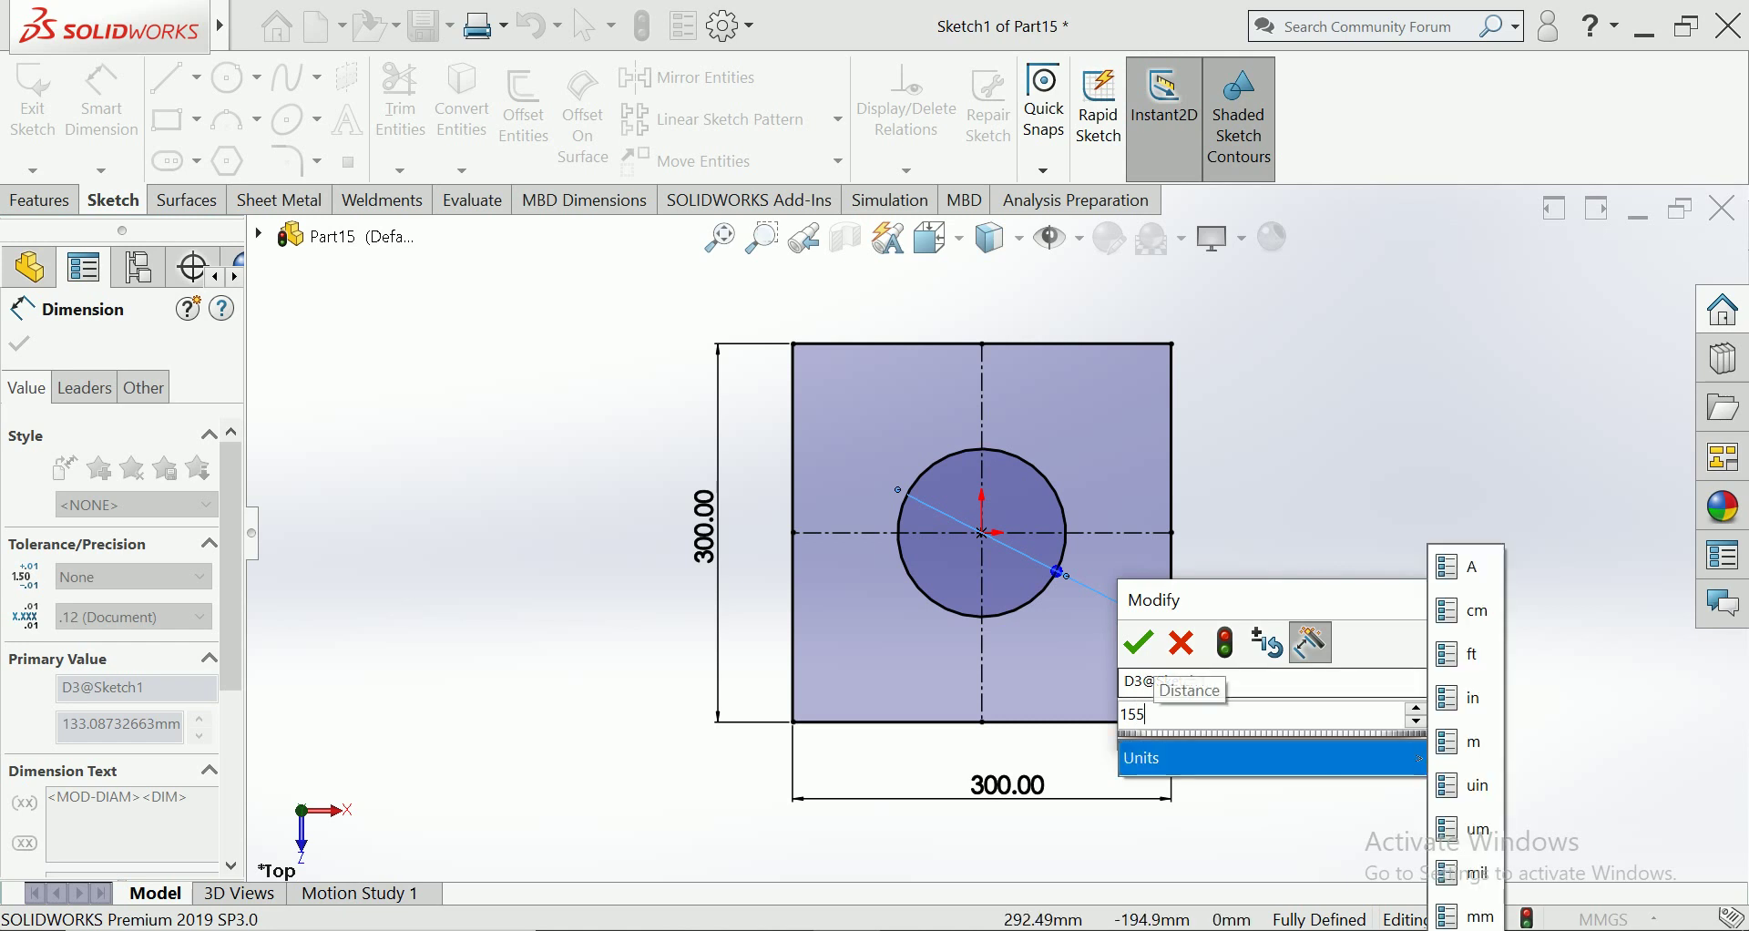
key("Escape")
key("Return")
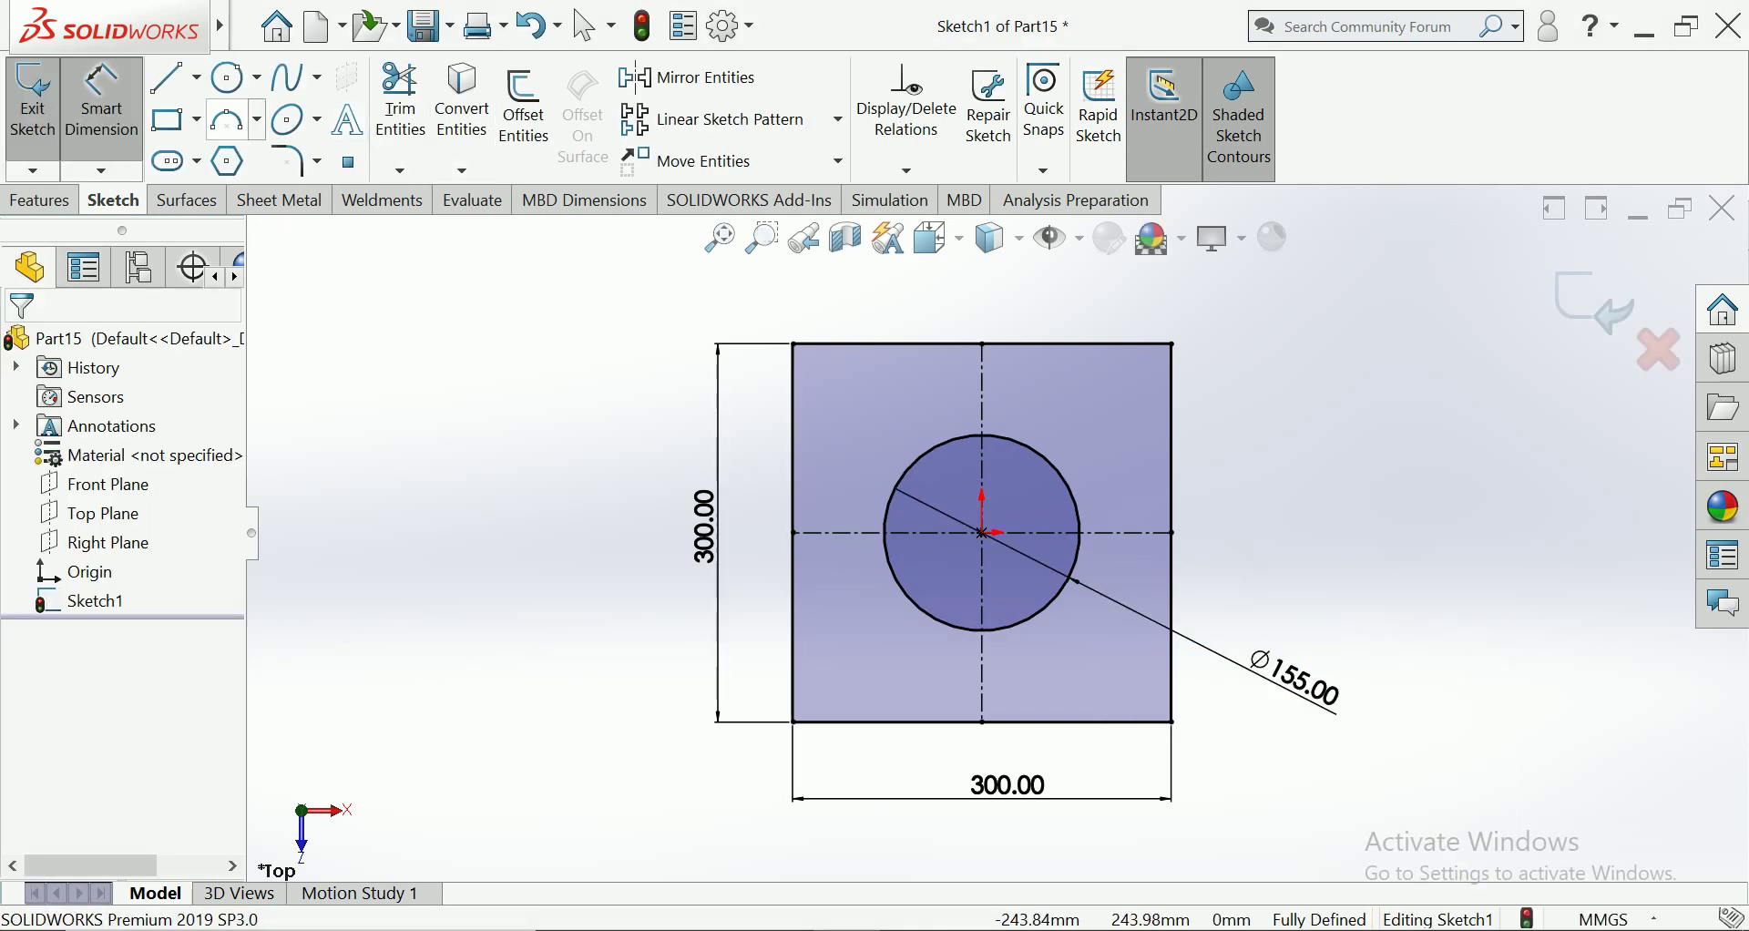
Add a second circle at the origin as construction geometry, dimensioned Ø300
left_click(228, 77)
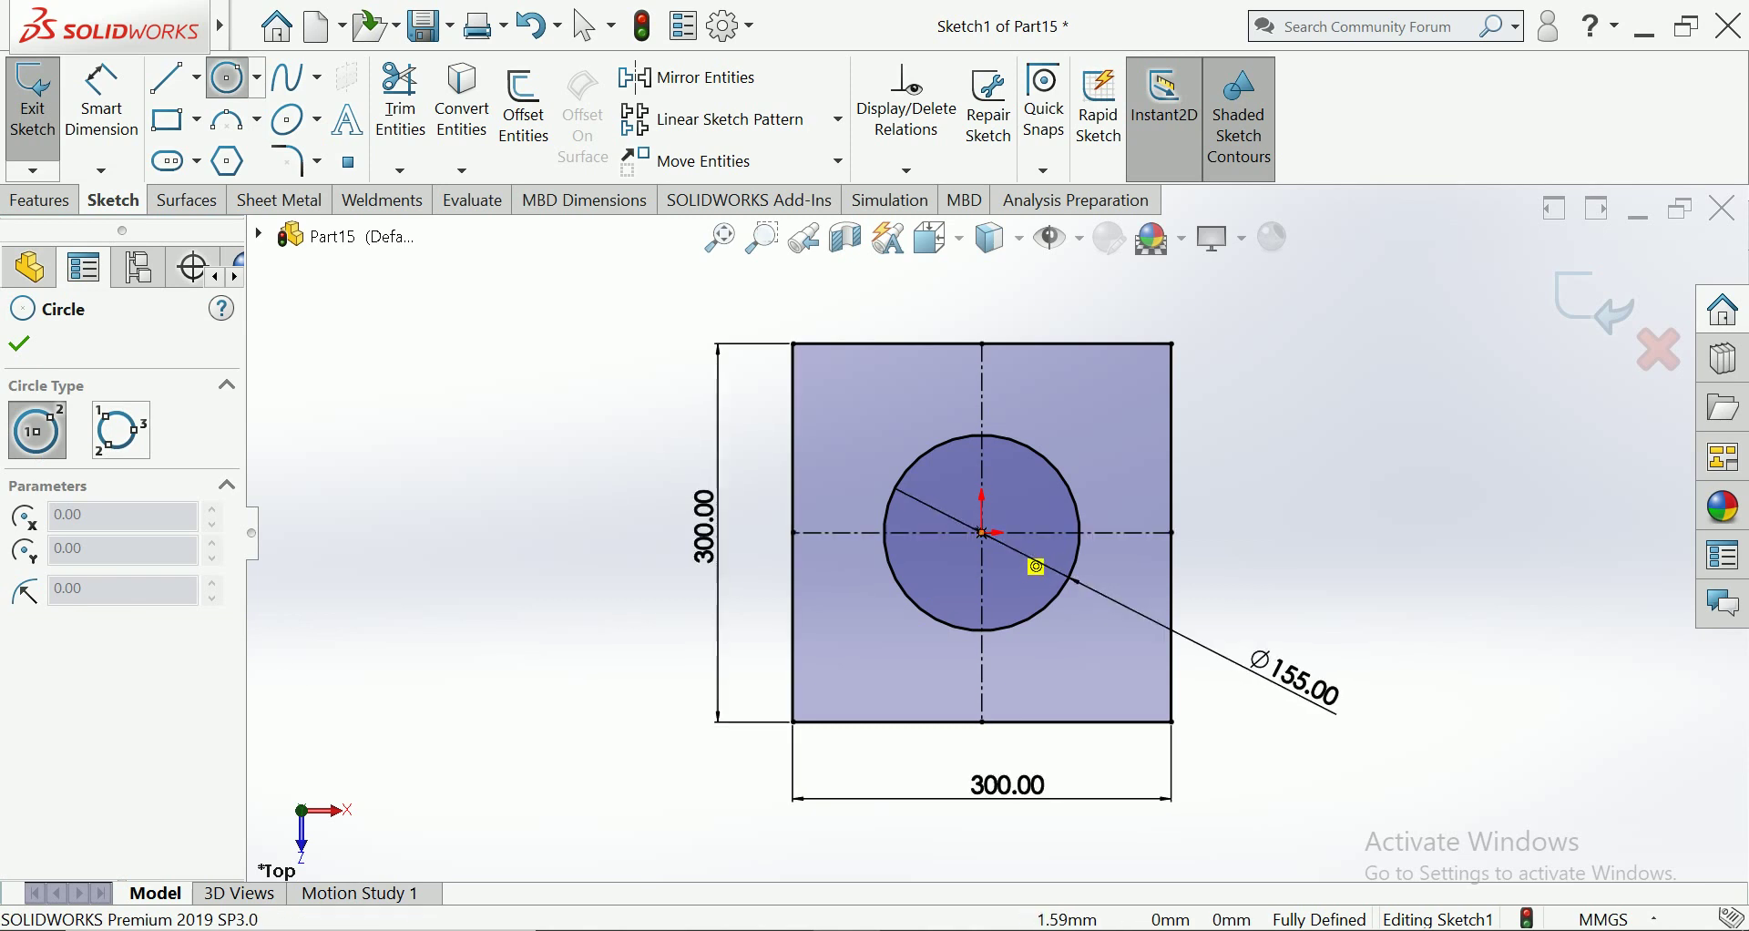
left_click(984, 533)
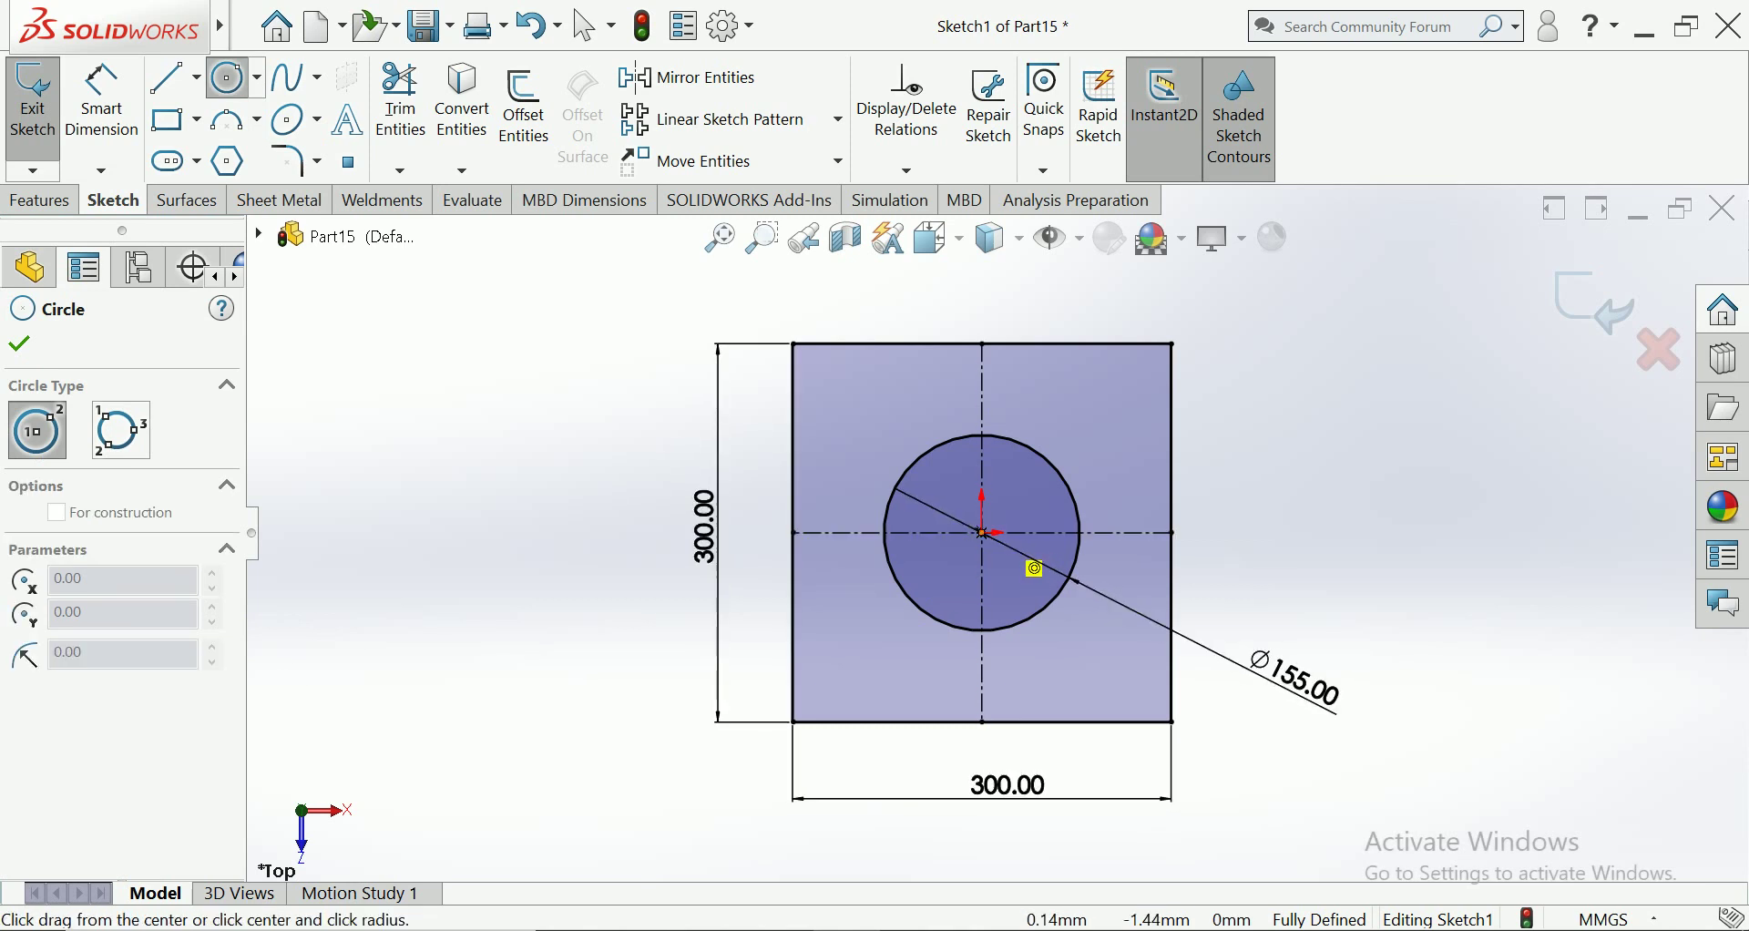
left_click(904, 689)
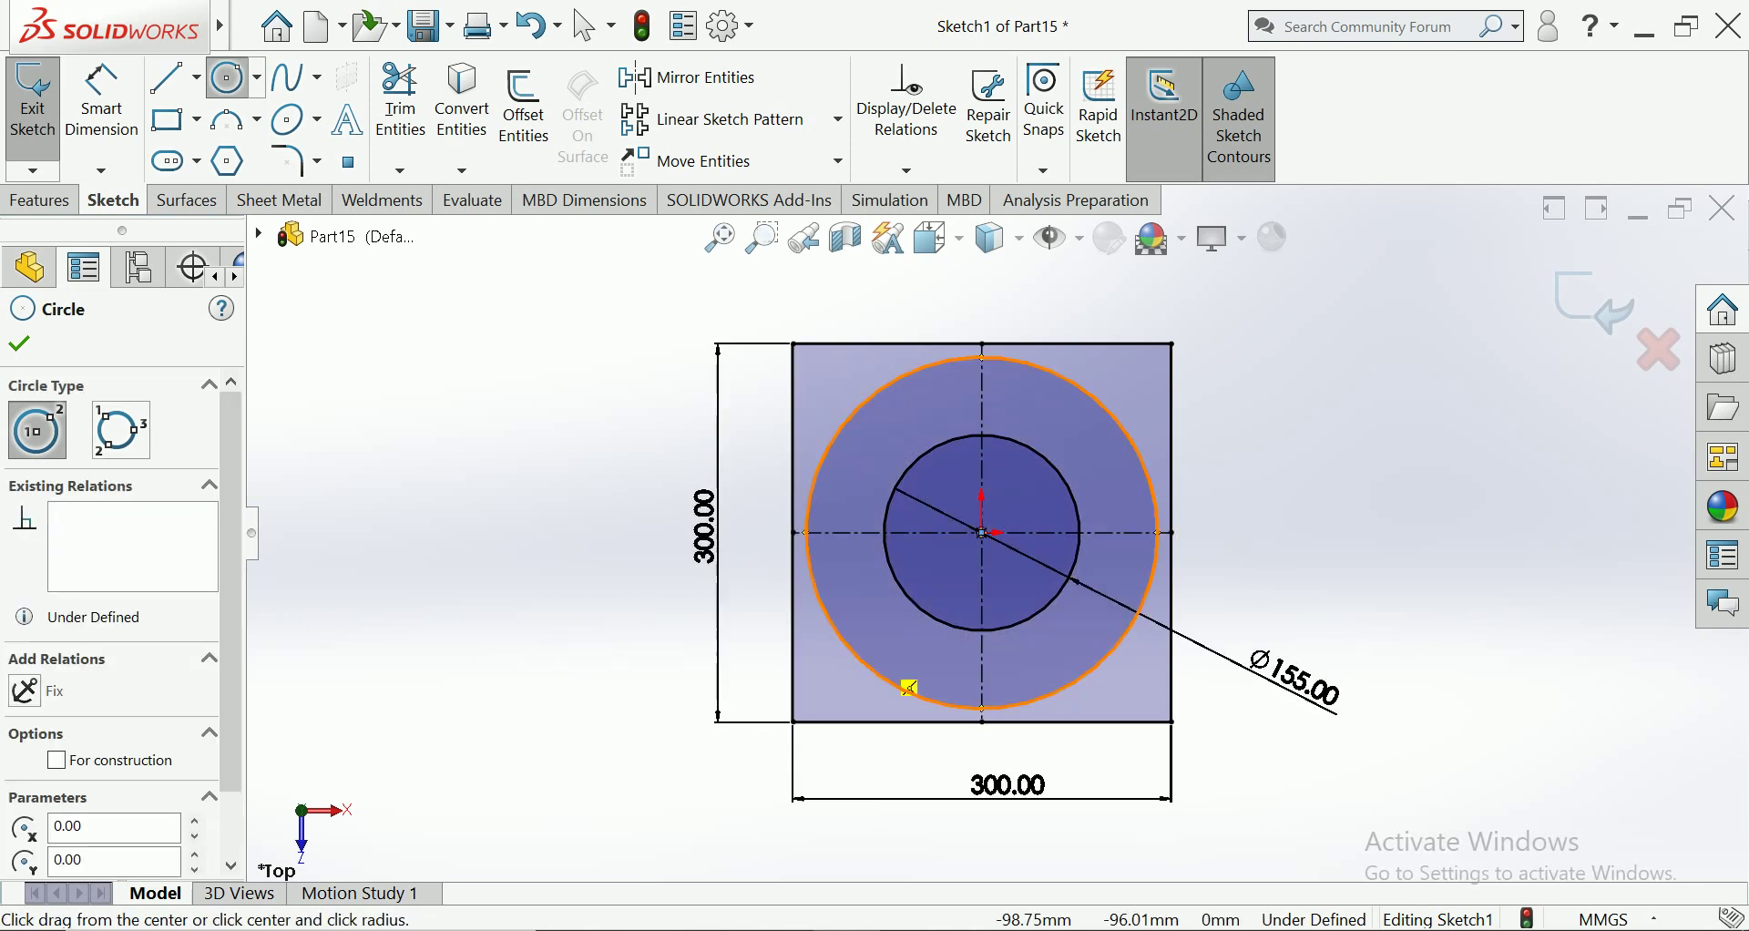
left_click(56, 760)
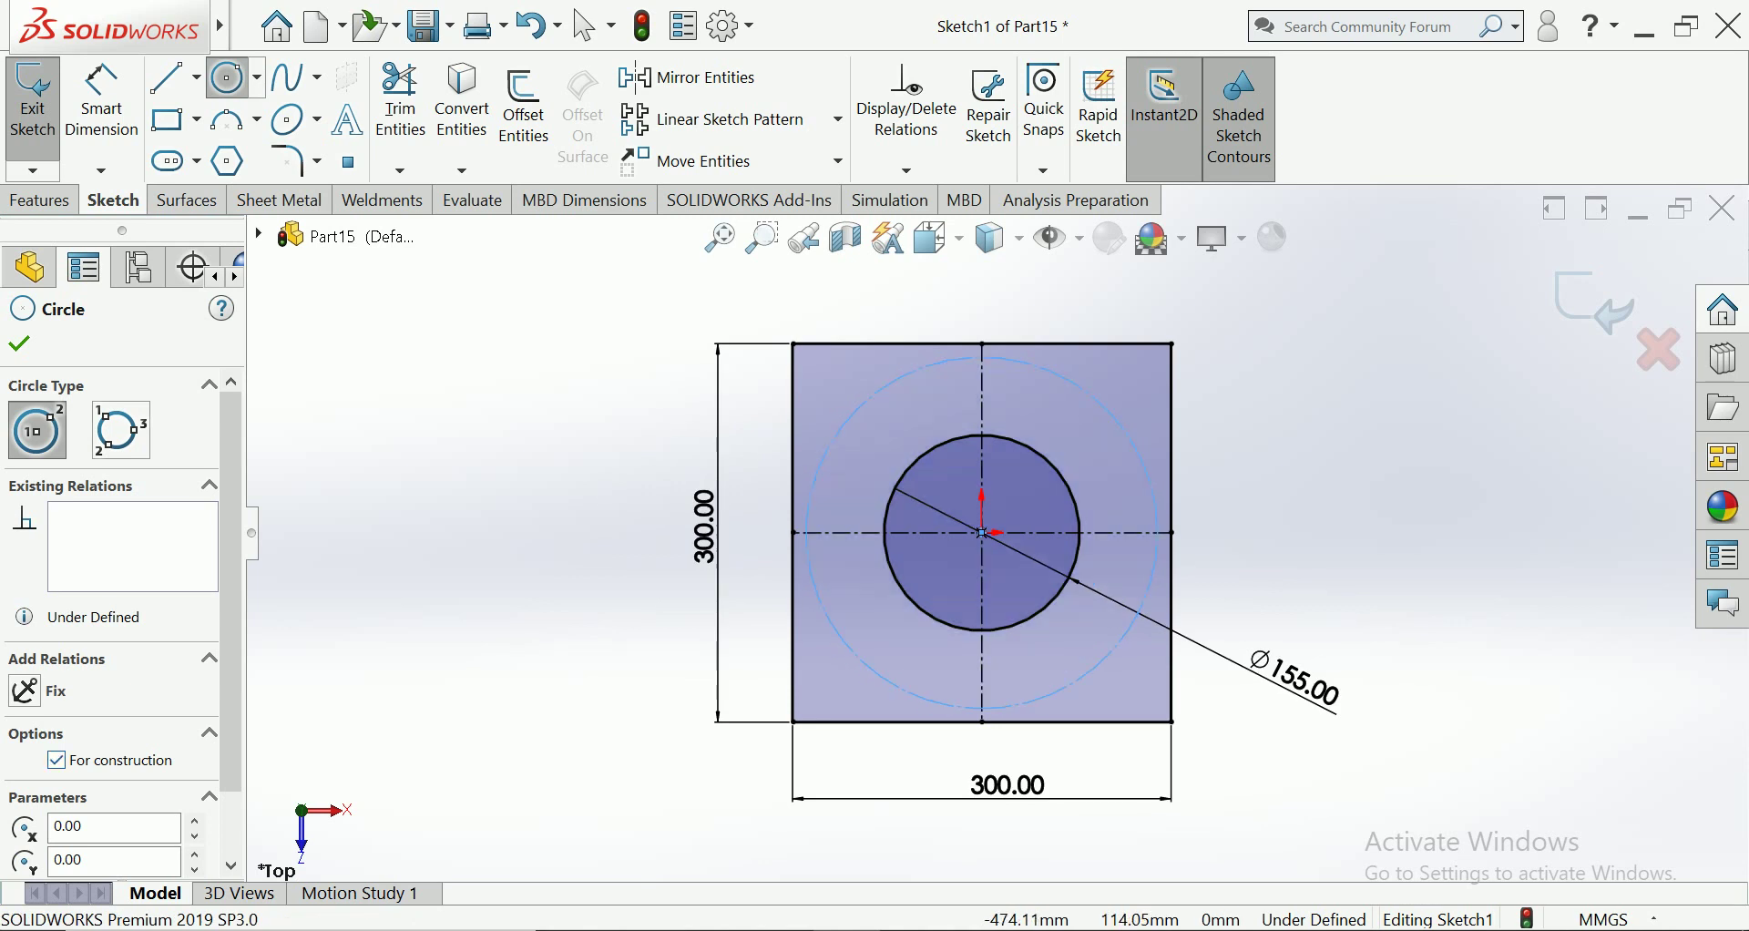
left_click(101, 101)
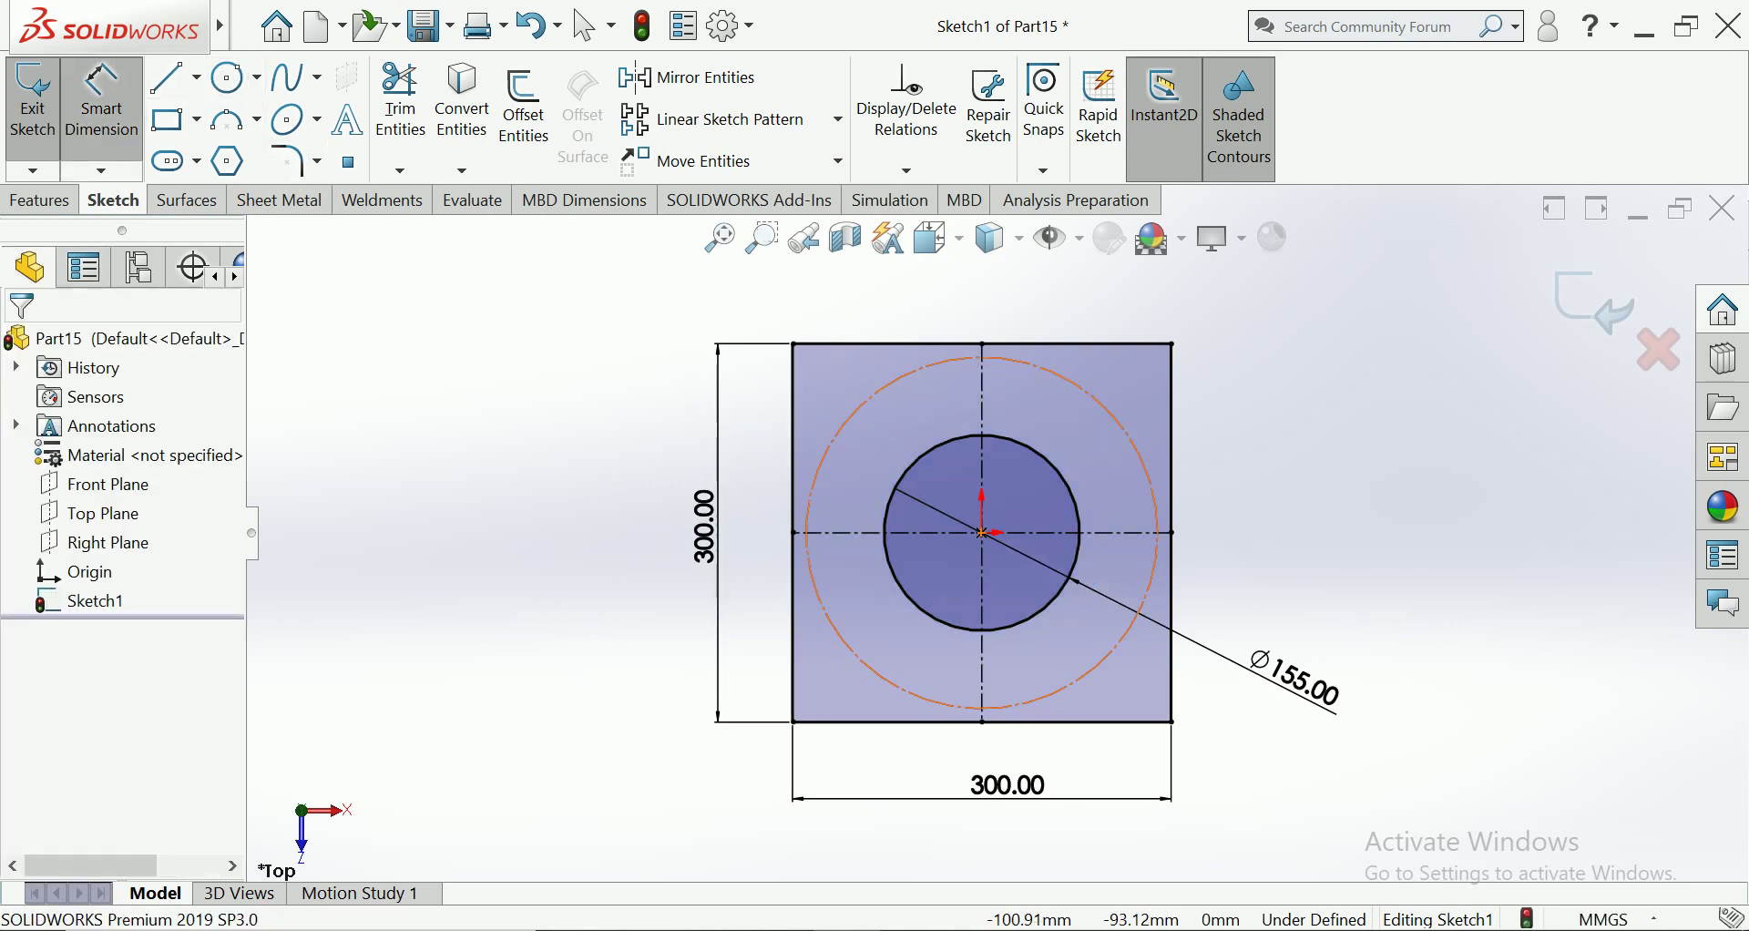
left_click(820, 465)
left_click(474, 569)
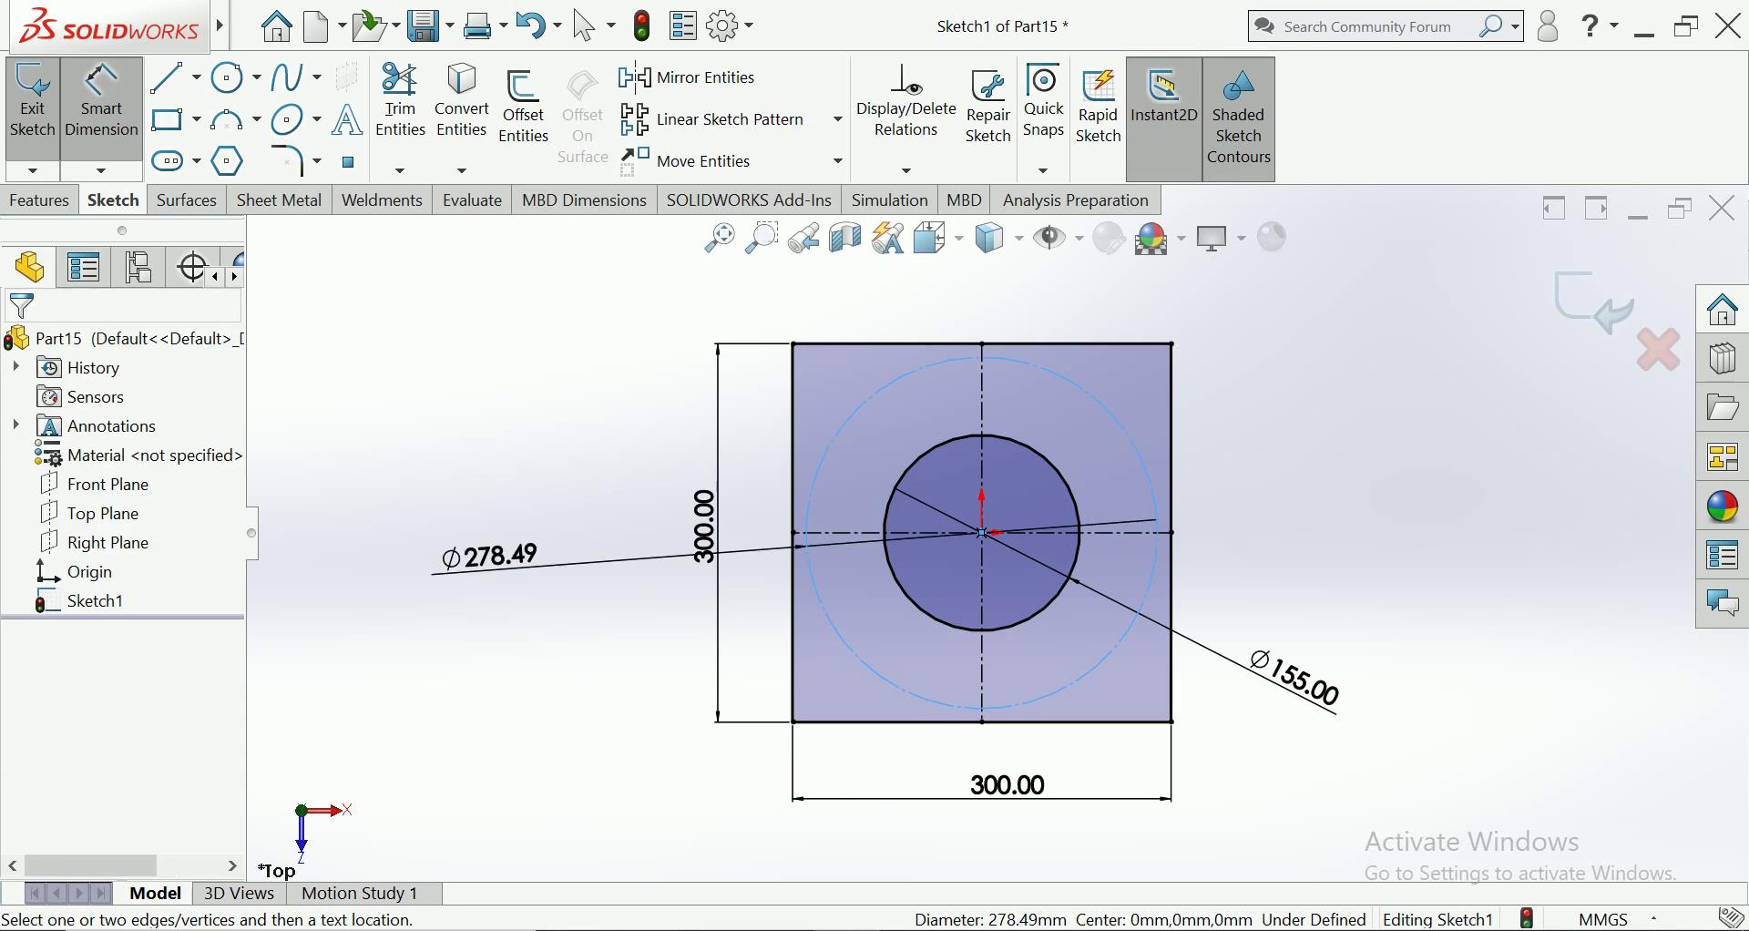
type("300")
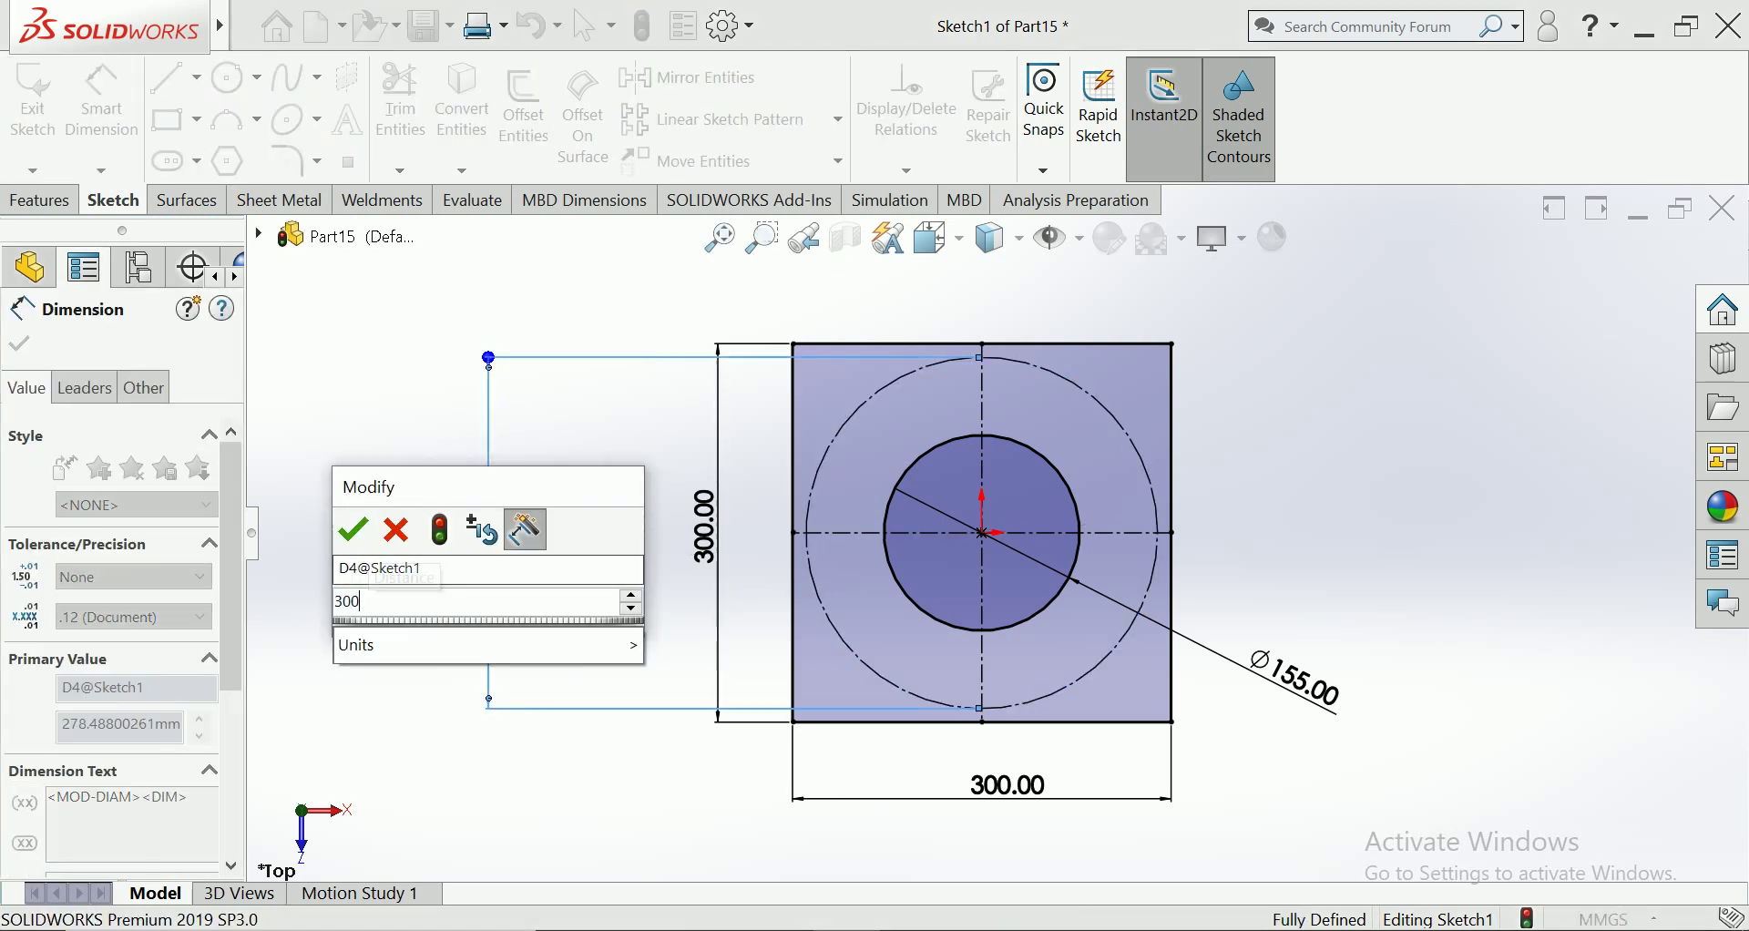
key("Return")
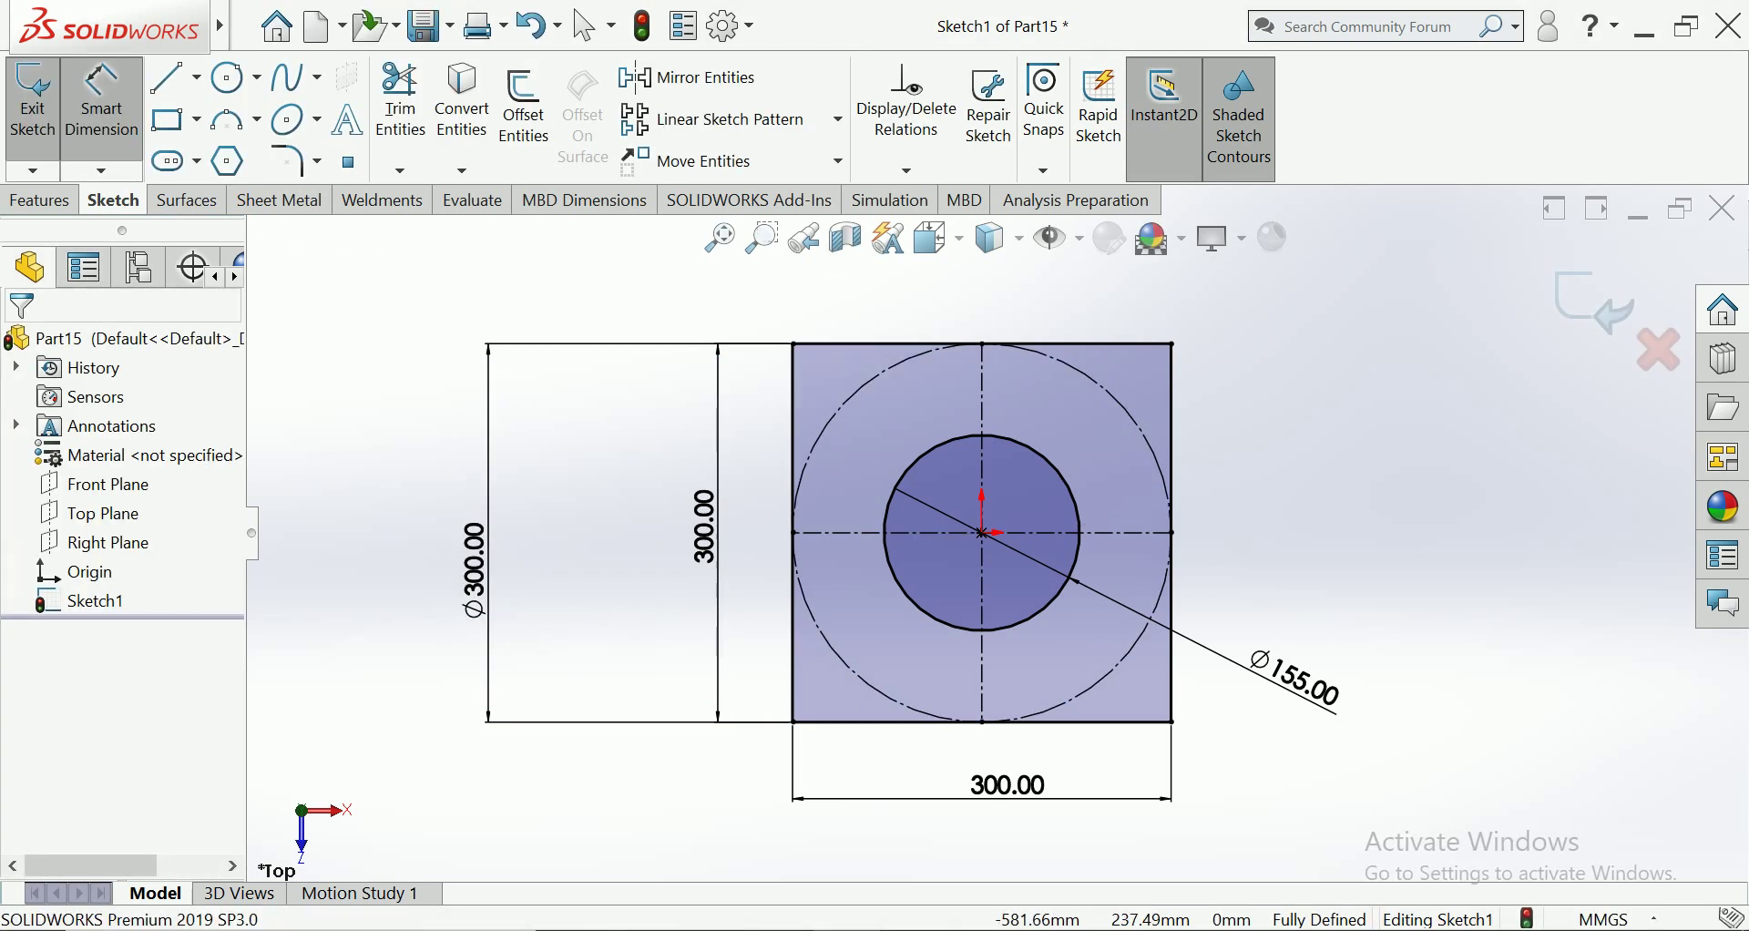
Draw a diagonal centerline from the centre at 45° to the vertical
left_click(197, 76)
left_click(232, 144)
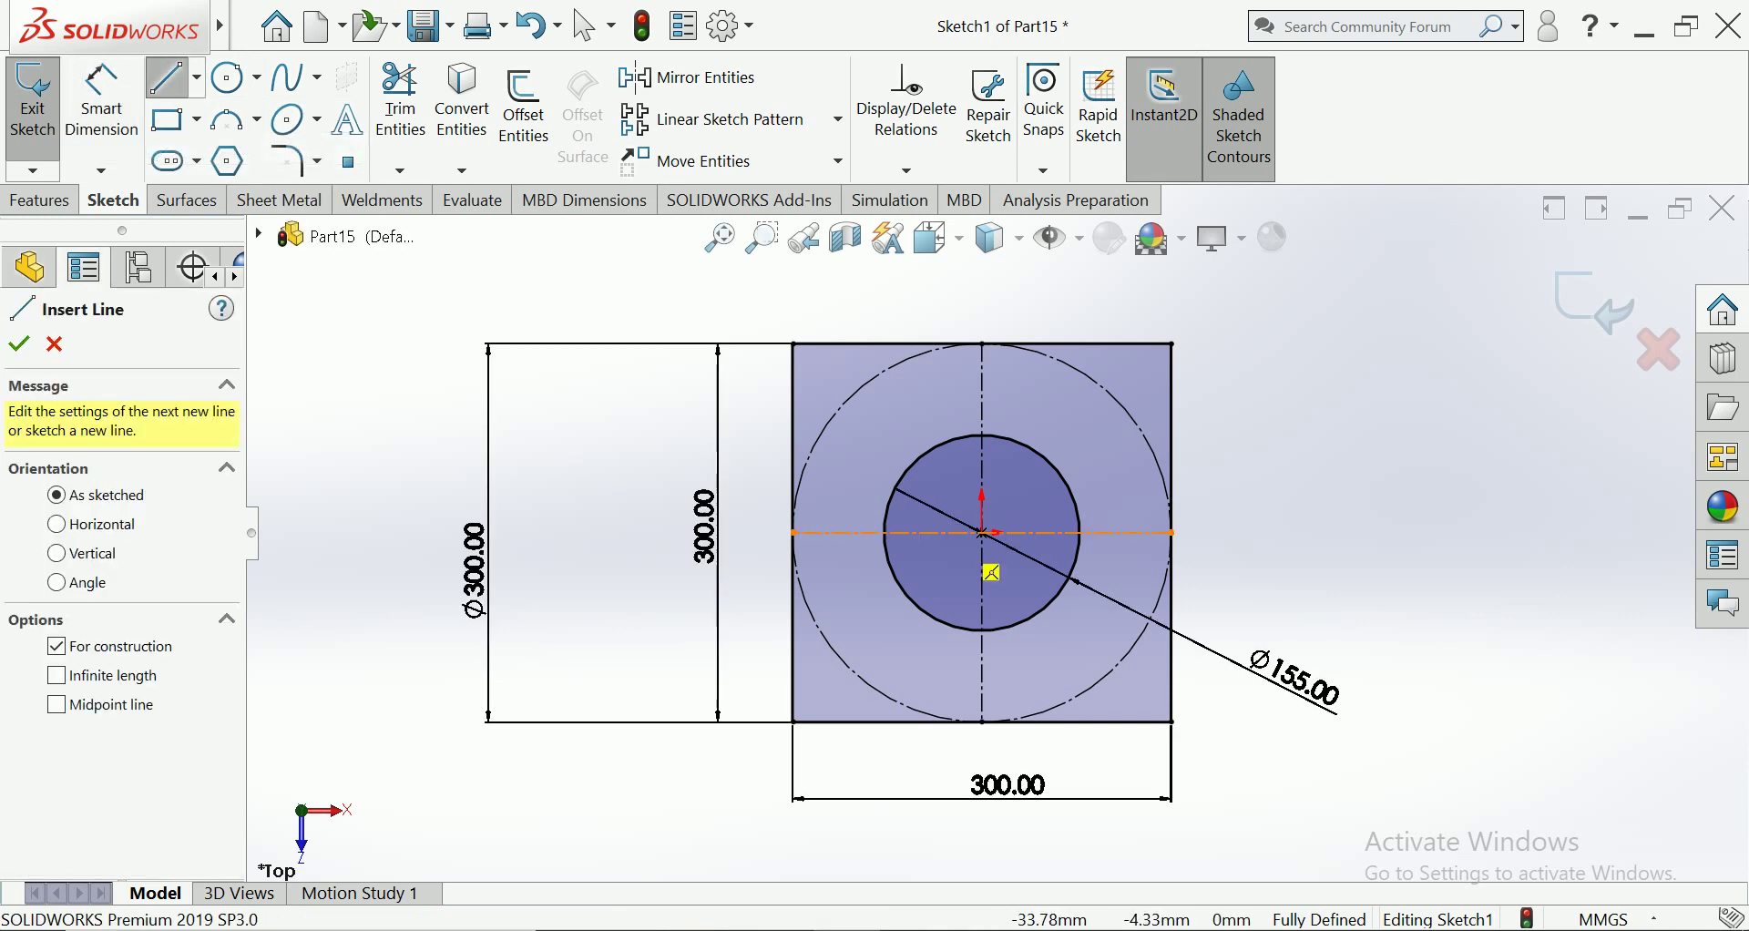
left_click(982, 533)
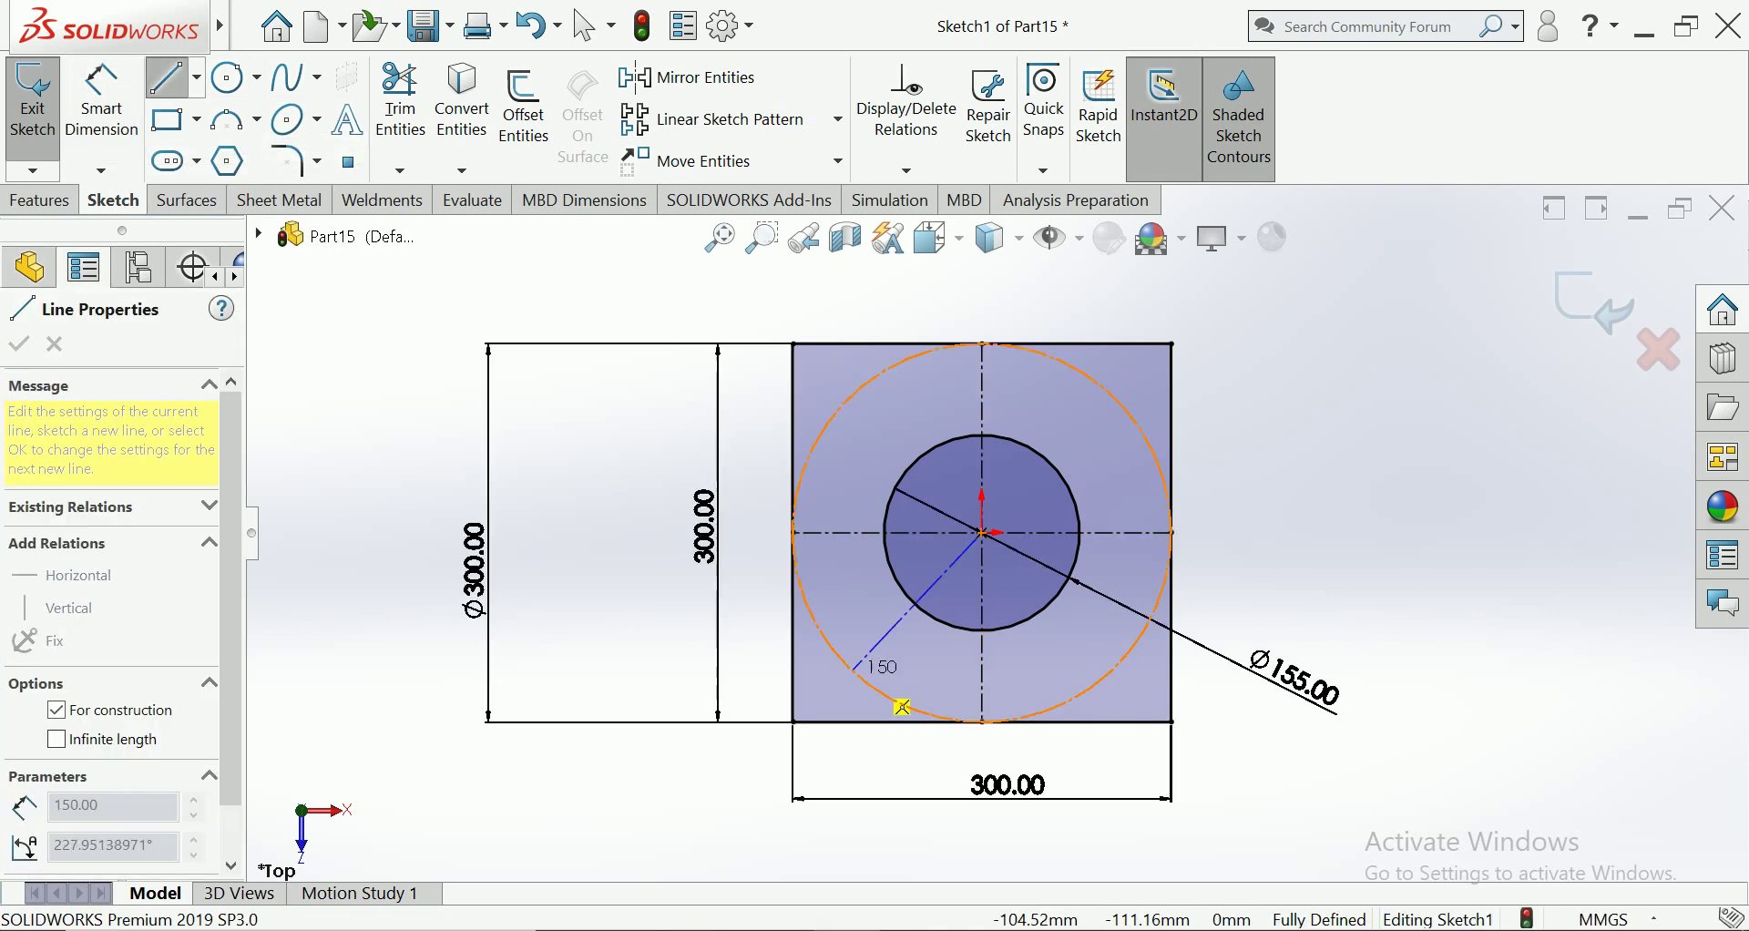
key("d")
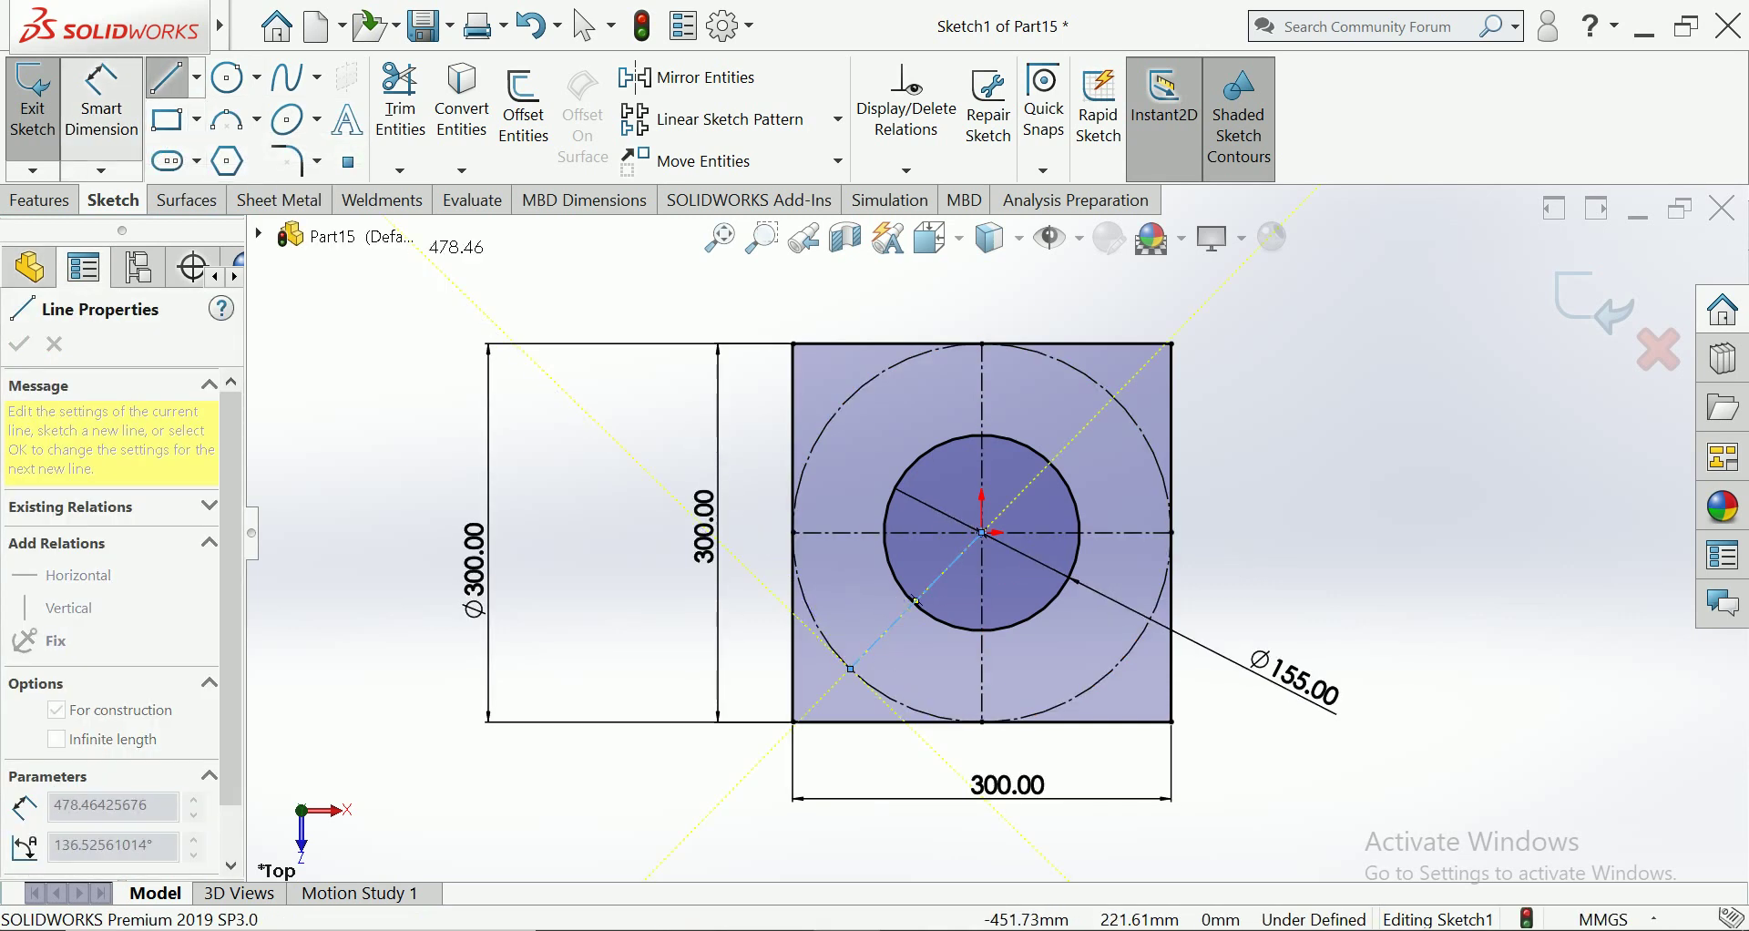
left_click(939, 579)
left_click(982, 620)
left_click(934, 665)
type("45")
key("Return")
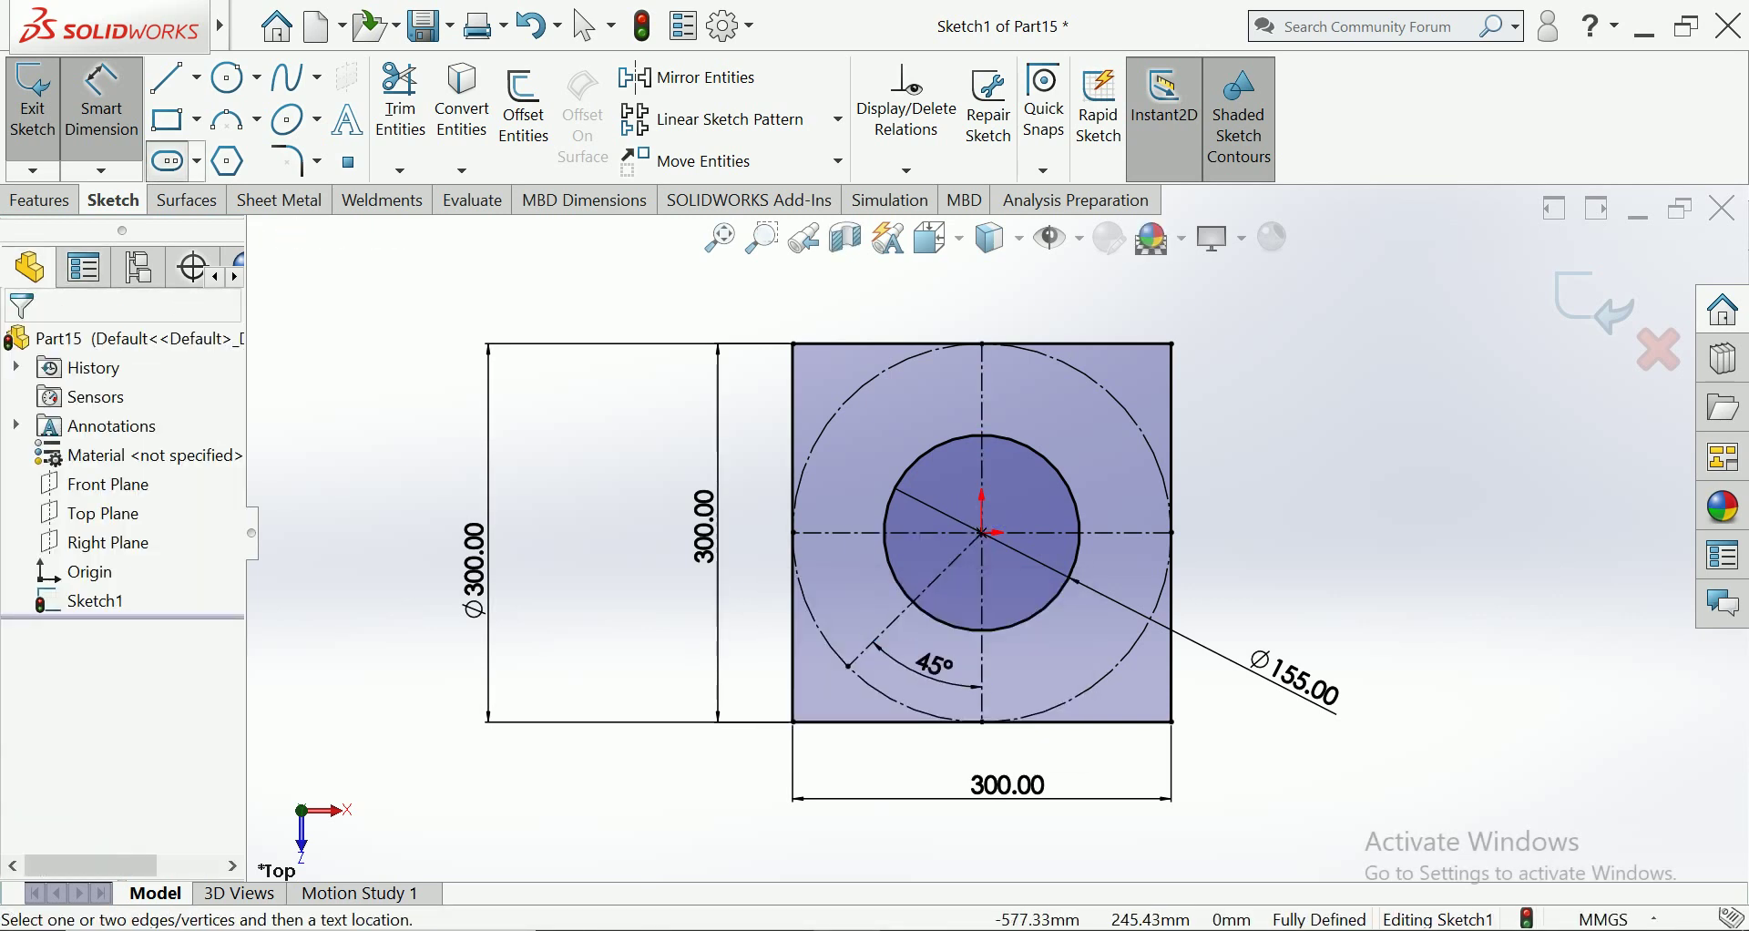
Draw a slot along the diagonal centerline, dimensioned by overall length
left_click(168, 161)
scroll(921, 754, "down", 3)
left_click(847, 642)
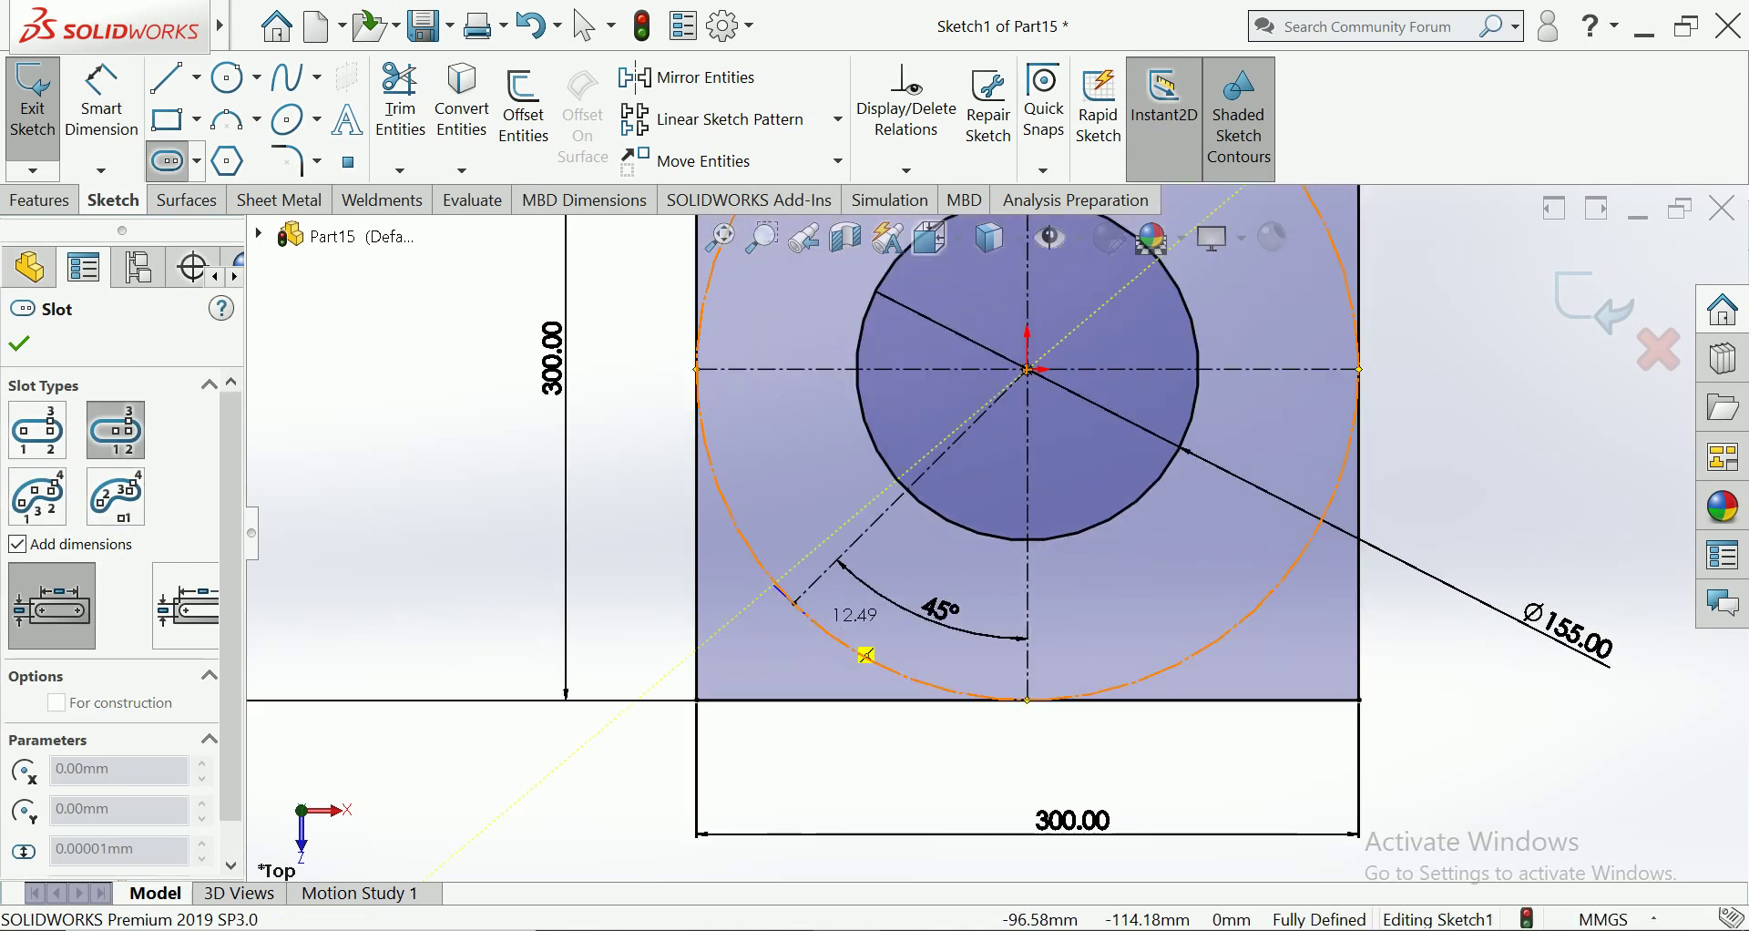
left_click(866, 654)
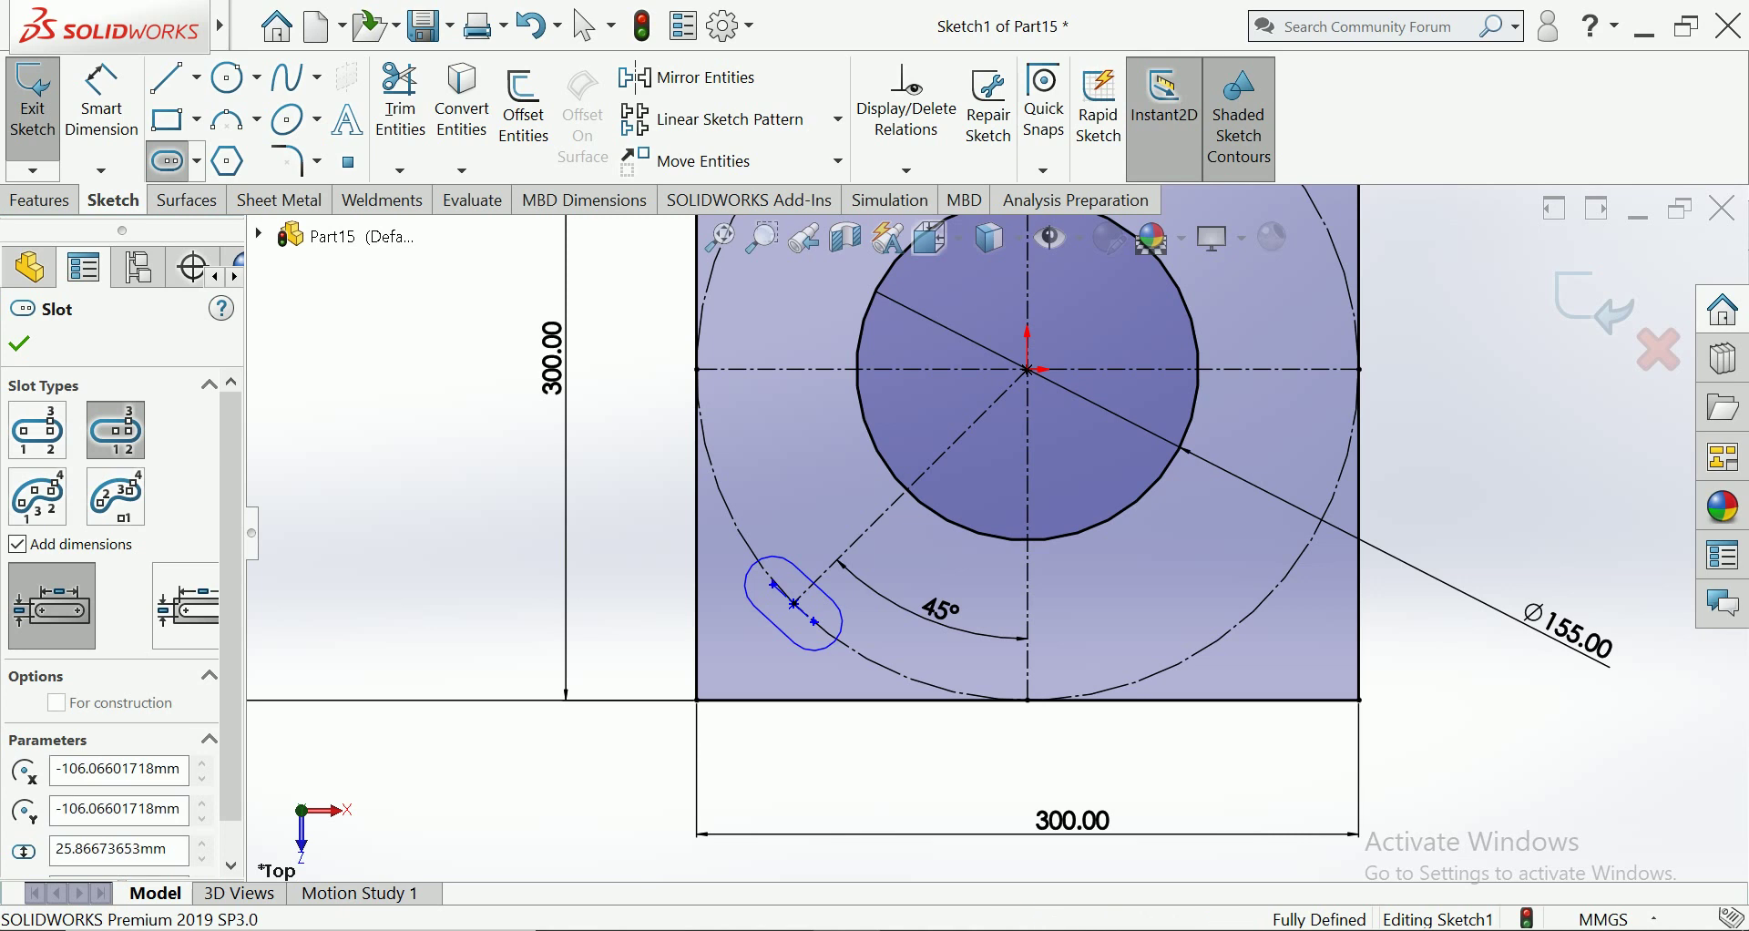
scroll(798, 623, "down", 2)
scroll(799, 623, "down", 1)
left_click(186, 606)
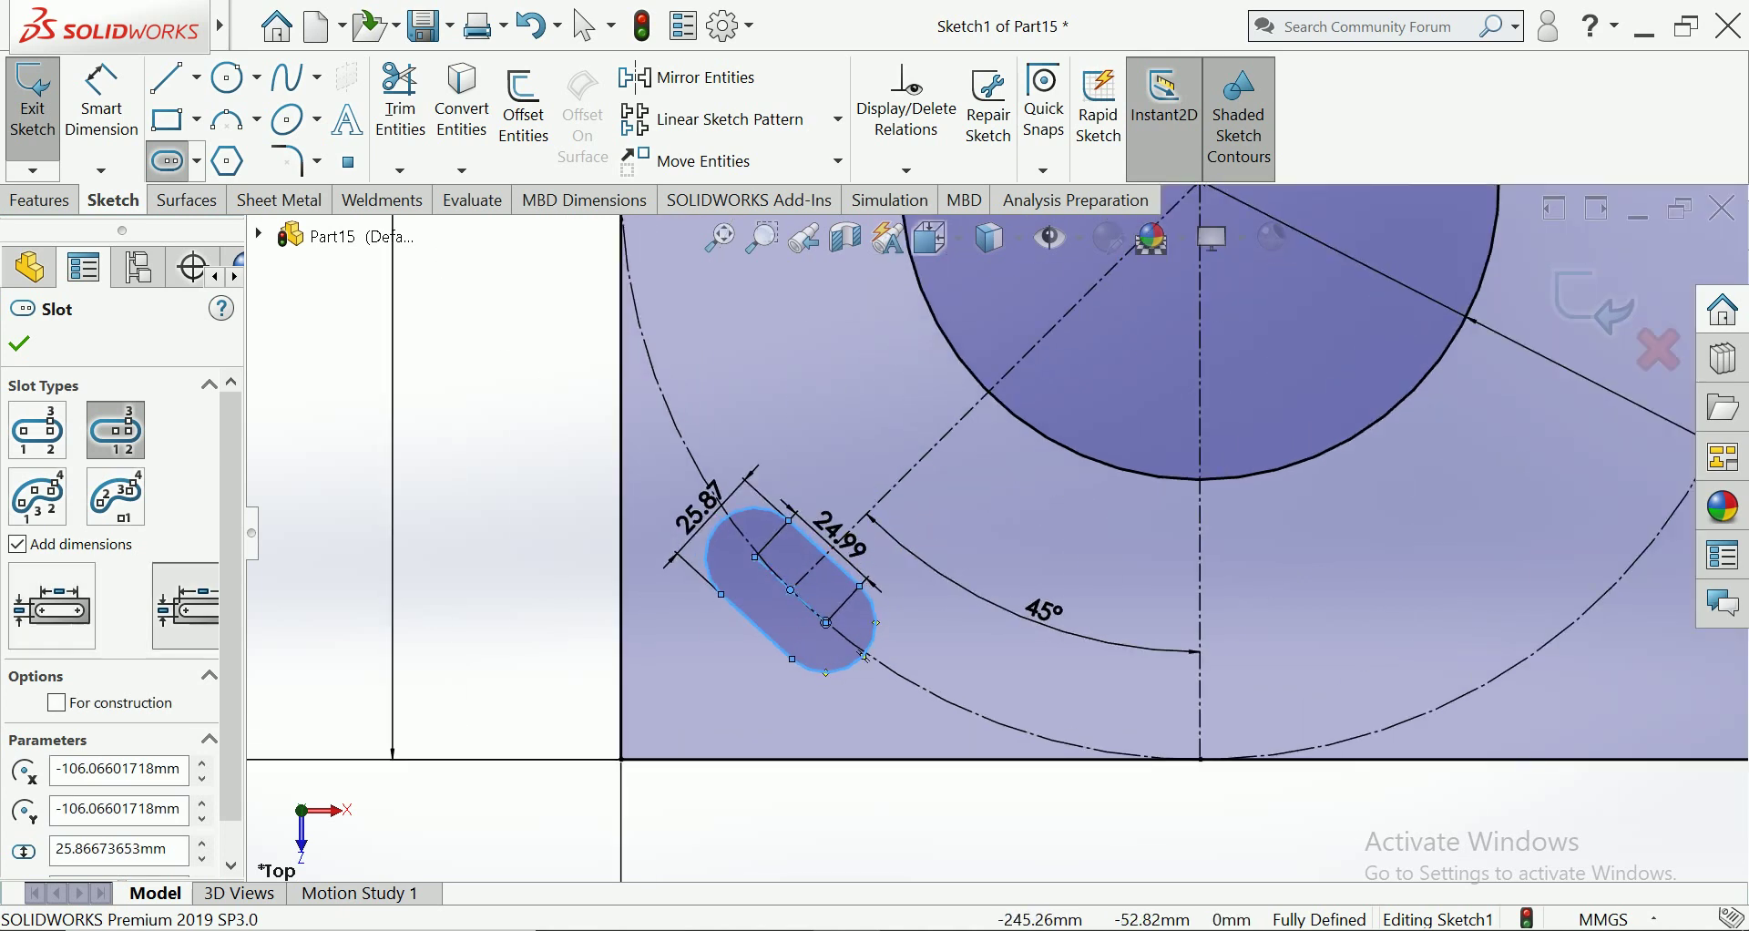
left_click(101, 100)
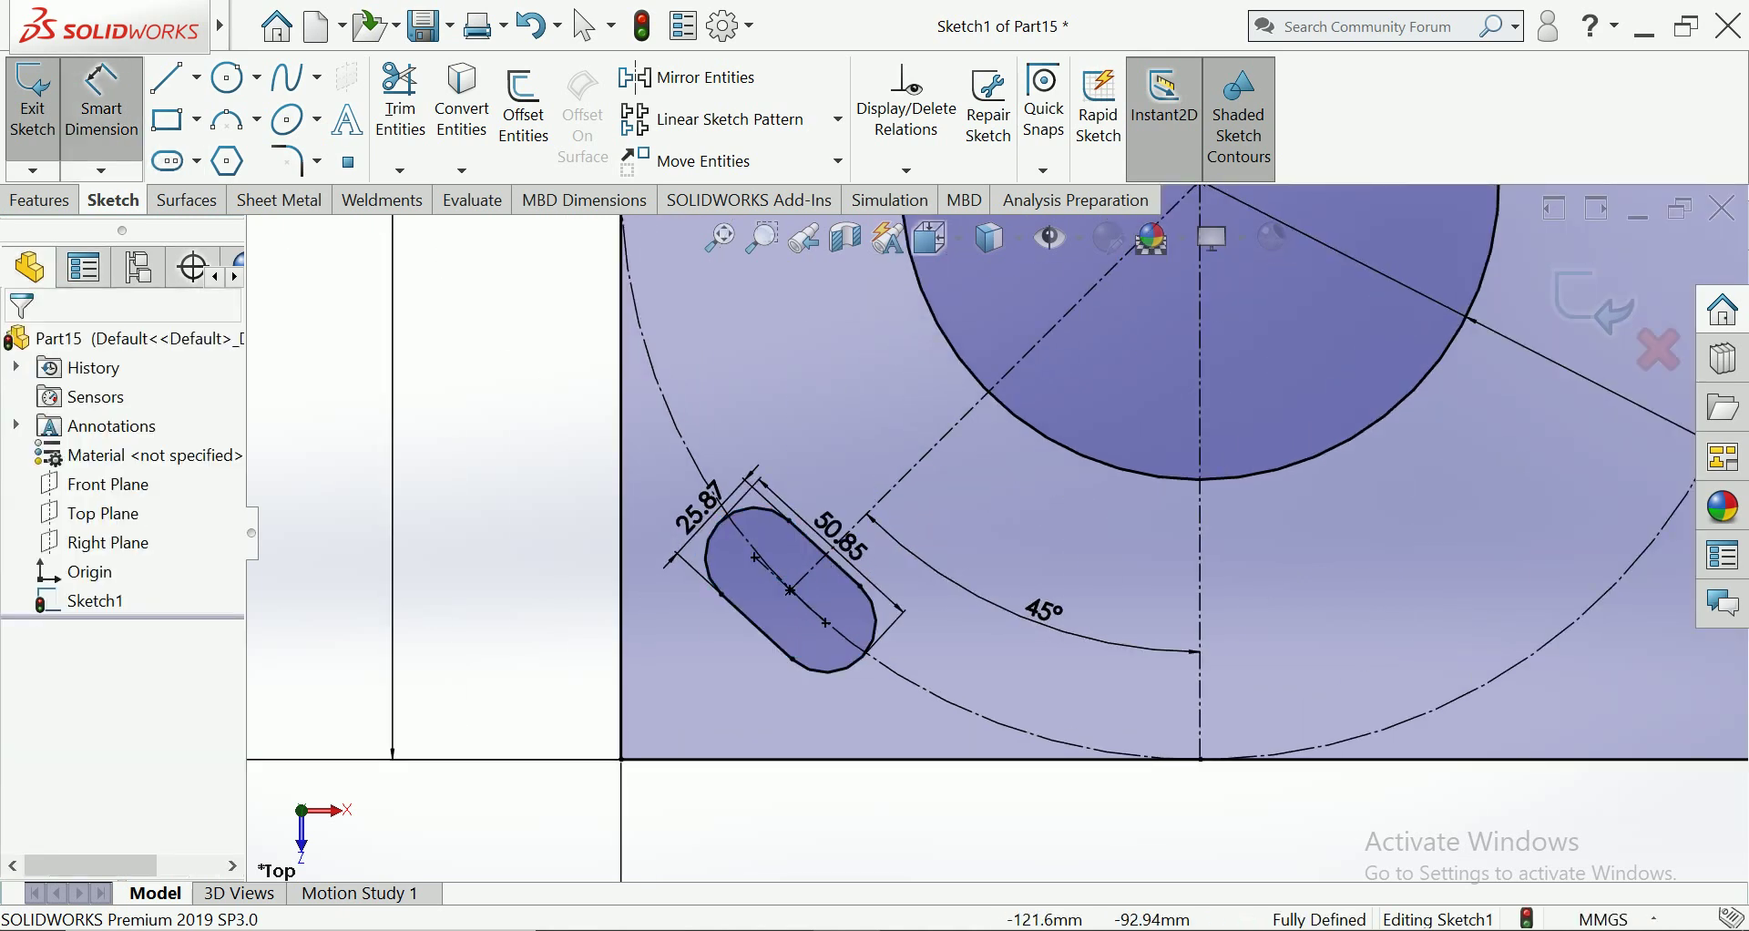
Set the slot width to 14 mm and its overall length to 28 mm
scroll(718, 537, "down", 2)
left_click(692, 492)
type("14")
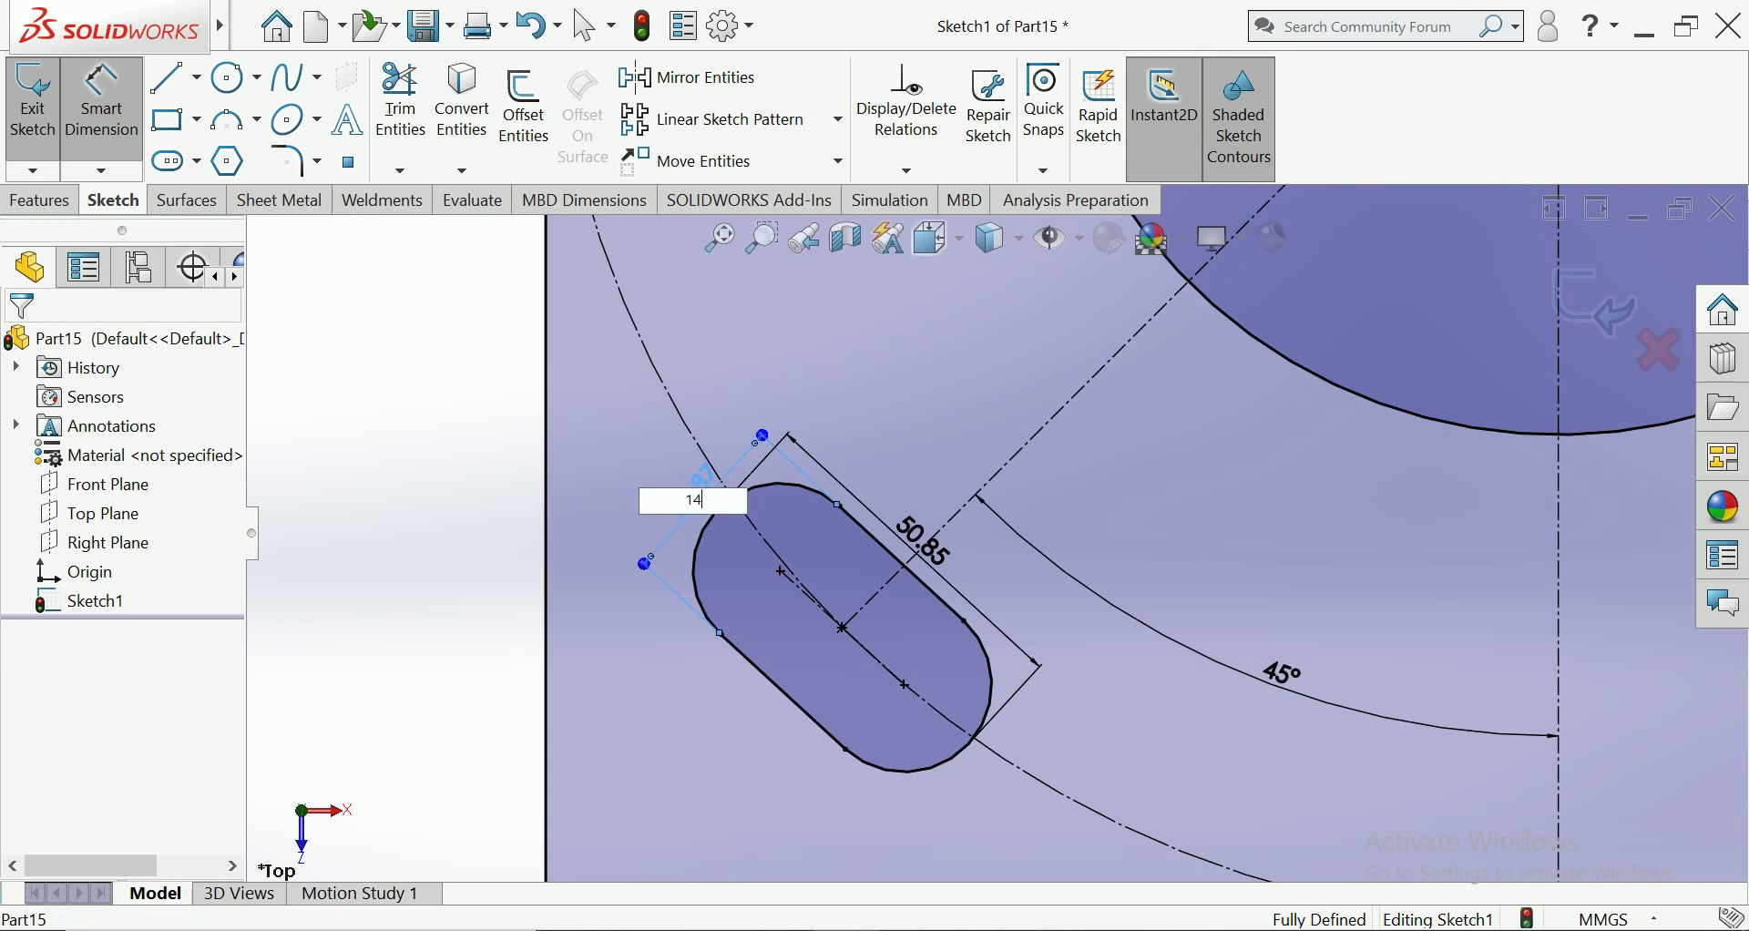
key("Return")
left_click(920, 544)
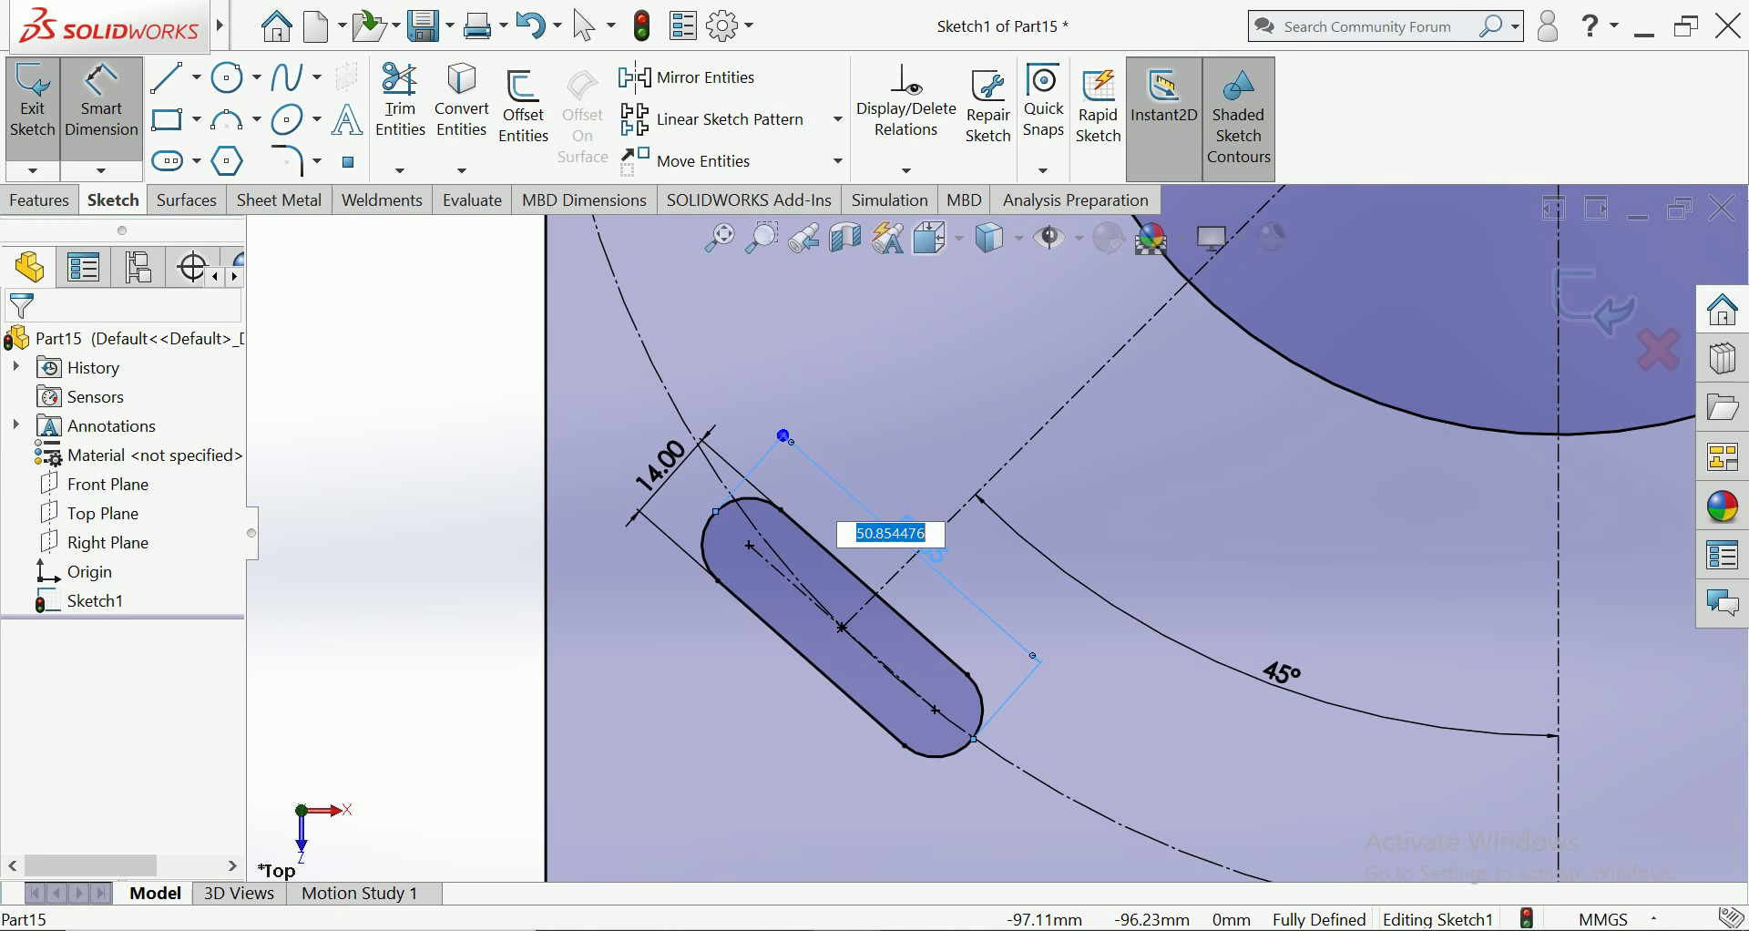
type("0.25")
key("Return")
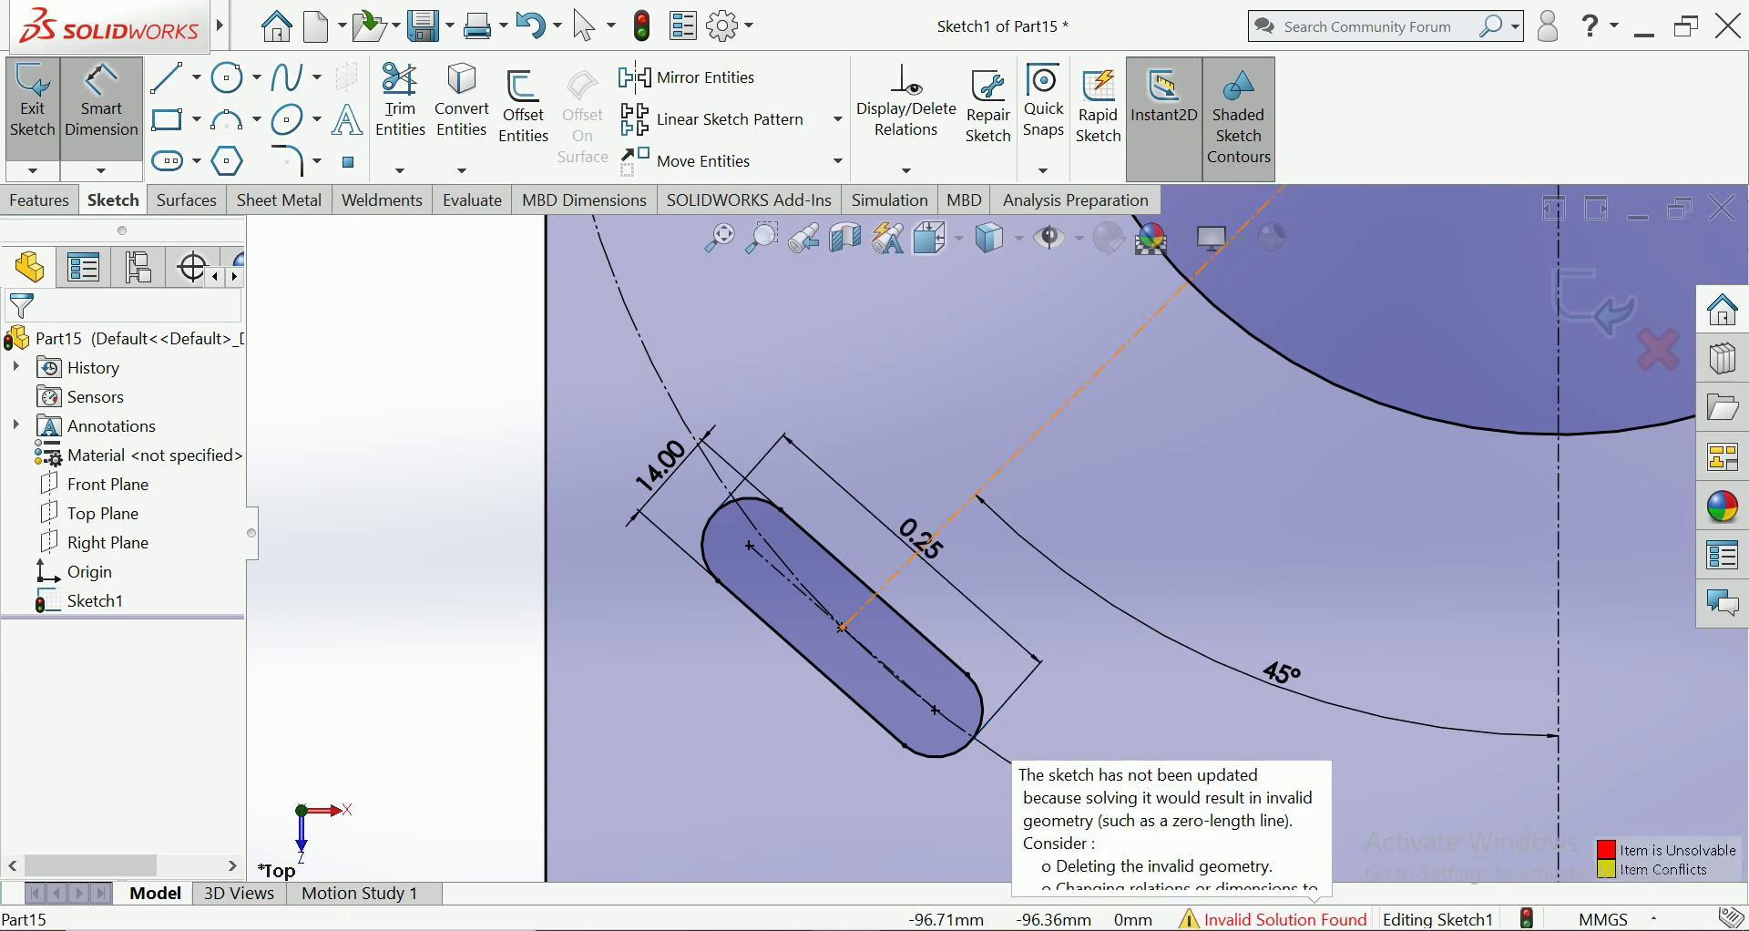
left_click(921, 539)
type("2")
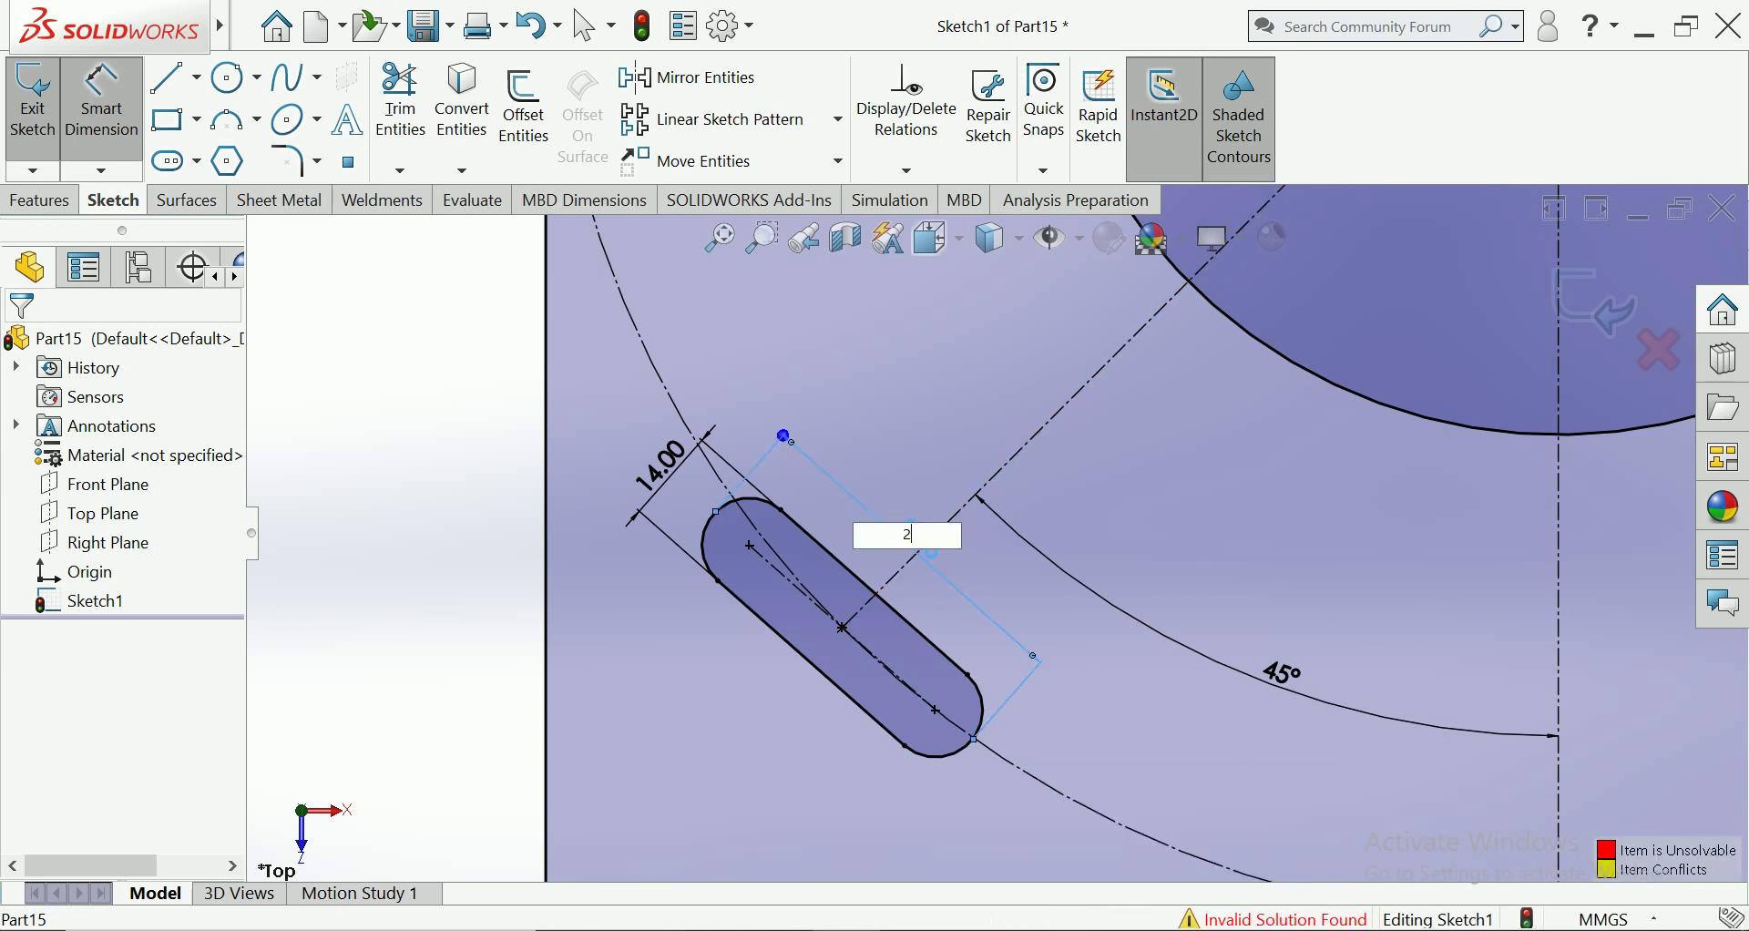
type("8")
key("Return")
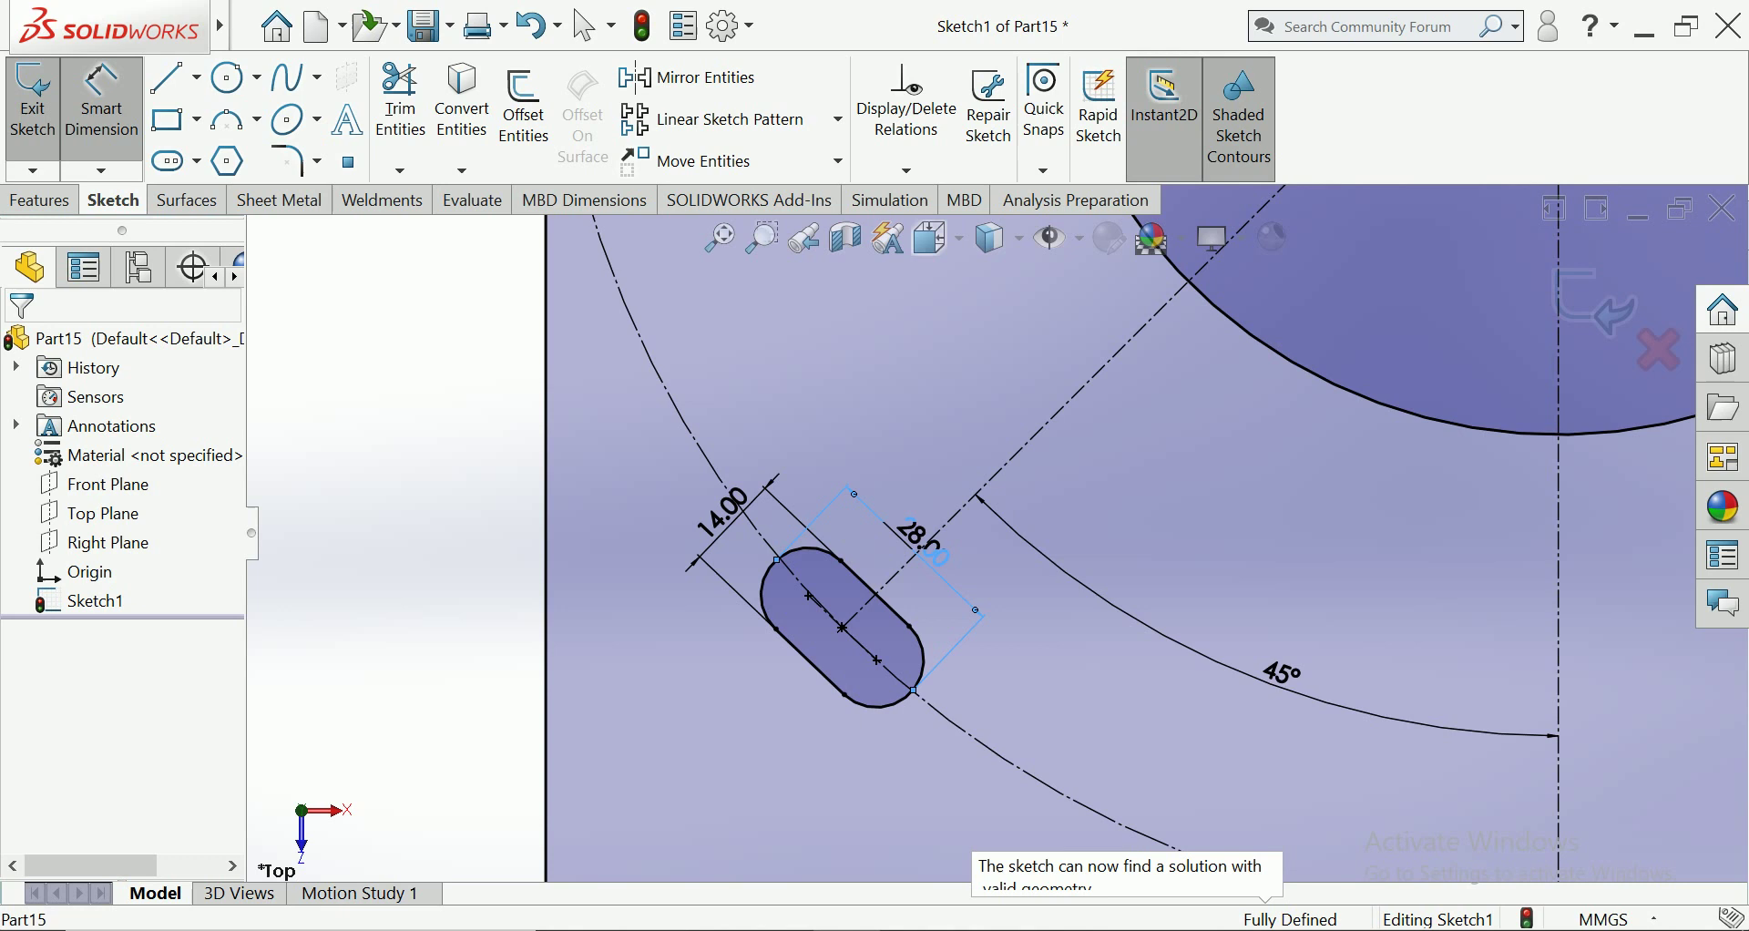
Correct the slot width to 20 mm, then start a Circular Sketch Pattern
key("f")
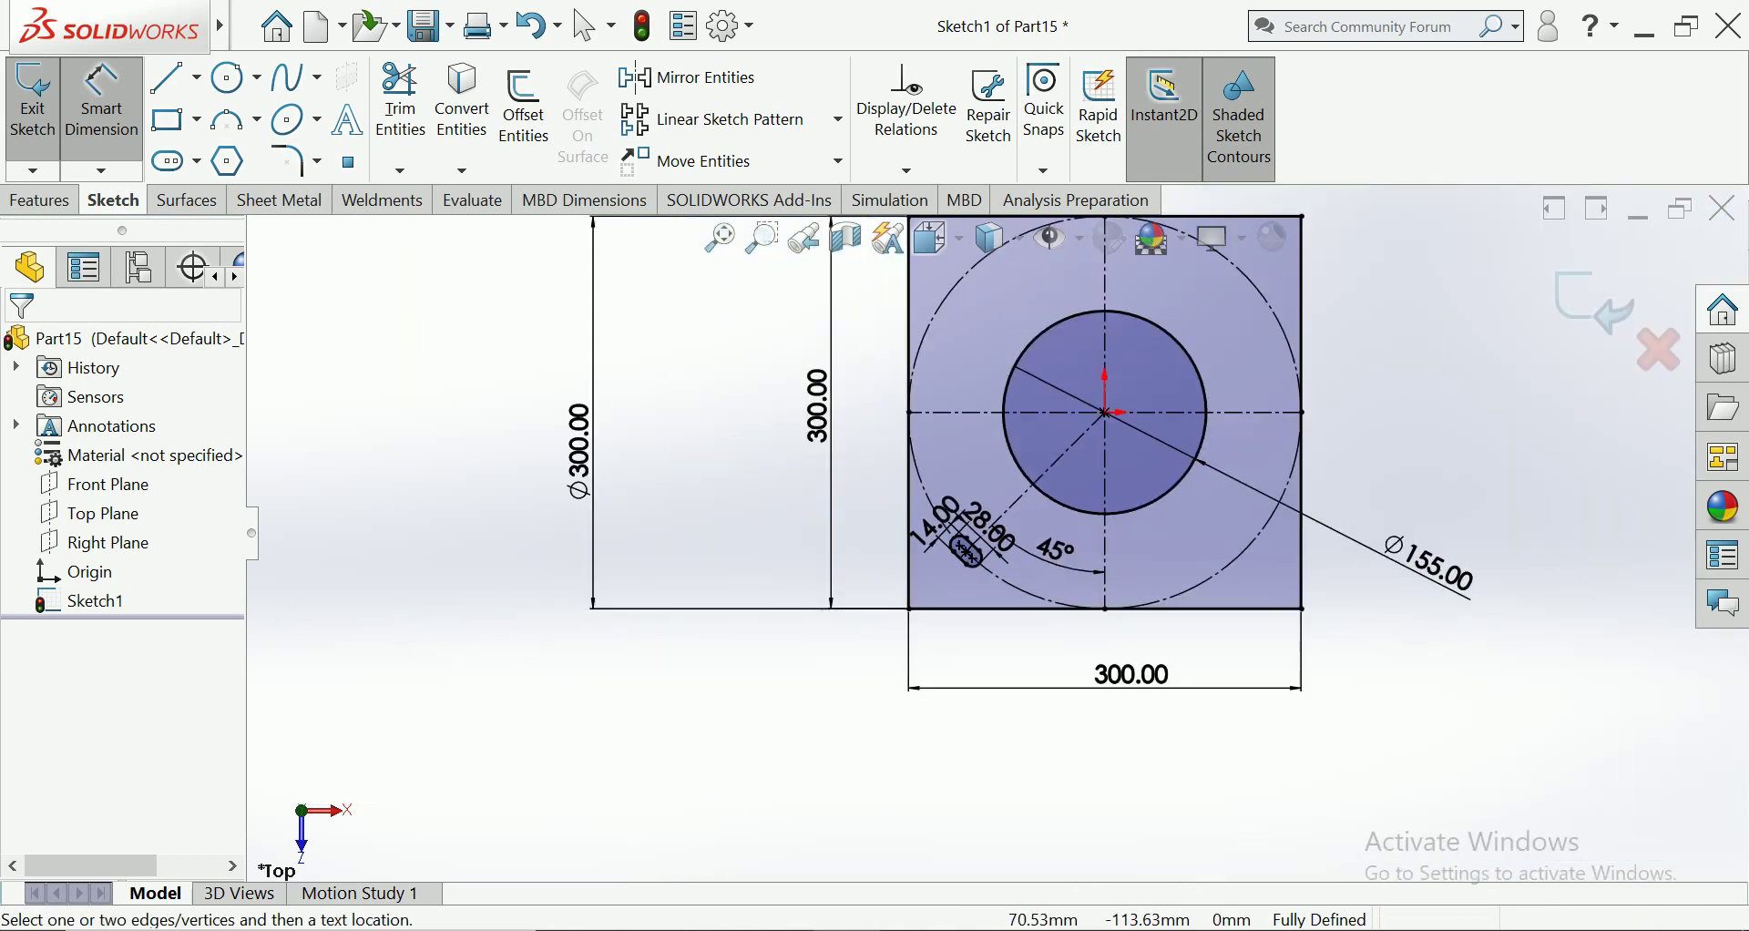
key("f")
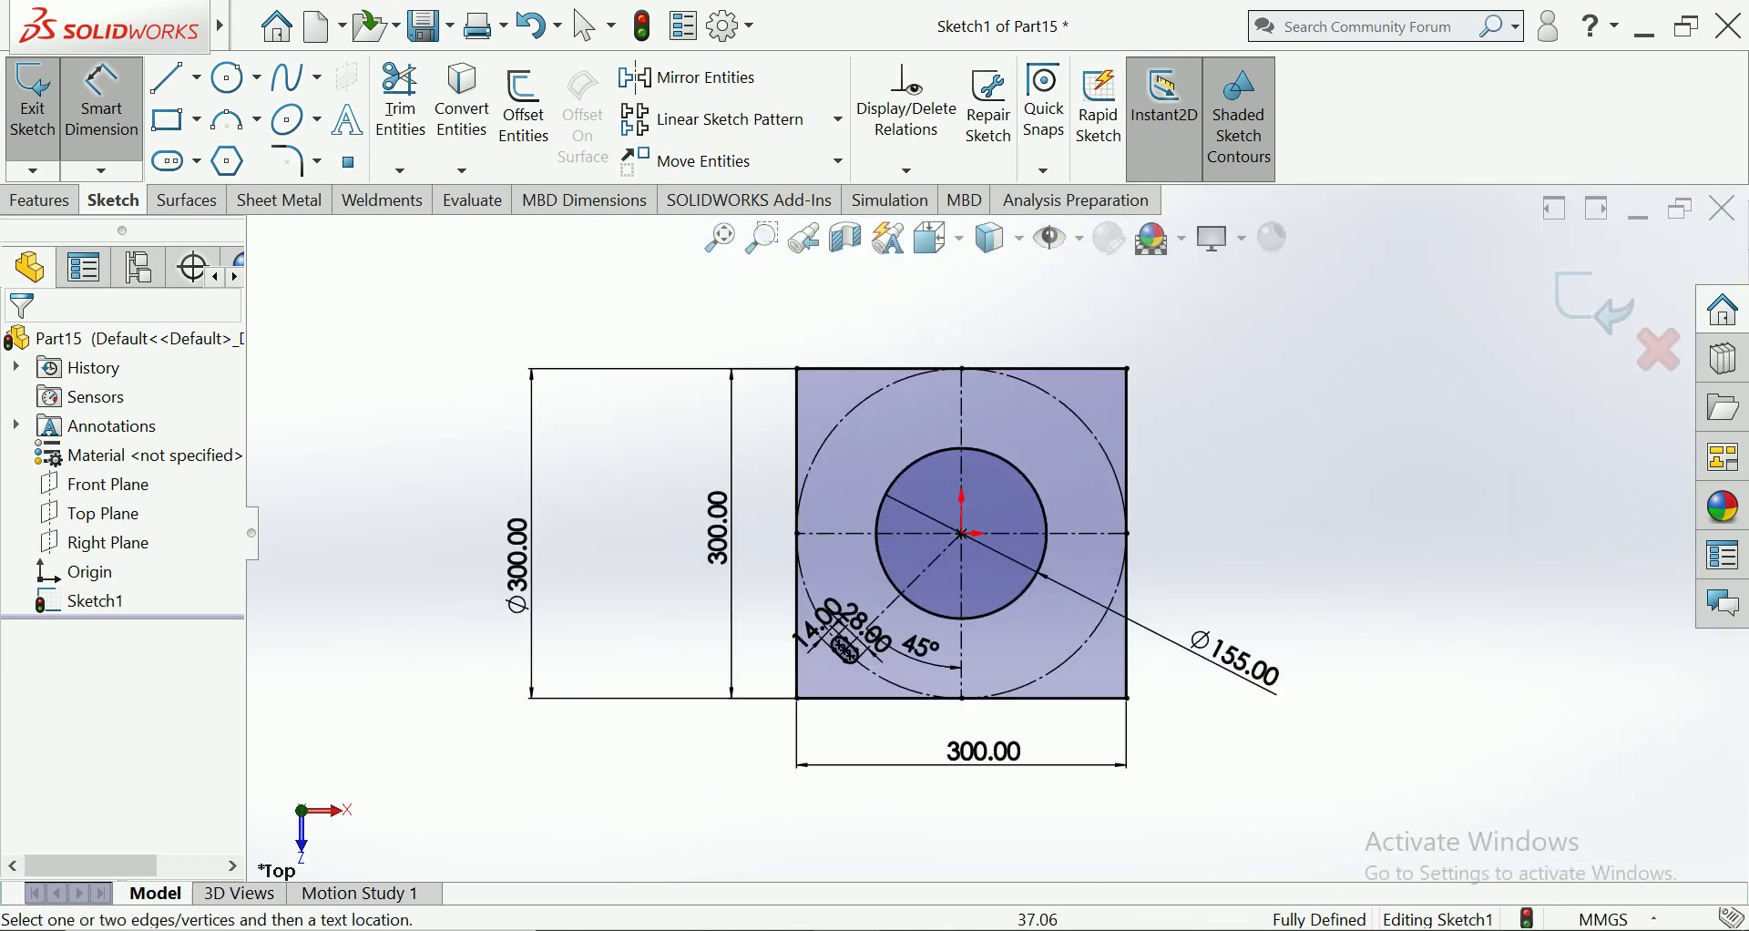
scroll(831, 638, "down", 6)
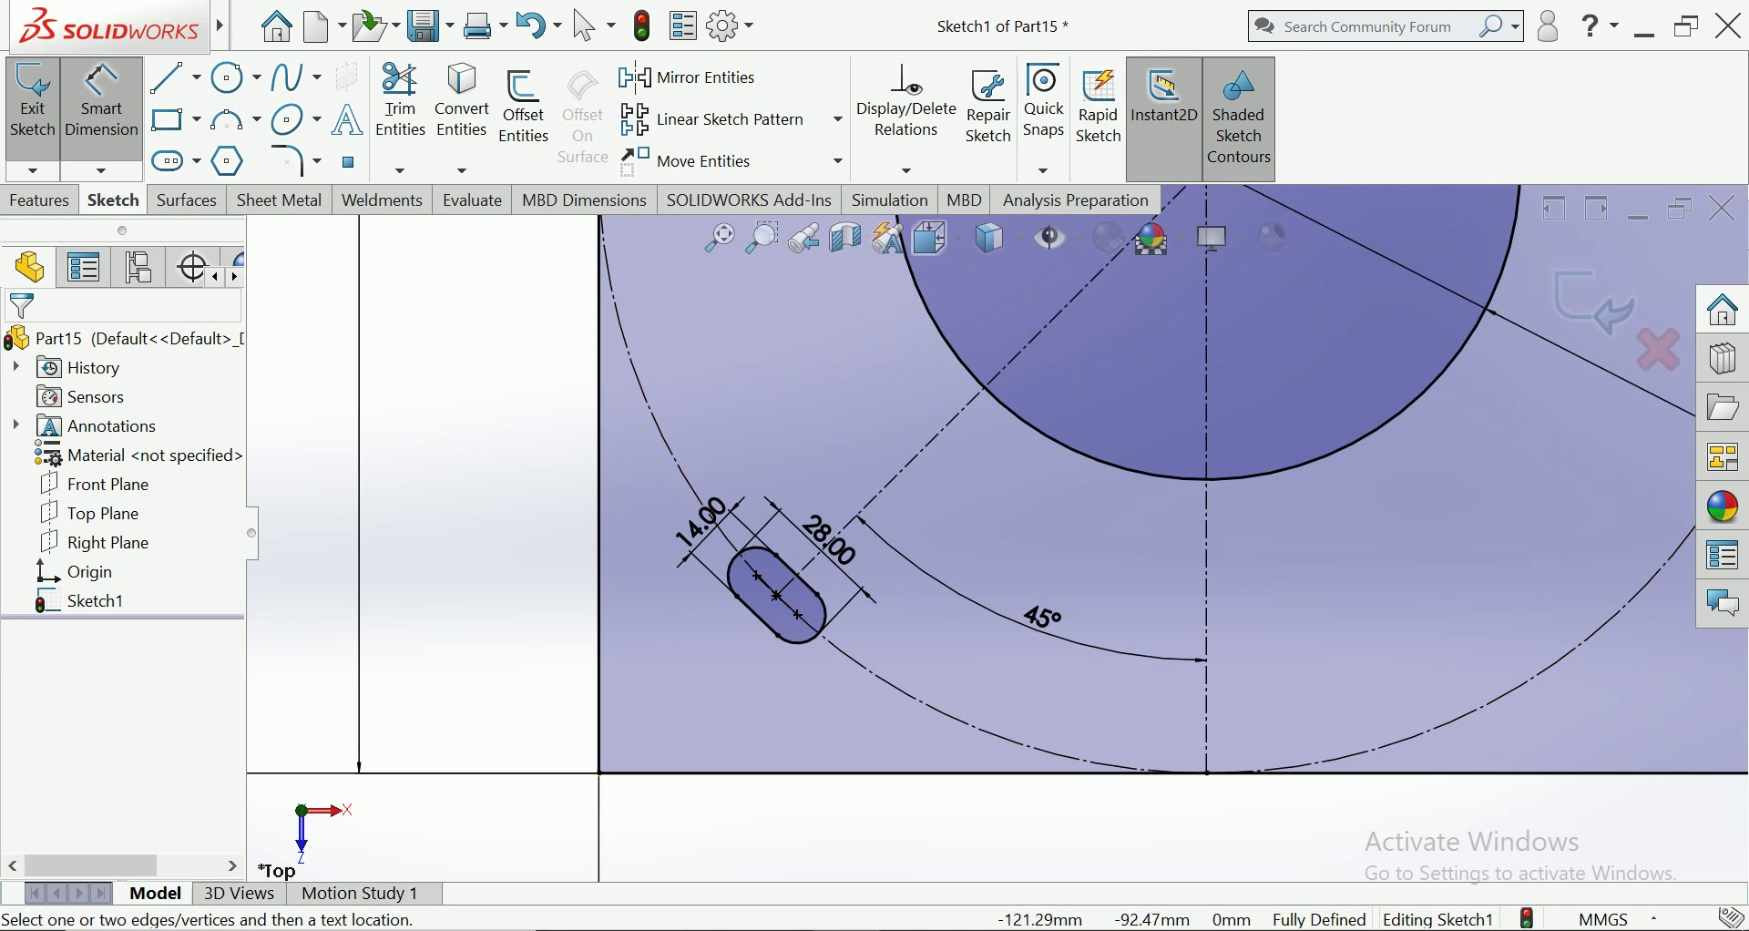
double_click(703, 527)
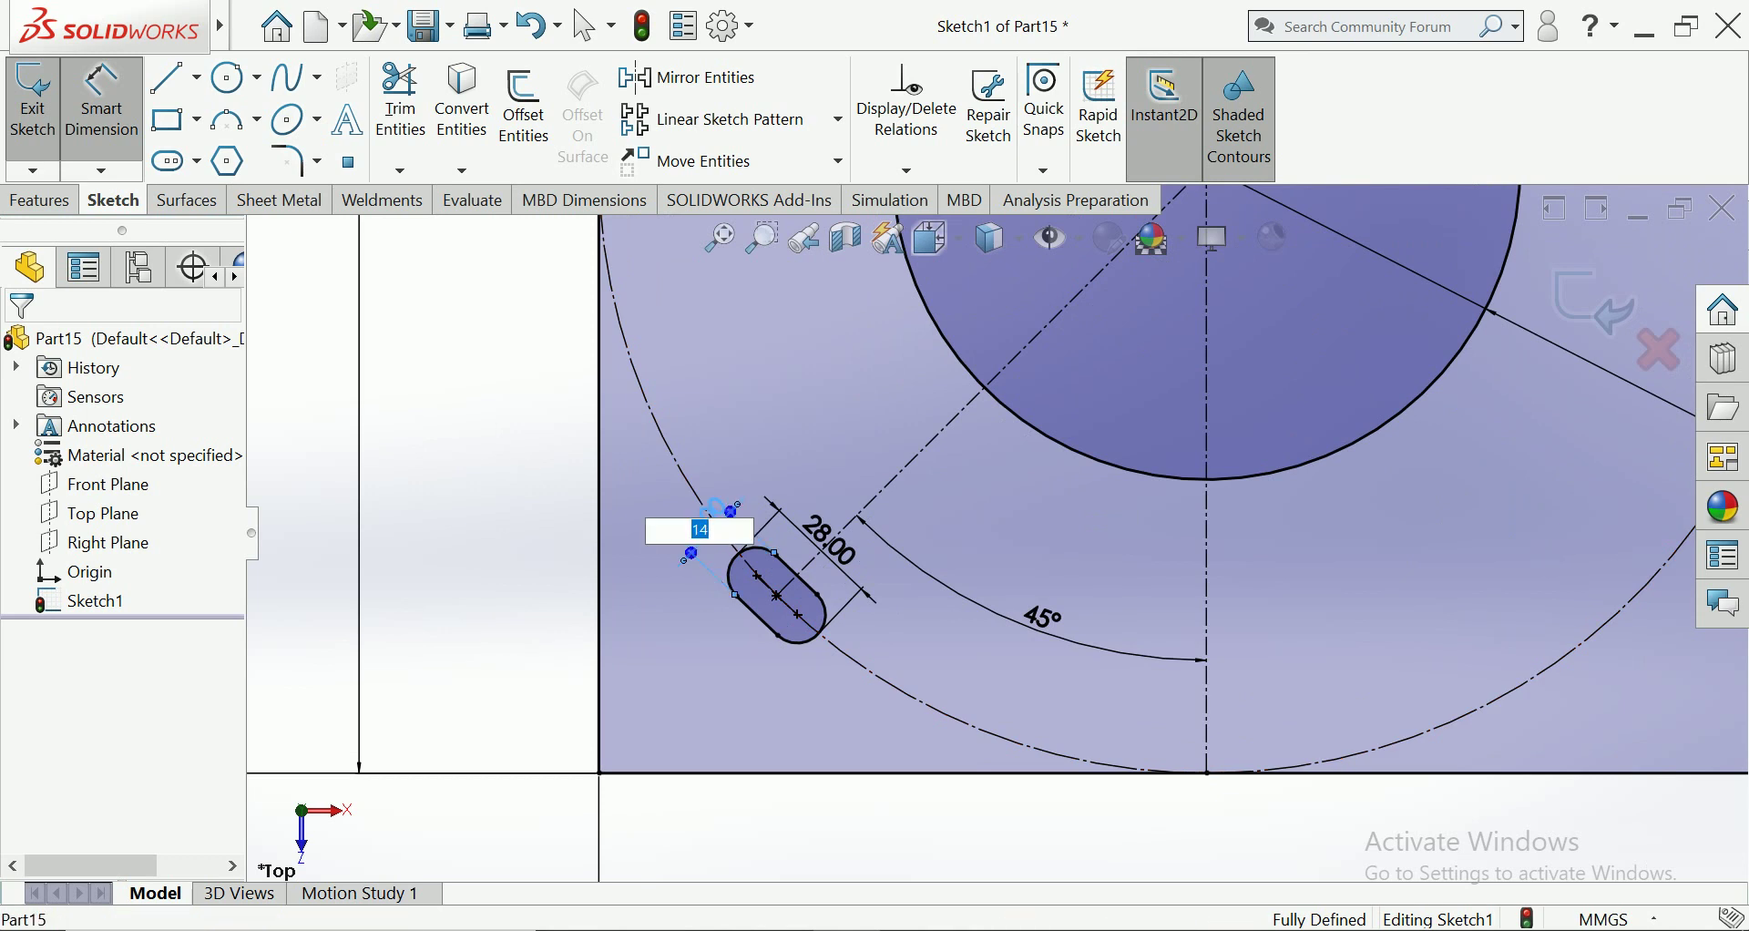
key("Return")
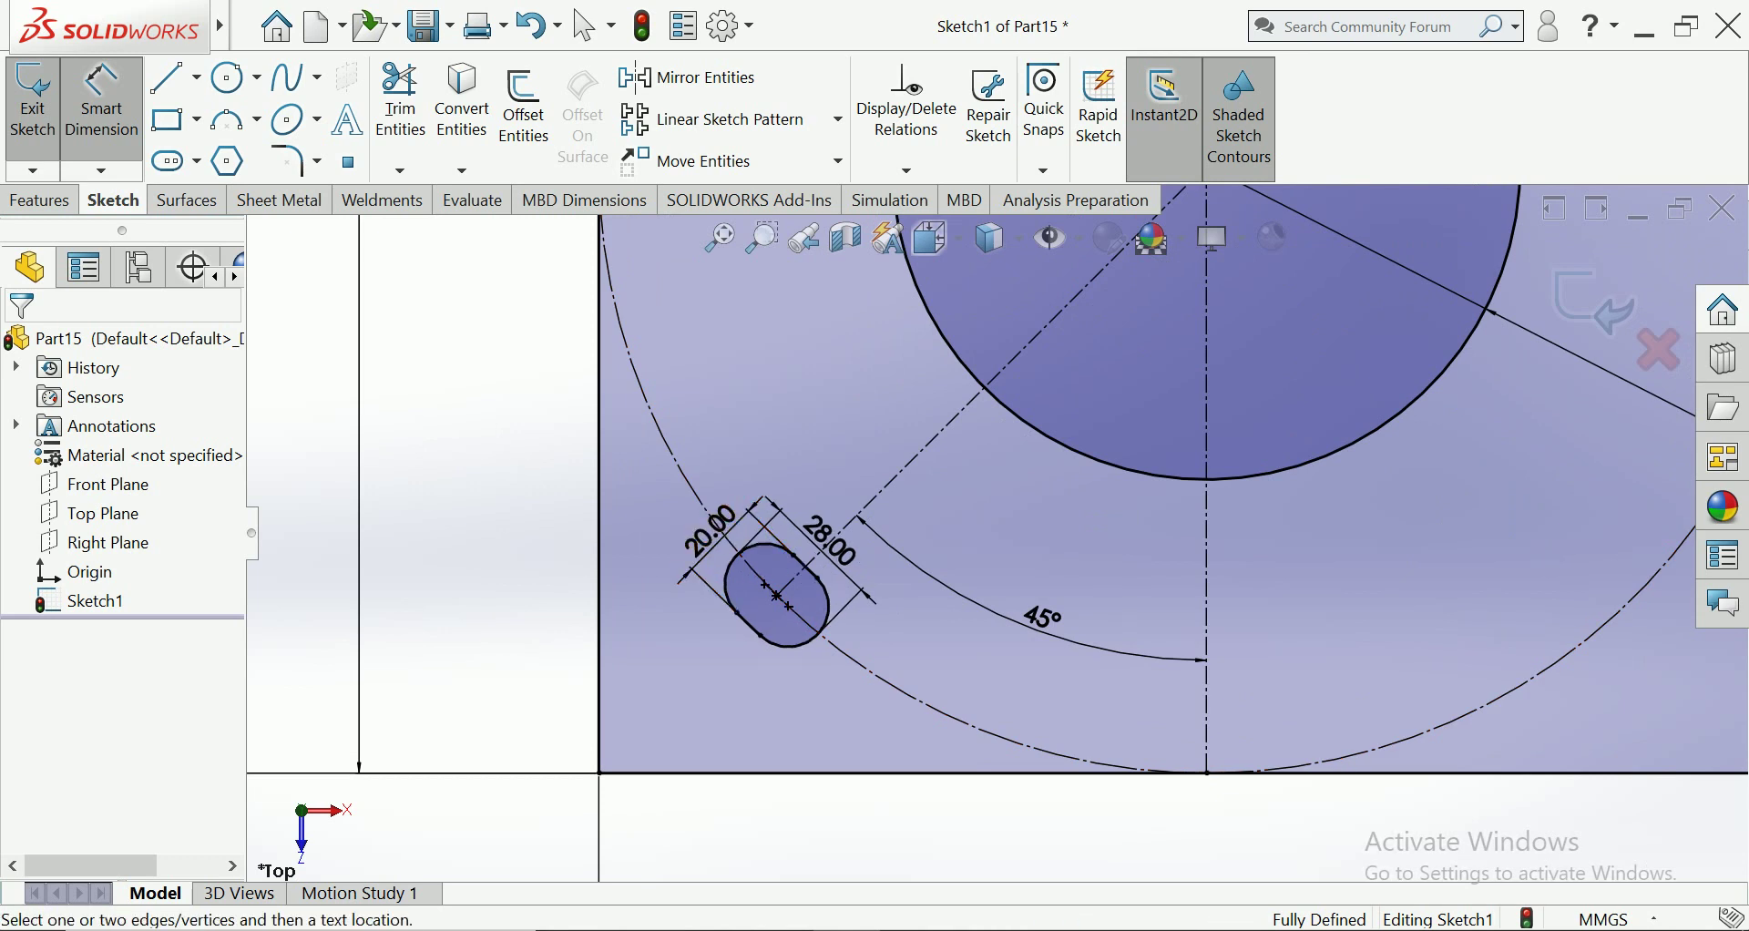
key("f")
scroll(748, 408, "up", 2)
scroll(1161, 373, "up", 1)
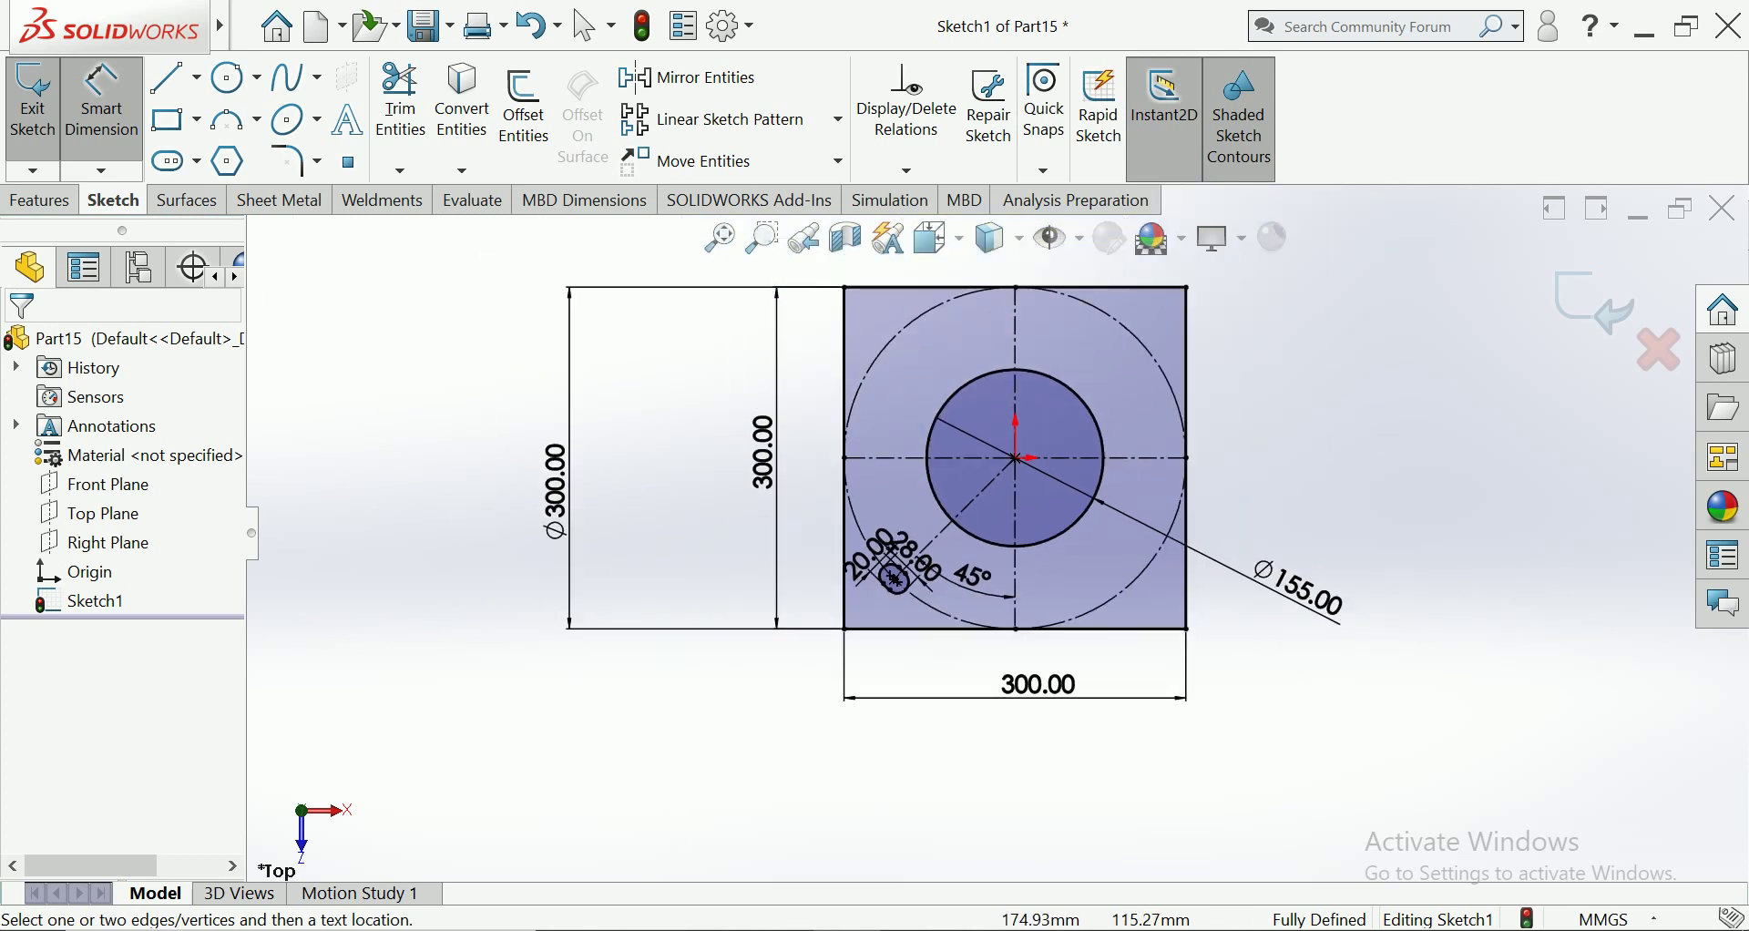
scroll(1199, 317, "down", 2)
left_click(838, 119)
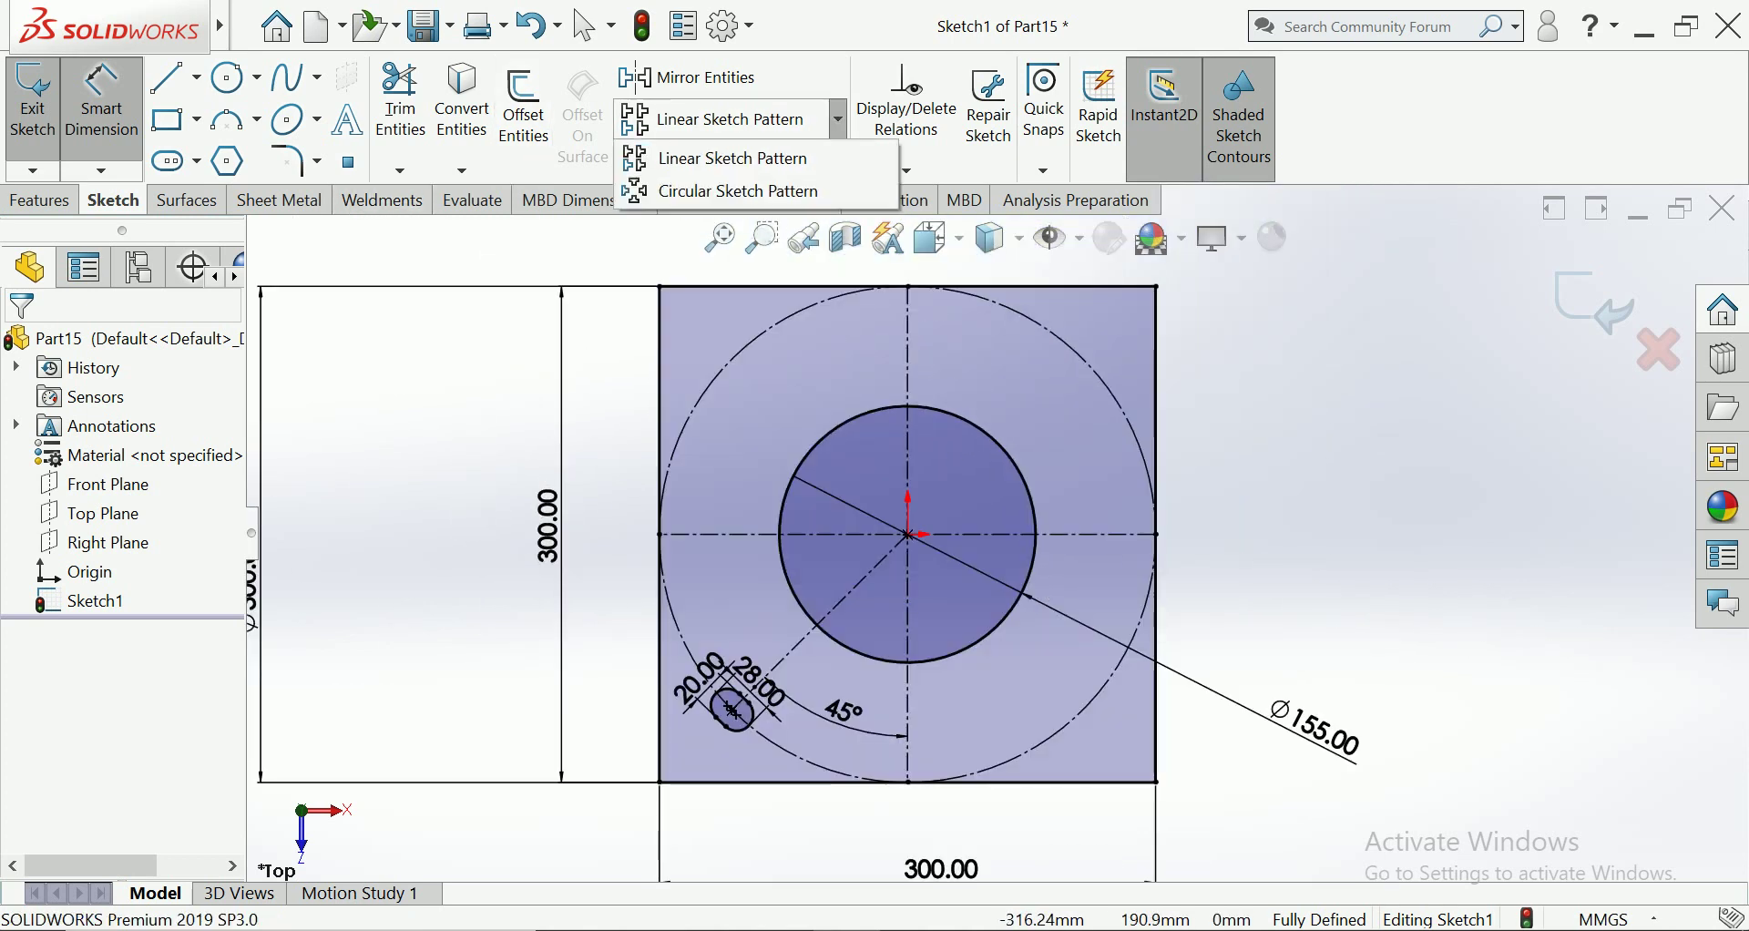
left_click(724, 191)
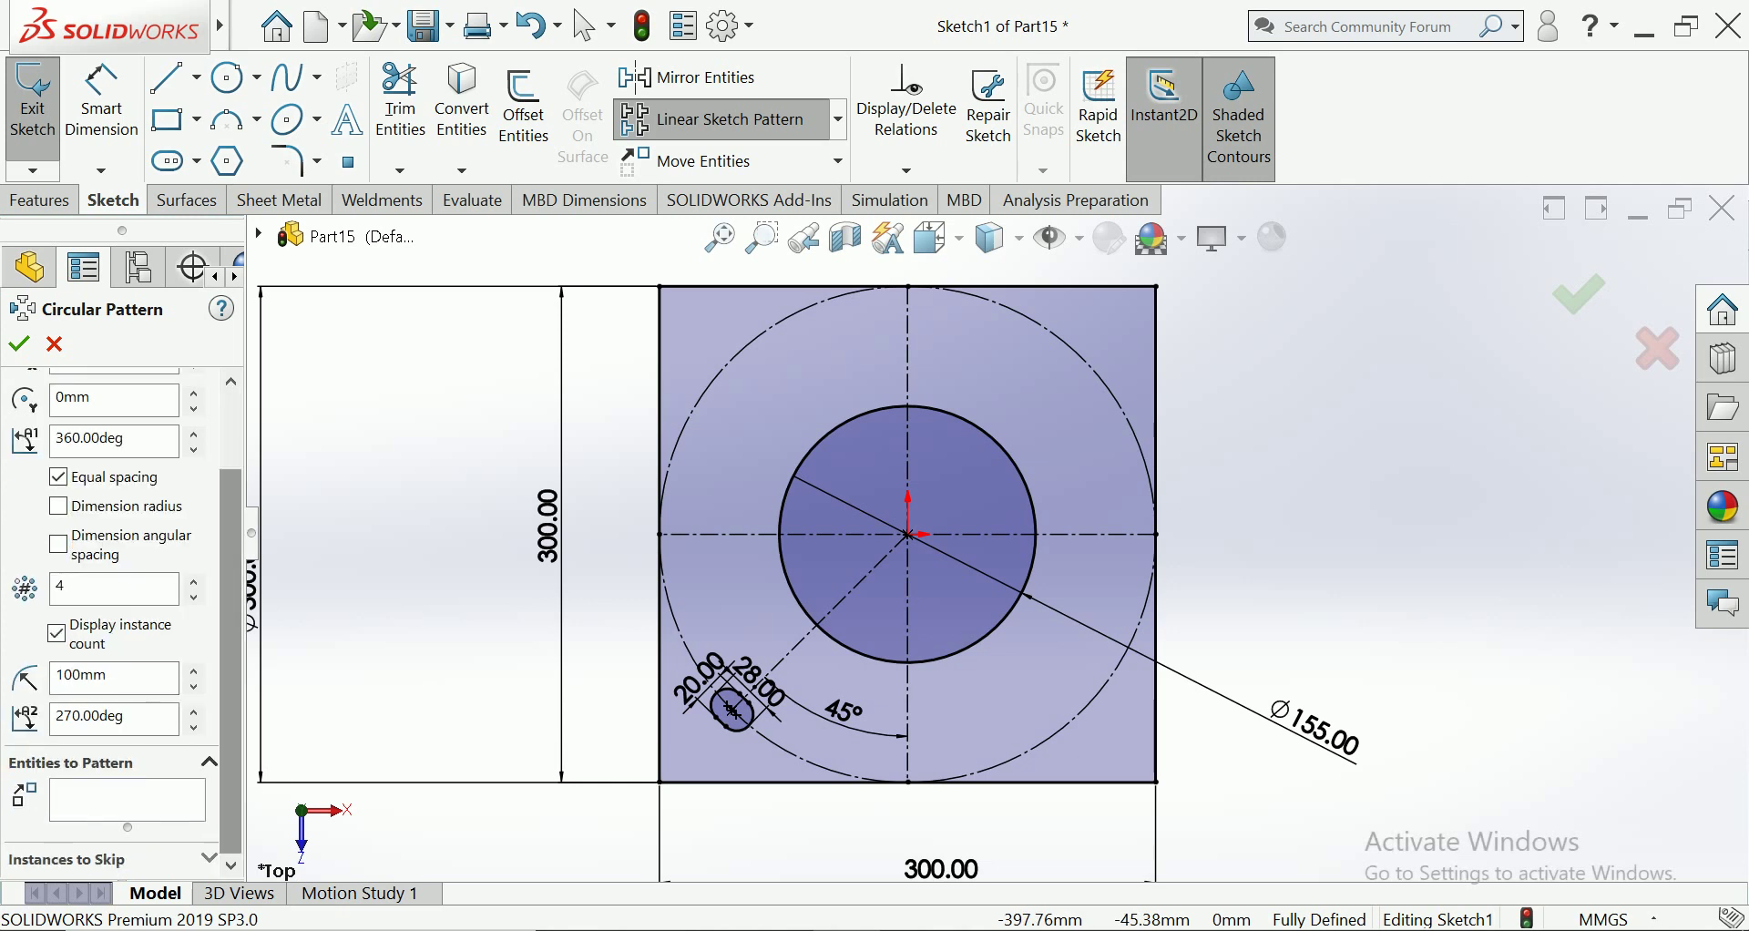
Circularly pattern the slot into 4 instances over 360°, then start Extruded Boss/Base
scroll(697, 783, "down", 5)
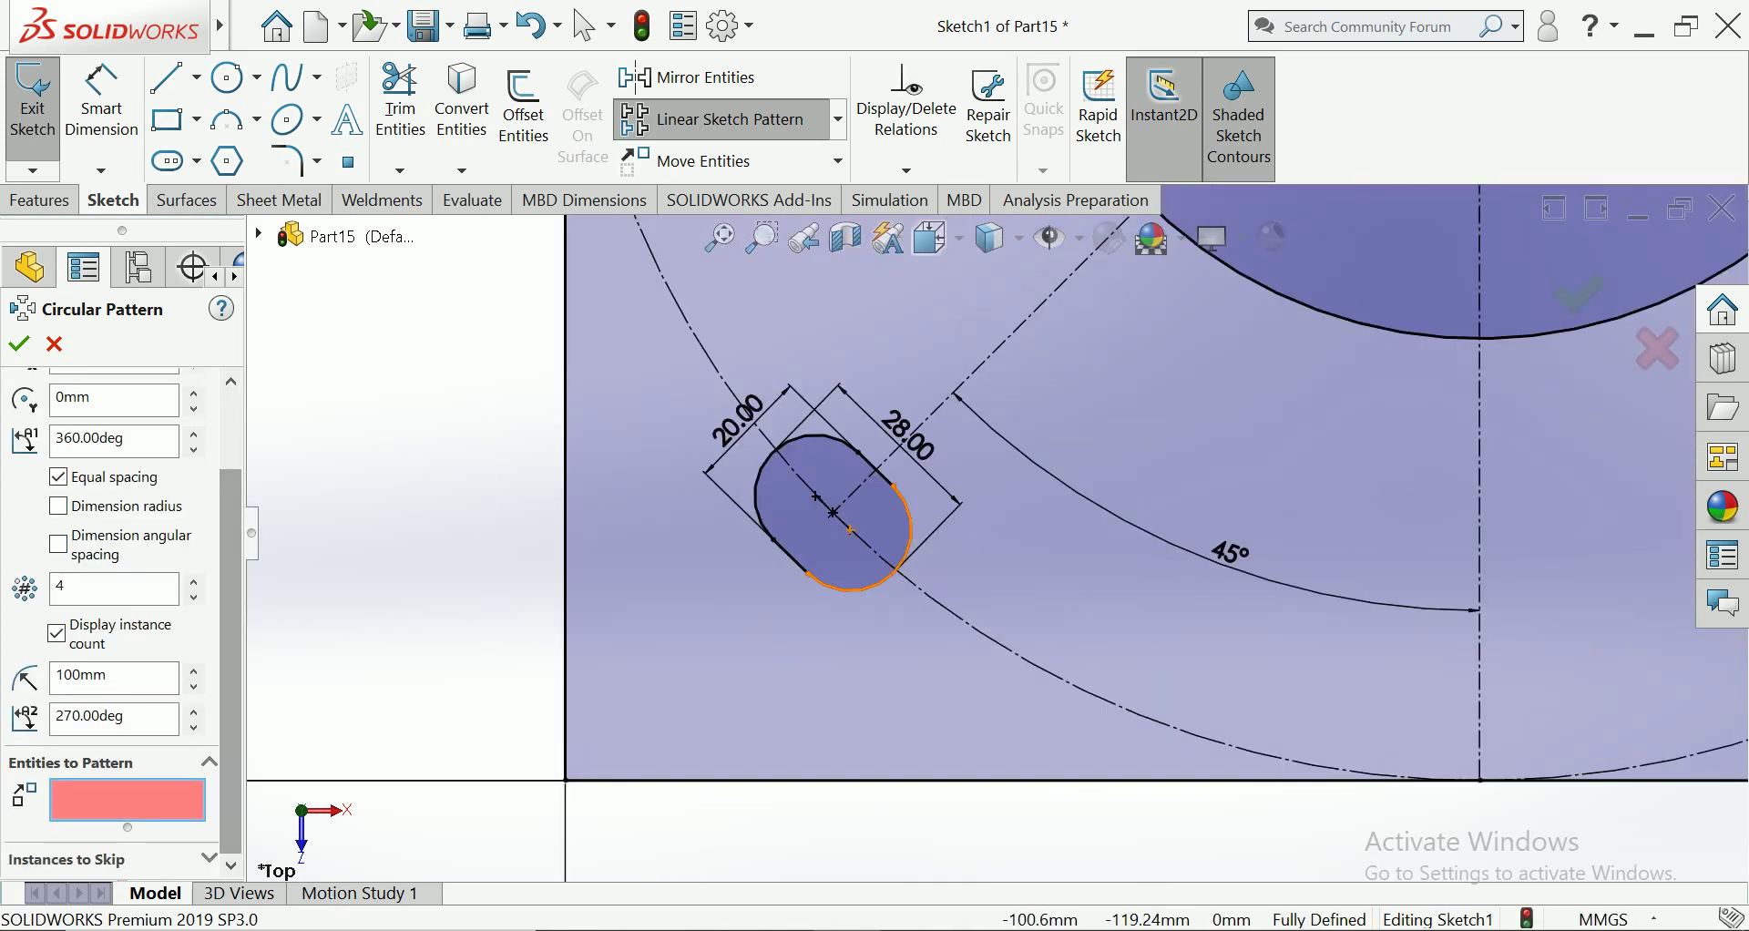
left_click(902, 533)
scroll(993, 528, "up", 8)
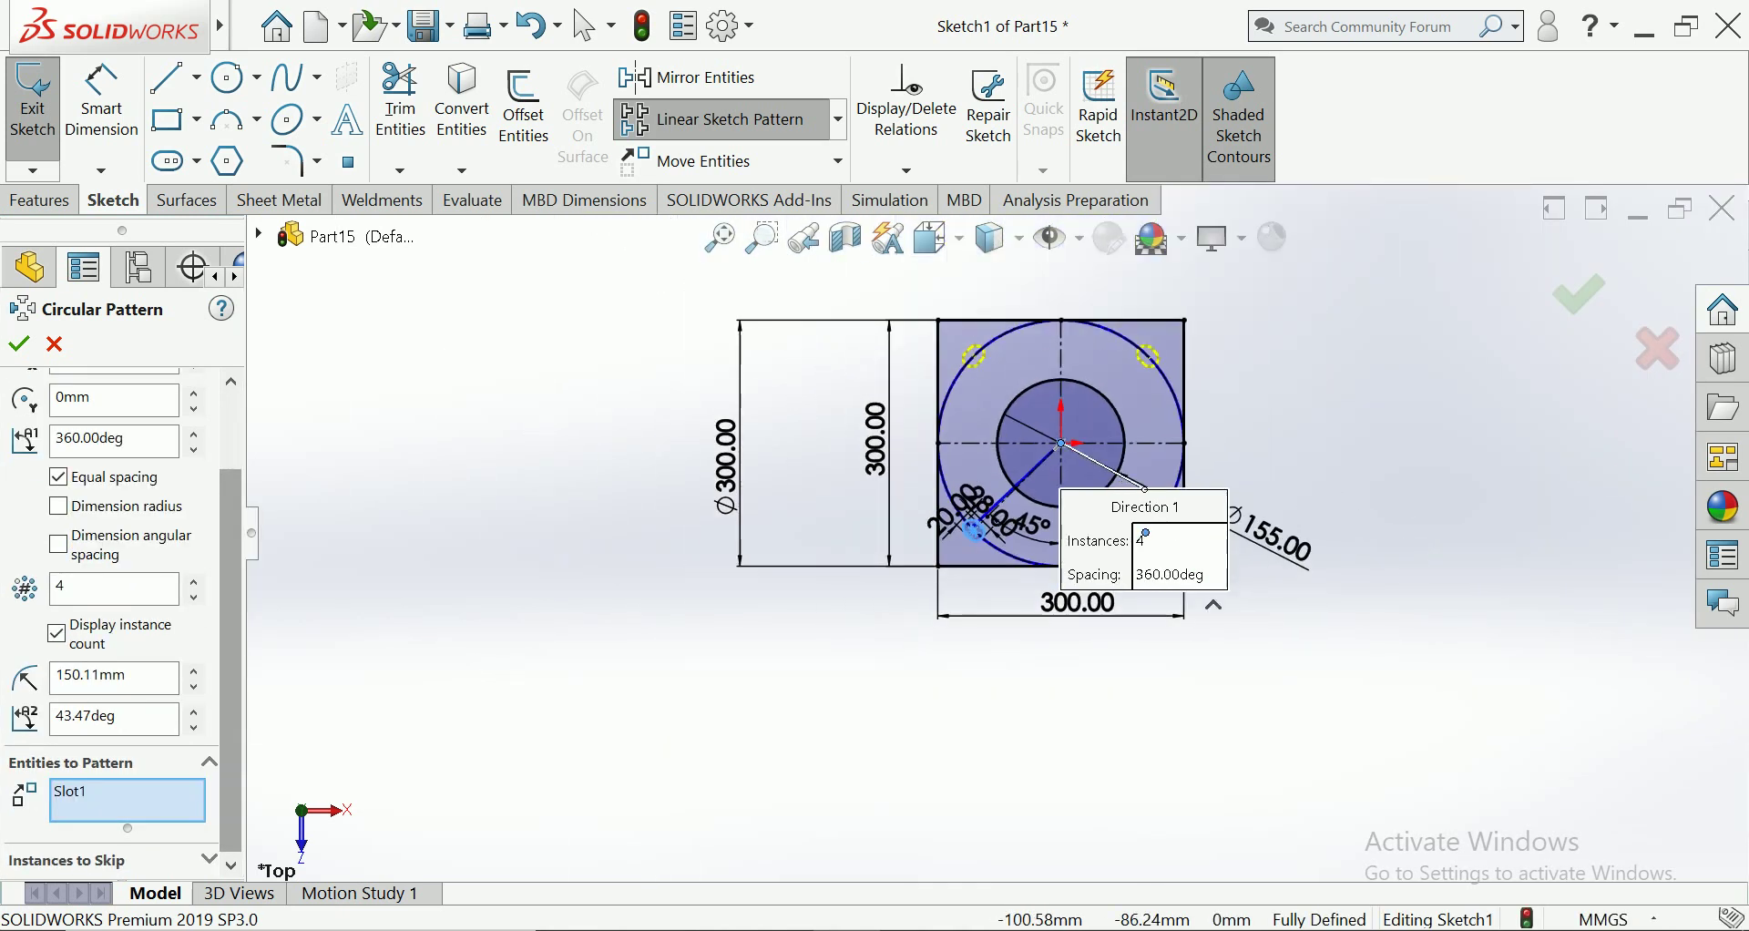
left_click(18, 343)
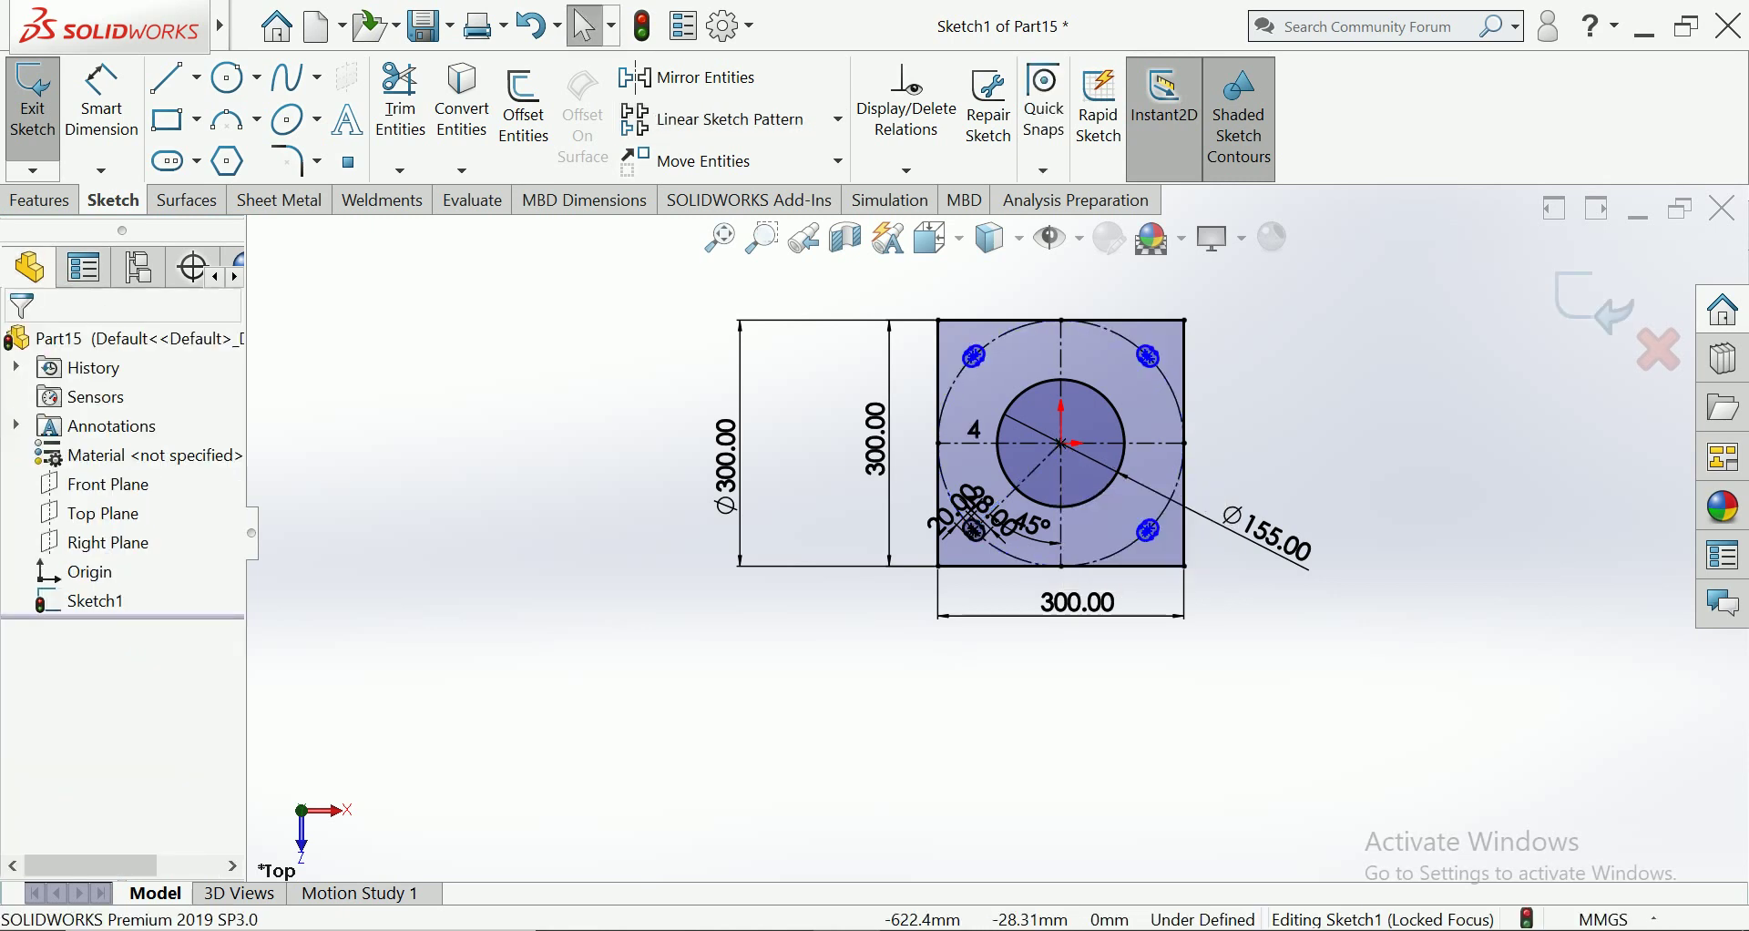
scroll(1059, 378, "down", 3)
key("f")
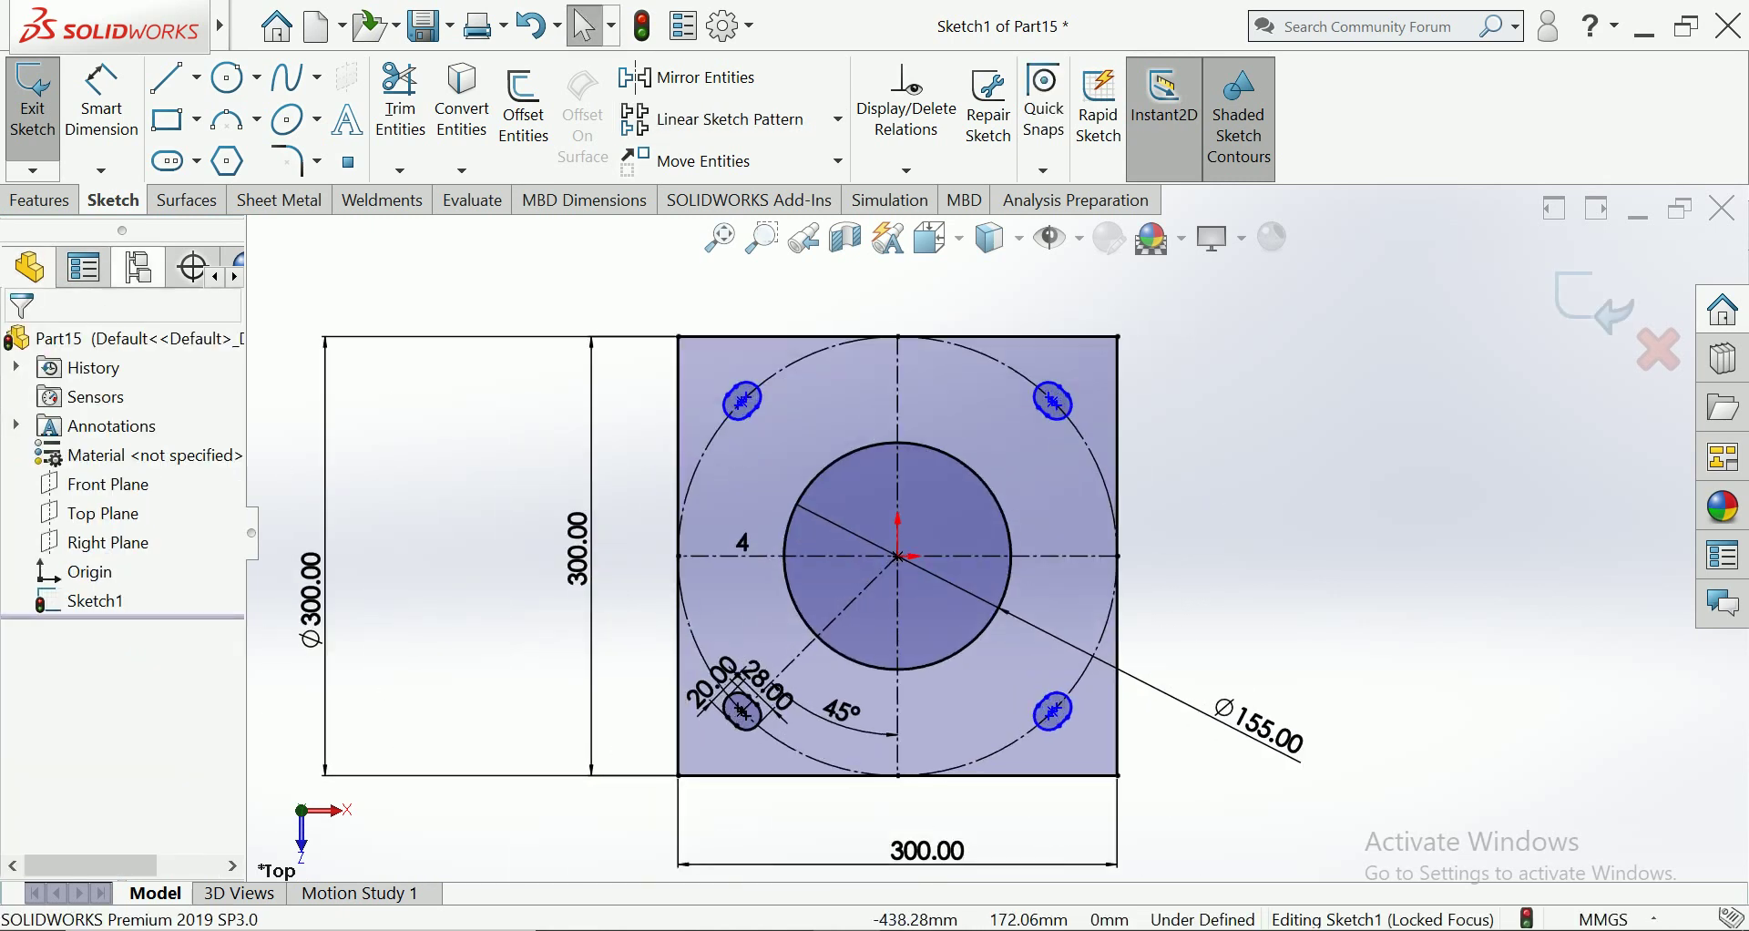
left_click(39, 200)
left_click(44, 101)
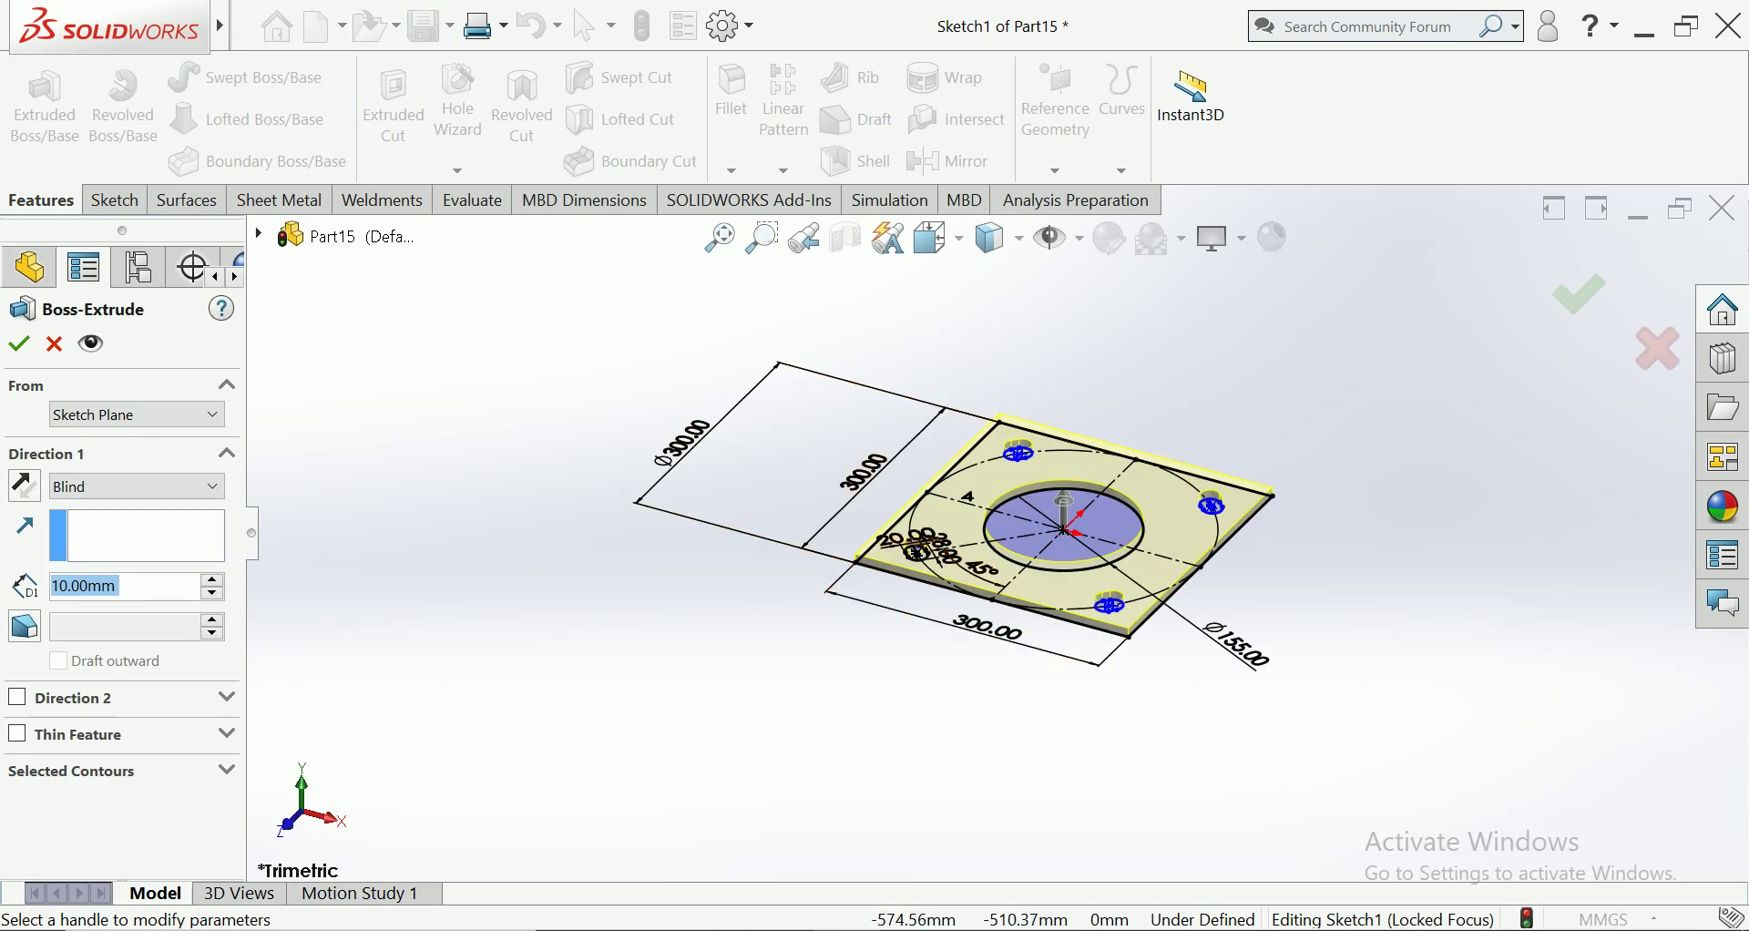
Extrude the sketch 12 mm into a solid plate
type("12")
key("Return")
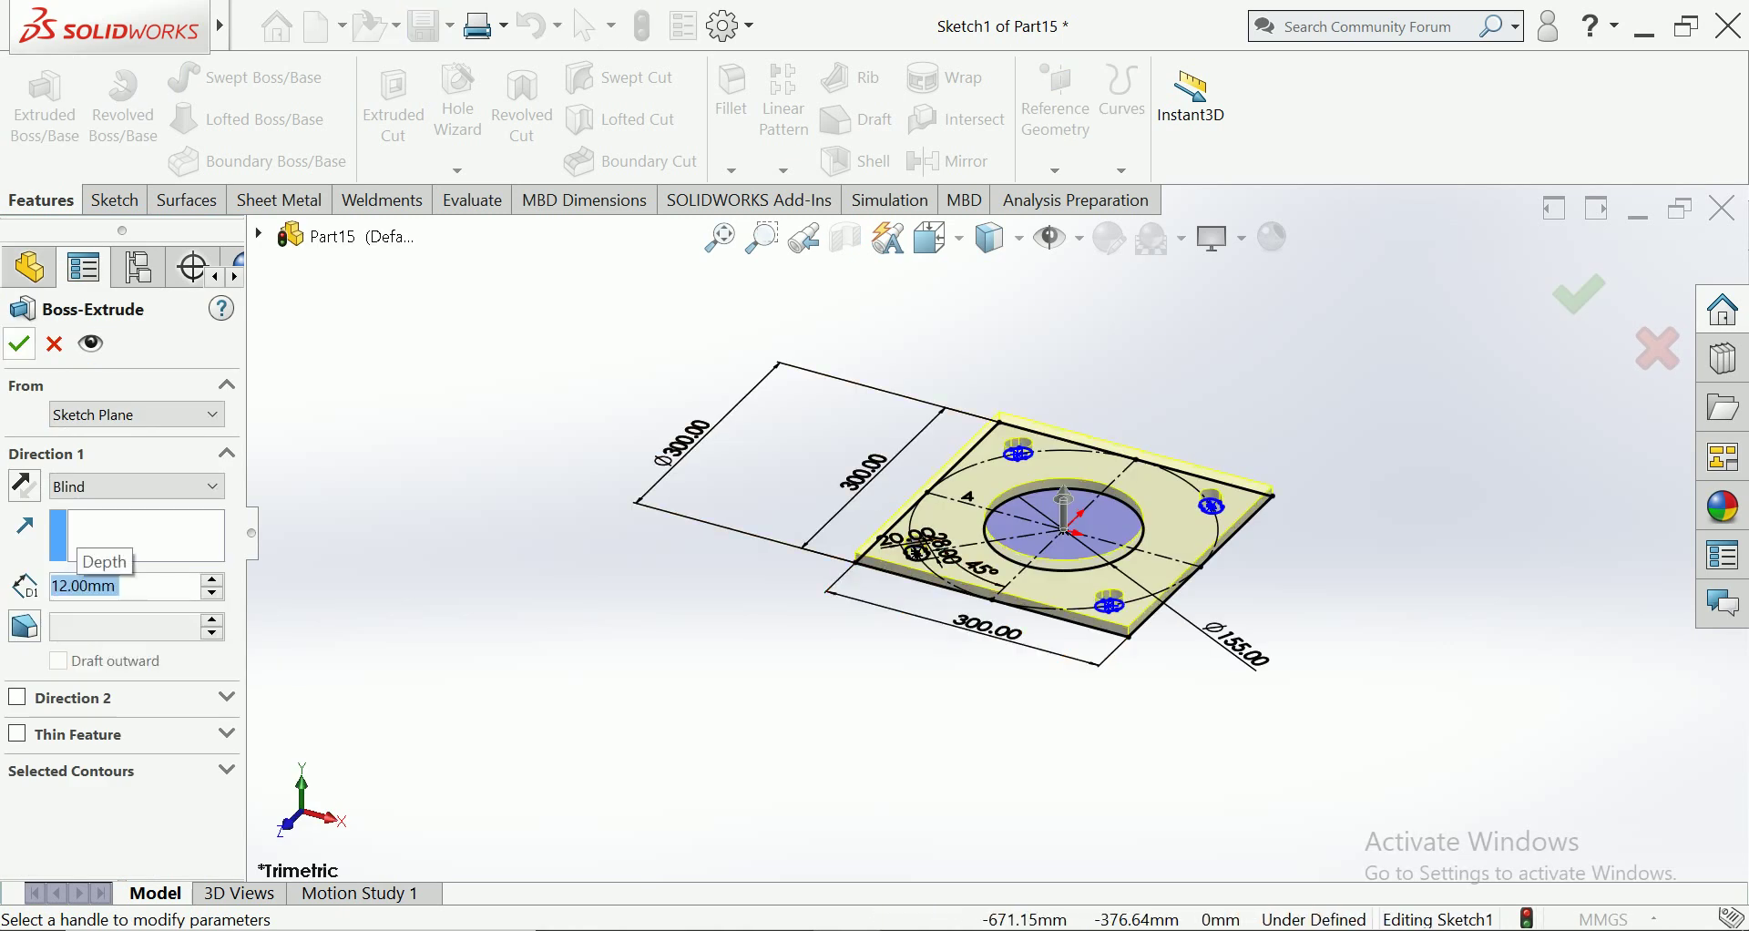
key("Return")
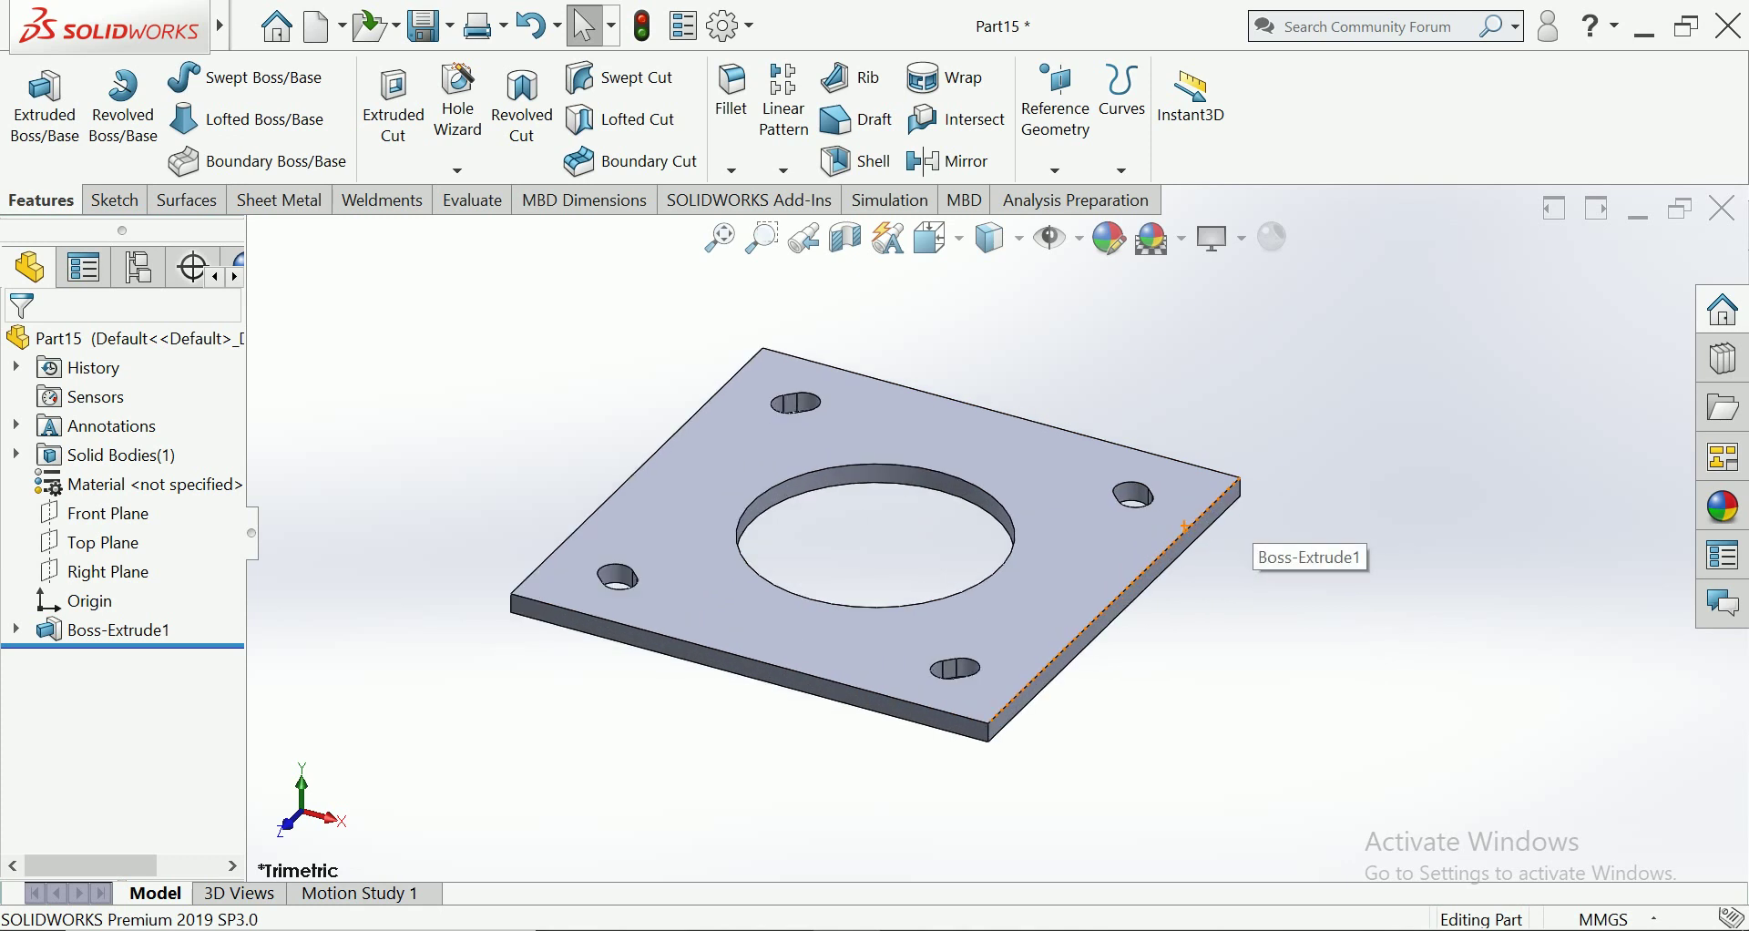
scroll(1185, 527, "up", 2)
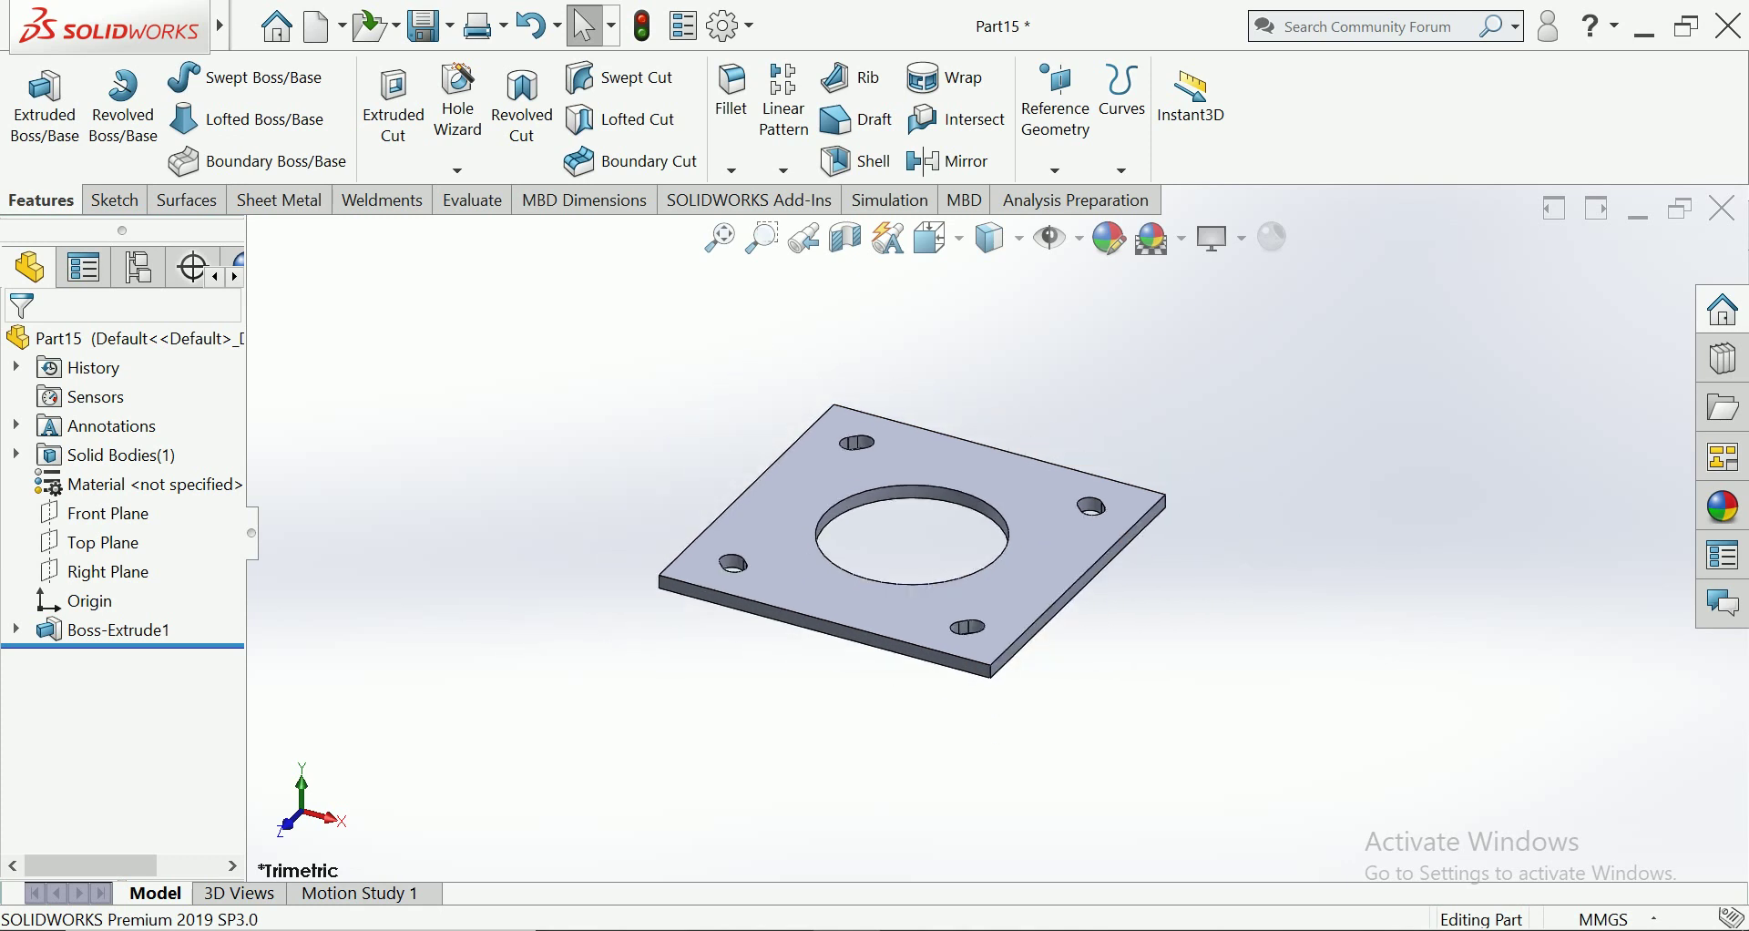
scroll(1184, 526, "up", 2)
scroll(1184, 526, "up", 1)
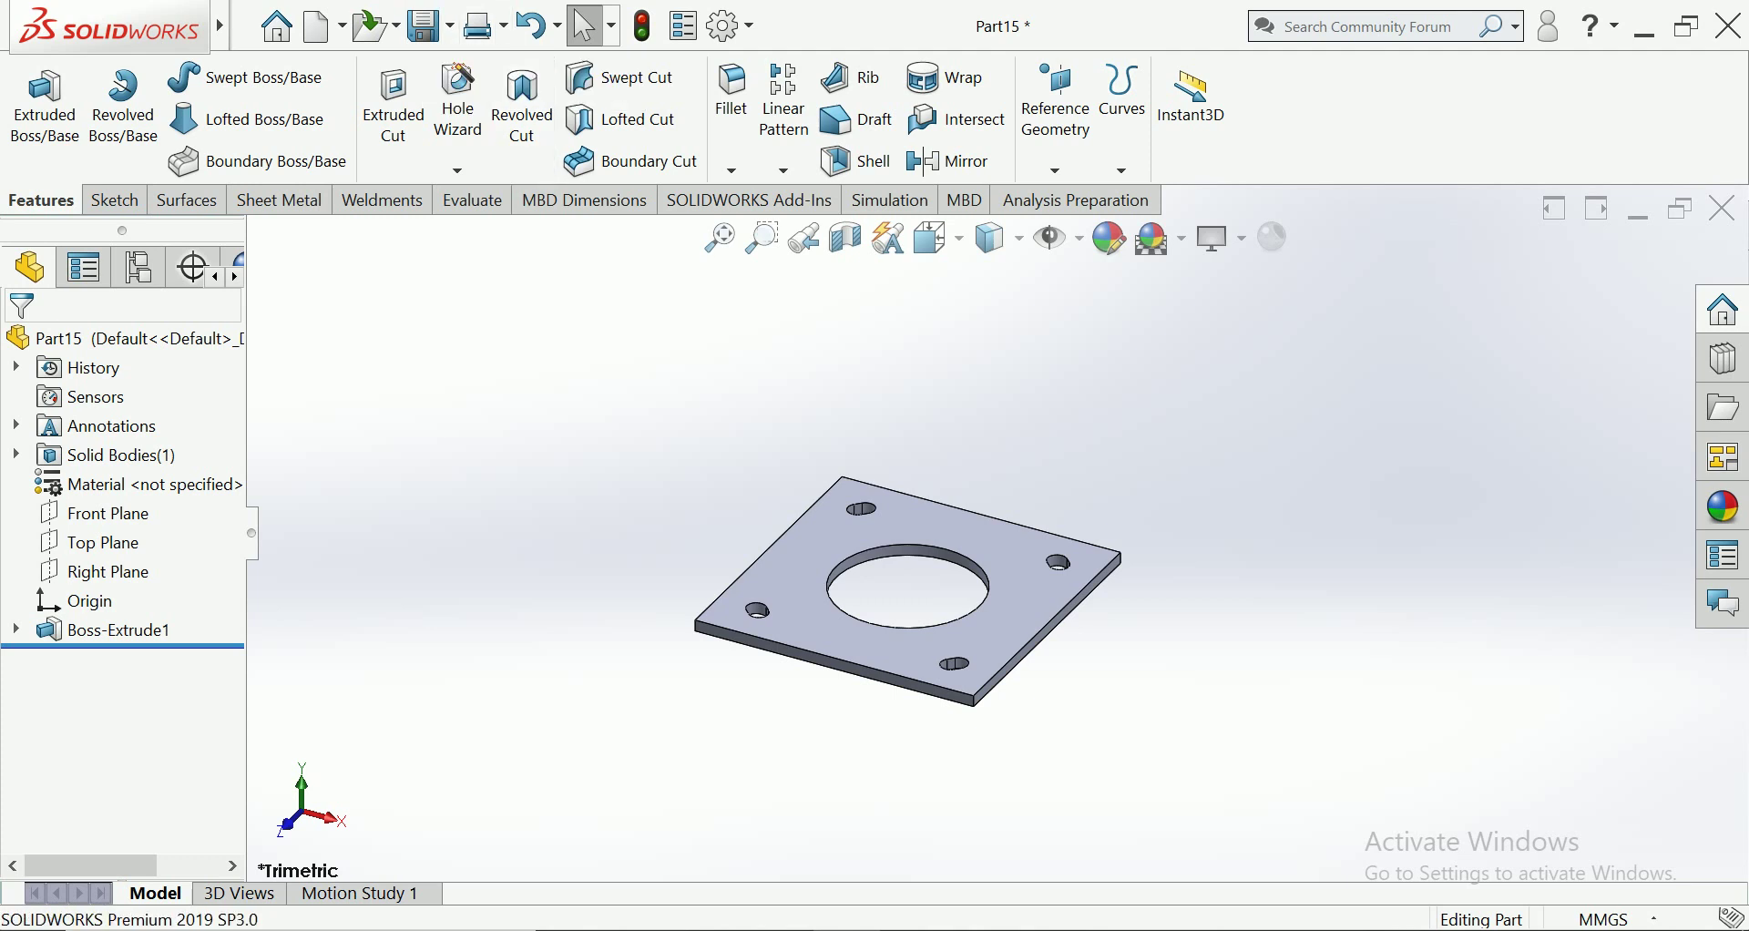
Give the plate a purple appearance (RGB 149, 40, 255)
left_click(1724, 508)
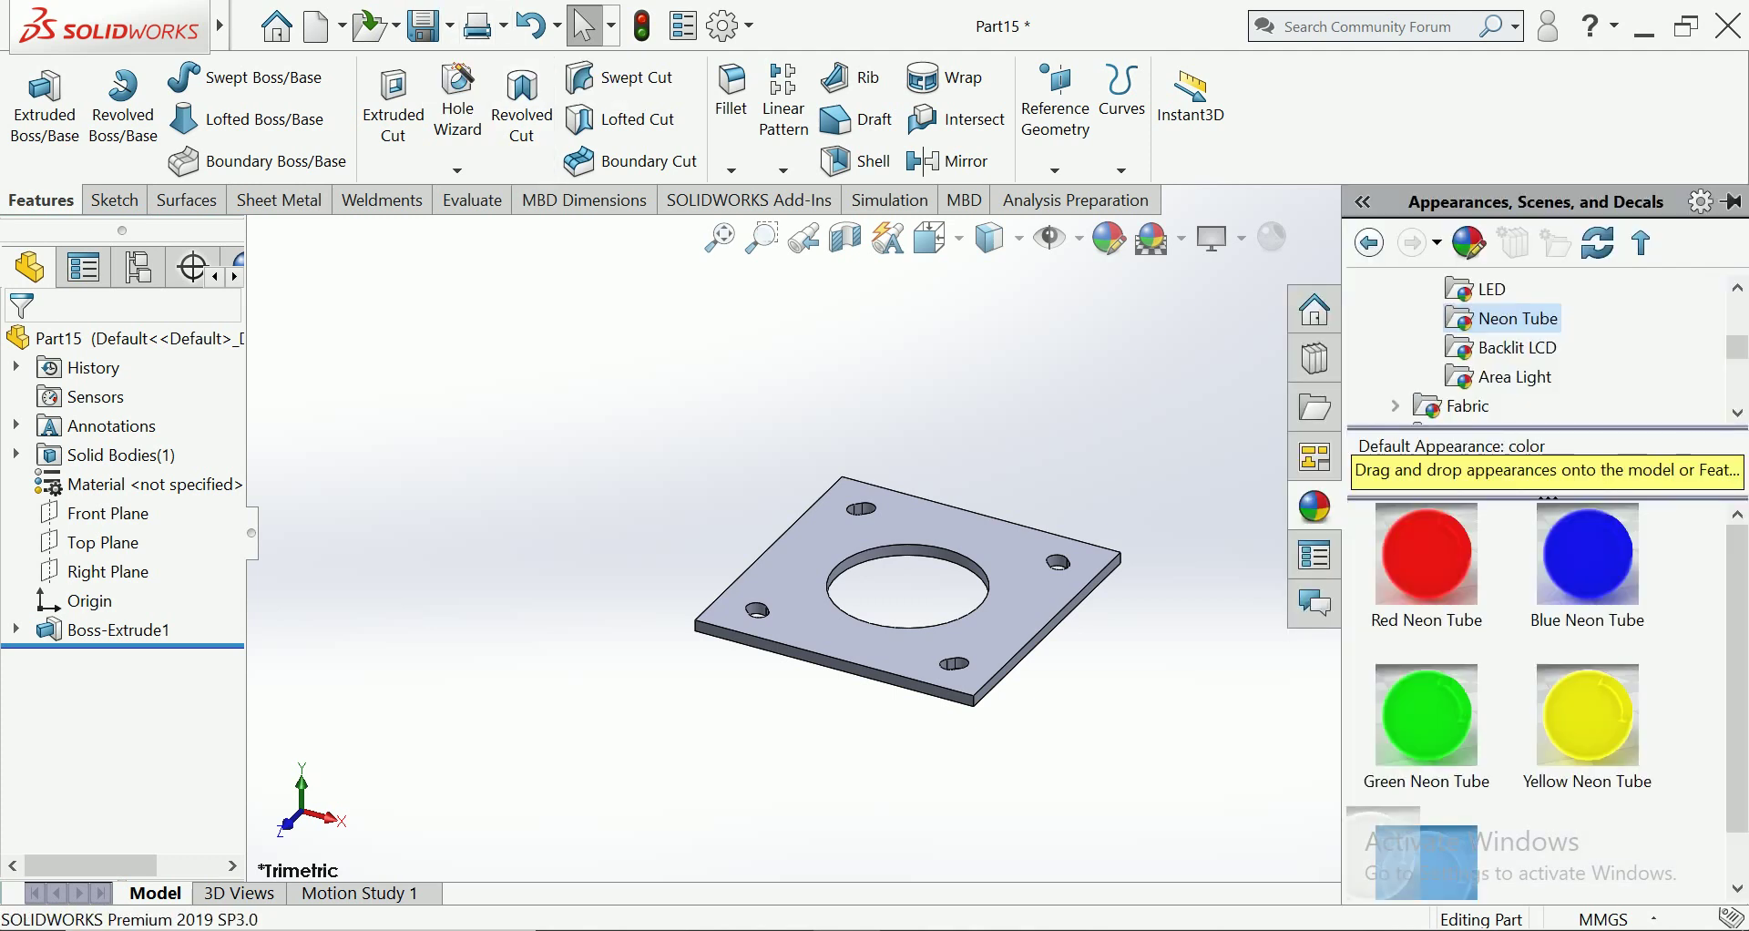
left_click(1109, 239)
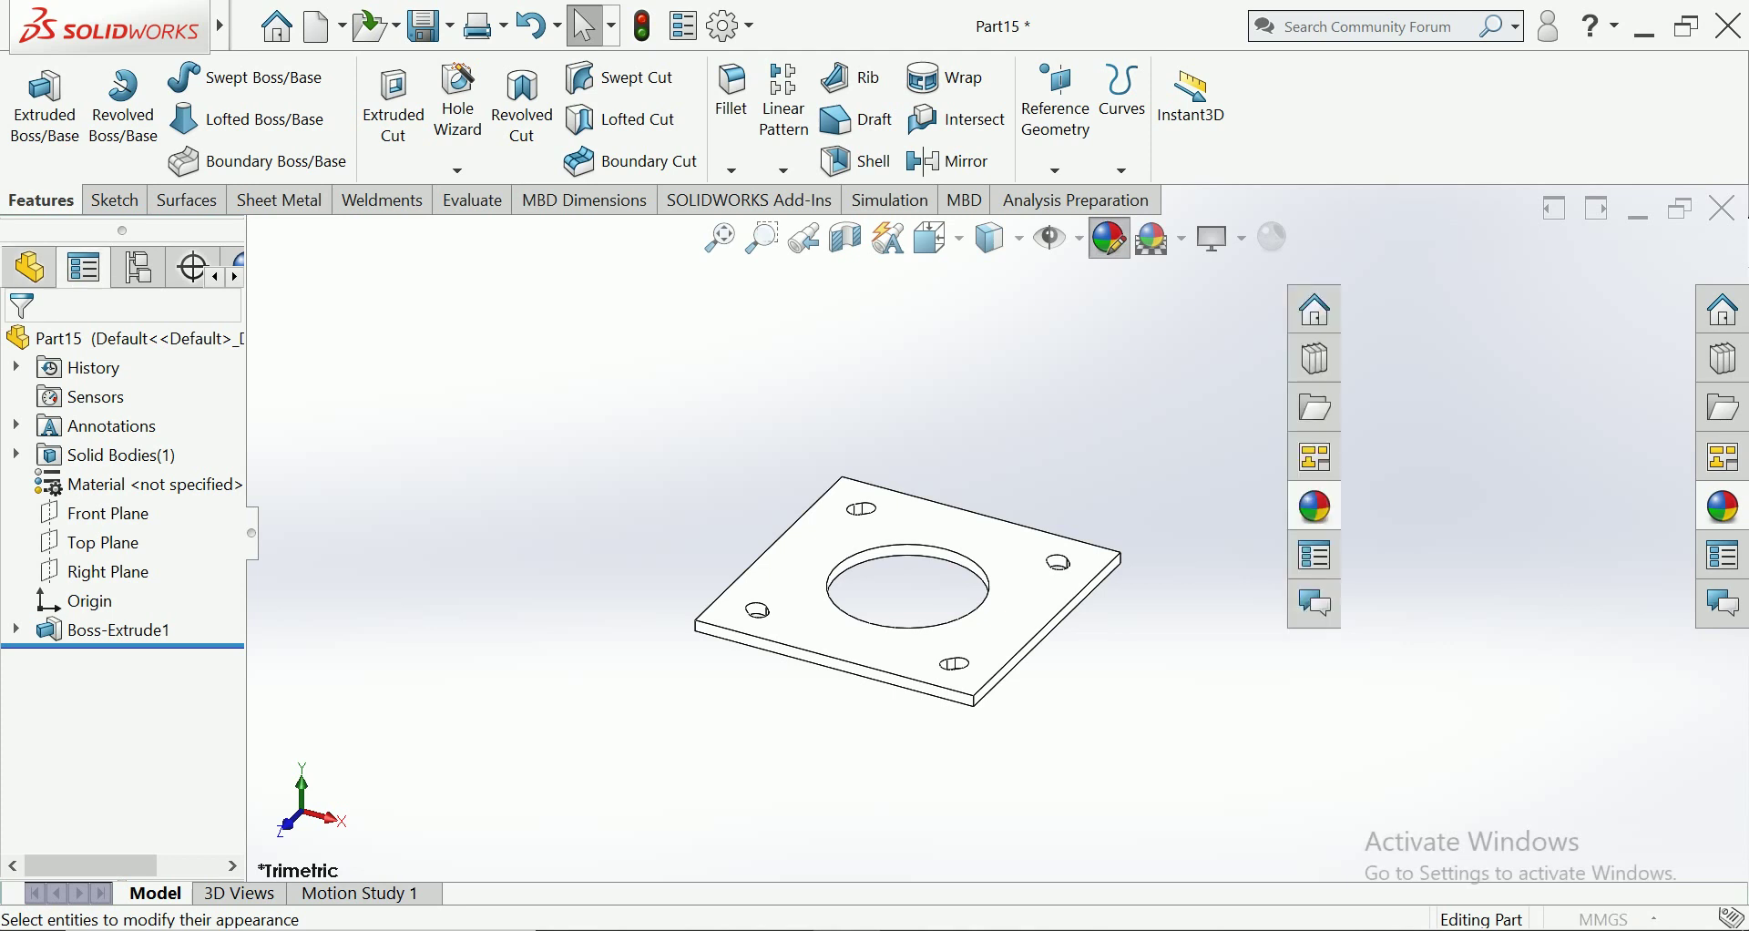
scroll(137, 637, "down", 2)
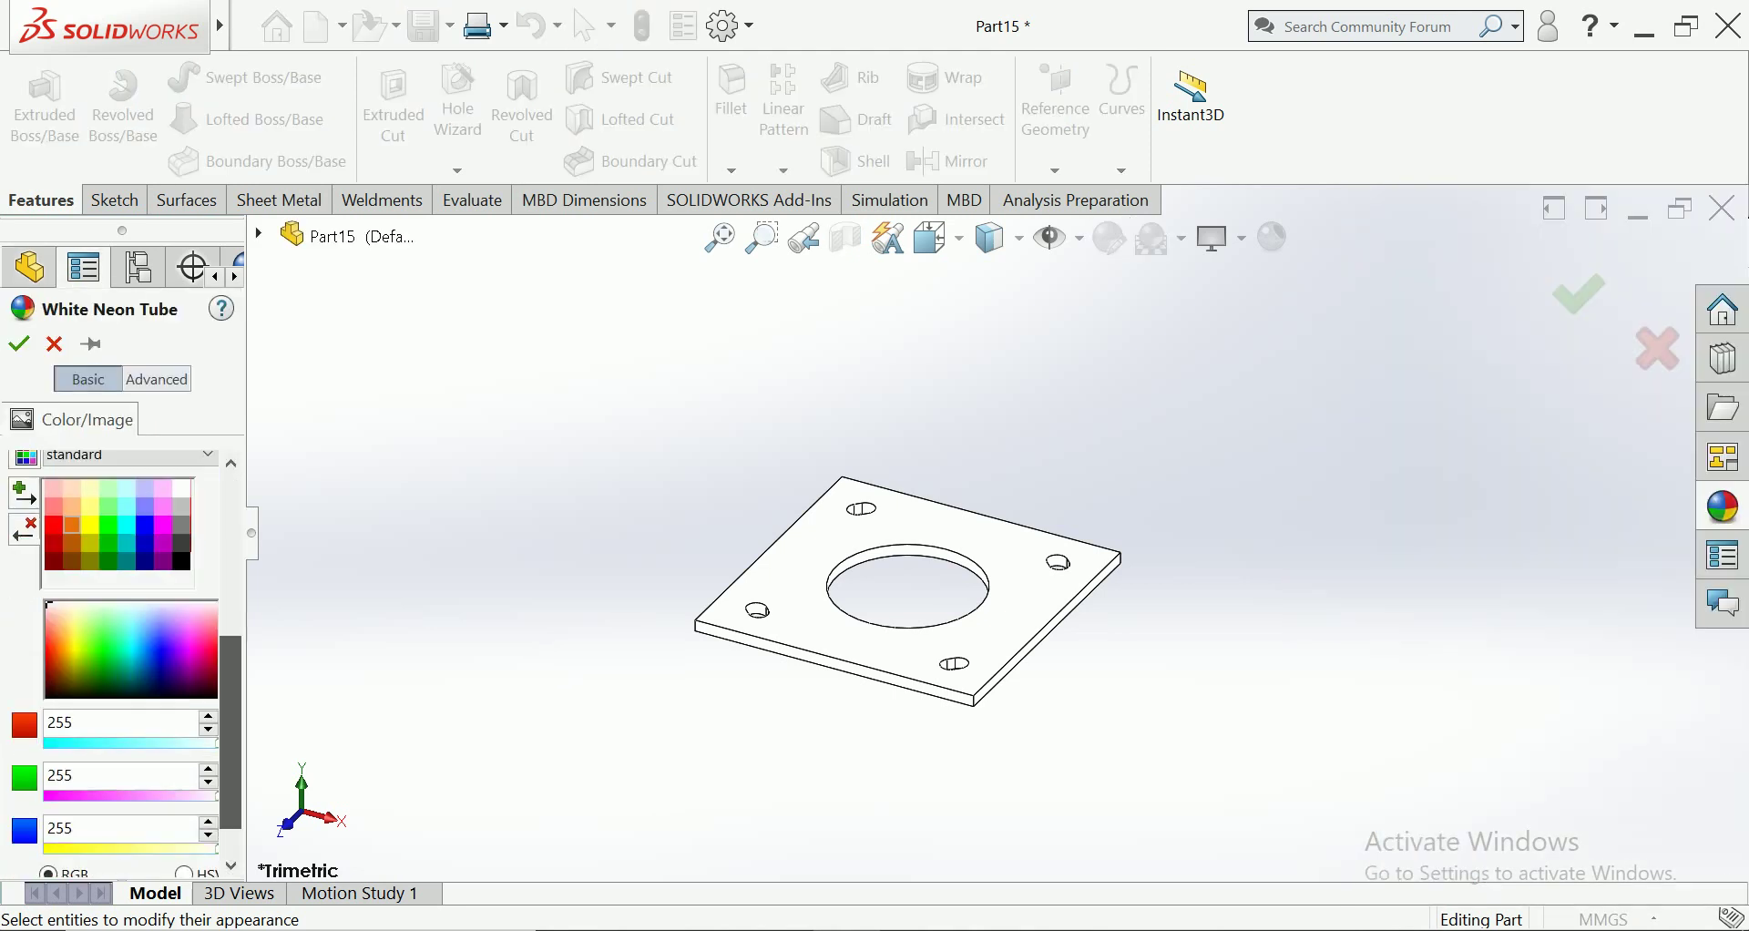
left_click(188, 658)
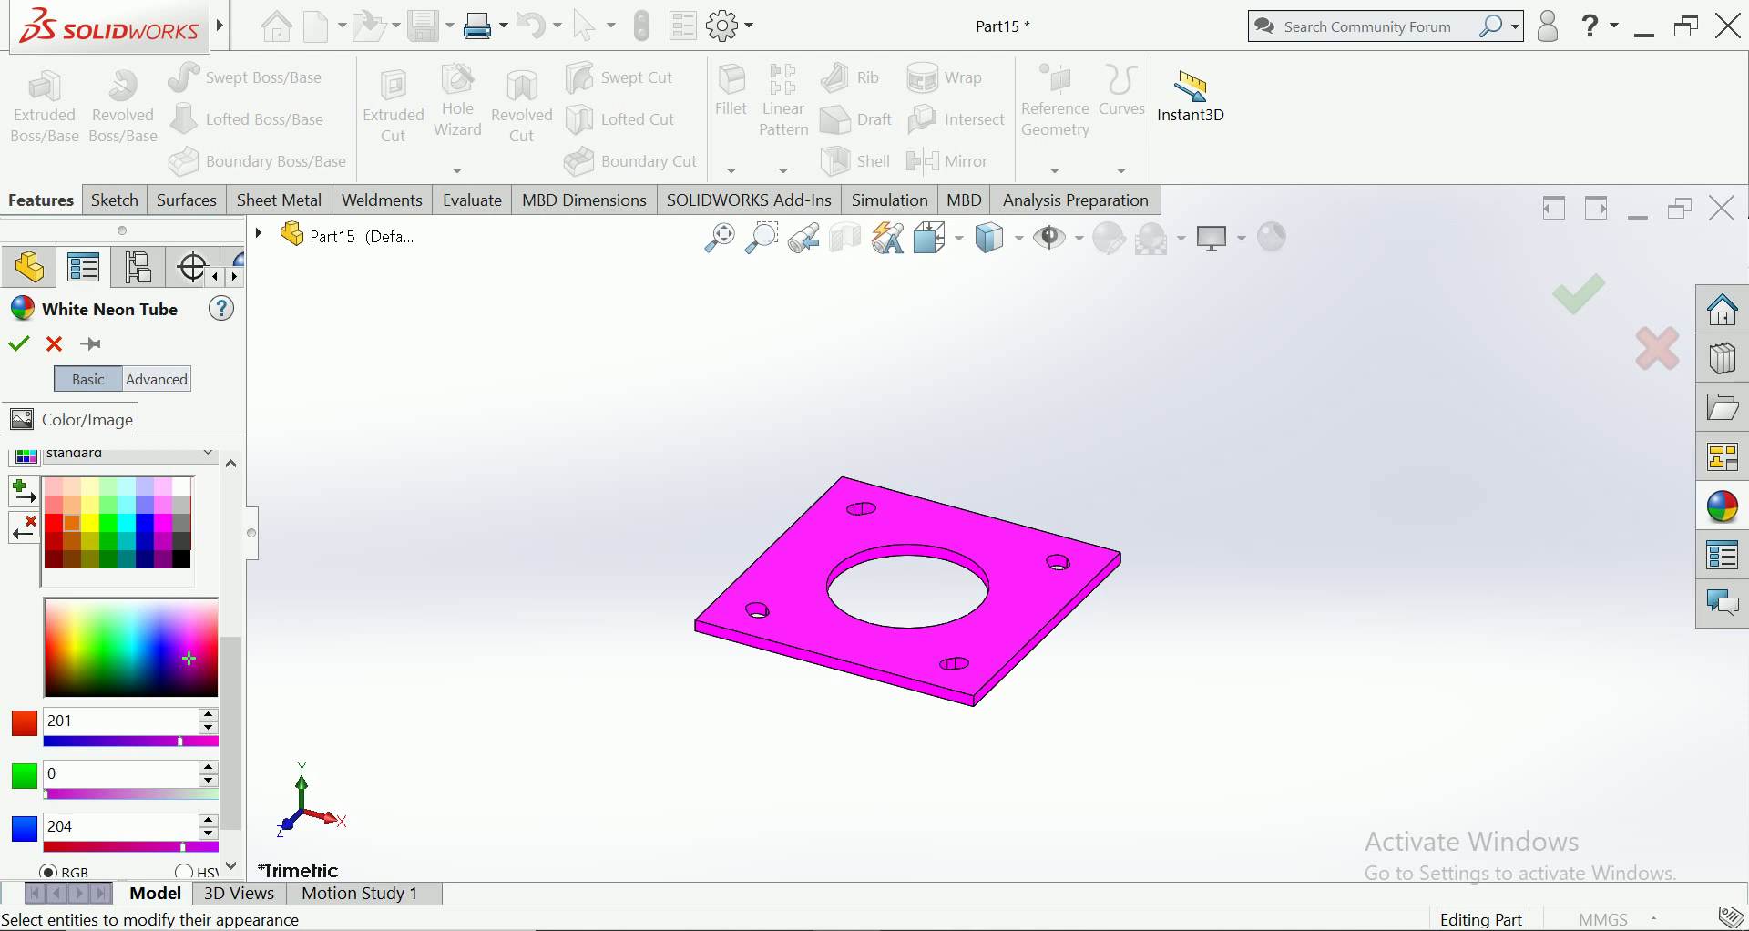
left_click_drag(180, 648, 178, 641)
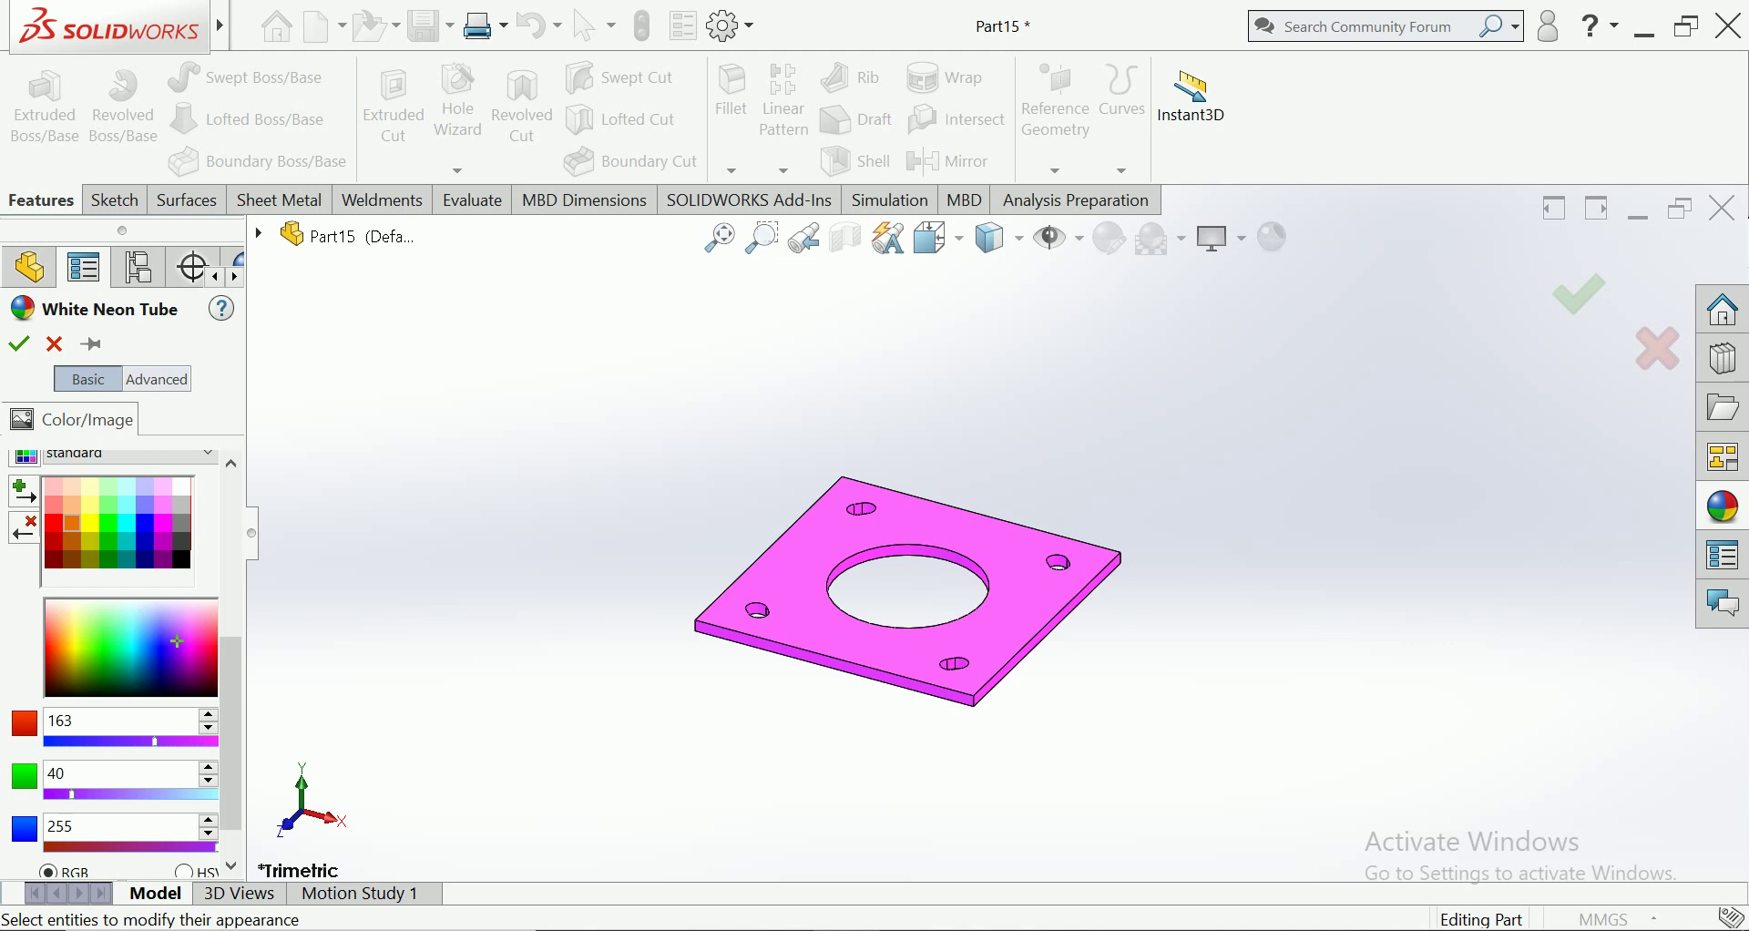
left_click_drag(178, 641, 167, 639)
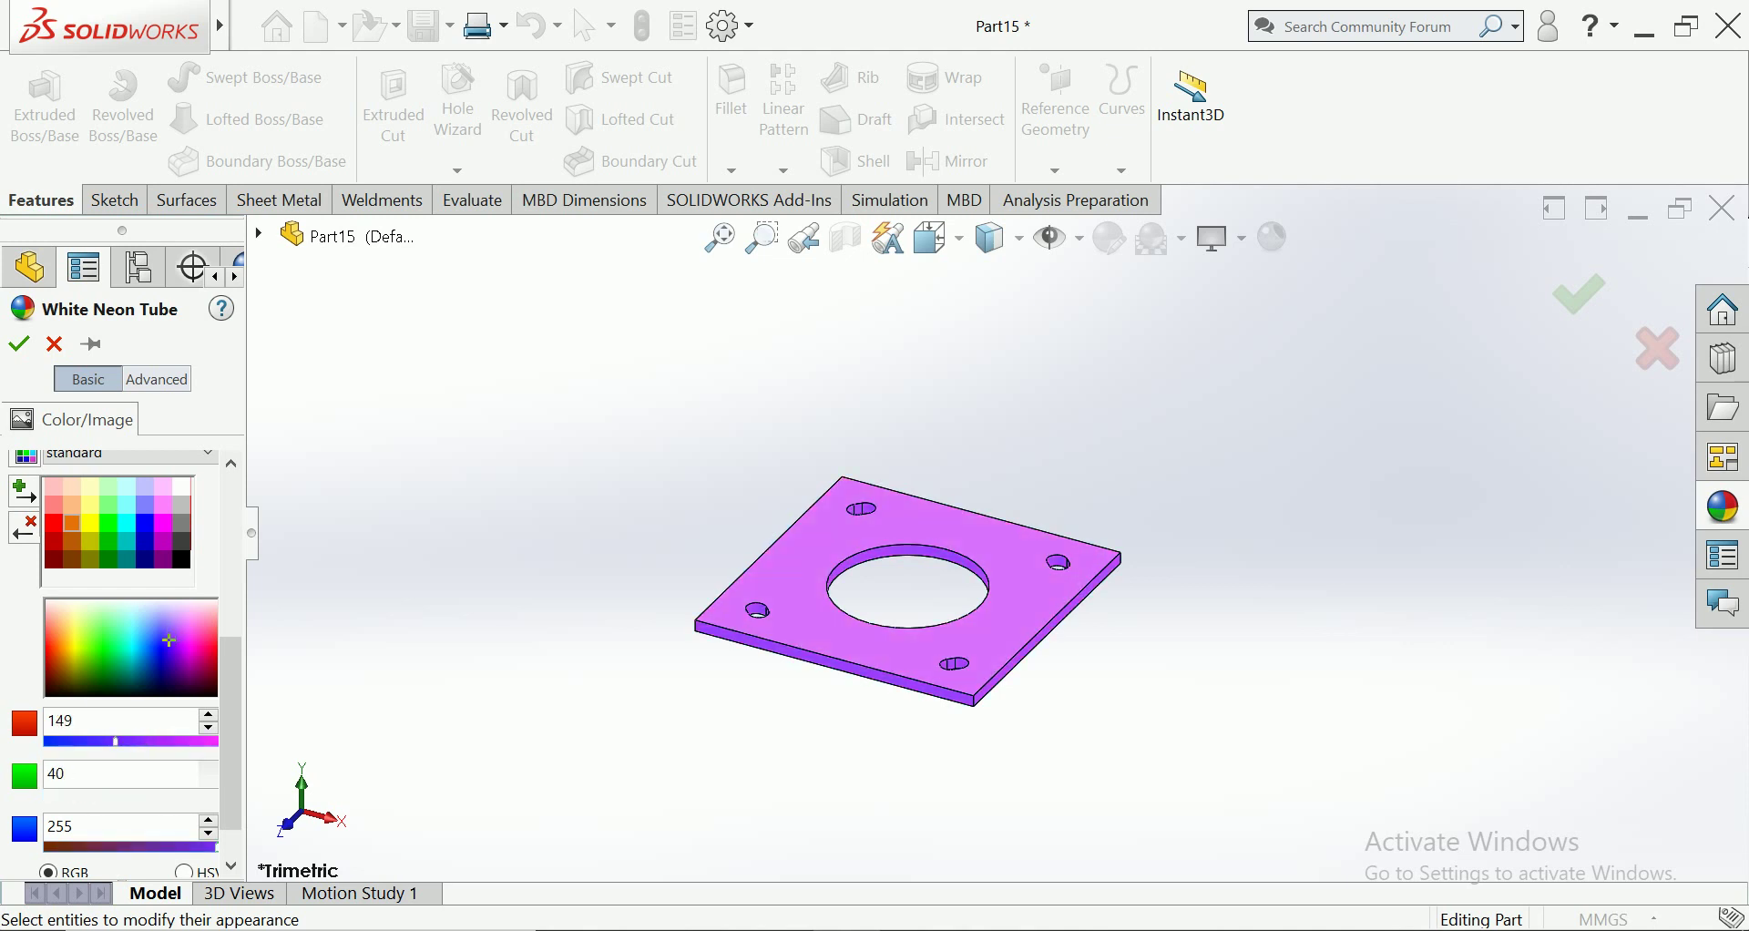
left_click(19, 344)
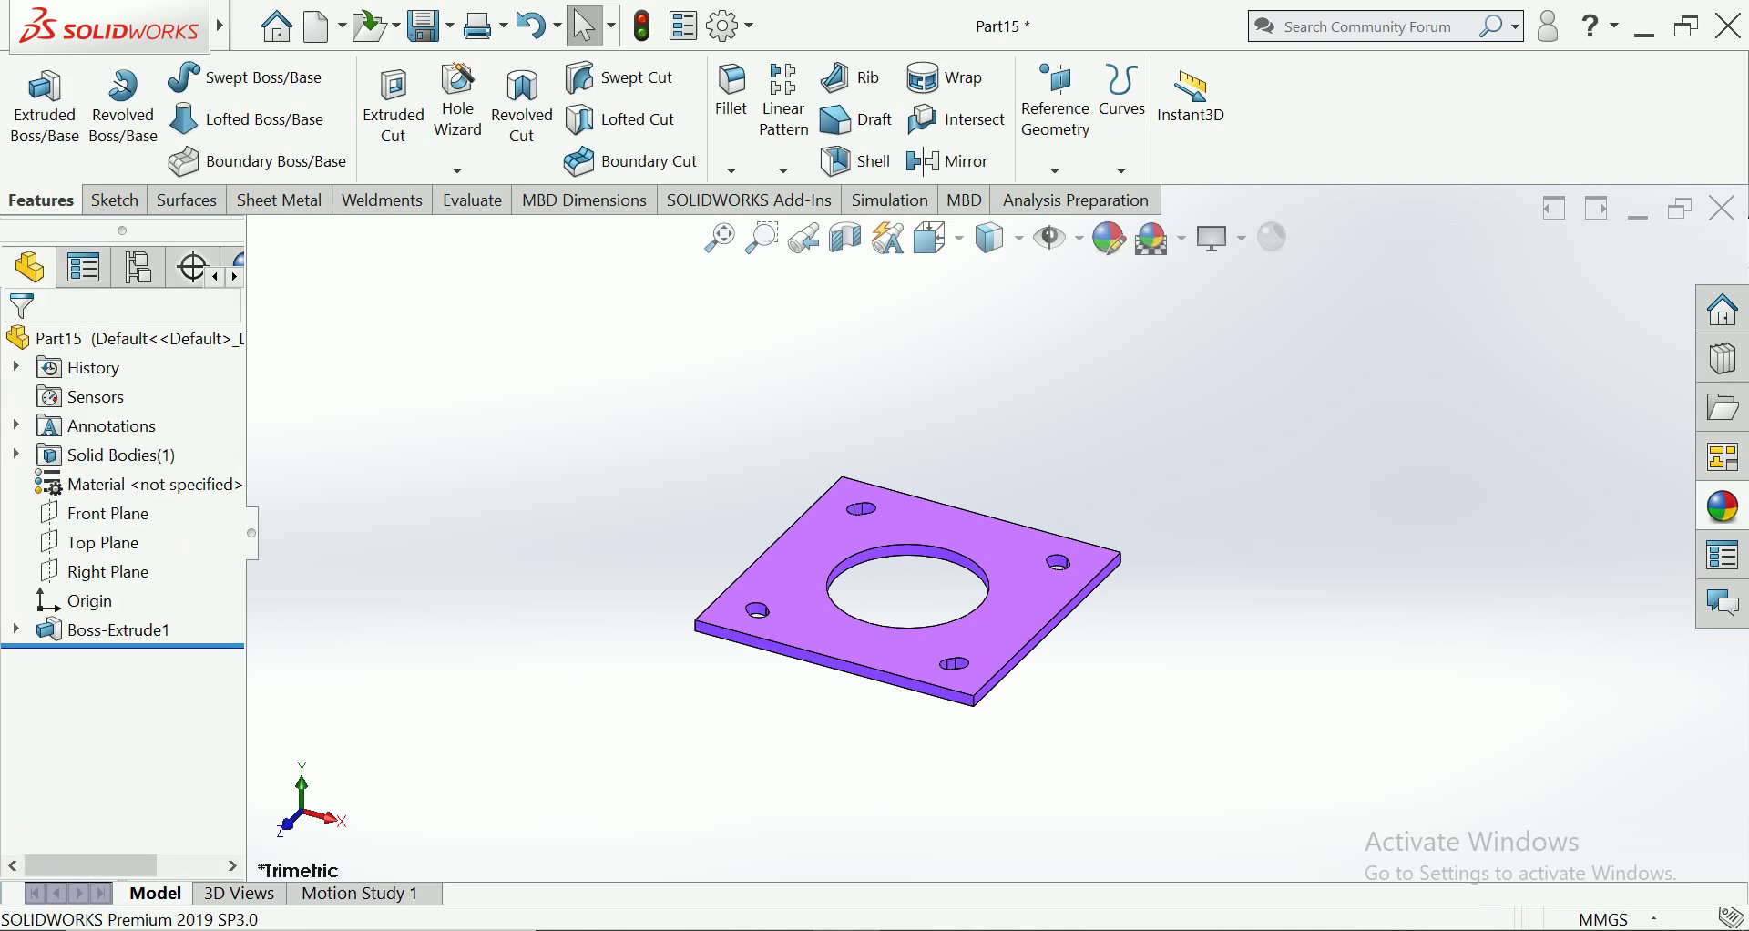
scroll(1177, 683, "down", 2)
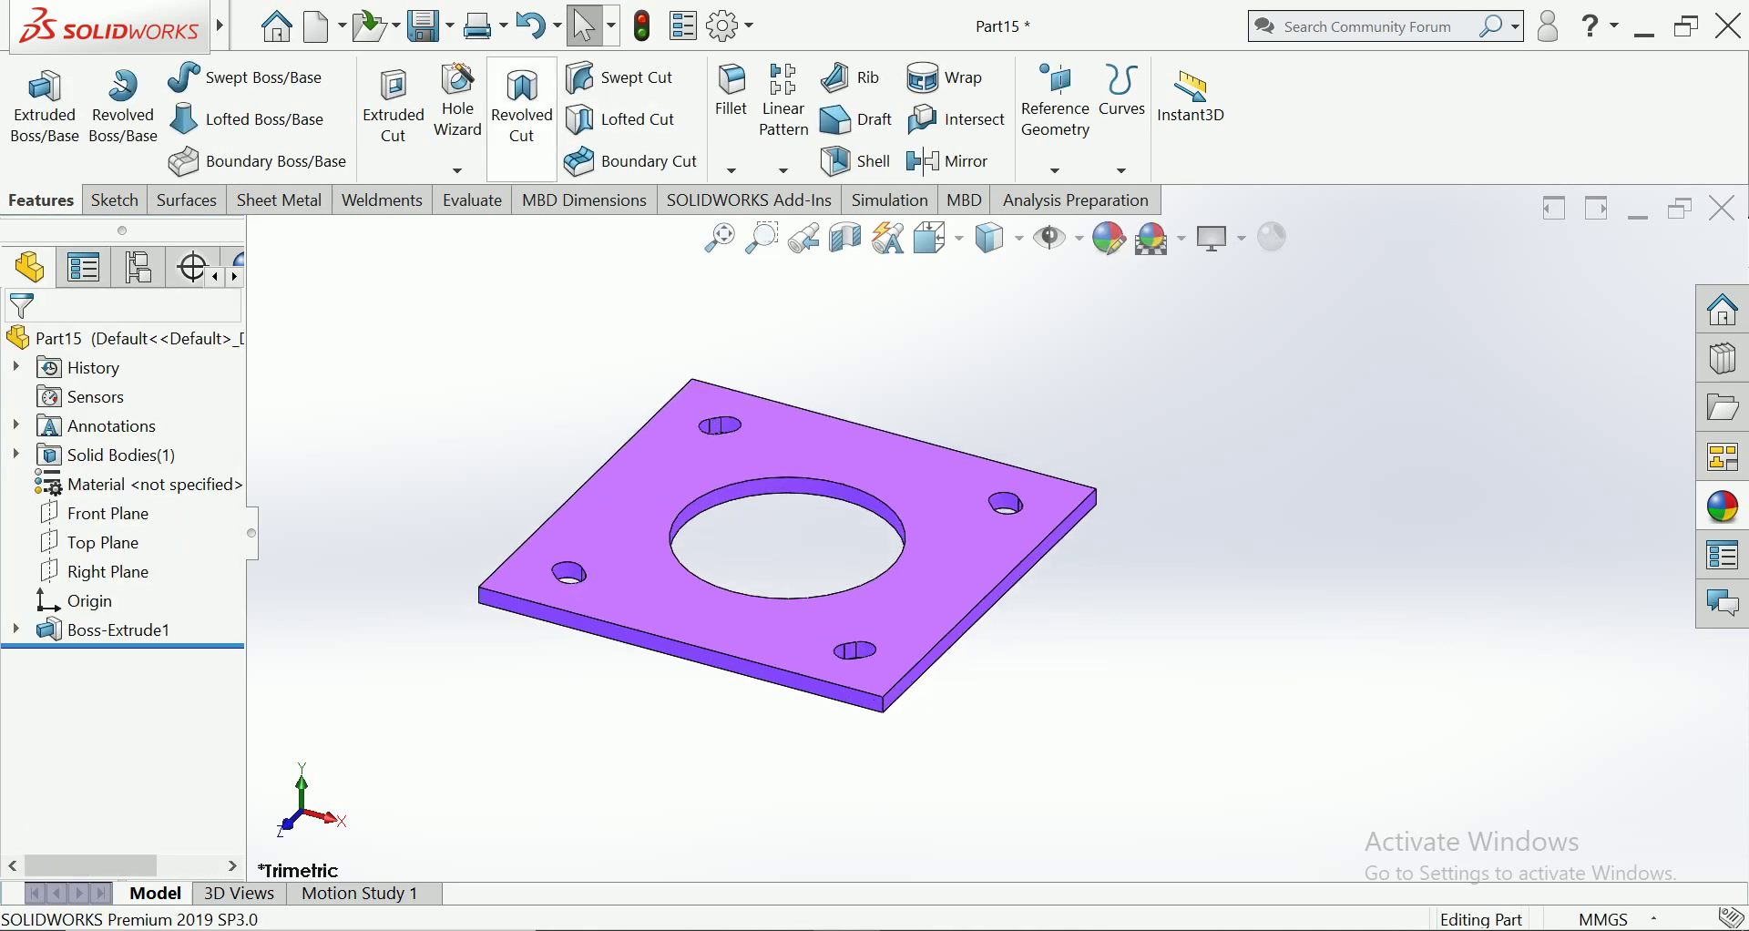
Save the part as BASE PLATE in a new folder and close the document
left_click(450, 25)
left_click(465, 97)
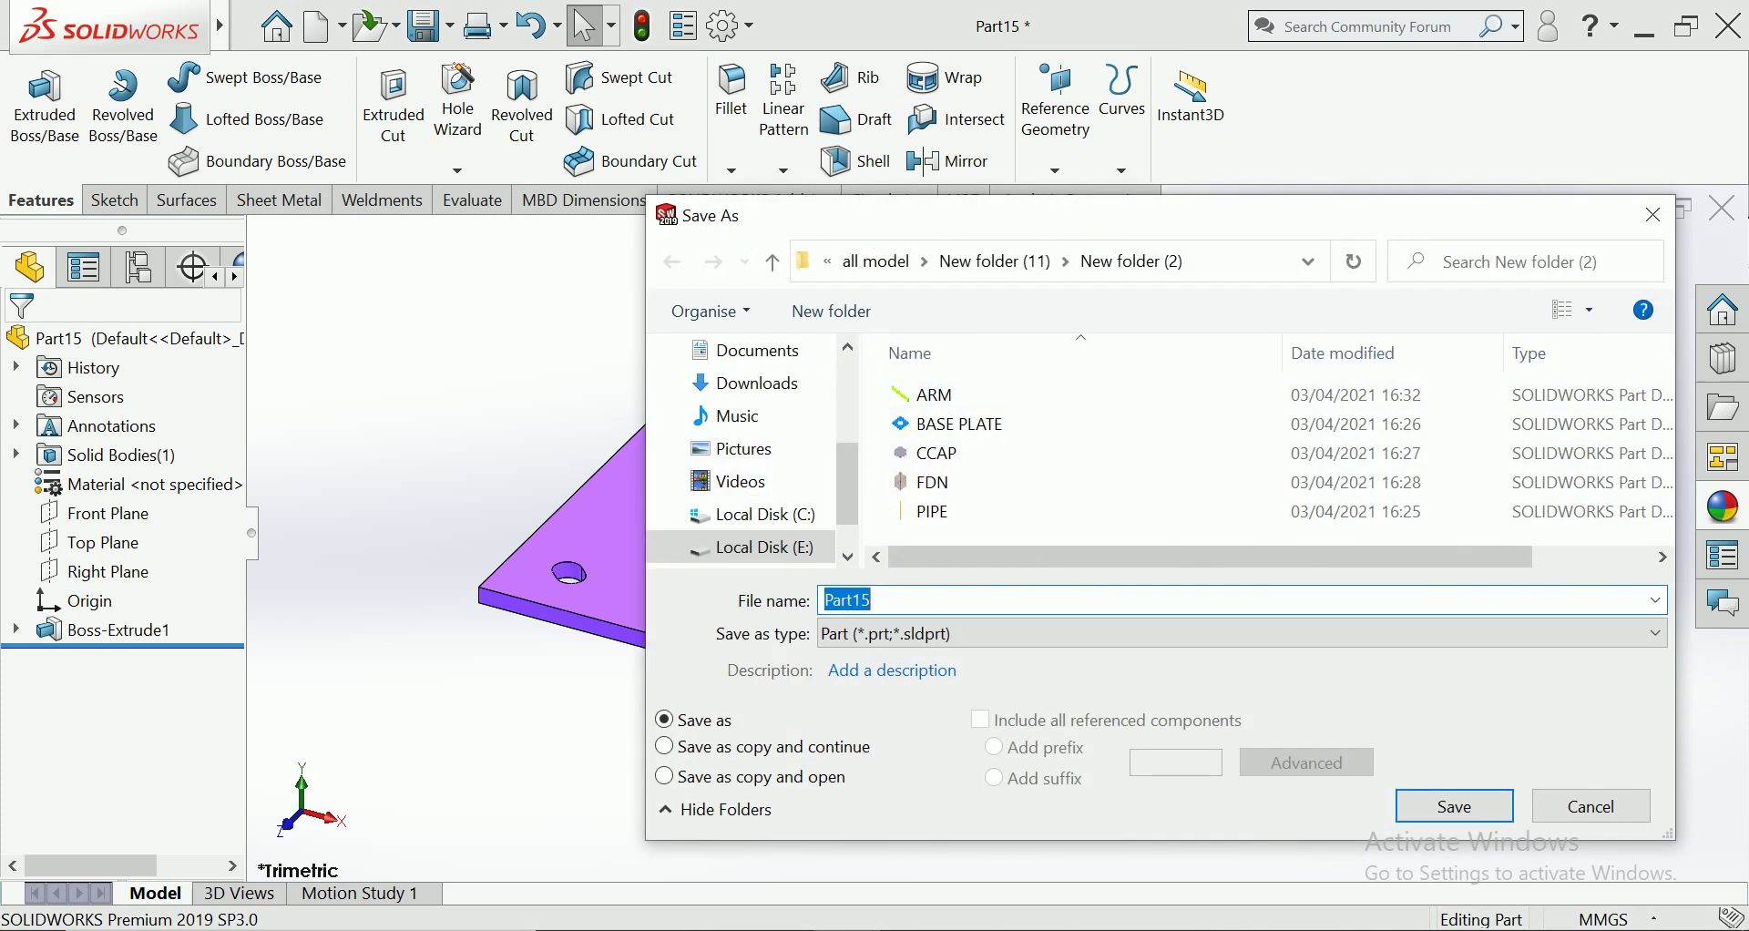
left_click(831, 311)
left_click(959, 452)
left_click(956, 395)
key("Return")
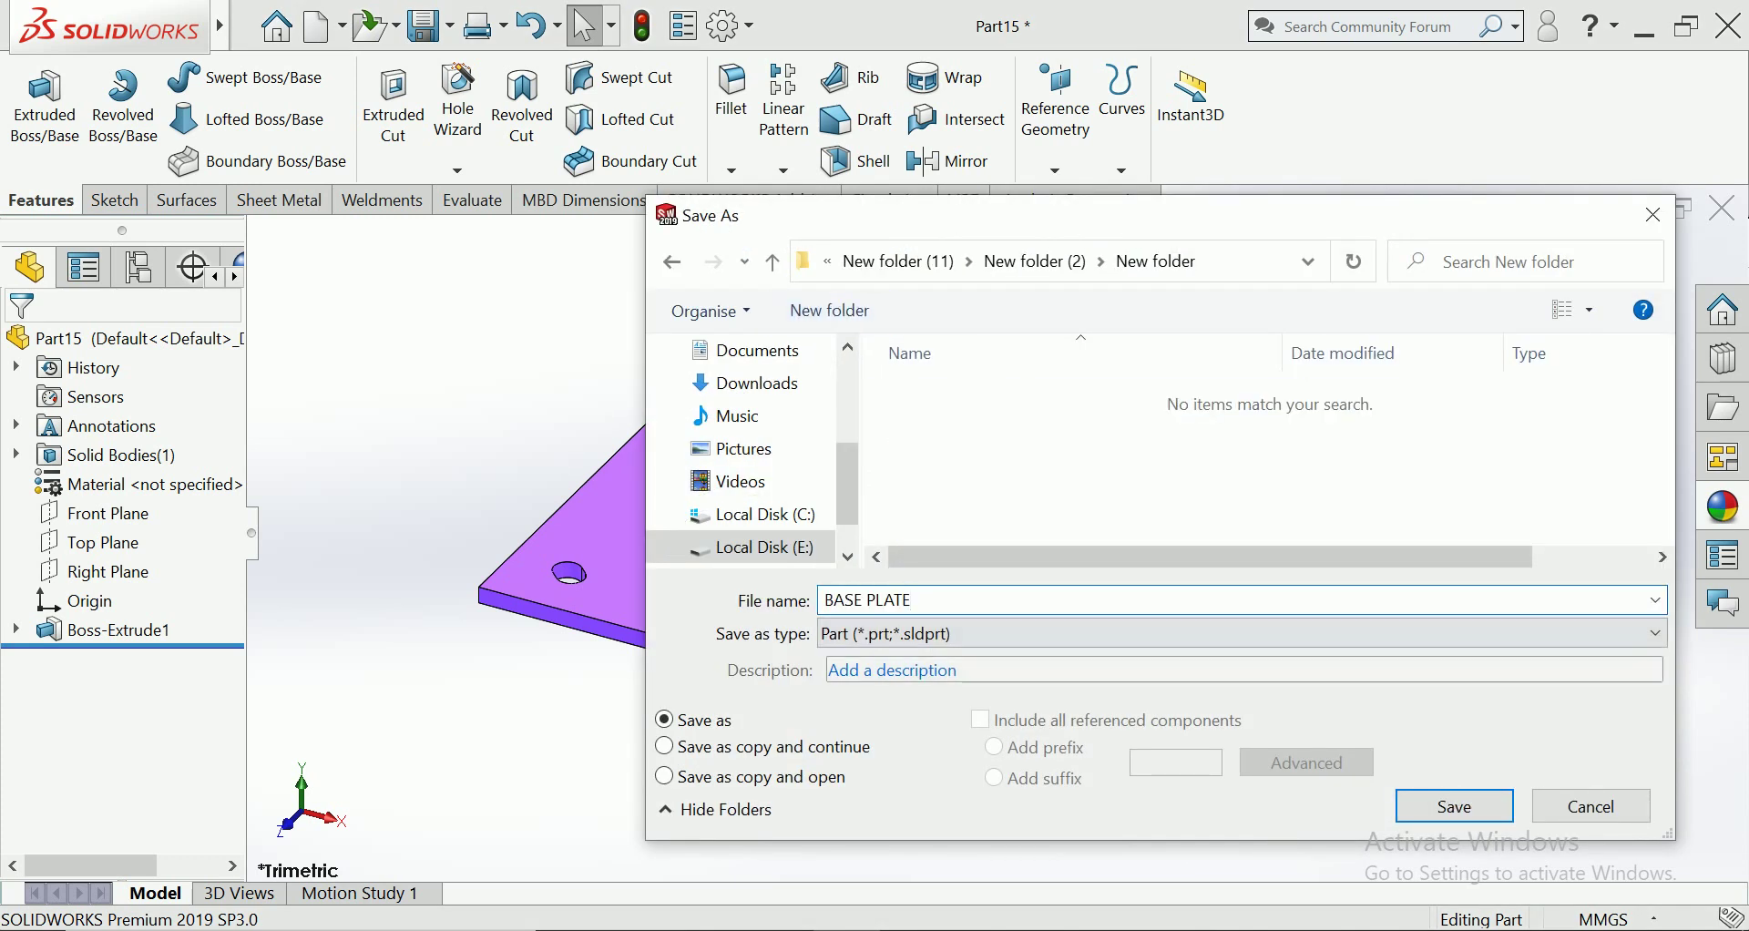
key("Return")
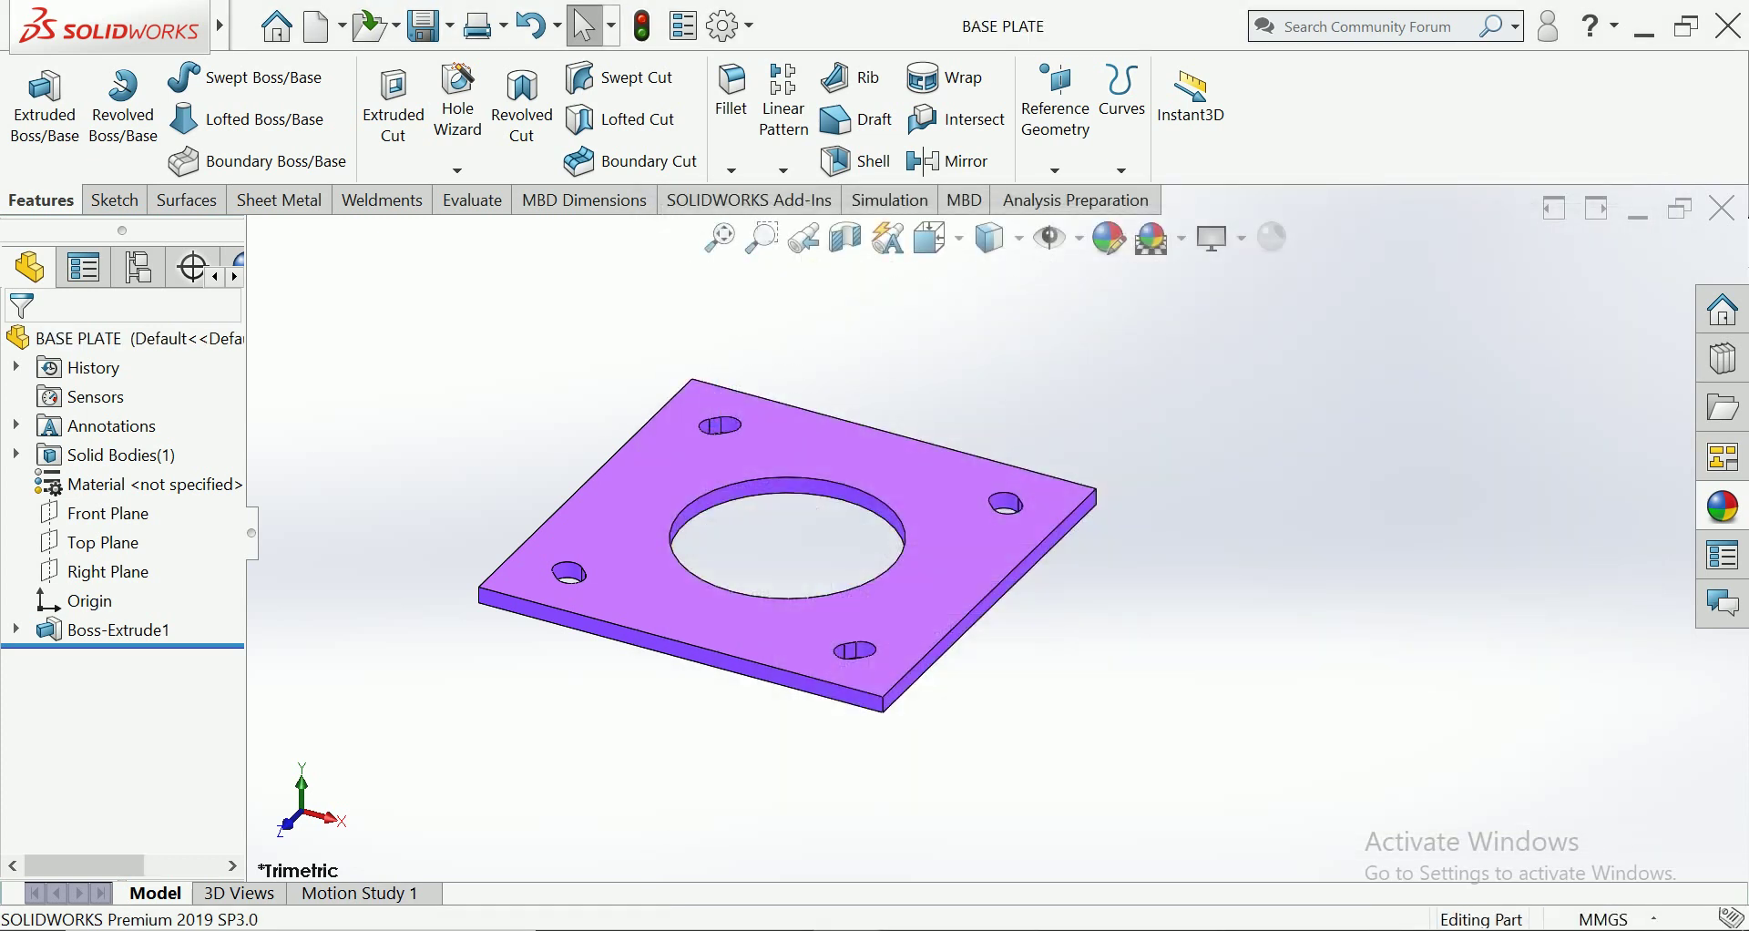
key("ctrl+w")
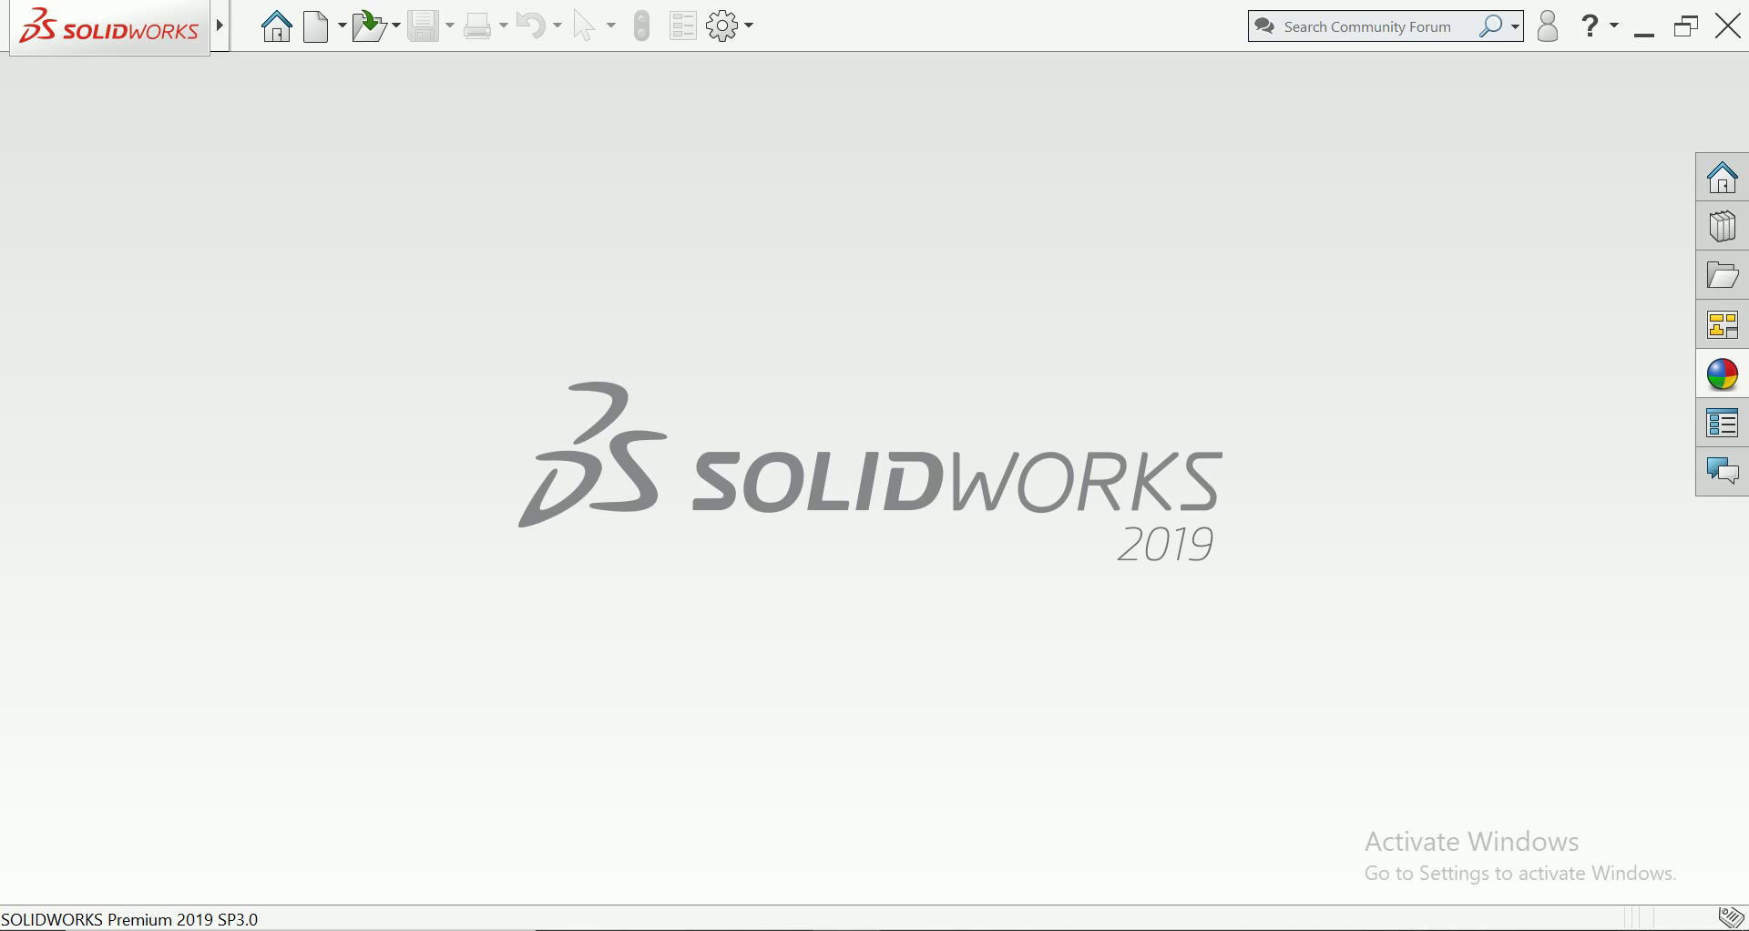
In a new part, sketch a Ø155 circle at the origin on the Top Plane
key("ctrl+n")
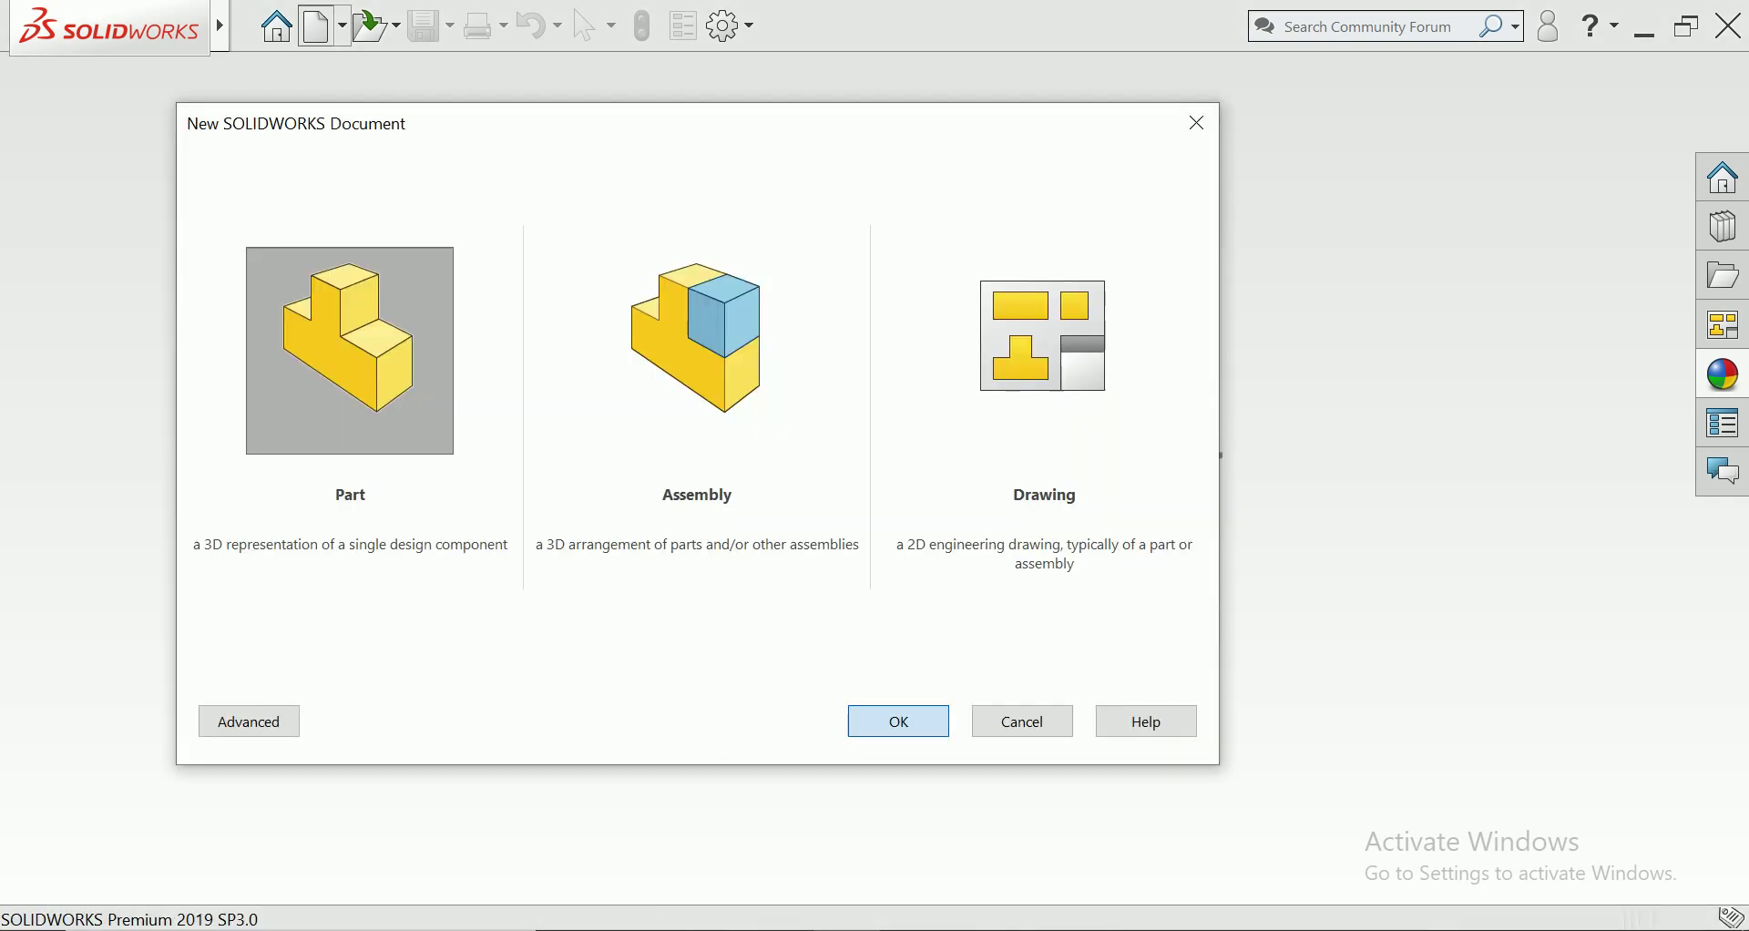
key("Return")
left_click(91, 513)
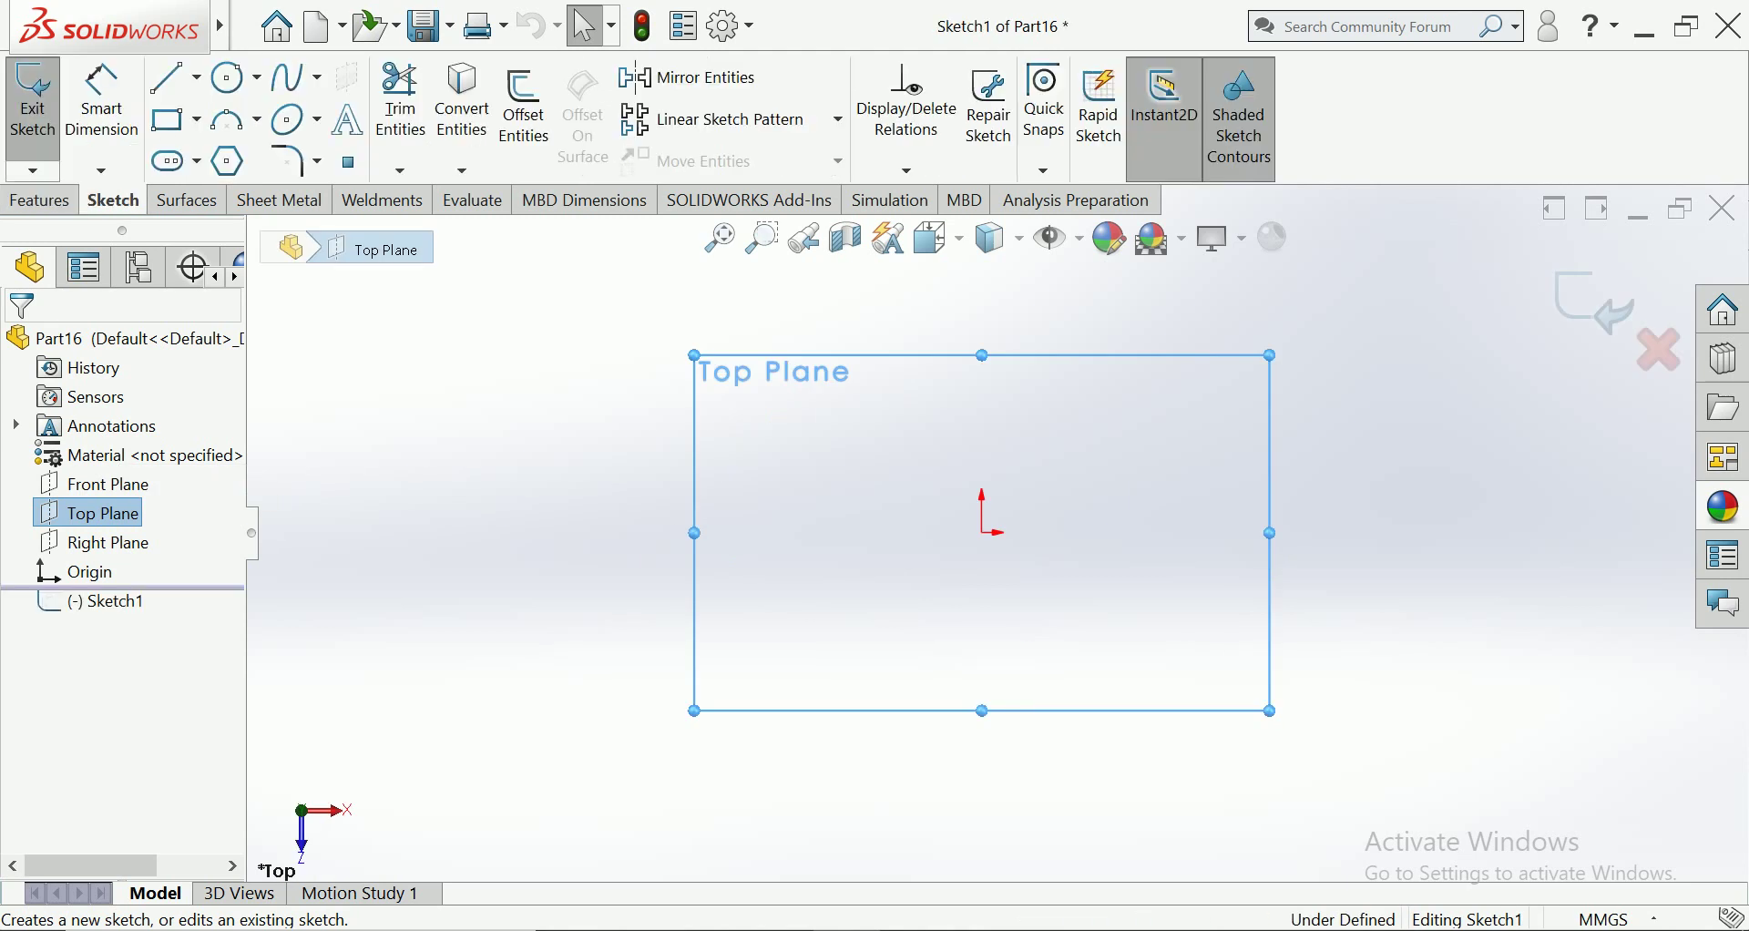
left_click(228, 78)
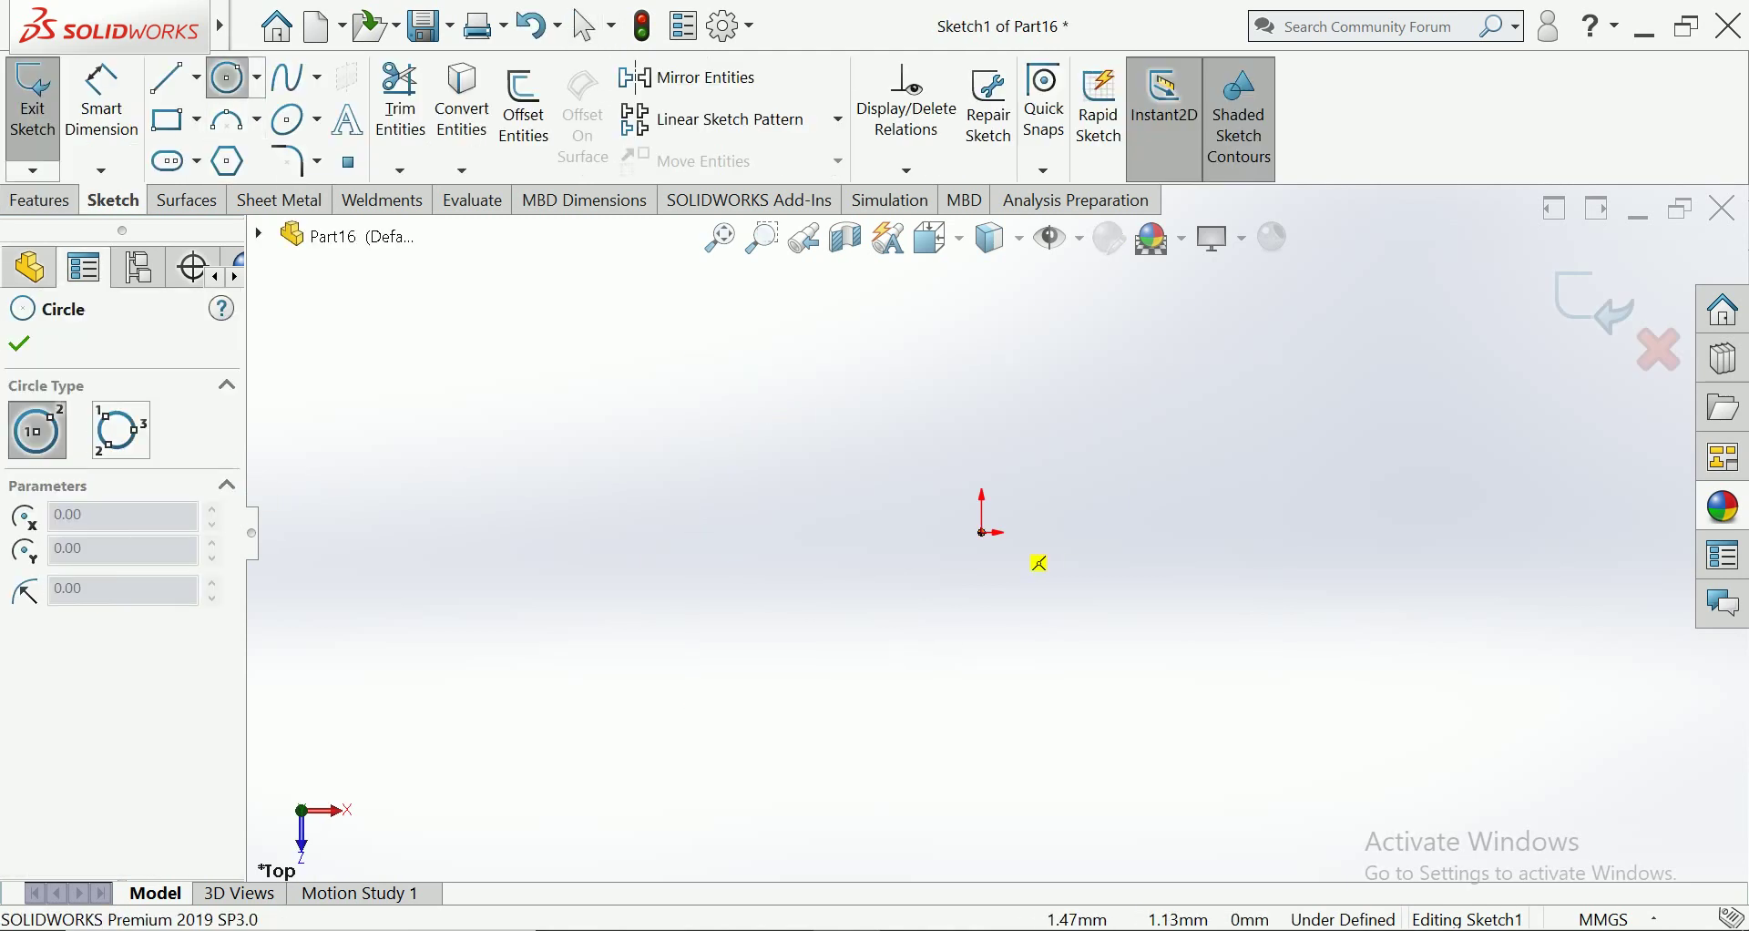
left_click_drag(982, 532, 850, 474)
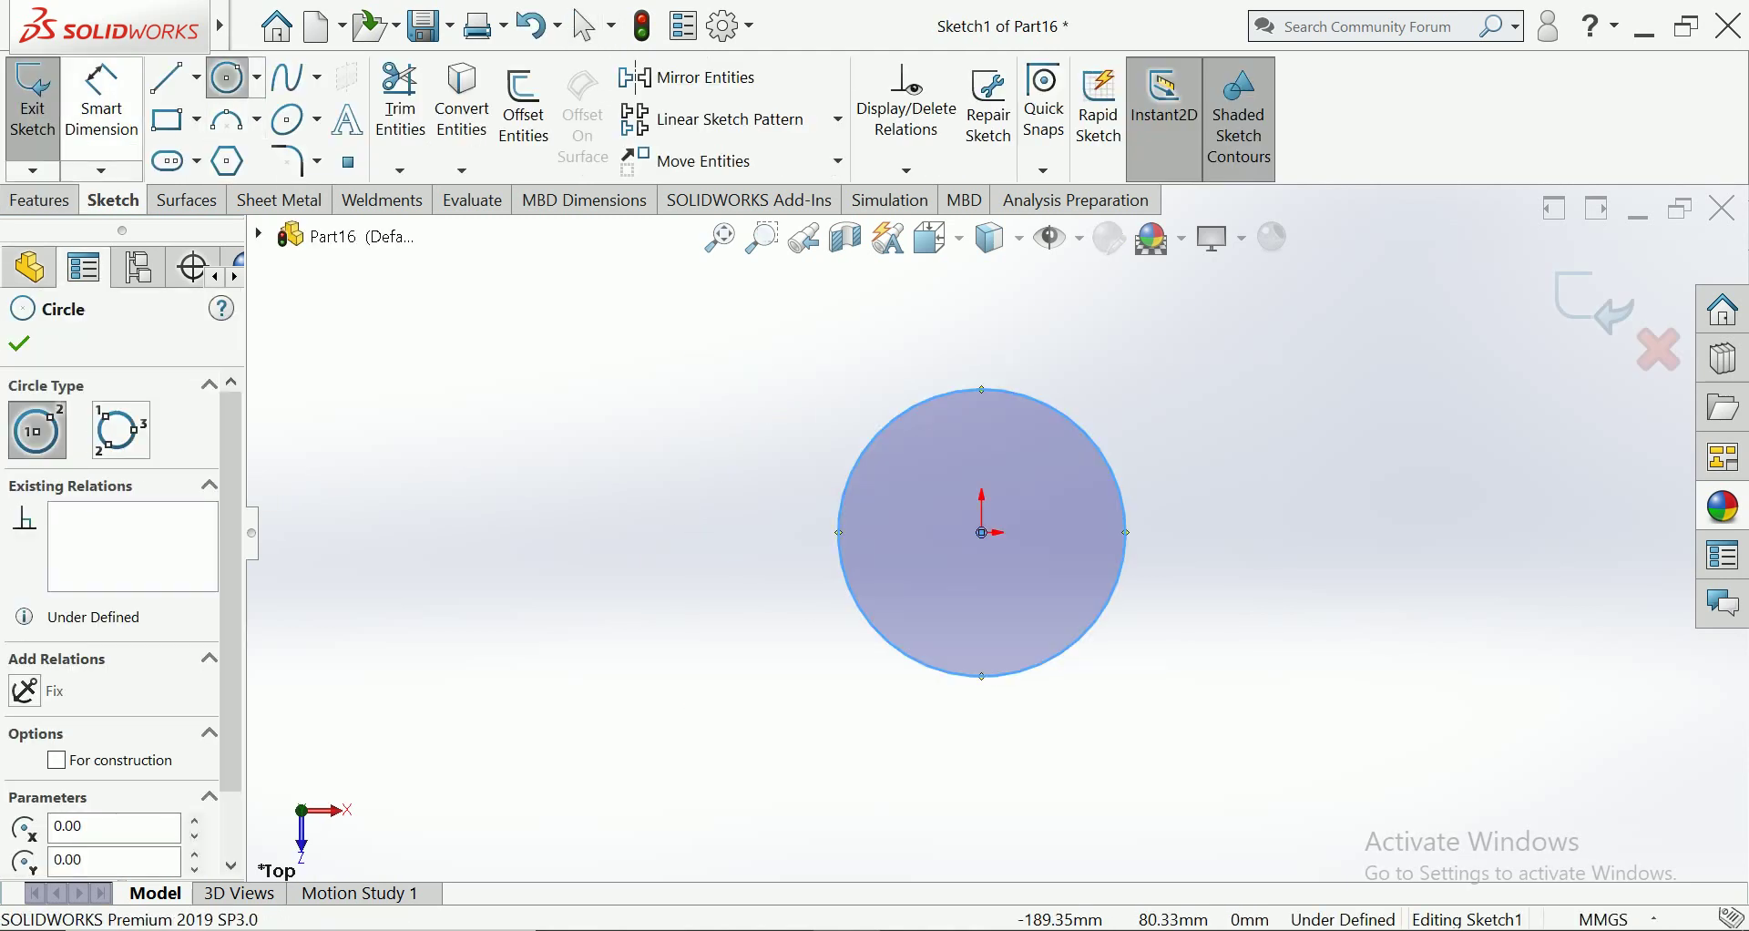
left_click(101, 100)
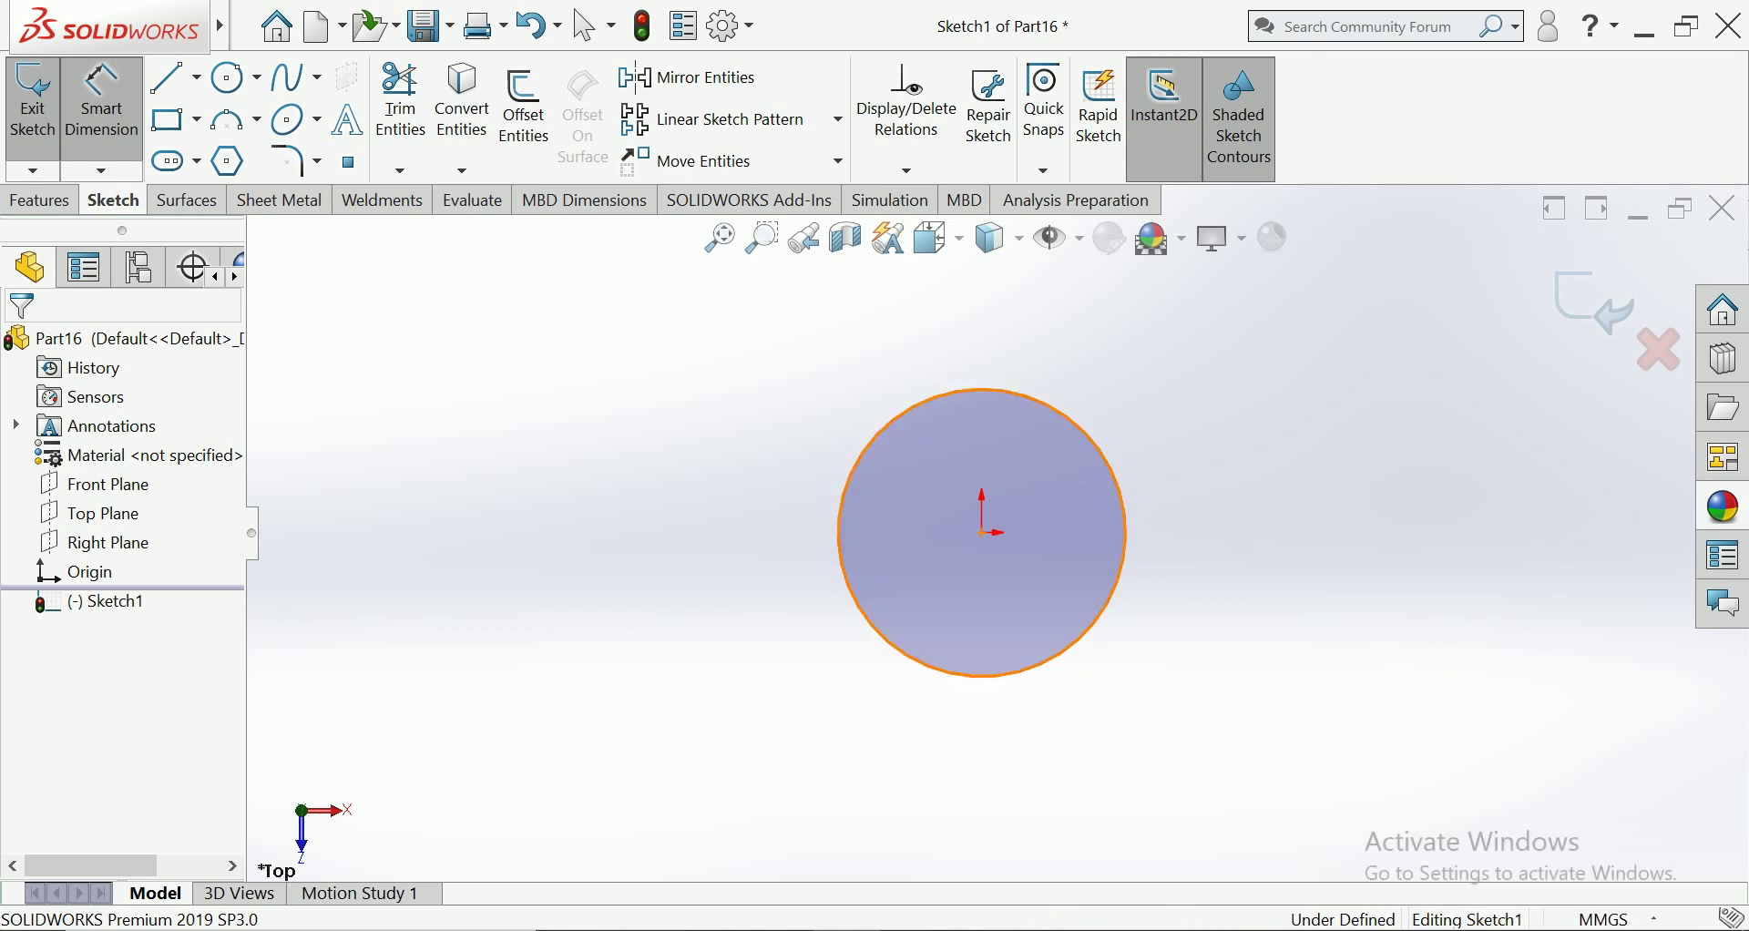
left_click(839, 510)
left_click(672, 510)
type("155")
key("Return")
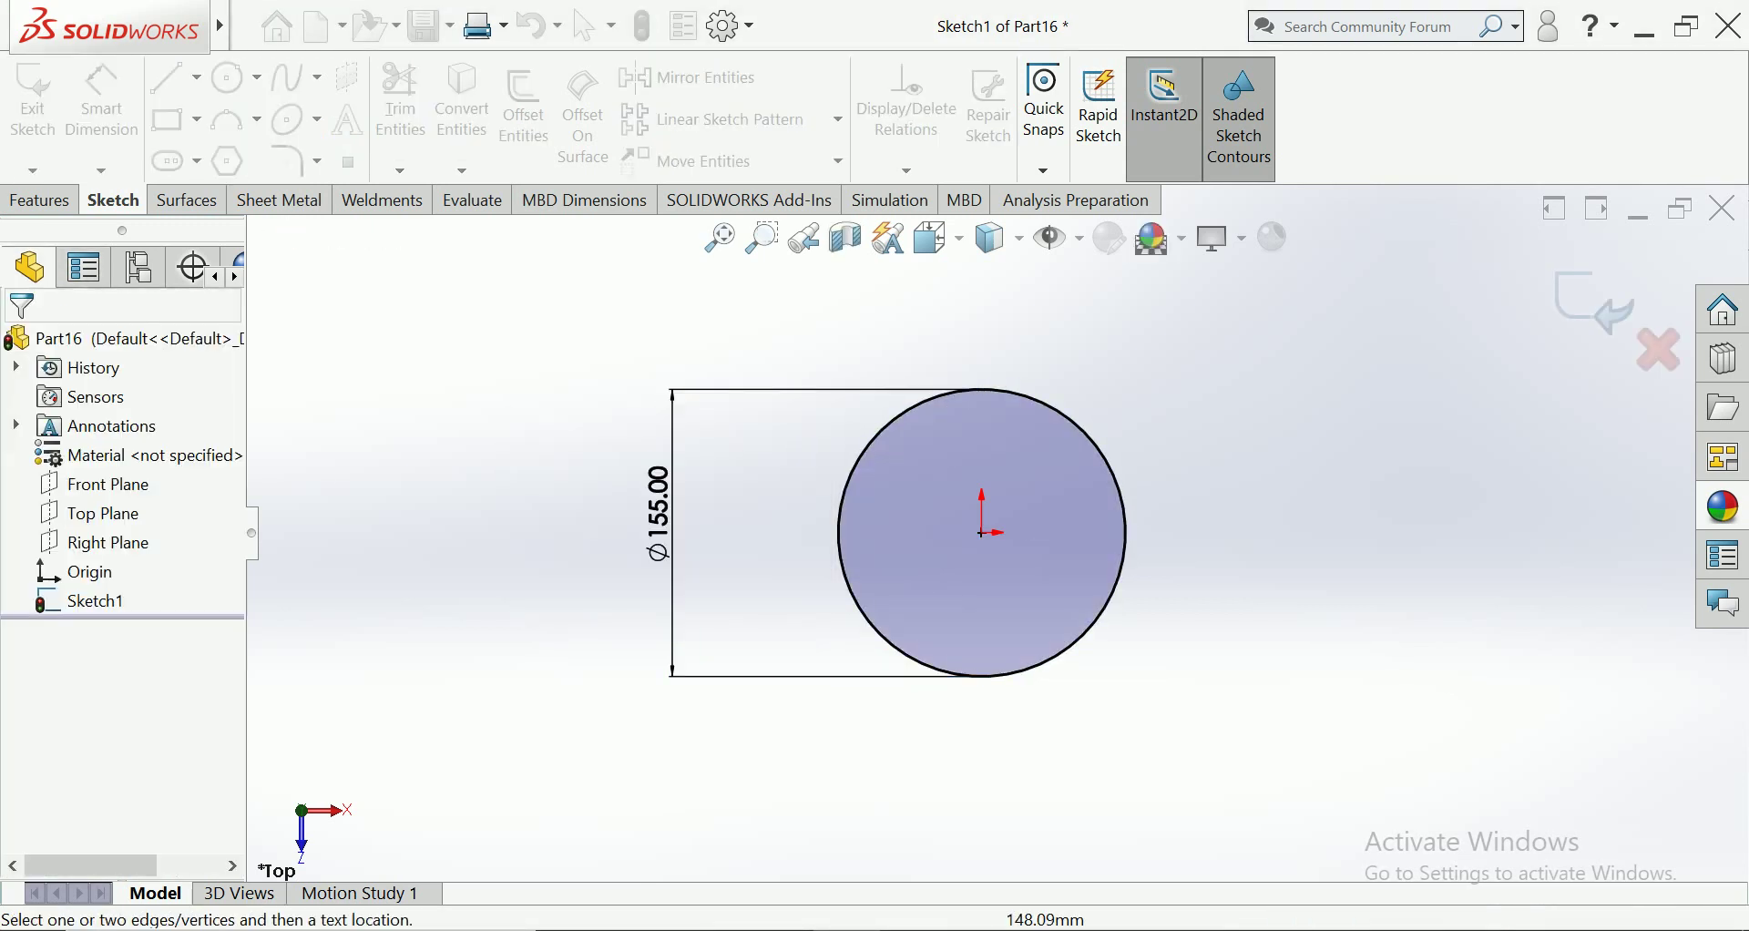
Offset the circle by 3 mm to the inside
left_click(524, 110)
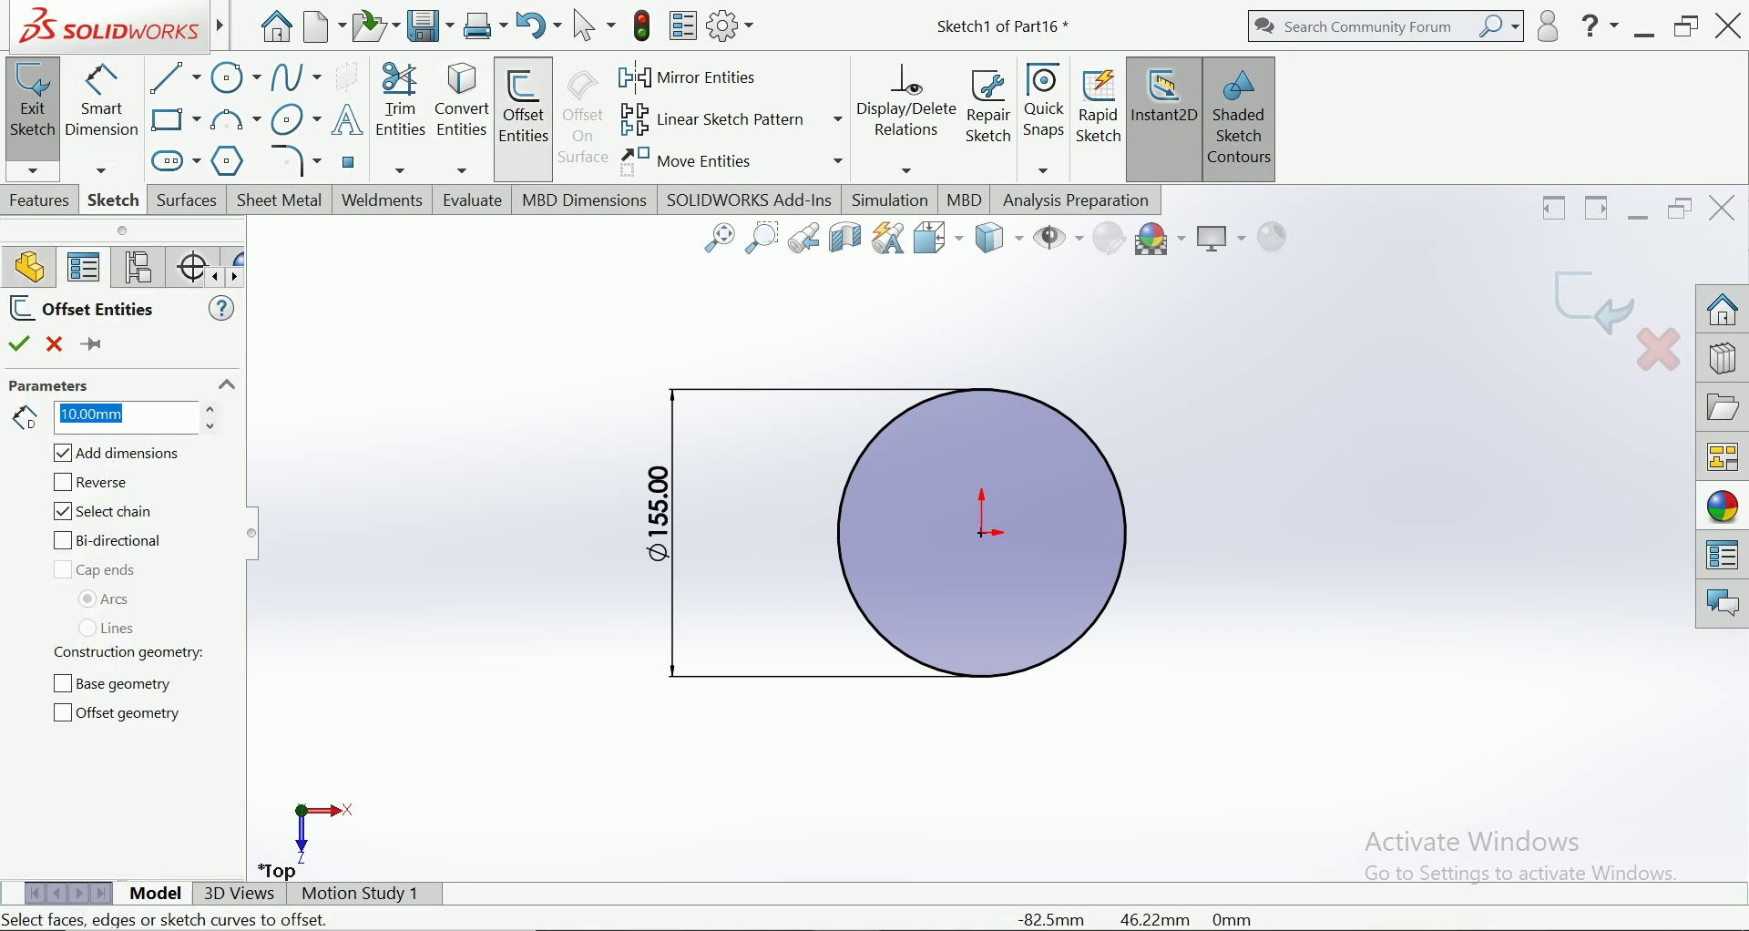
left_click(839, 533)
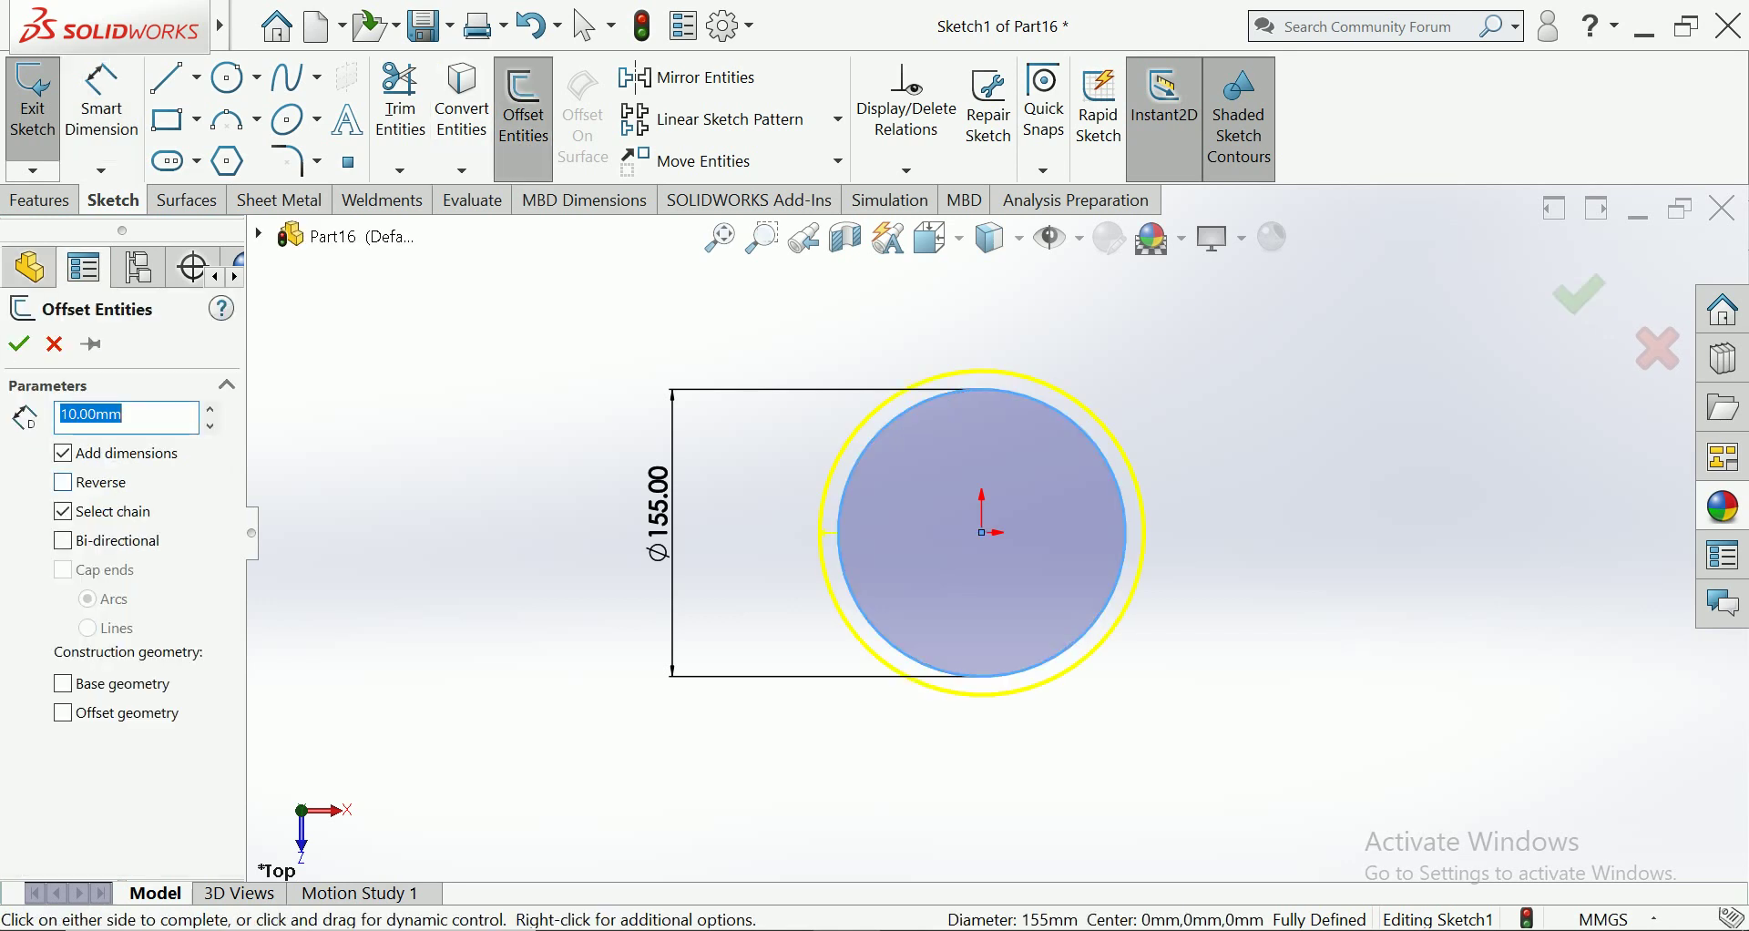
type("32")
key("Return")
key("alt+r")
left_click(18, 344)
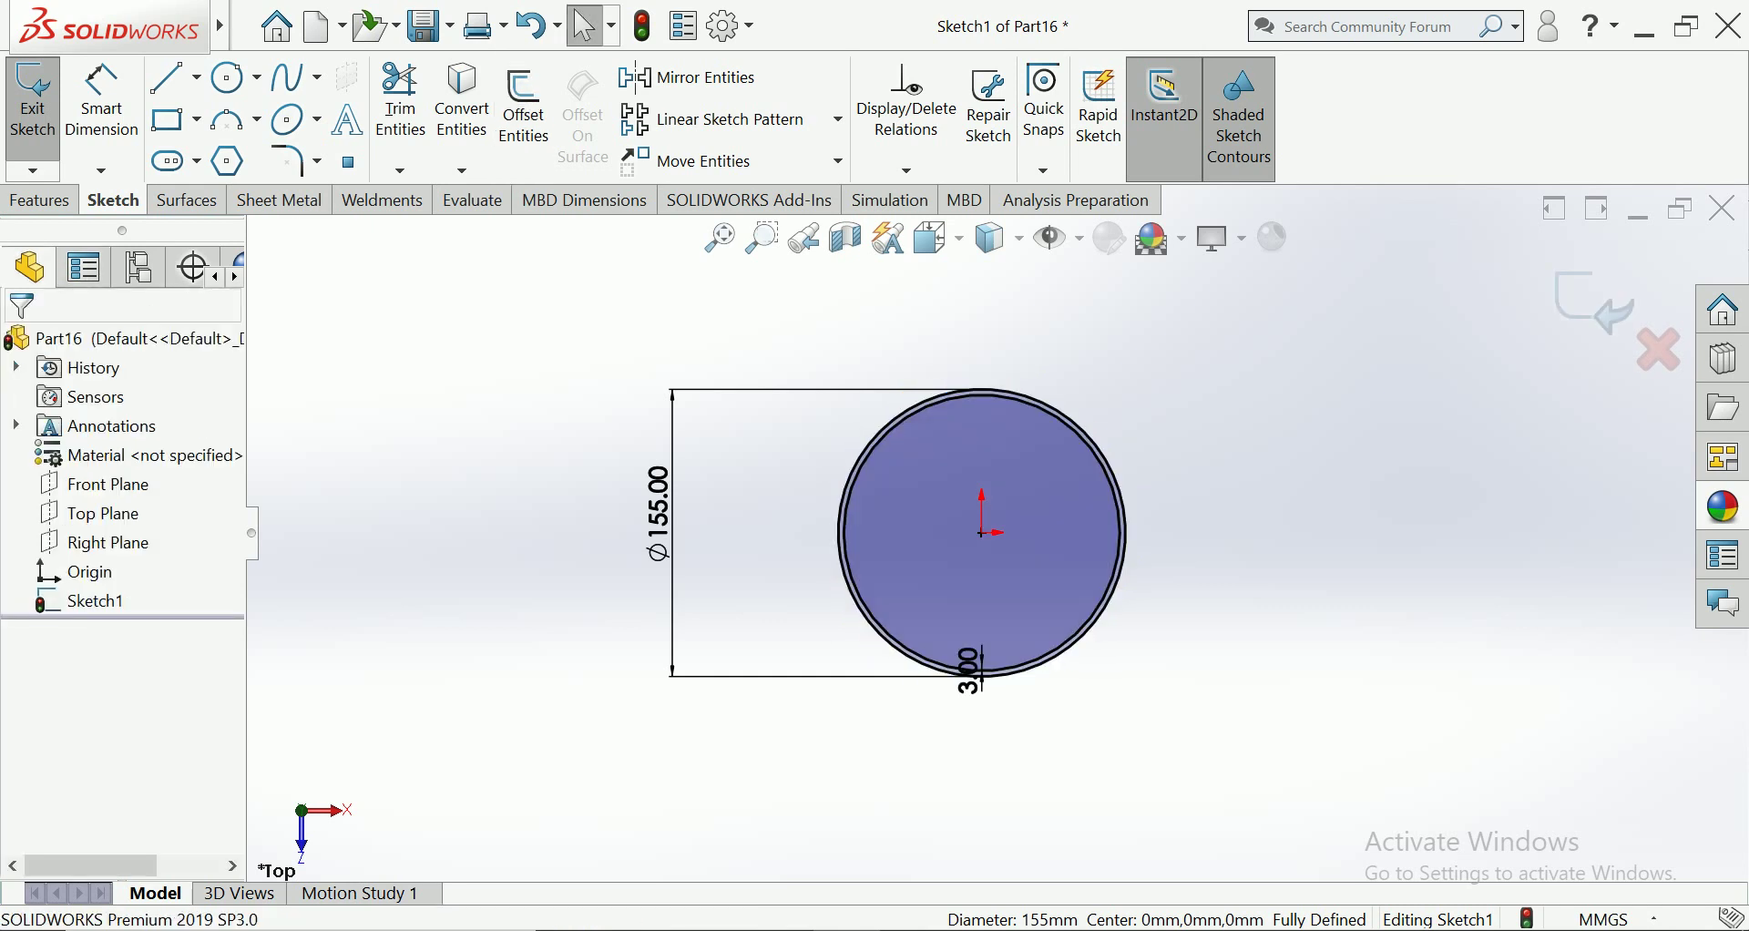
left_click(40, 201)
left_click(44, 106)
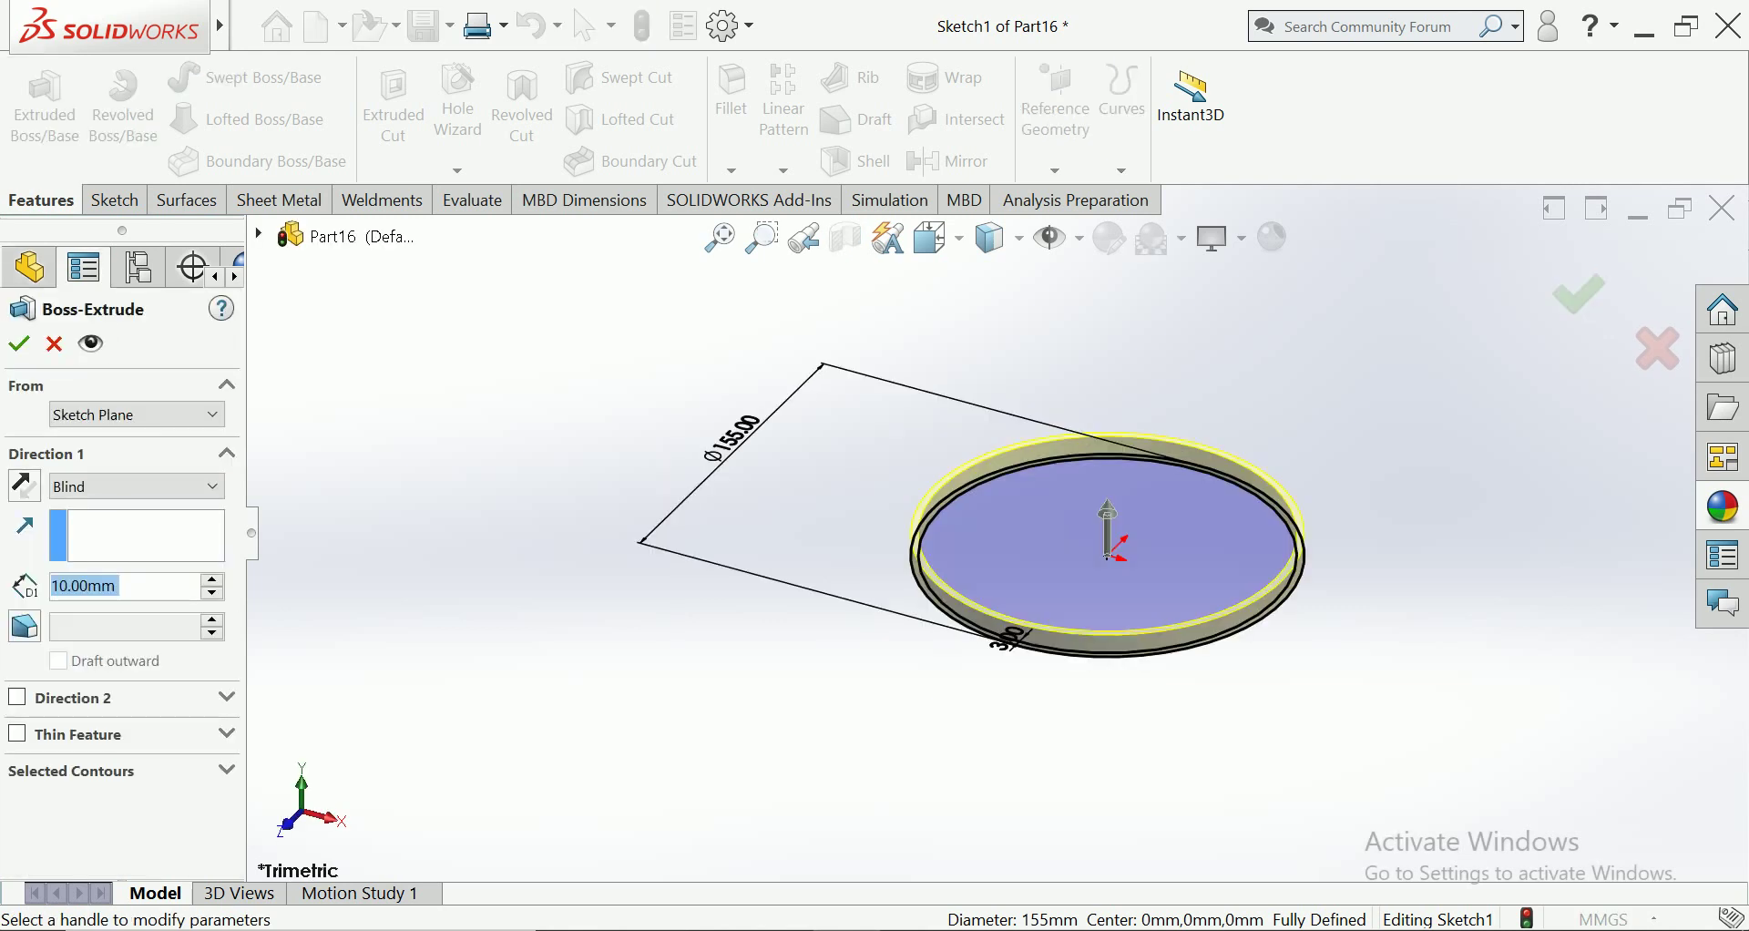
Extrude the two circles 3250 mm with a Mid Plane end condition
type("3250")
key("Return")
left_click(137, 486)
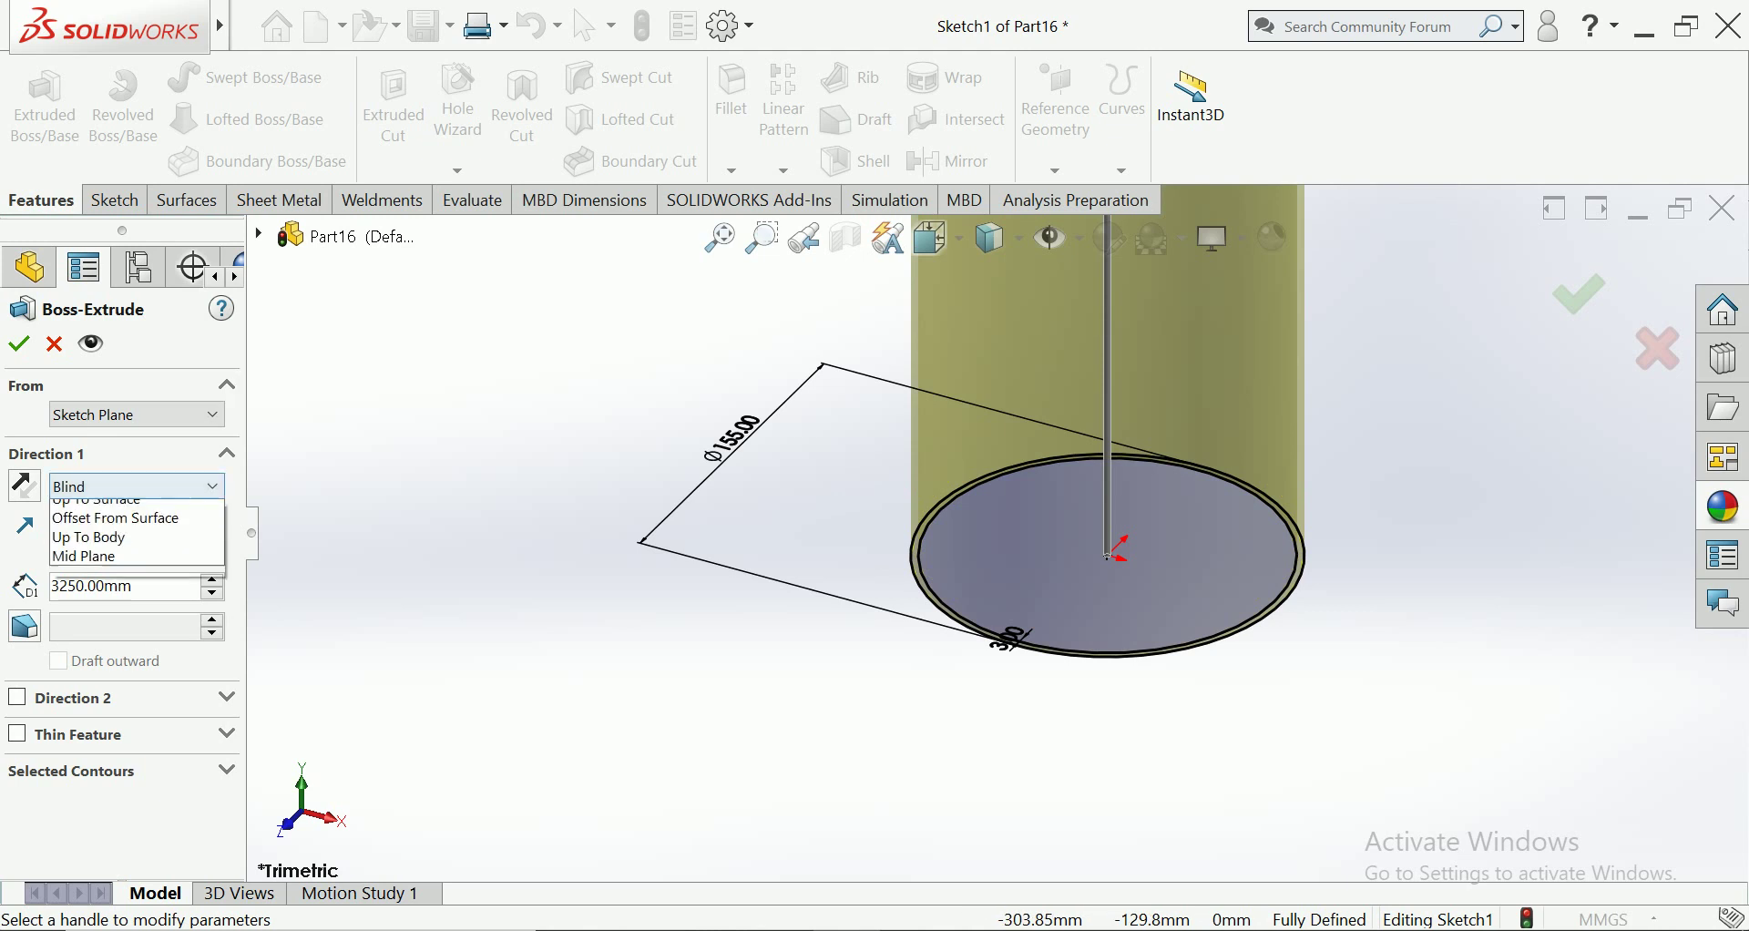
left_click(101, 607)
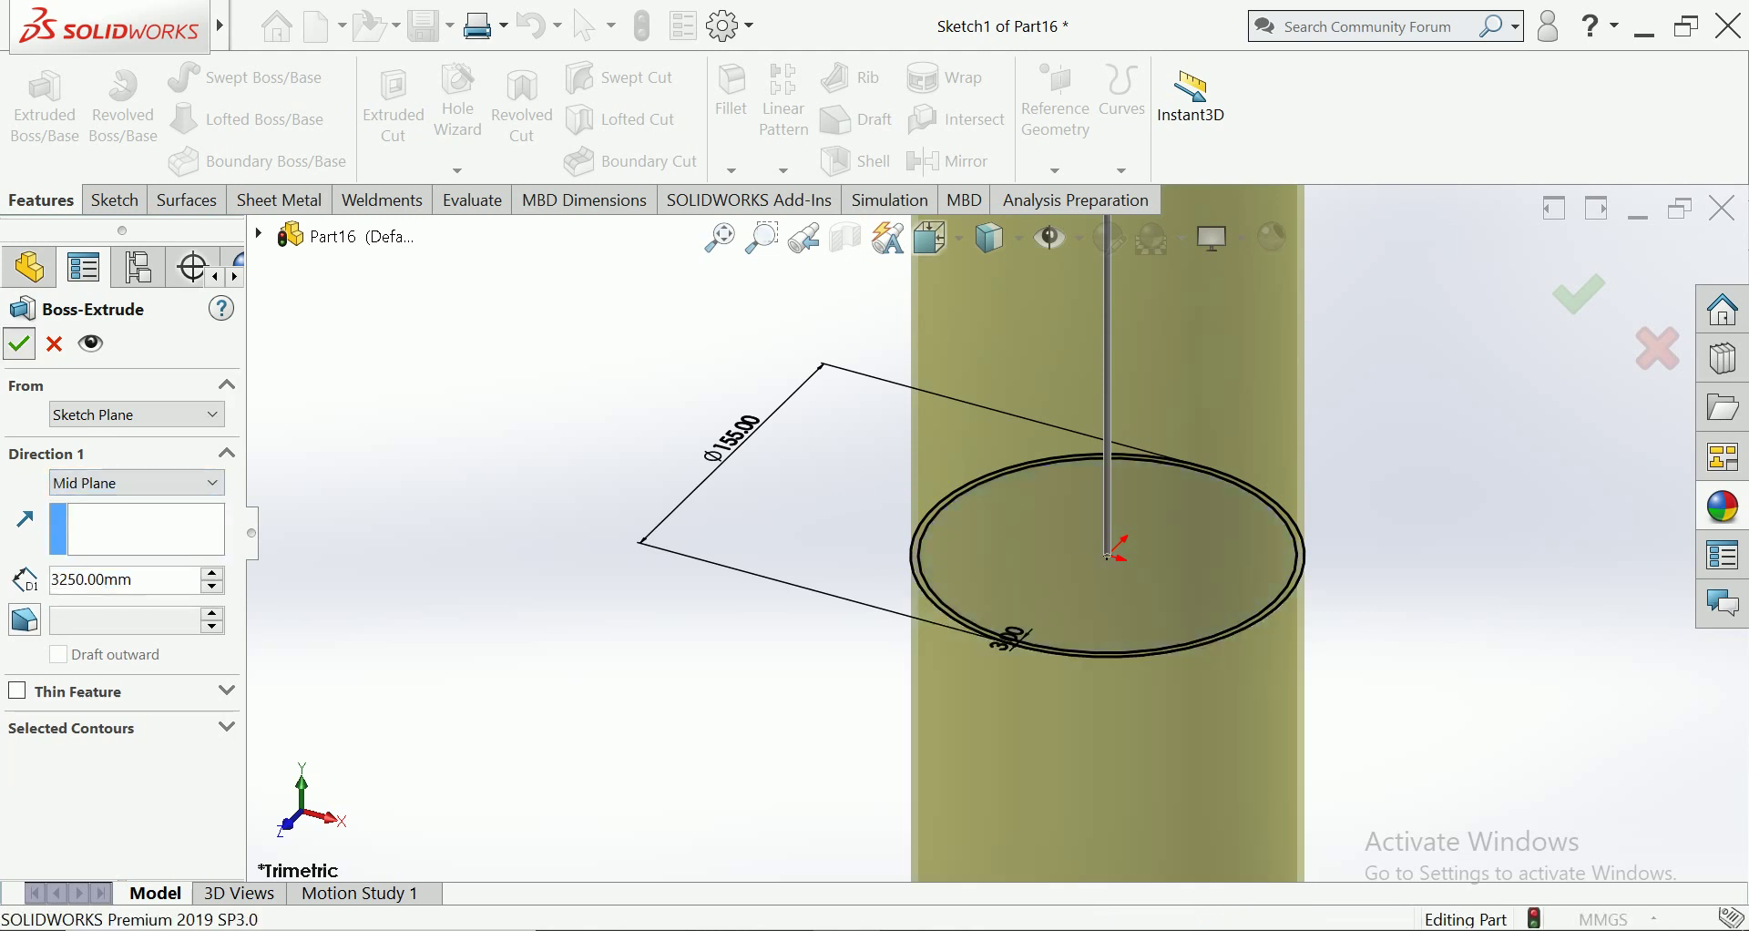
key("Return")
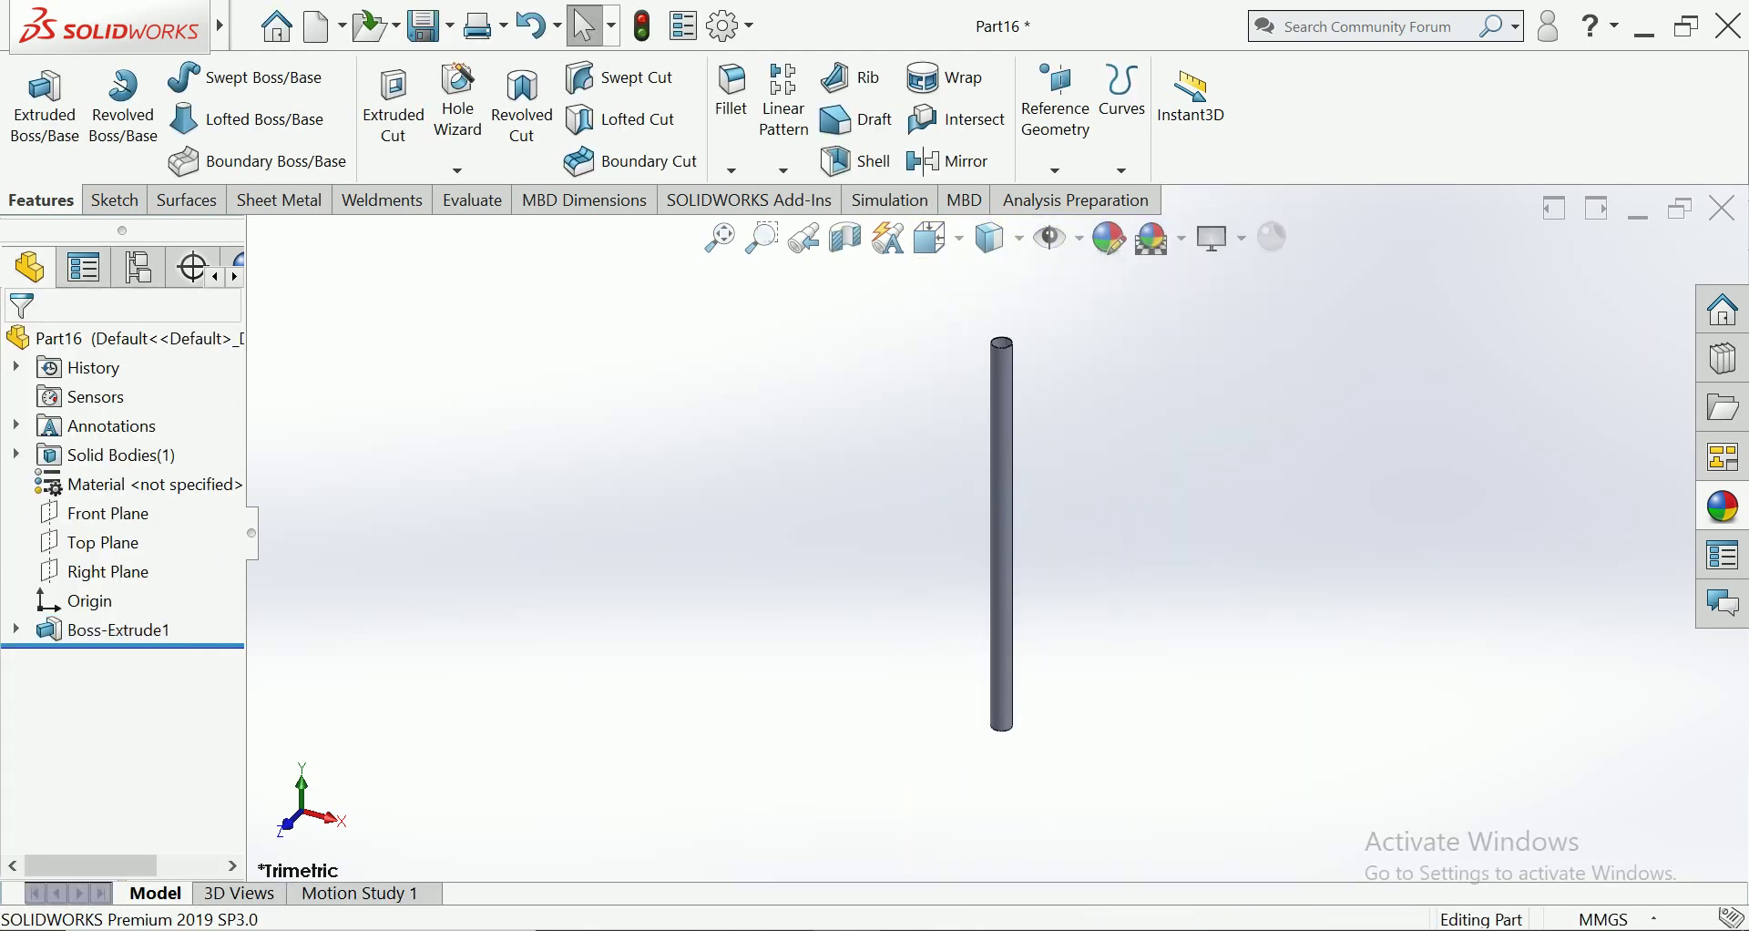
left_click(1724, 506)
Apply the White Neon Tube appearance to the tube and open its colour editor
left_click_drag(1412, 865, 1002, 537)
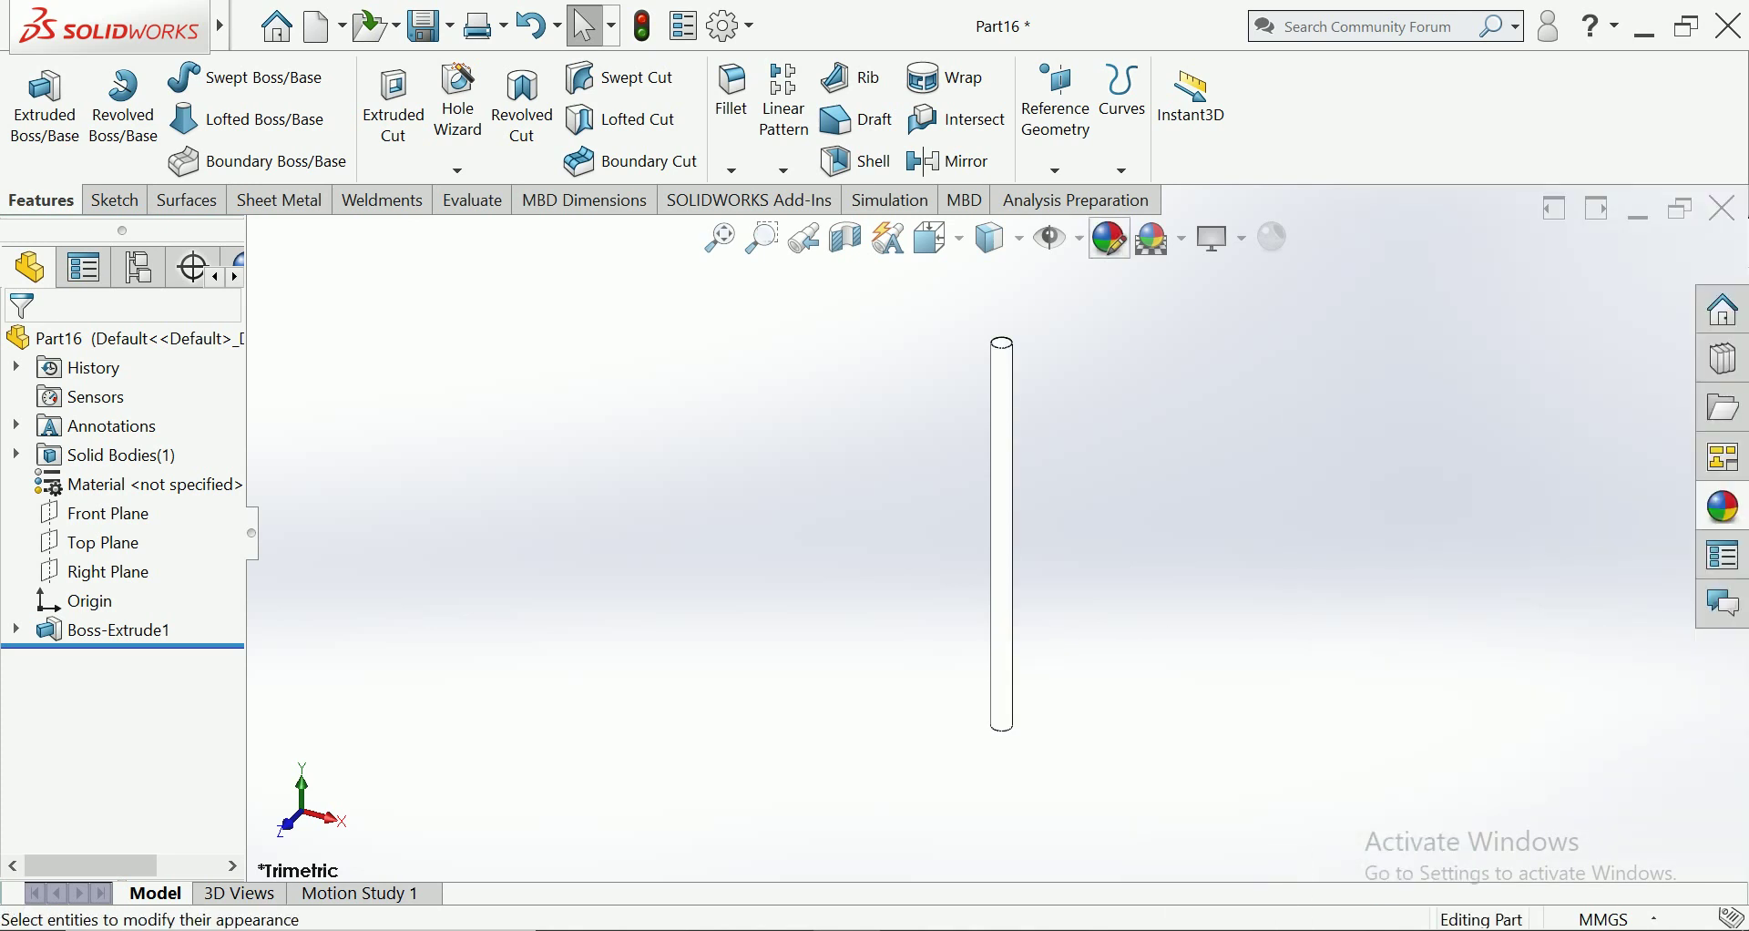
left_click(1109, 238)
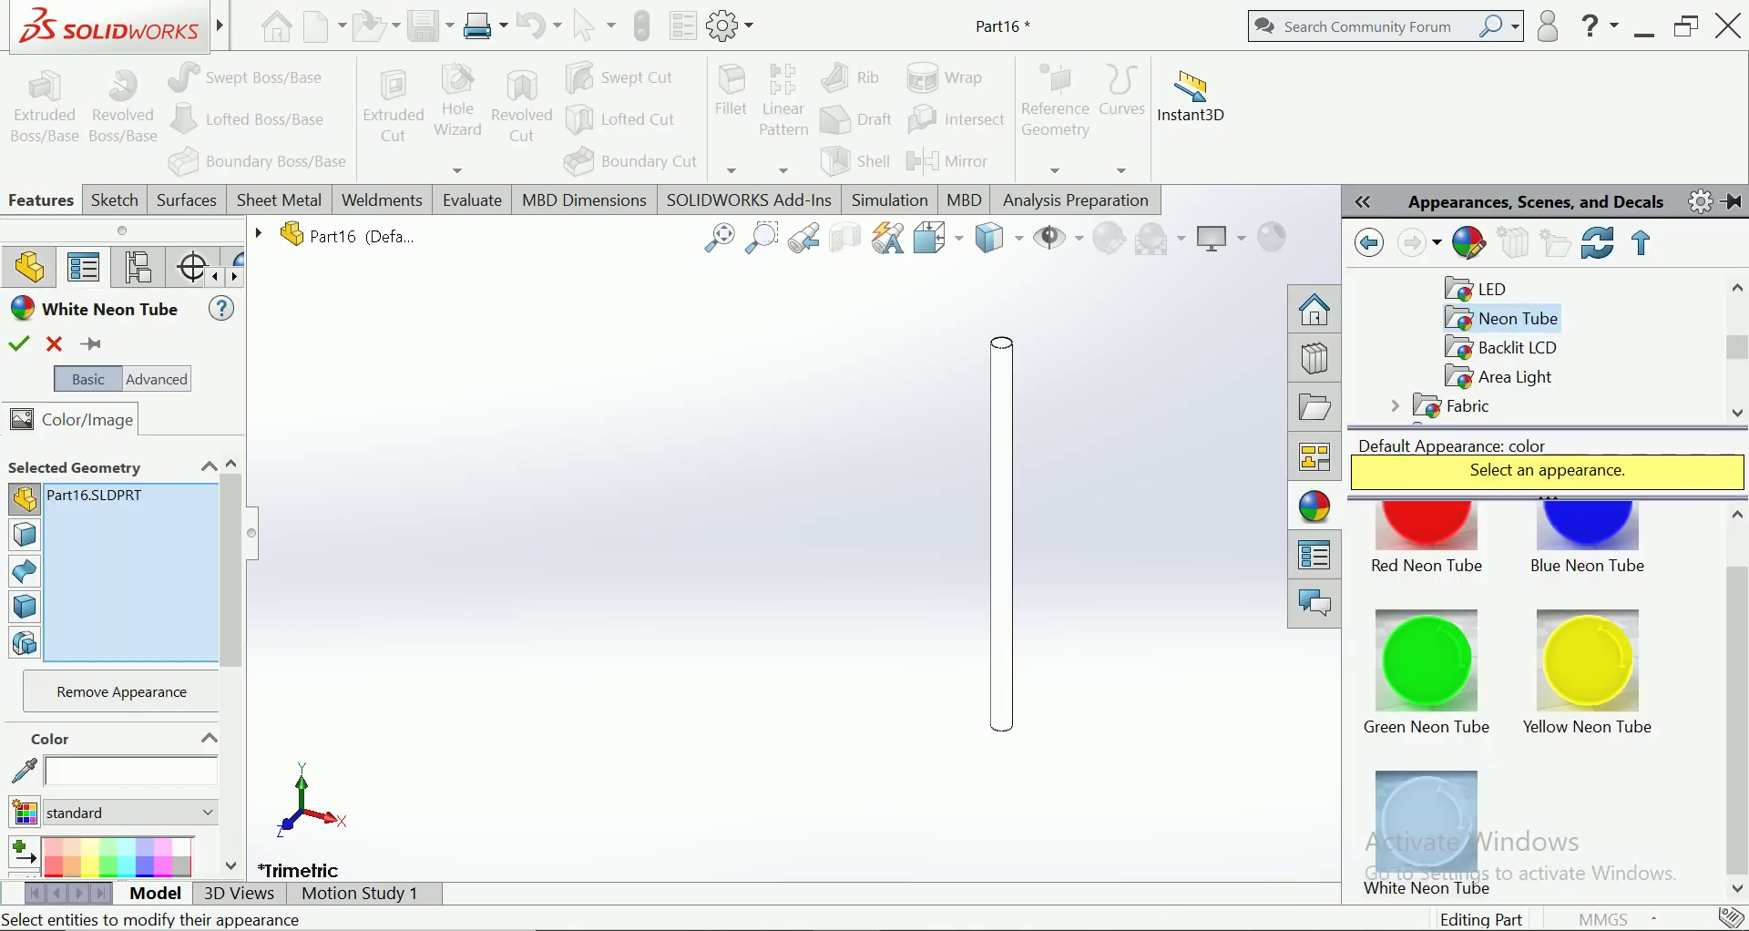
scroll(119, 638, "down", 3)
scroll(118, 638, "down", 1)
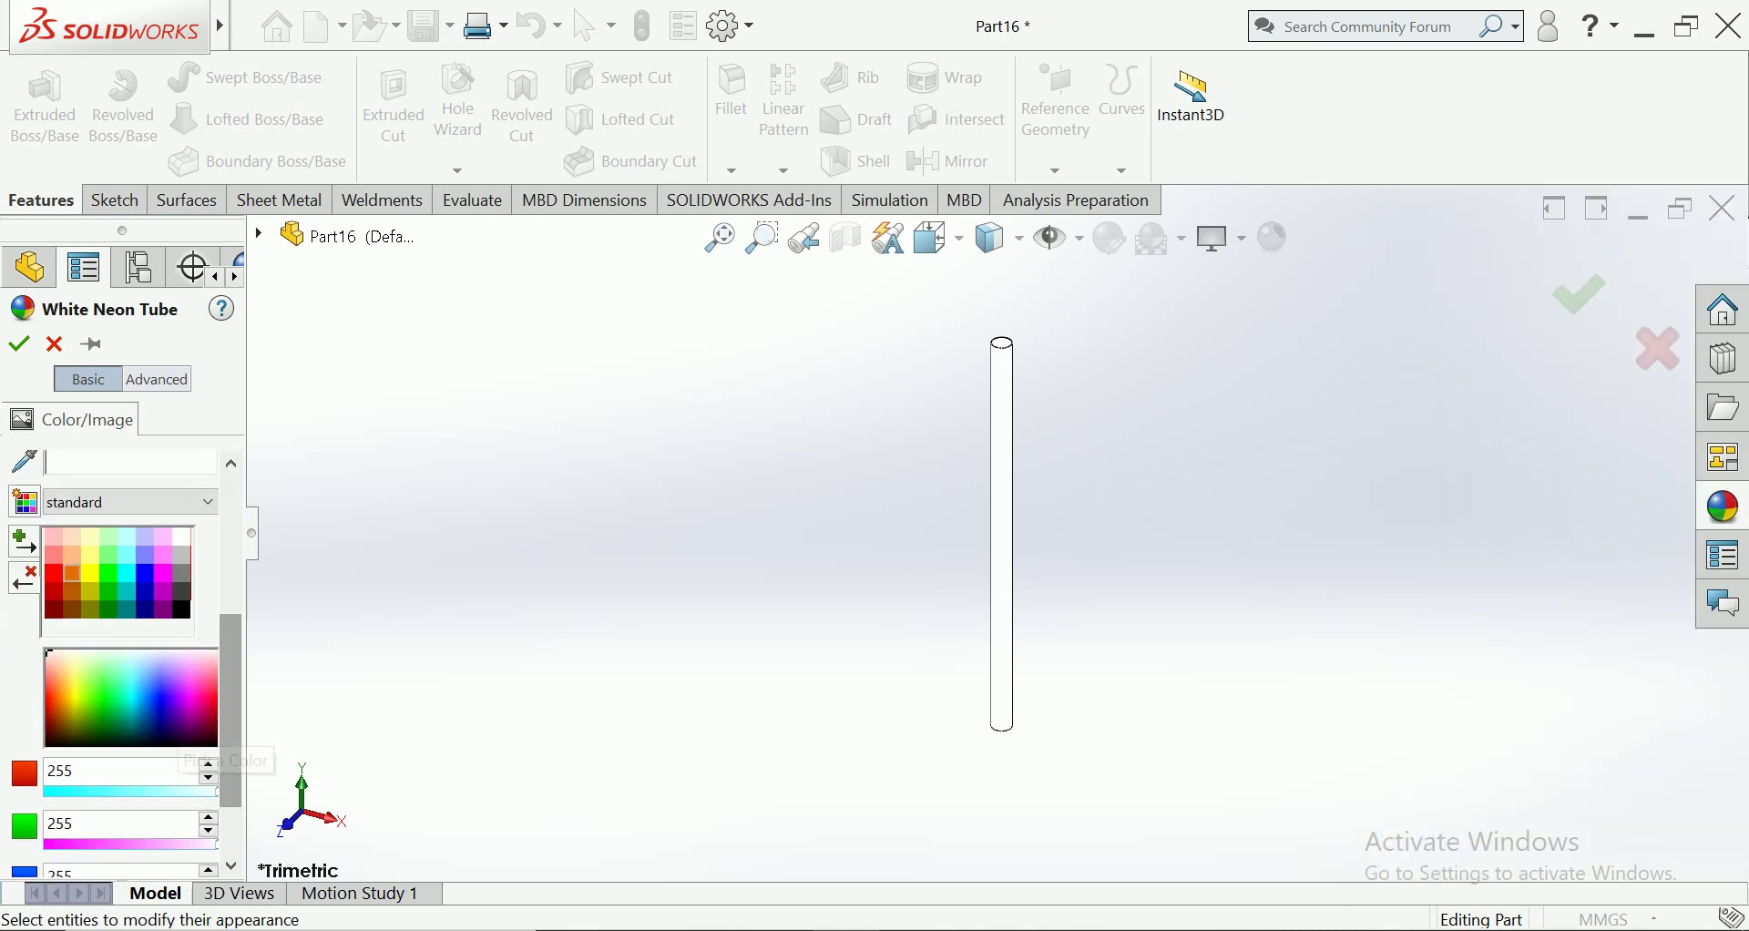
Try several colours, then settle on a darker green (RGB 102, 162, 0) and confirm
left_click(56, 688)
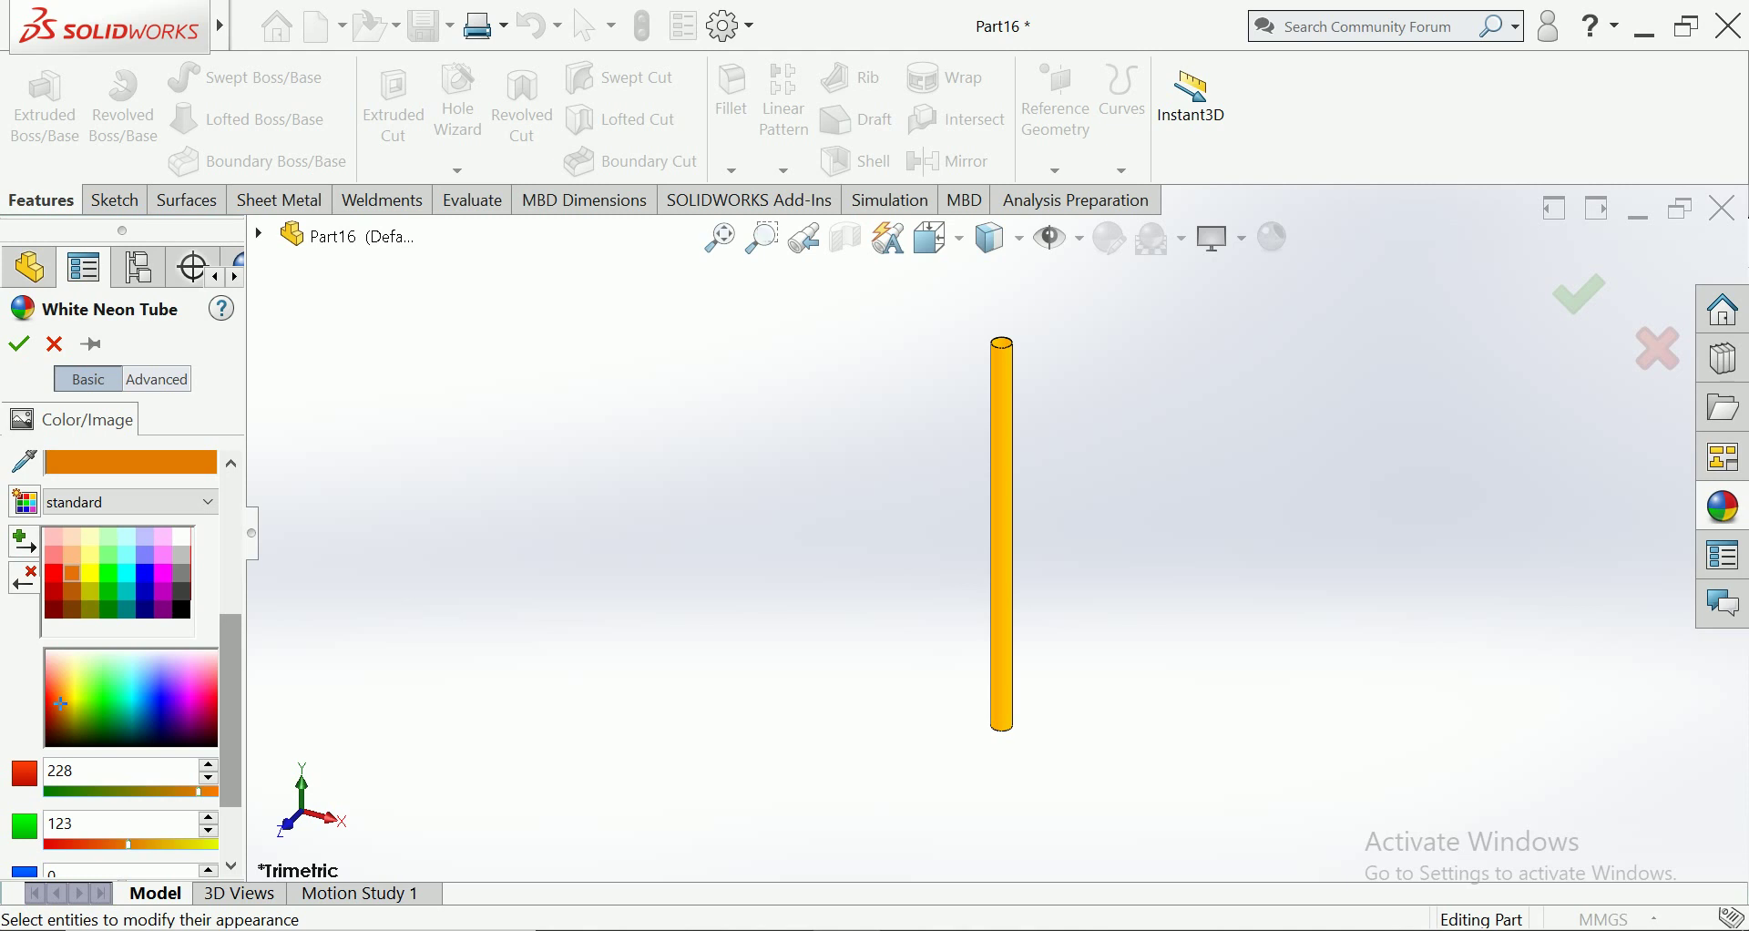
left_click(123, 702)
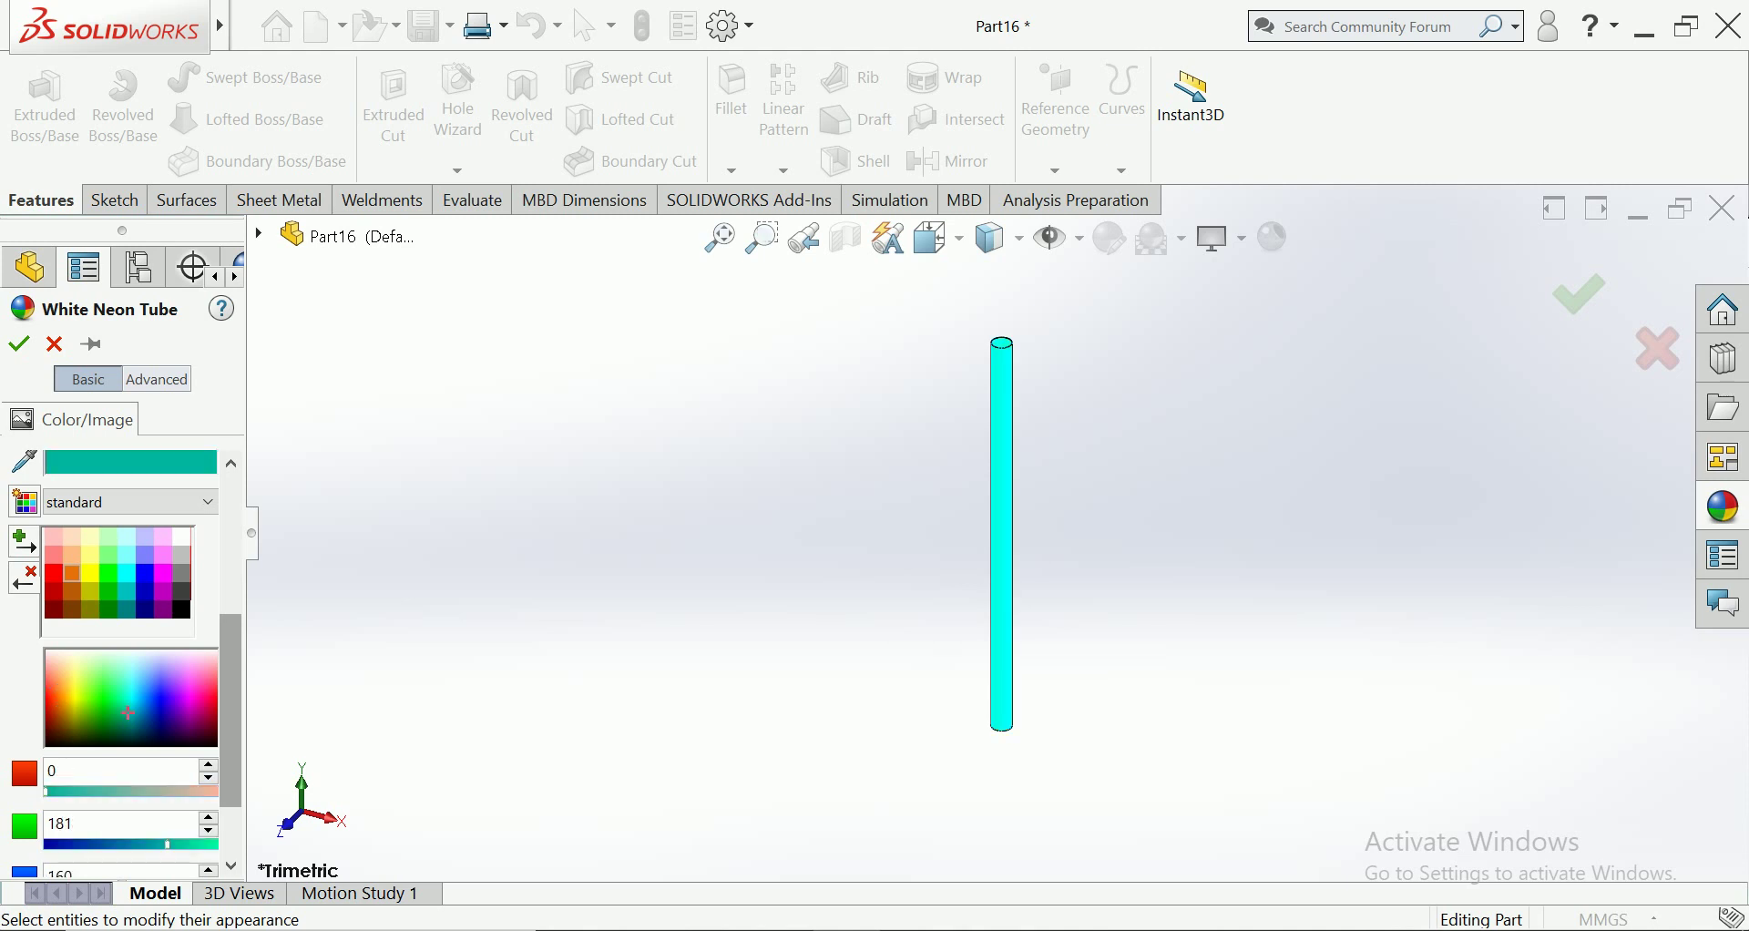
left_click(93, 704)
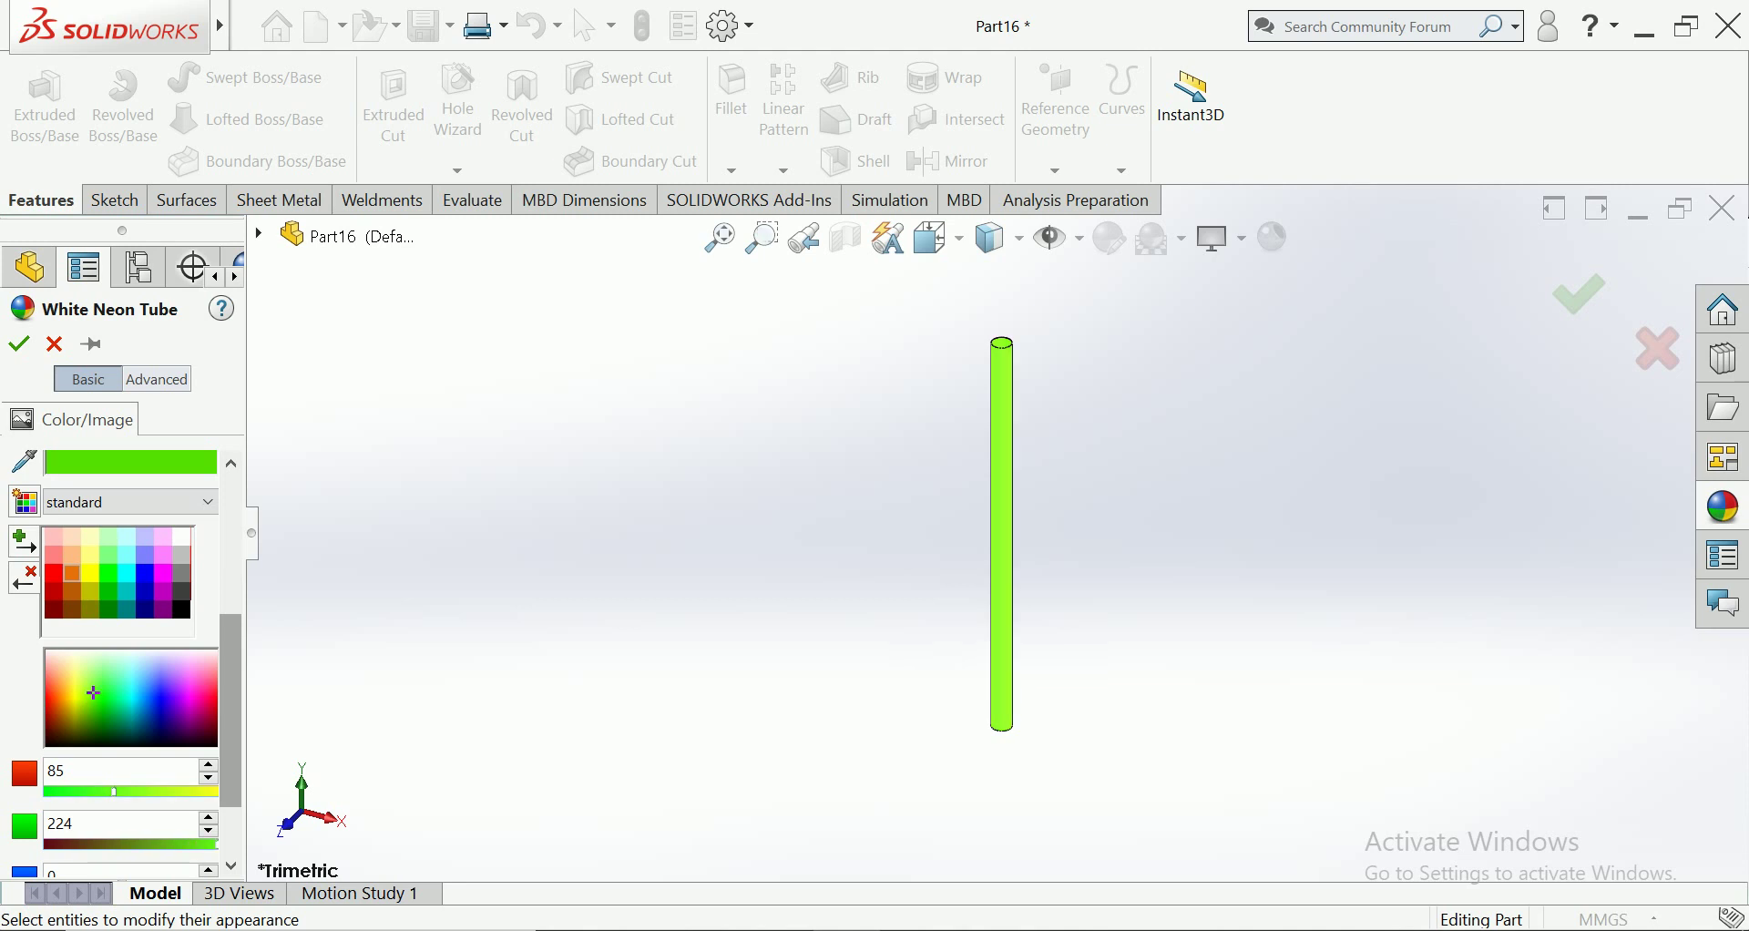
left_click(94, 693)
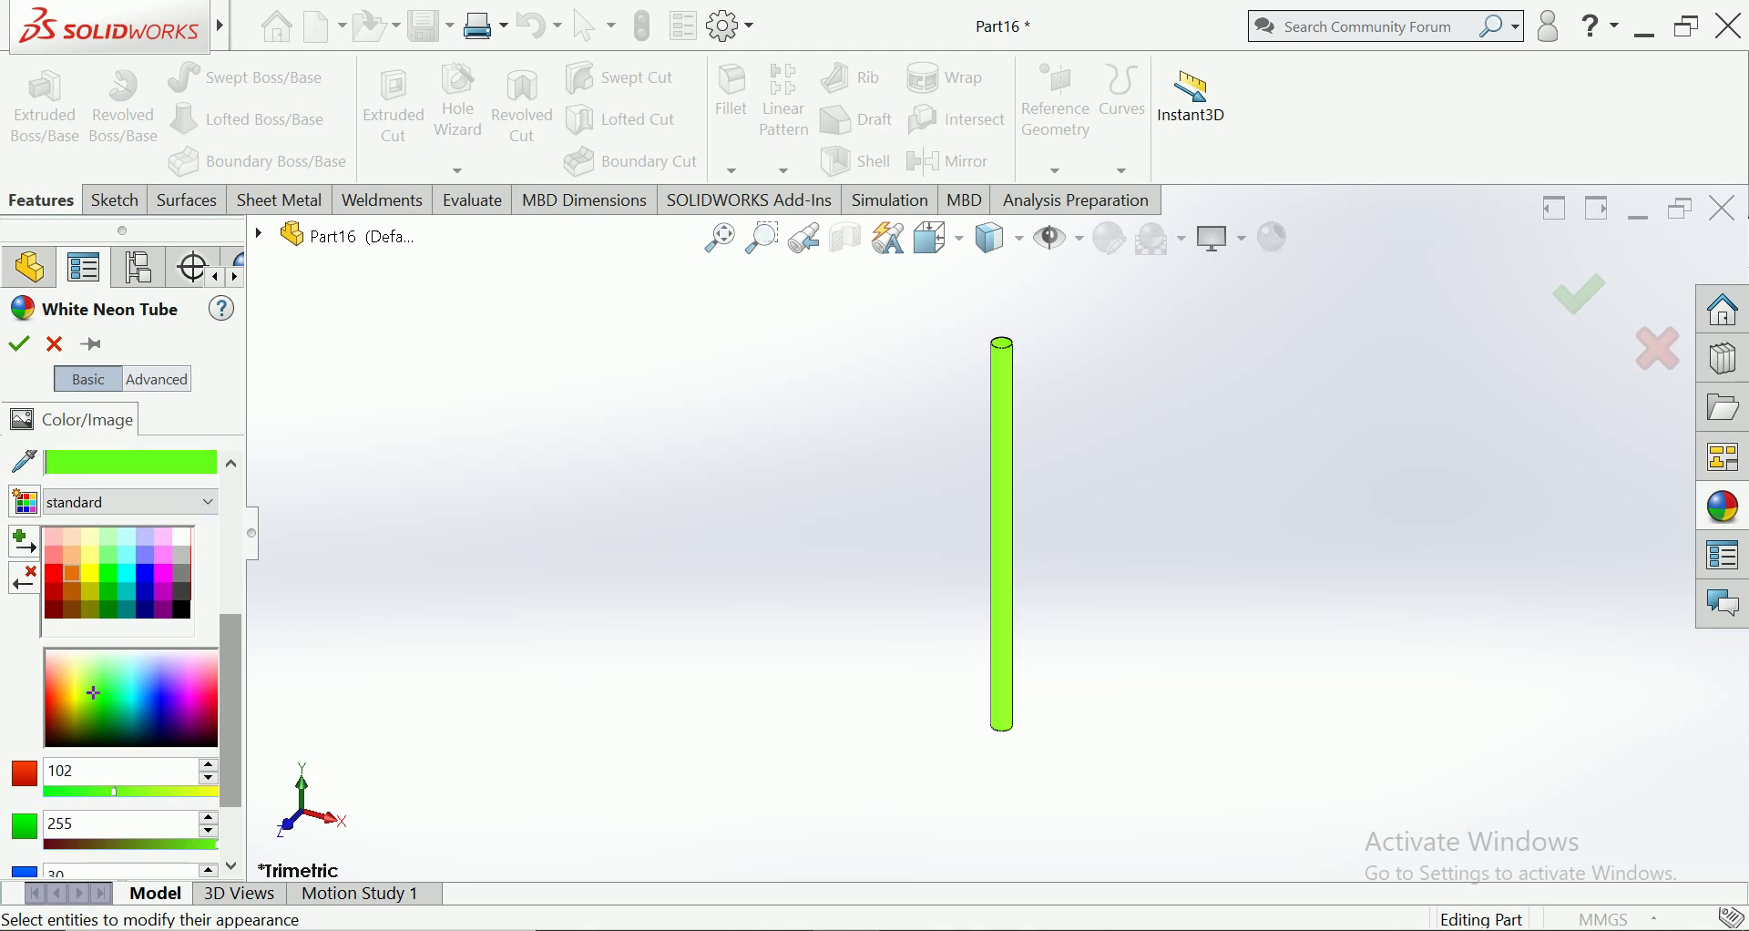
left_click(145, 591)
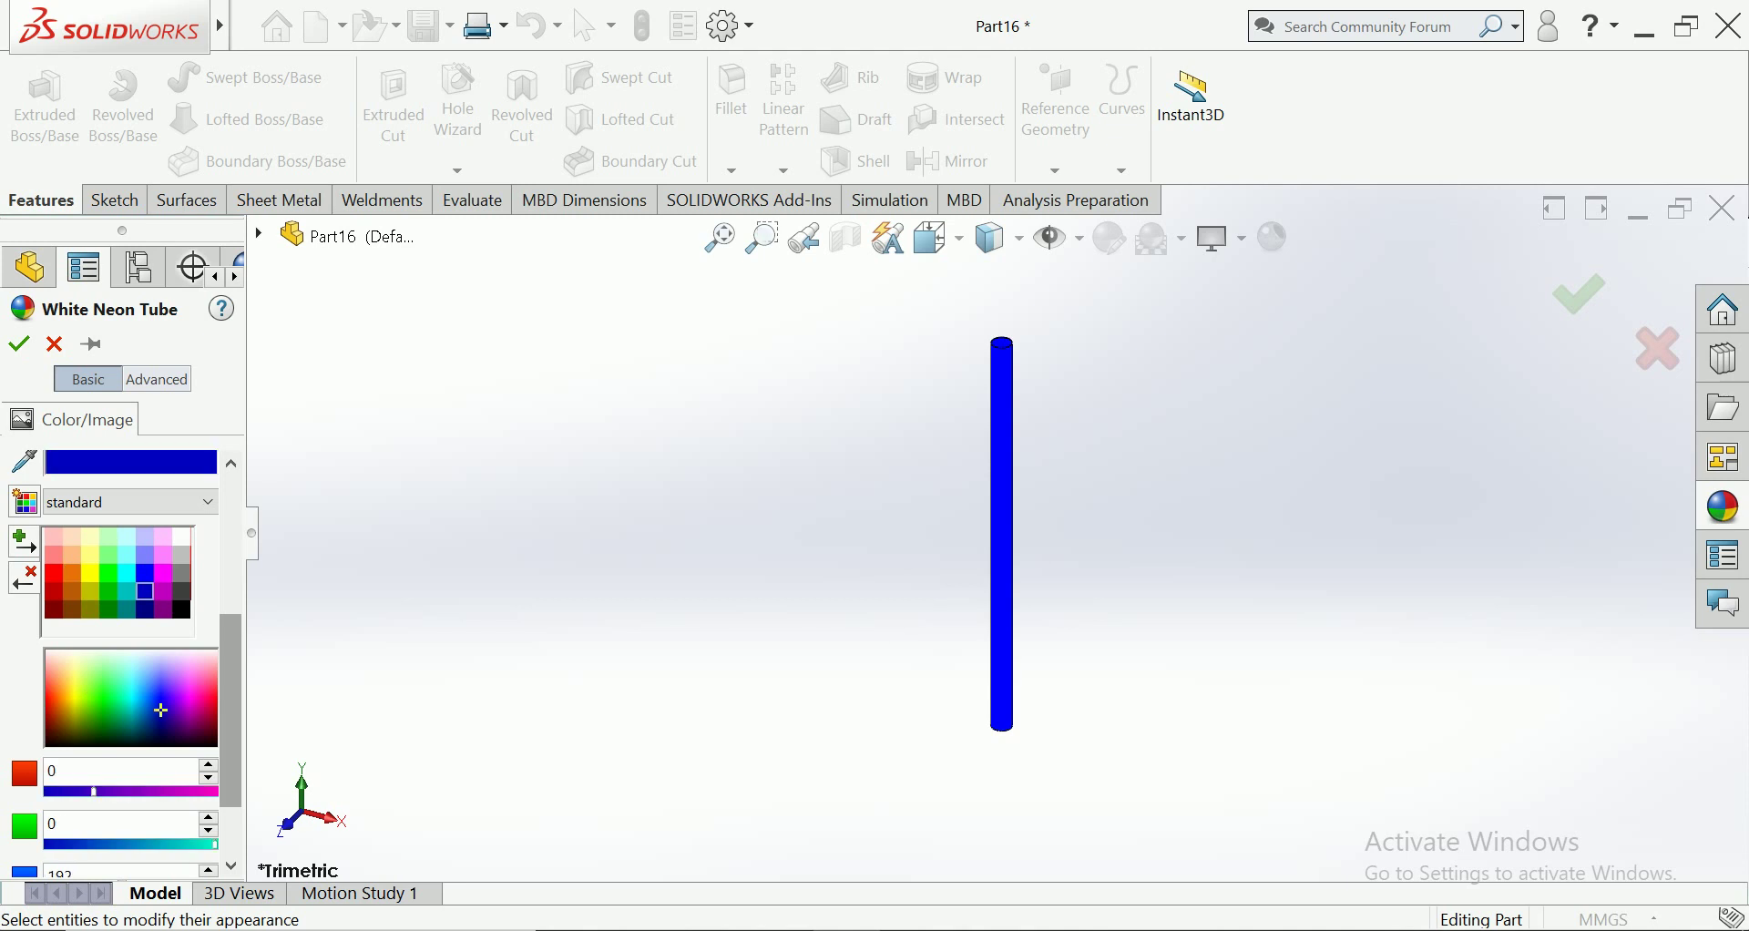
left_click(96, 700)
left_click(75, 700)
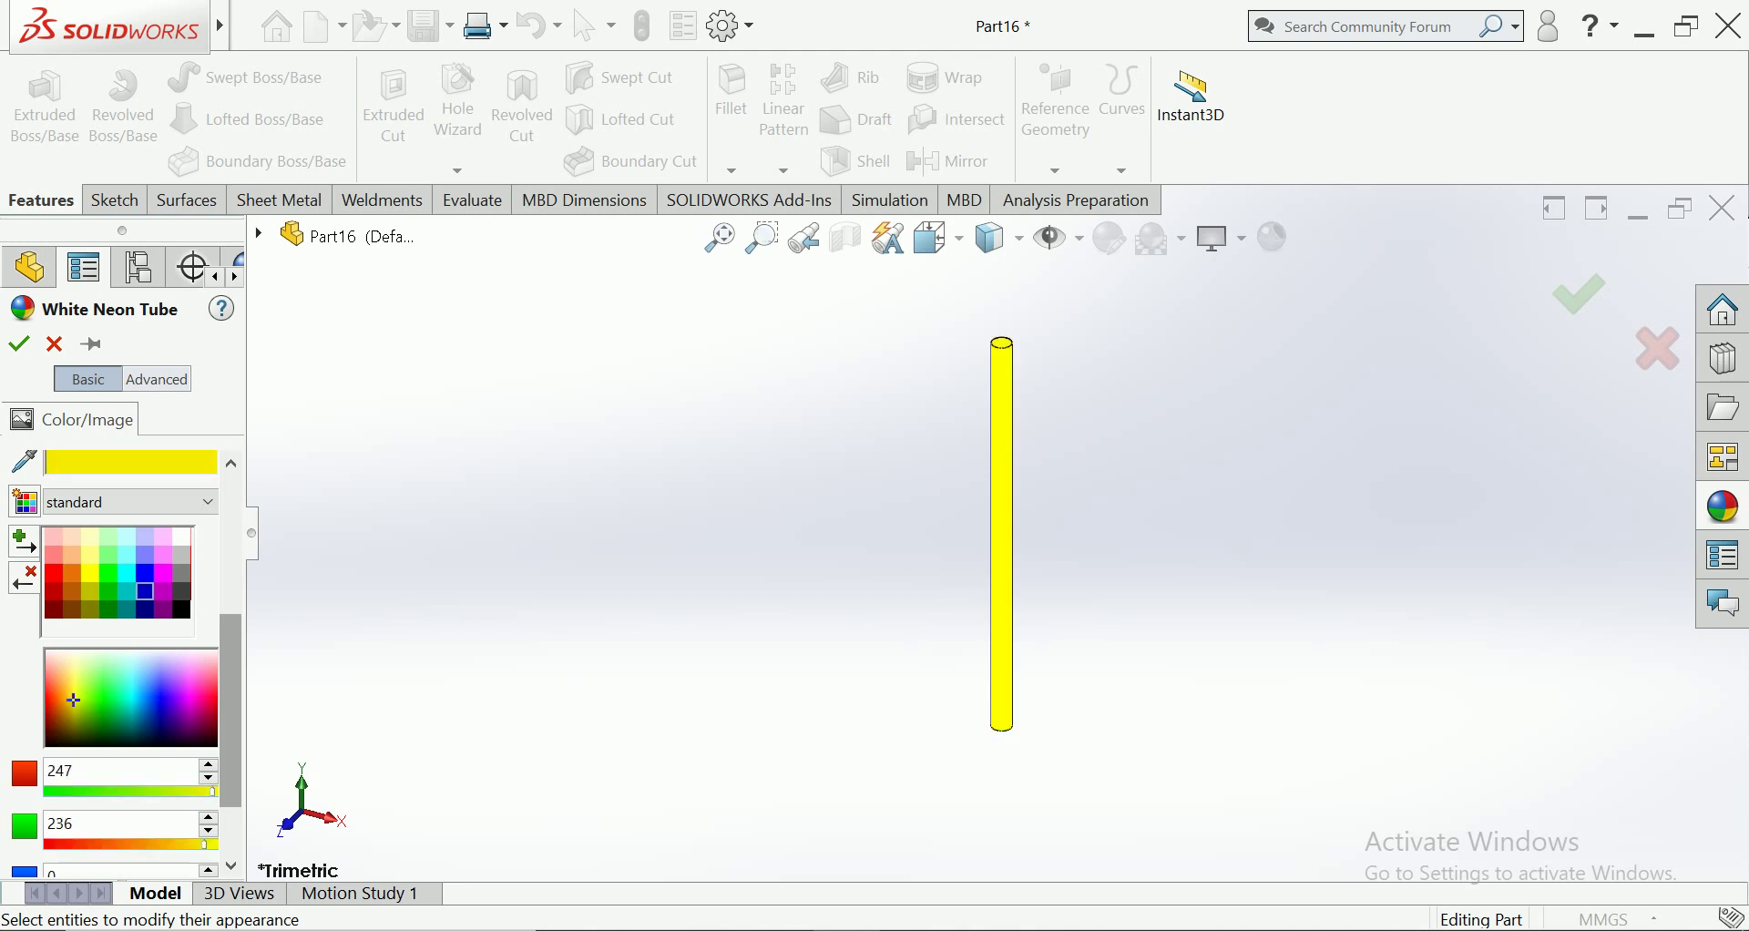
left_click(86, 717)
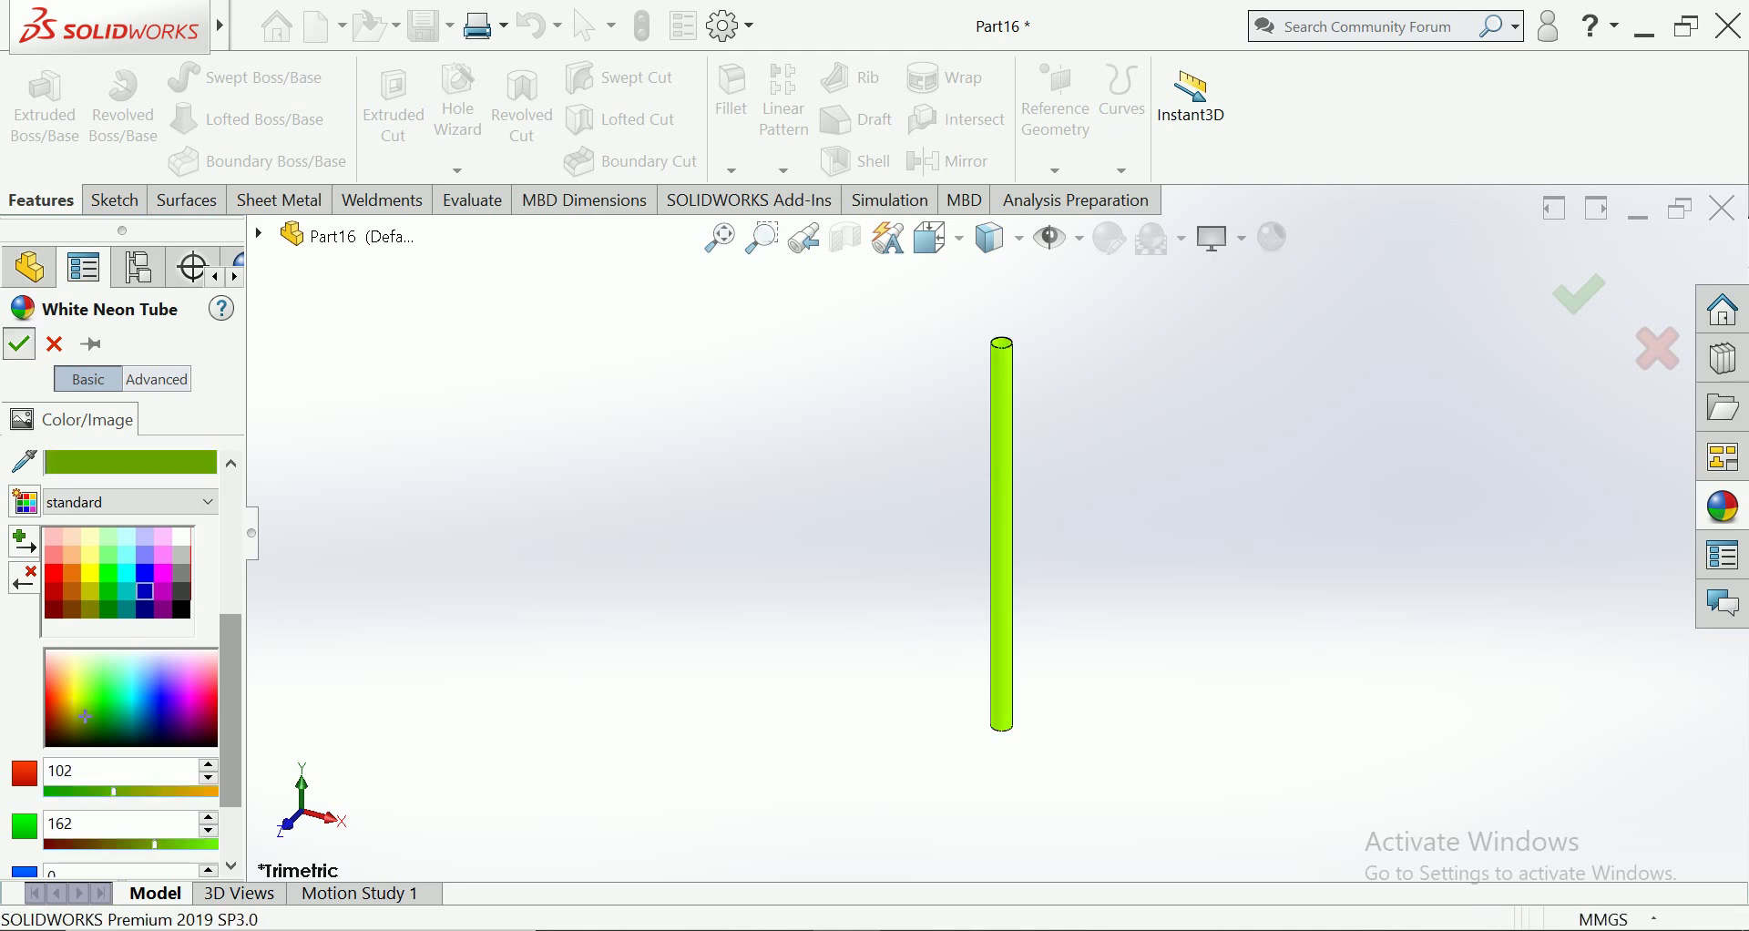
left_click(19, 343)
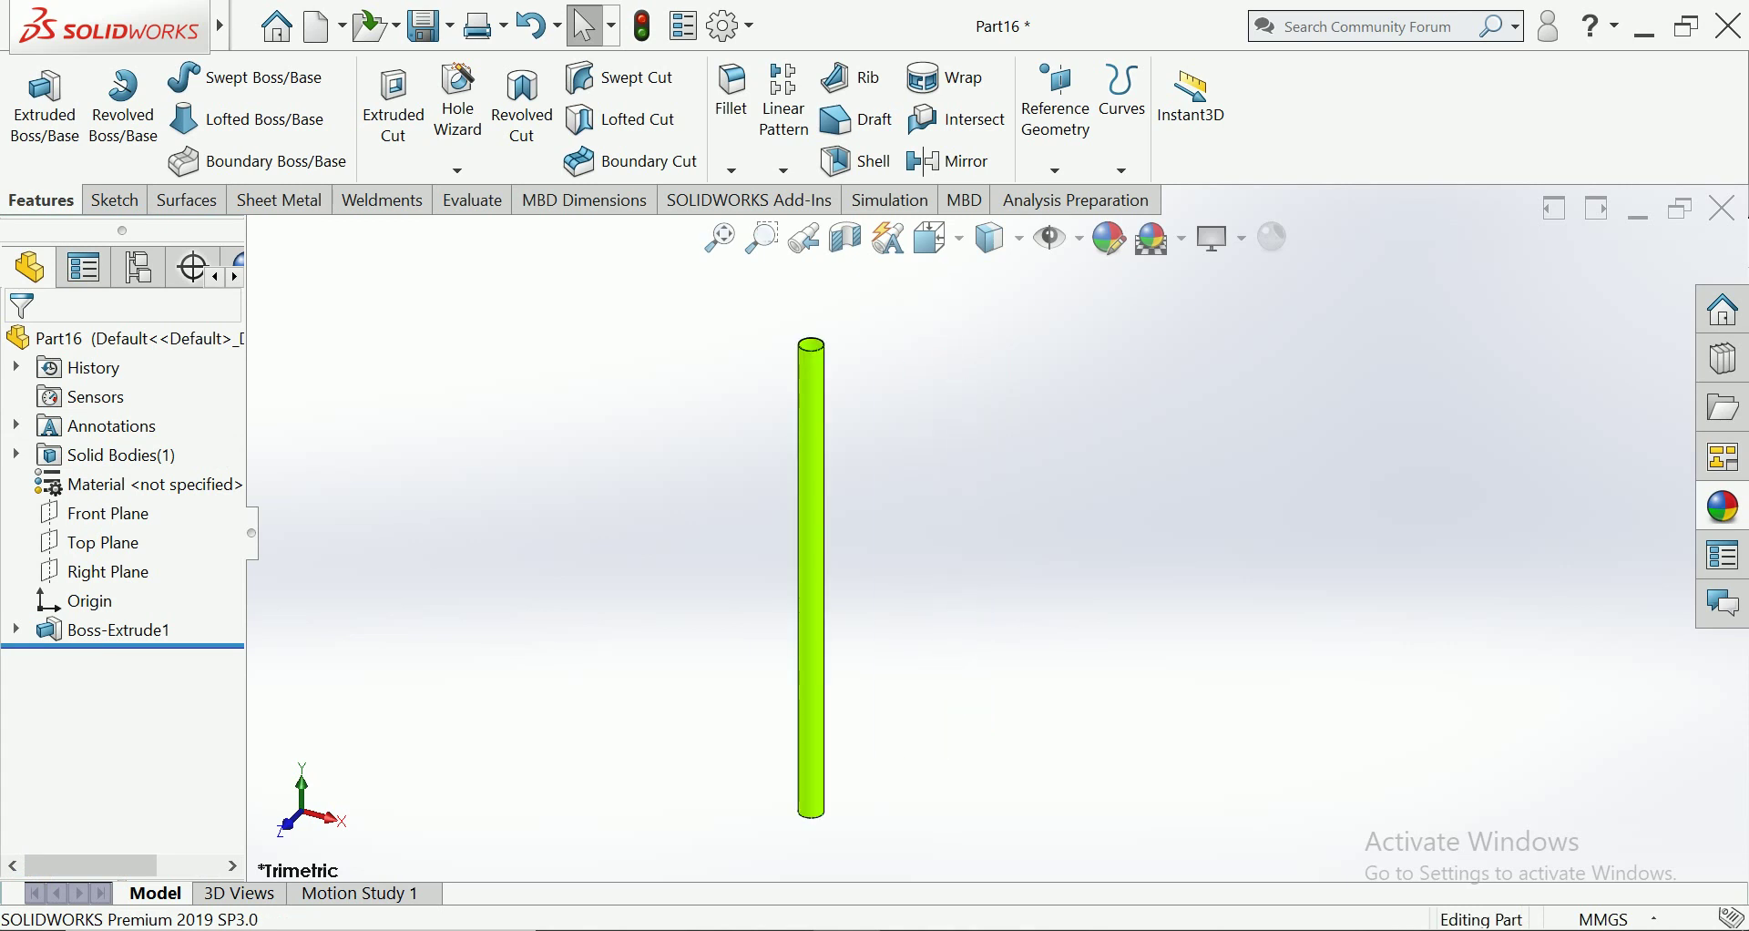
Save the tube part as PIPE beside BASE PLATE and close it
left_click(451, 26)
left_click(480, 96)
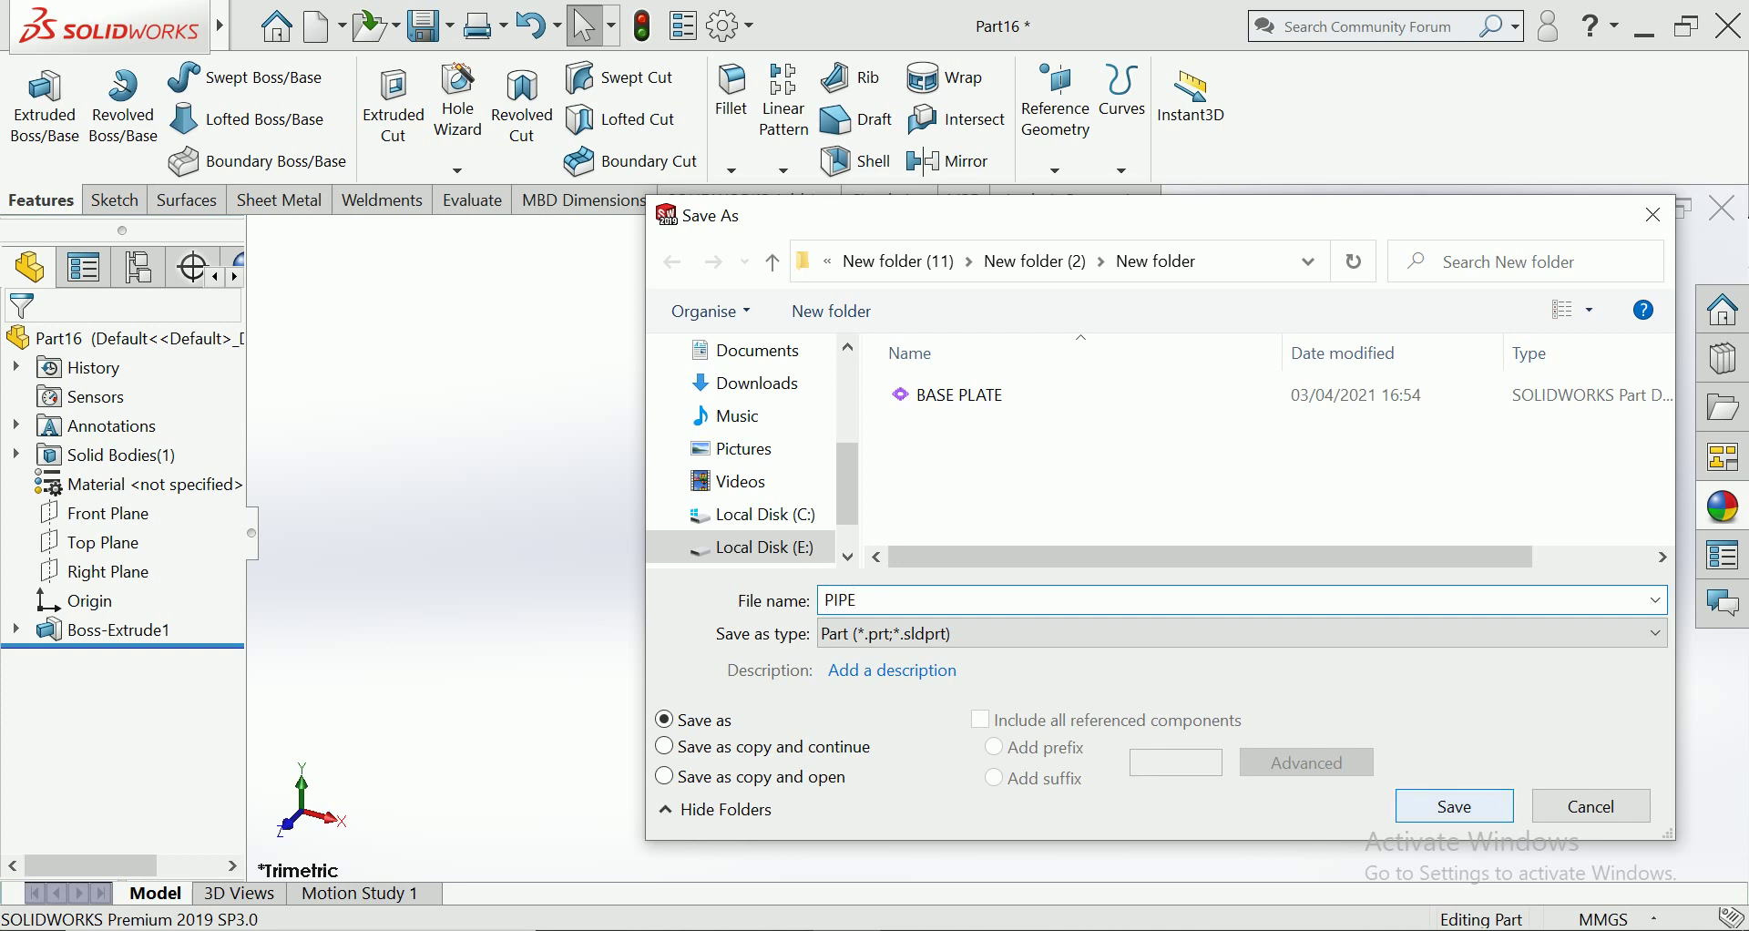
left_click(1455, 806)
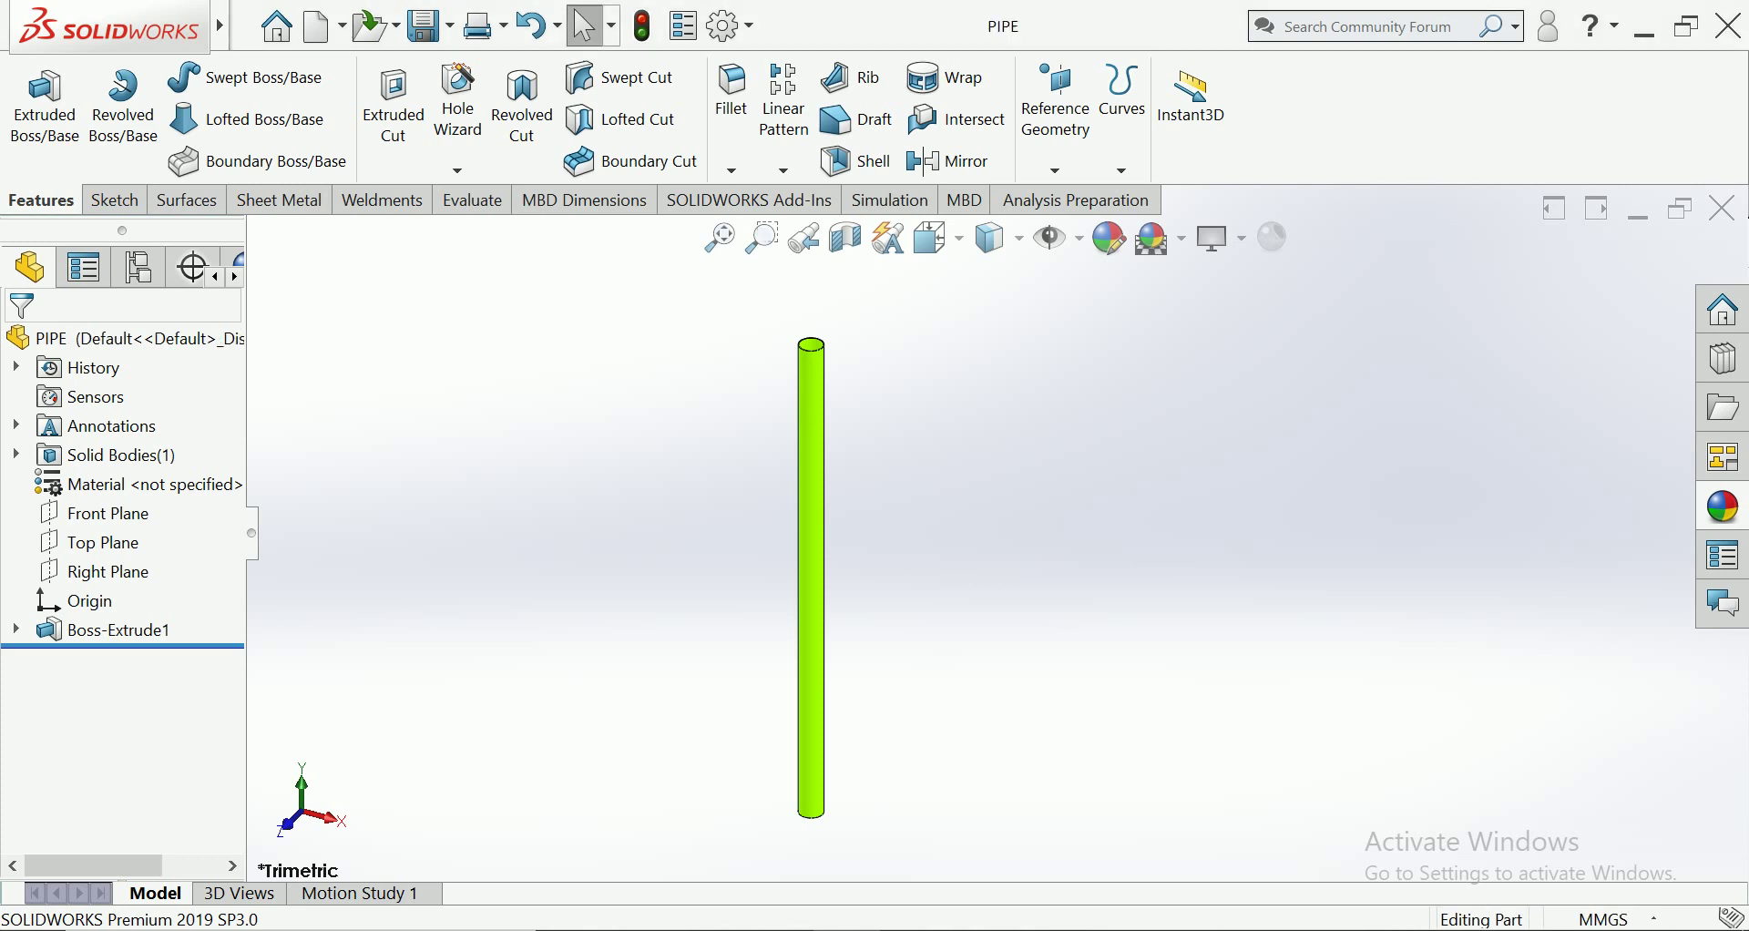
left_click(1722, 208)
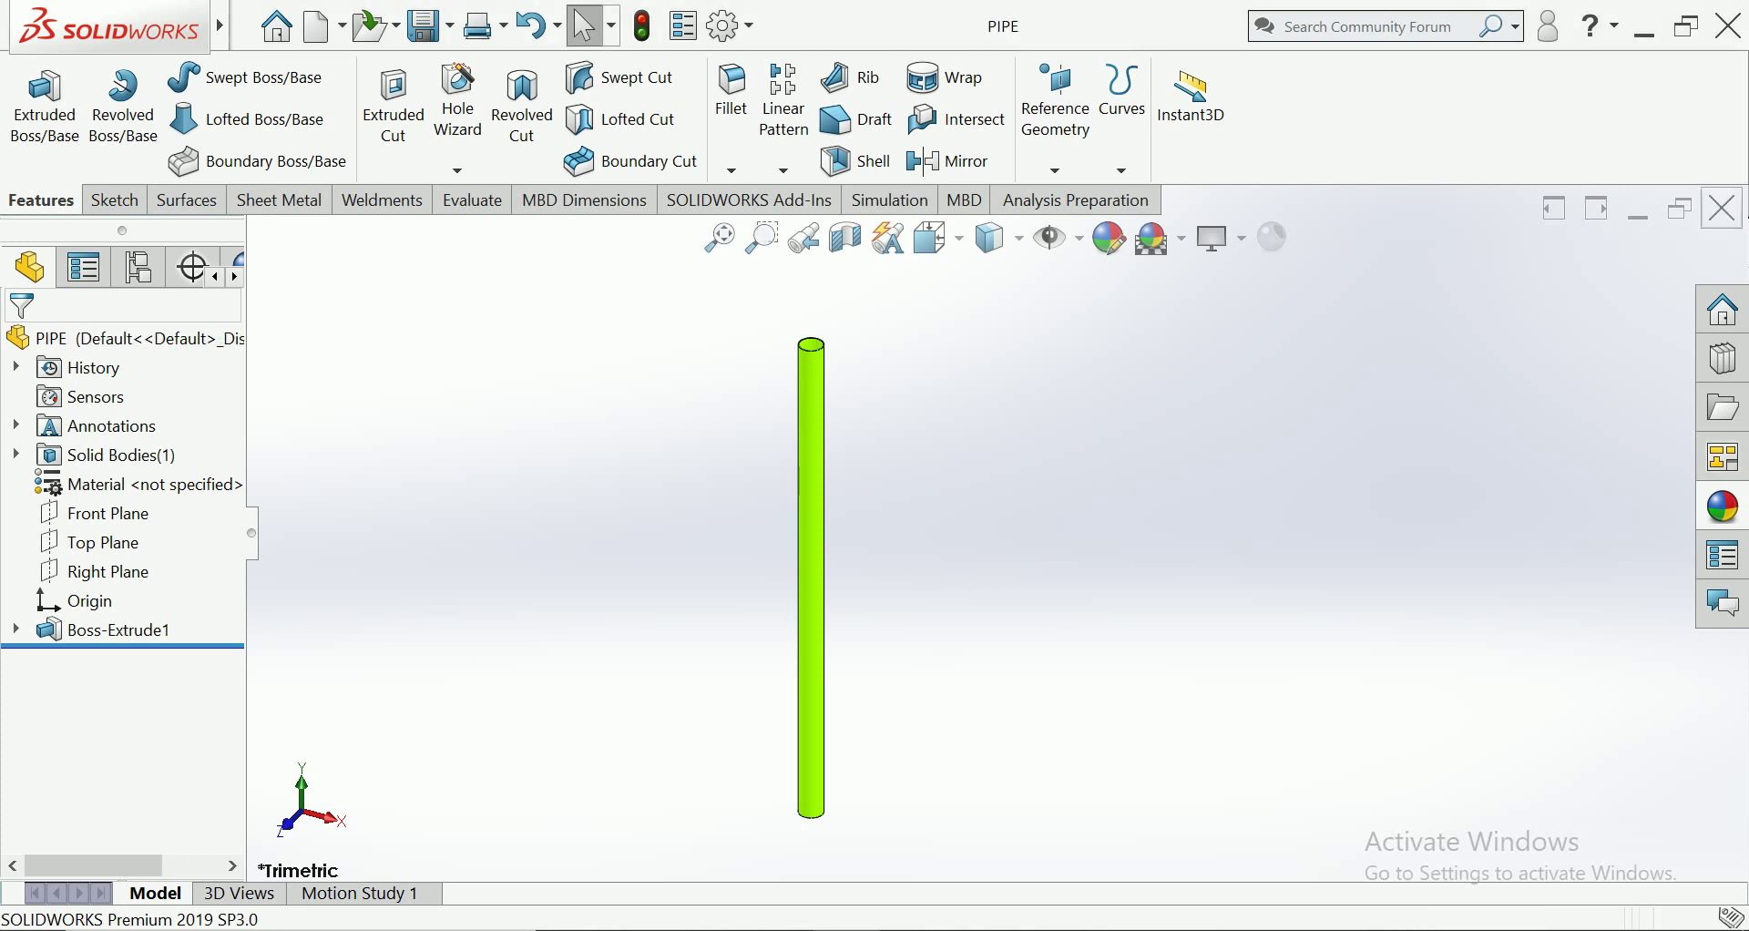
Create a new part and start a sketch on the Top Plane
key("ctrl+n")
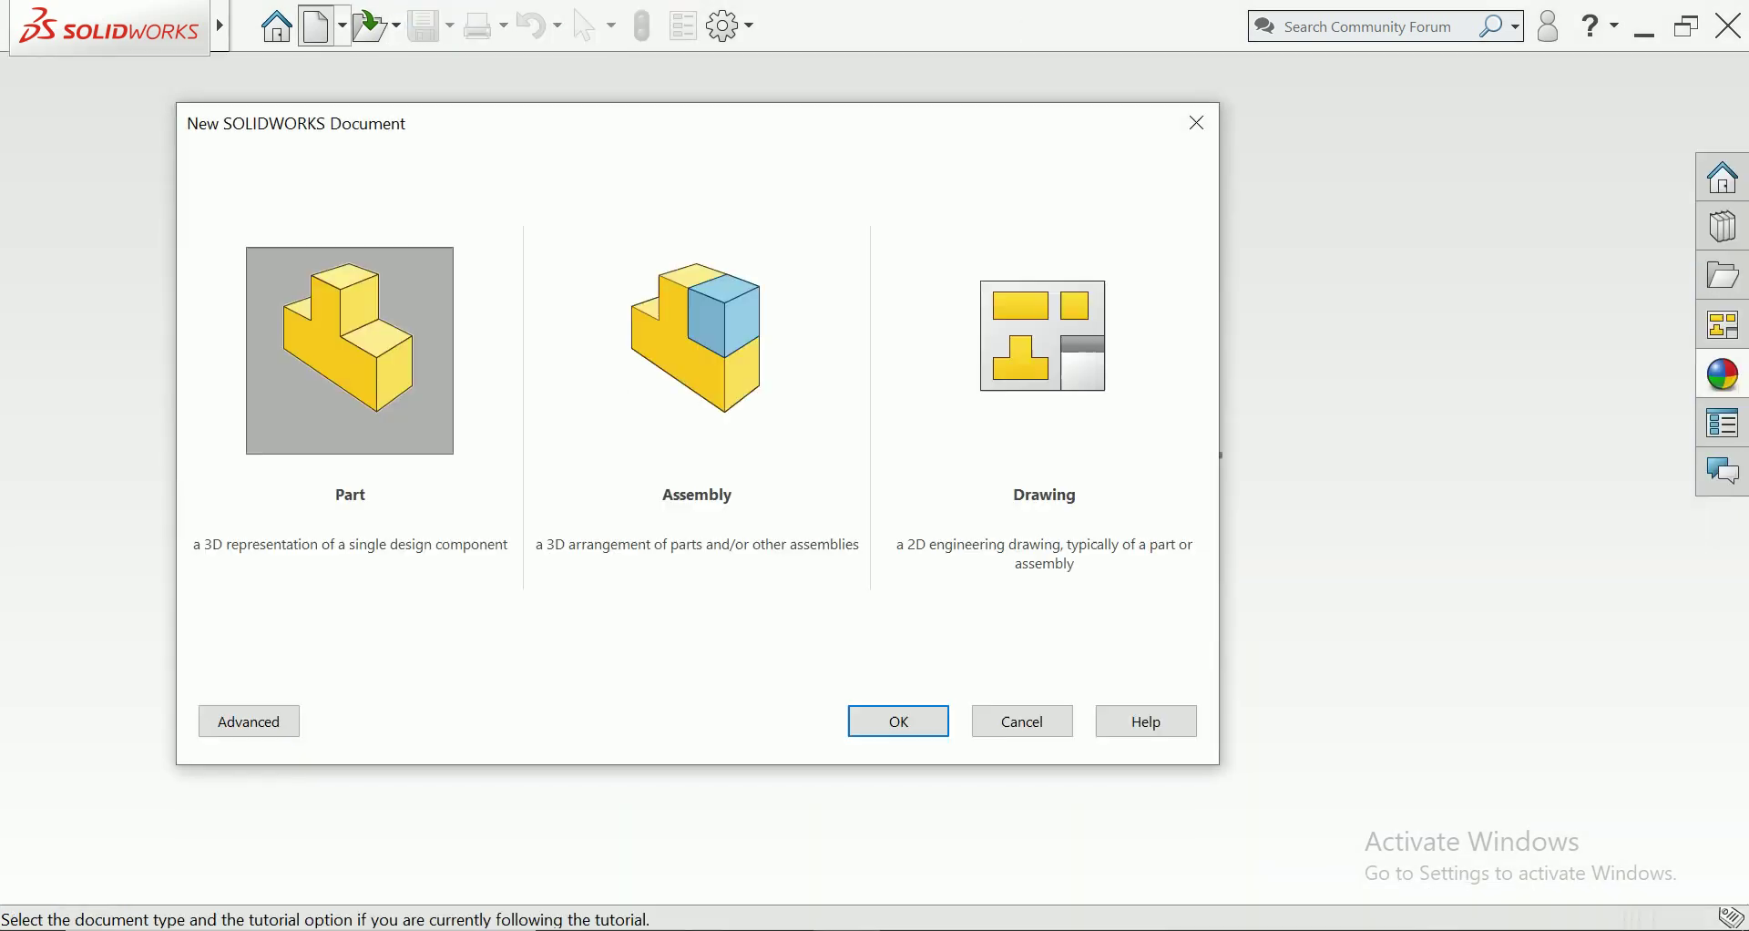
key("Return")
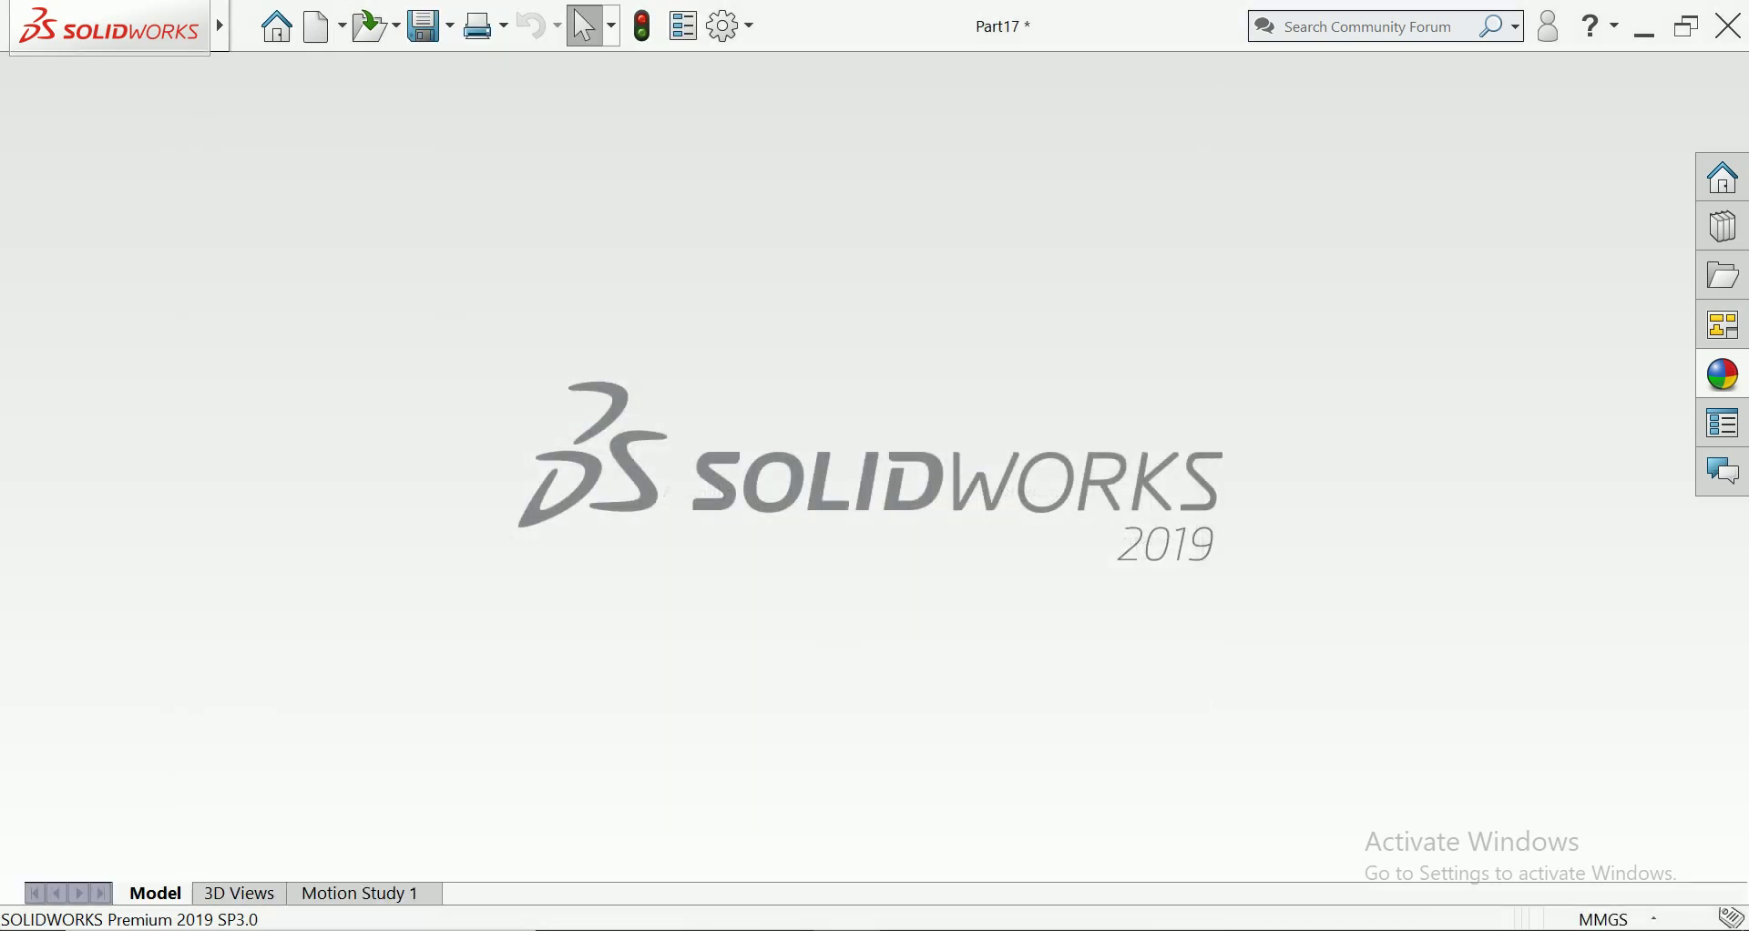
left_click(91, 513)
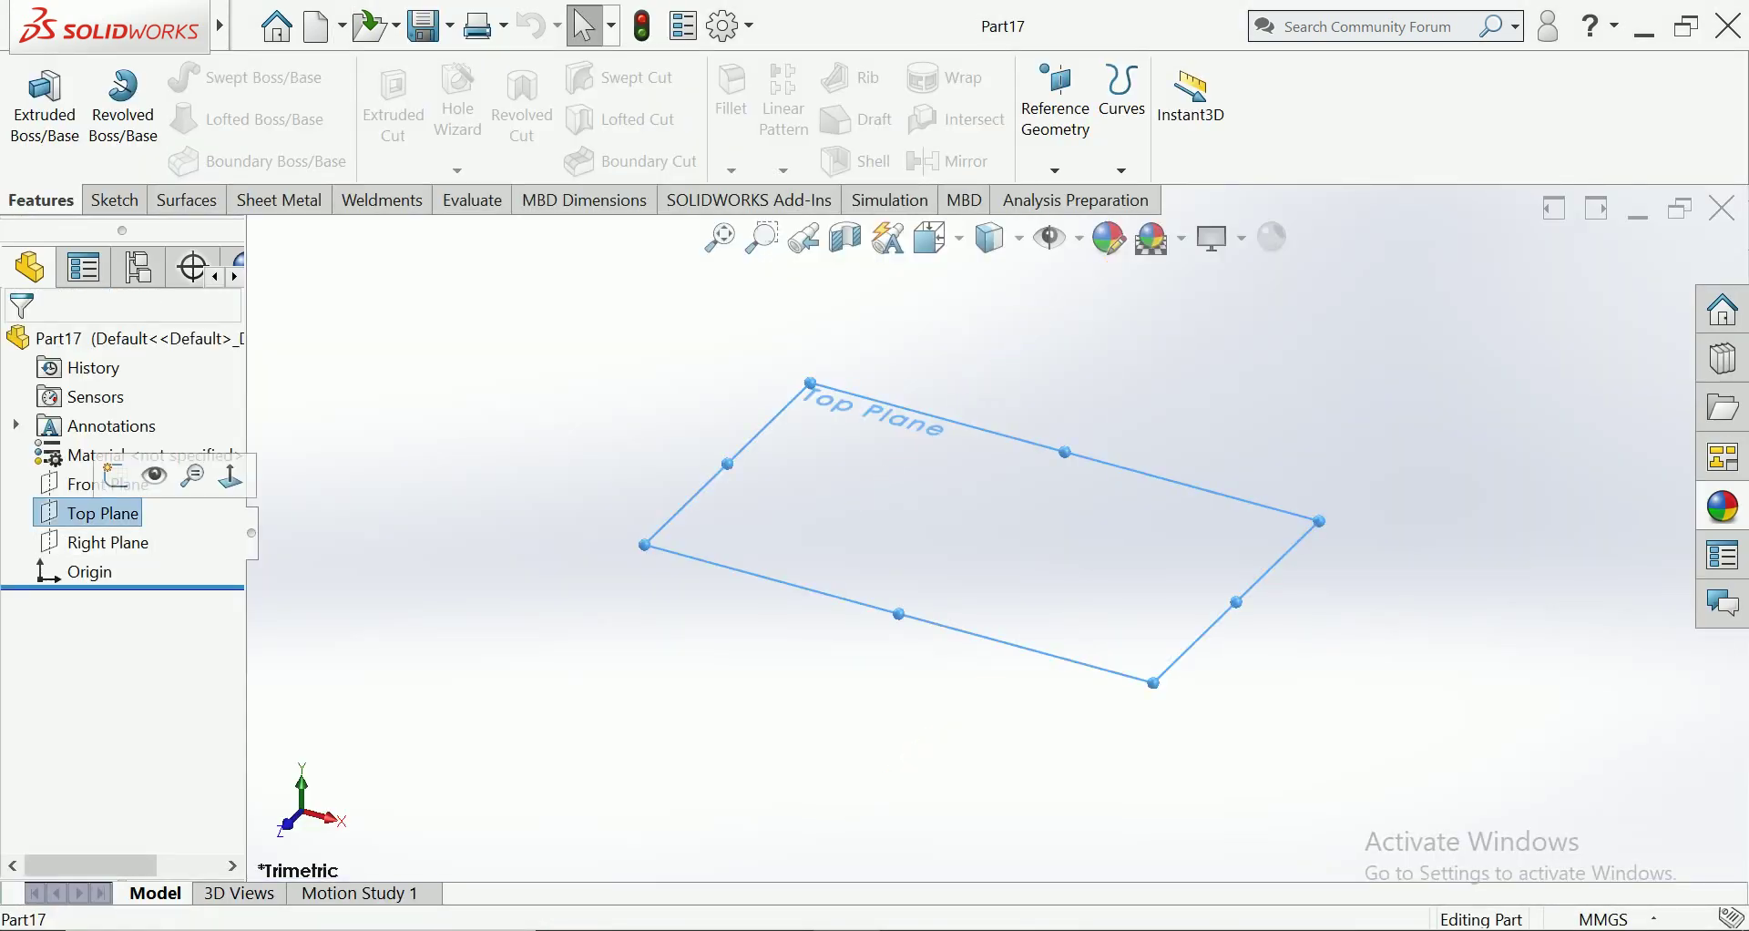
left_click(119, 469)
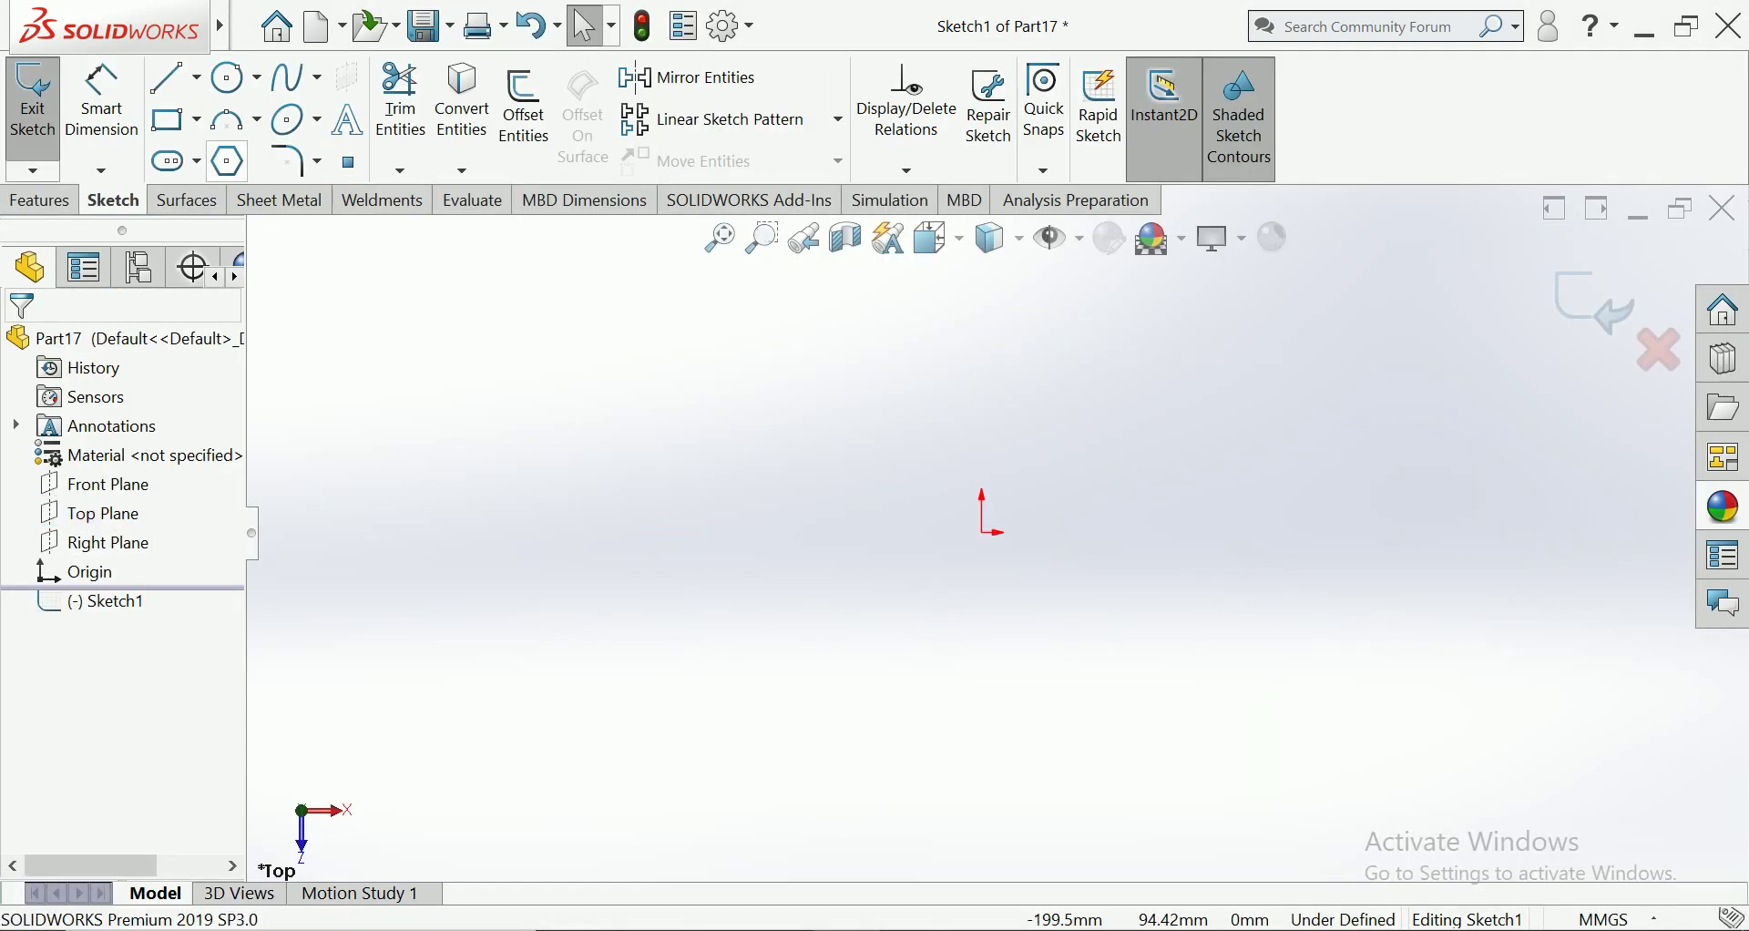
Draw a center rectangle anchored at the origin
left_click(167, 120)
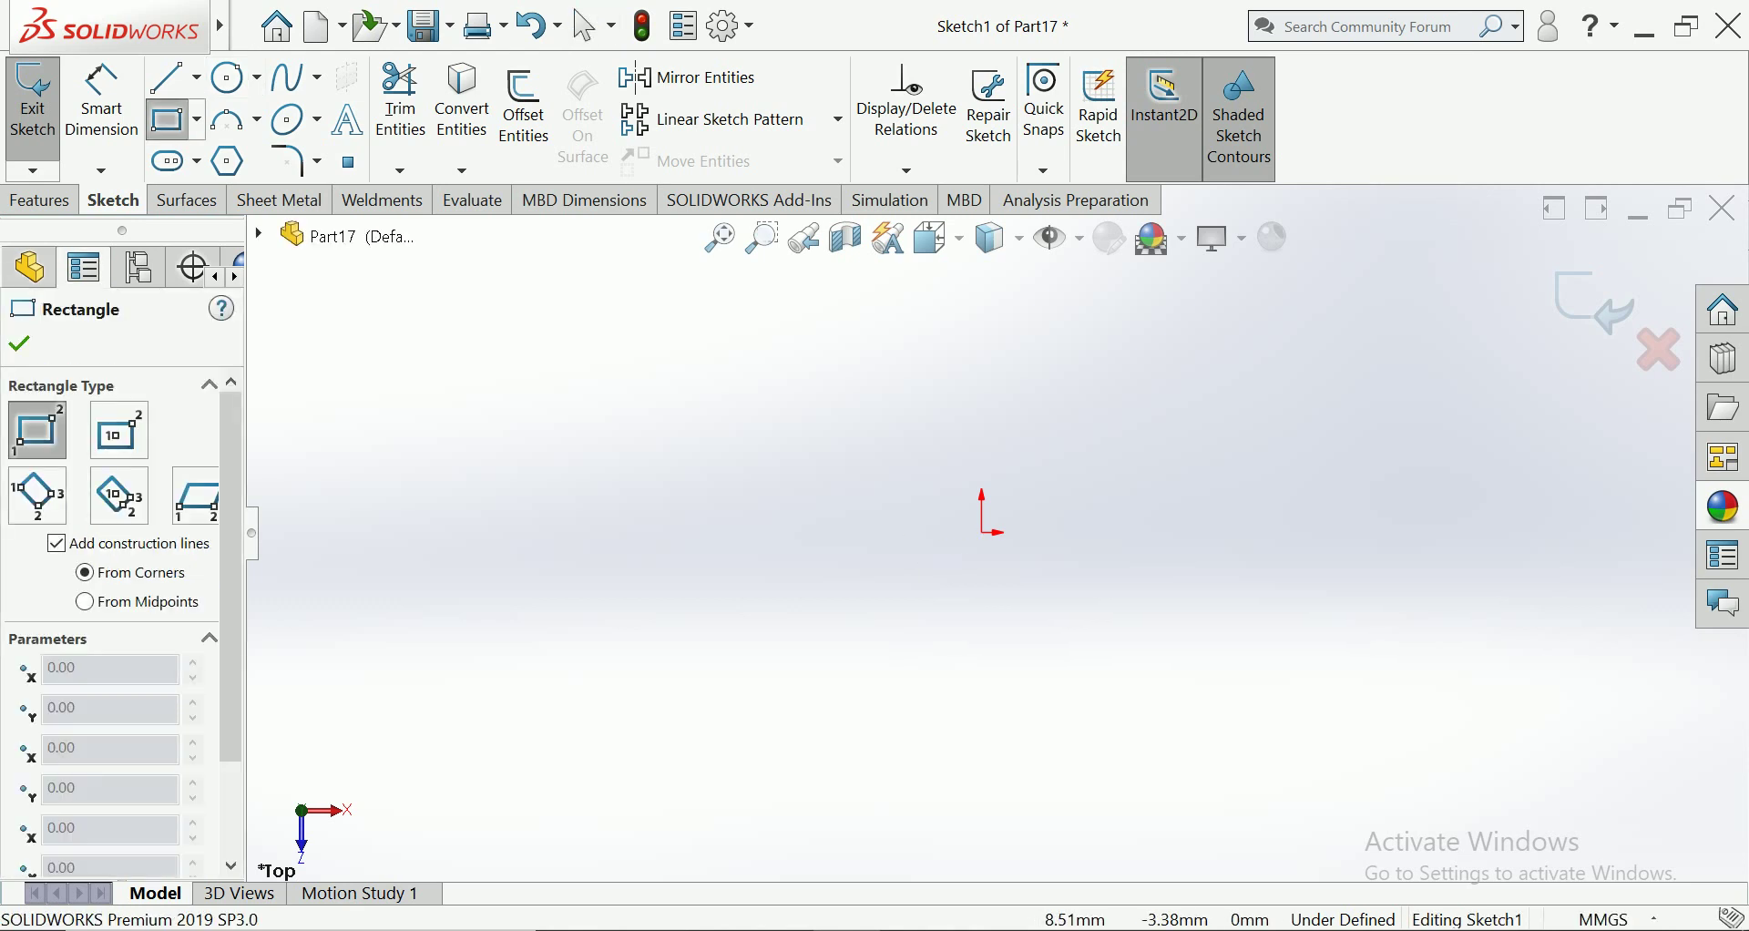
left_click(983, 533)
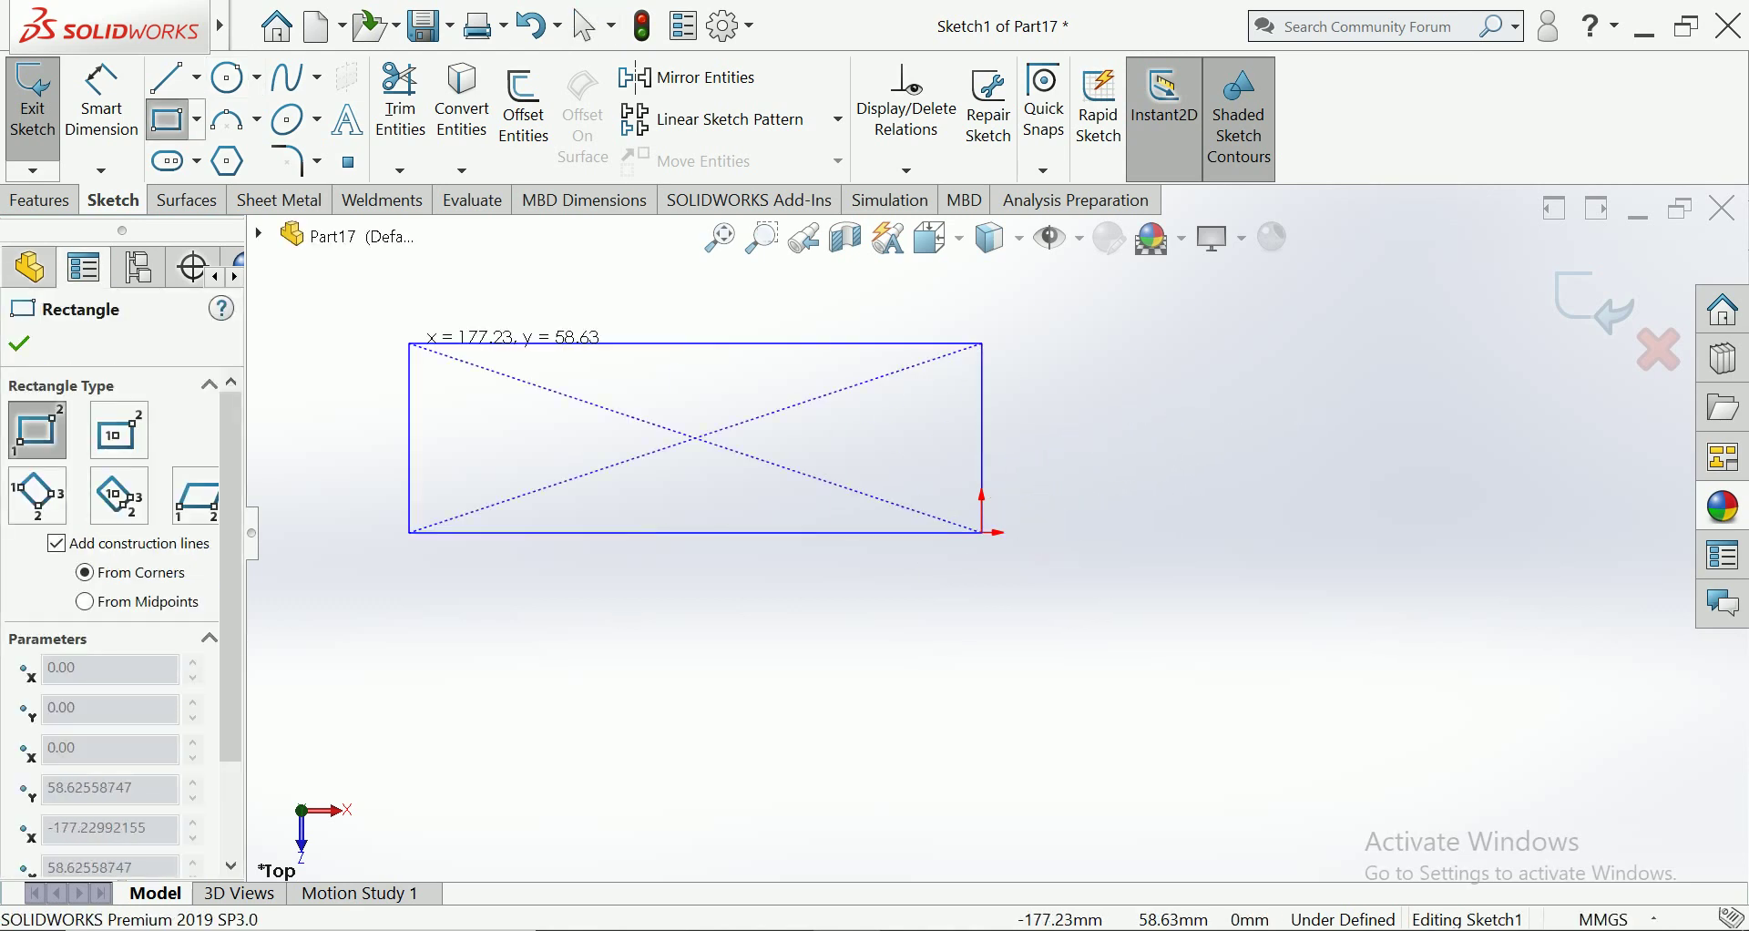
left_click(119, 430)
left_click(983, 533)
left_click(1300, 322)
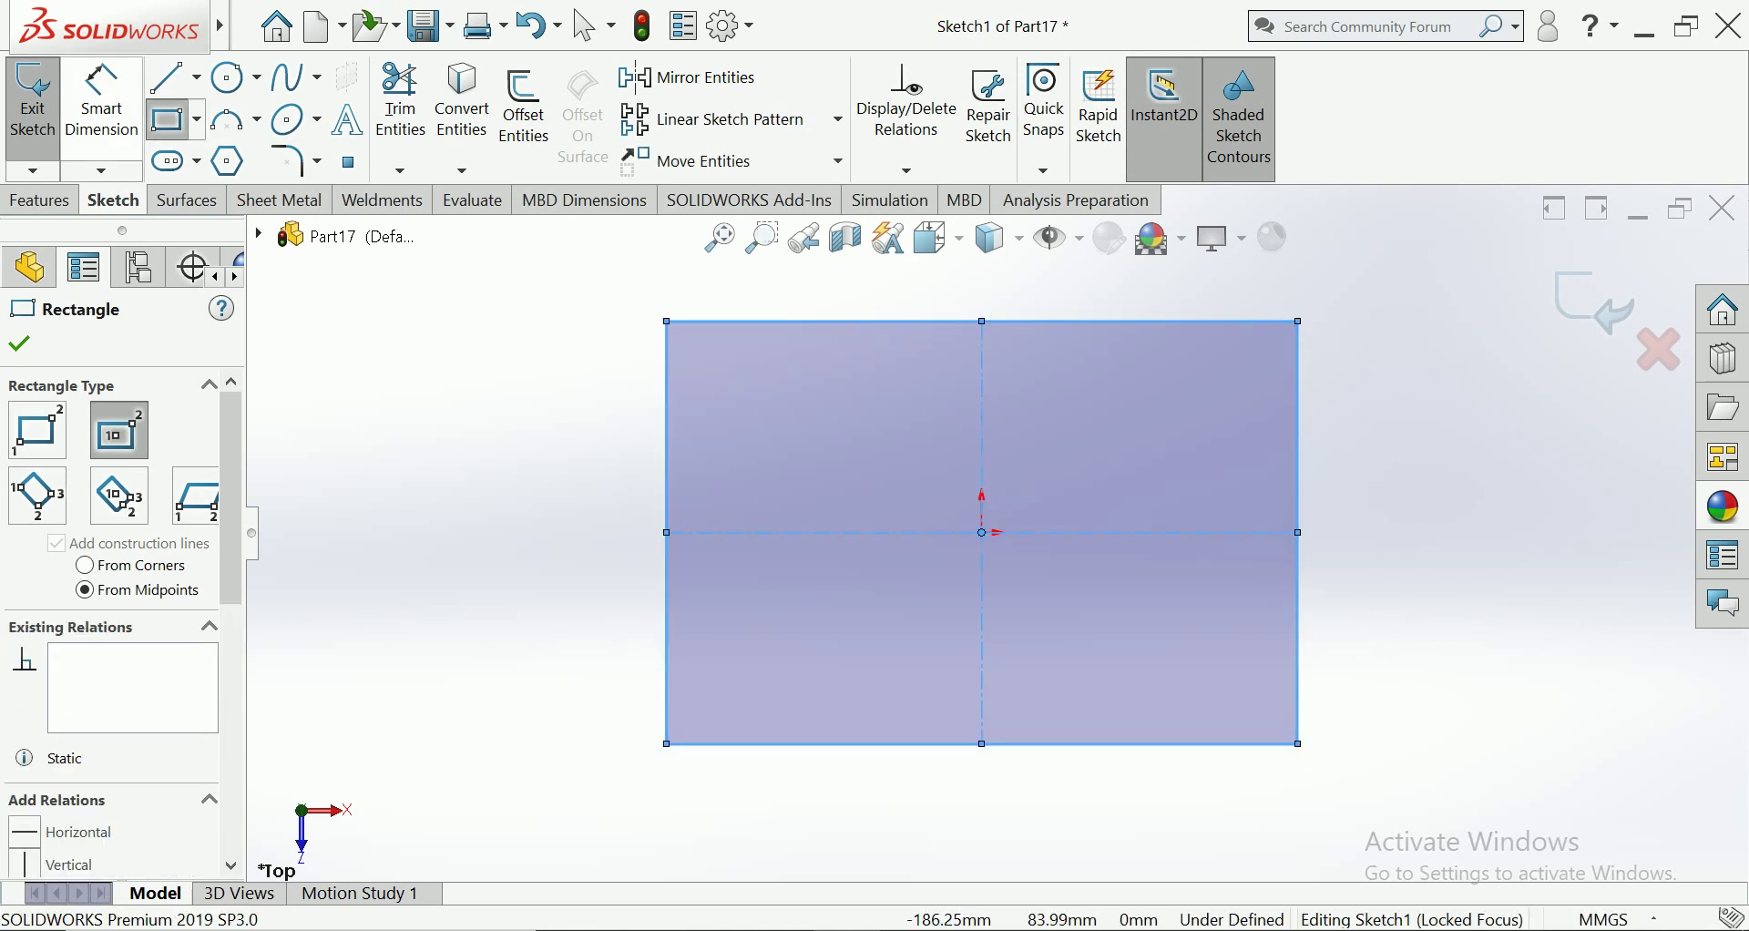
Dimension the rectangle's width and height to 850 mm each, then start an Extruded Boss/Base
left_click(101, 102)
left_click(963, 744)
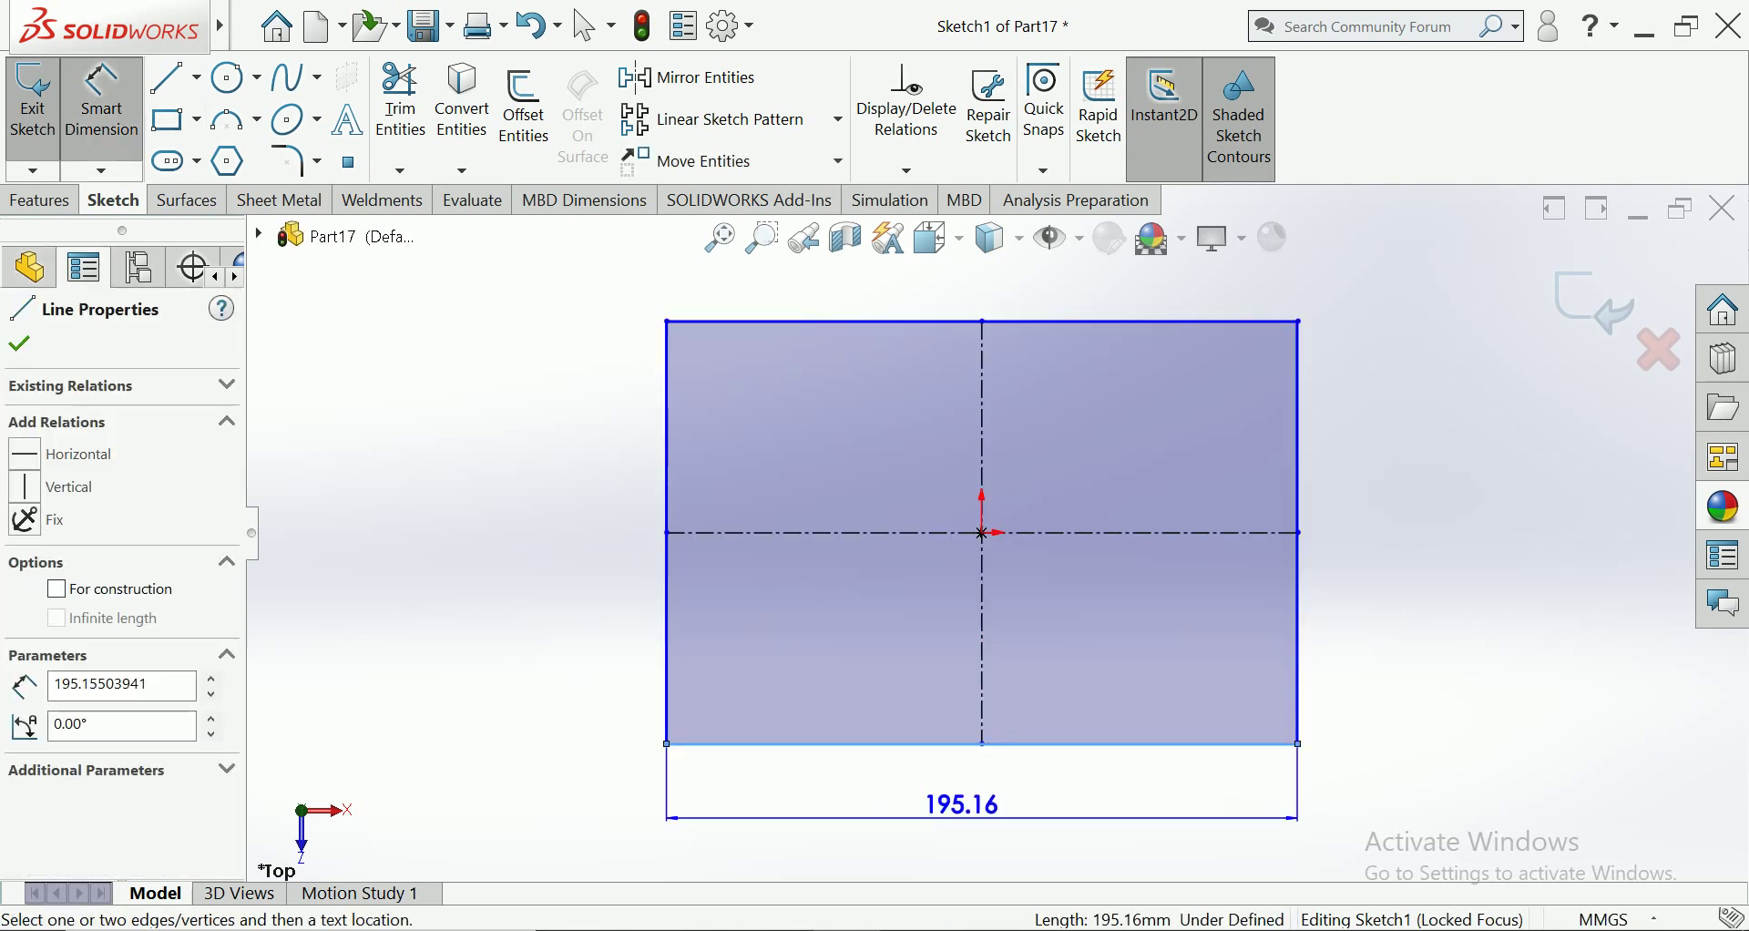
left_click(962, 806)
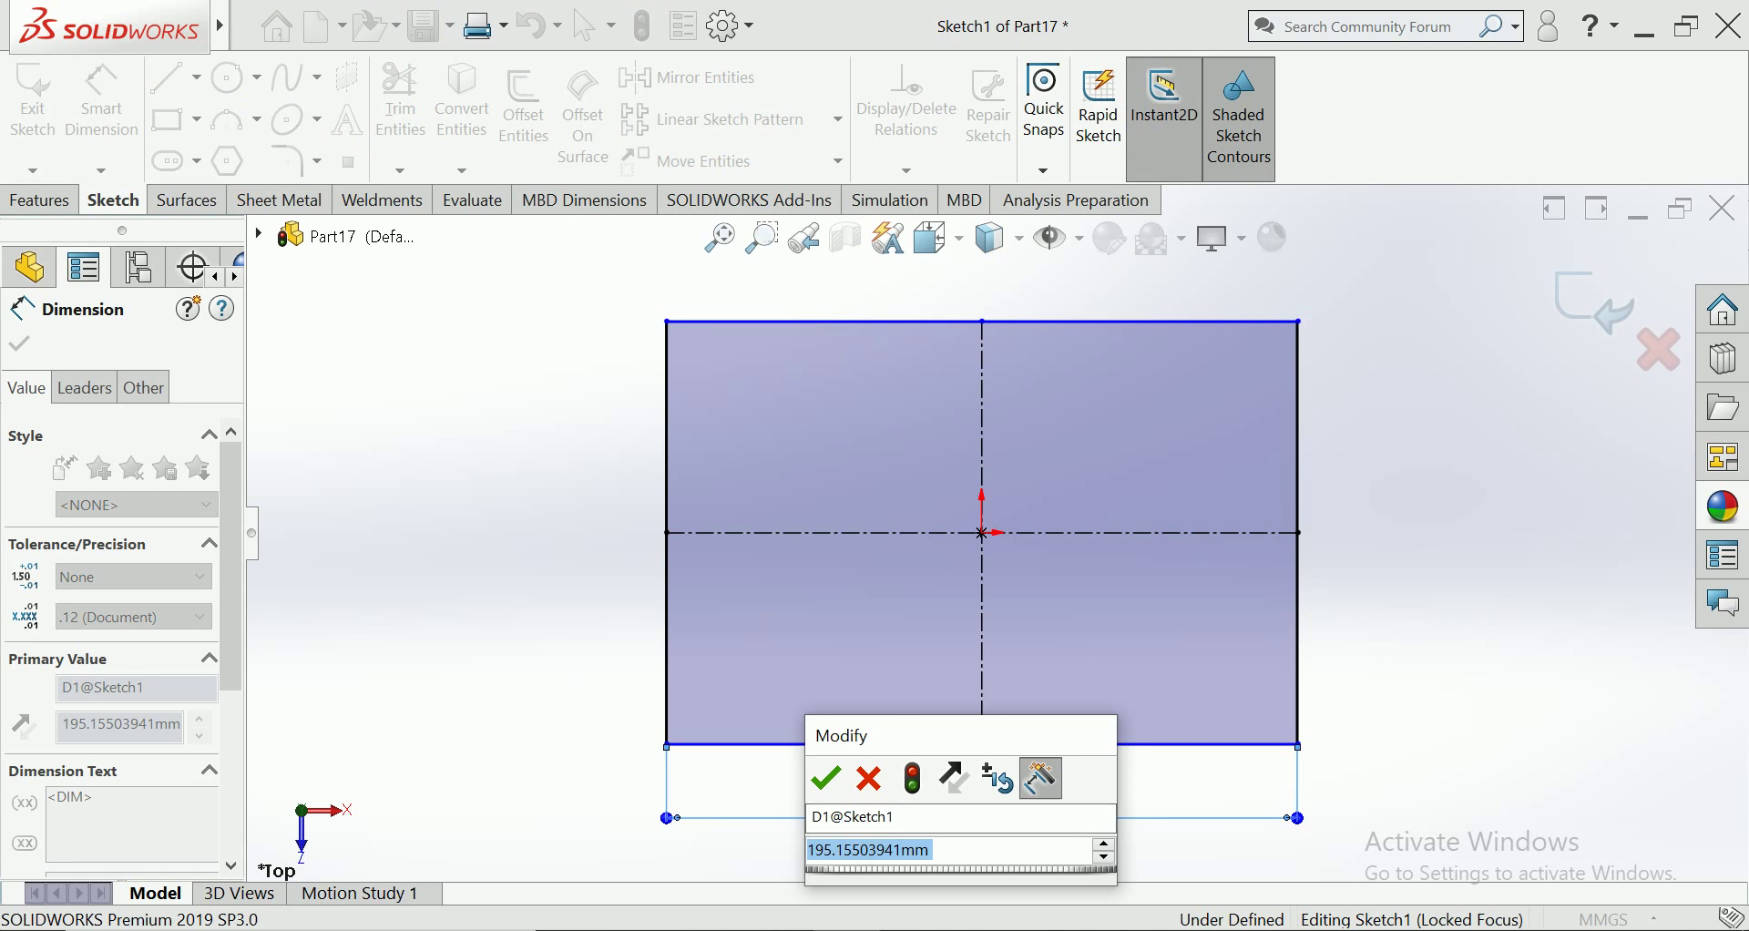
type("850")
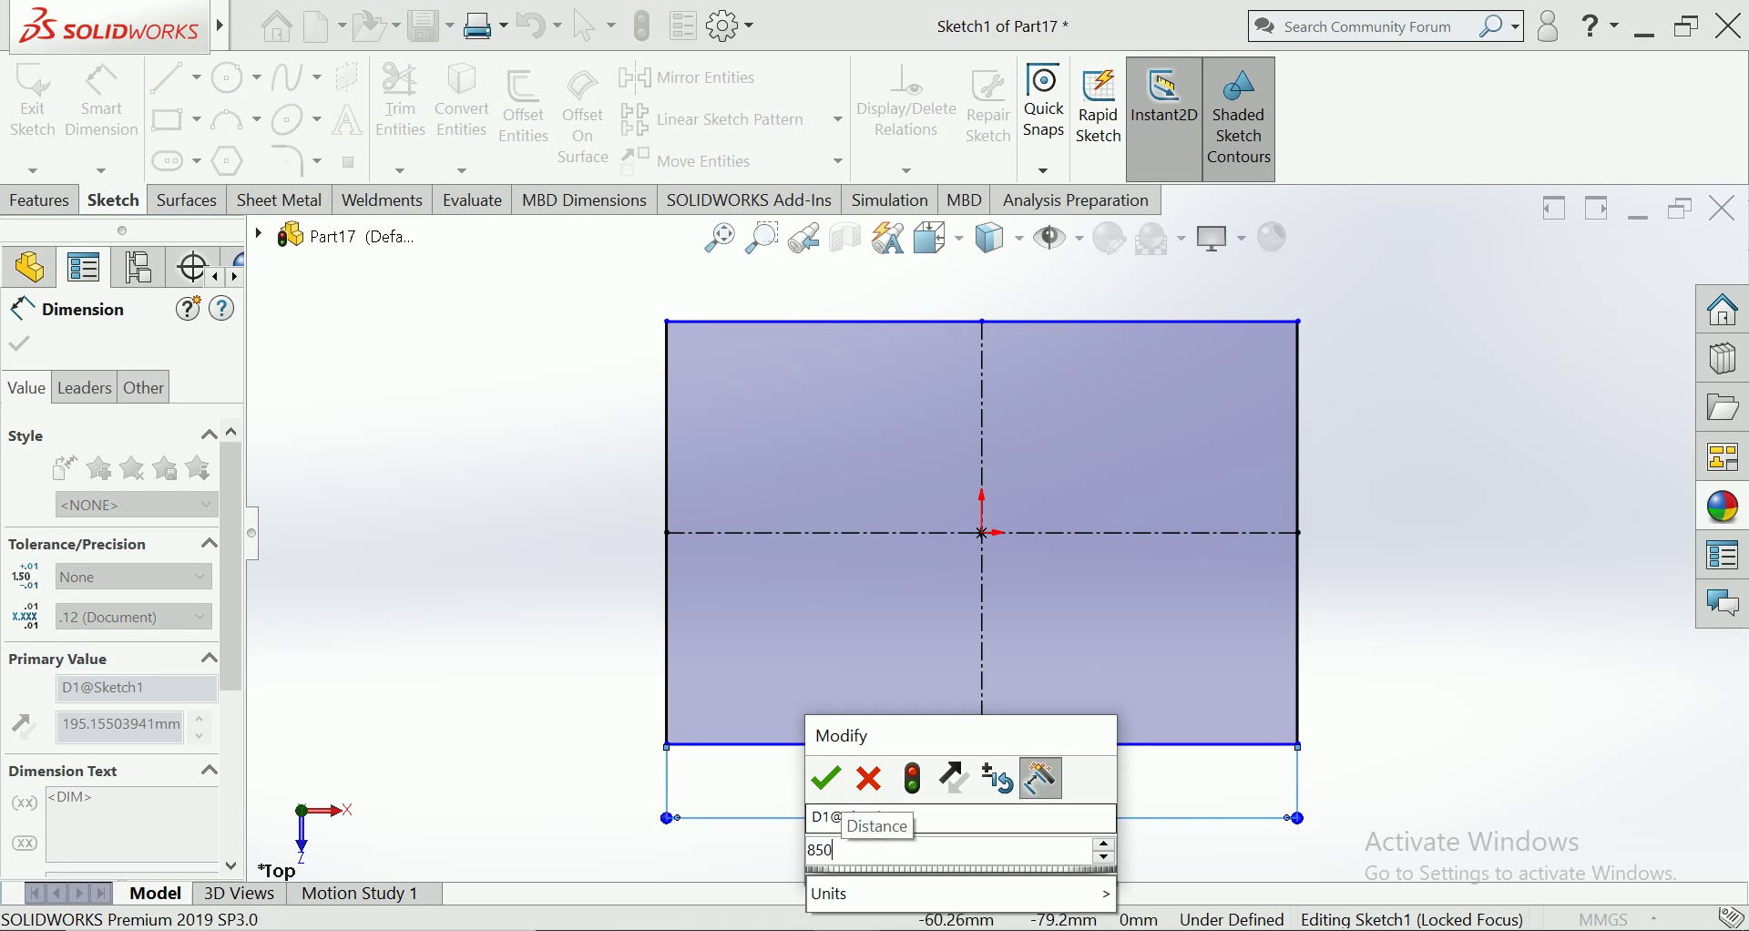
key("Return")
left_click(668, 565)
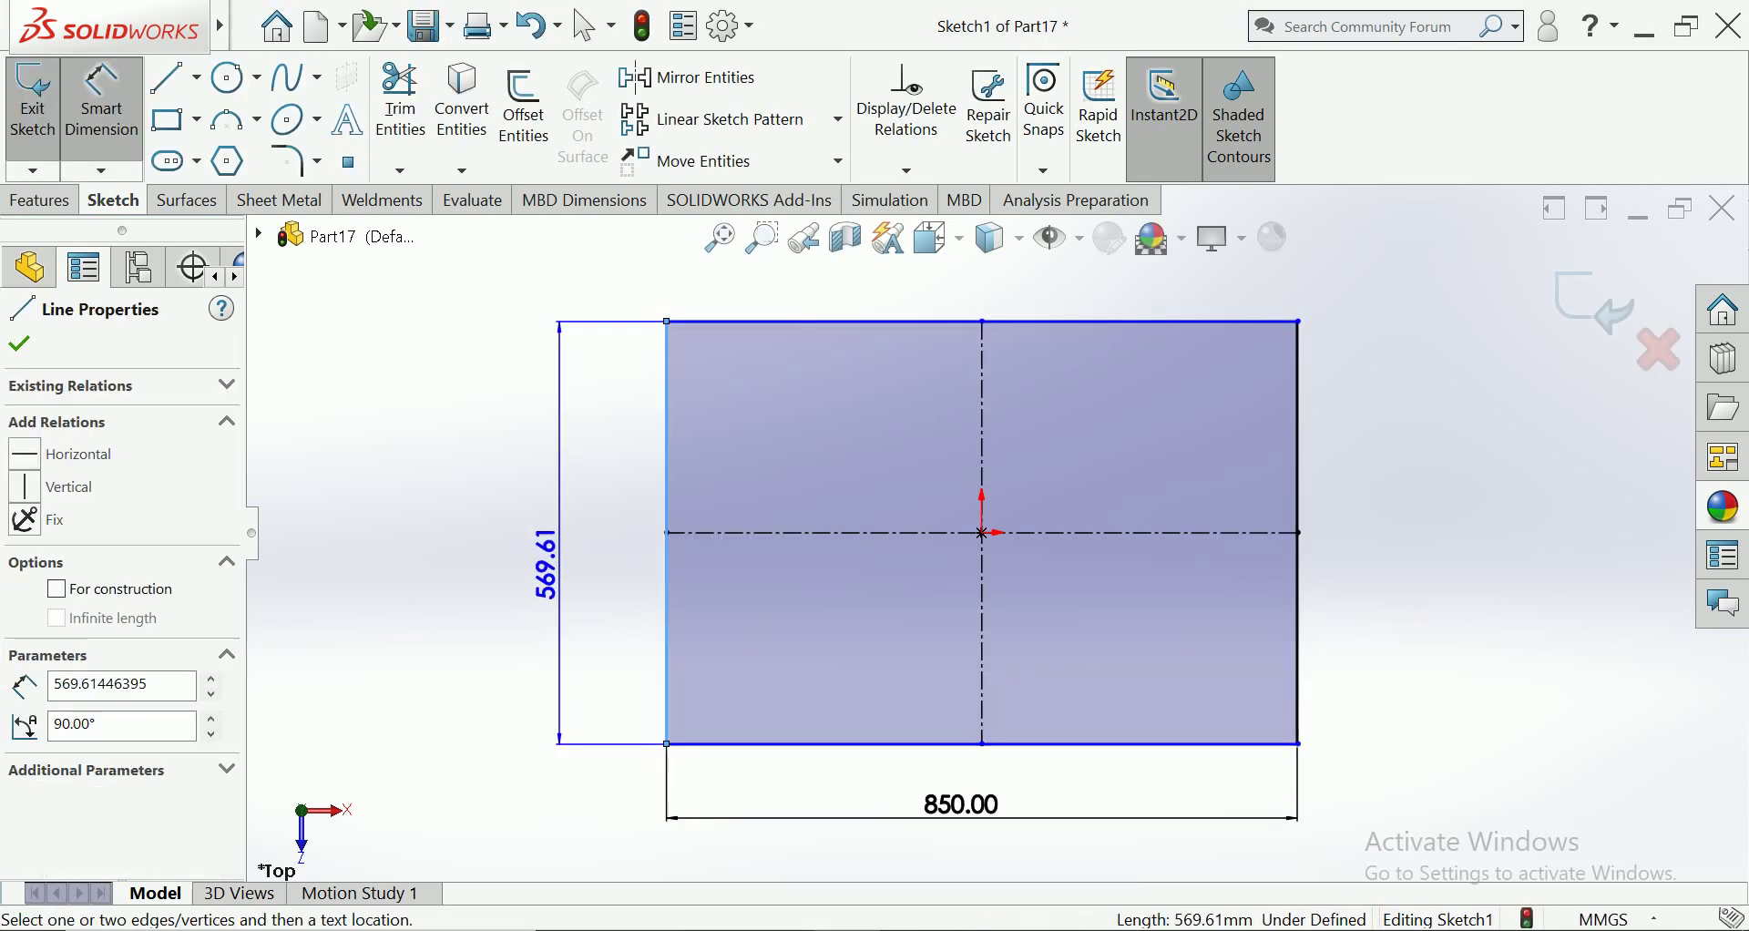
left_click(542, 572)
type("850")
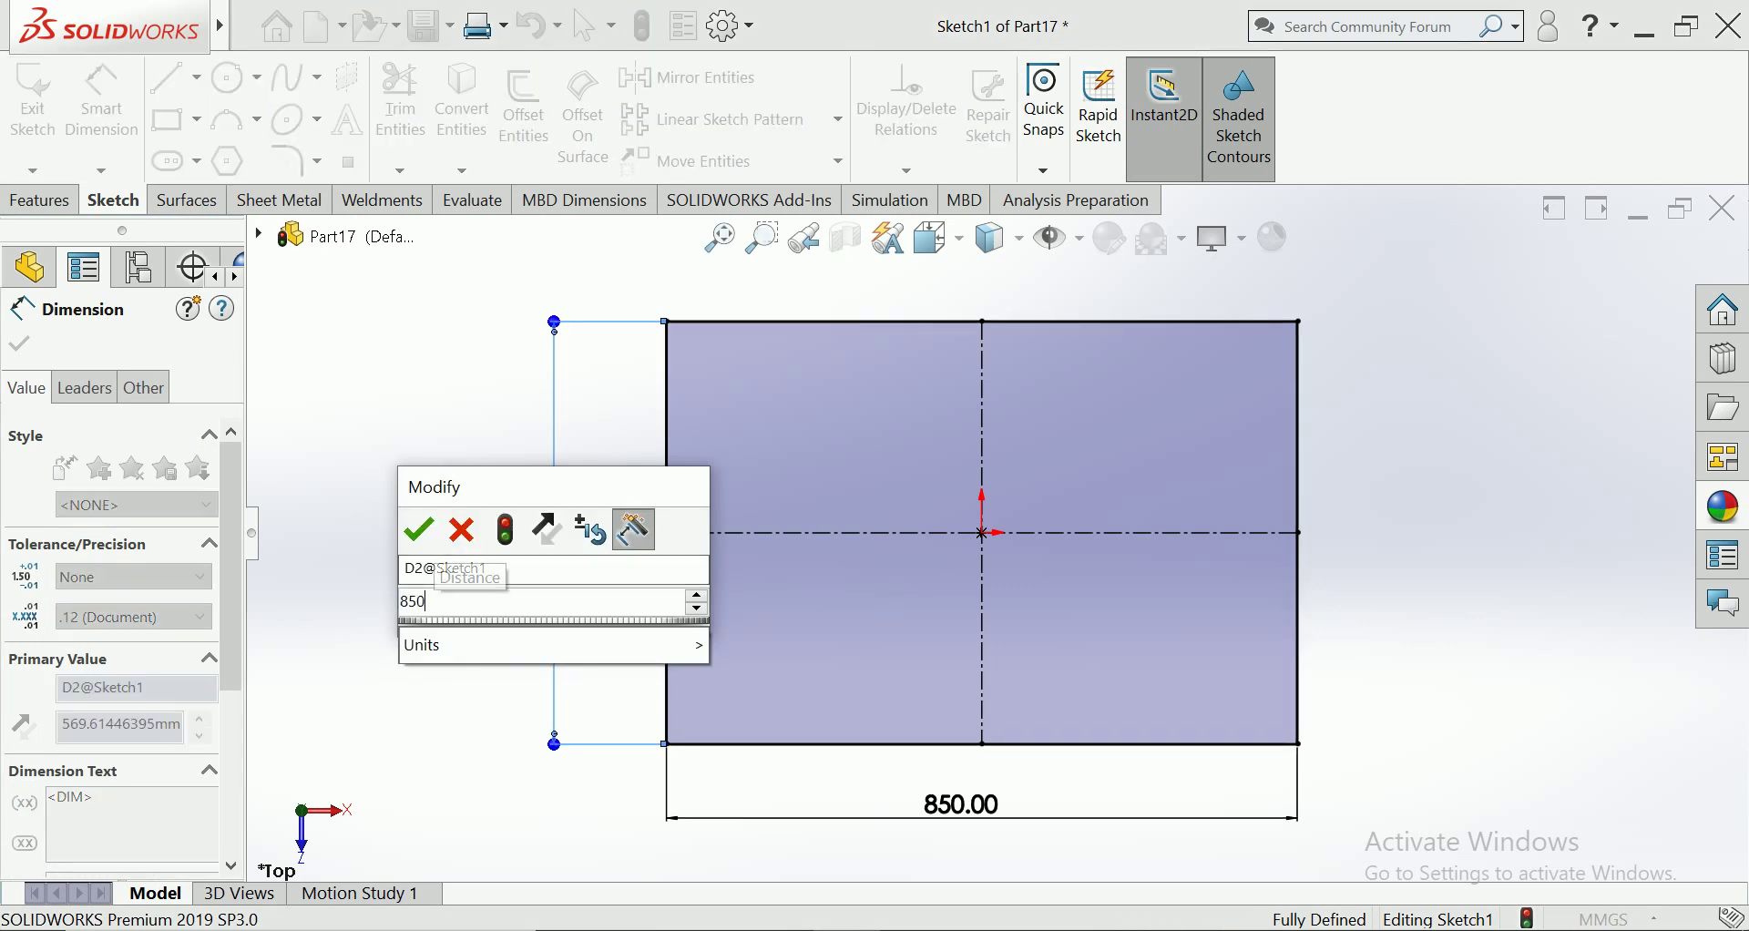
key("Return")
key("Escape")
key("f")
left_click(39, 200)
left_click(45, 105)
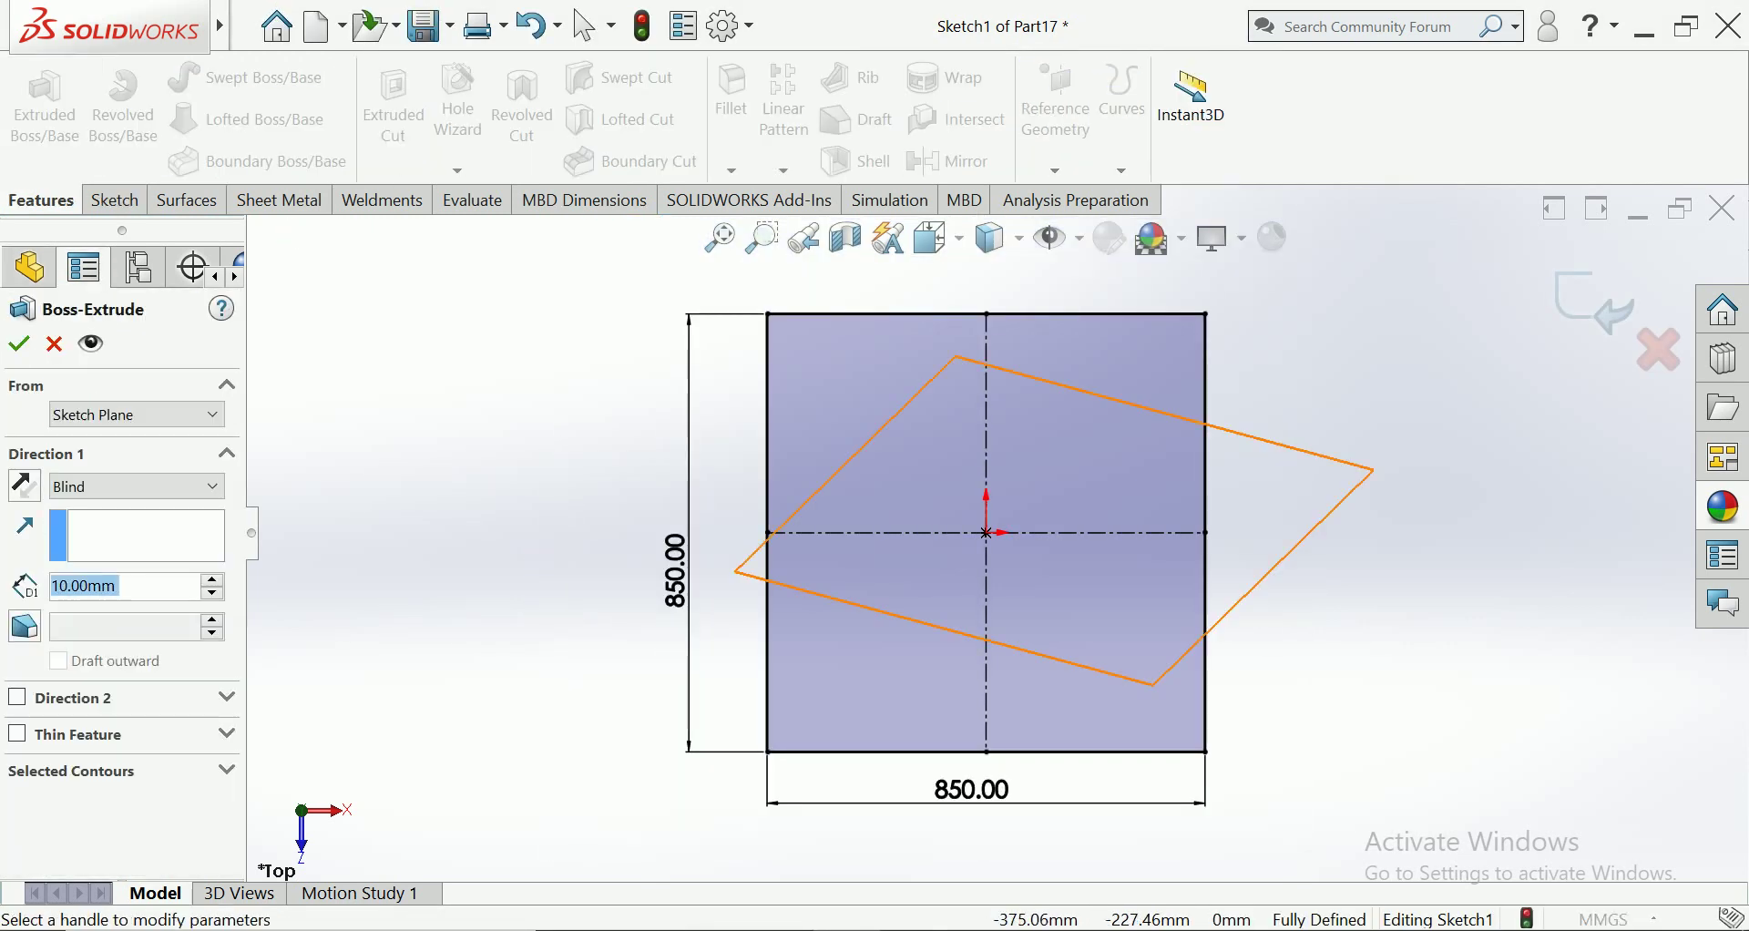
Extrude the 850 mm square 160 mm into a solid block and select its top face
left_click_drag(1054, 499, 1054, 419)
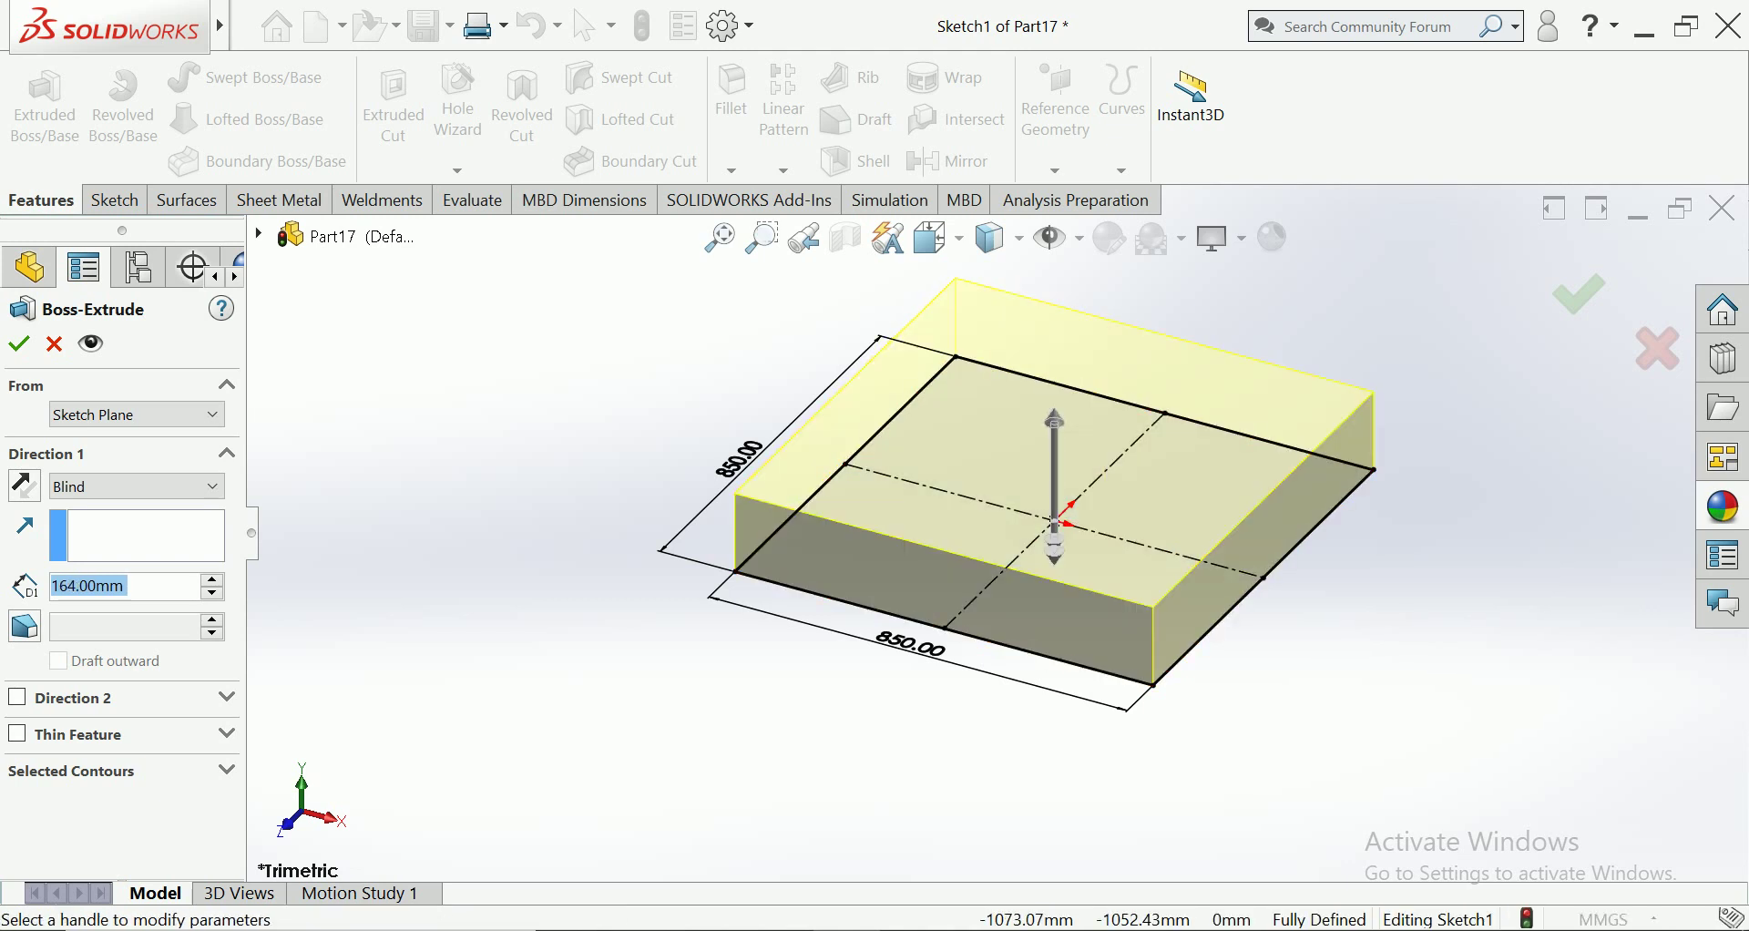
type("160")
key("Return")
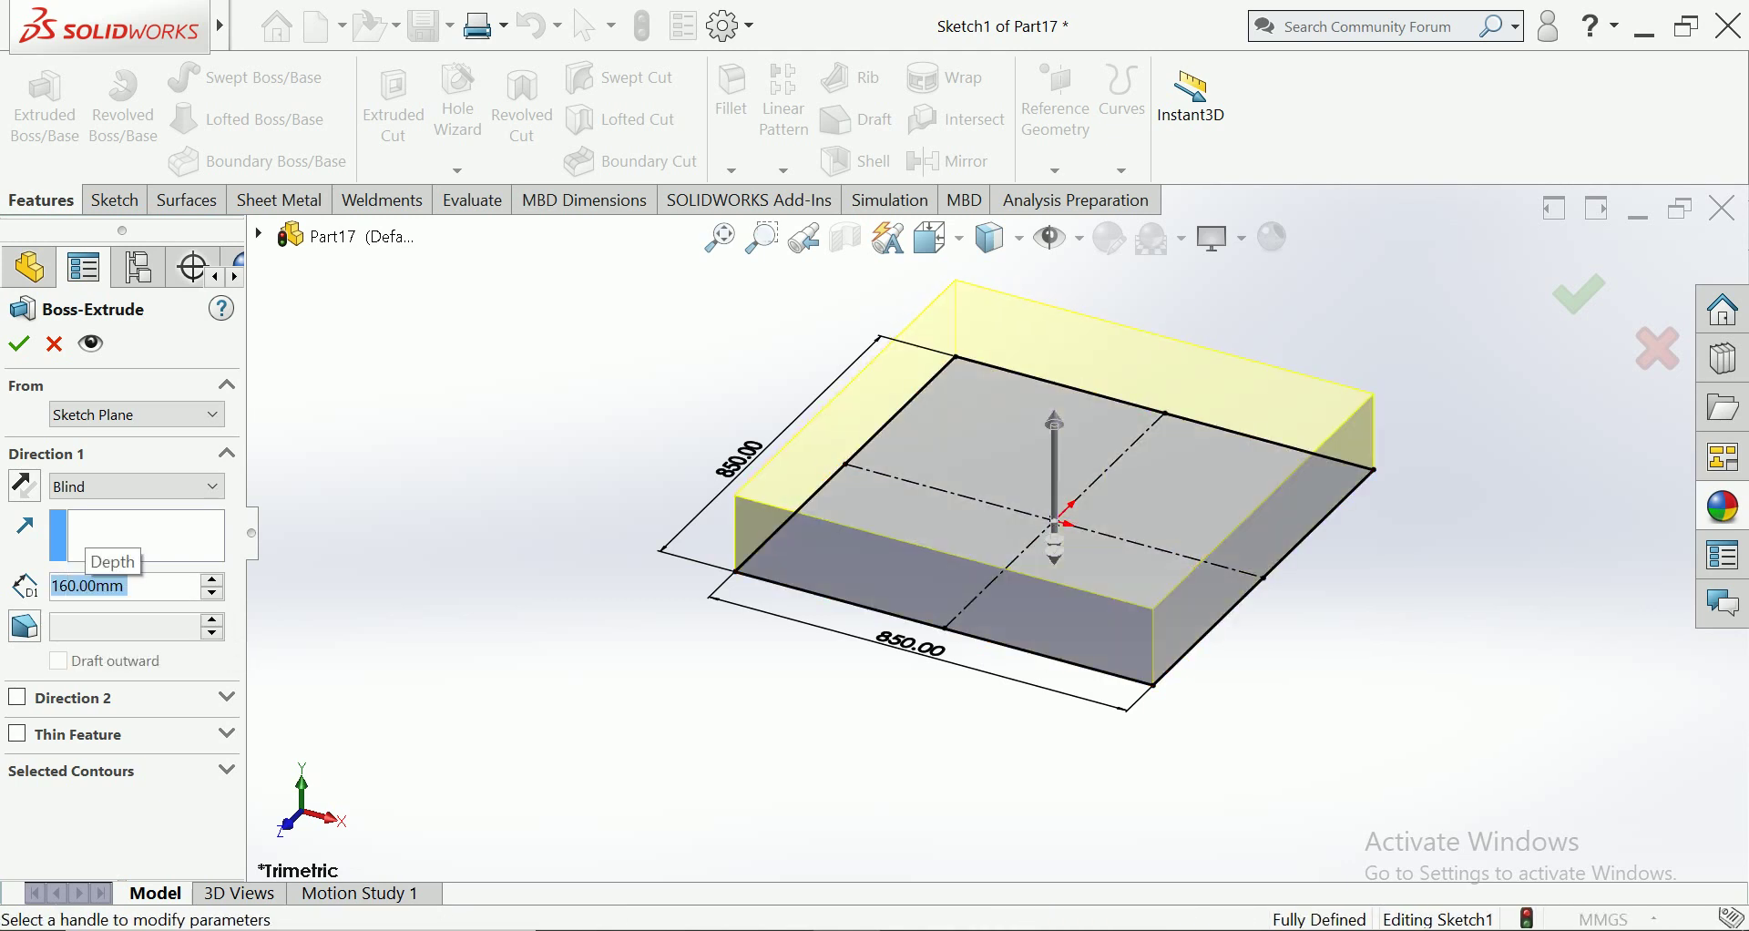
left_click(18, 344)
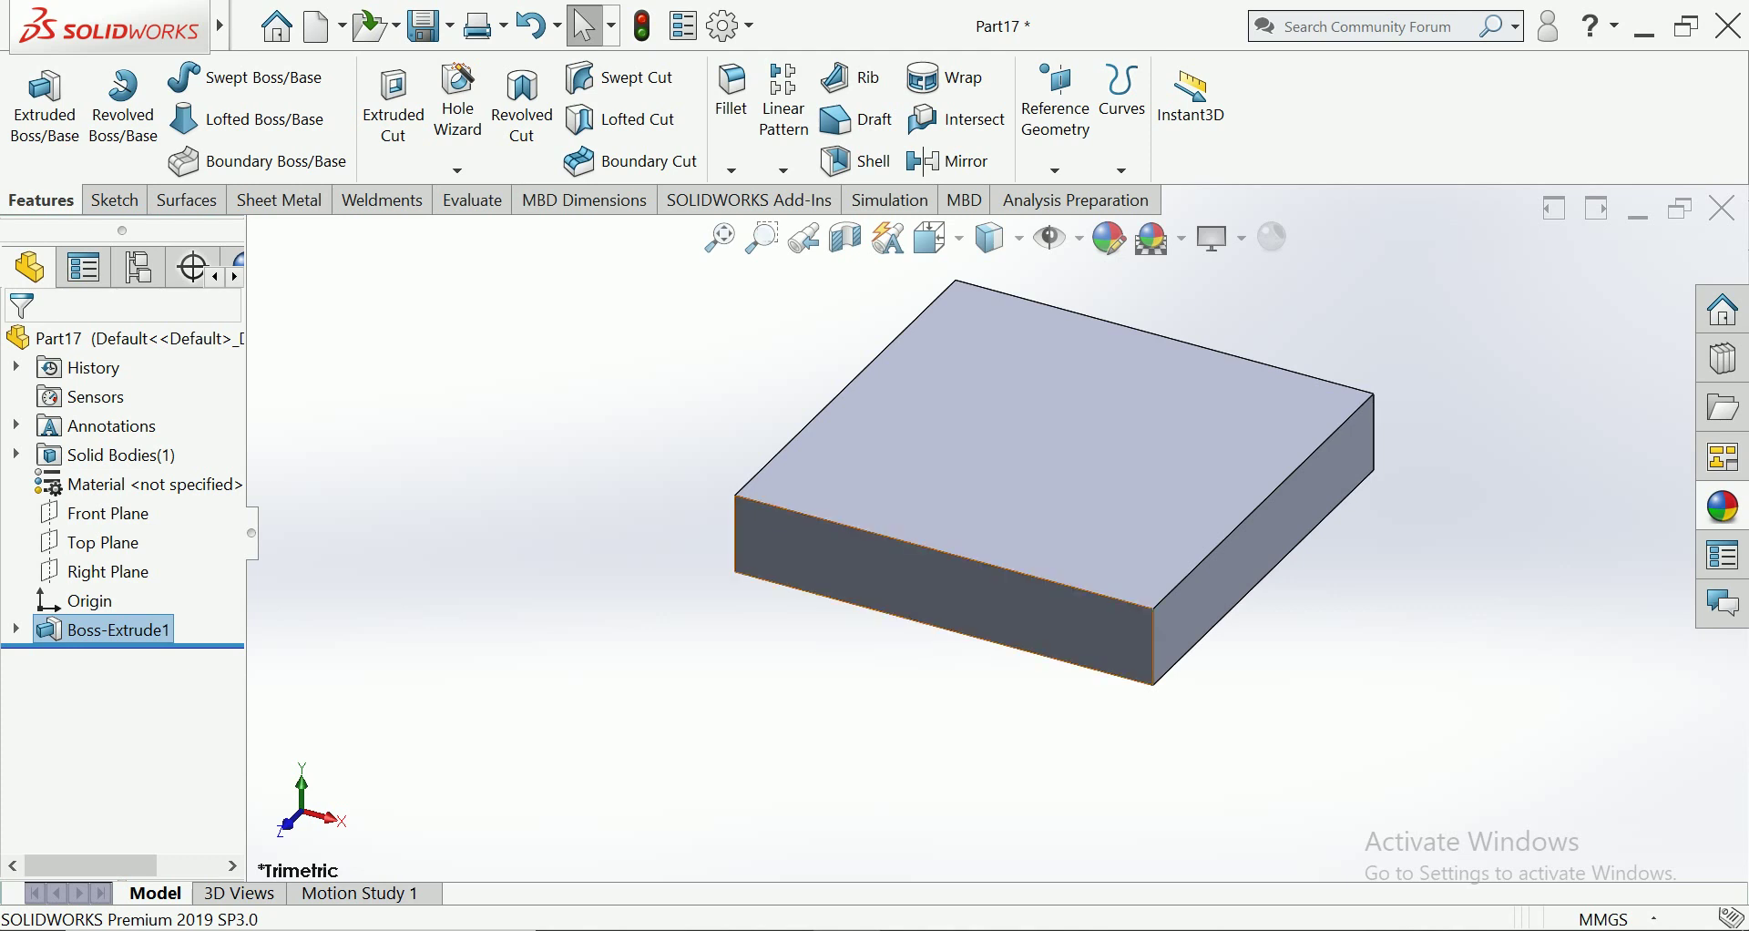
left_click(1080, 429)
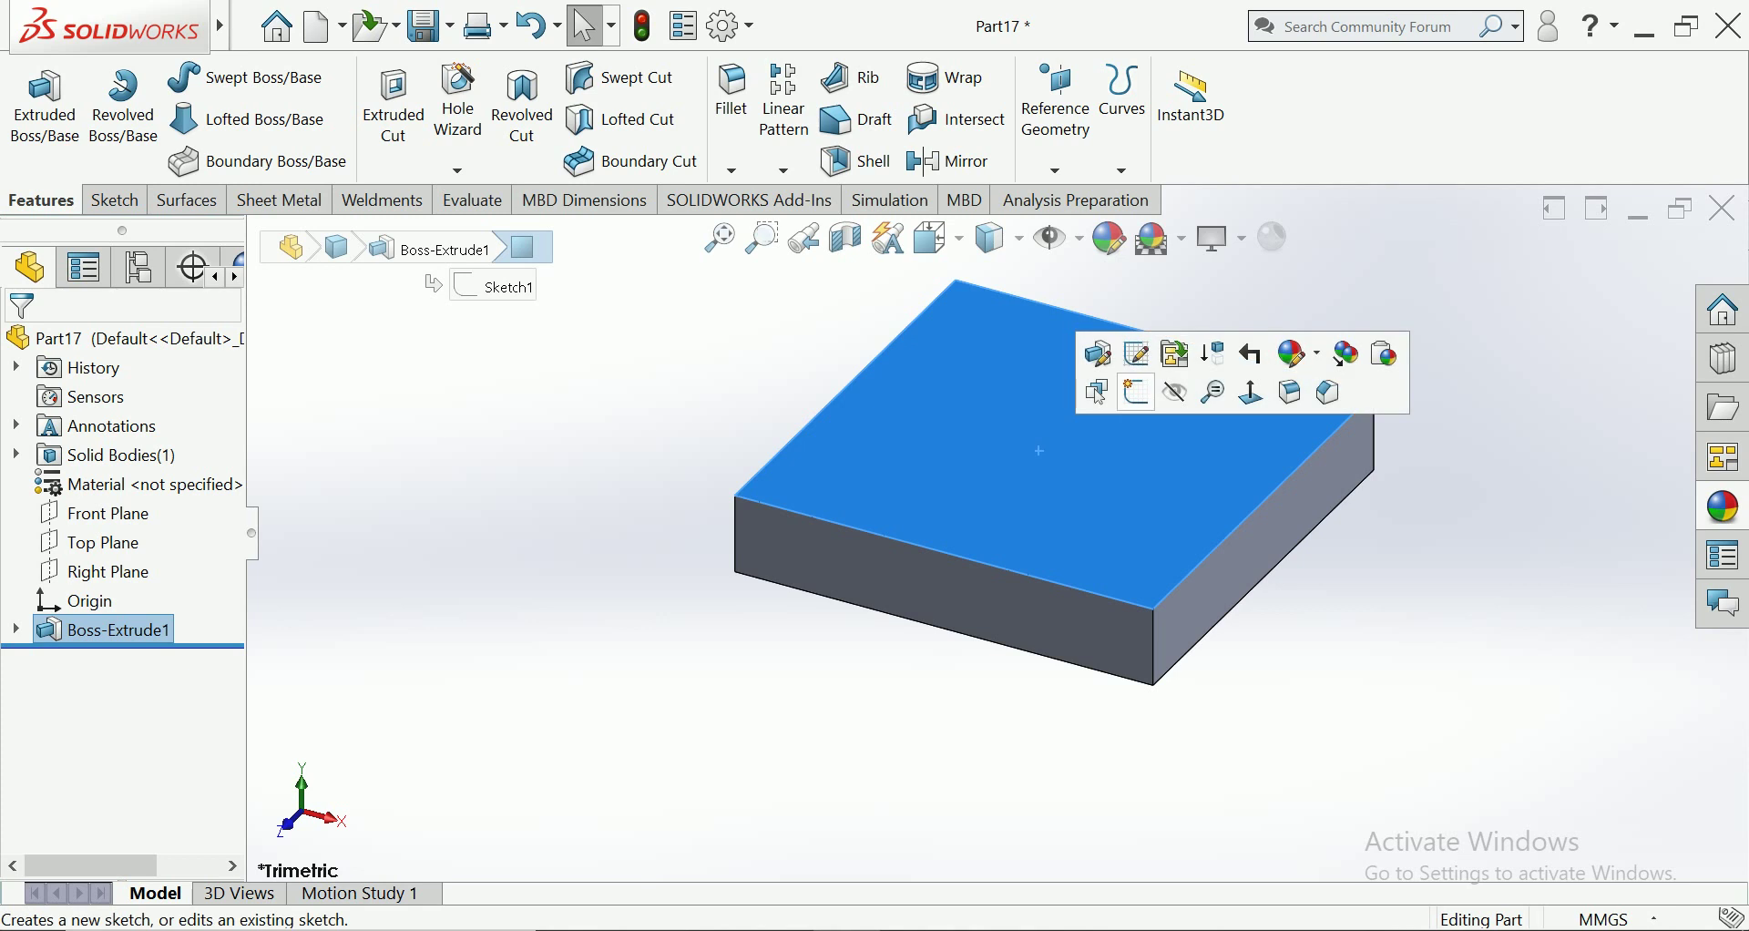
Sketch a center rectangle at the origin on the block's top face
left_click(1137, 394)
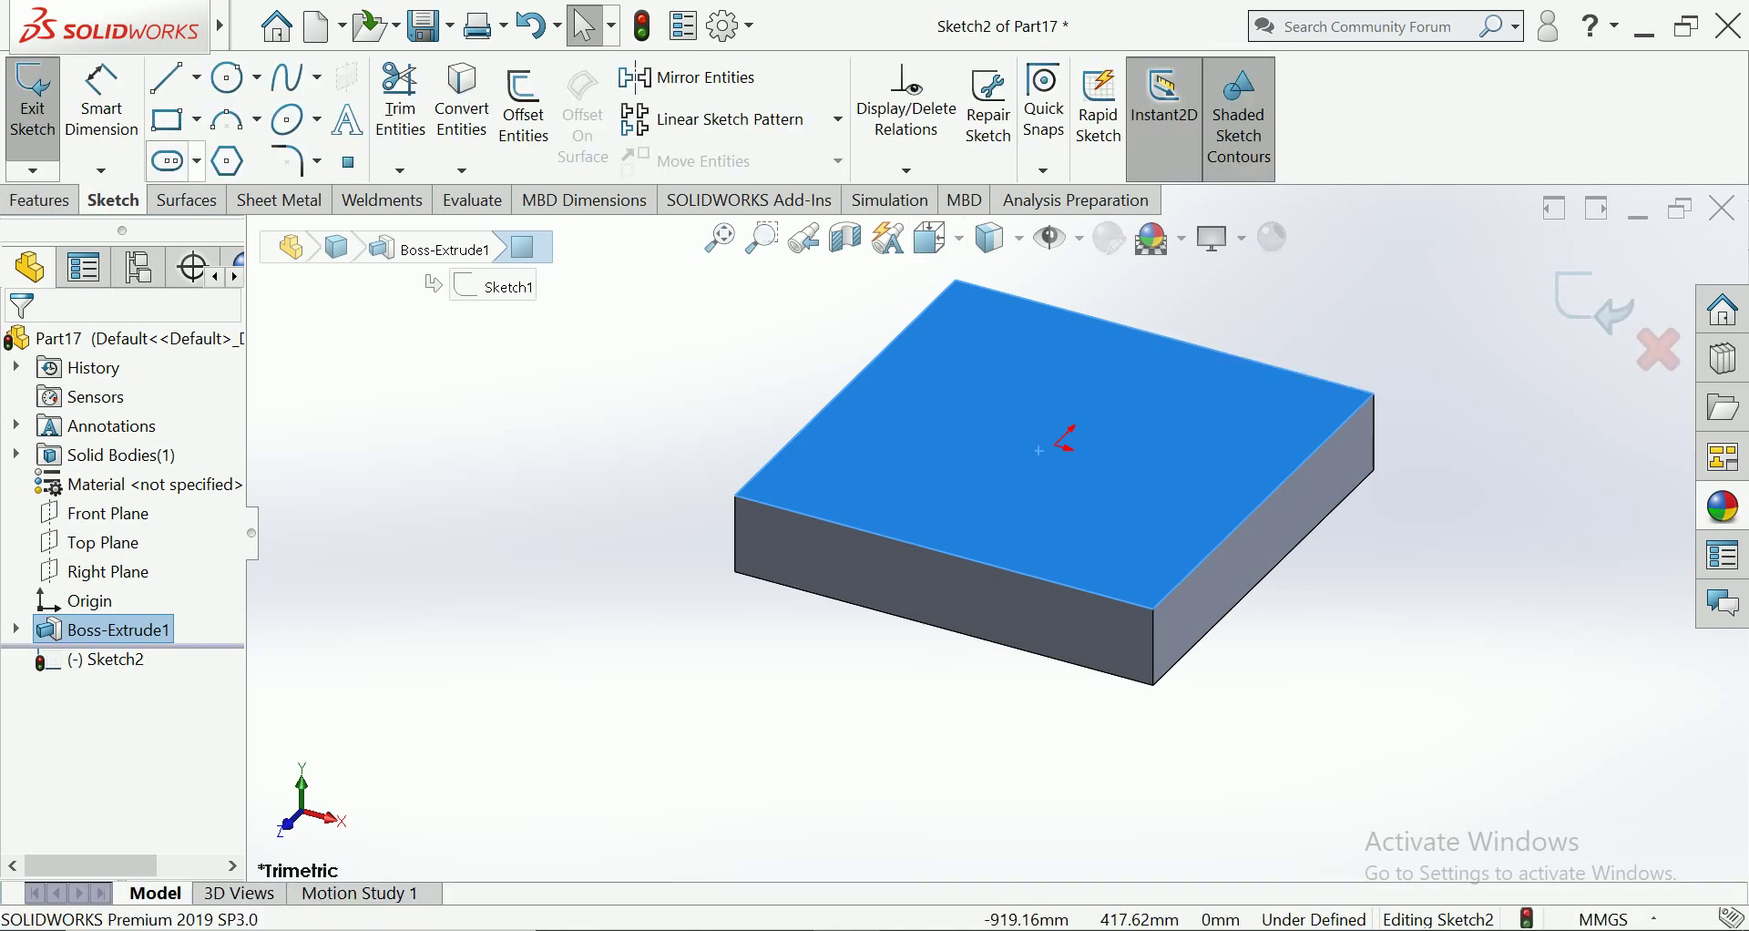
left_click(166, 119)
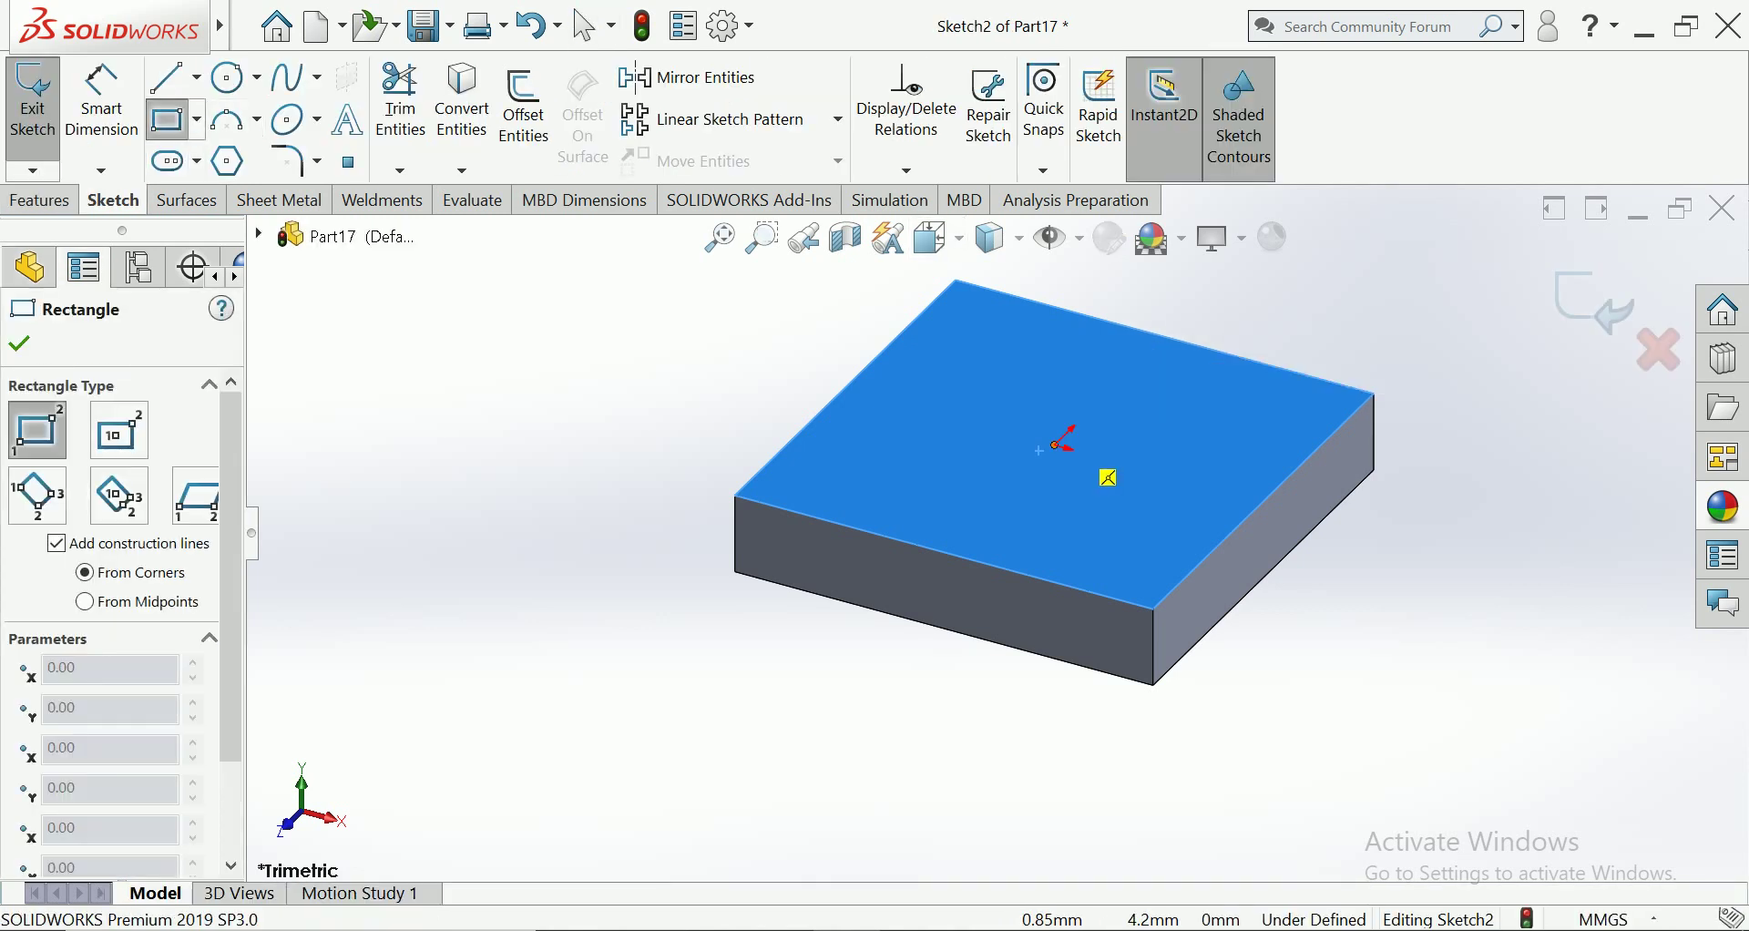
left_click(1055, 446)
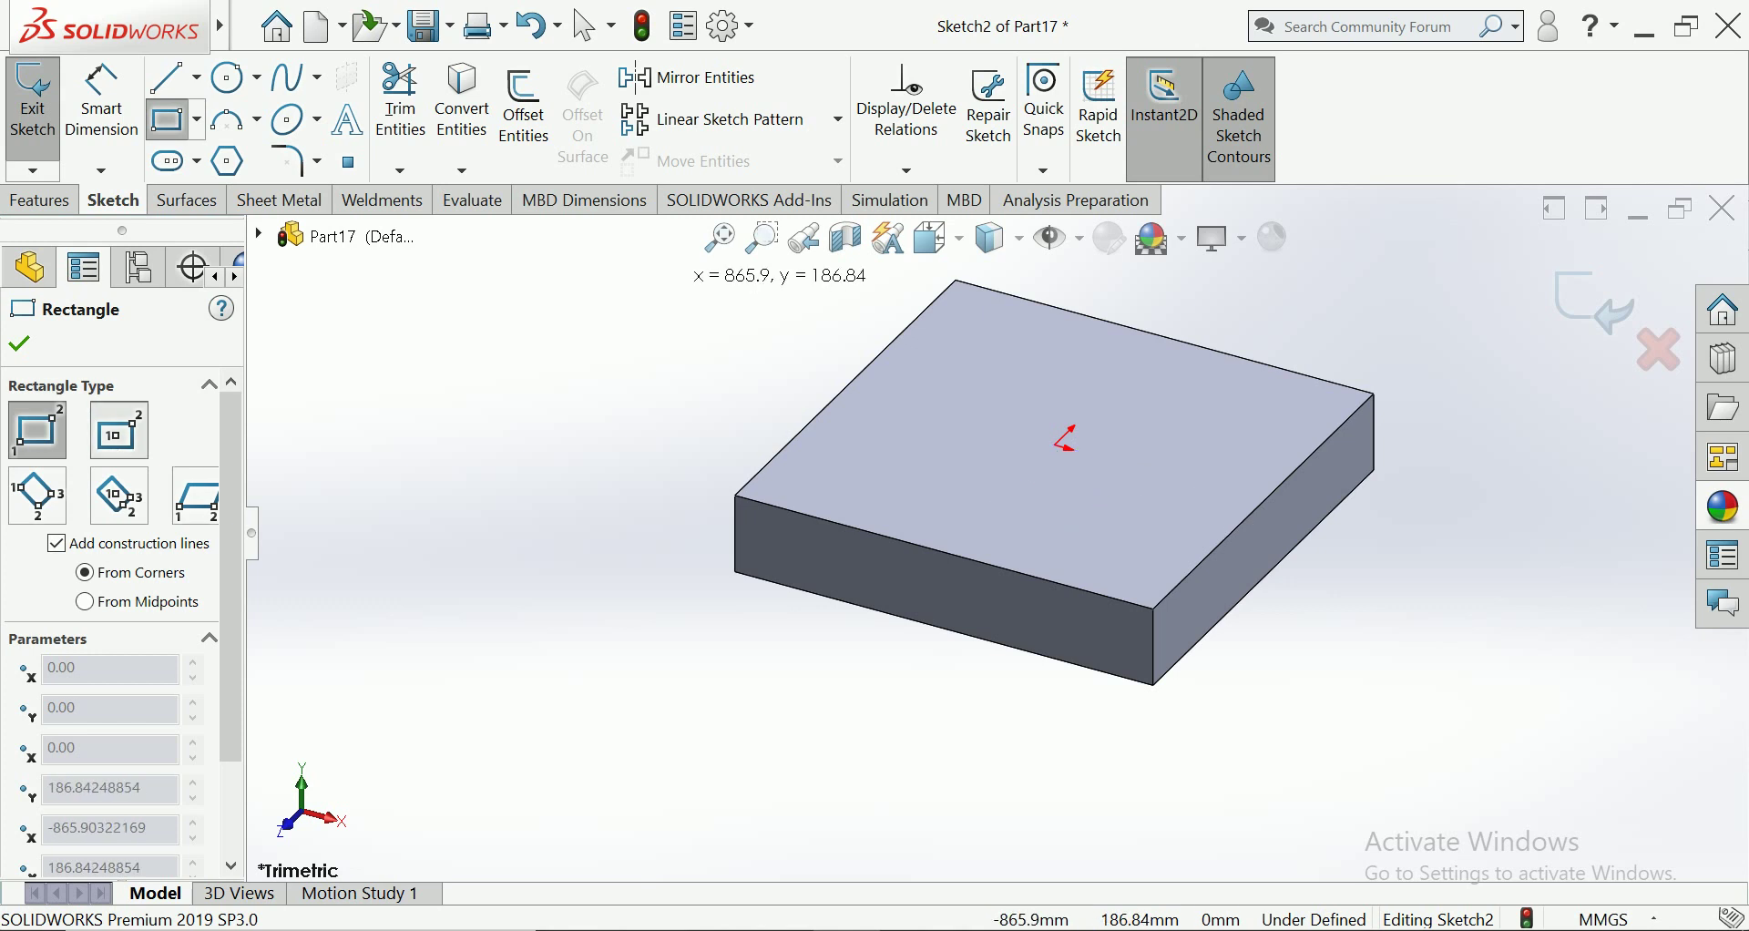
left_click(120, 429)
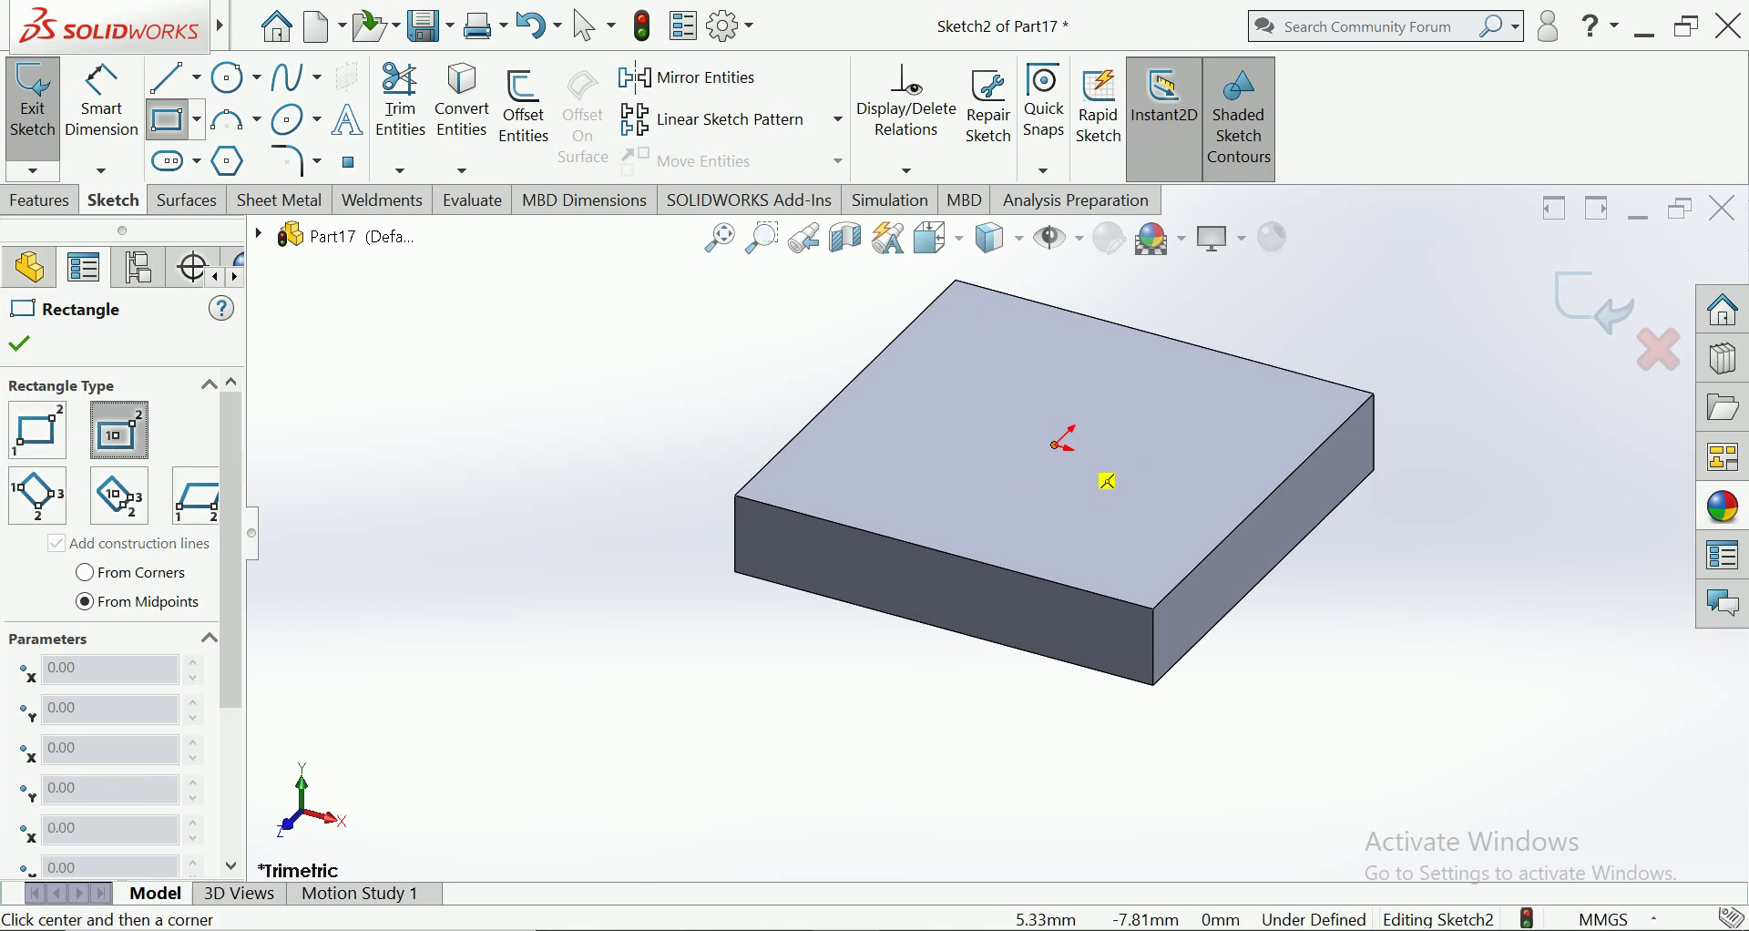
left_click(1054, 444)
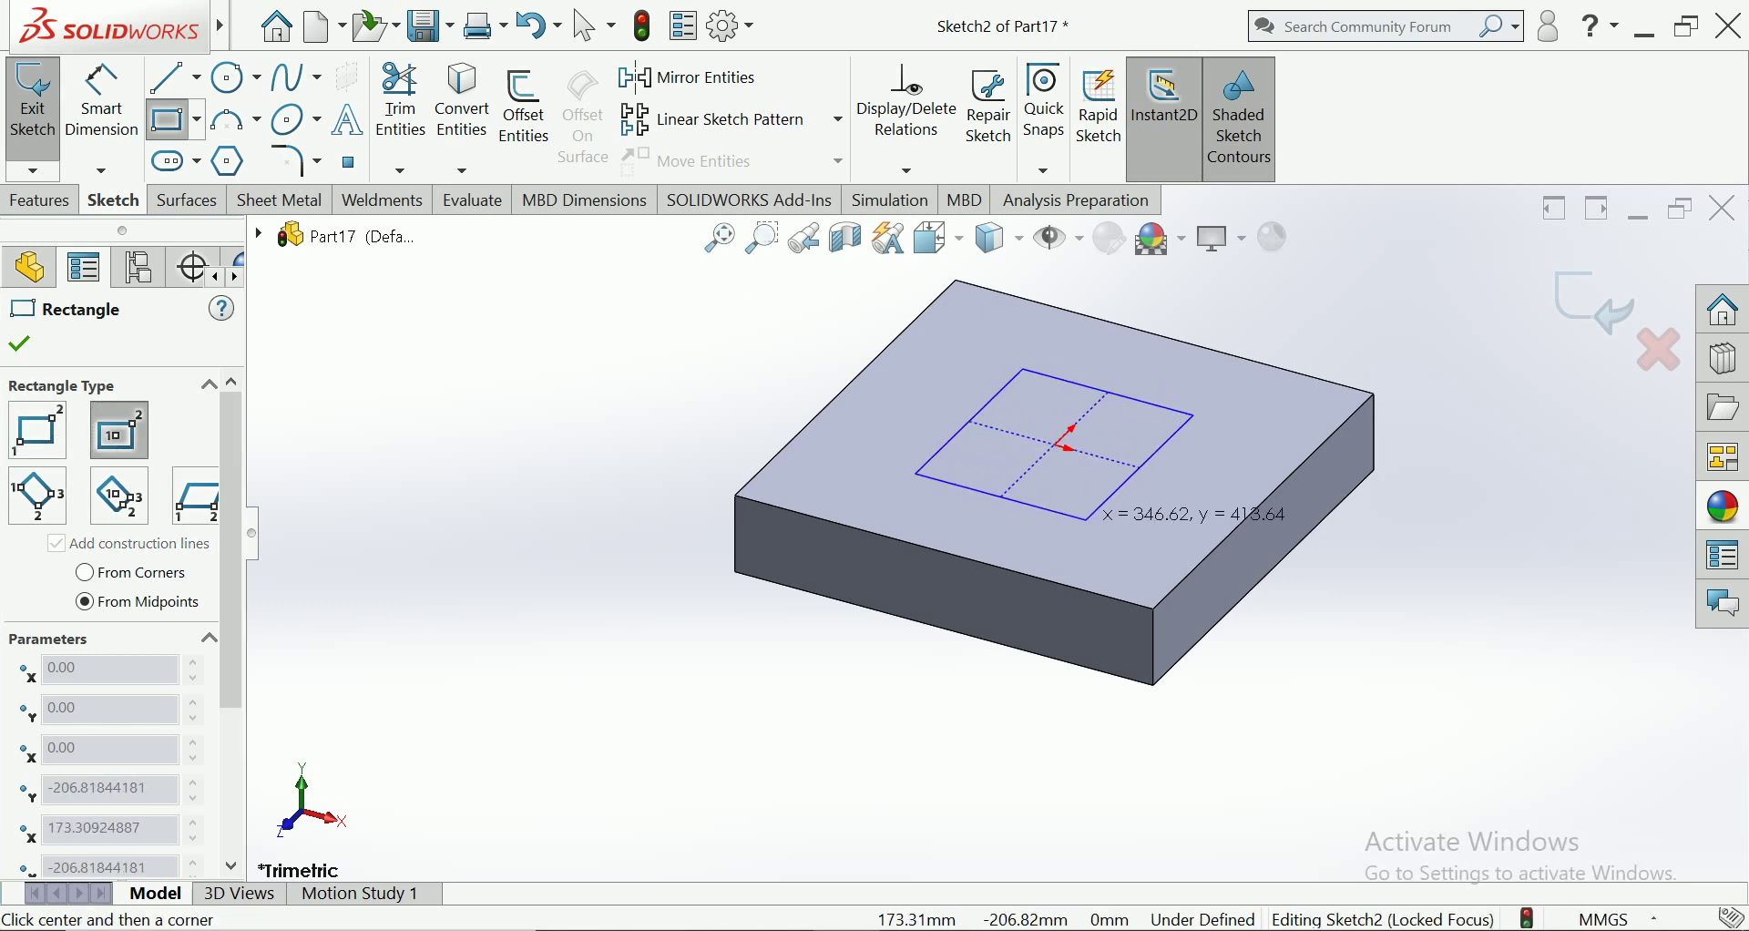
left_click(1089, 519)
Dimension both sides of the square to 450 mm and start an Extruded Boss/Base
left_click(101, 102)
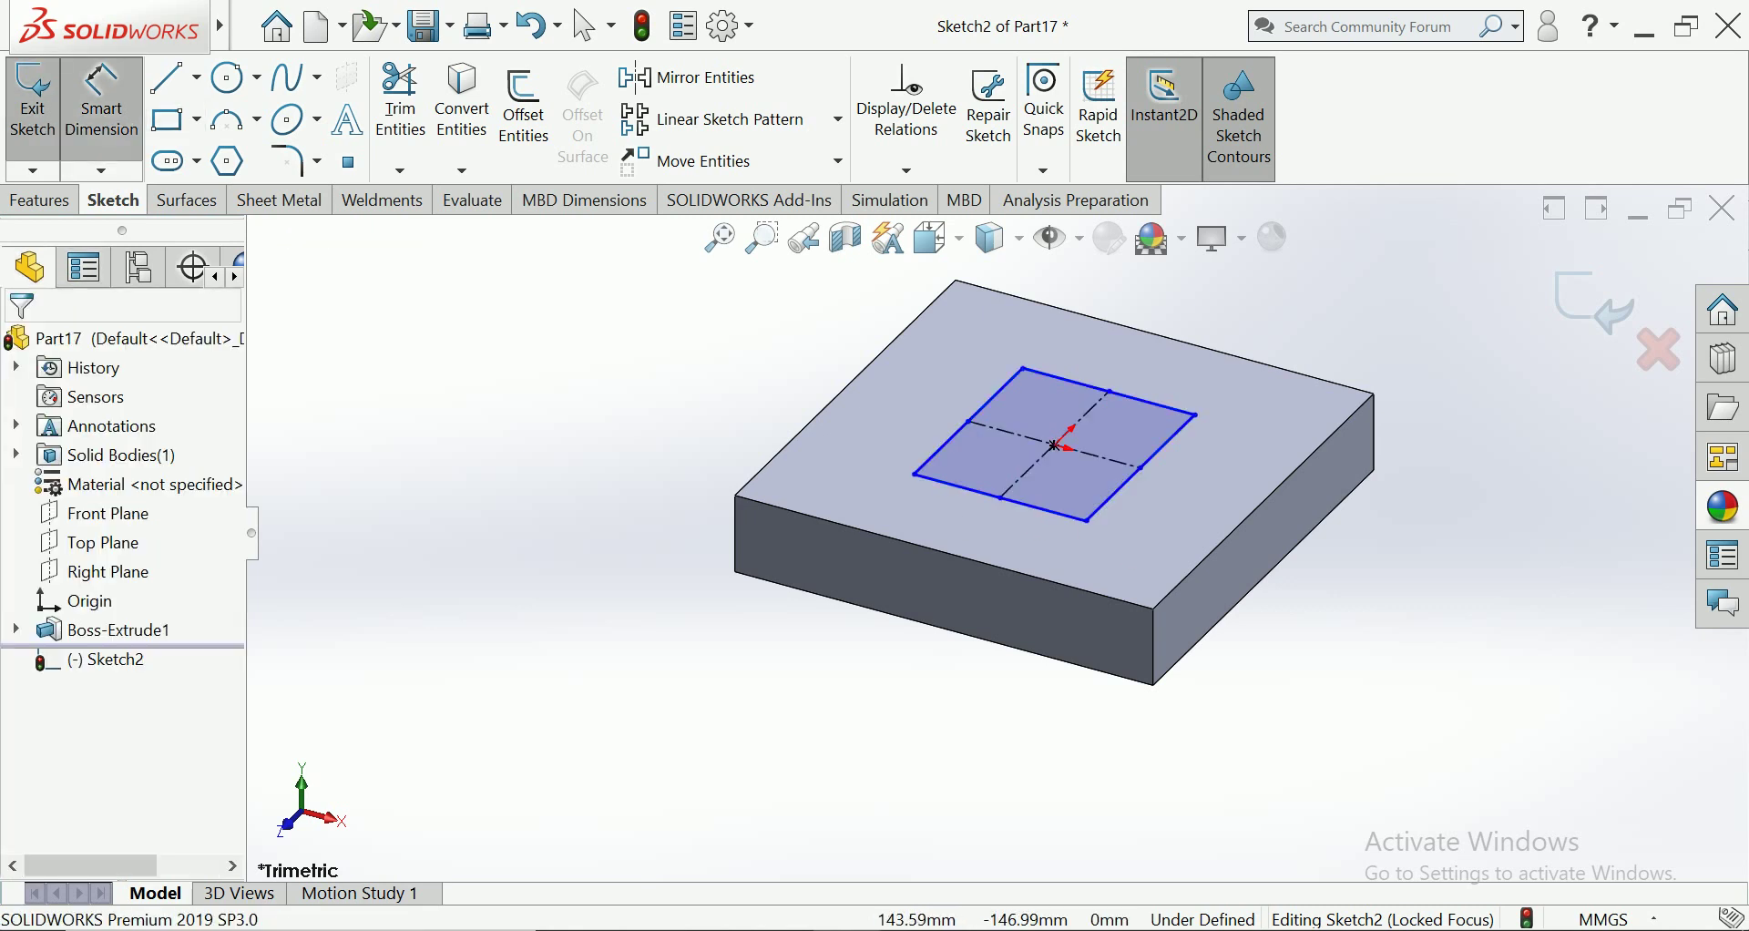
left_click(1002, 498)
left_click(973, 528)
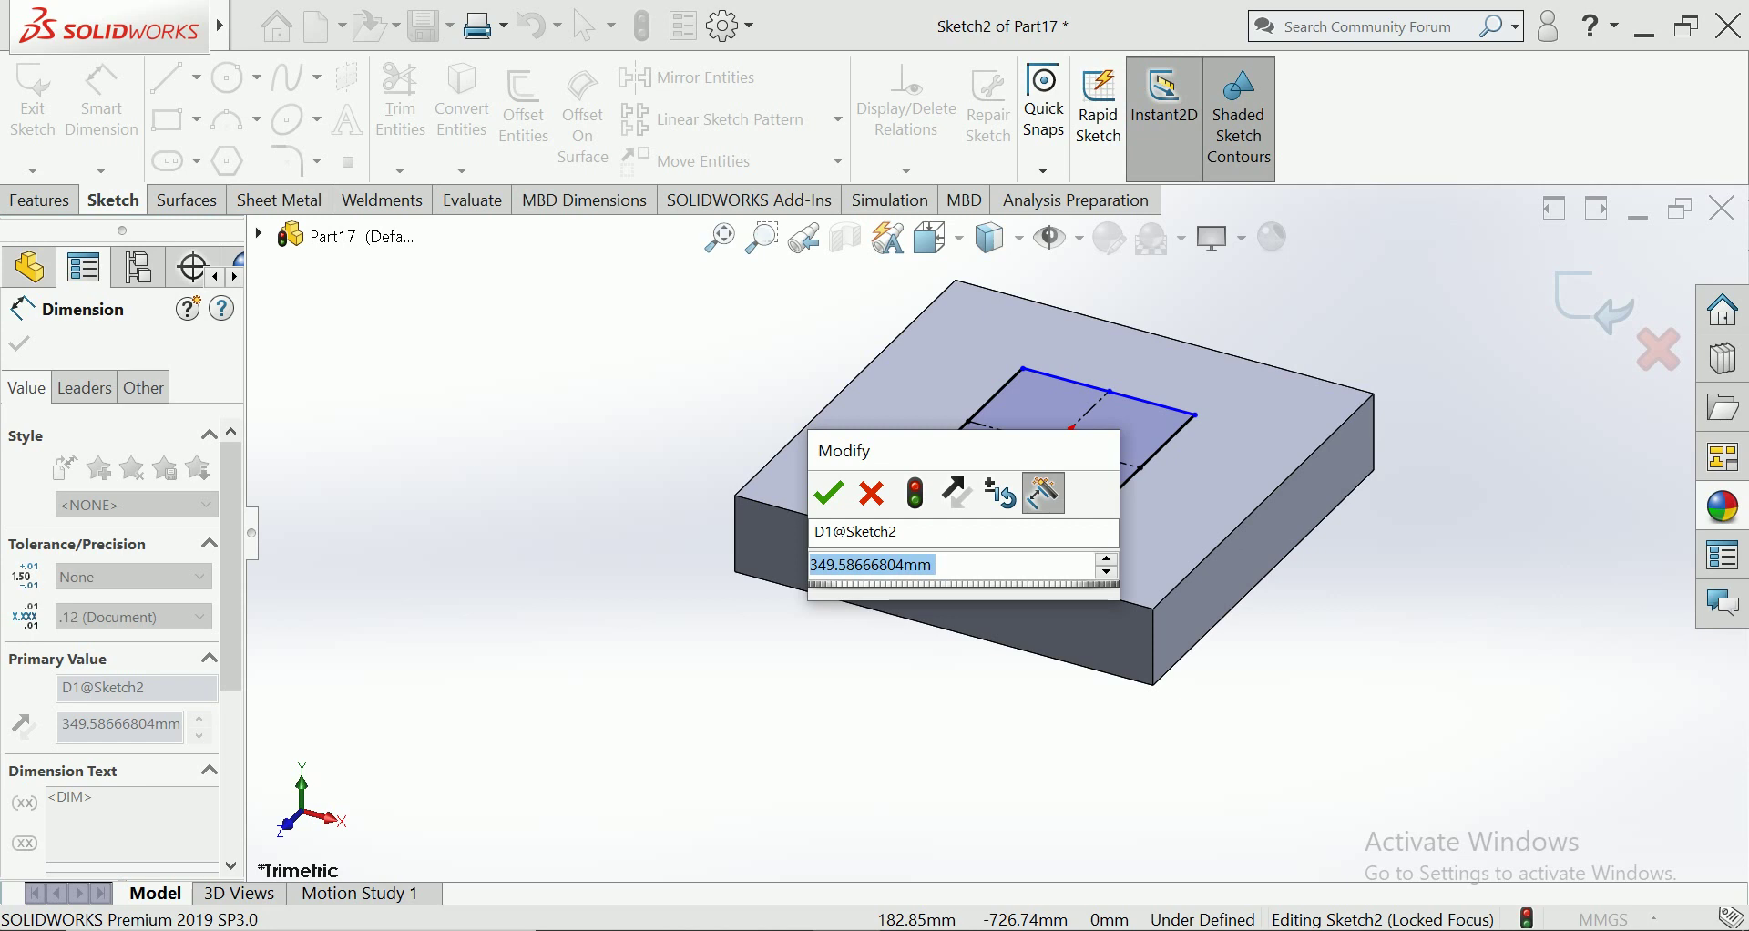
type("450")
key("Return")
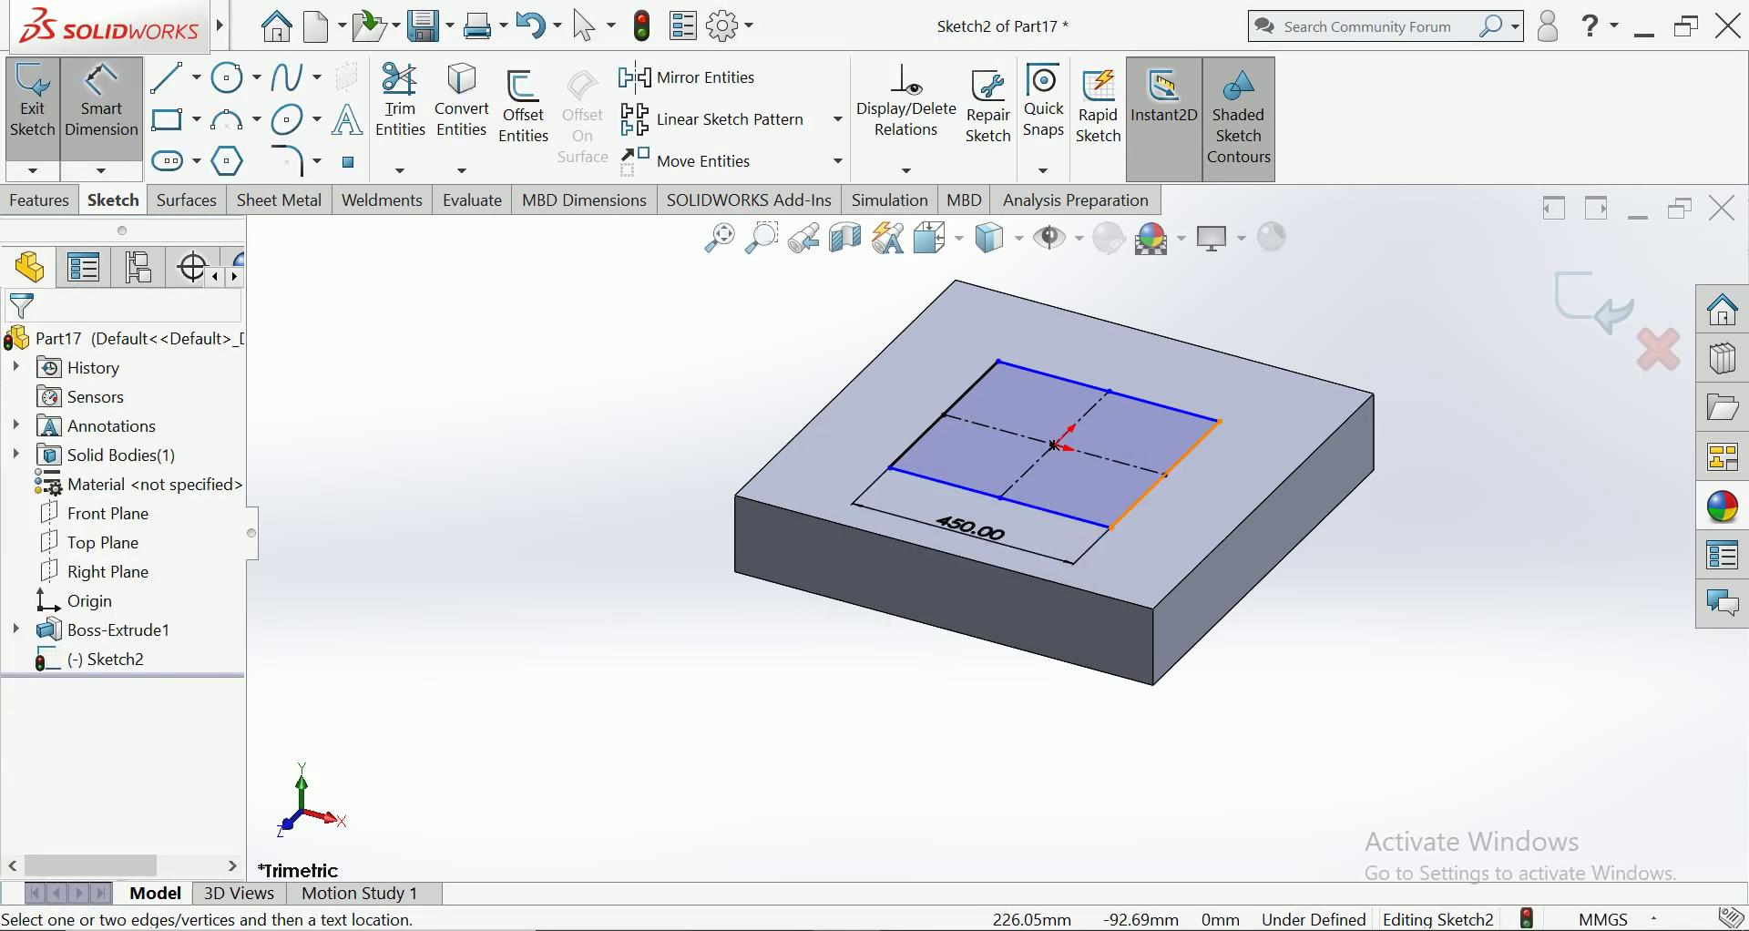
left_click(1168, 471)
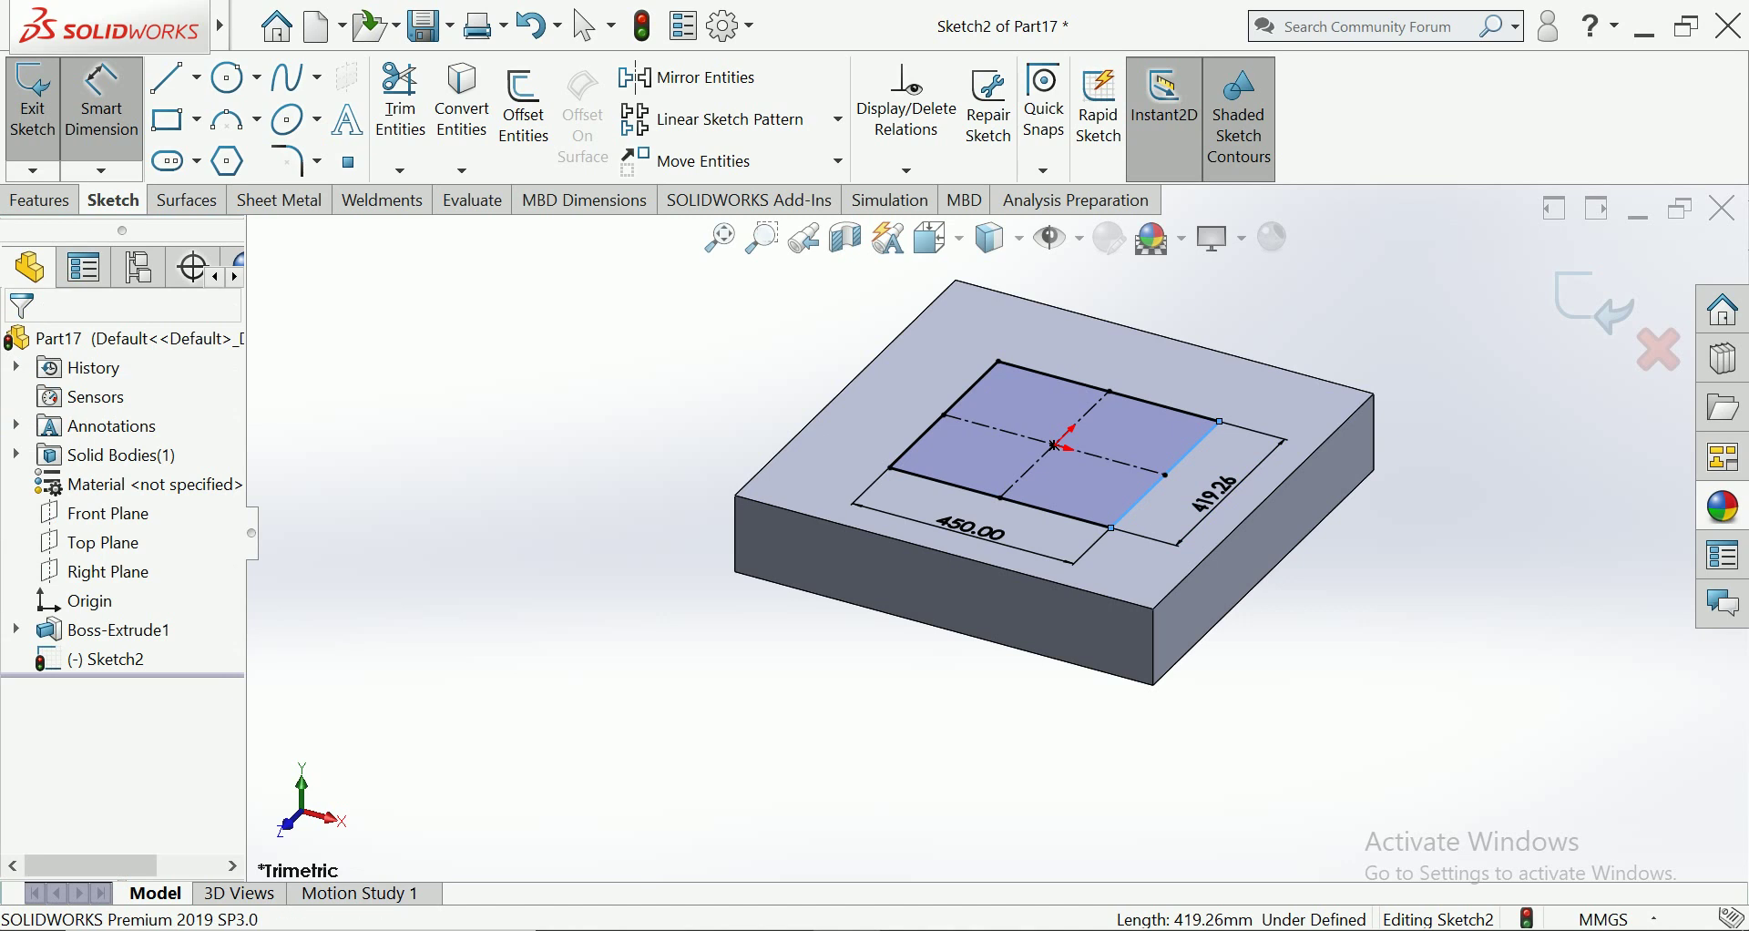
left_click(1198, 487)
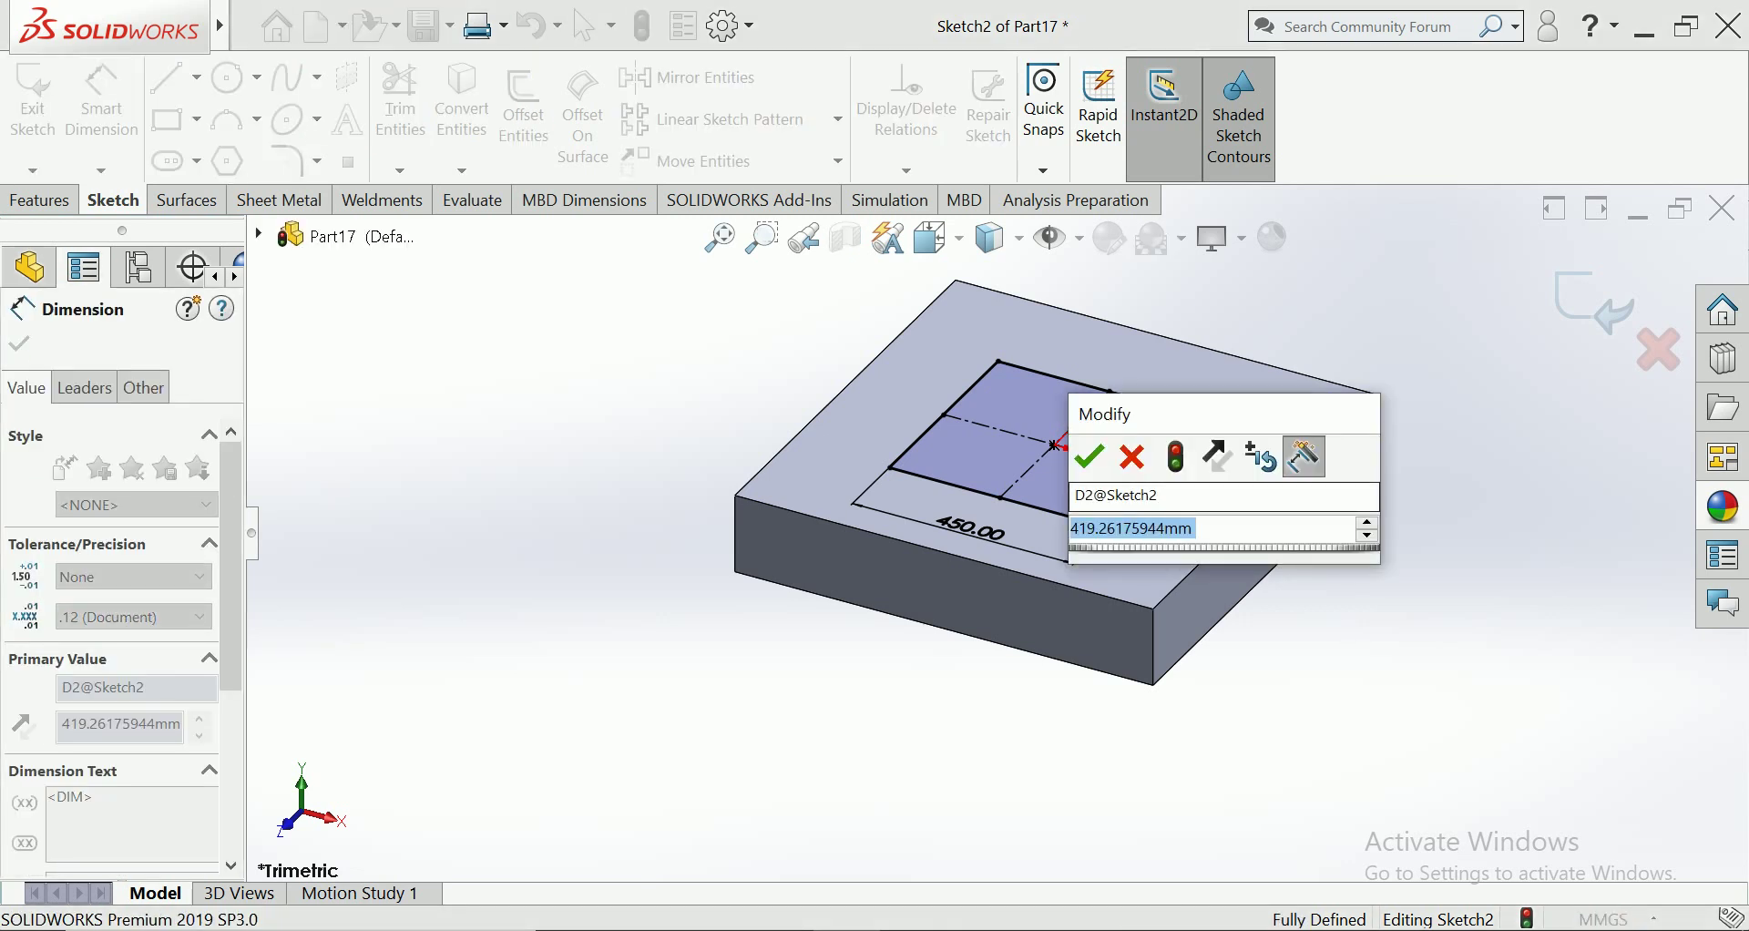
type("450")
key("Return")
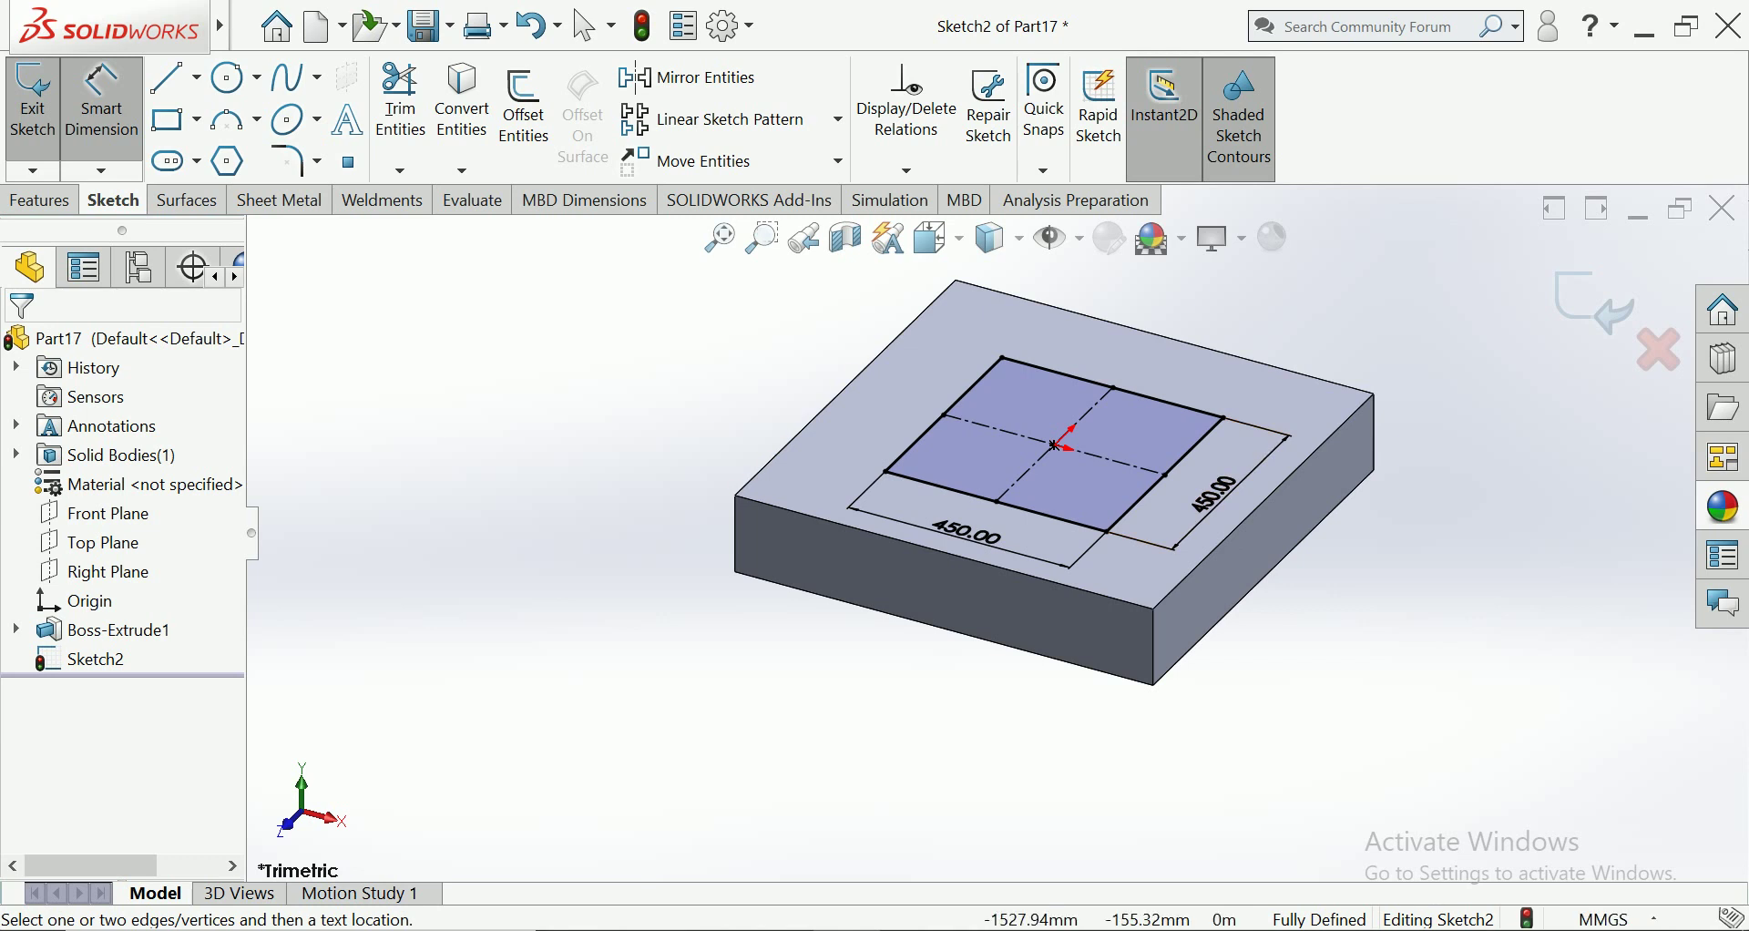
left_click(39, 200)
left_click(44, 105)
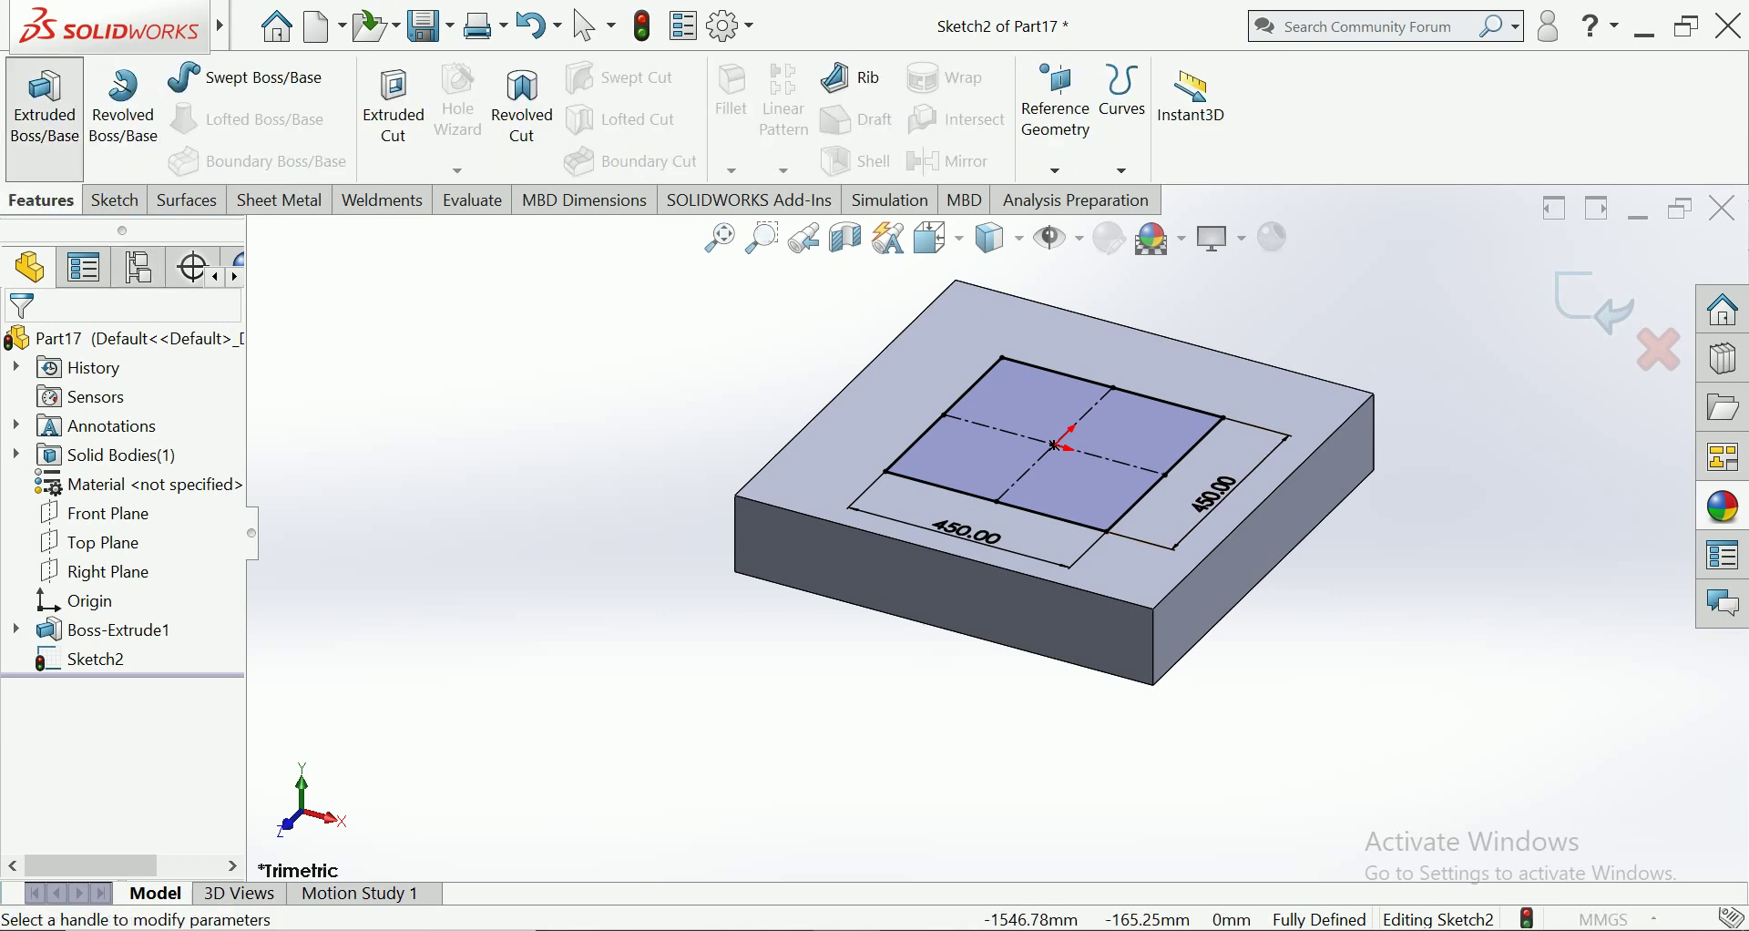
left_click_drag(1016, 456, 1015, 390)
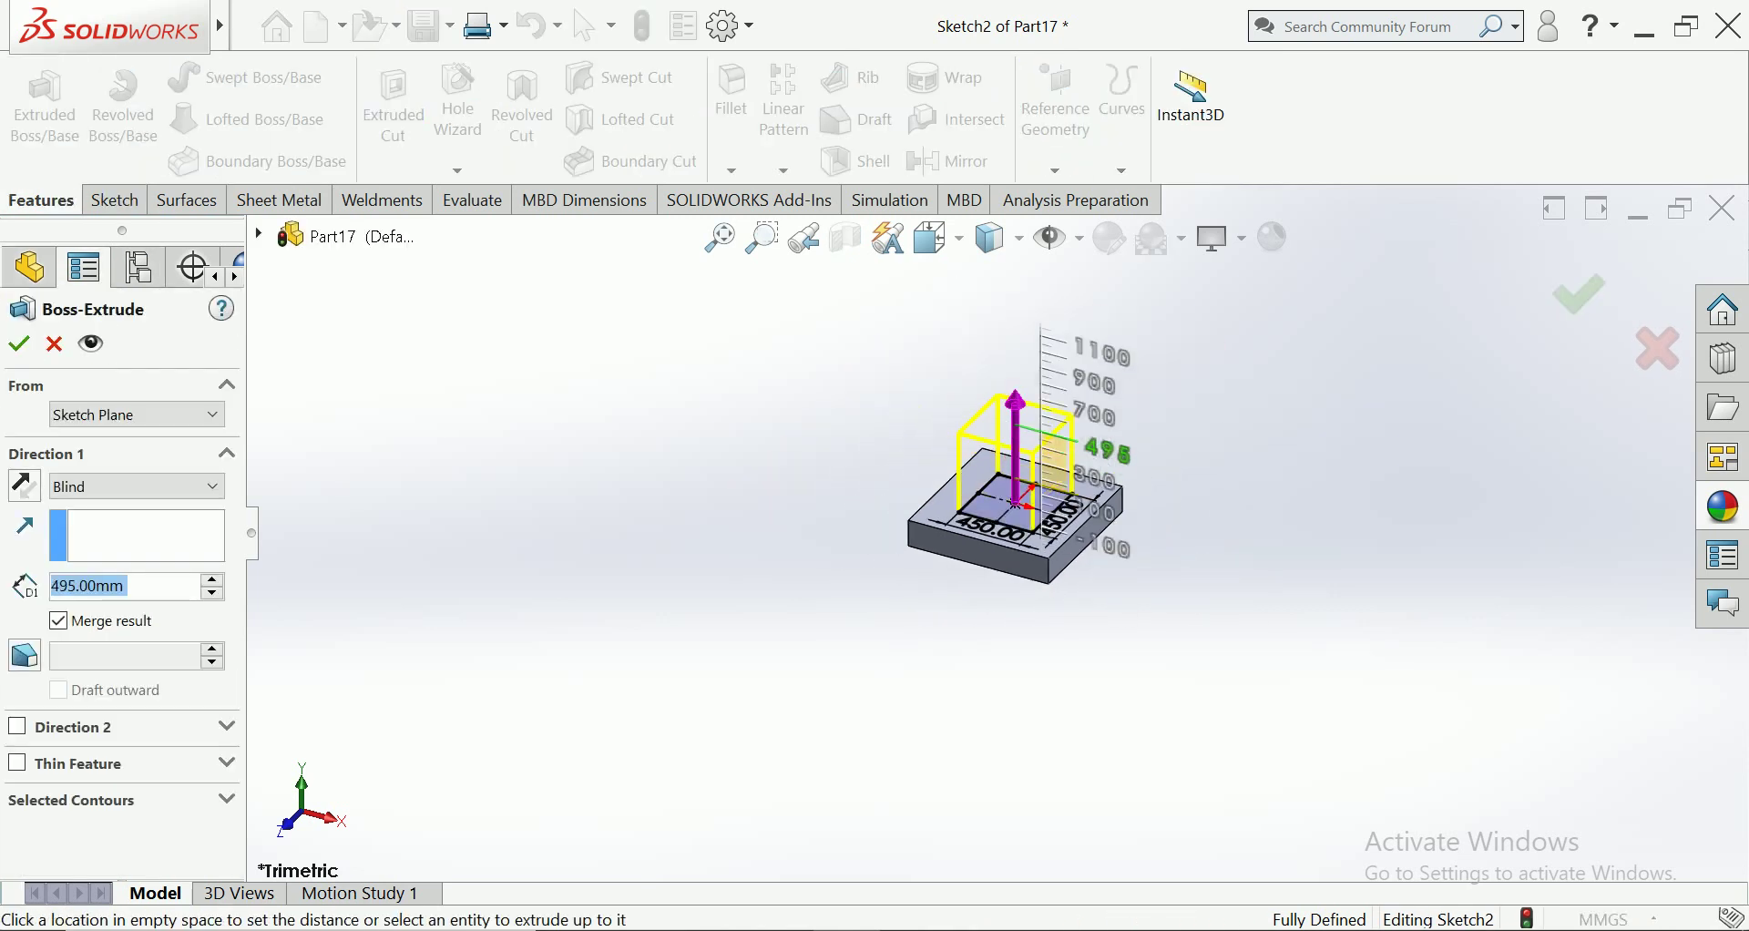
scroll(1143, 483, "down", 3)
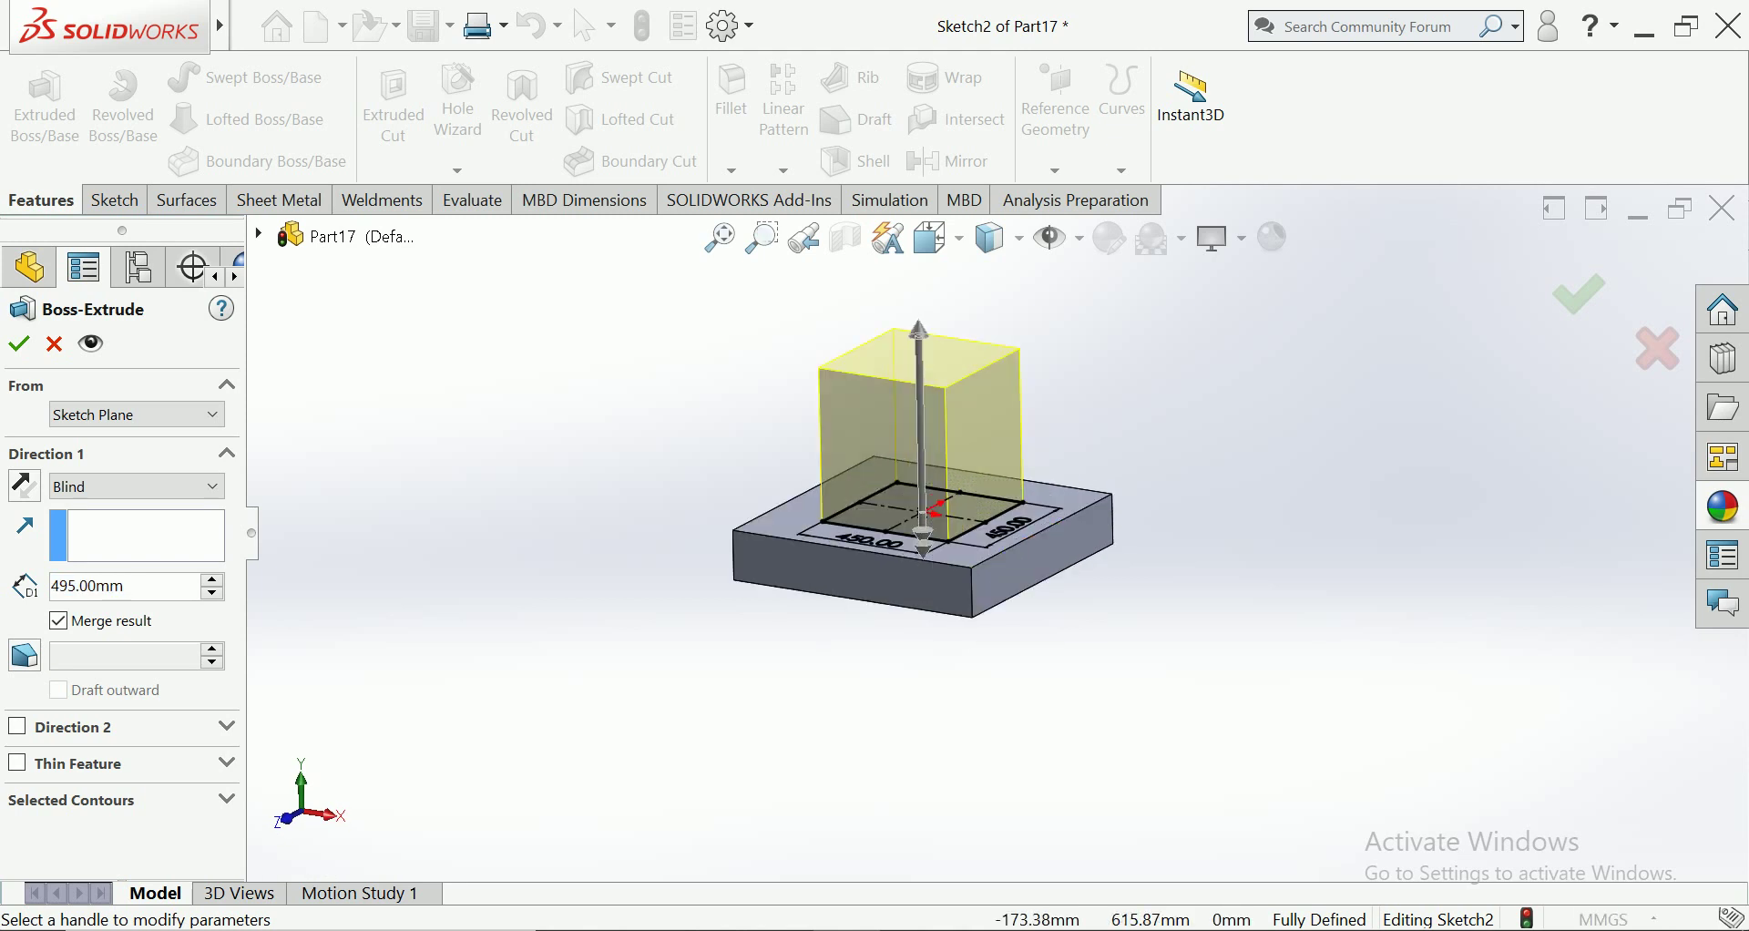
double_click(88, 586)
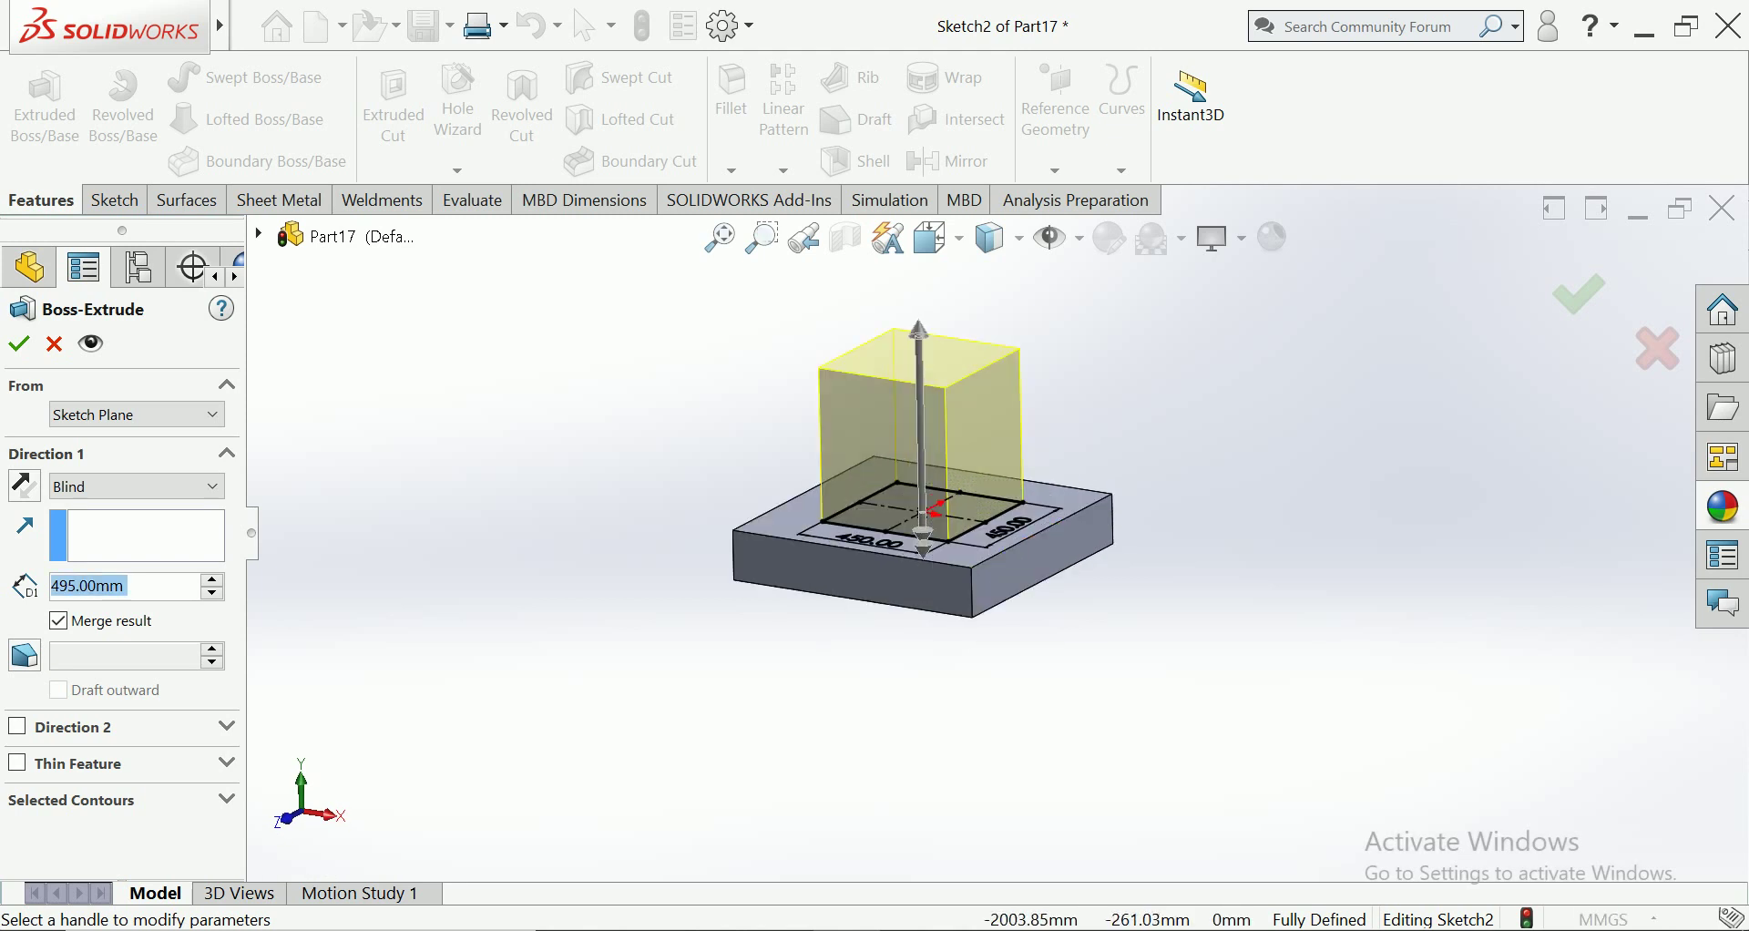
type("500")
key("Return")
key("Return")
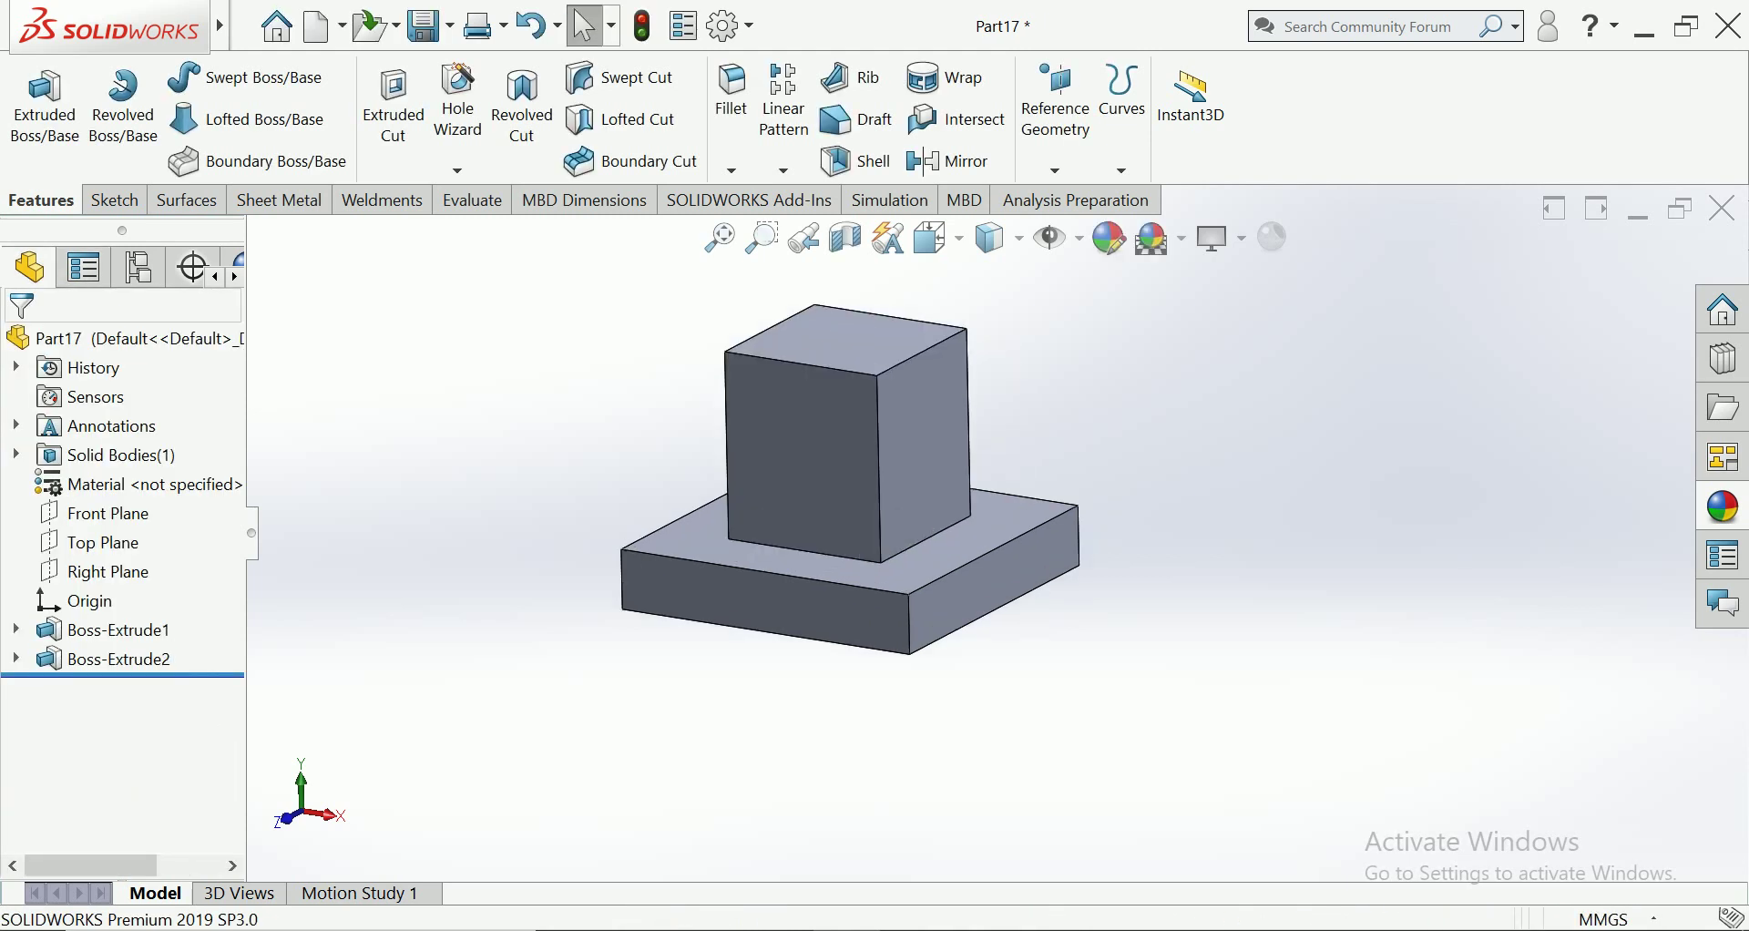
Switch to isometric view and apply red-brown stone concrete to the whole part
left_click(938, 238)
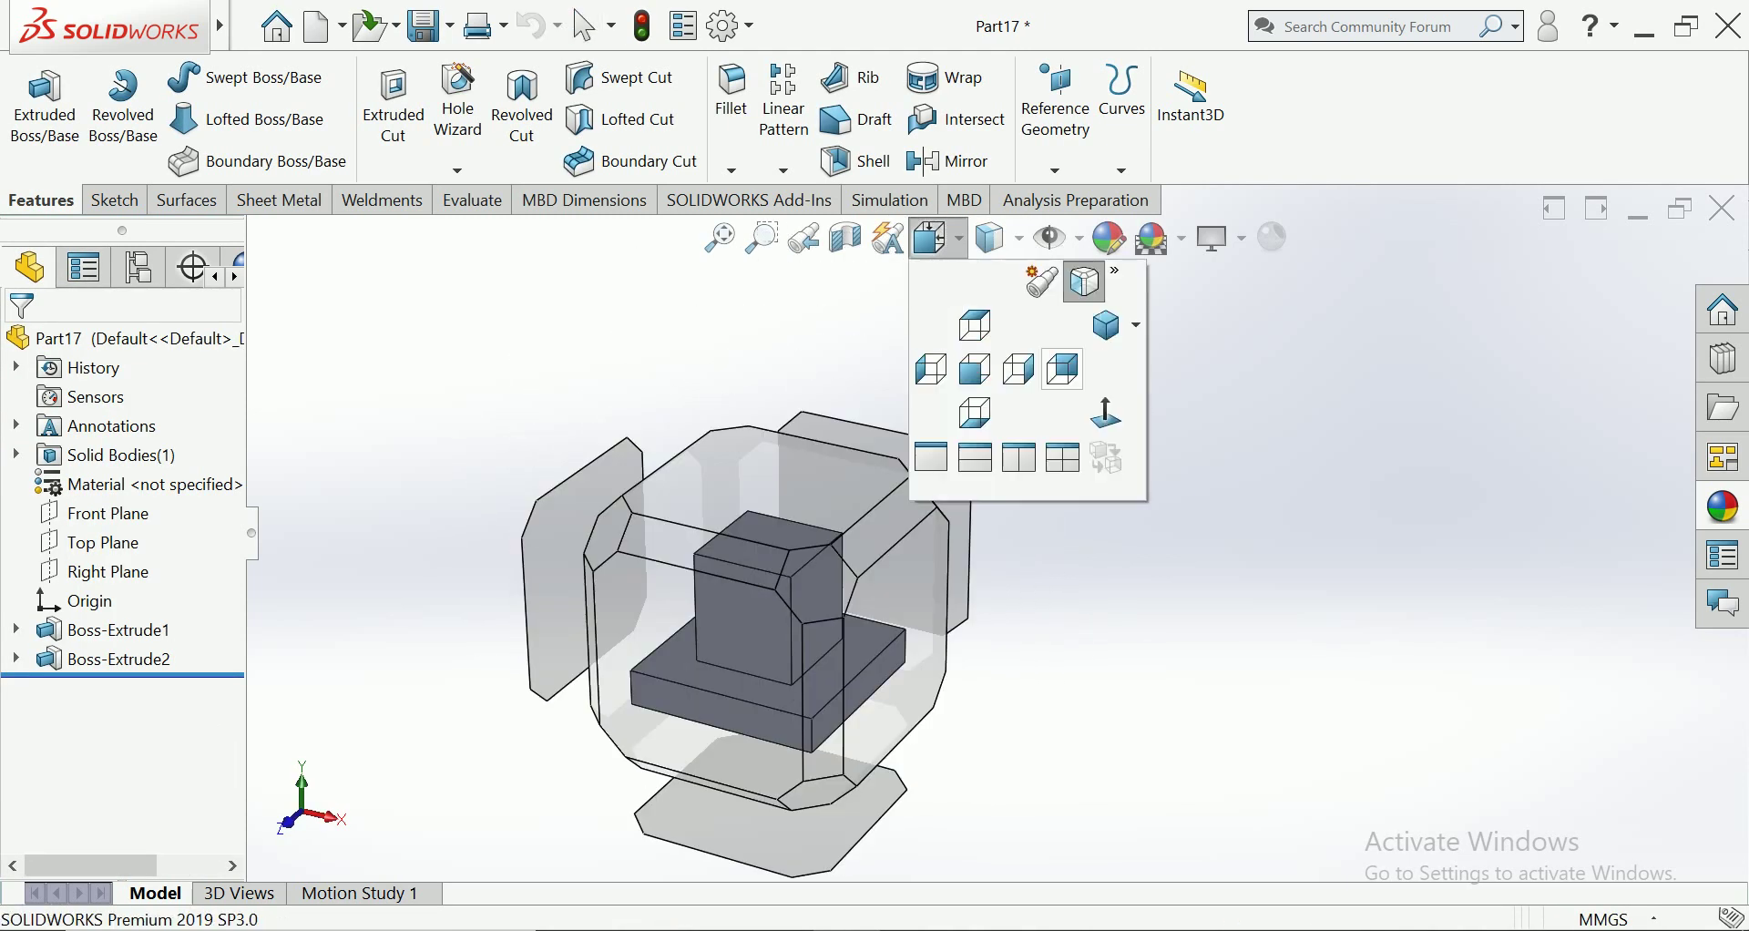
left_click(1107, 325)
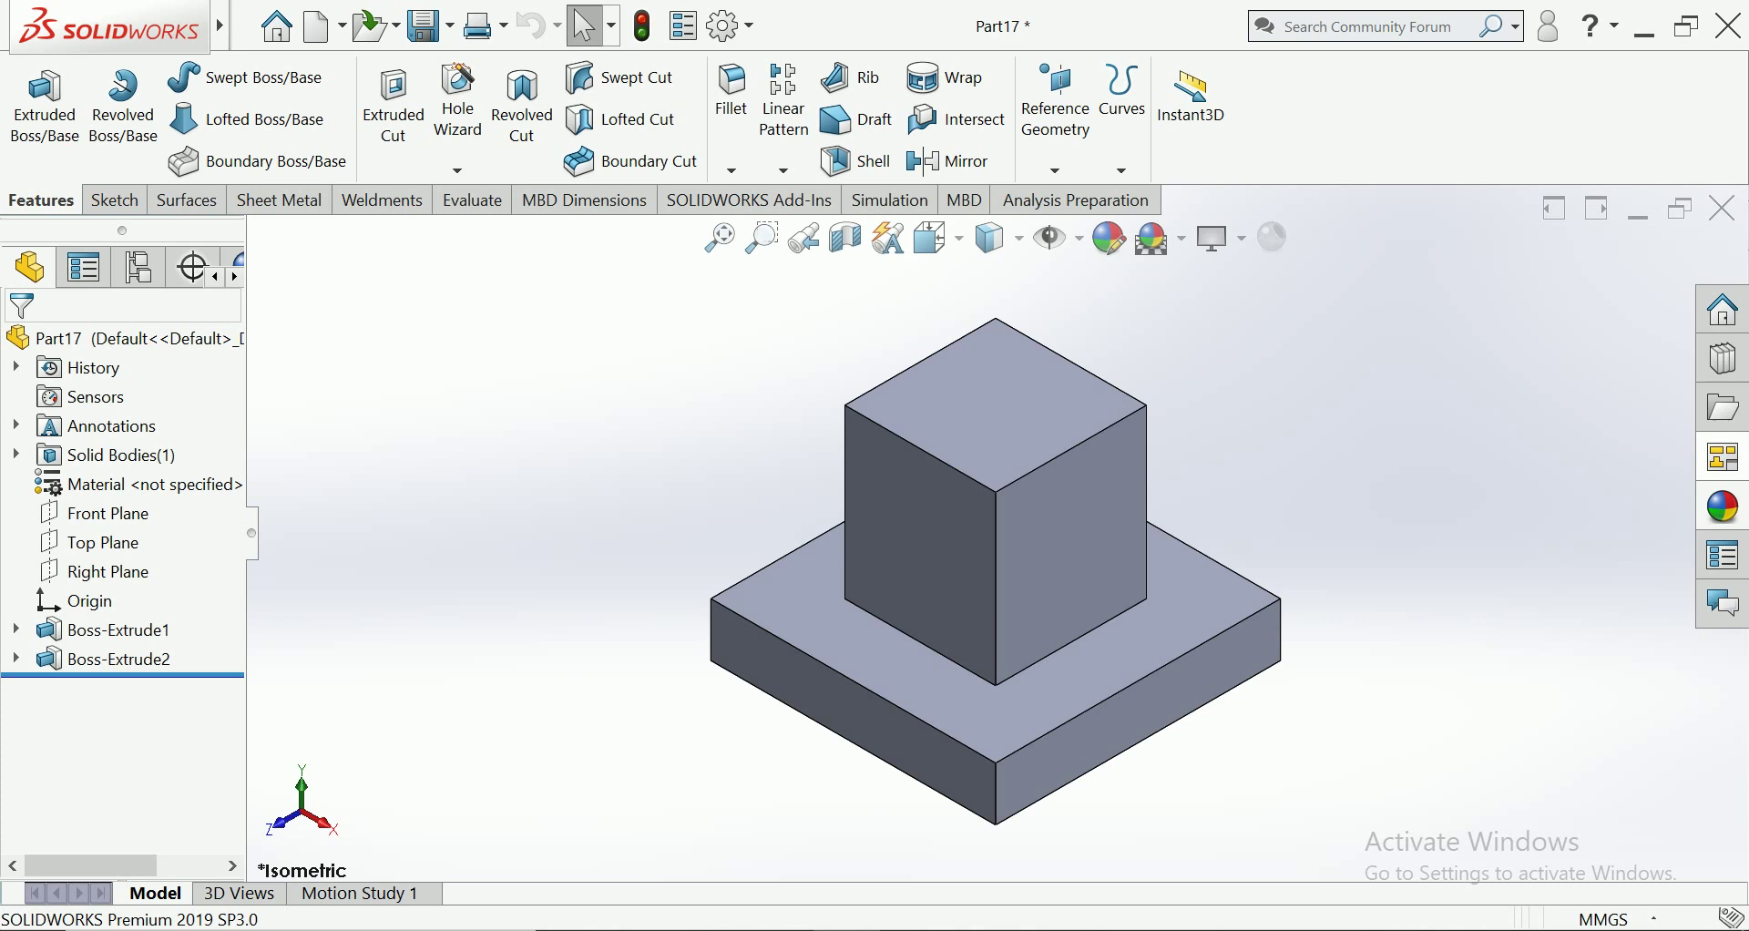
left_click(1723, 507)
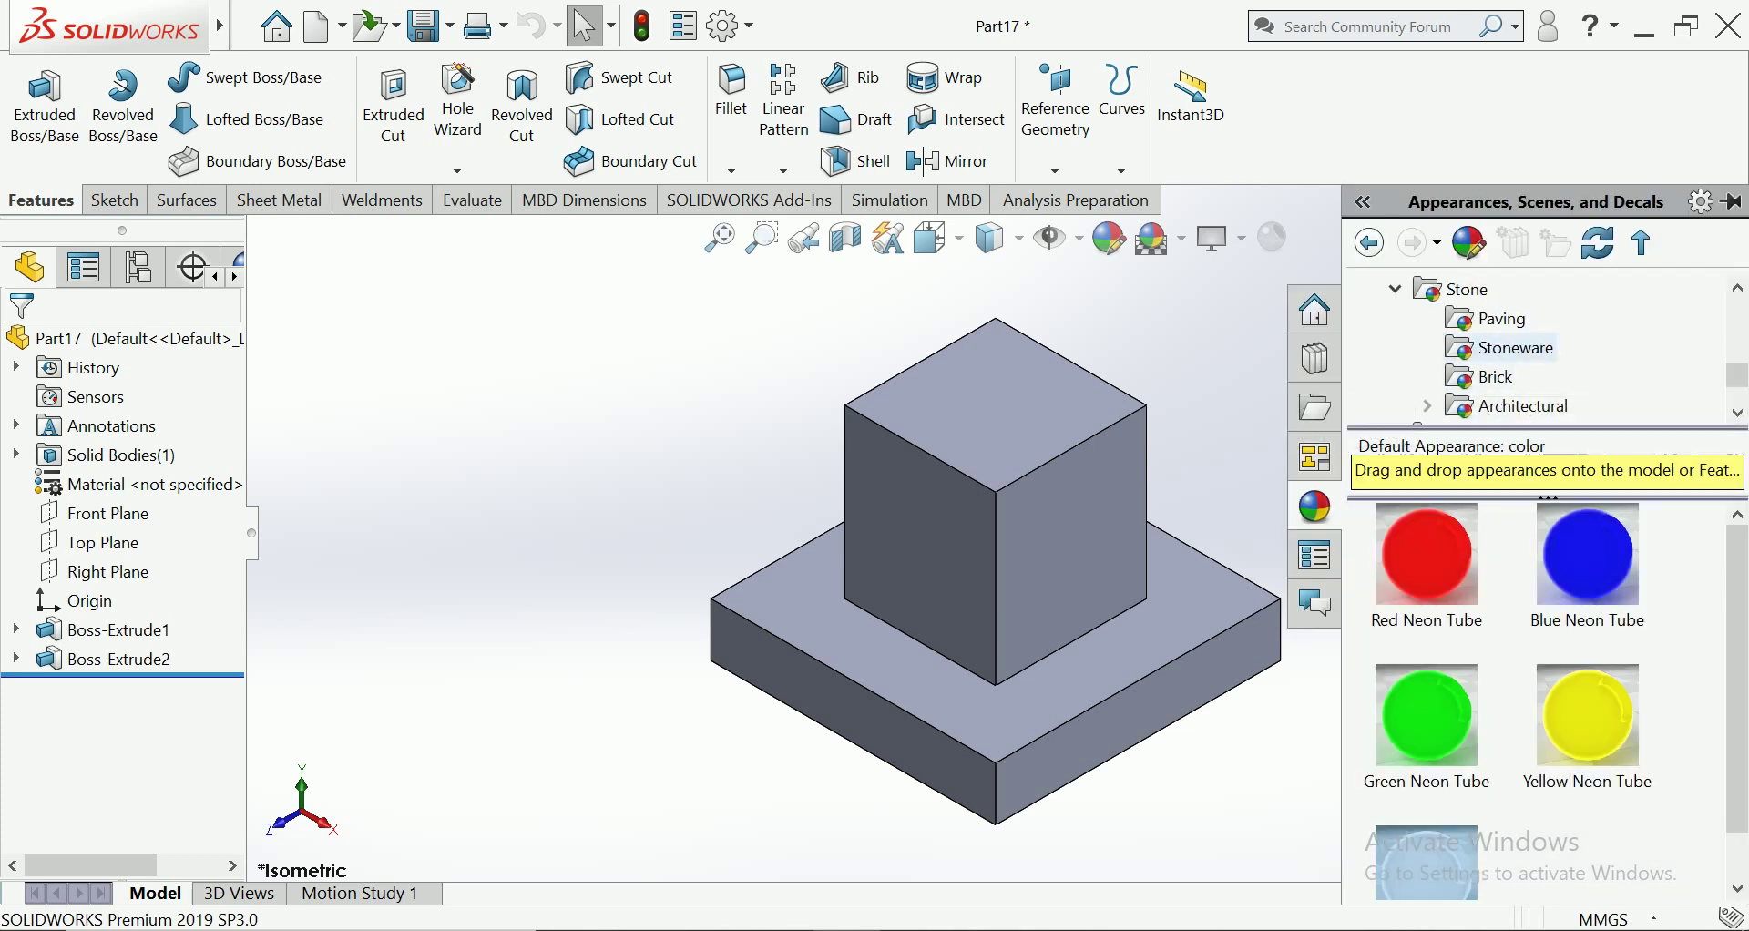
left_click_drag(1427, 715, 765, 702)
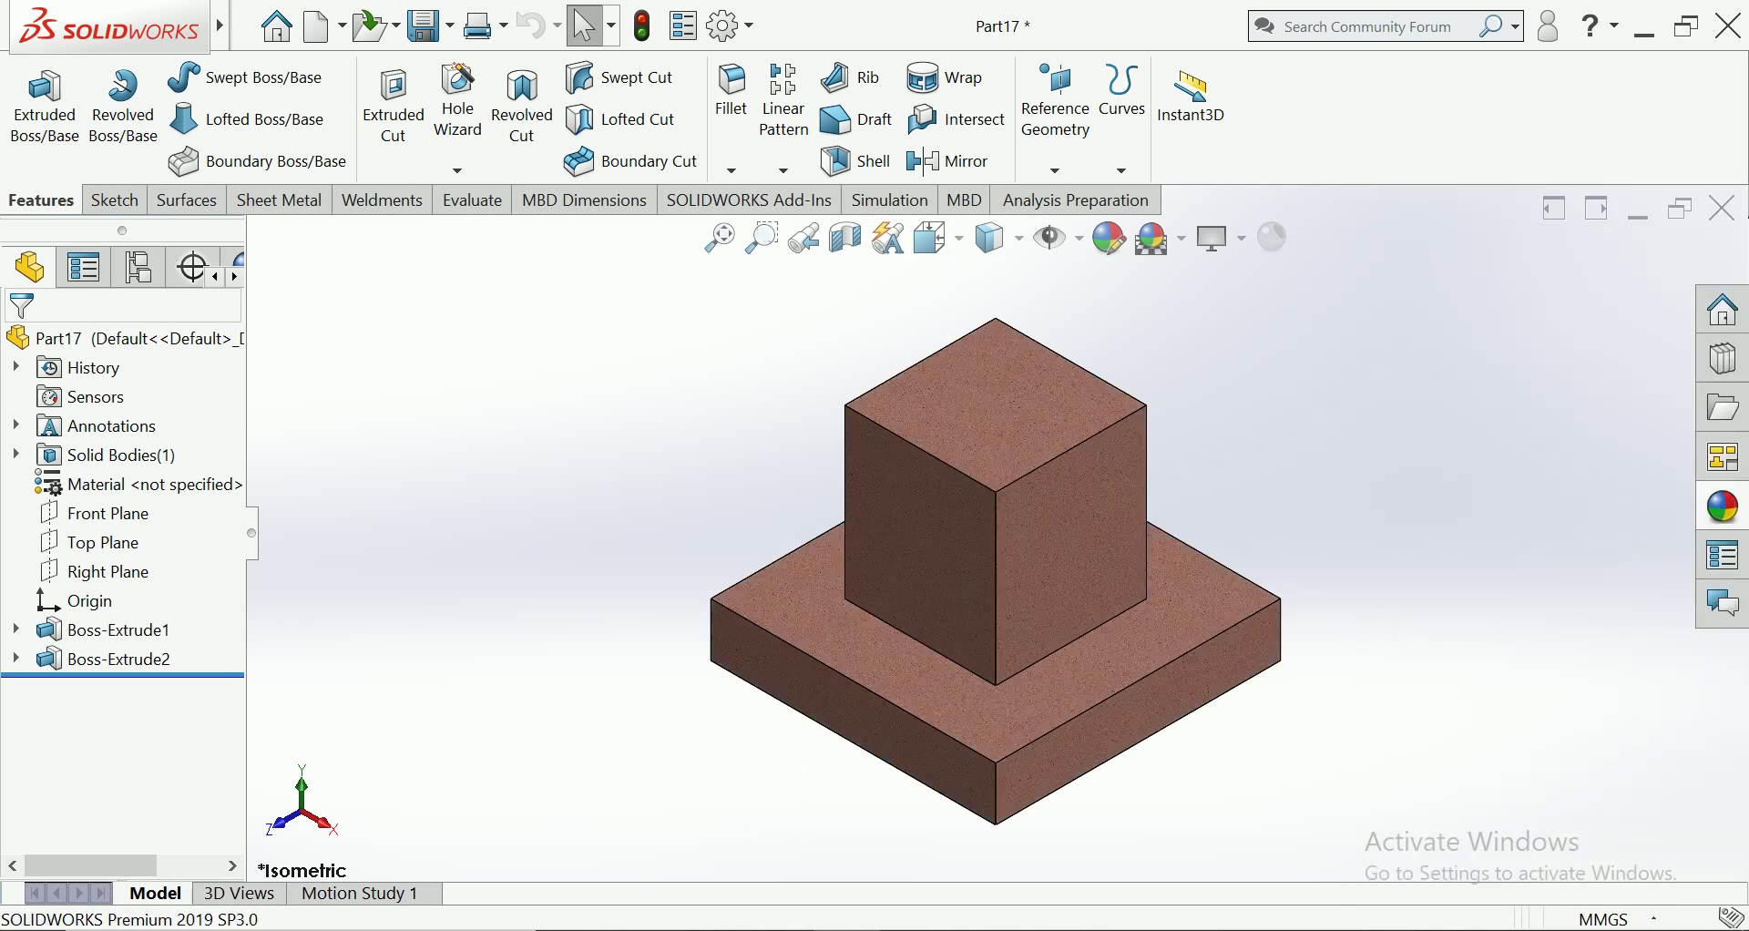
Apply the Miscellaneous grass appearance to the base plate's top face
left_click(1084, 658)
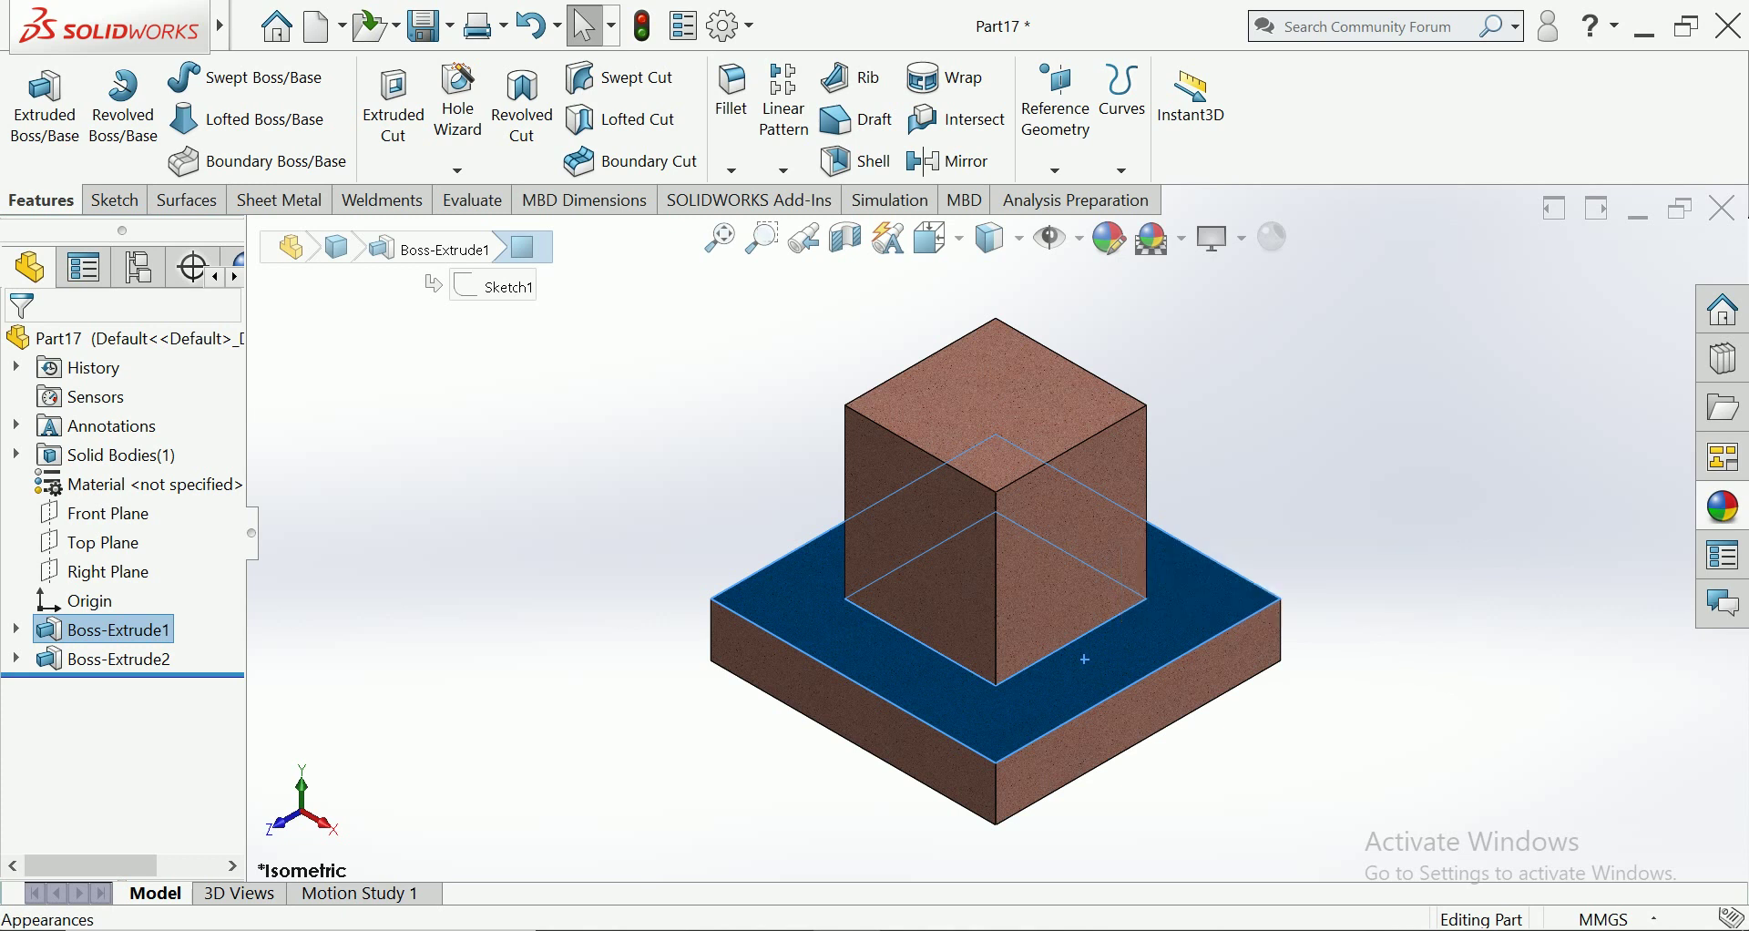
left_click(1723, 507)
left_click(1515, 347)
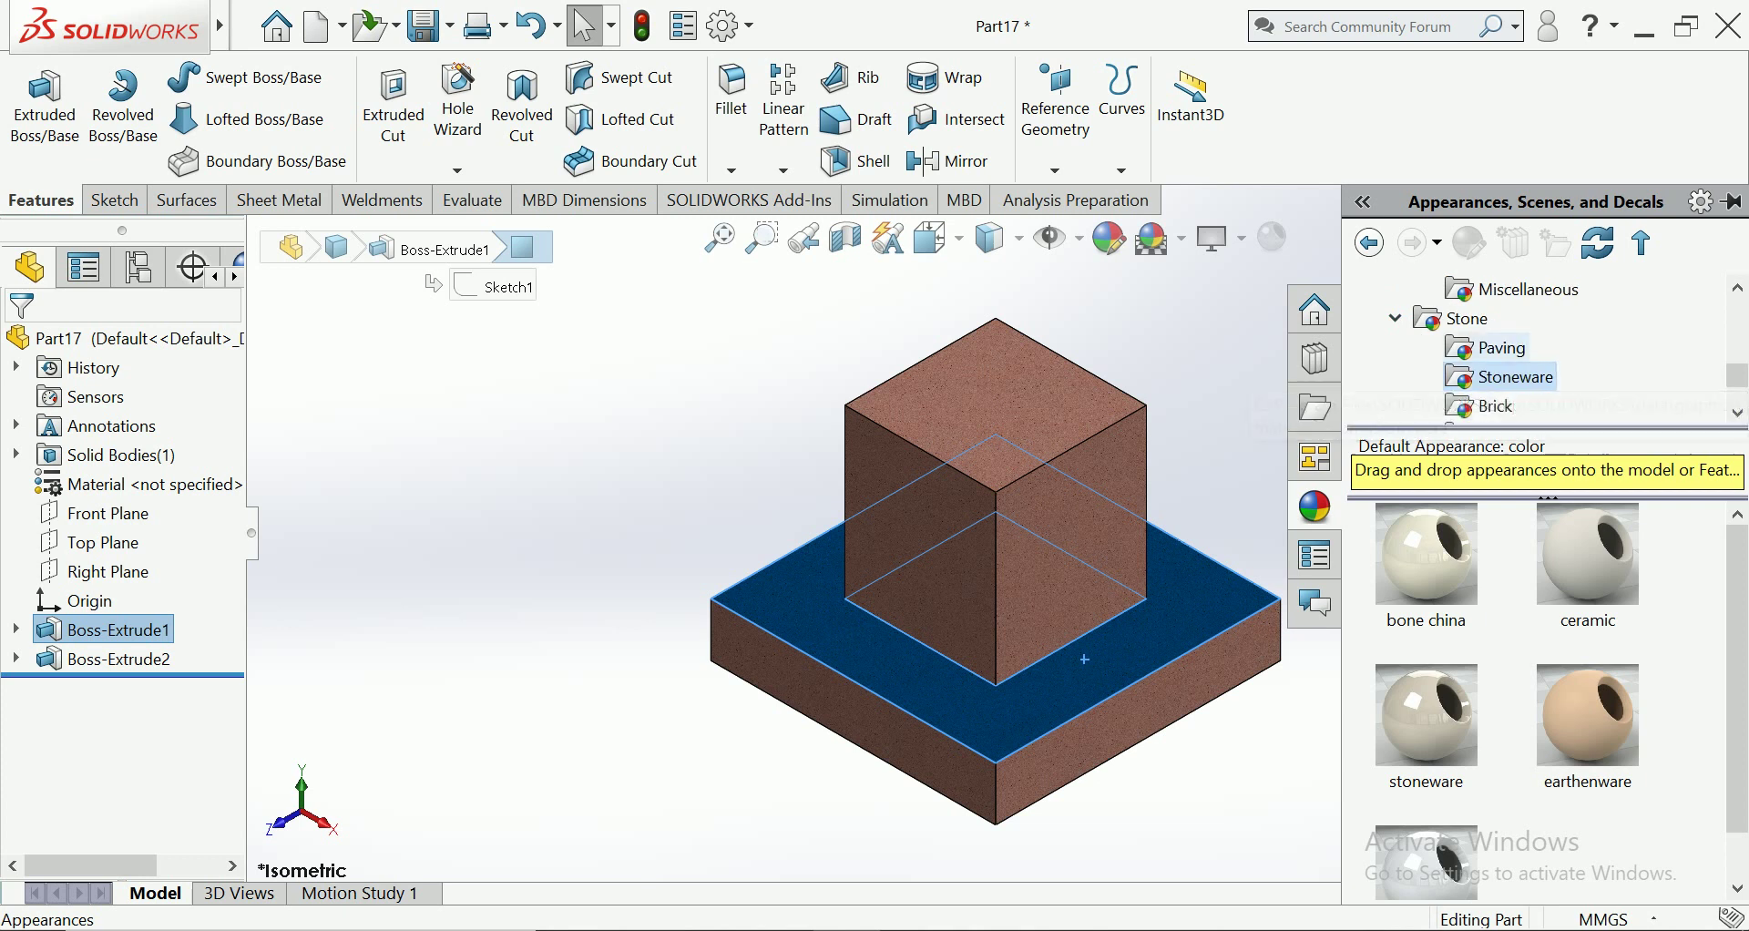
left_click(1528, 289)
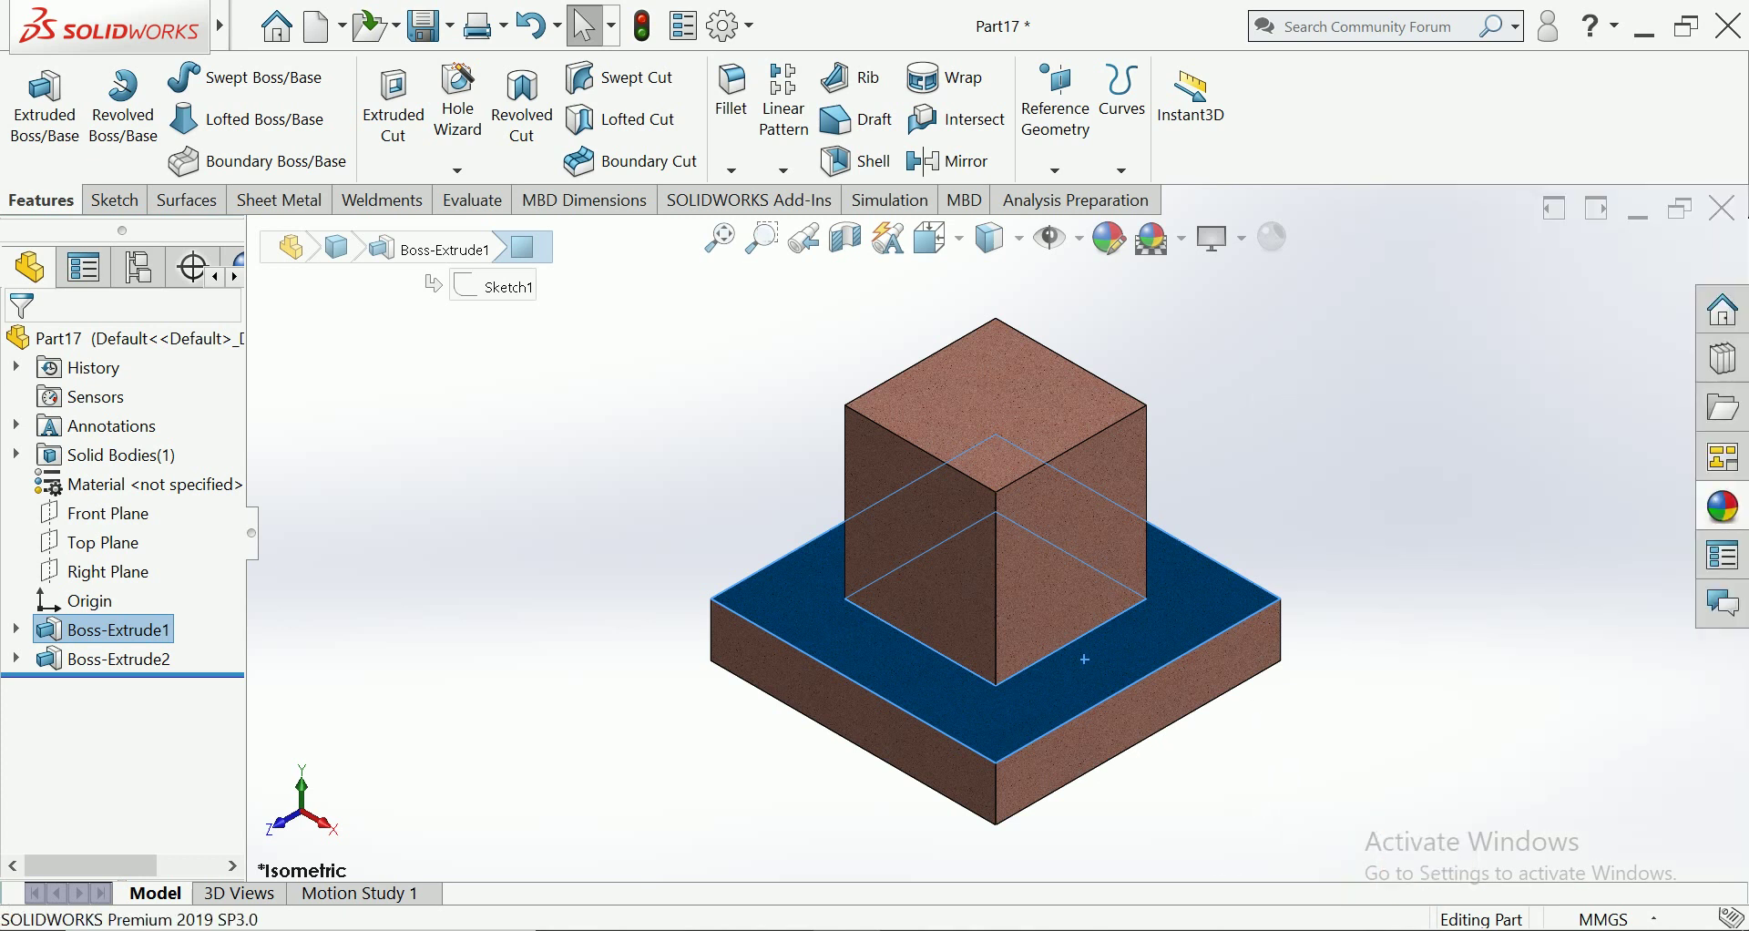
left_click_drag(1084, 658, 1084, 658)
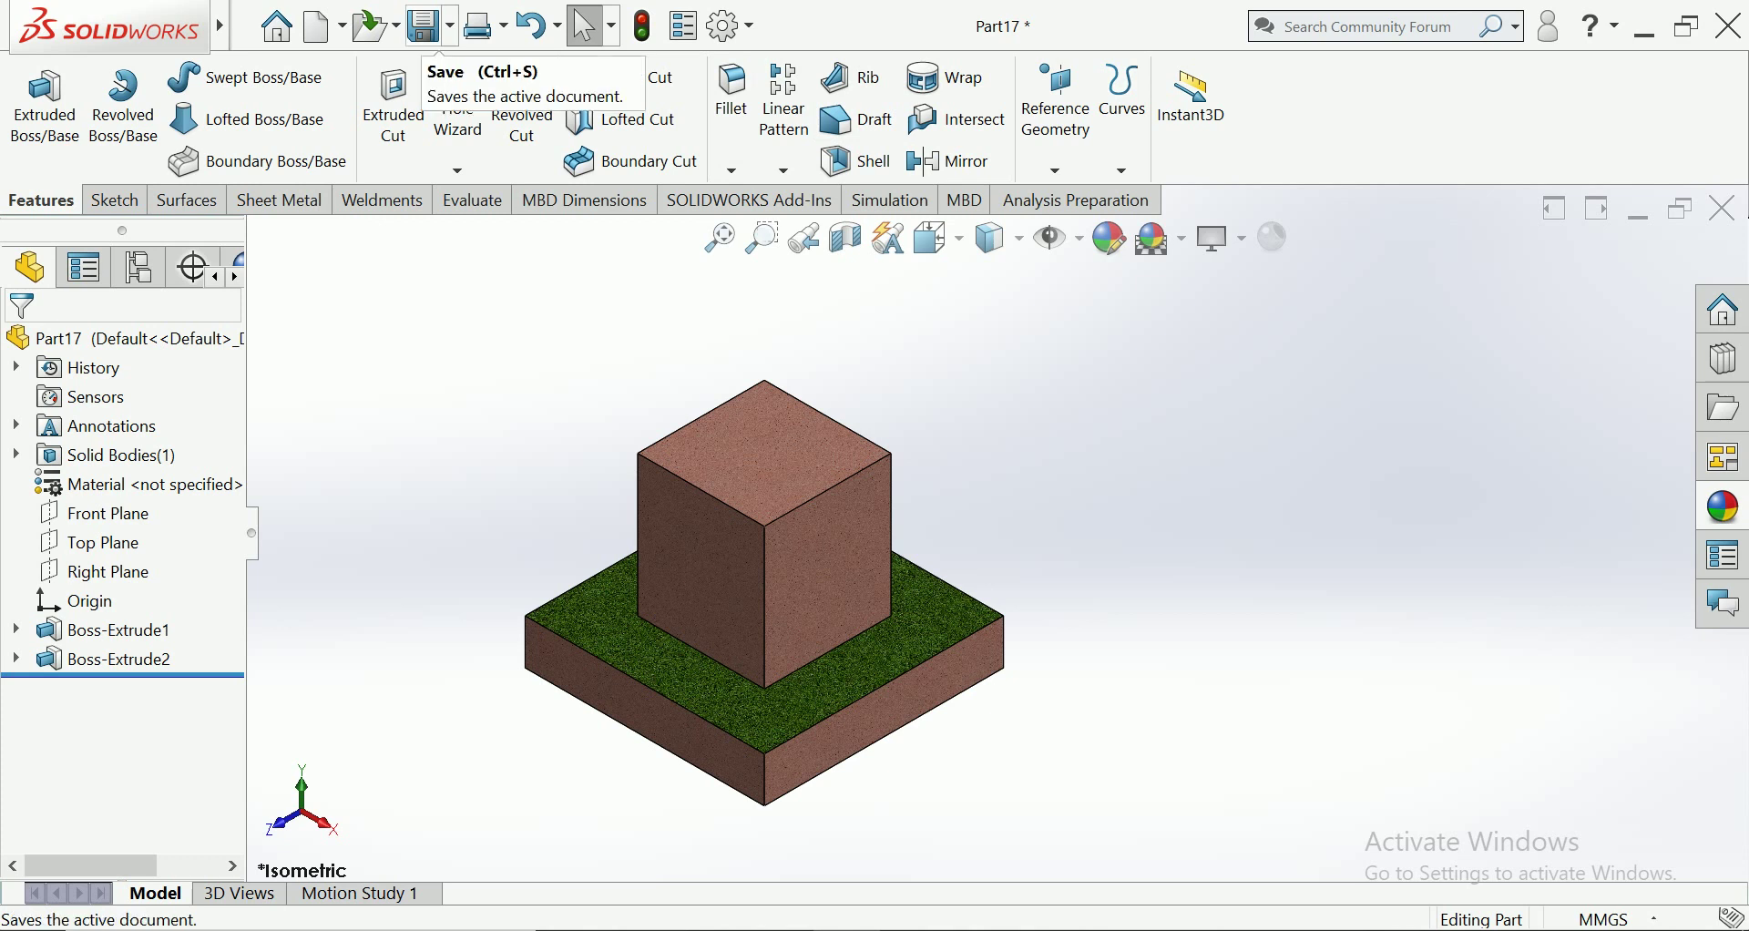
Save the part as FDN and close the document
left_click(424, 26)
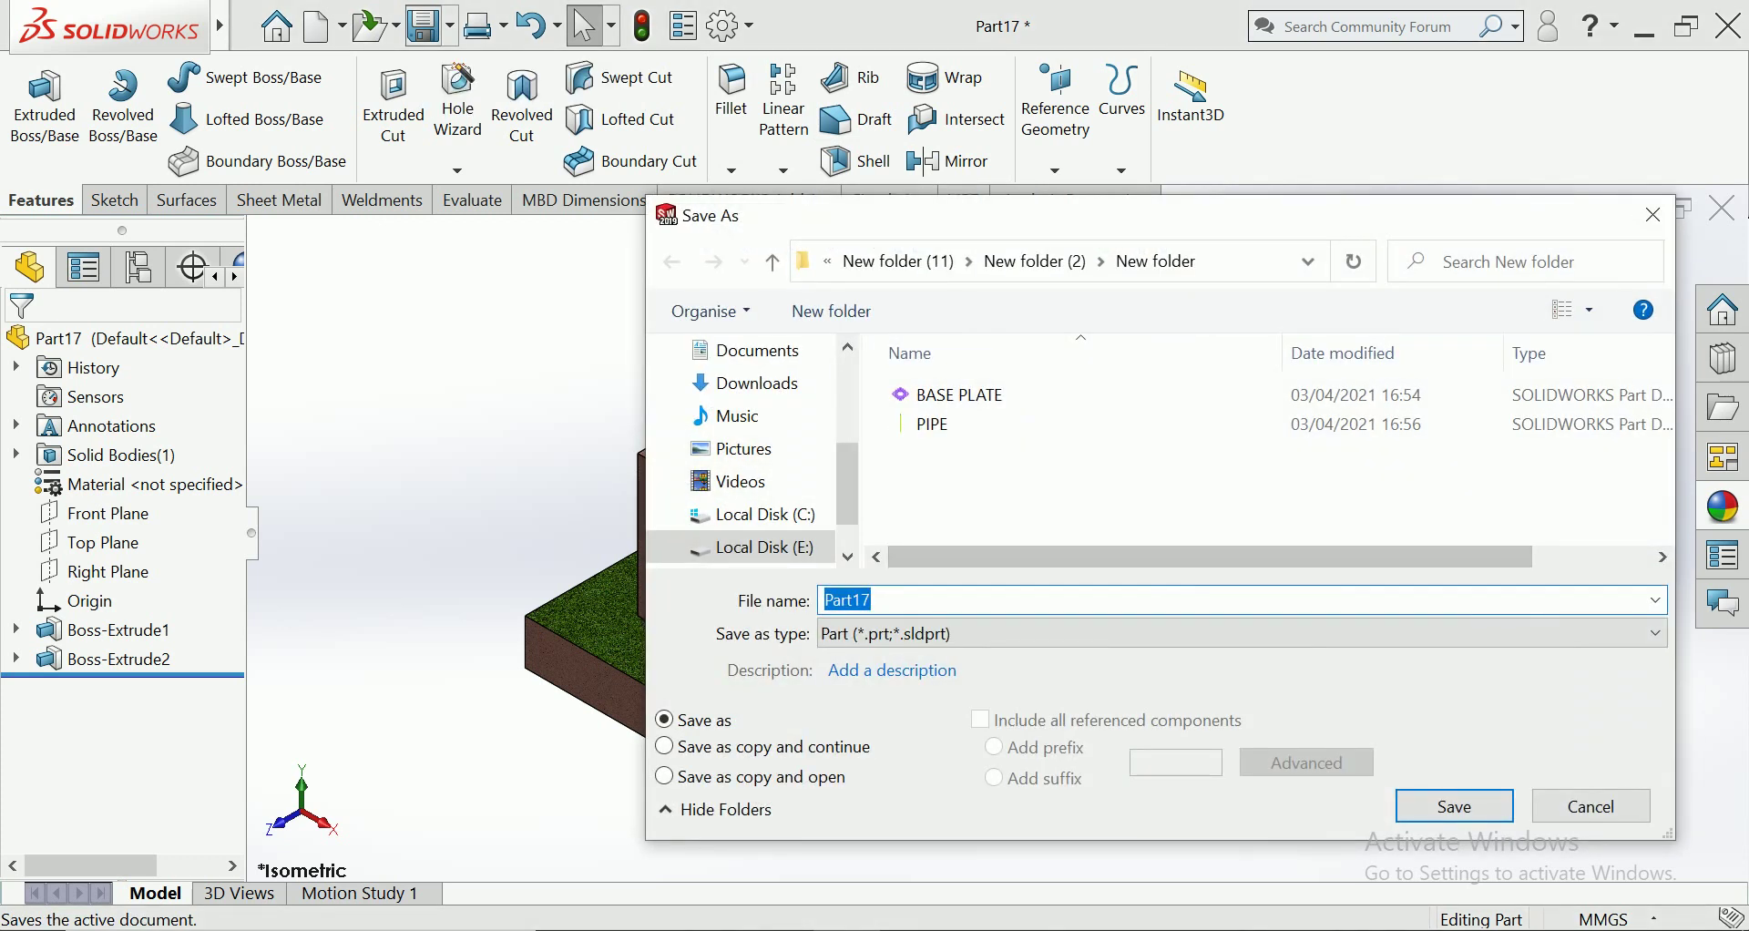
type("FDN")
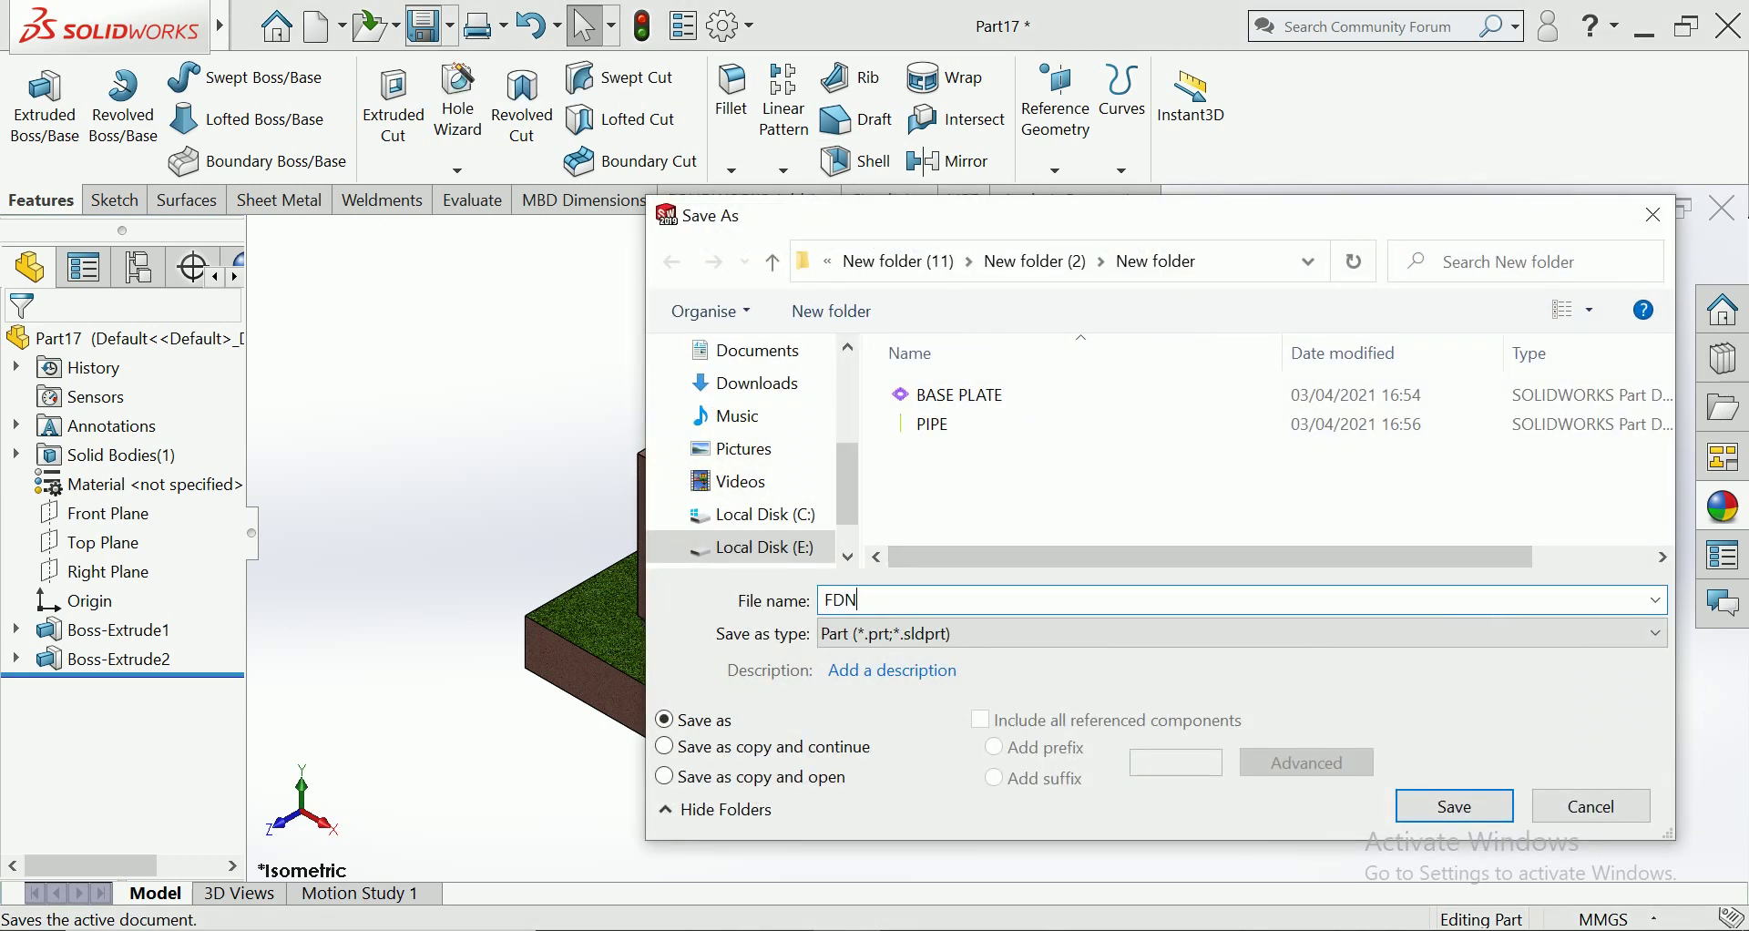
key("Return")
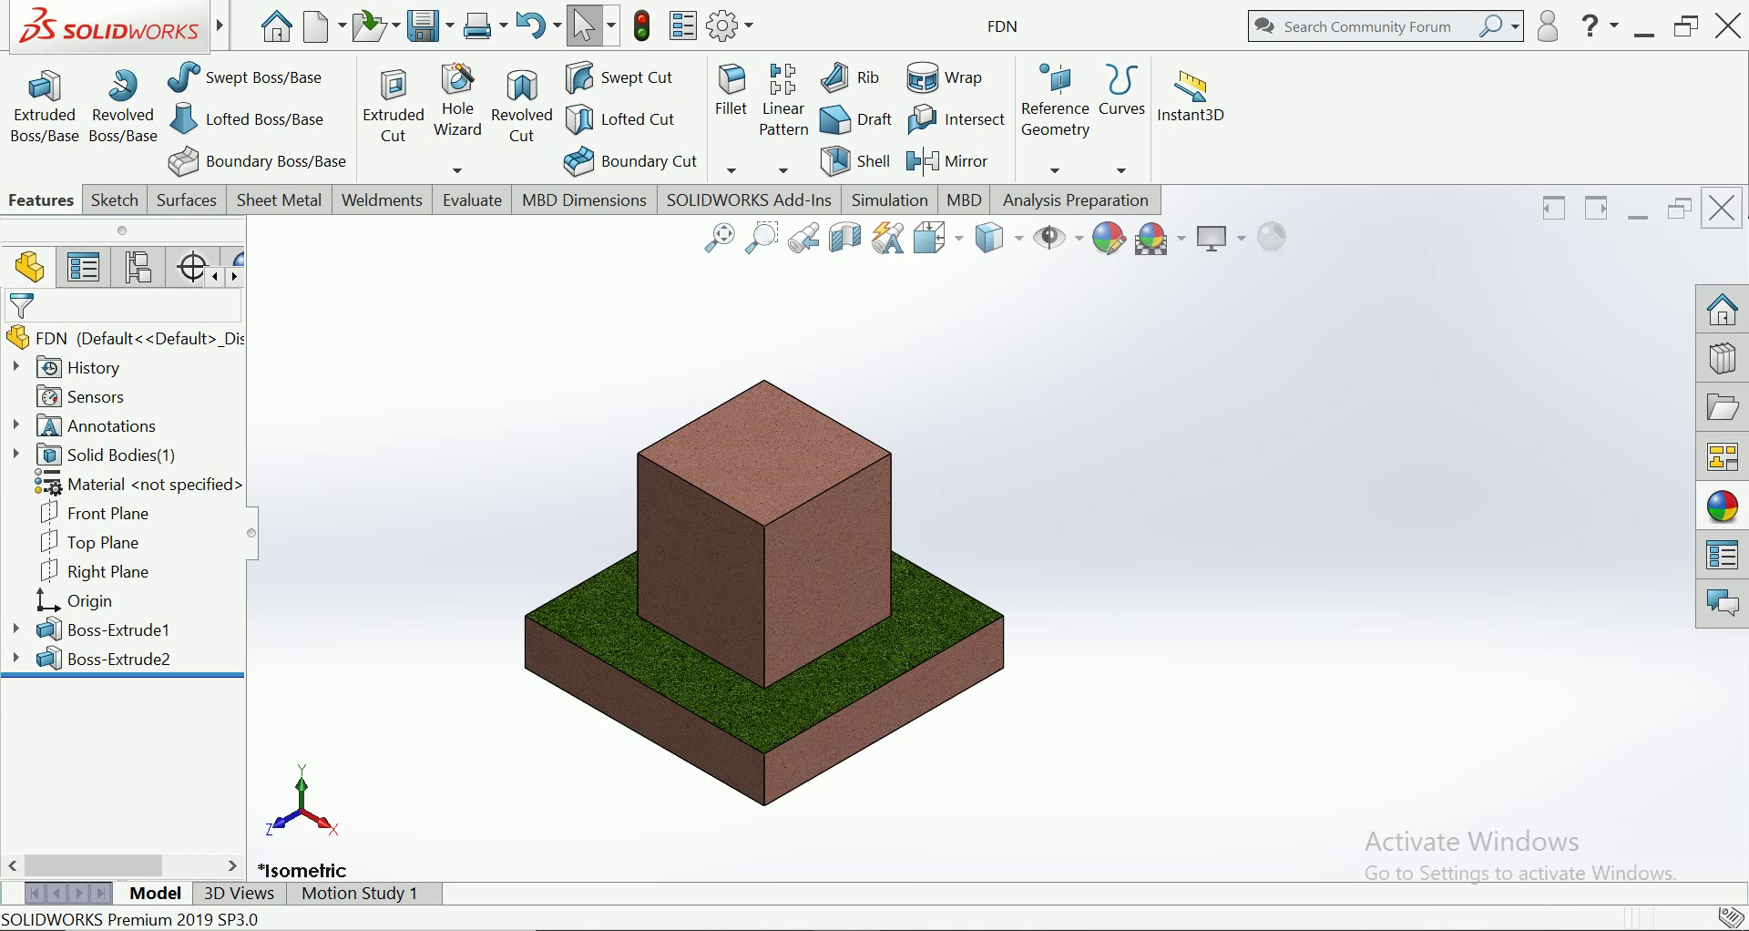
key("ctrl+w")
key("alt+v")
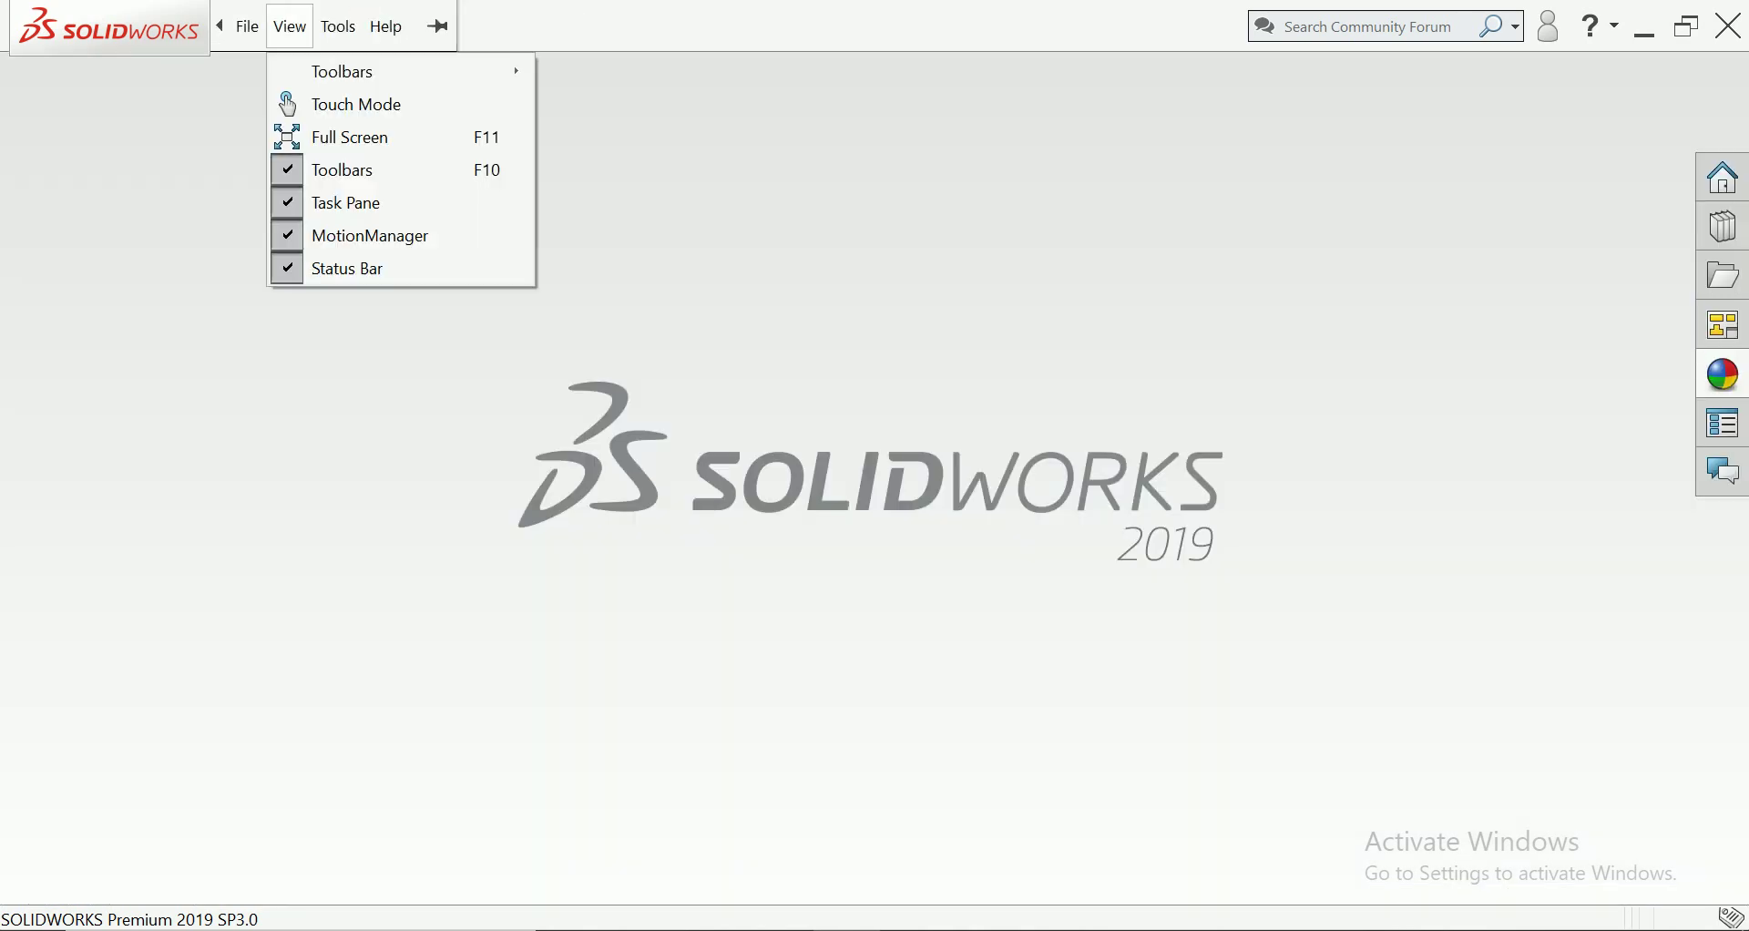
key("Escape")
key("ctrl+n")
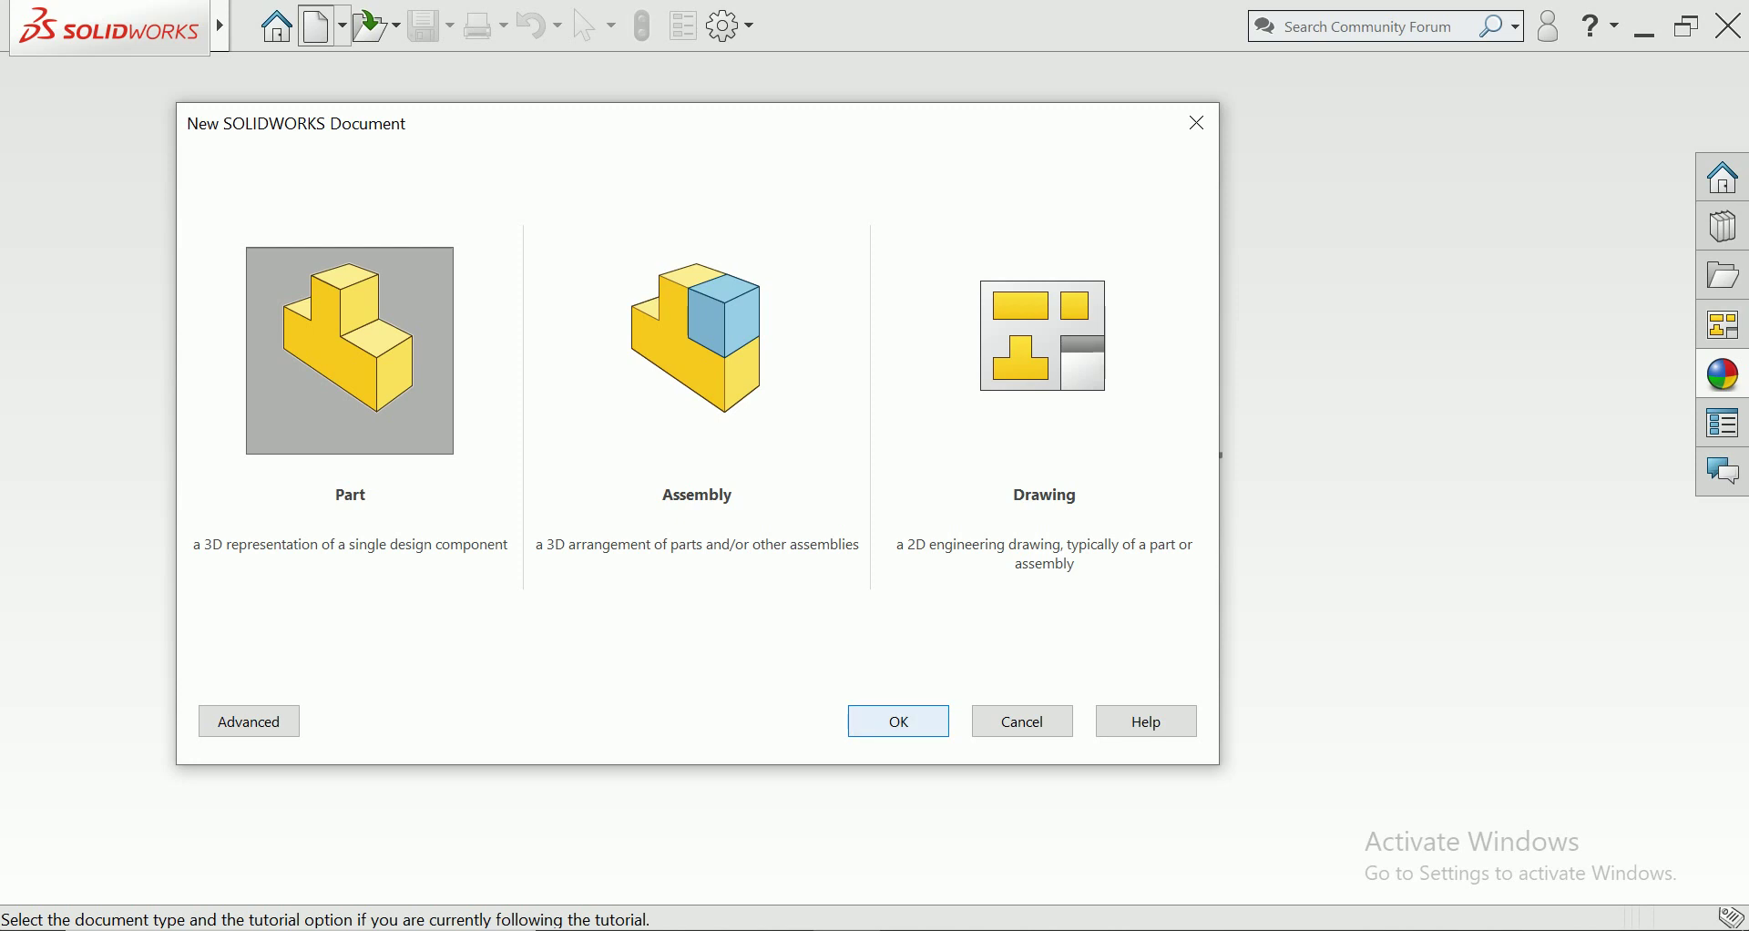
Create a new part and start a sketch on the Front Plane
left_click(898, 721)
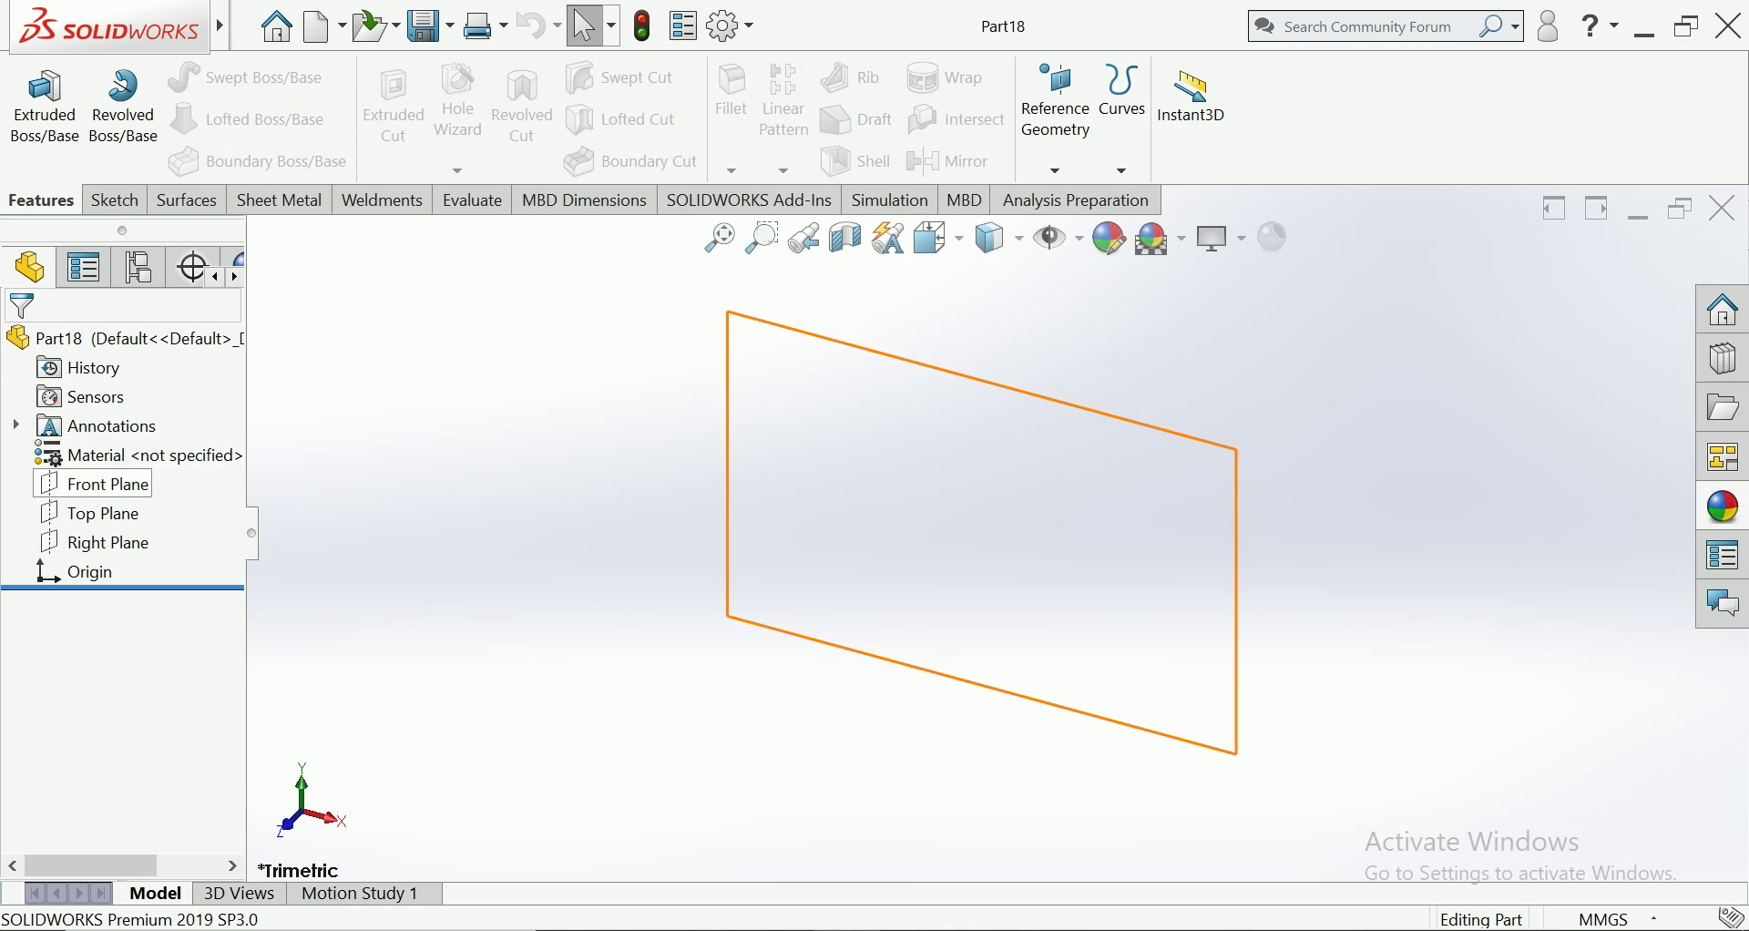
left_click(91, 484)
left_click(128, 455)
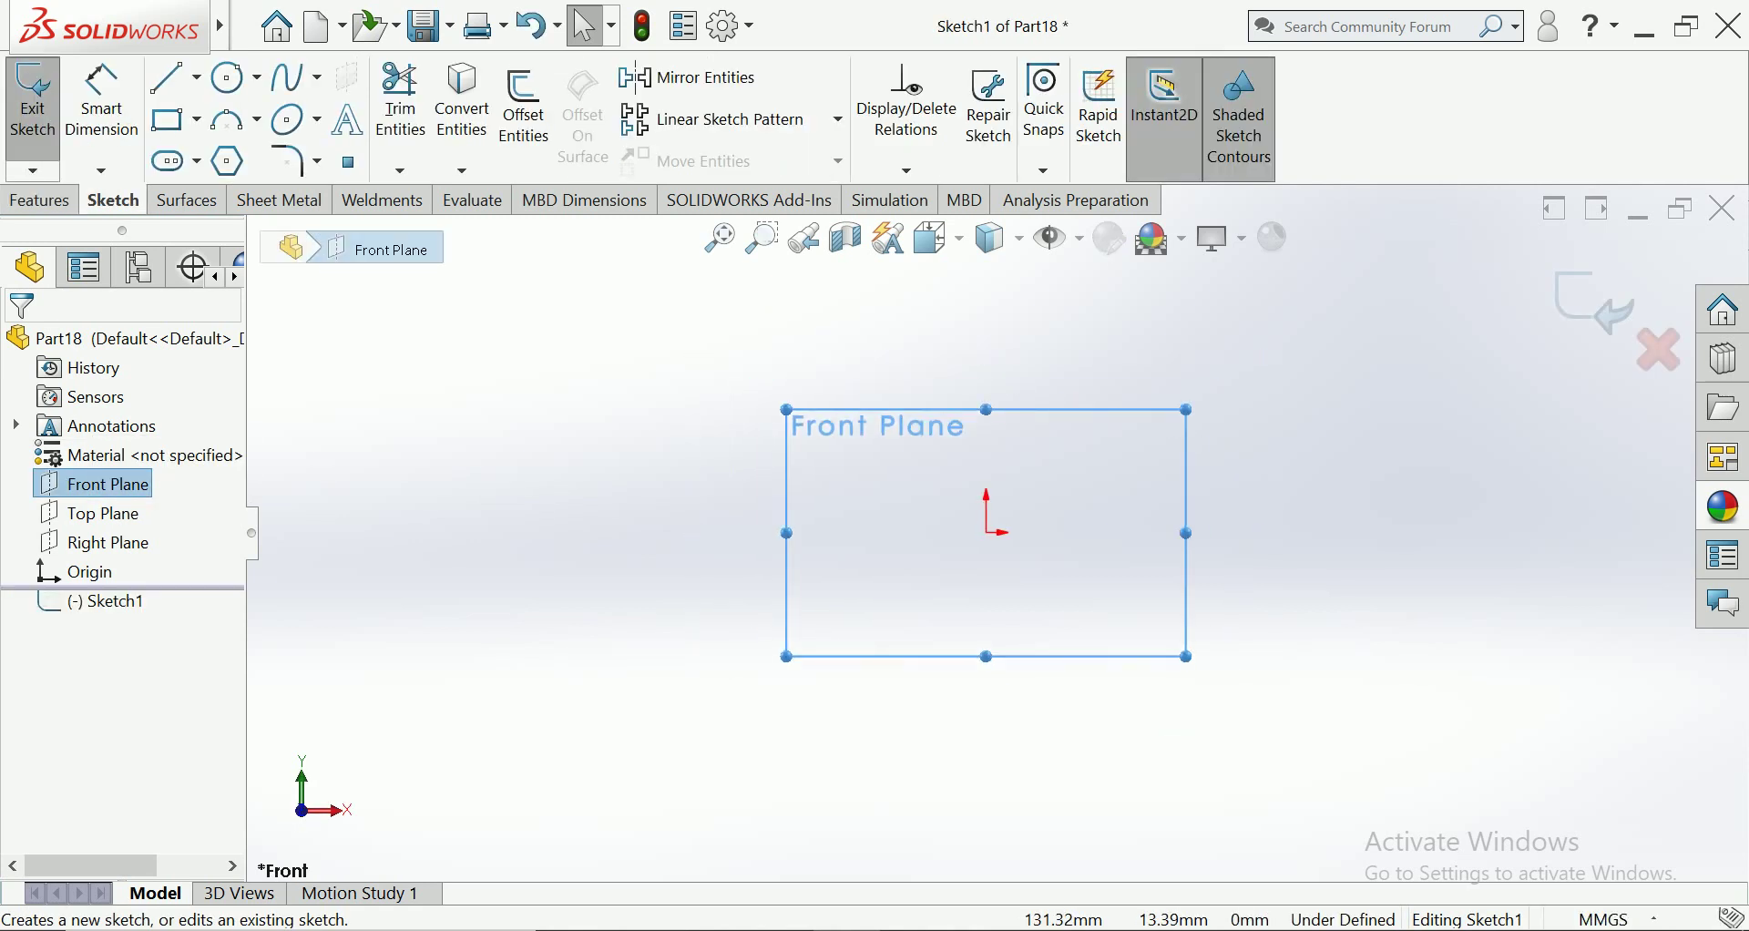
Draw a sloping midpoint line centred on the origin, exit the sketch, and select Sketch1
scroll(820, 501, "down", 2)
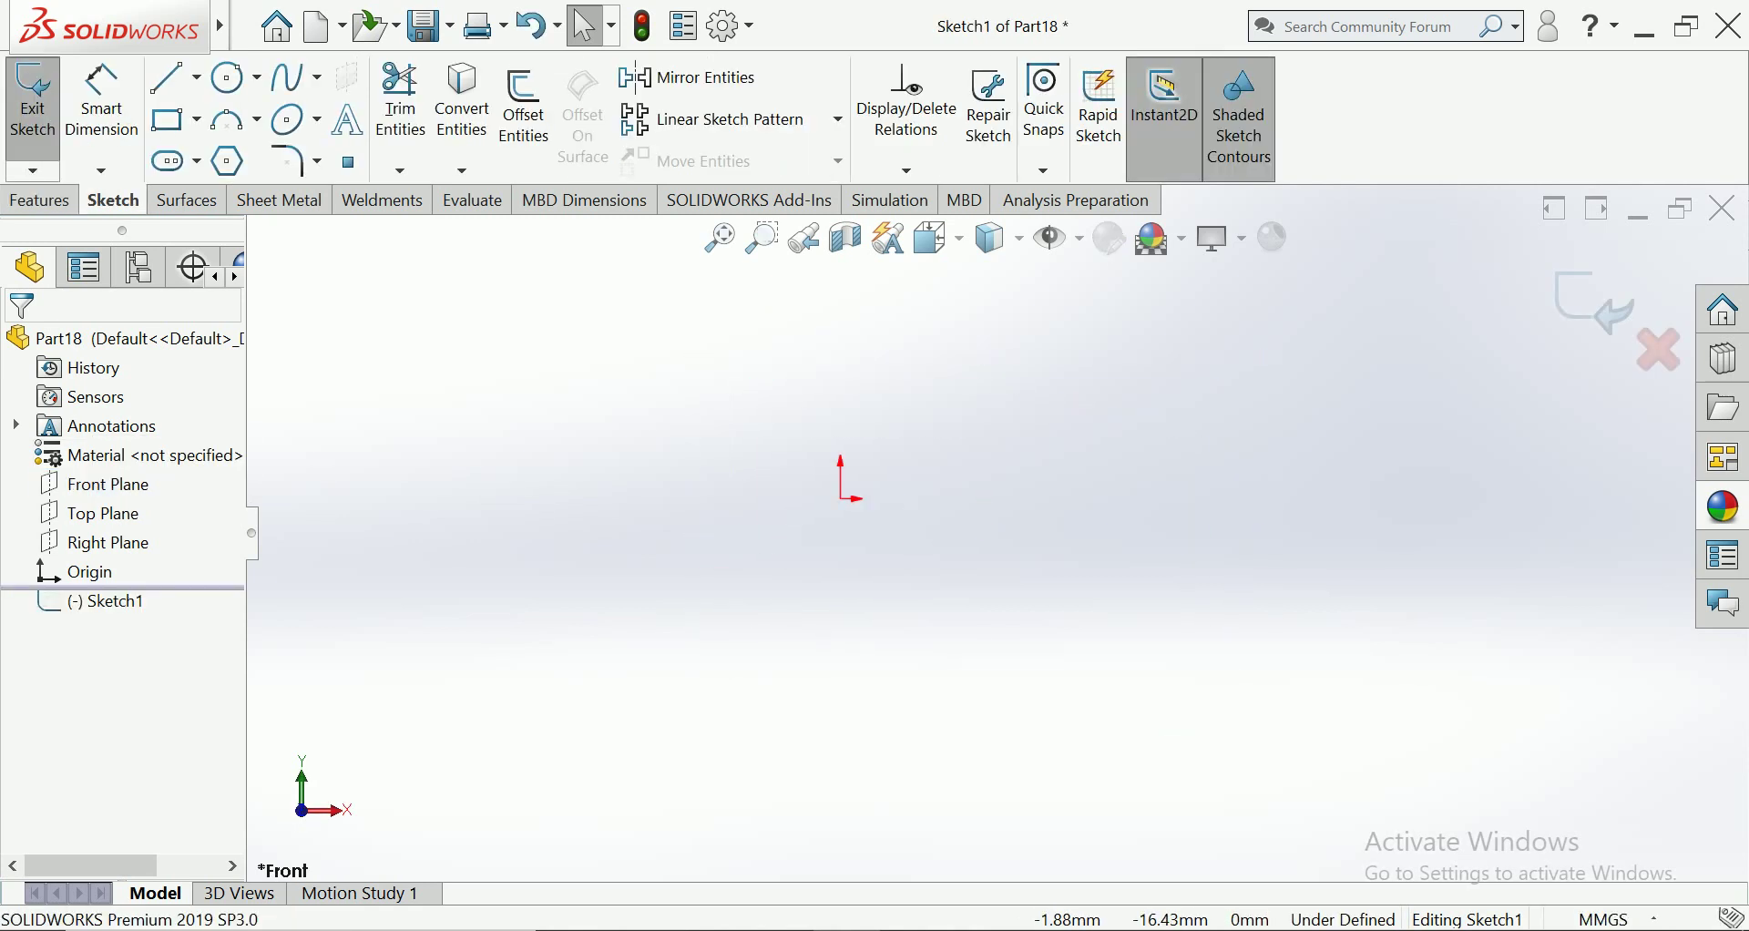
left_click(197, 77)
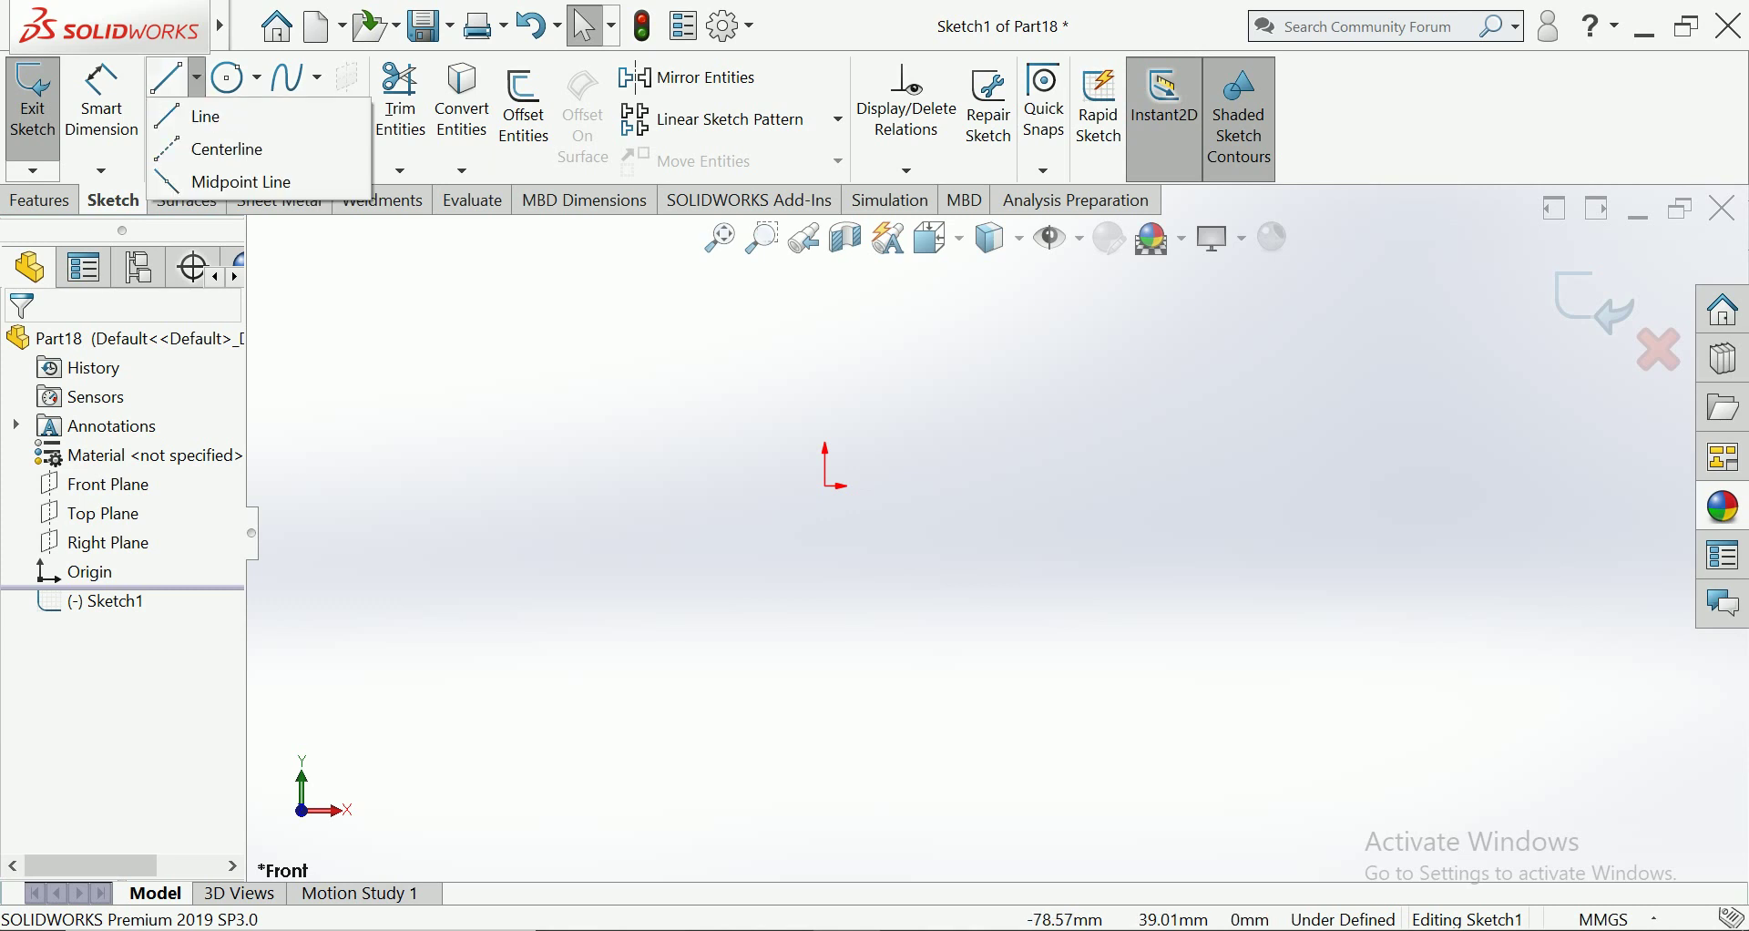
left_click(244, 182)
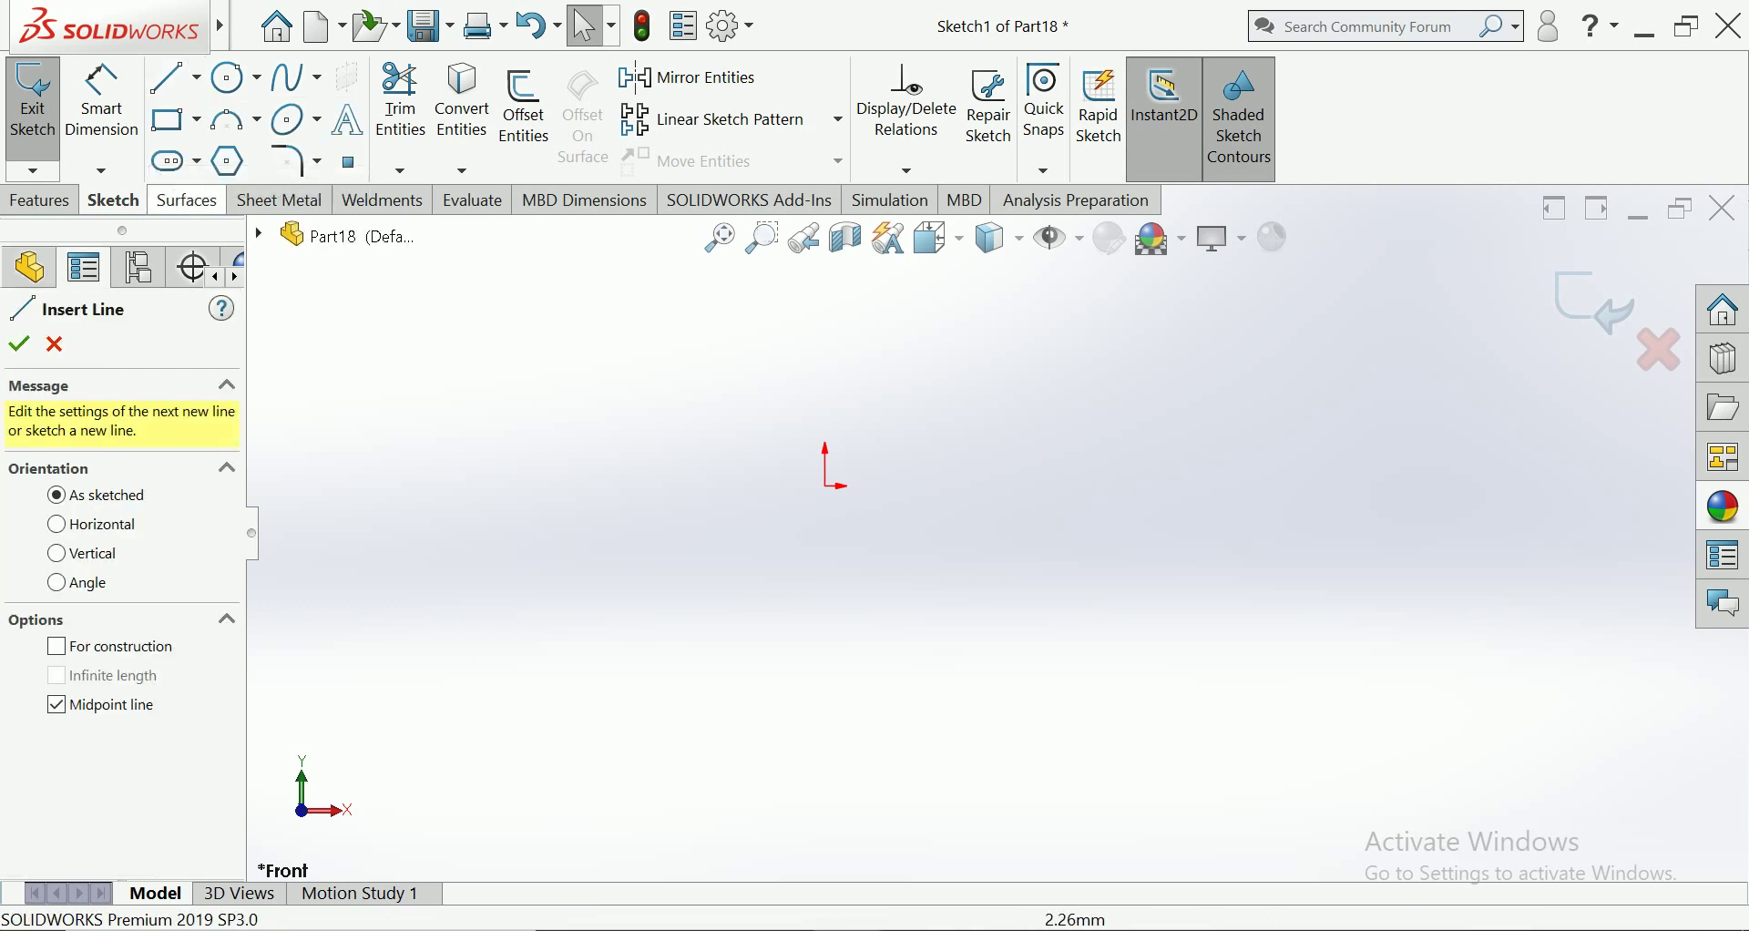
left_click(826, 487)
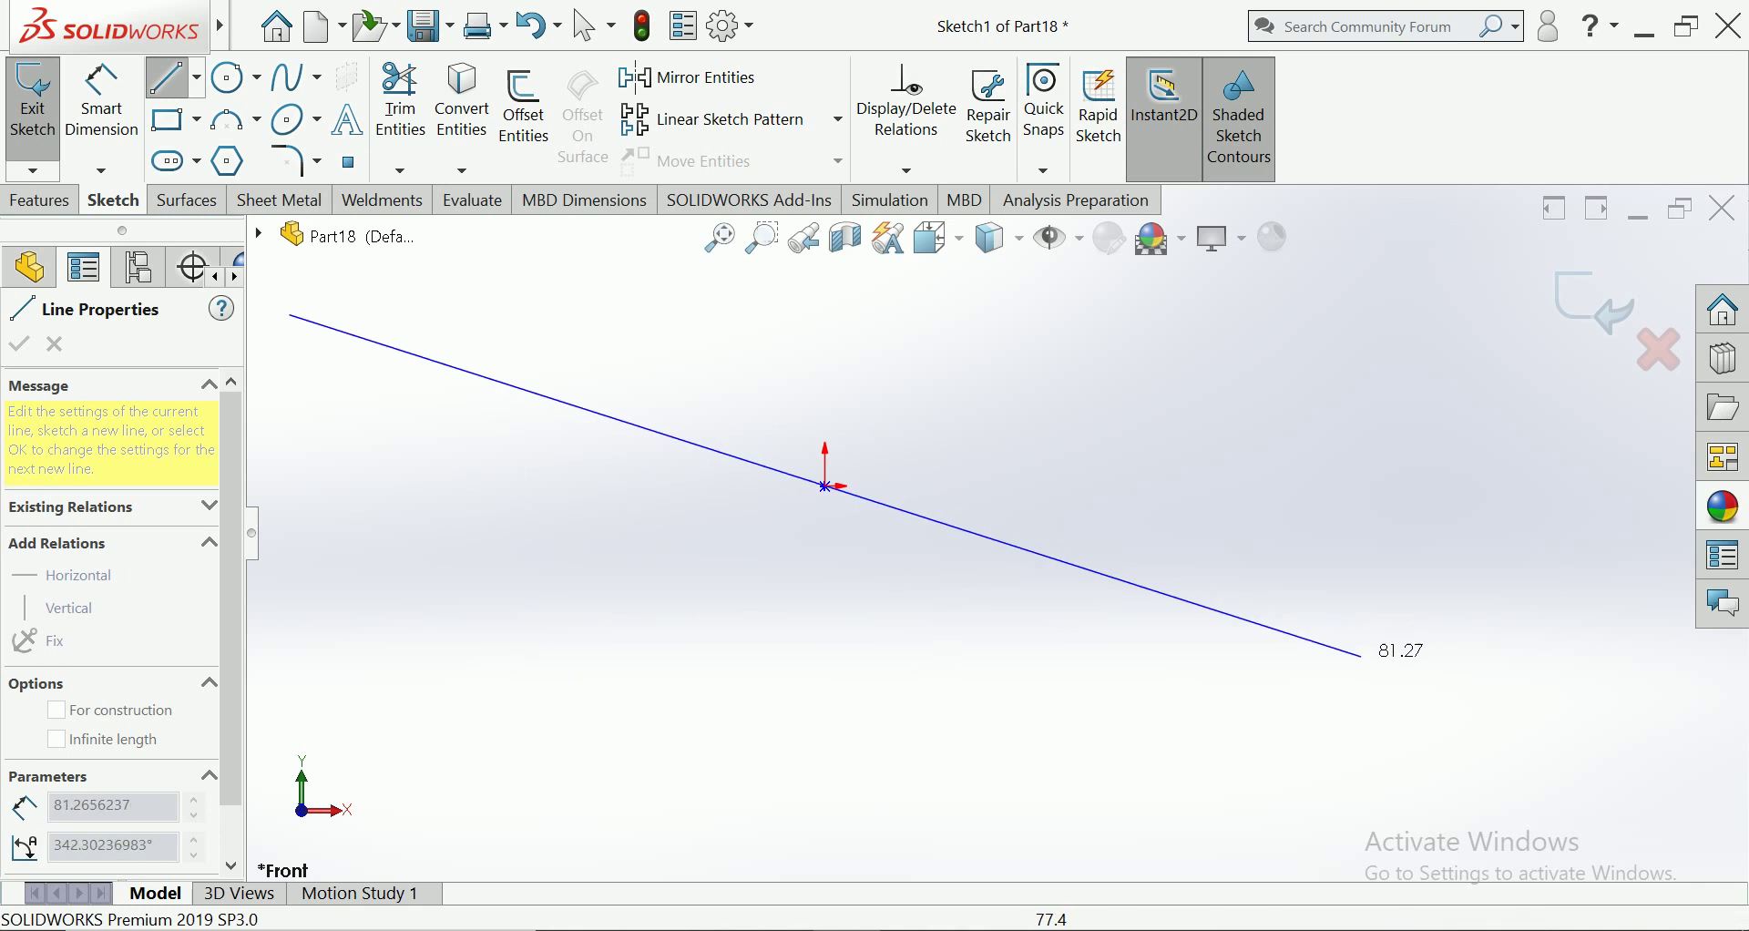
left_click(1361, 656)
key("Escape")
left_click(1594, 303)
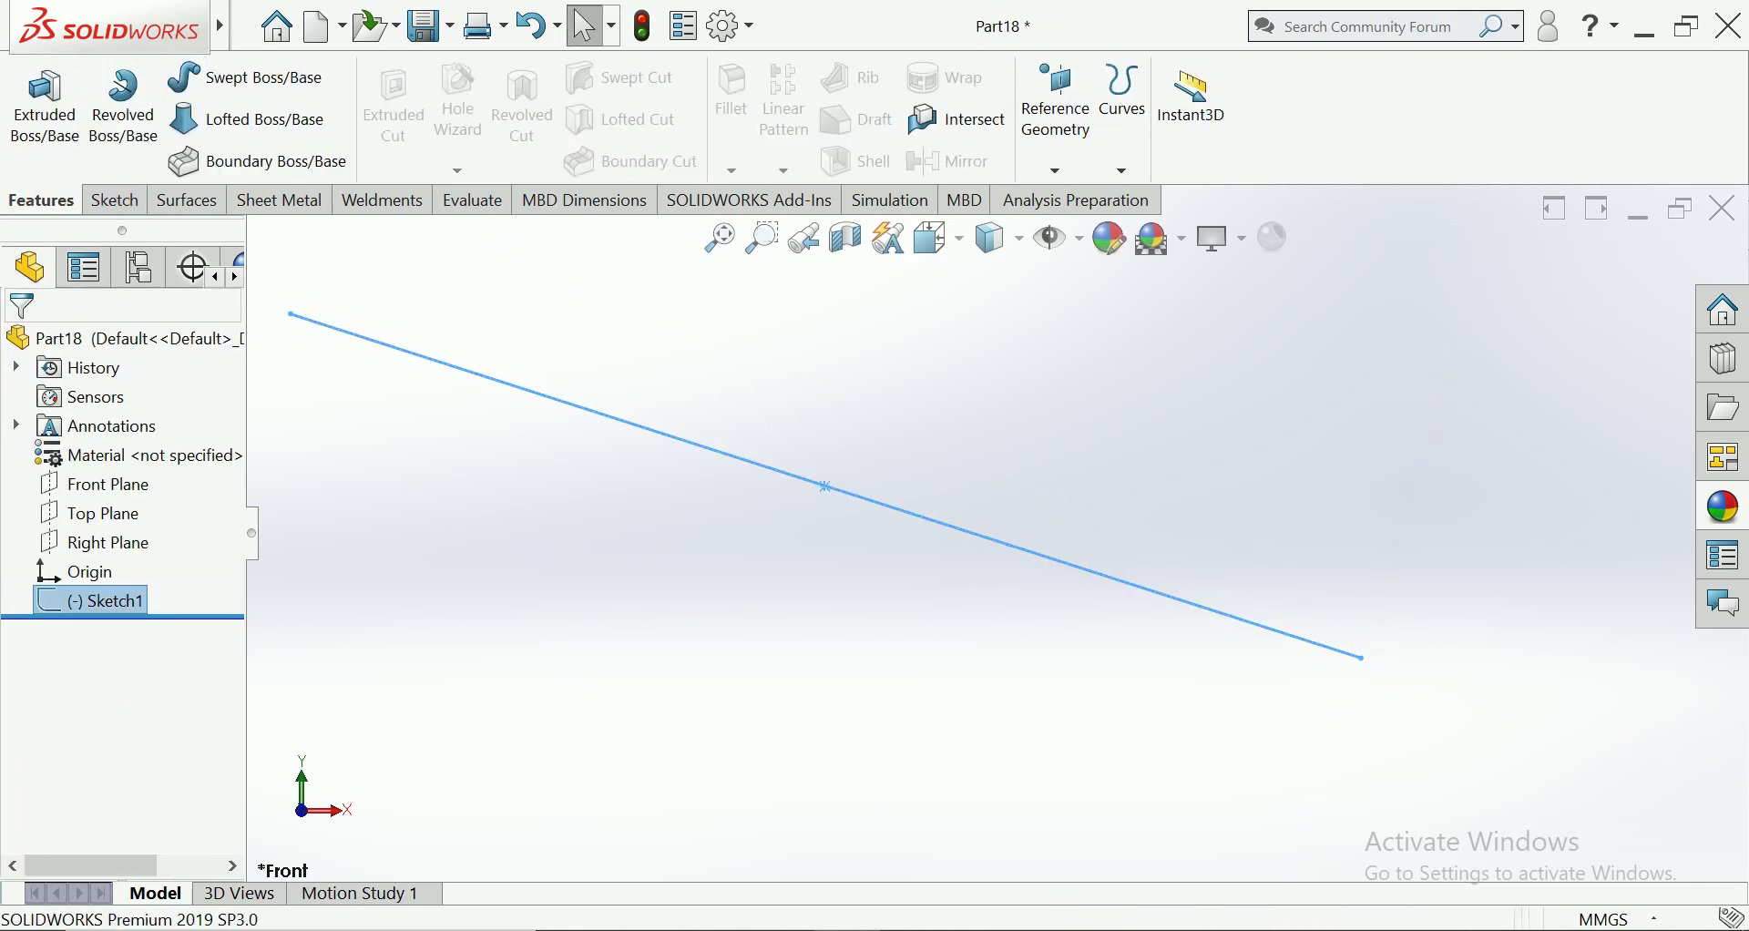
left_click(106, 600)
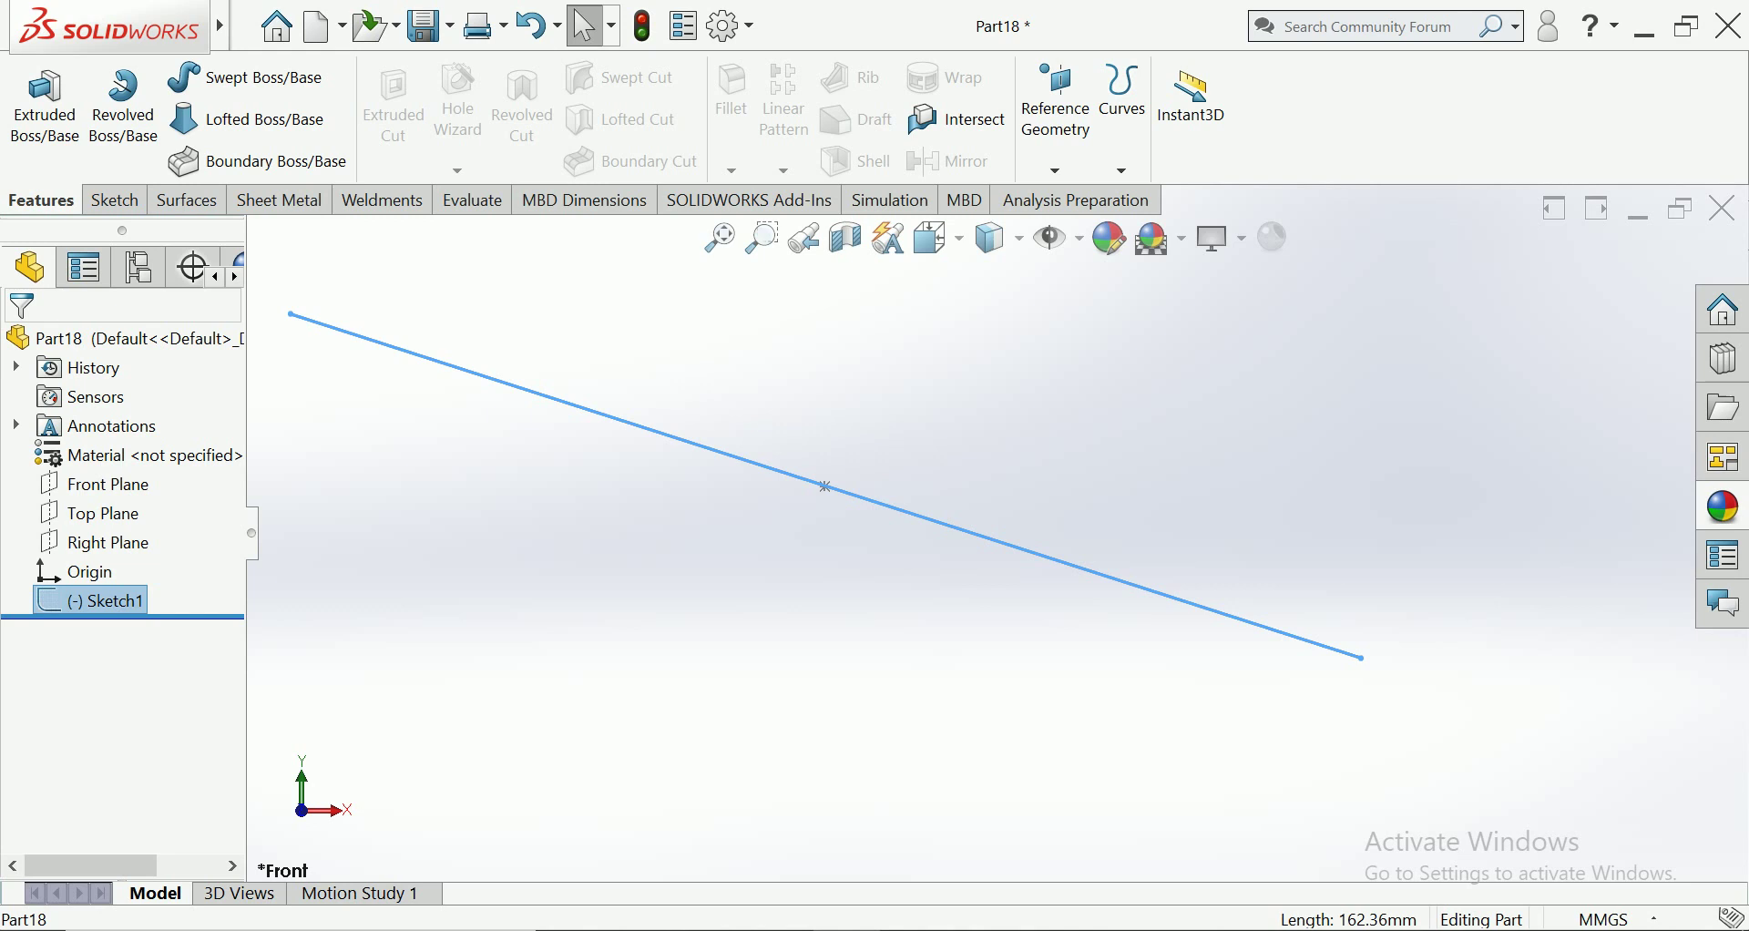
Reopen Sketch1 and draw a horizontal centerline from the origin
right_click(491, 375)
left_click(507, 301)
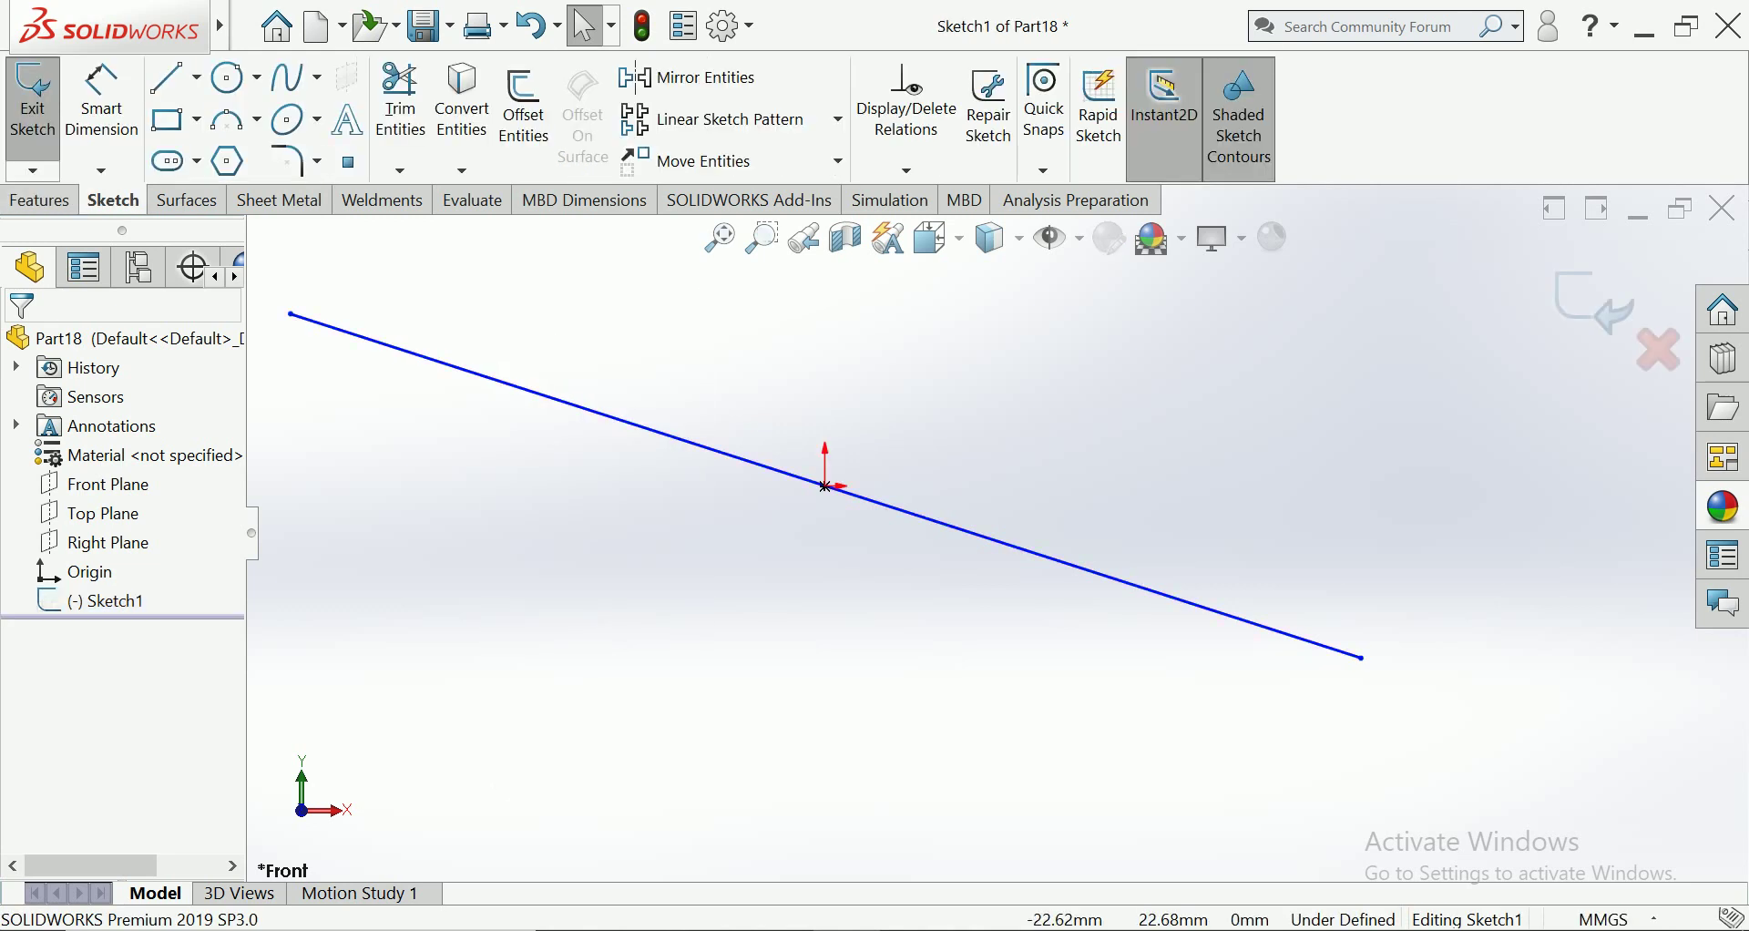
left_click(197, 77)
left_click(228, 149)
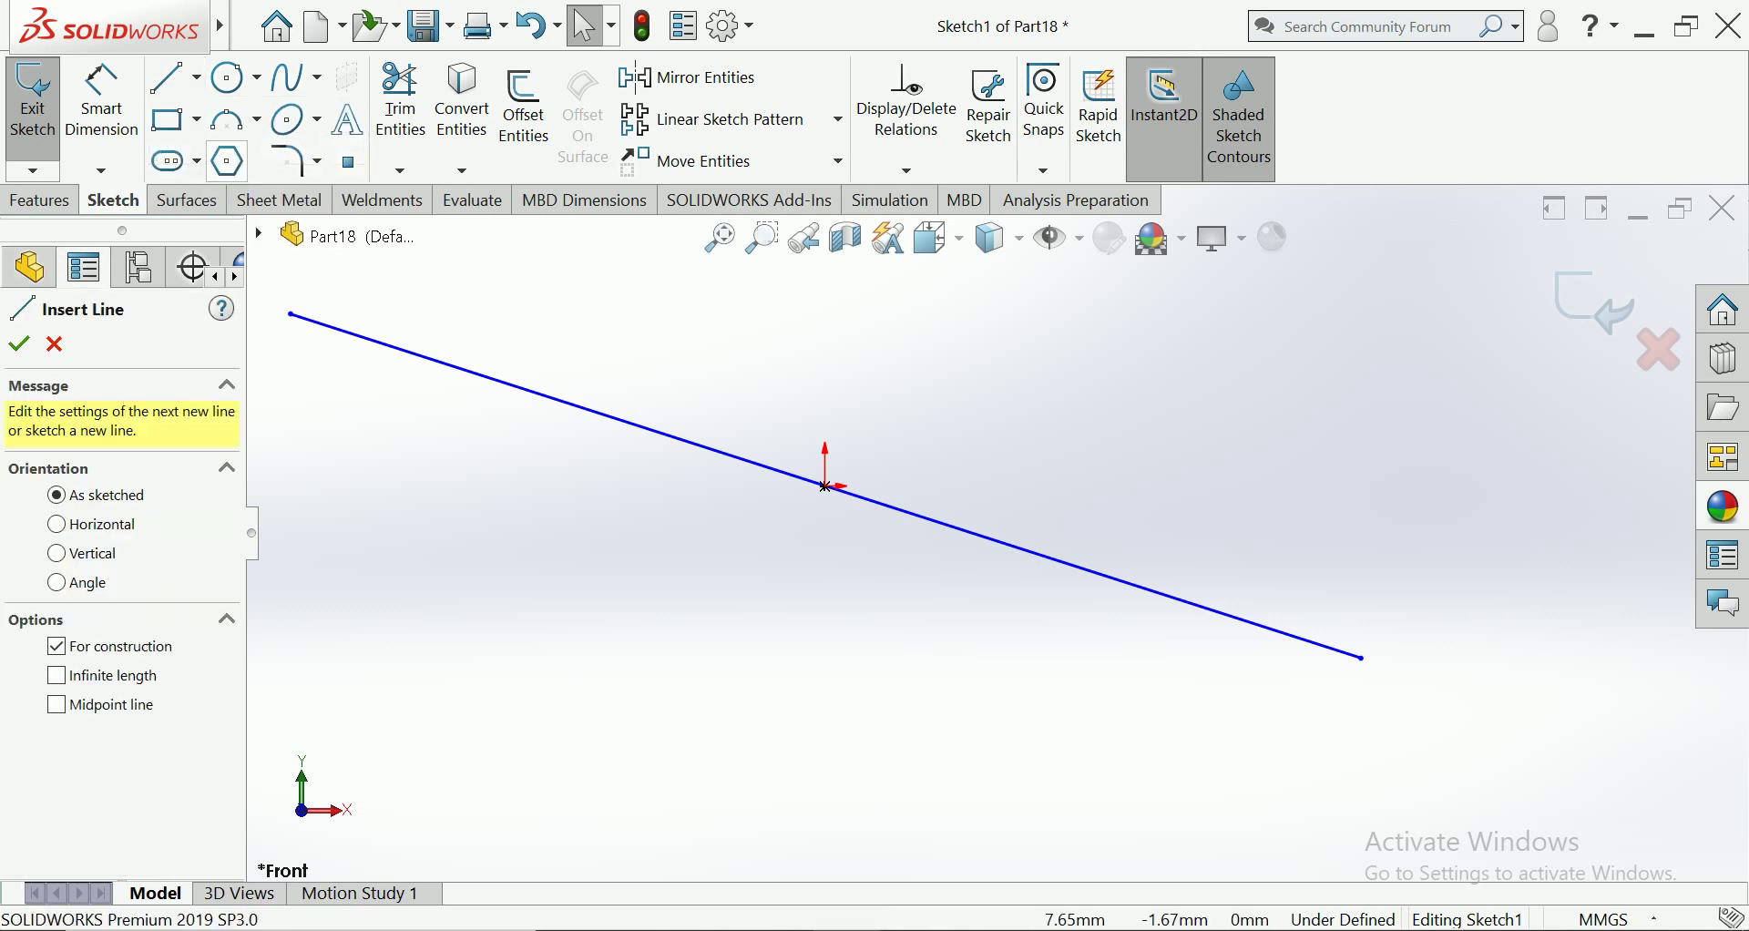
left_click(826, 488)
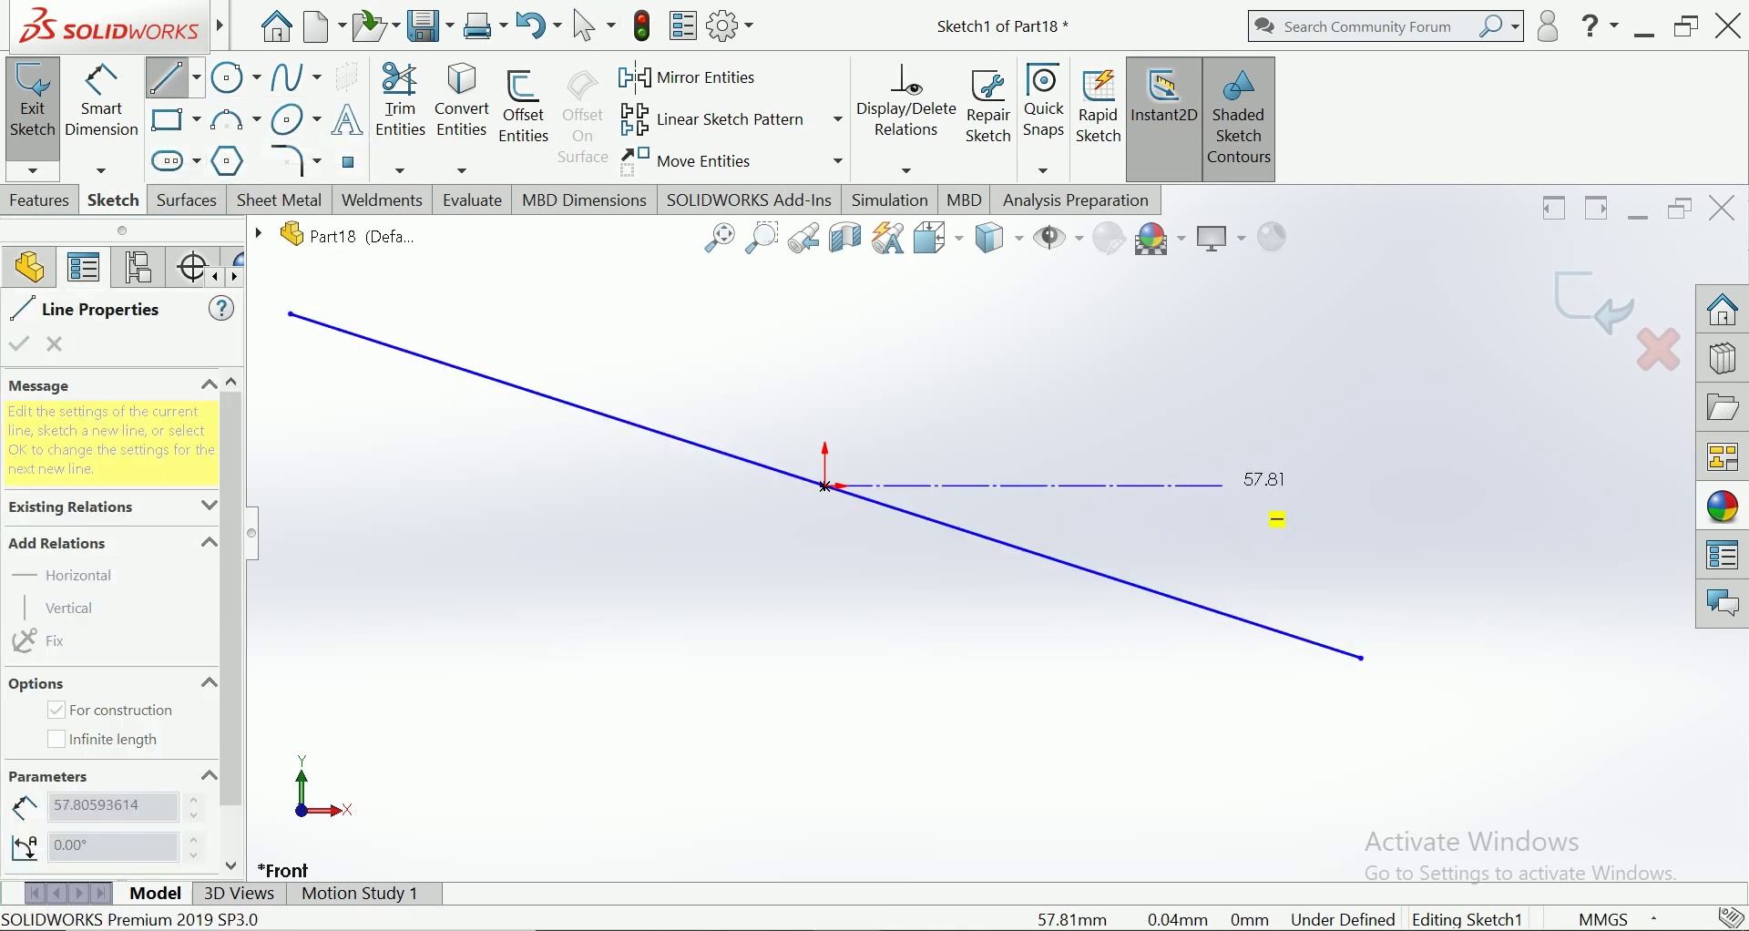
left_click(101, 100)
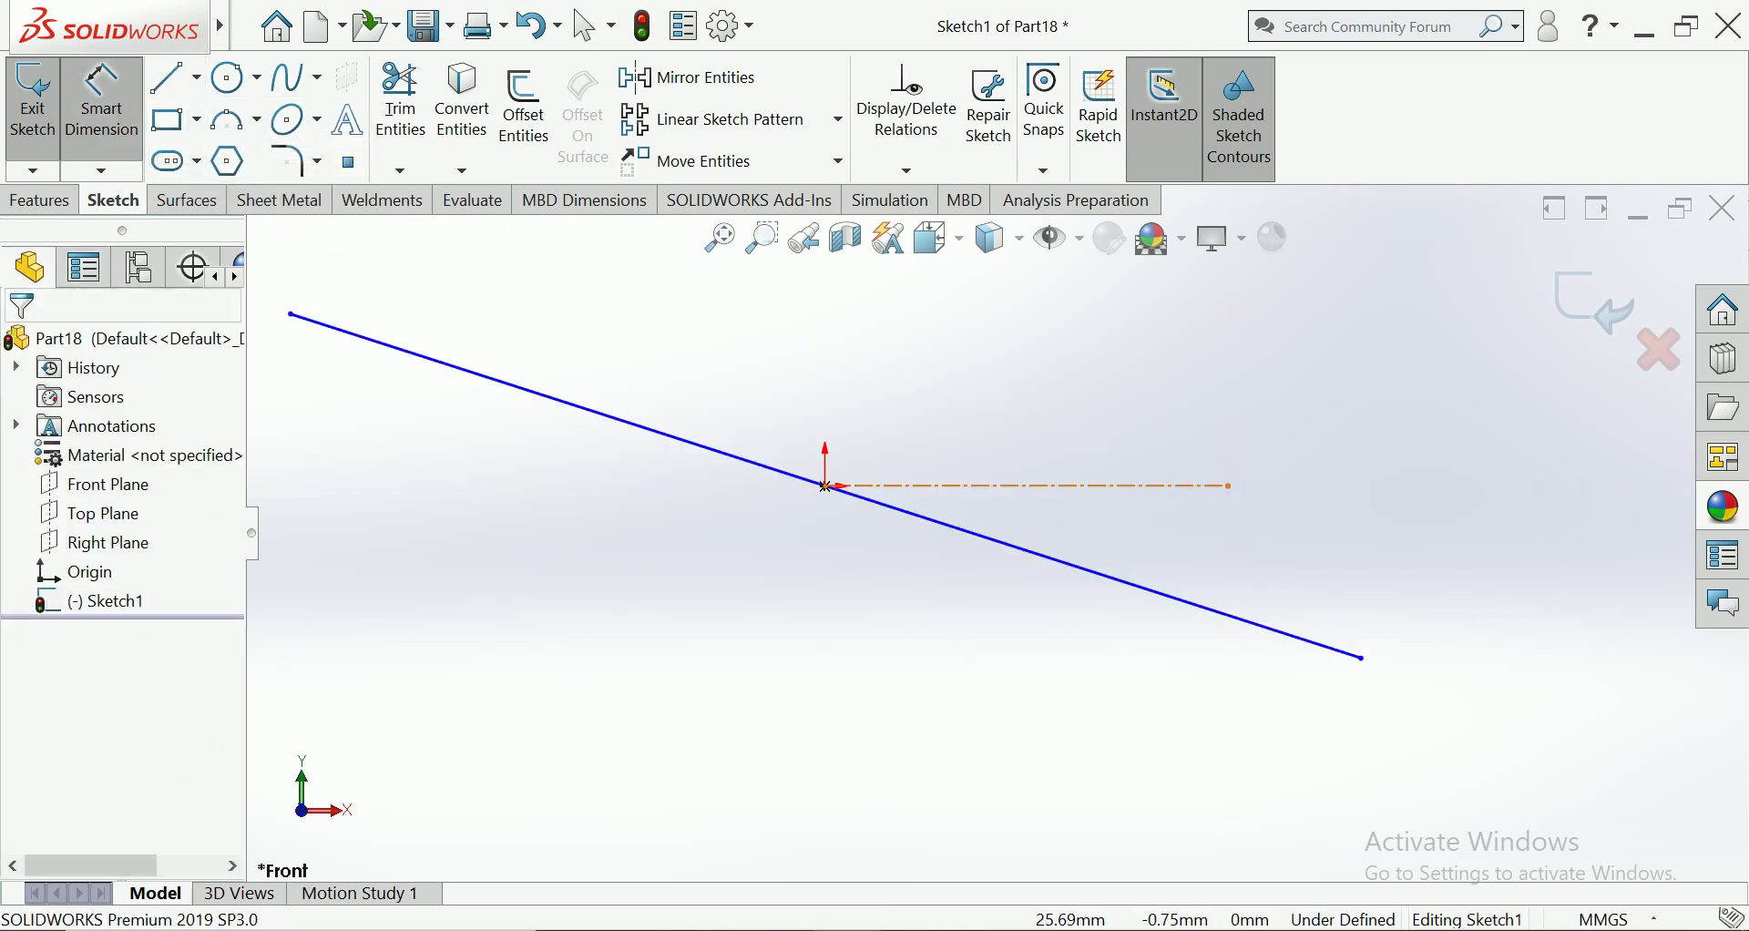
Dimension the angle between the sloped line and the centerline to 18°
left_click(1027, 487)
left_click(1020, 549)
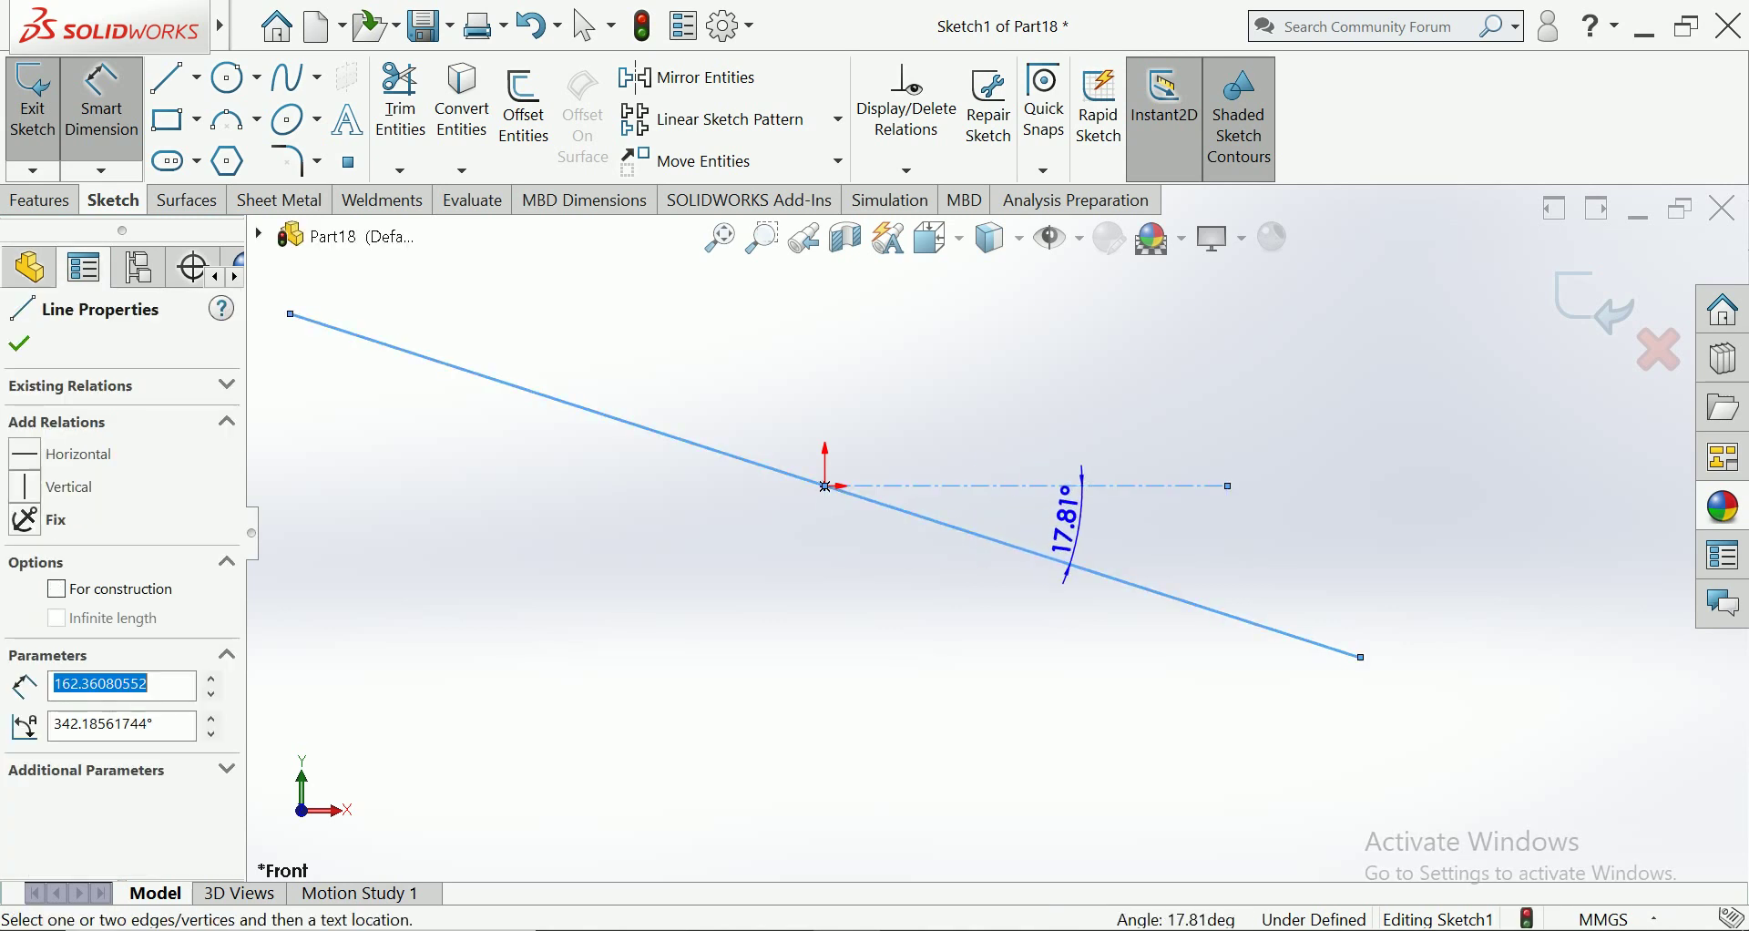
left_click(1062, 515)
type("18")
key("Return")
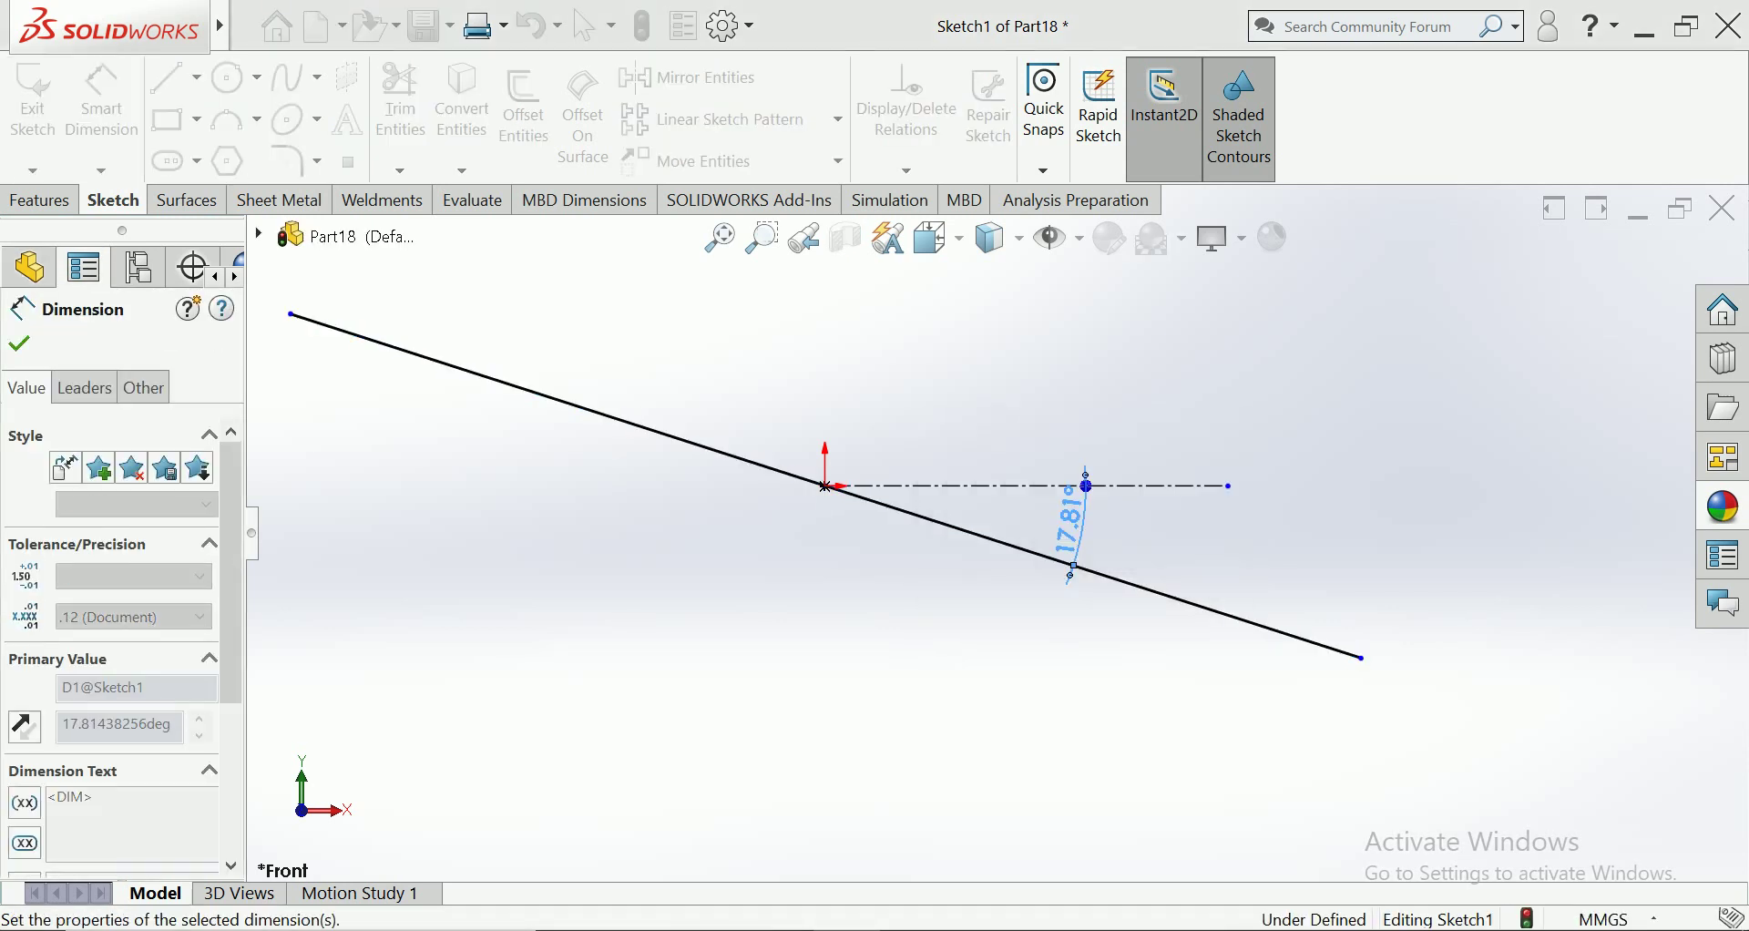
scroll(1002, 533, "up", 2)
scroll(1002, 531, "up", 1)
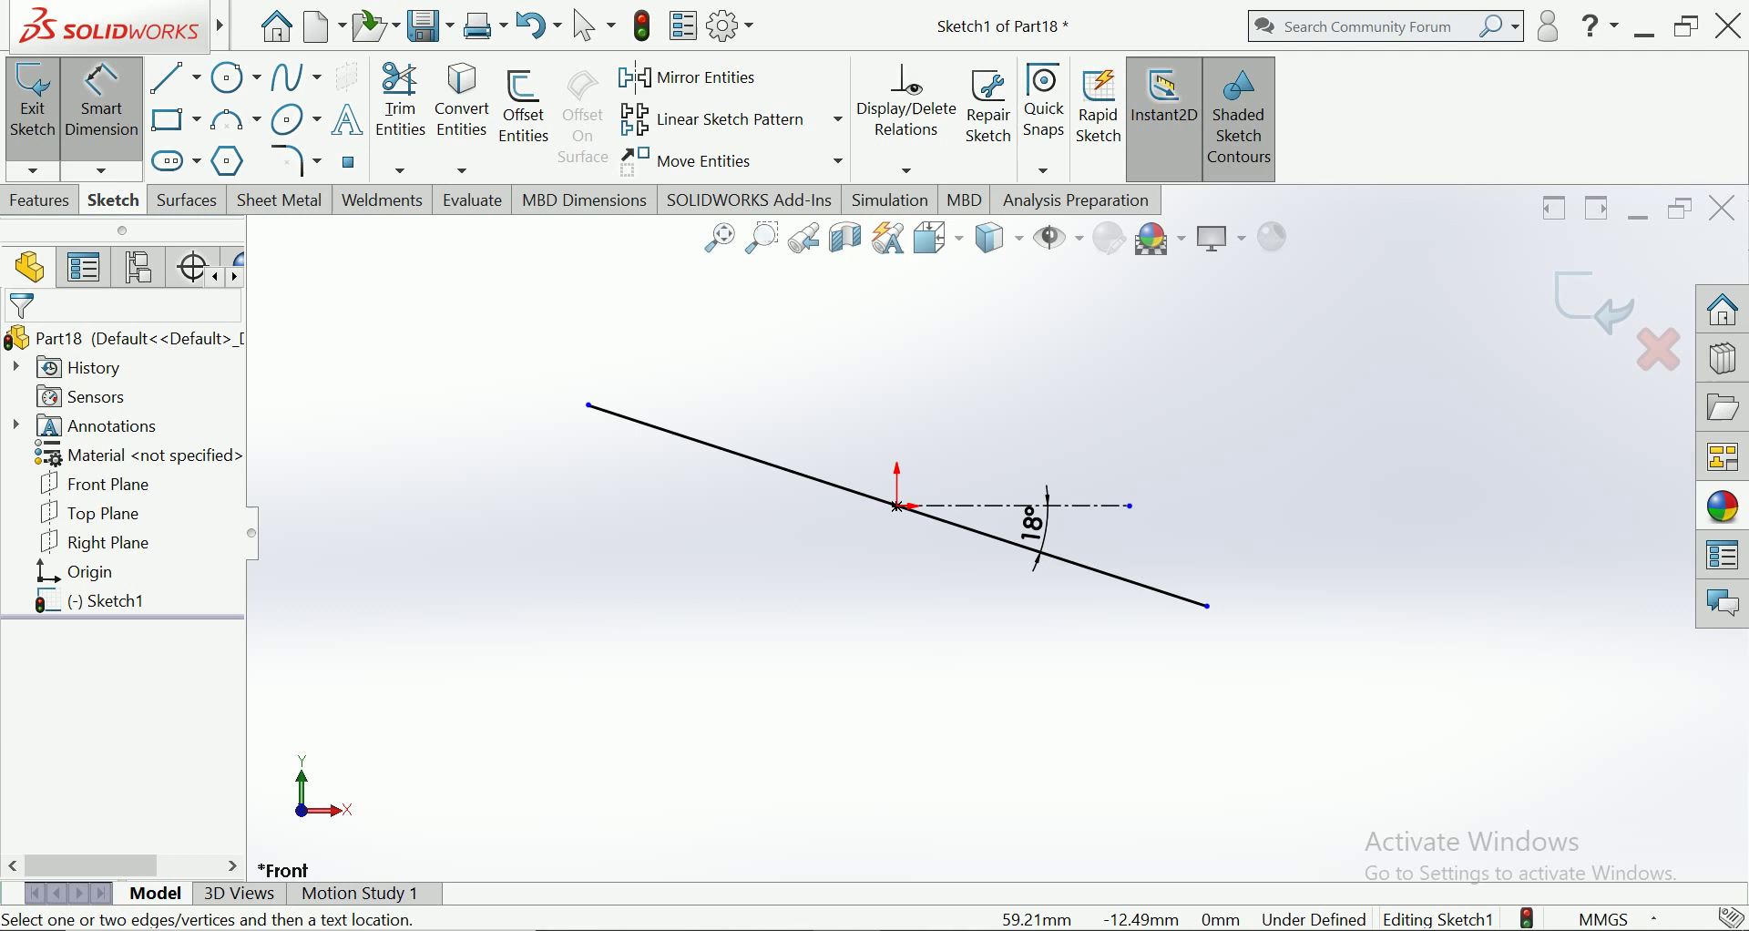
scroll(1088, 594, "down", 1)
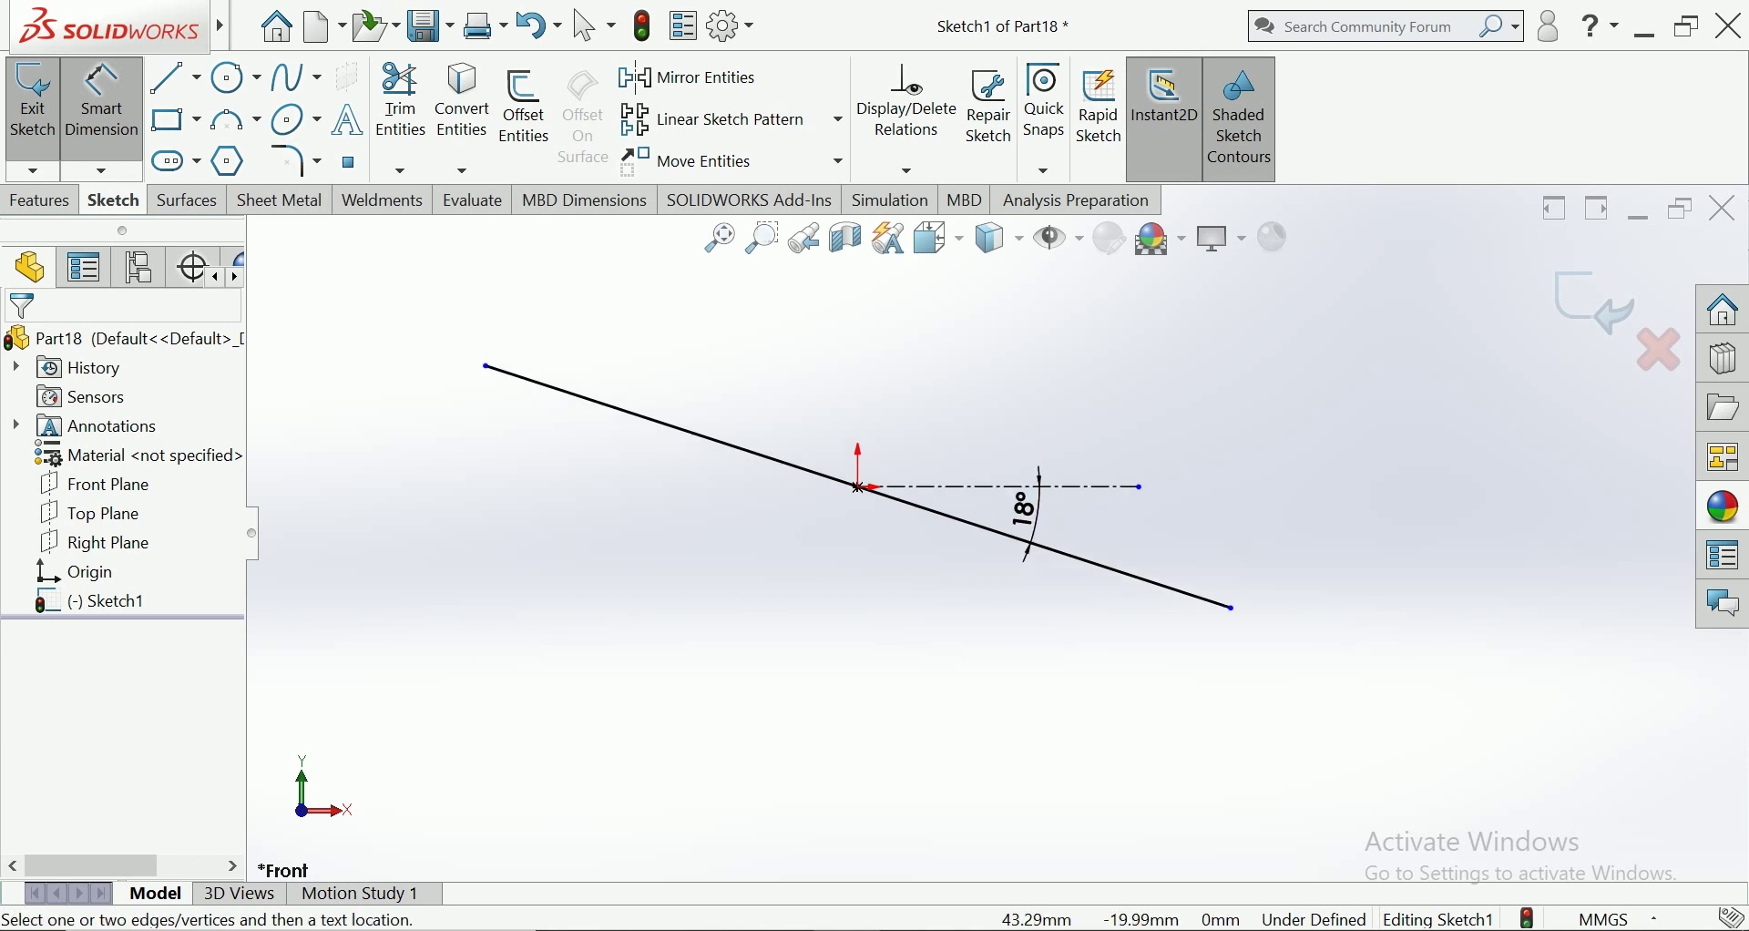
Dimension the sloped line's length to 800 mm
left_click(1014, 537)
left_click(866, 587)
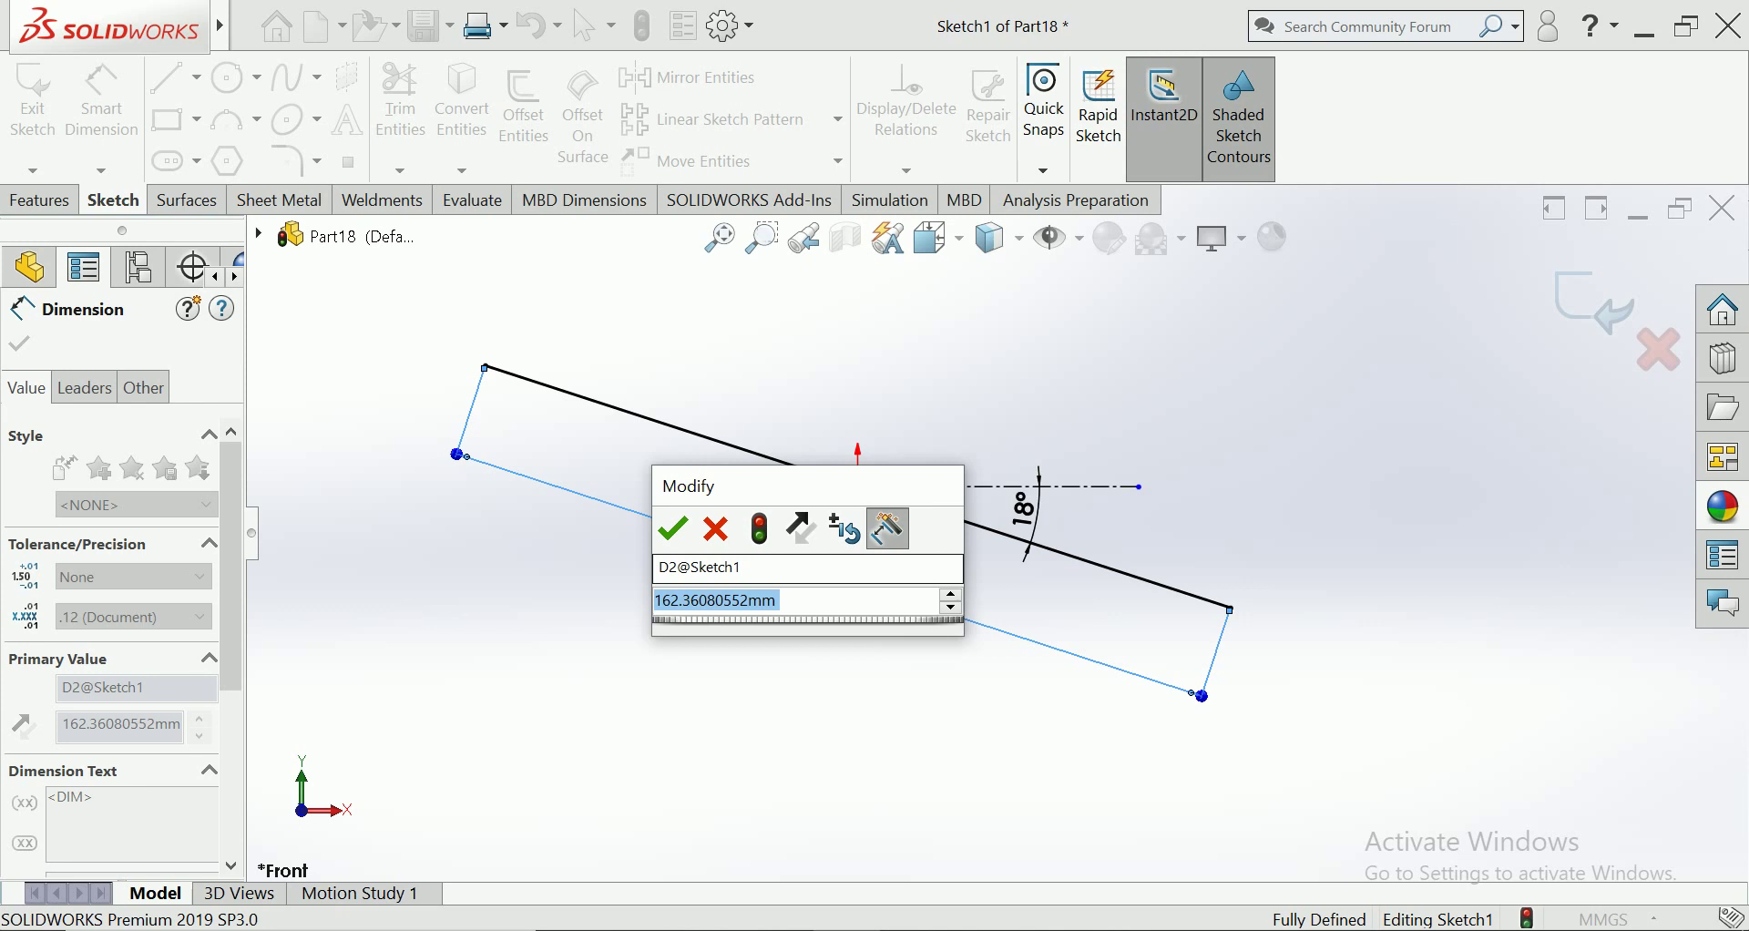
type("800")
key("Return")
key("Escape")
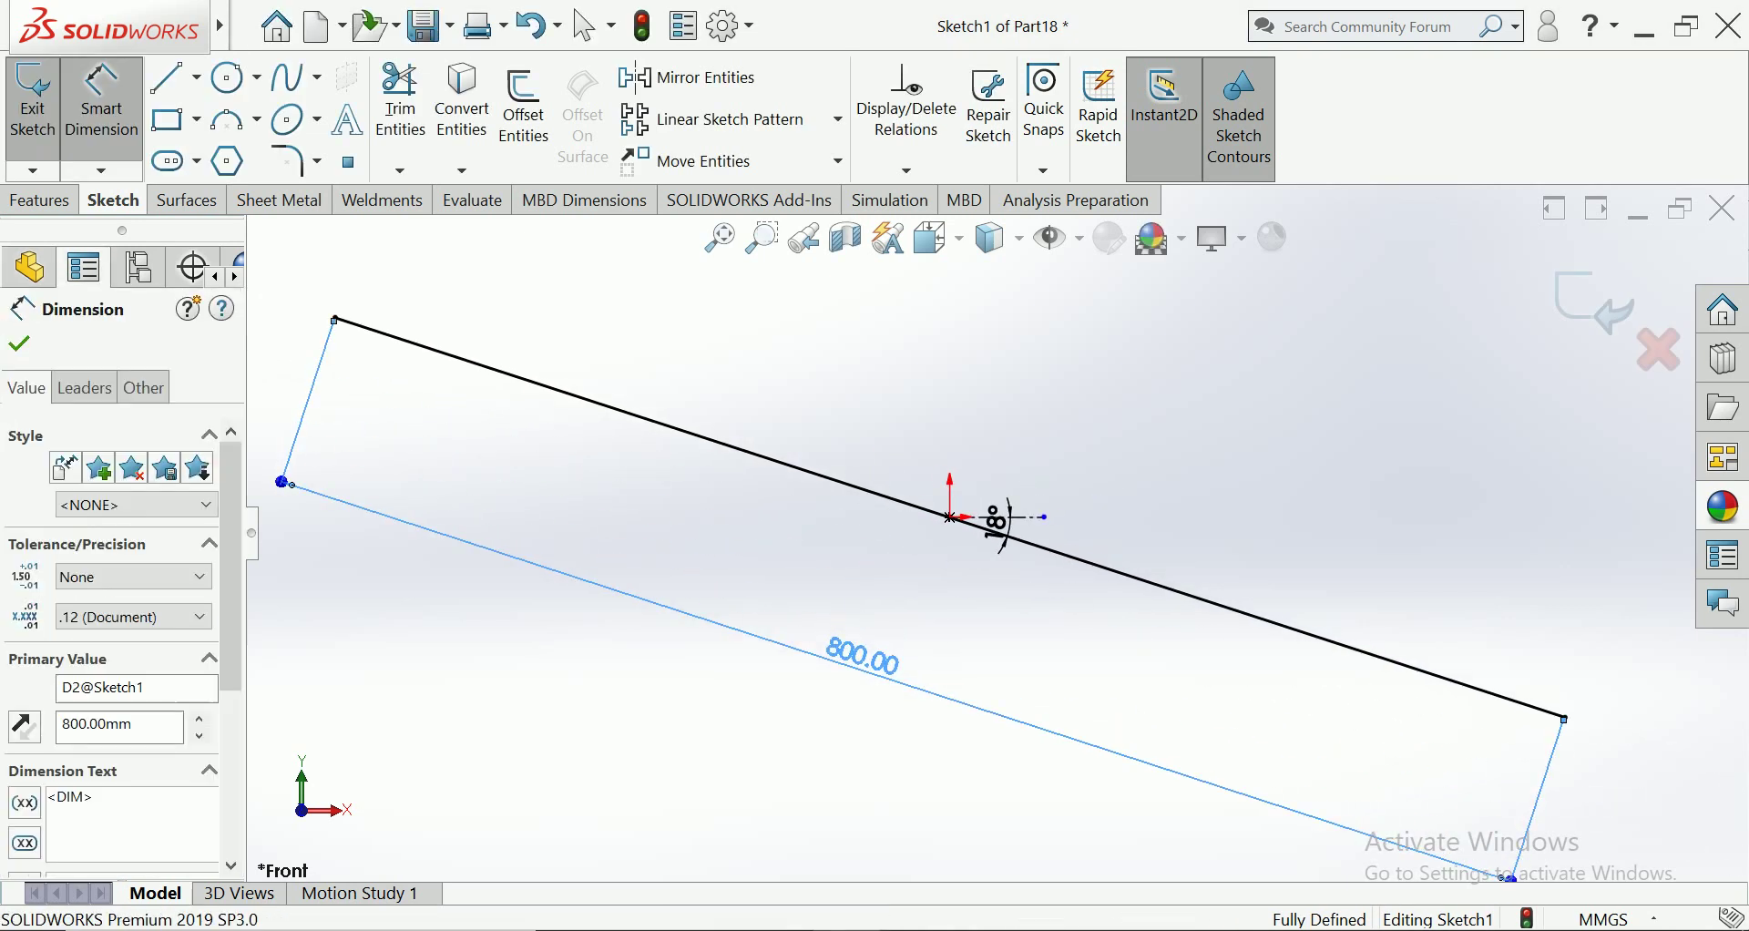
scroll(998, 524, "up", 3)
key("Escape")
Toggle the top line to construction geometry and back to regular geometry
left_click(1002, 535)
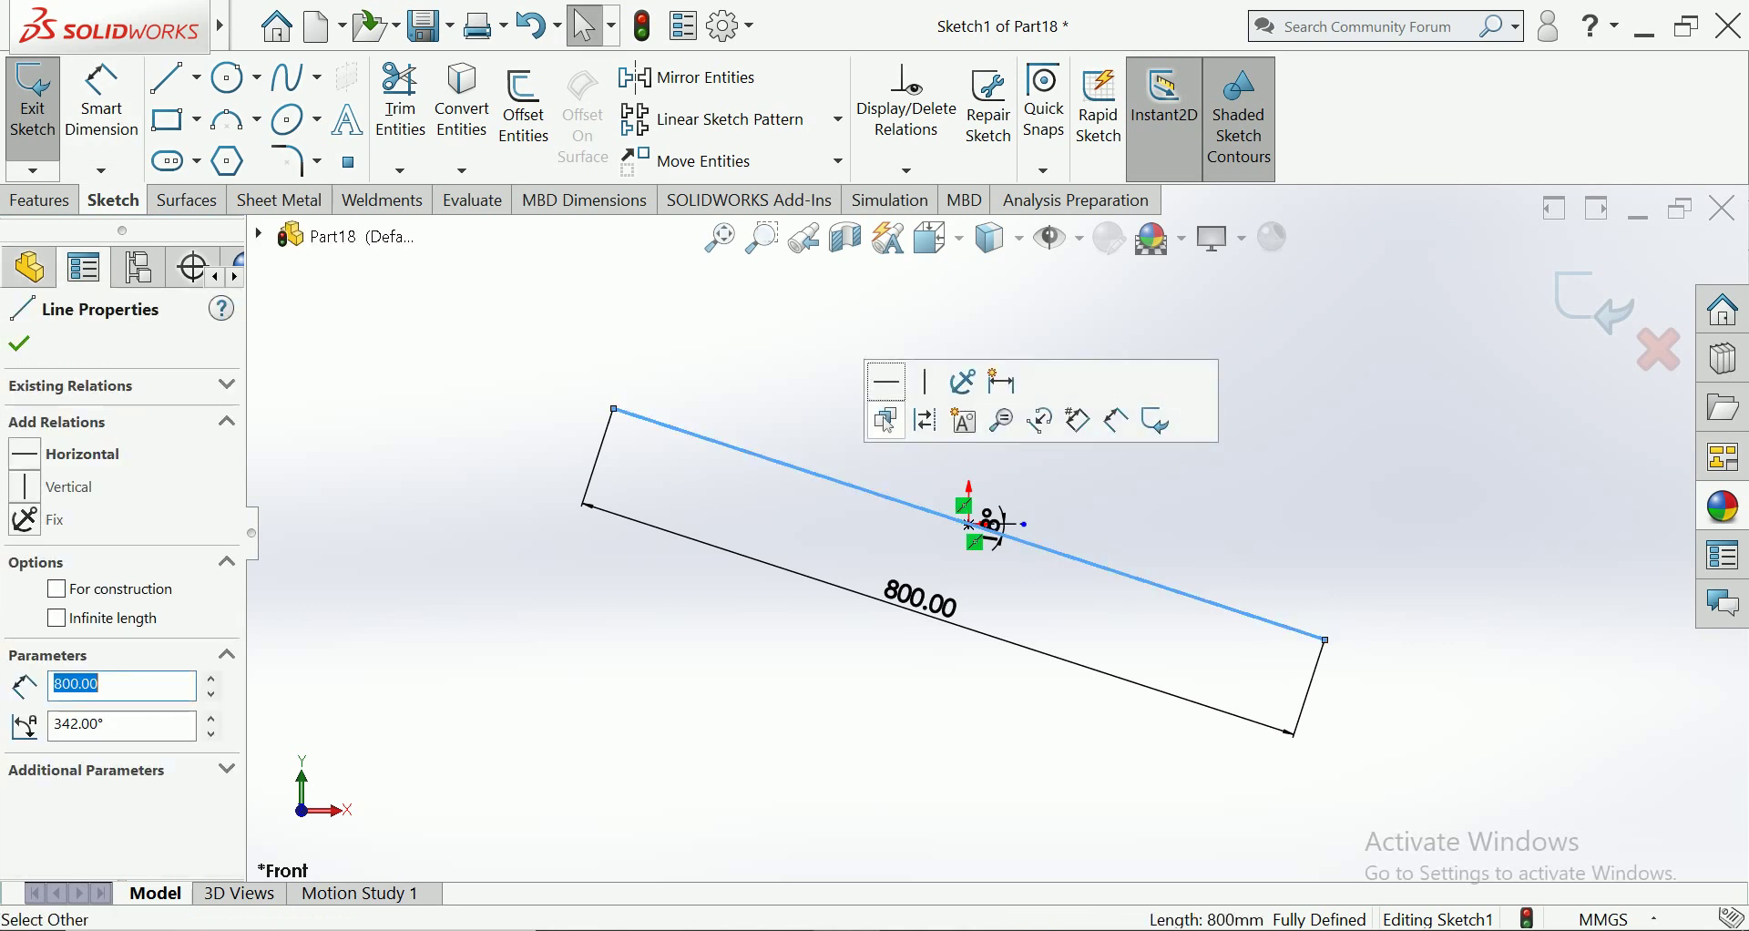
left_click(887, 419)
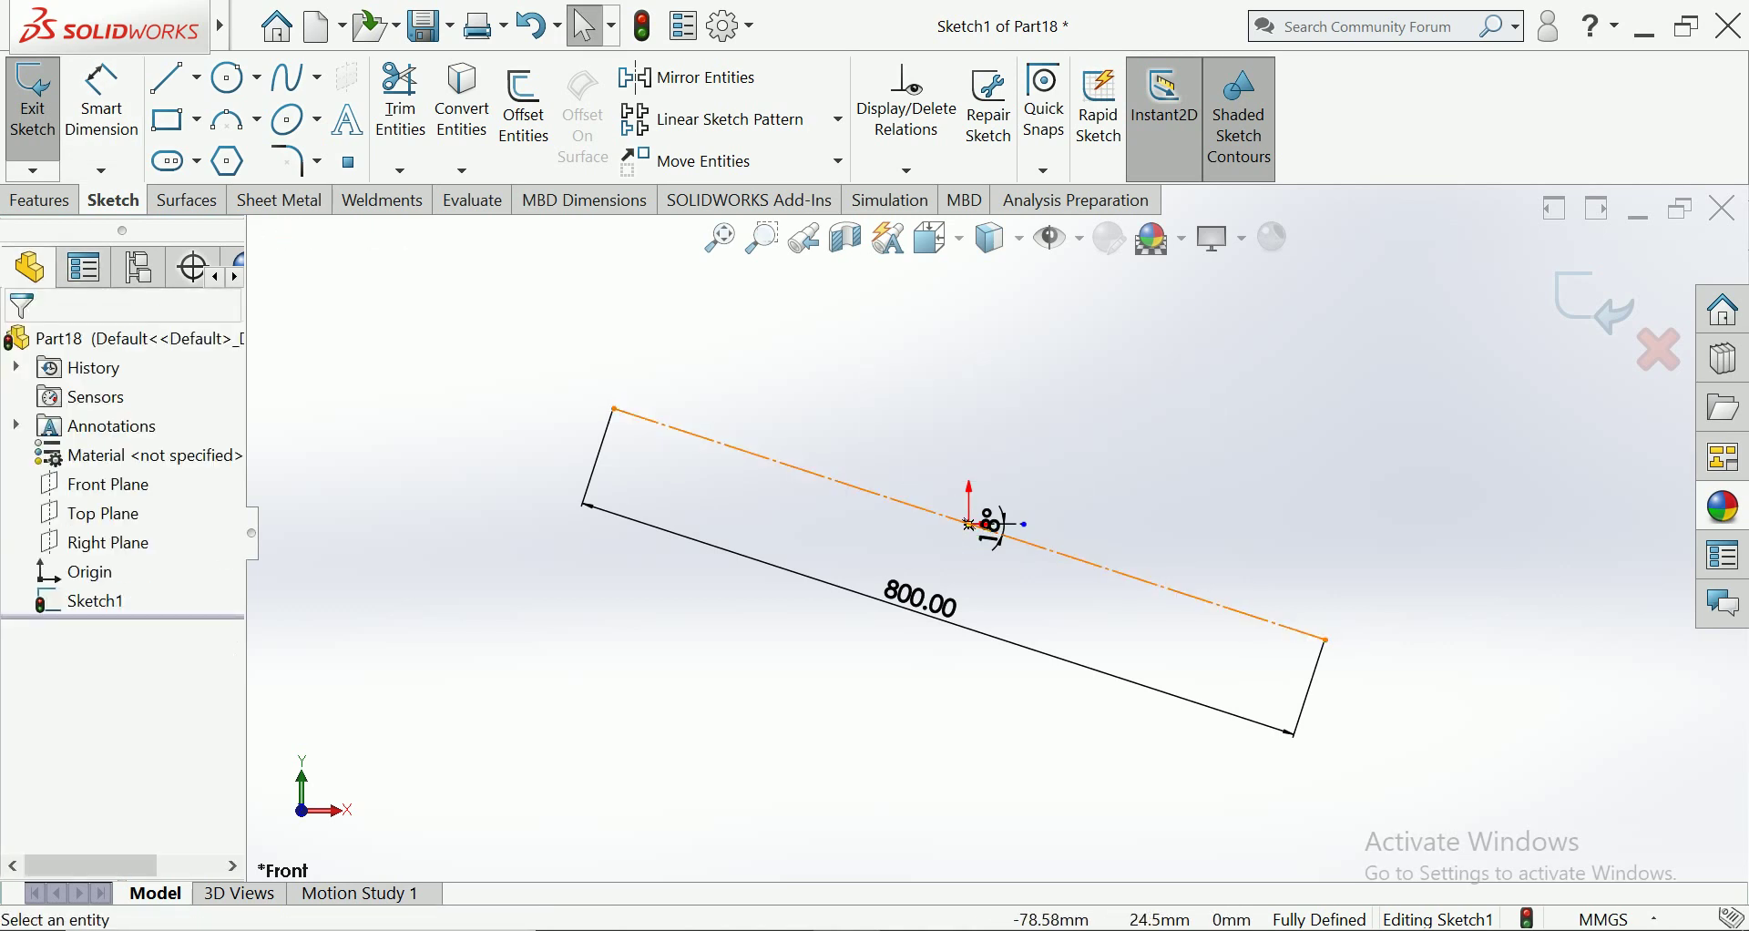
left_click(984, 525)
left_click(1023, 399)
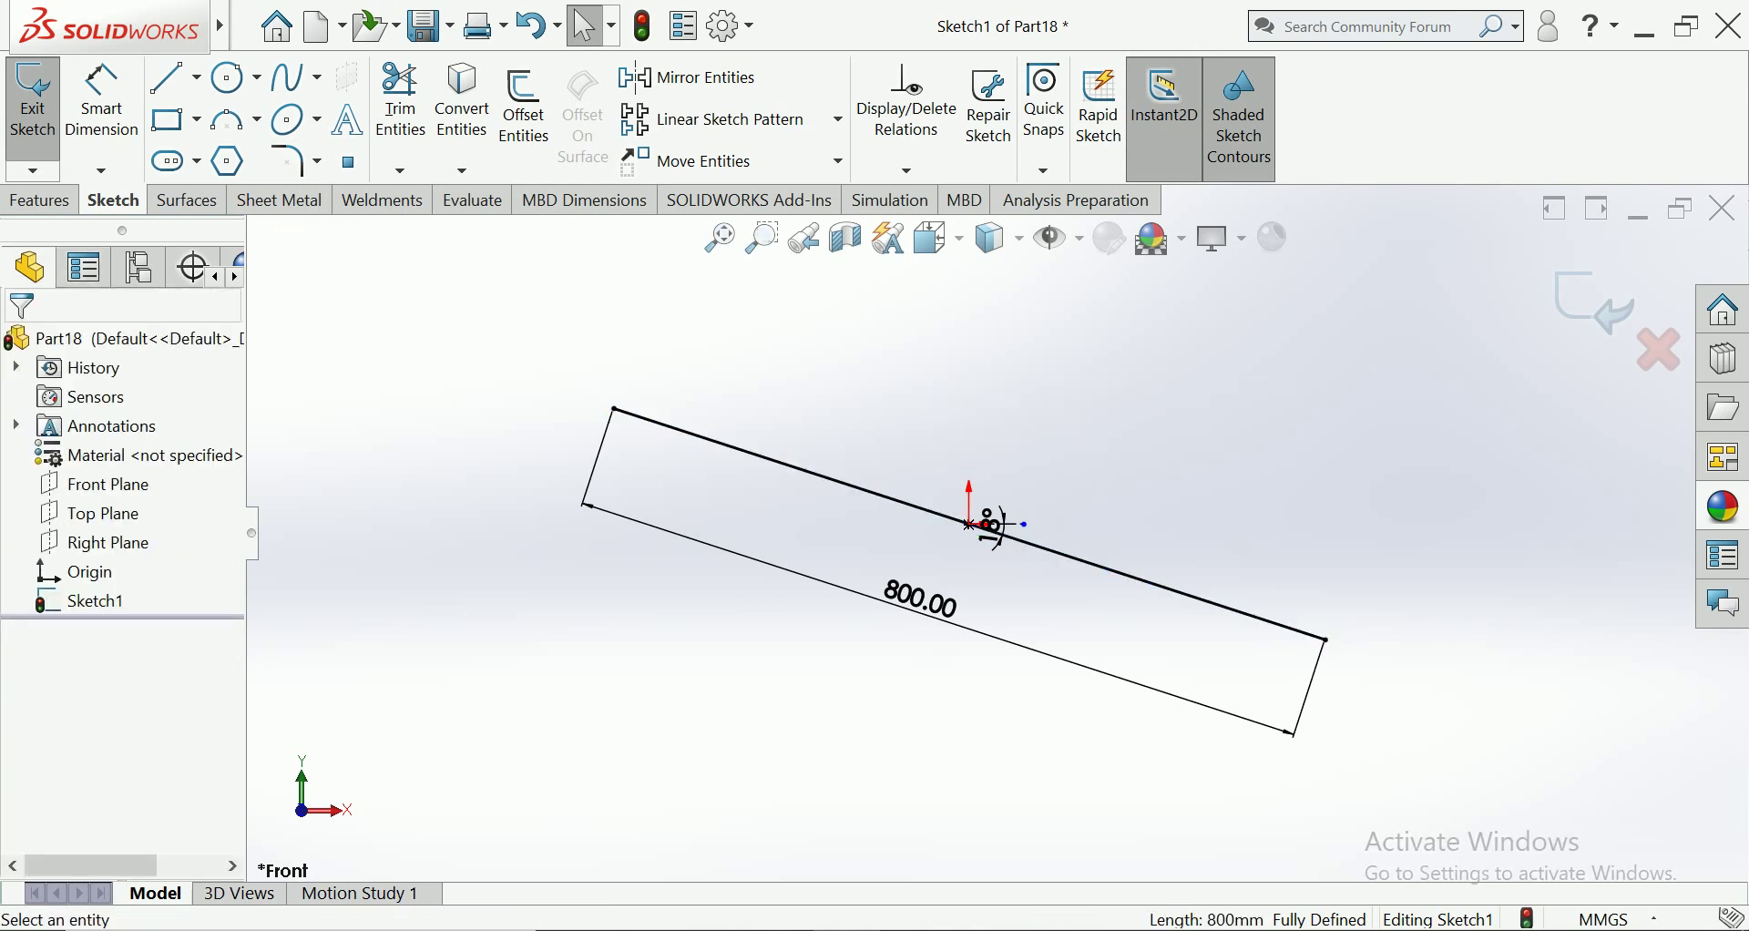
left_click(523, 110)
type("60")
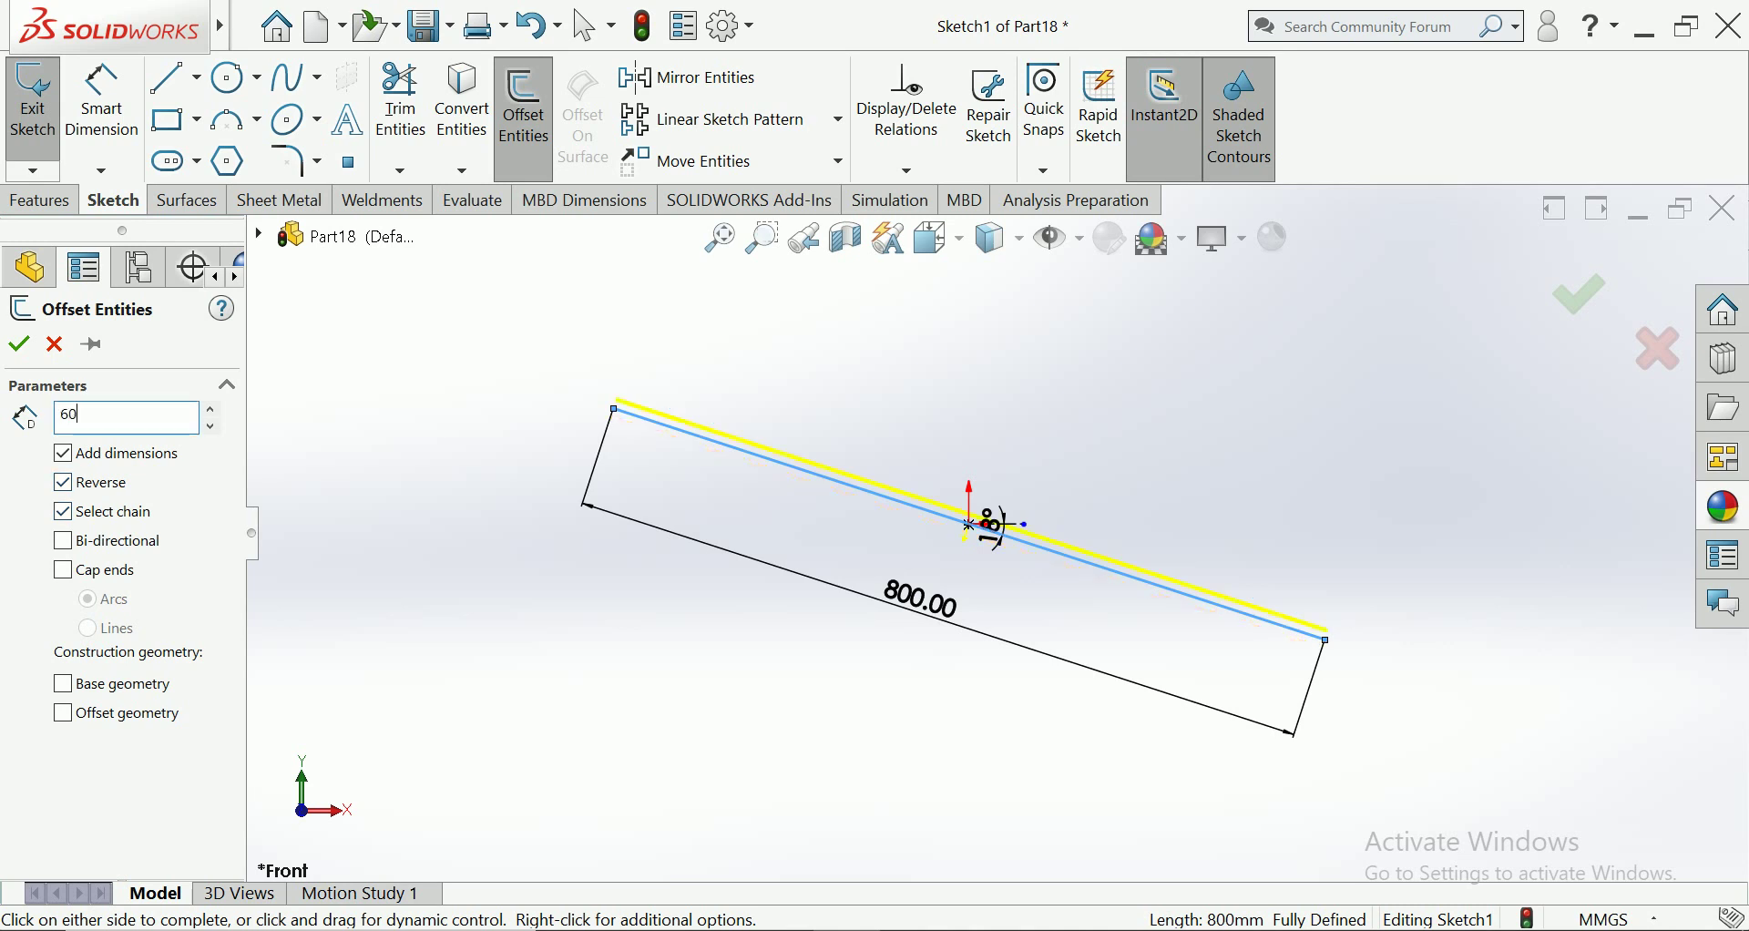
Offset the sloped line by 30 mm in the reversed direction
key("Return")
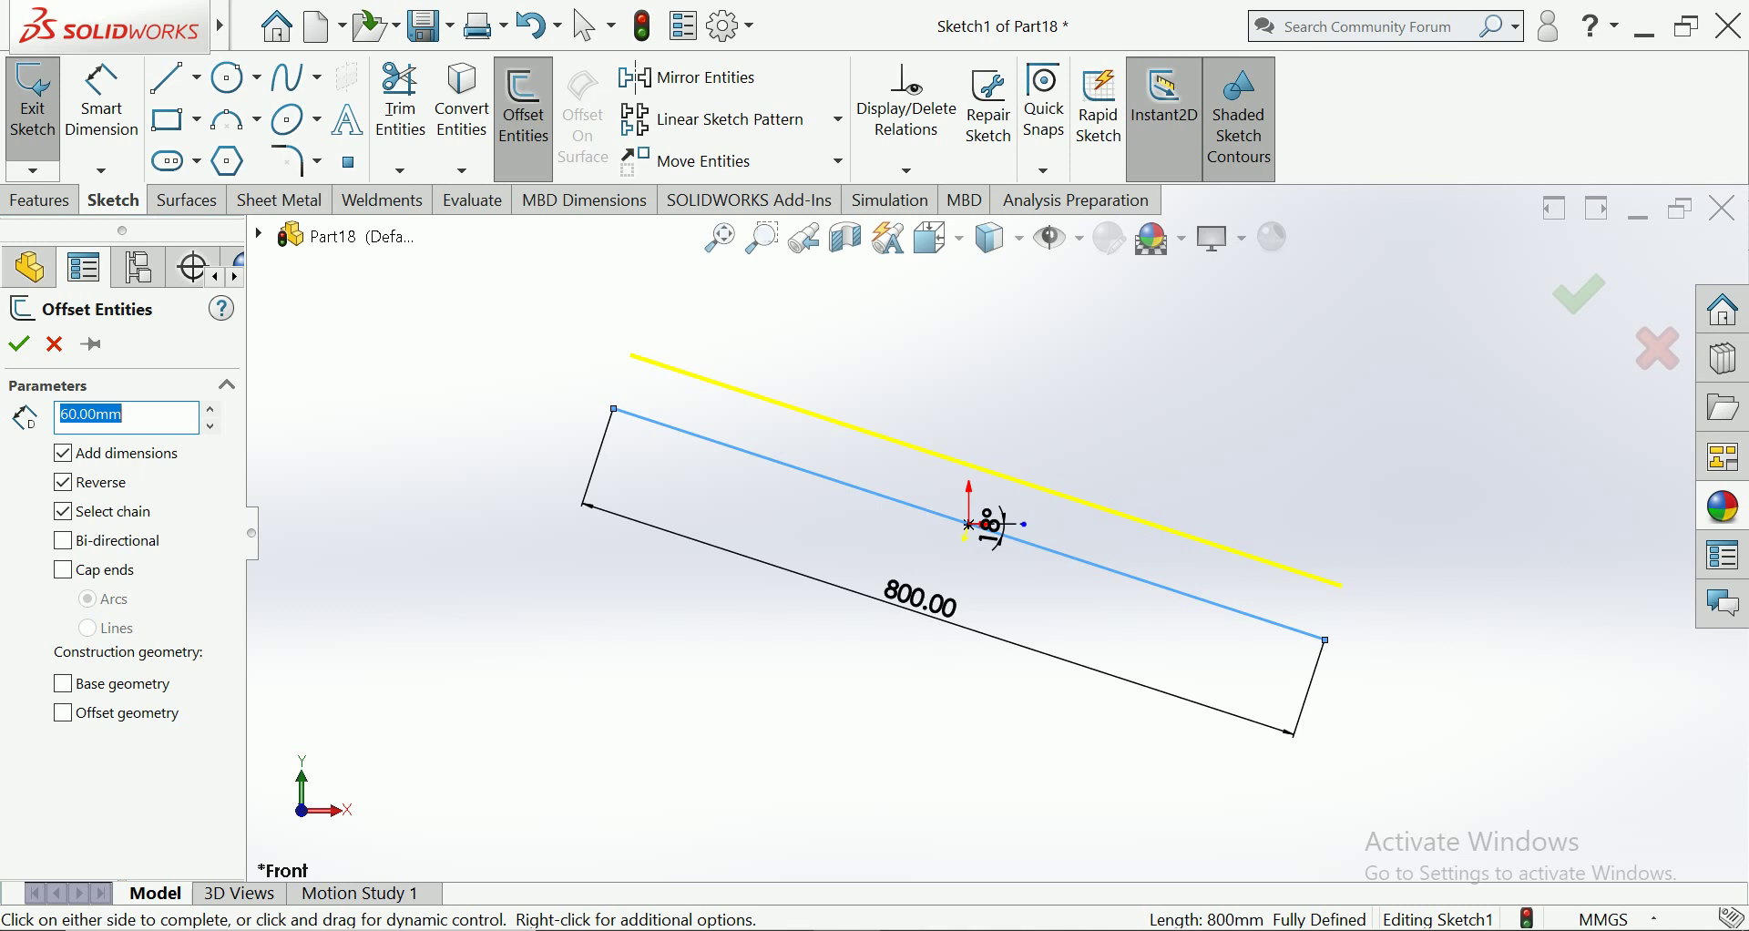
key("Return")
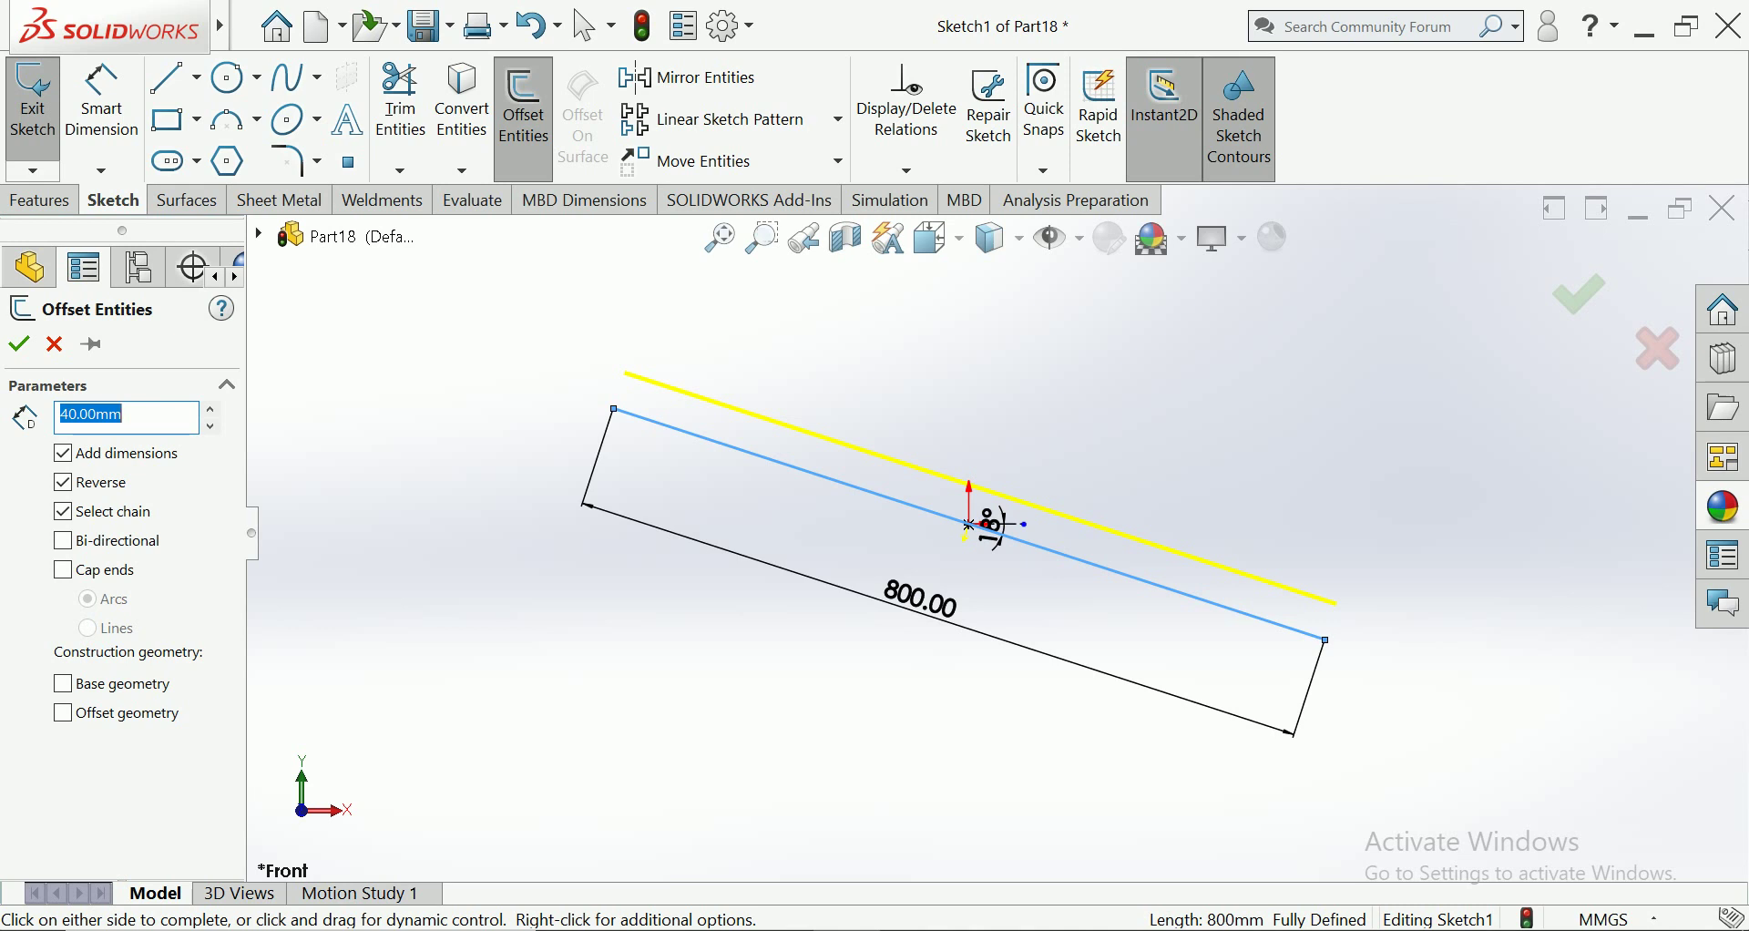
type("30")
key("Return")
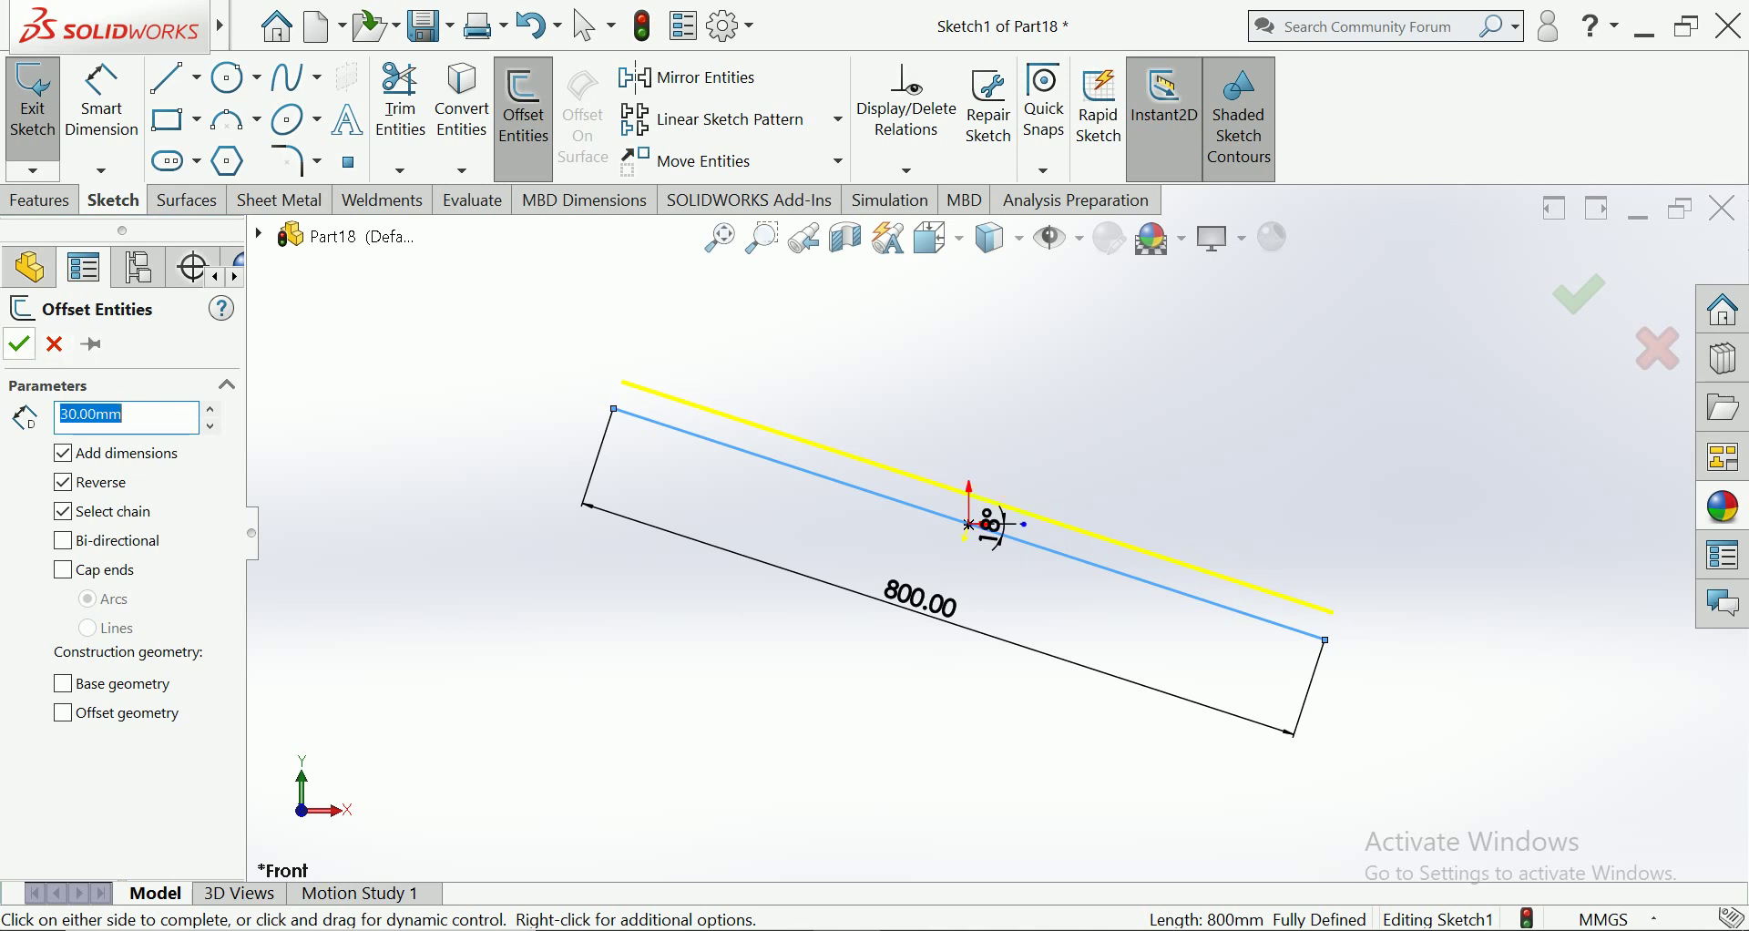
left_click(969, 526)
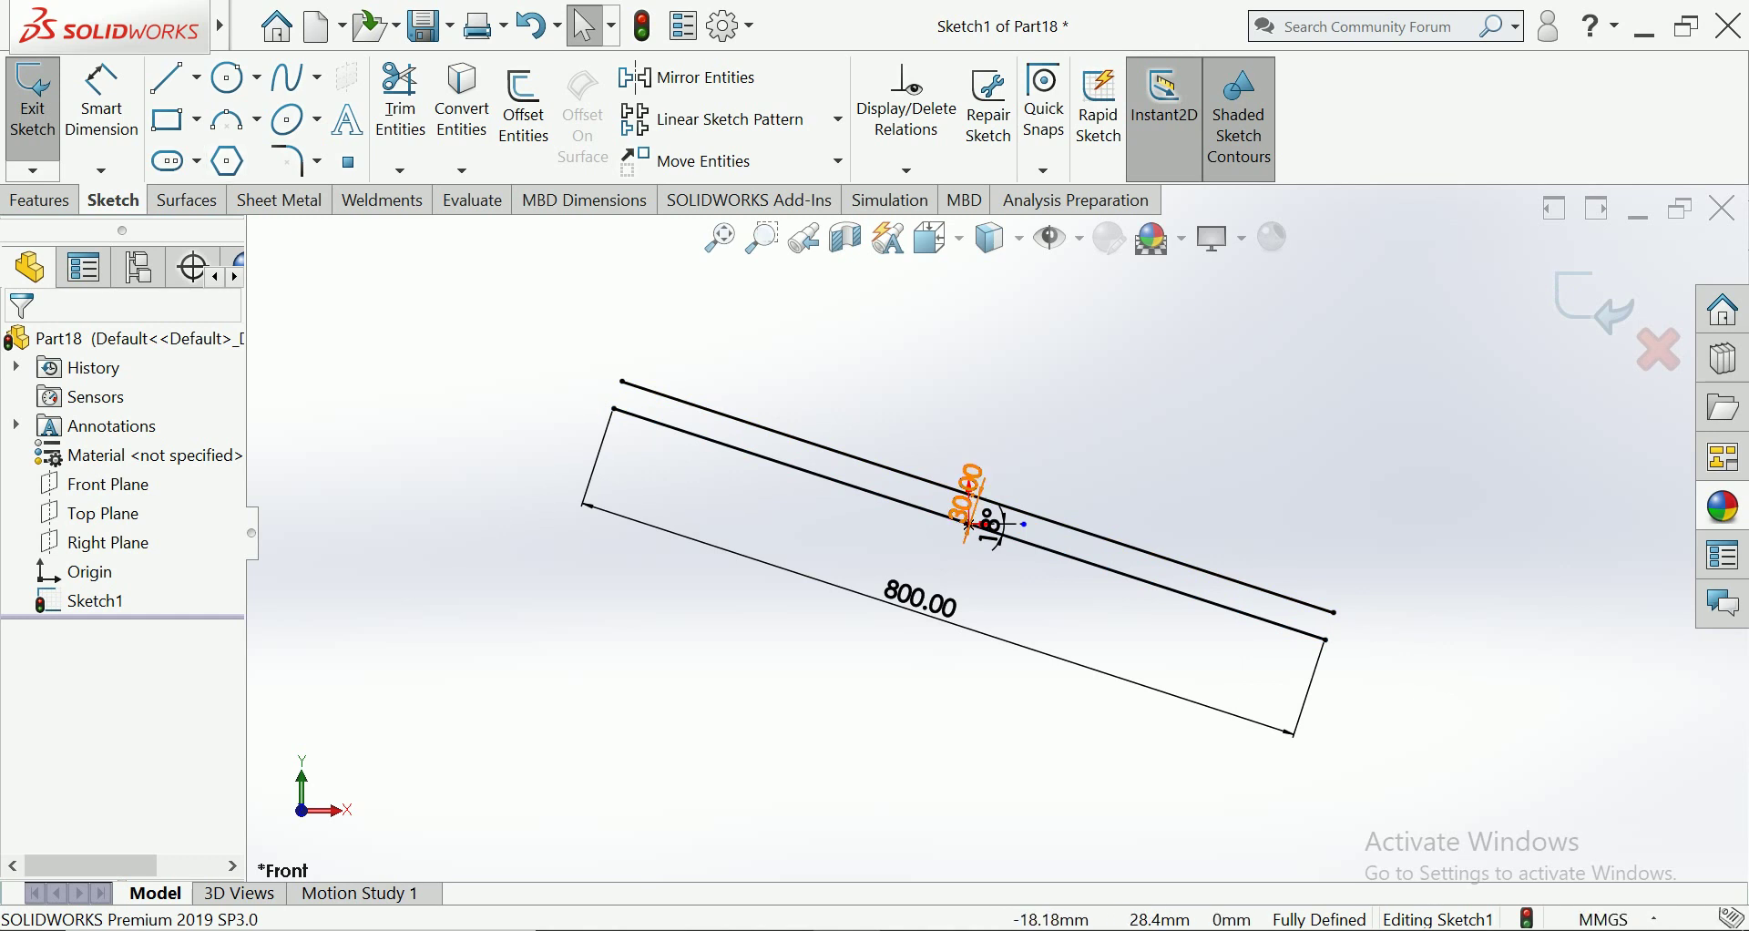
Draw lines joining both ends of the two parallel lines to close the strip
left_click(171, 78)
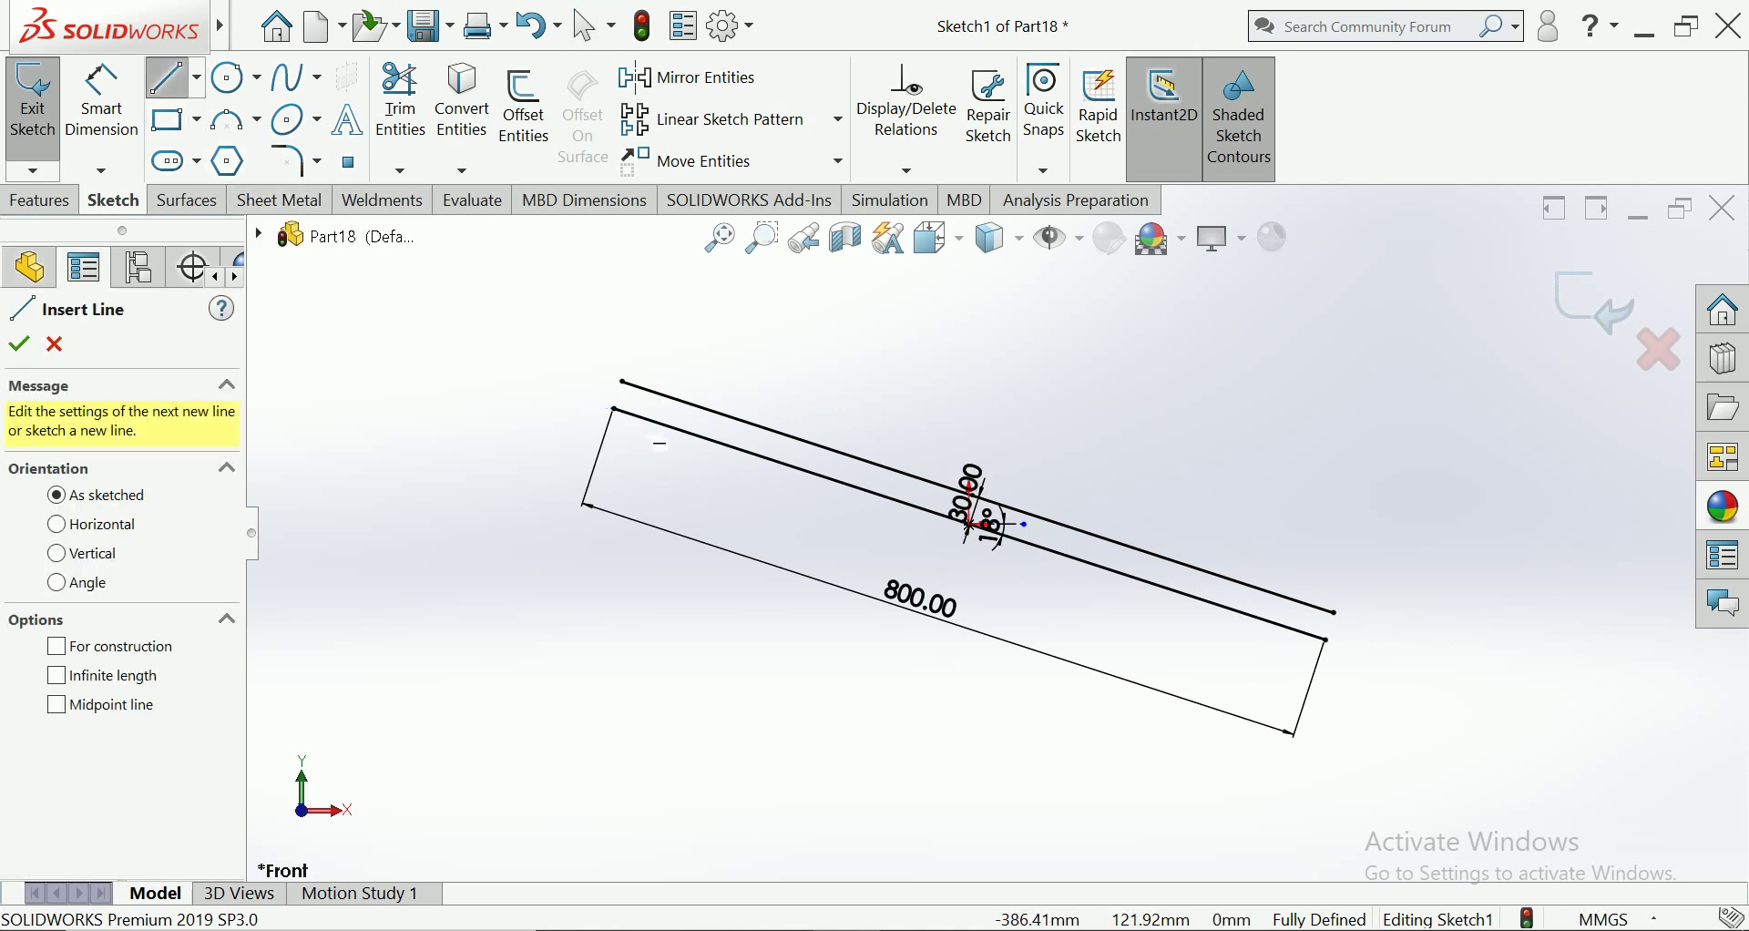
left_click_drag(614, 410, 622, 382)
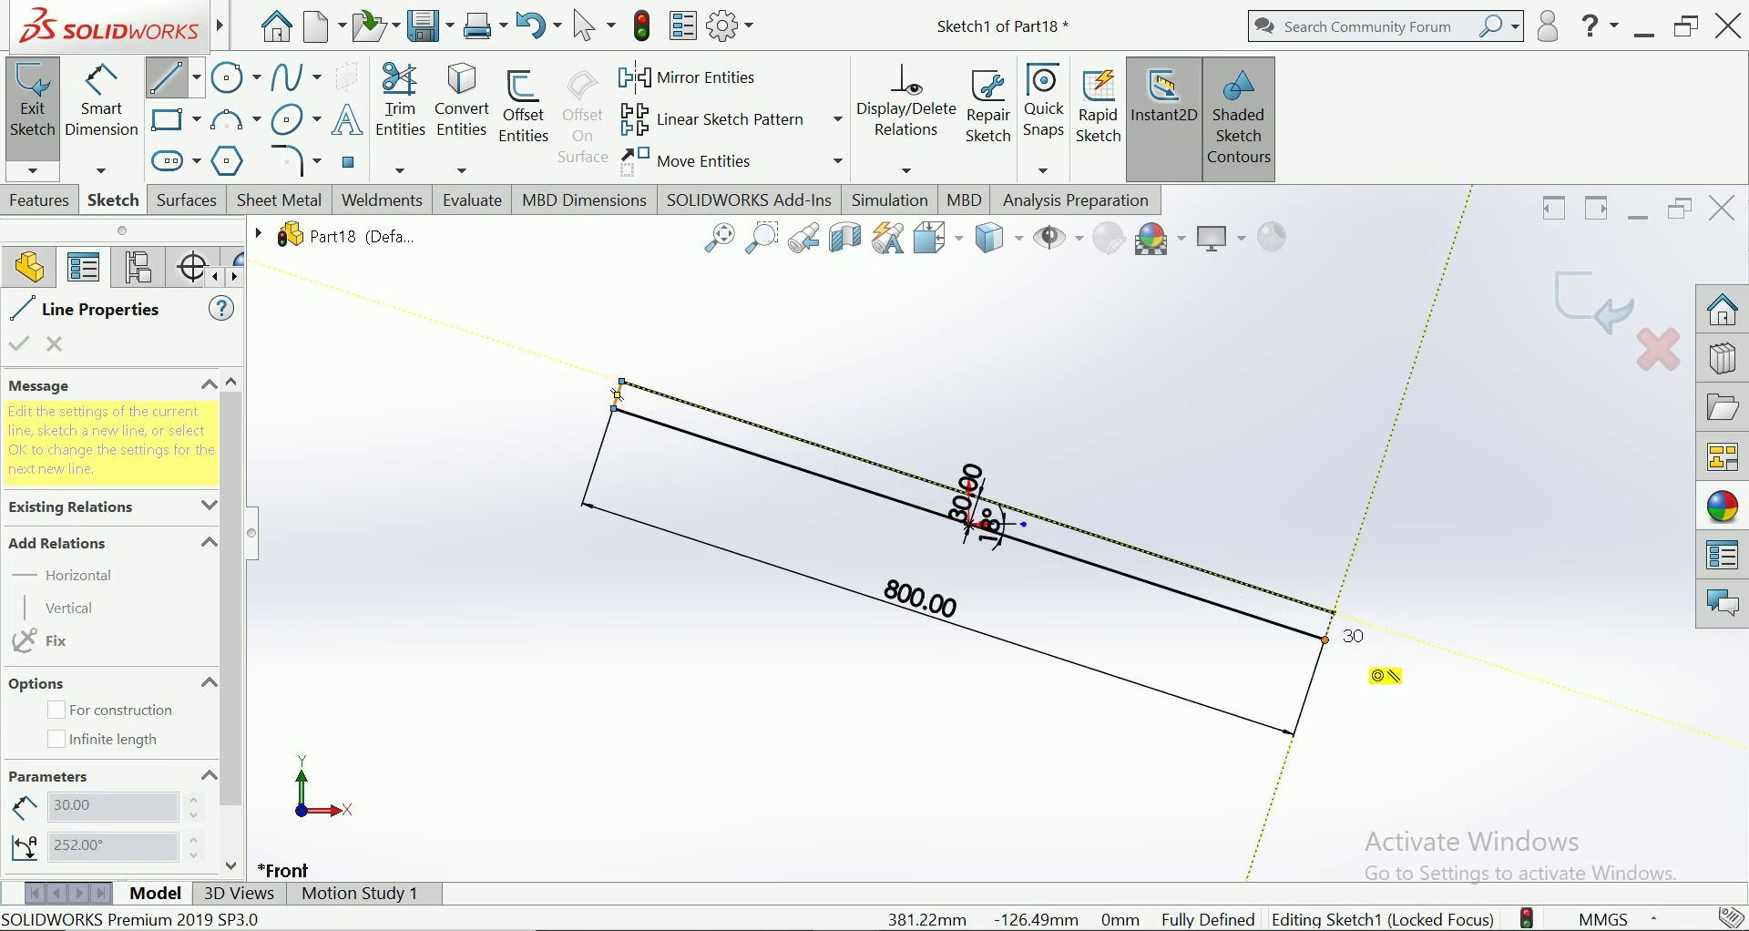
left_click_drag(1335, 613, 1328, 641)
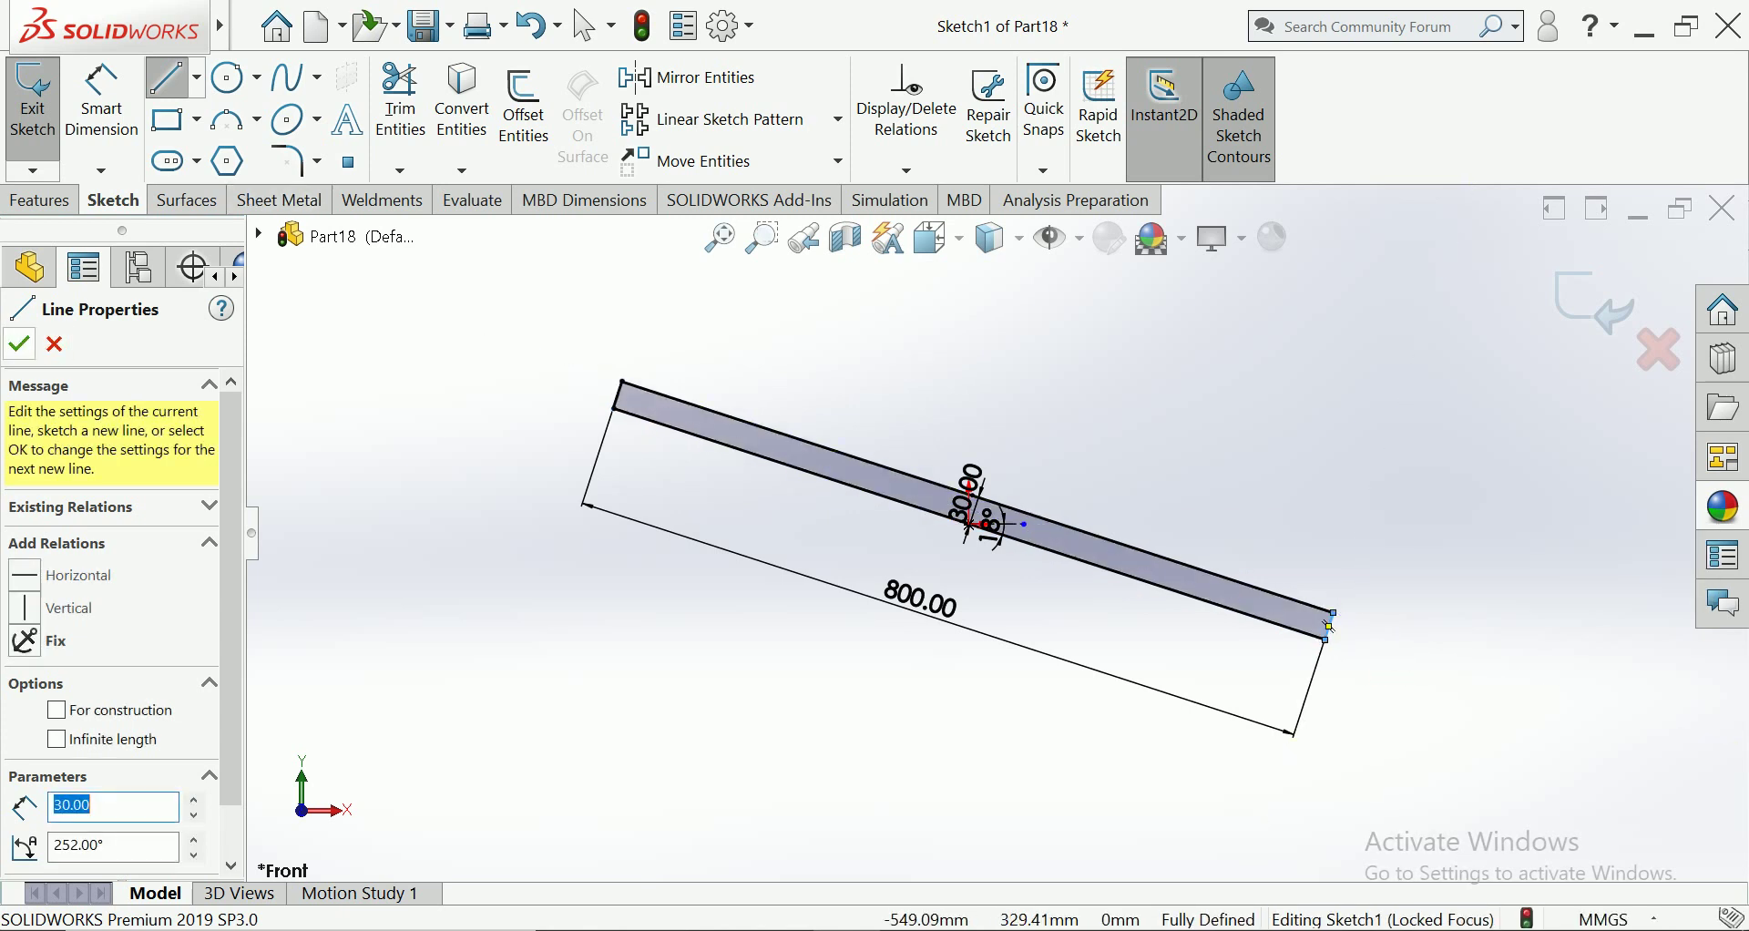
key("Return")
left_click(39, 200)
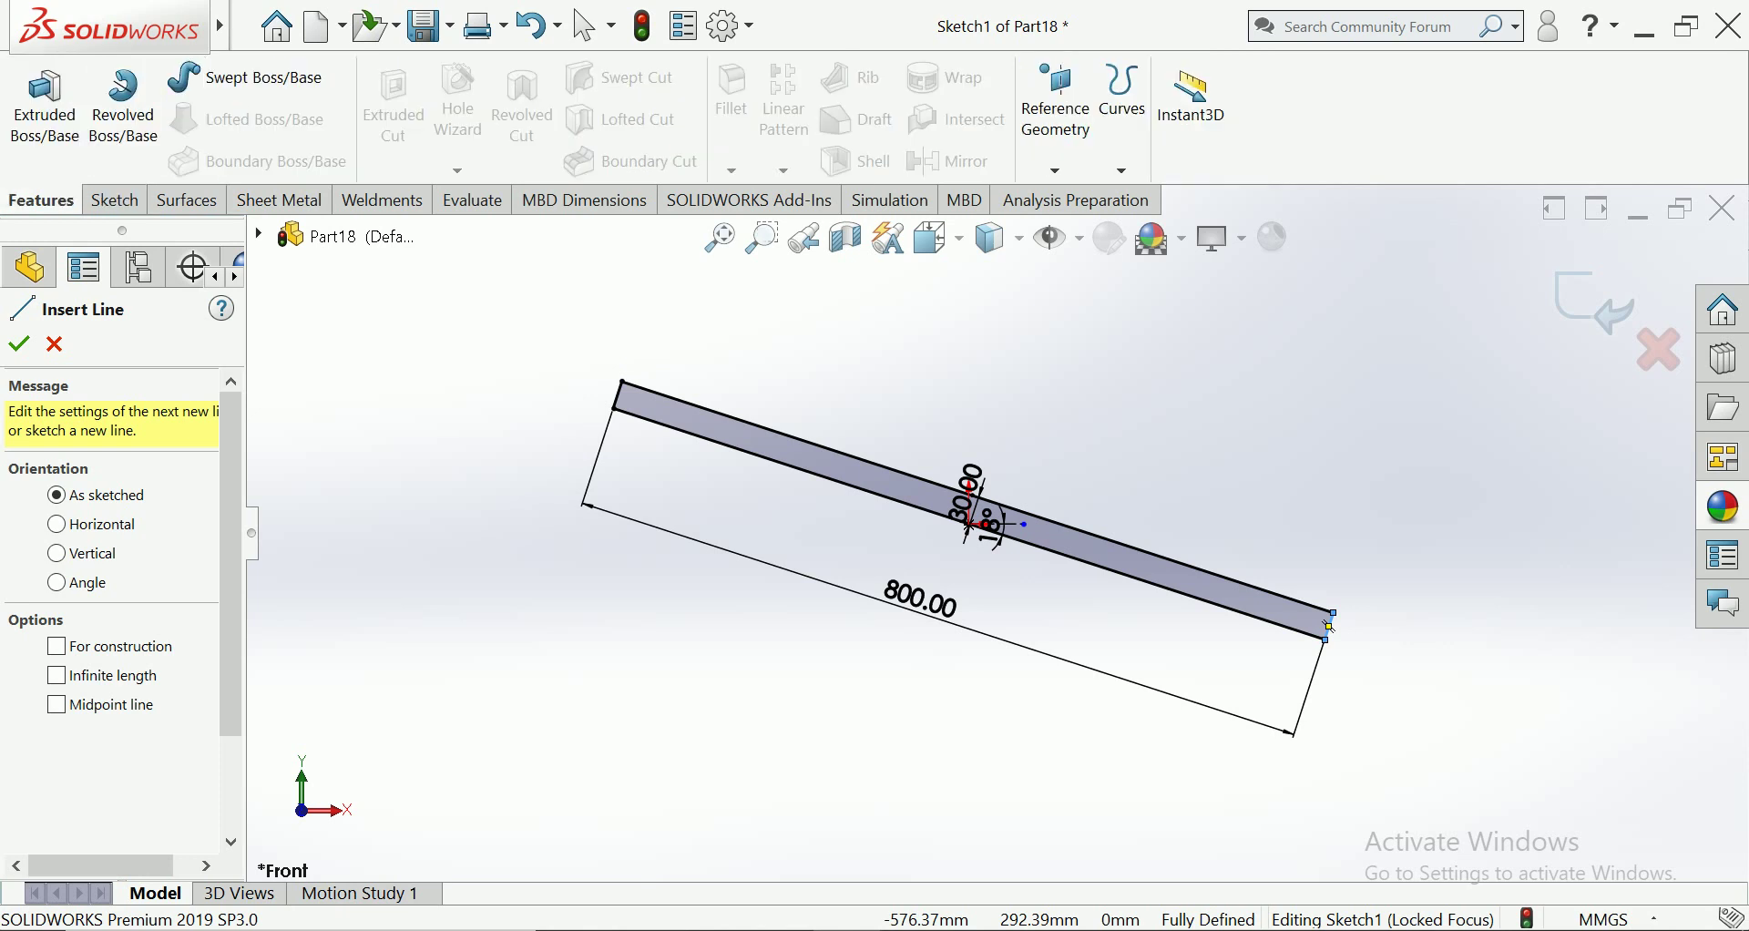
Extrude the strip profile 30 mm with Mid Plane into a solid square bar
left_click(44, 105)
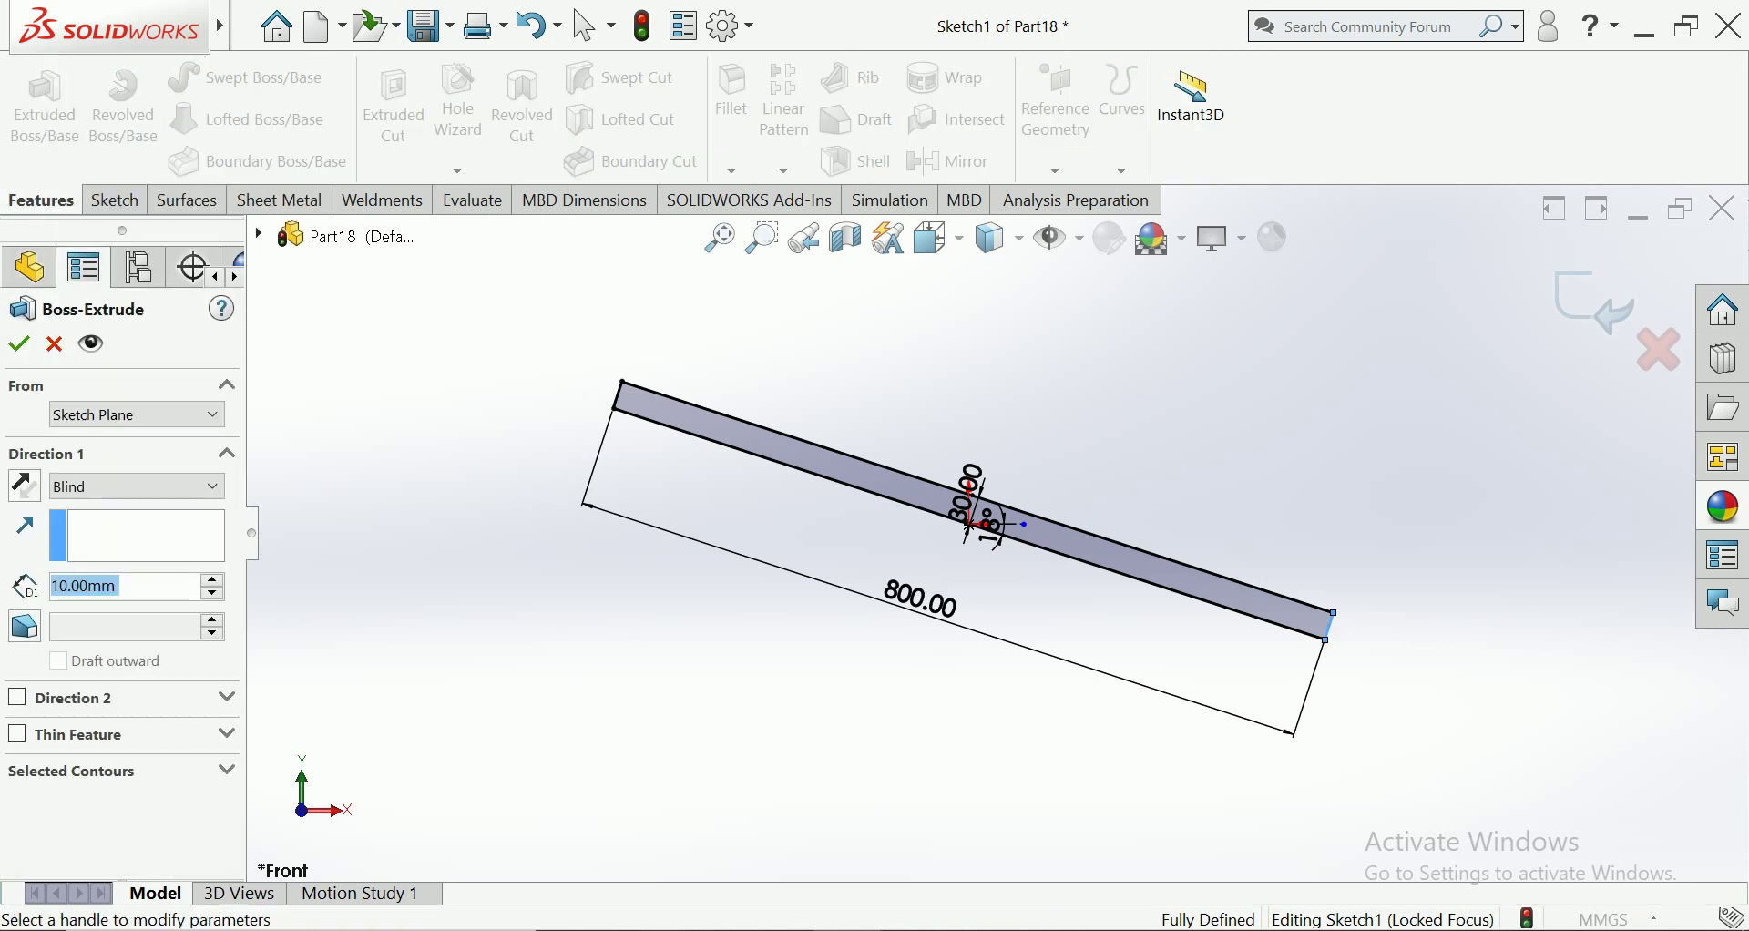
left_click(137, 486)
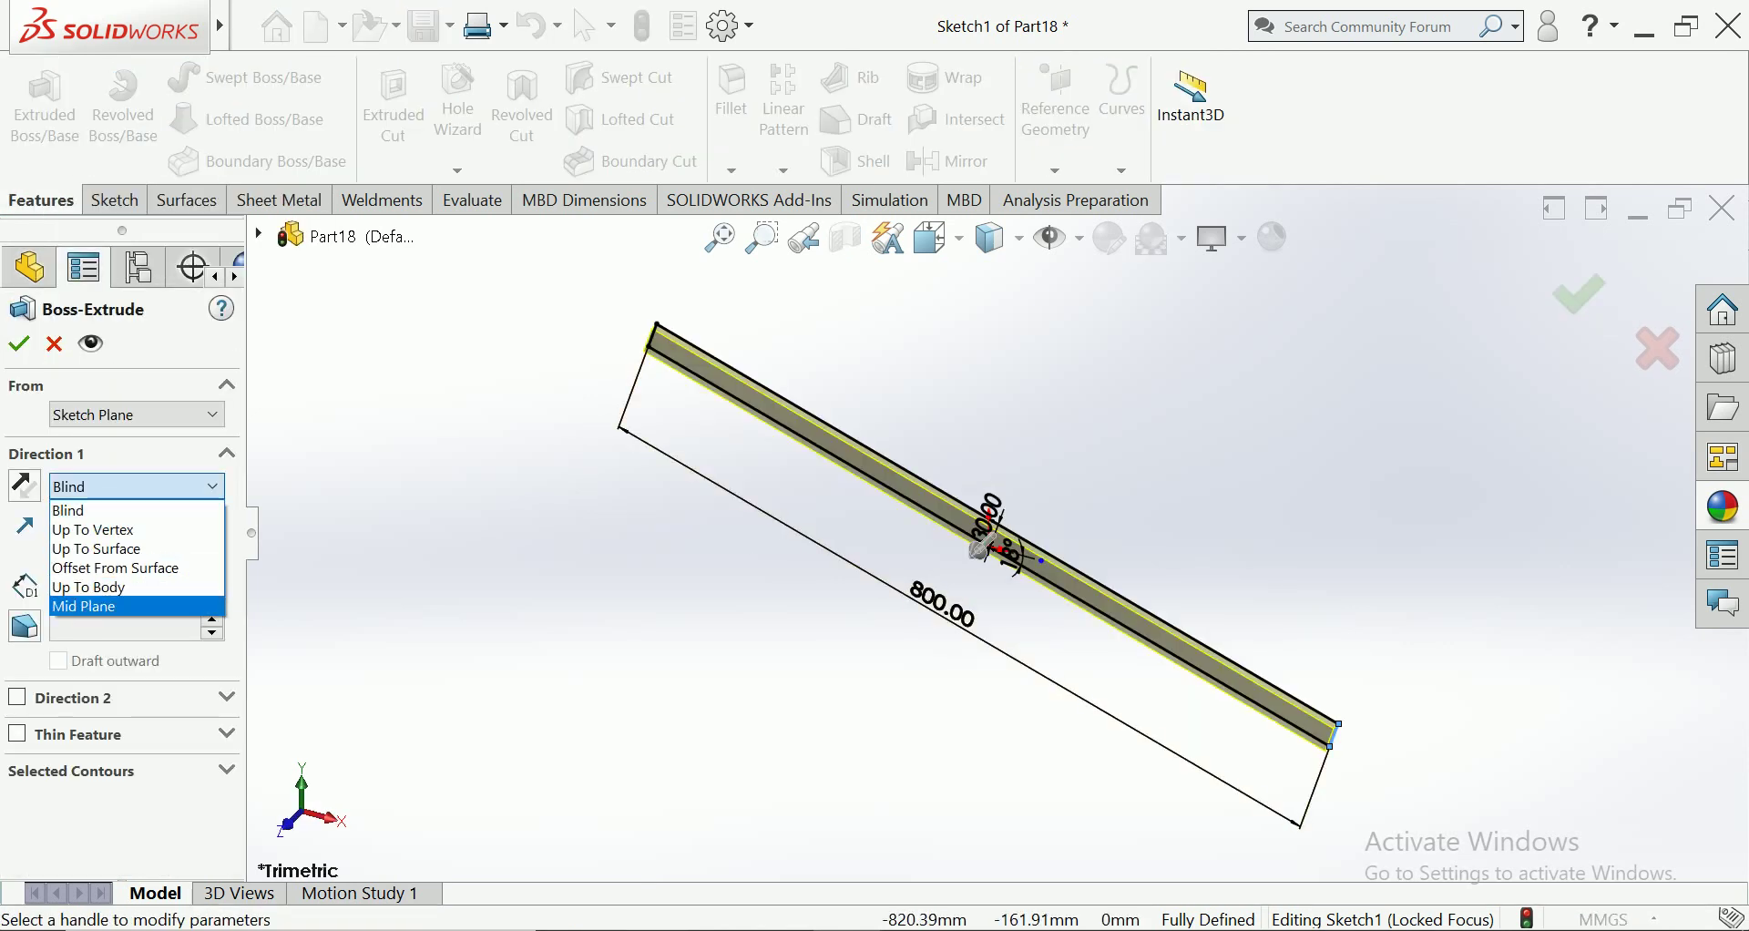
left_click(91, 607)
key("Left")
key("Left")
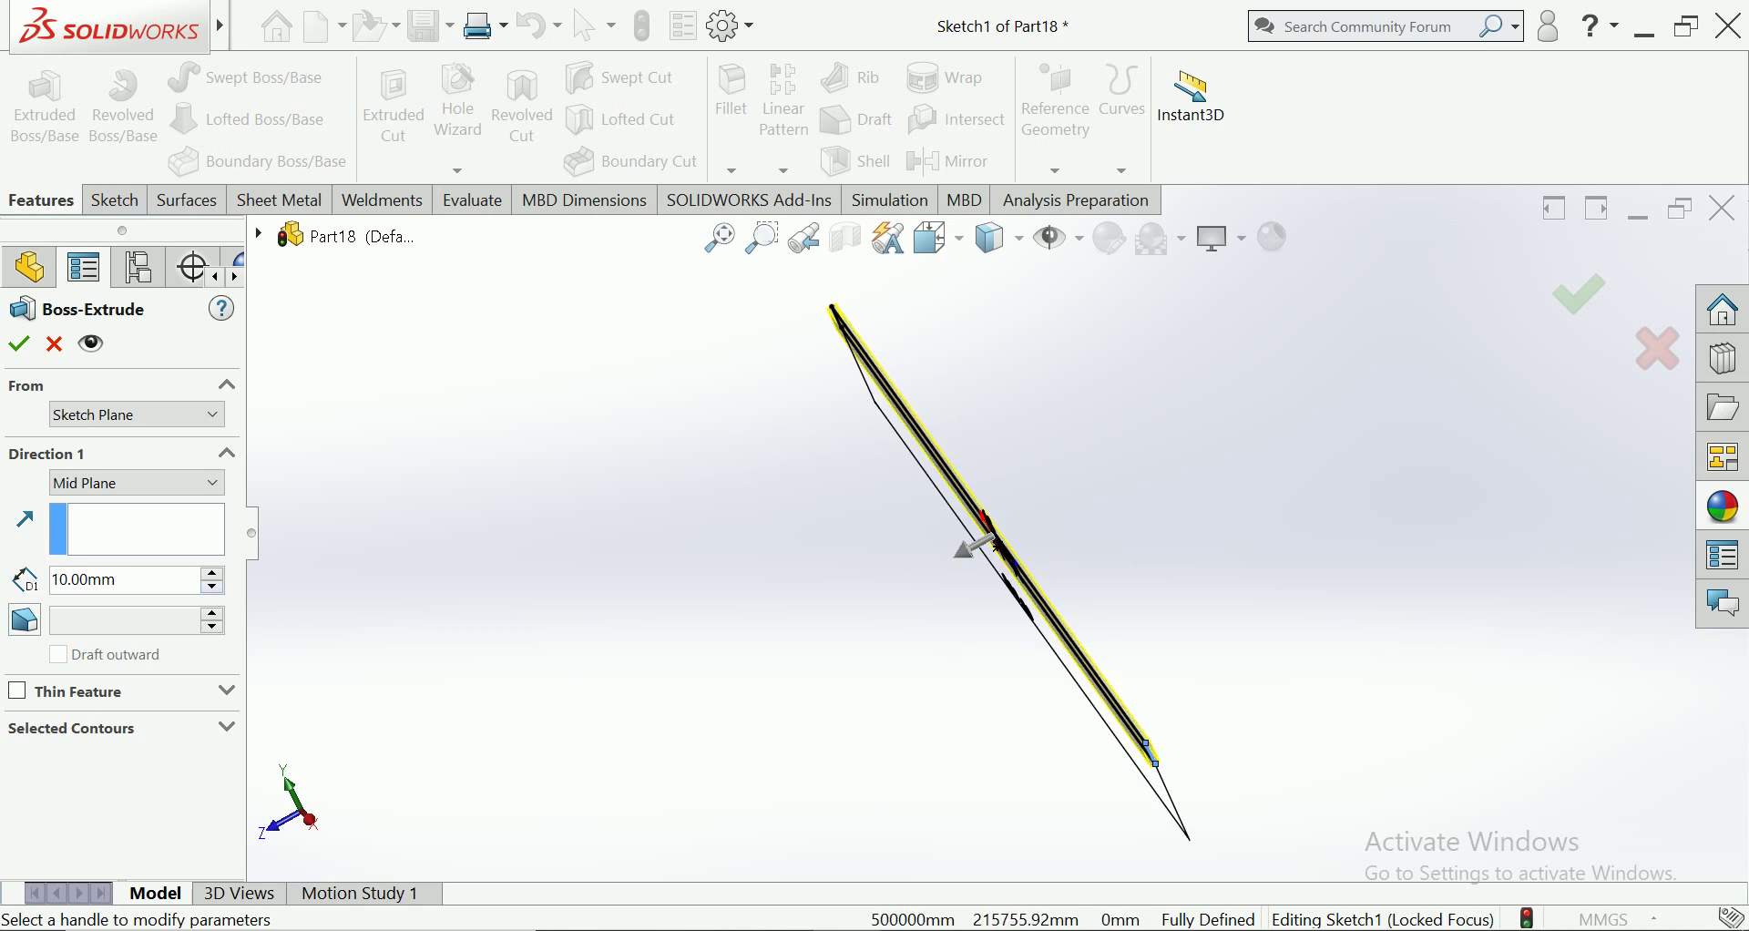
double_click(84, 579)
type("30")
key("Return")
key("Left")
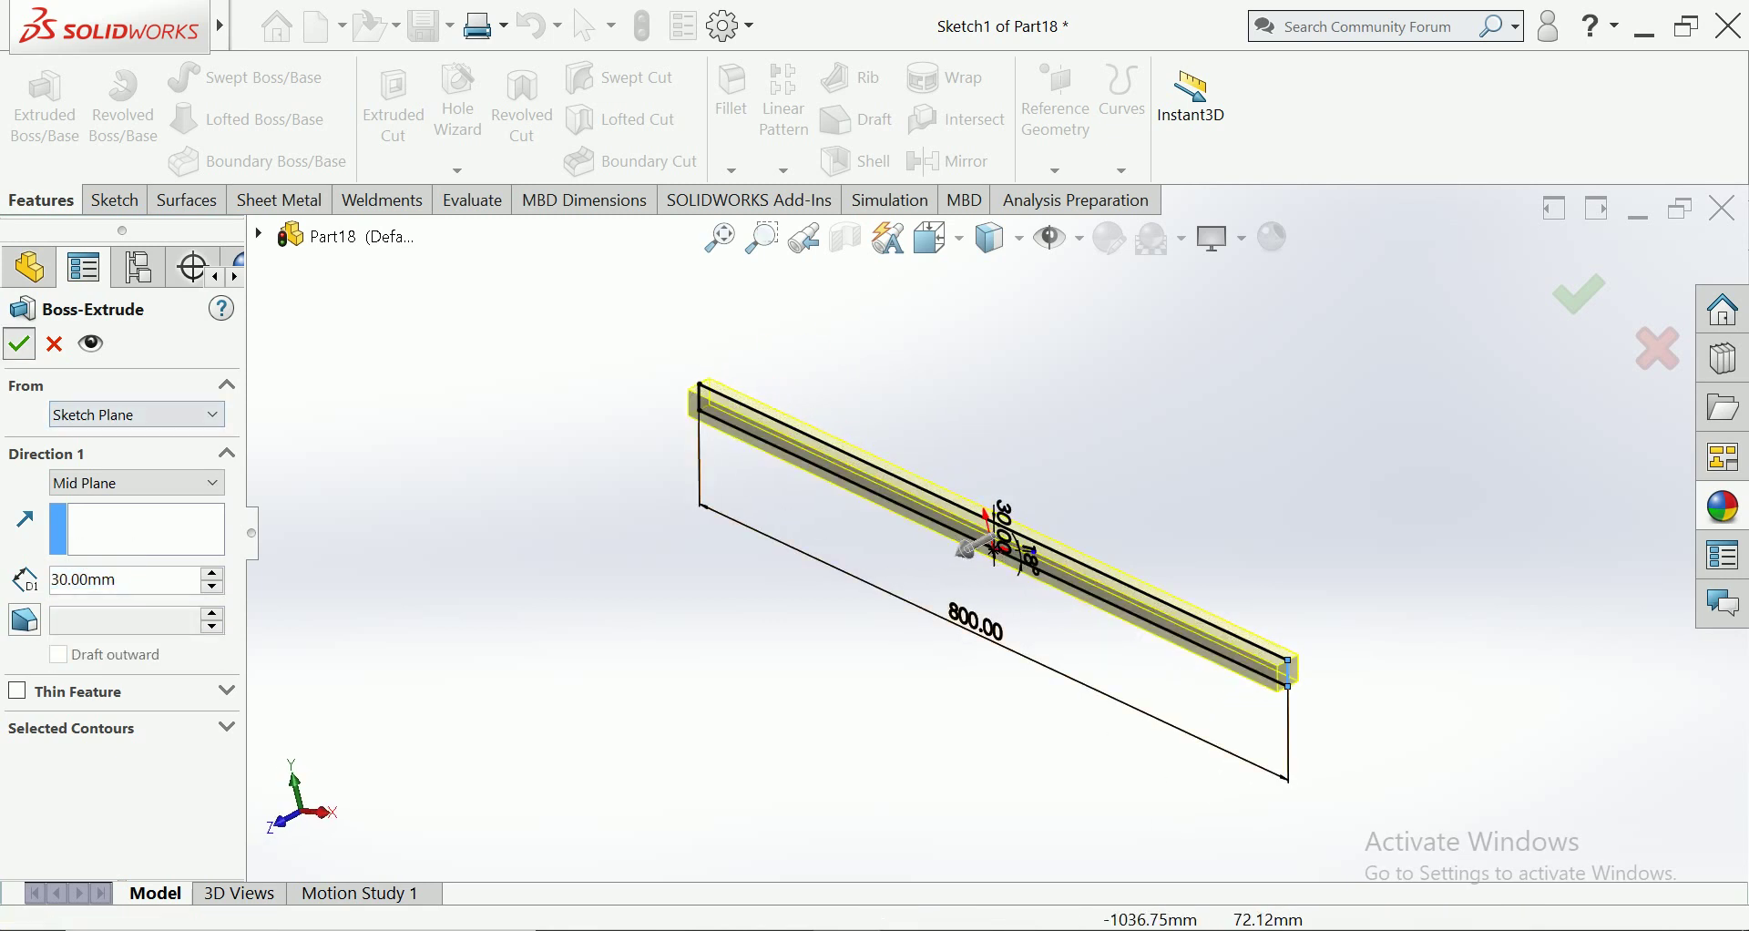
key("Return")
Shell the bar, removing both end faces, so it becomes a hollow tube with 3 mm walls
key("Down")
left_click(1183, 645)
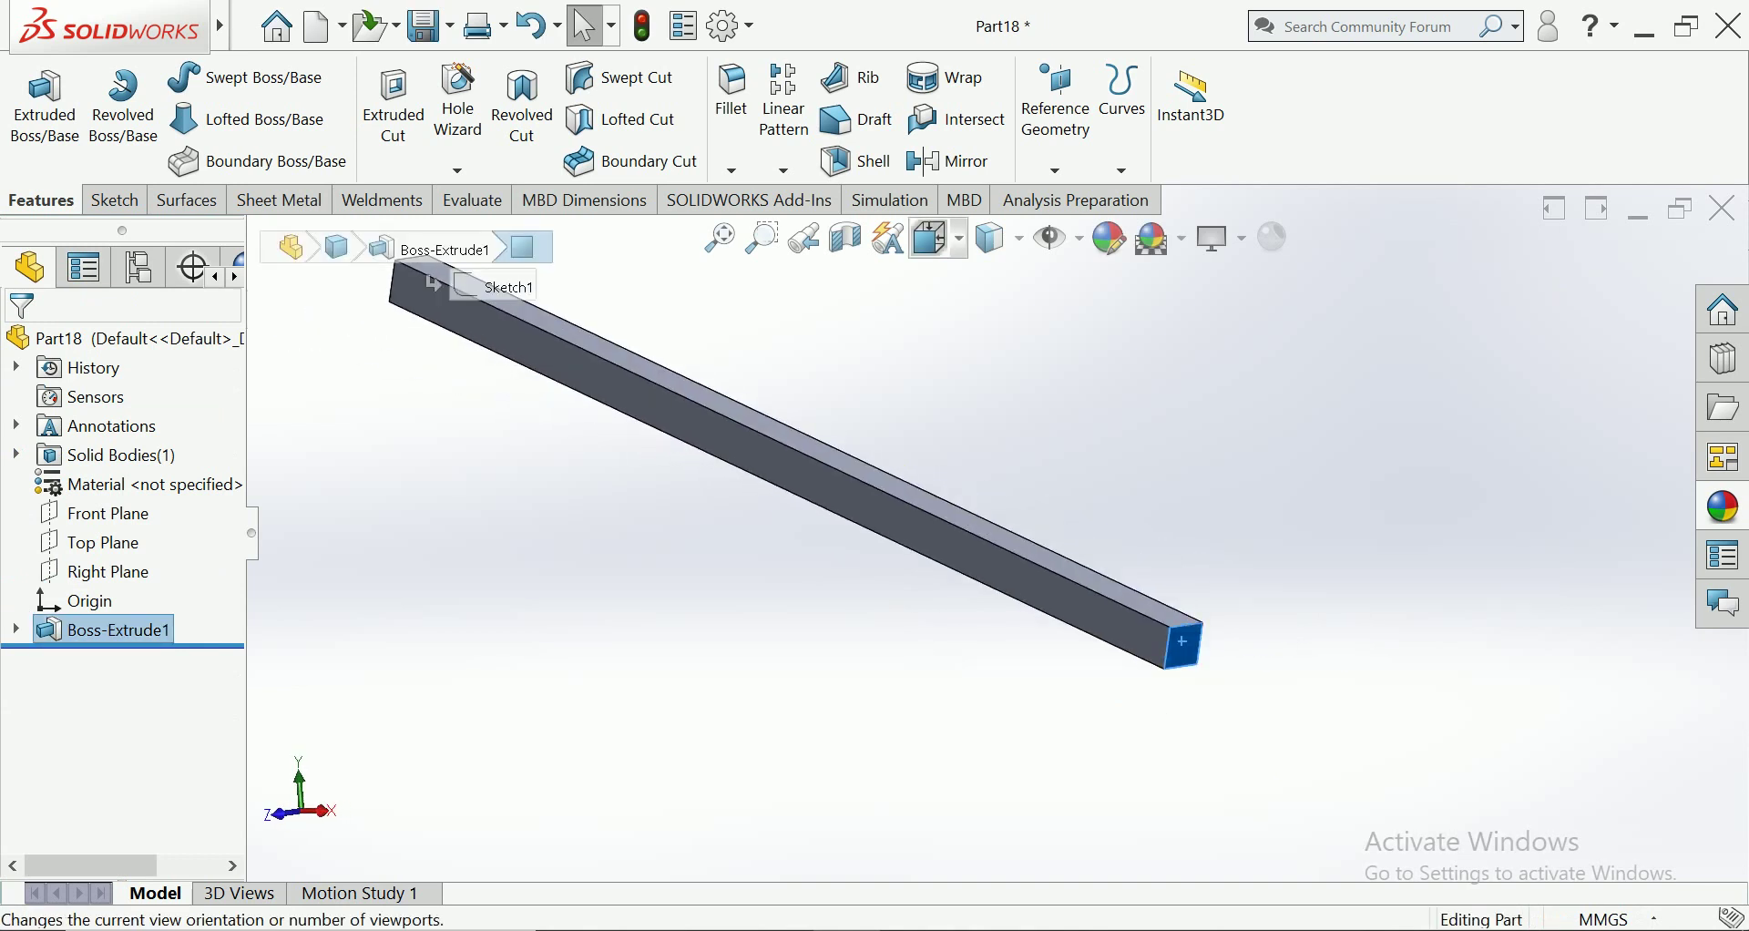
left_click(856, 161)
key("Left")
key("Left")
key("Left")
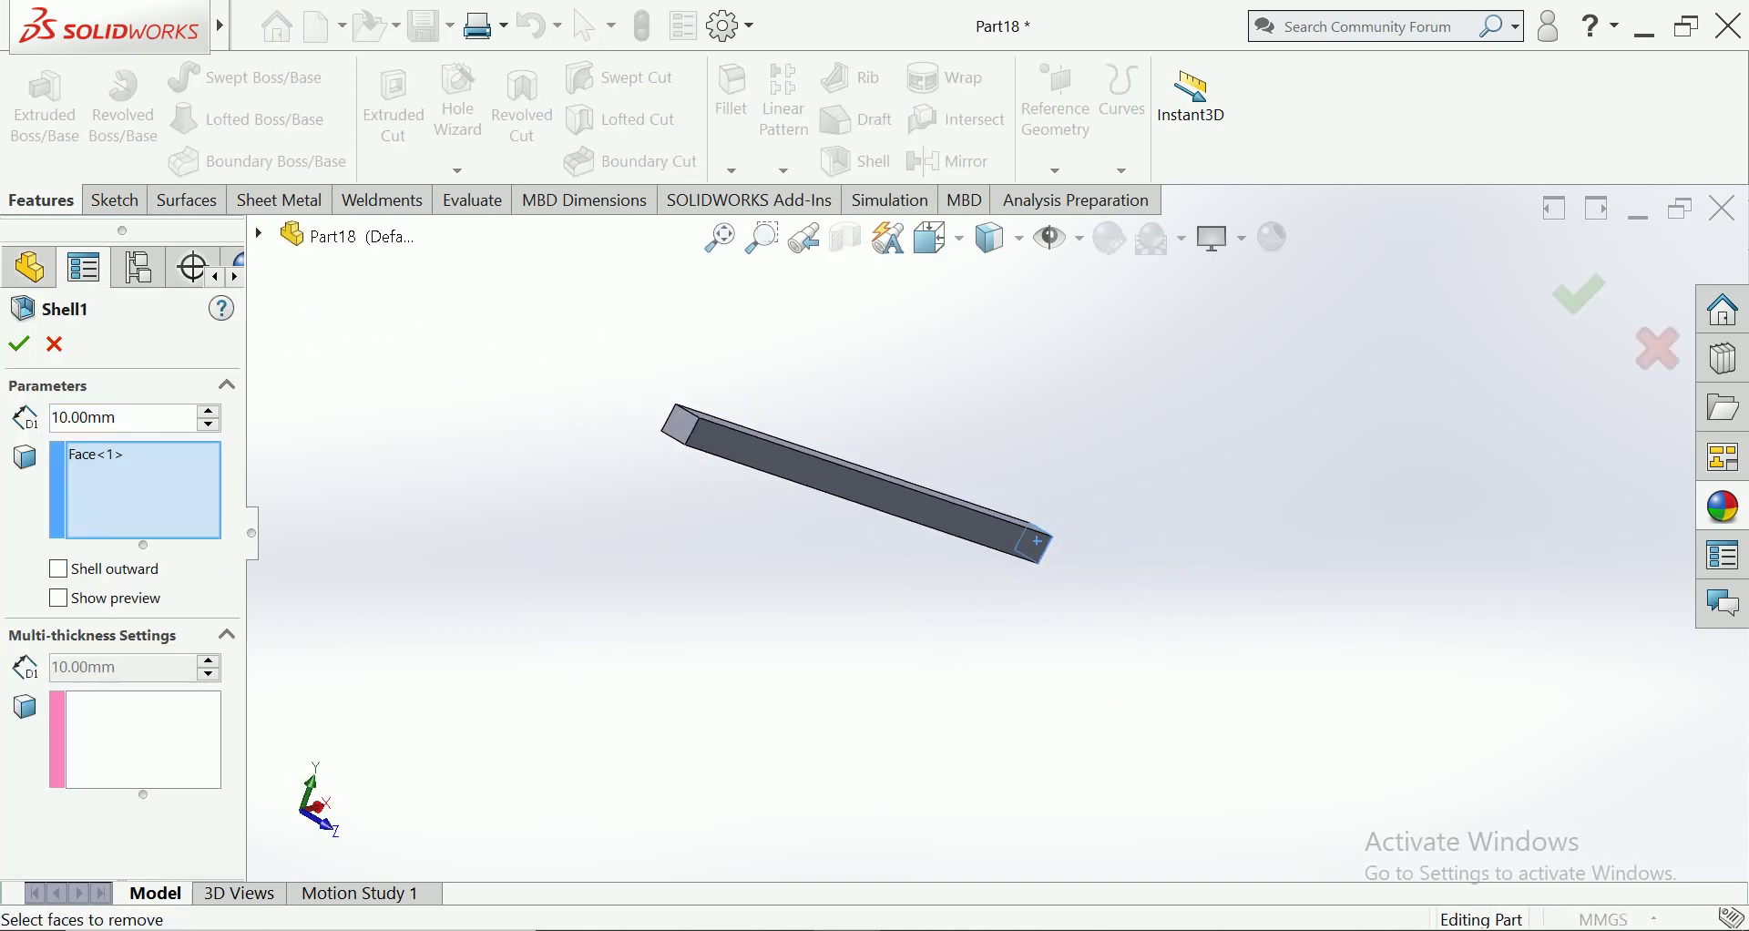
left_click(666, 422)
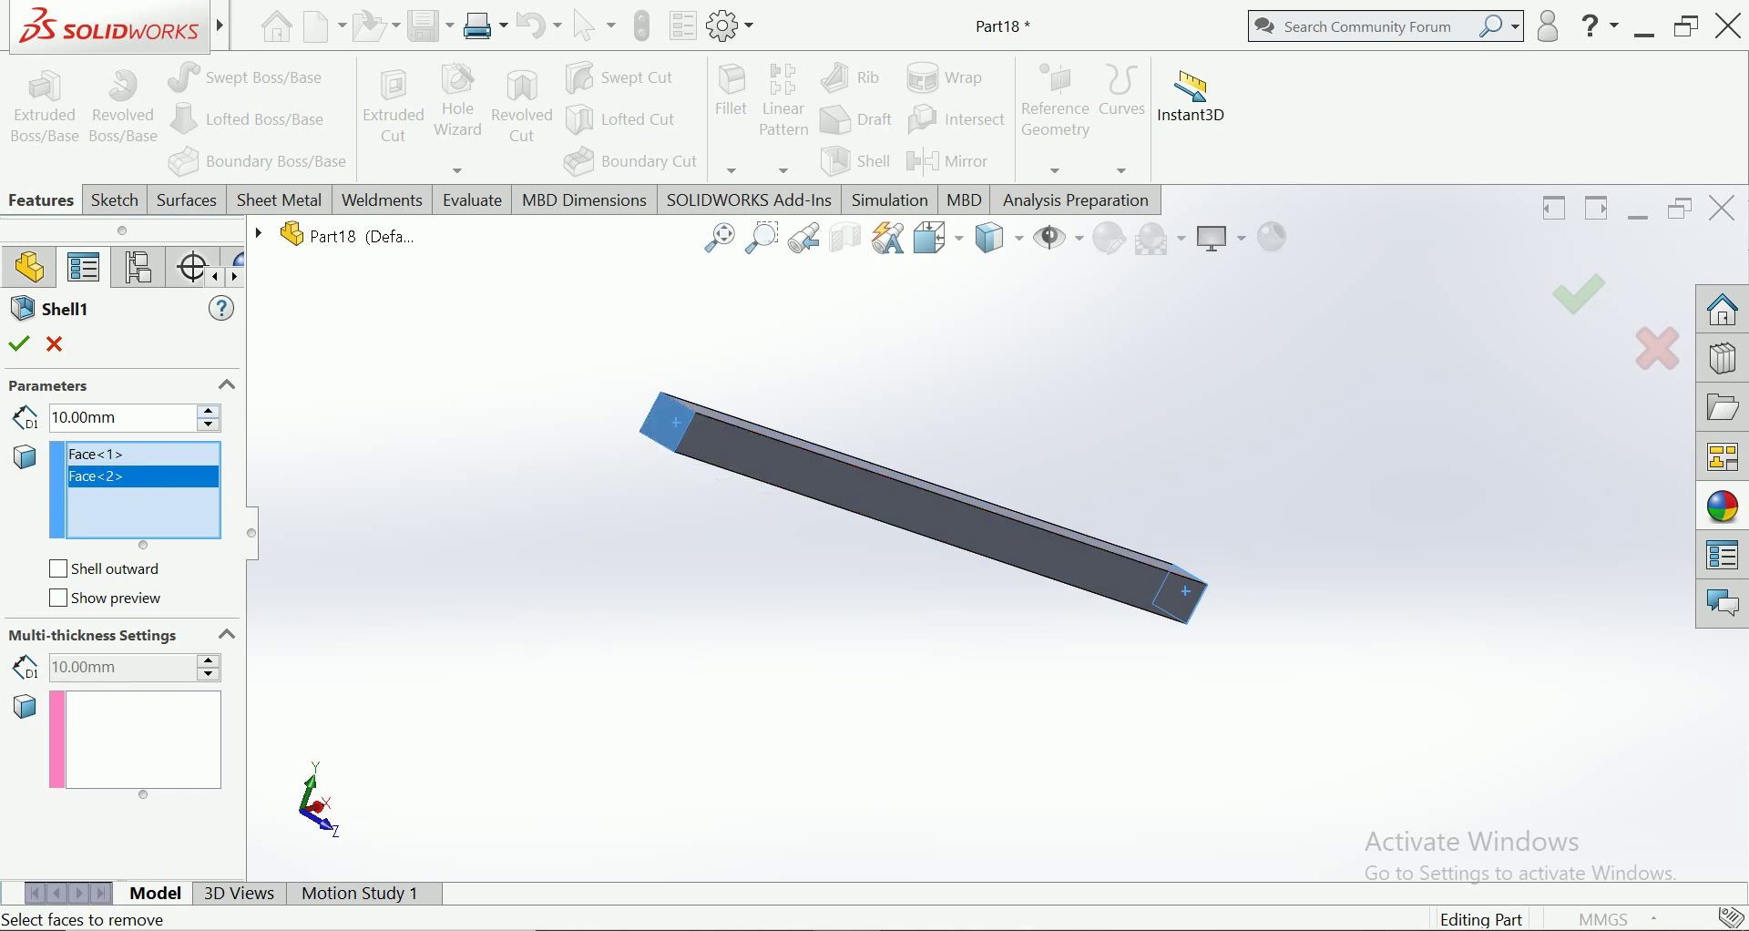
double_click(83, 417)
type("3")
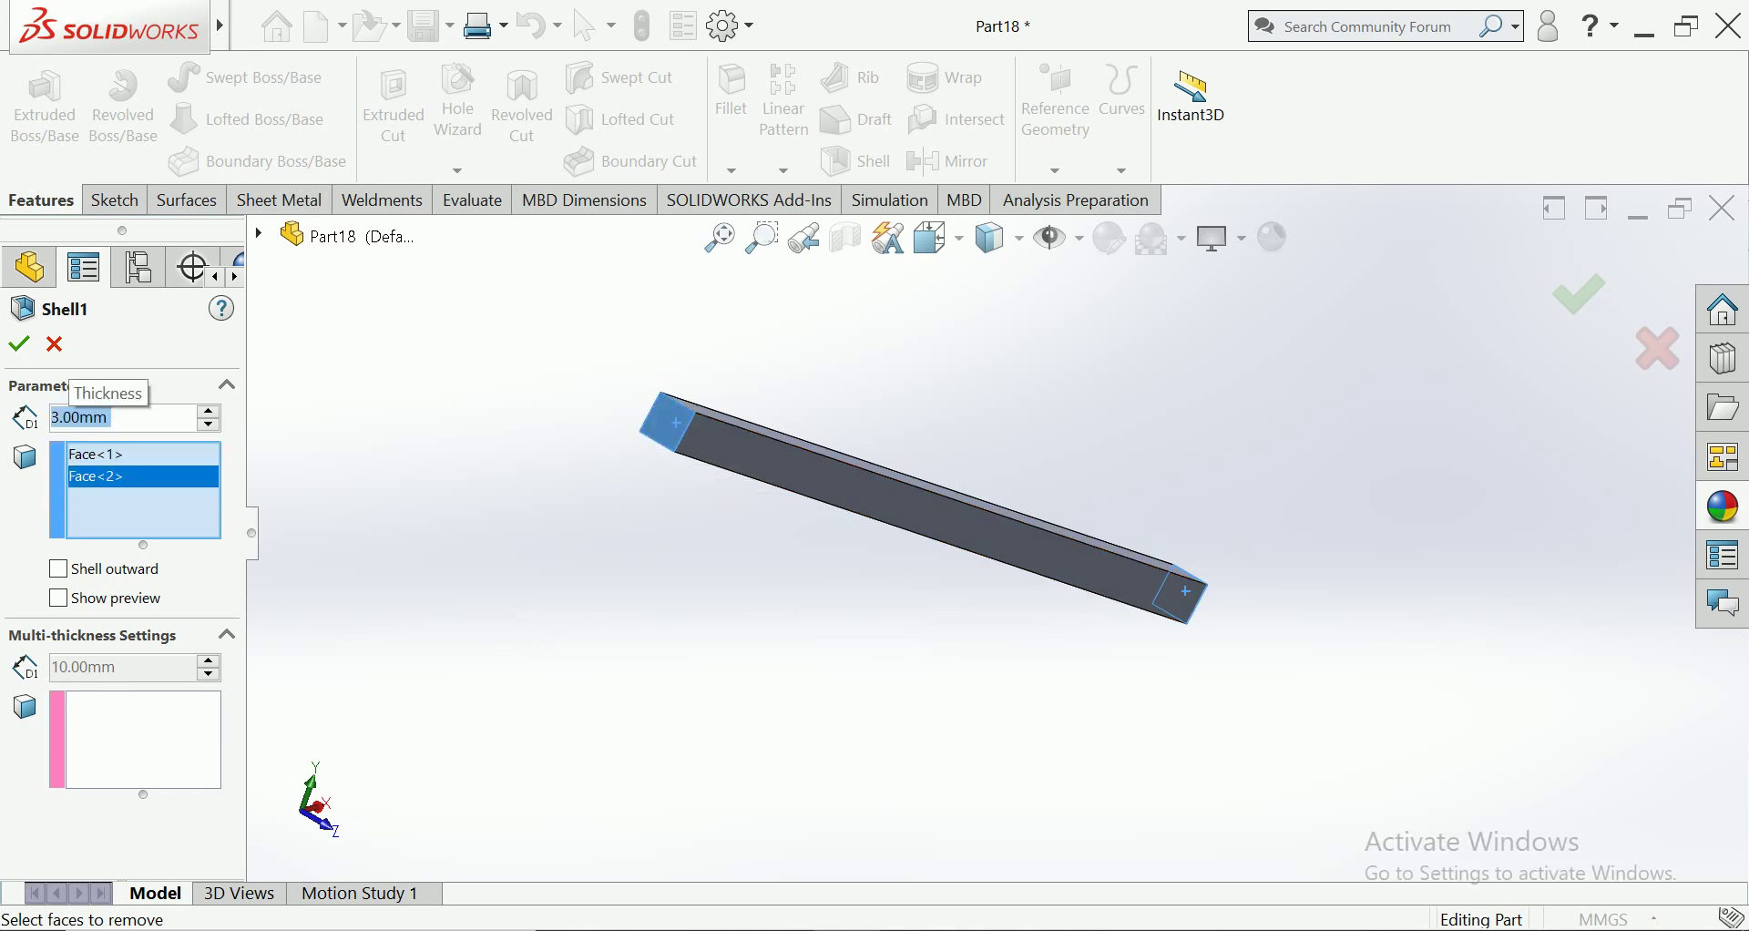
type("1")
key("Return")
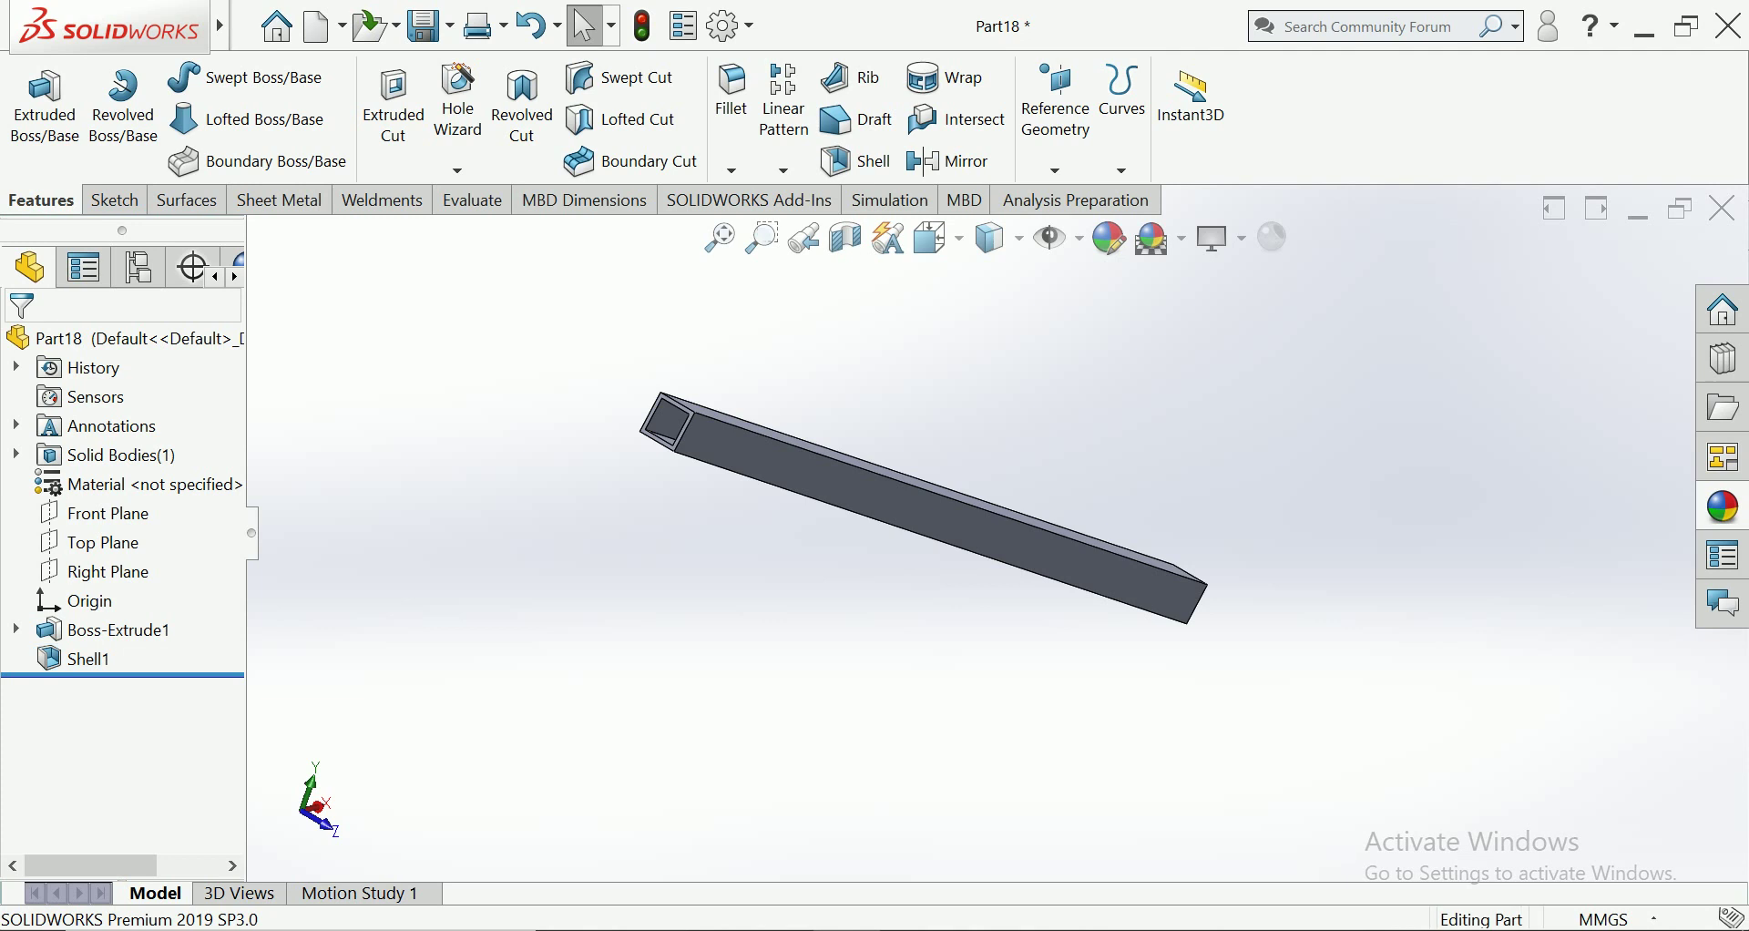
key("ctrl+7")
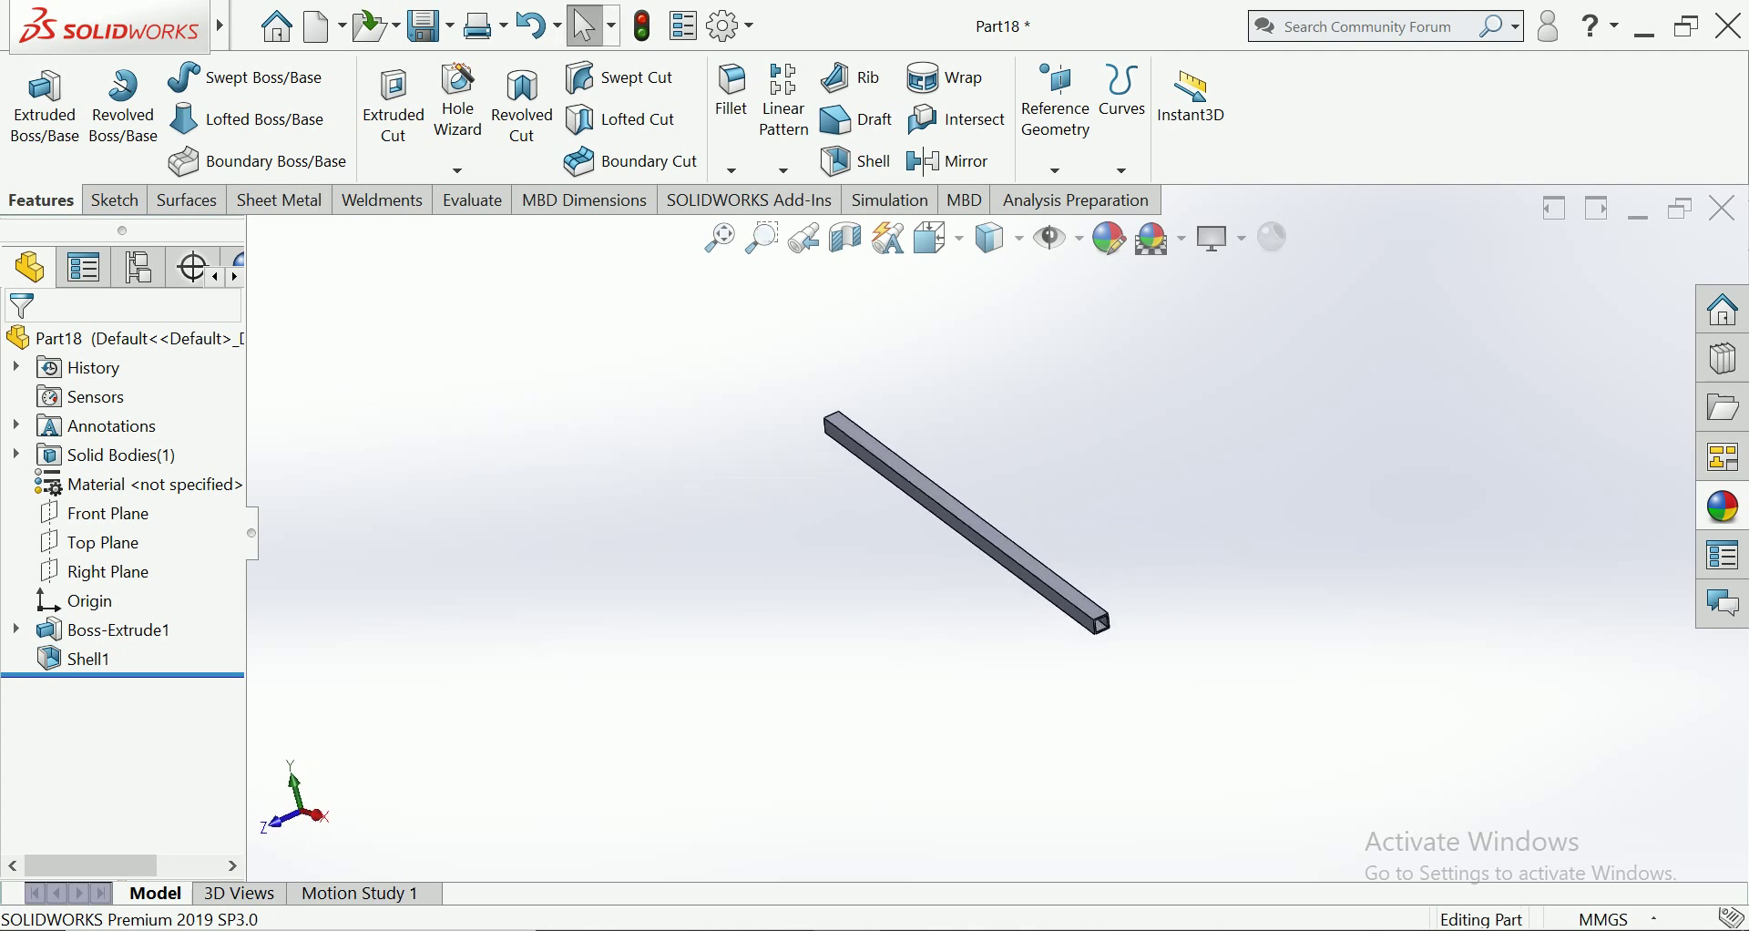
Start a new sketch on the bar's top face and view it Normal To
key("f")
left_click(980, 544)
left_click(1023, 460)
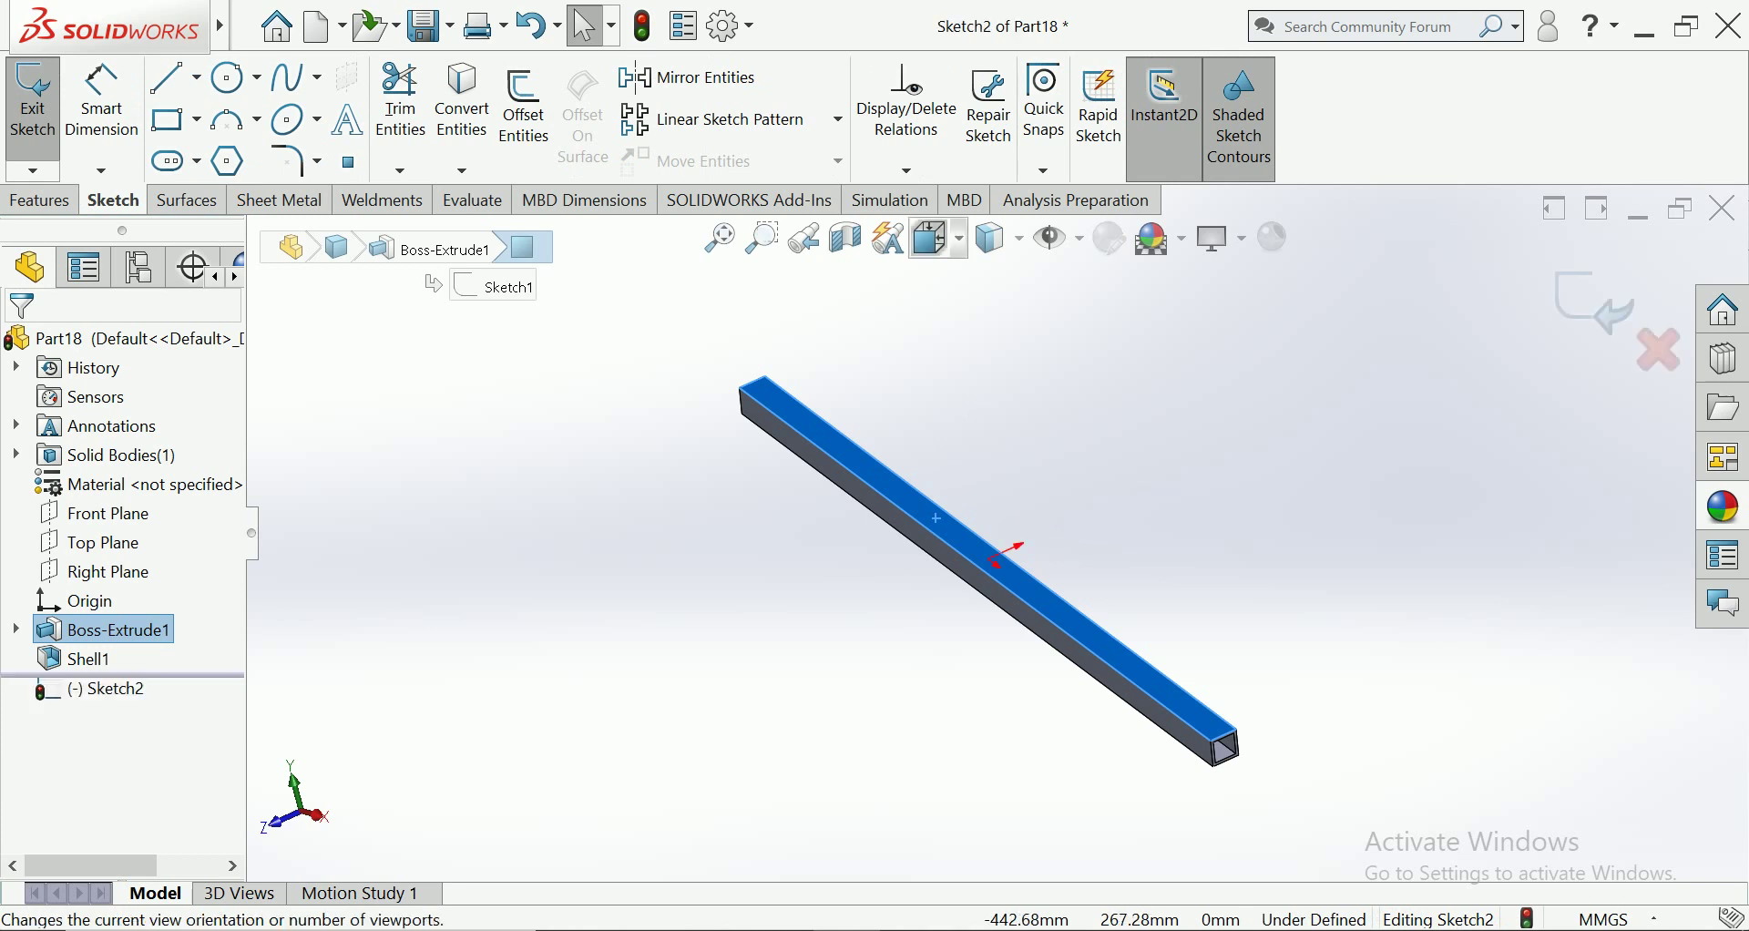
left_click(938, 238)
left_click(1106, 413)
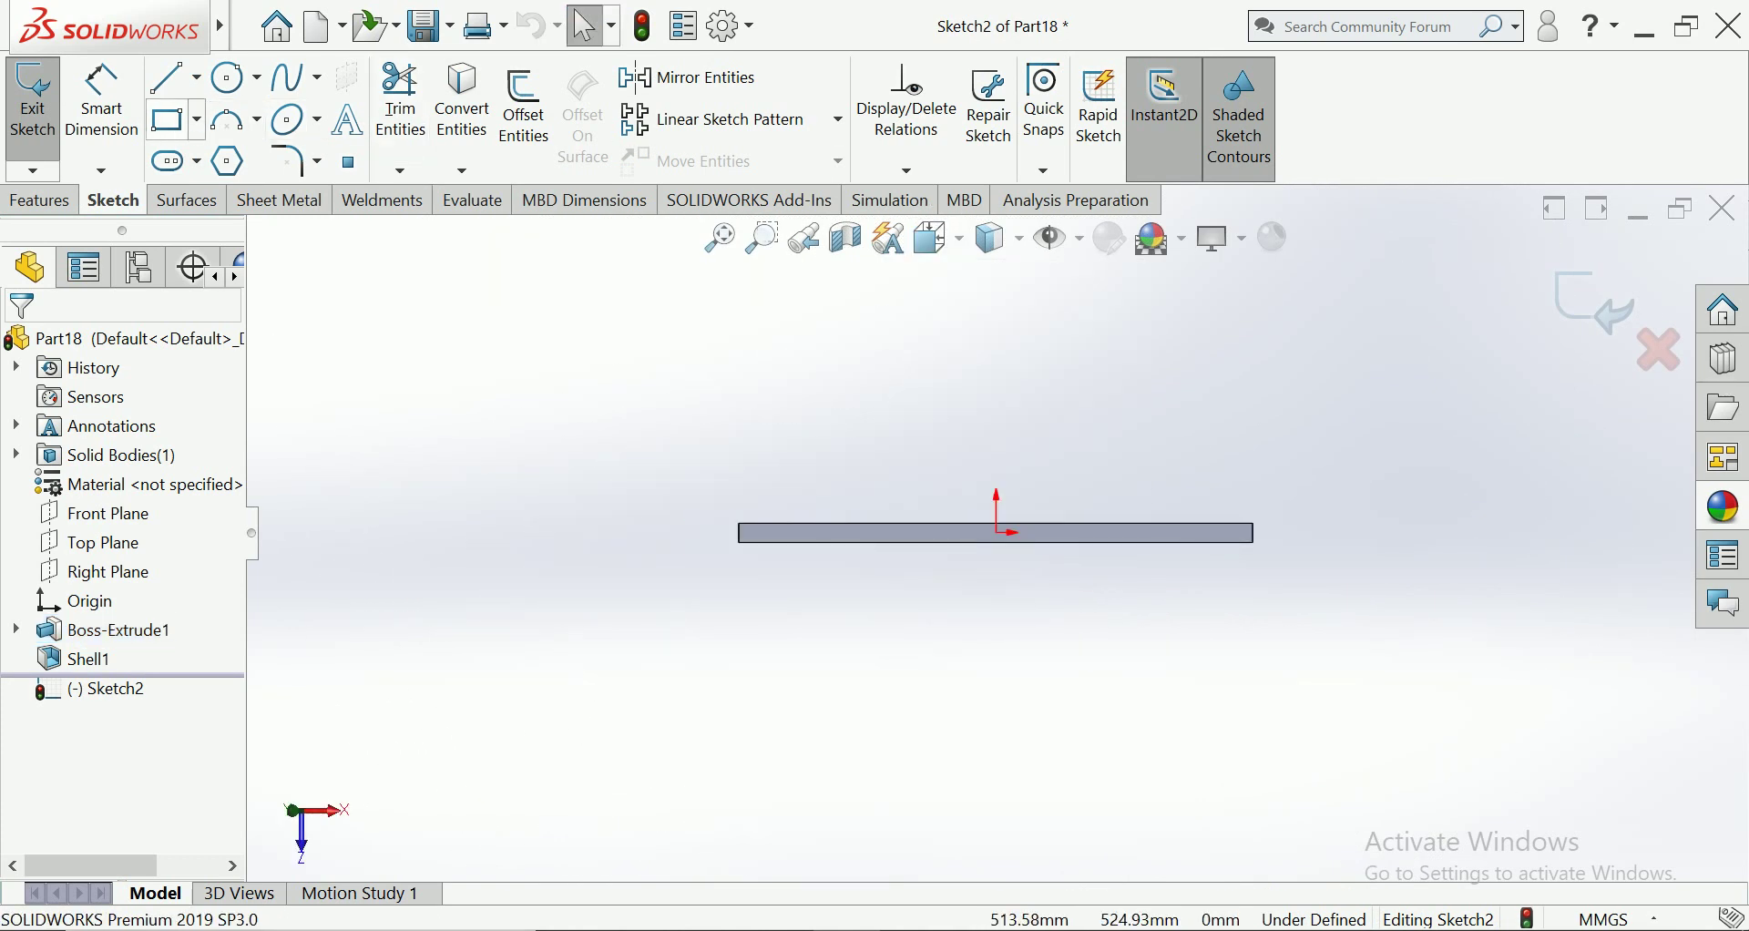
Draw a center rectangle anchored at the origin for the plate
left_click(169, 119)
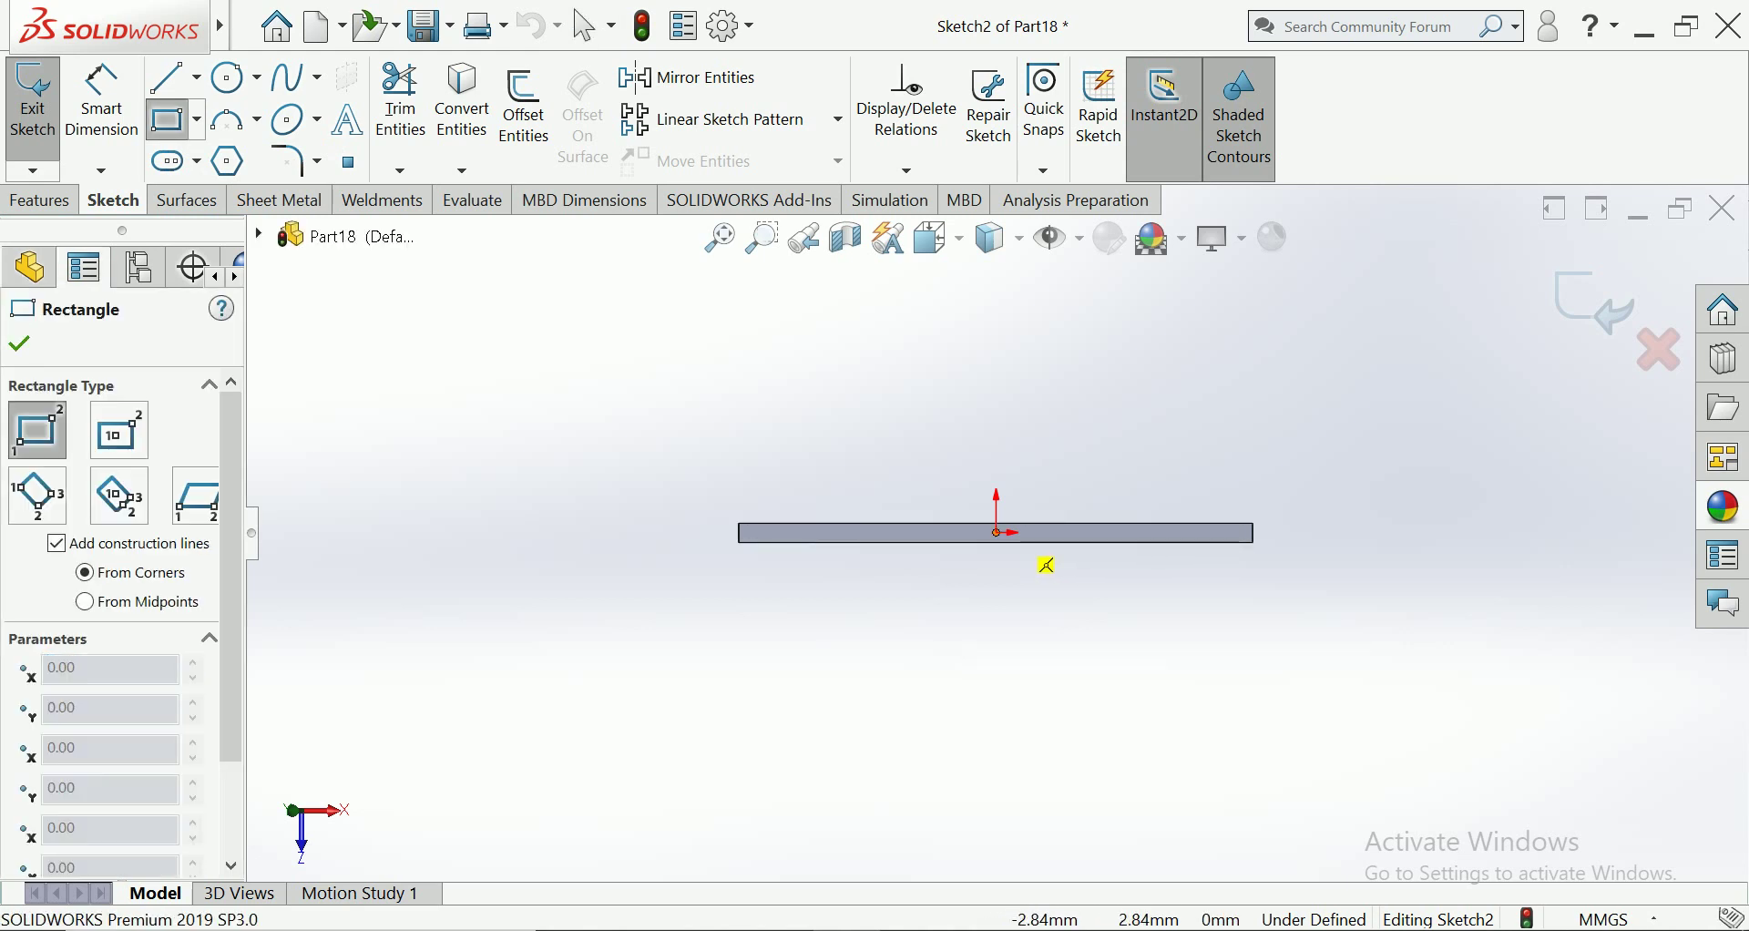
left_click(997, 532)
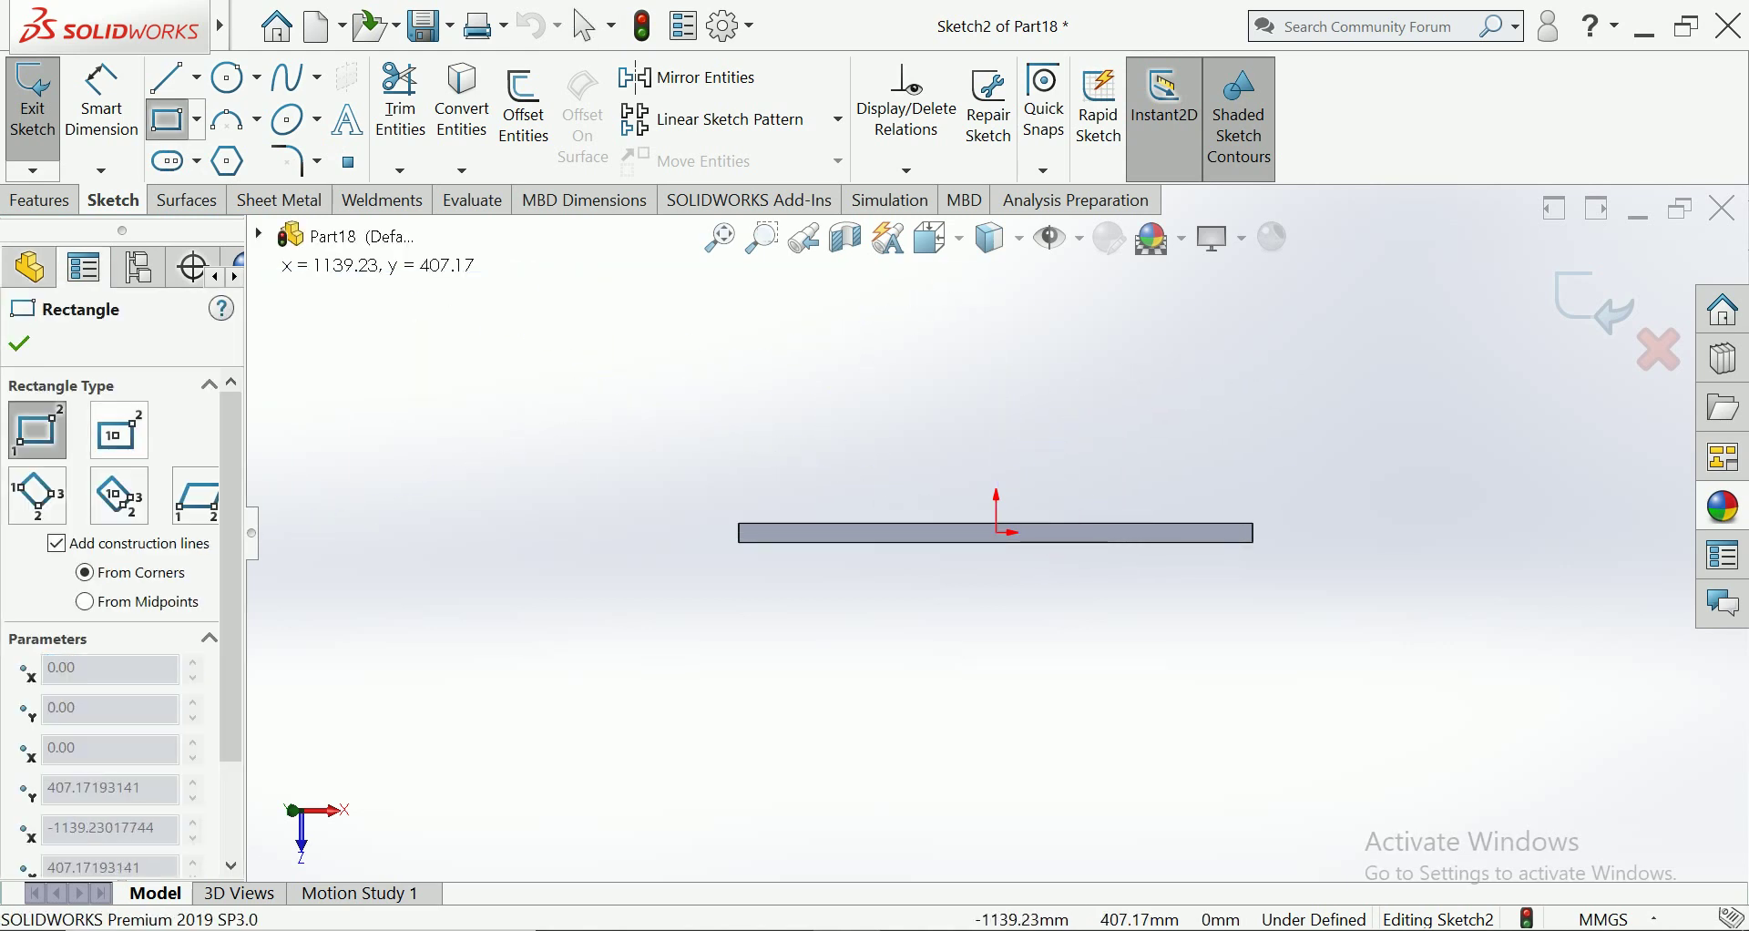
left_click(119, 430)
left_click(997, 532)
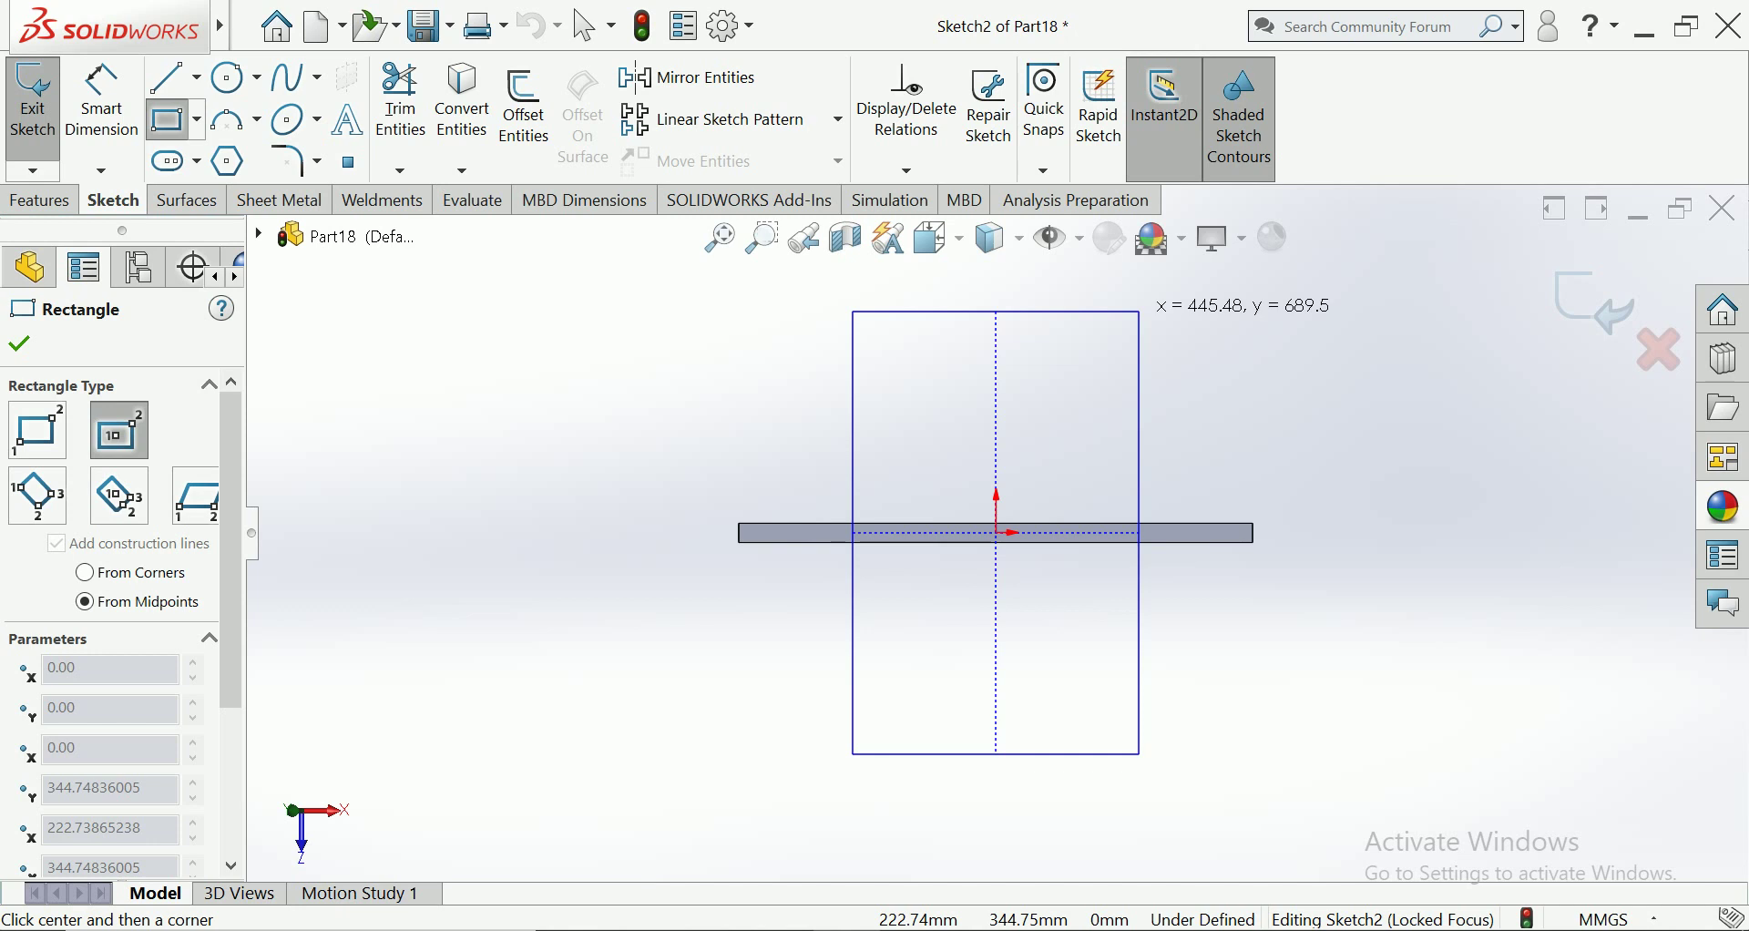
left_click(1140, 312)
scroll(1097, 566, "up", 2)
middle_click_drag(1097, 565, 1184, 519)
middle_click_drag(1002, 528, 1029, 515)
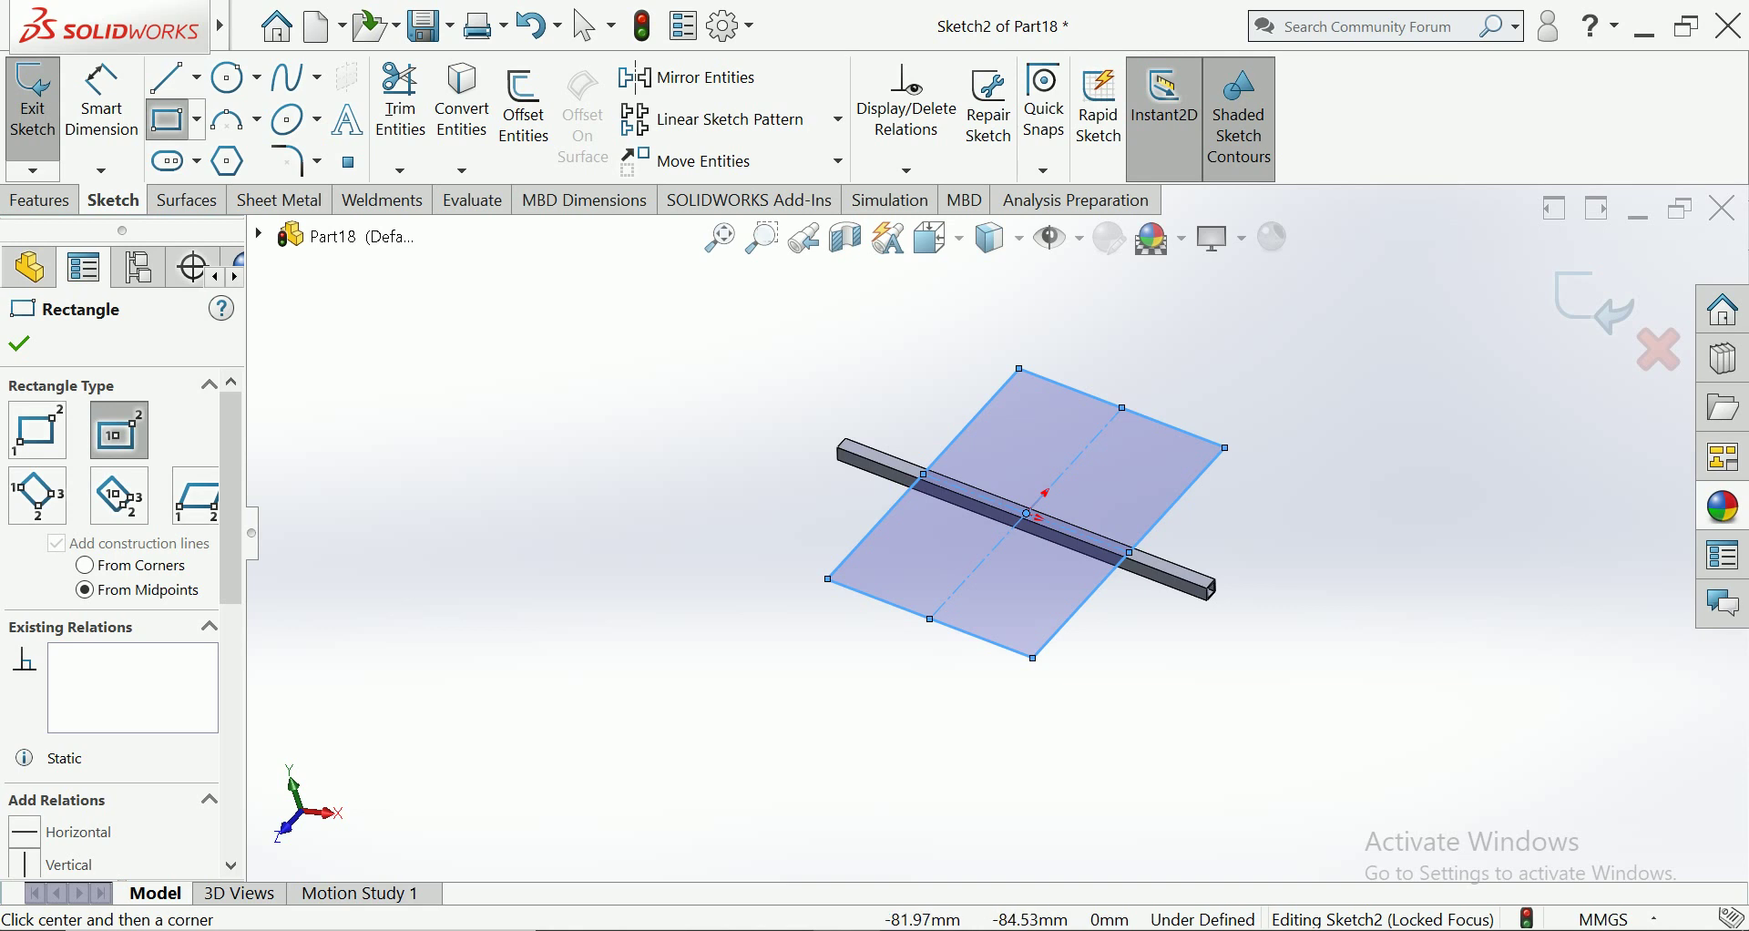
mouse_move(1029, 537)
middle_mouse_down()
mouse_move(1030, 519)
mouse_move(1020, 537)
middle_mouse_up()
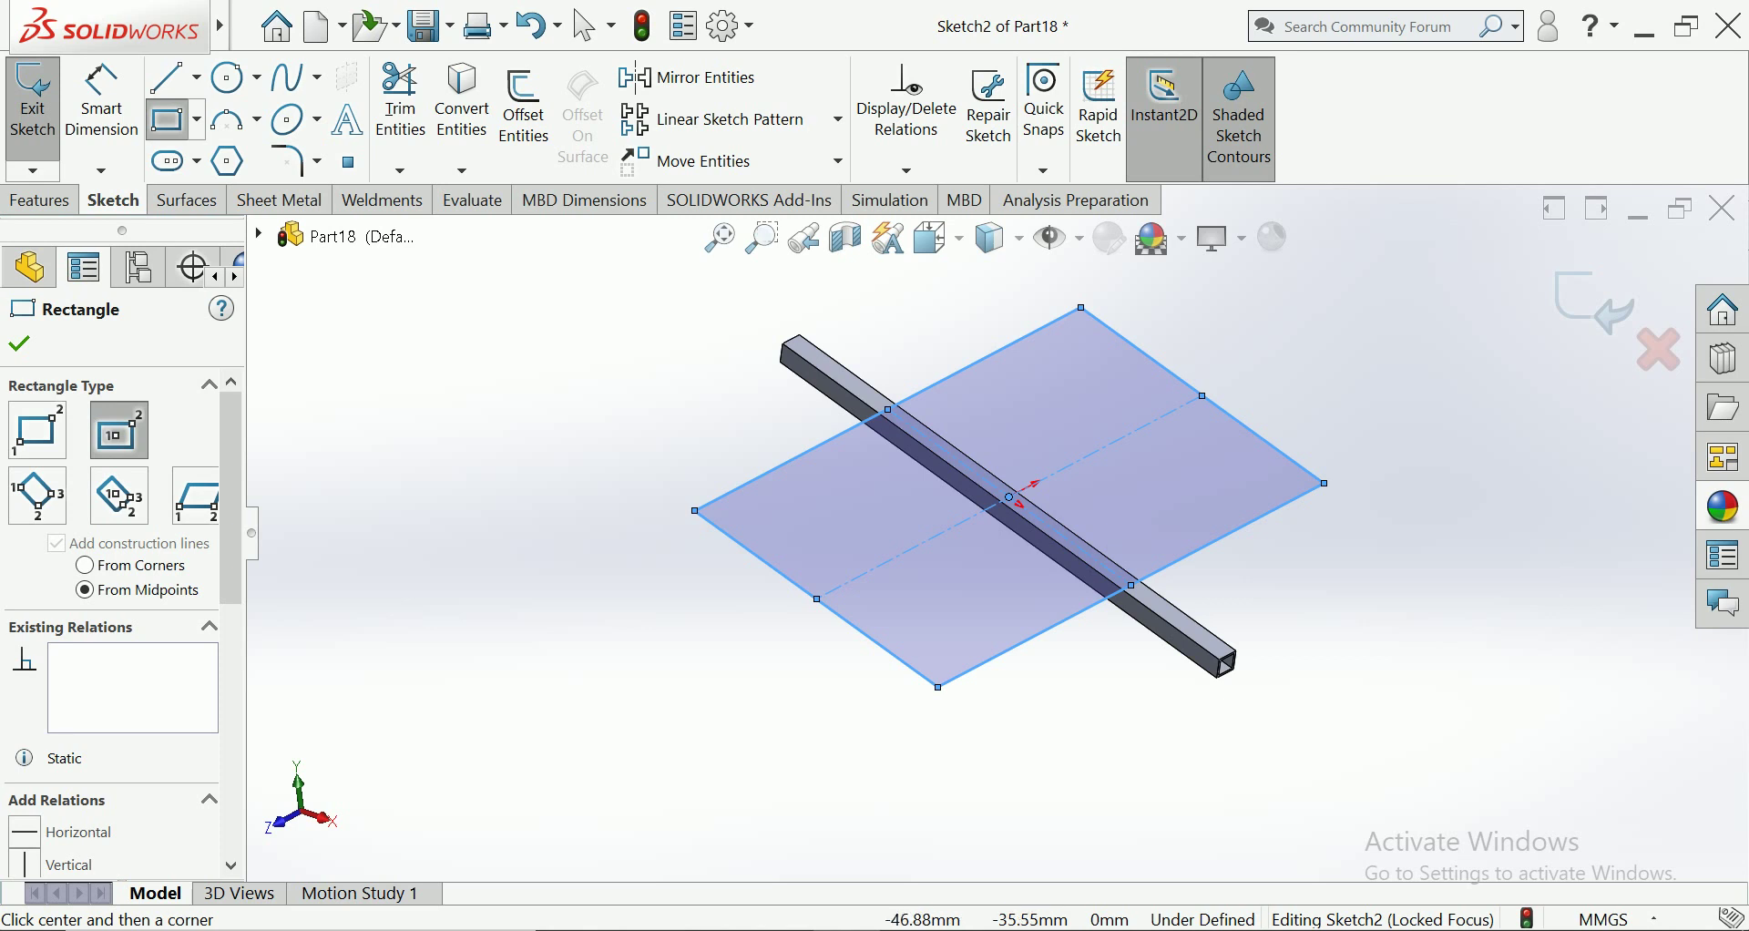
Dimension the rectangle's edges to 750 mm and 500 mm
left_click(101, 109)
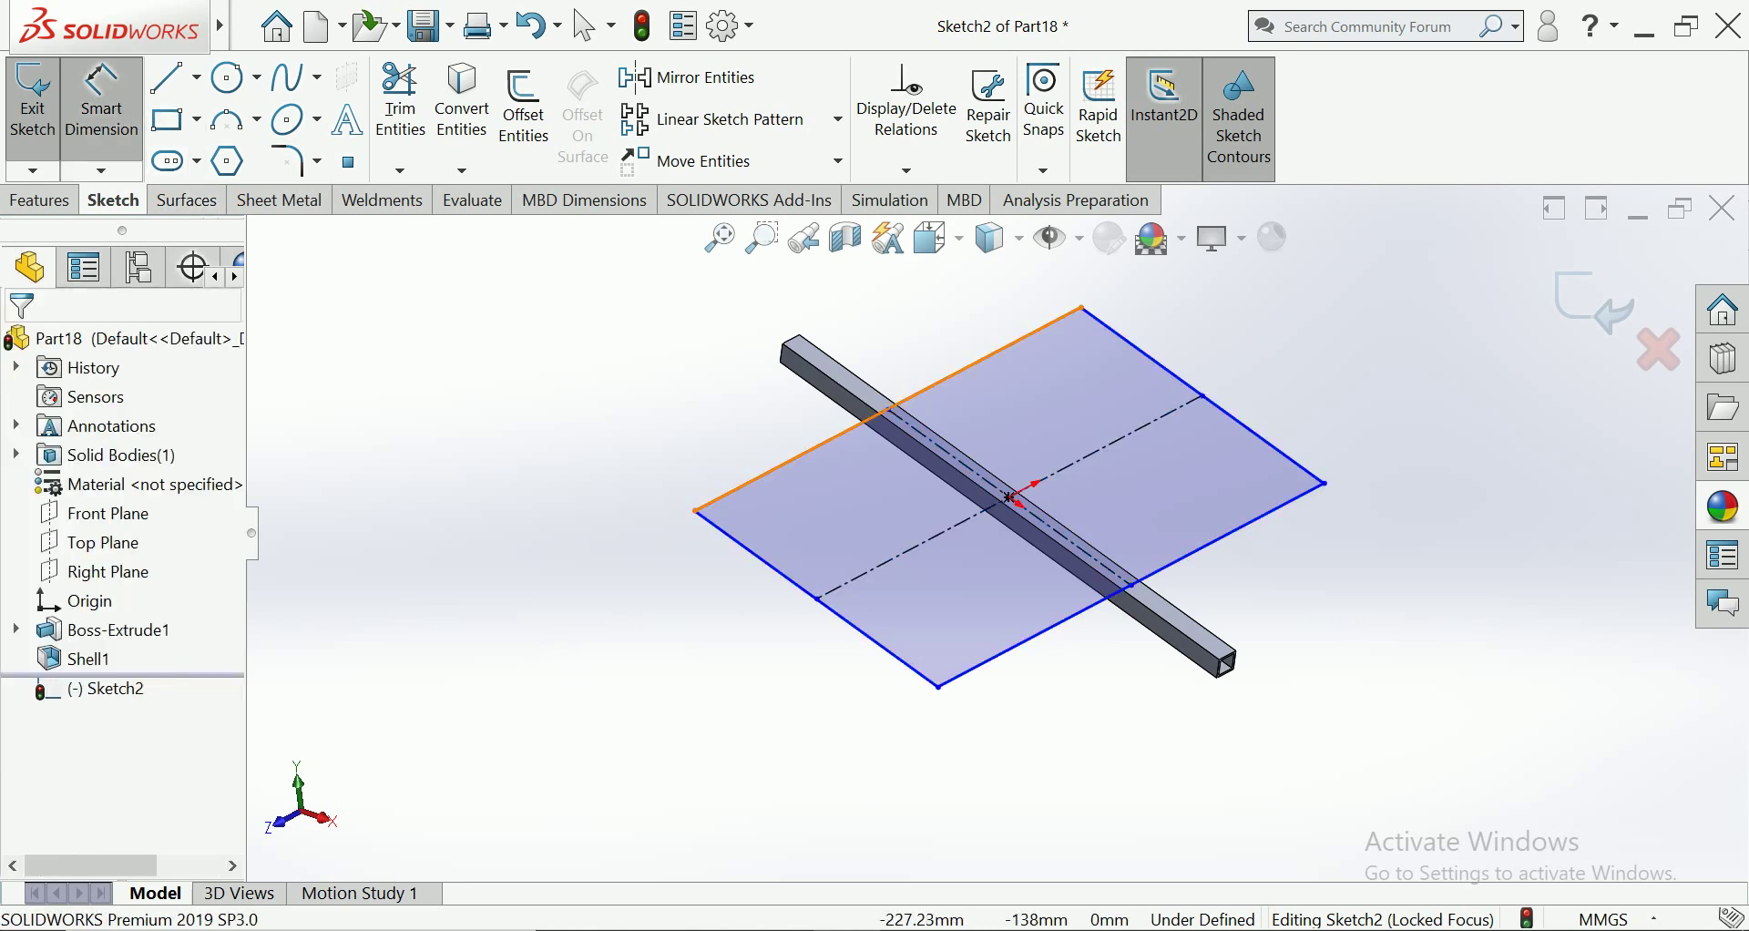
left_click(984, 360)
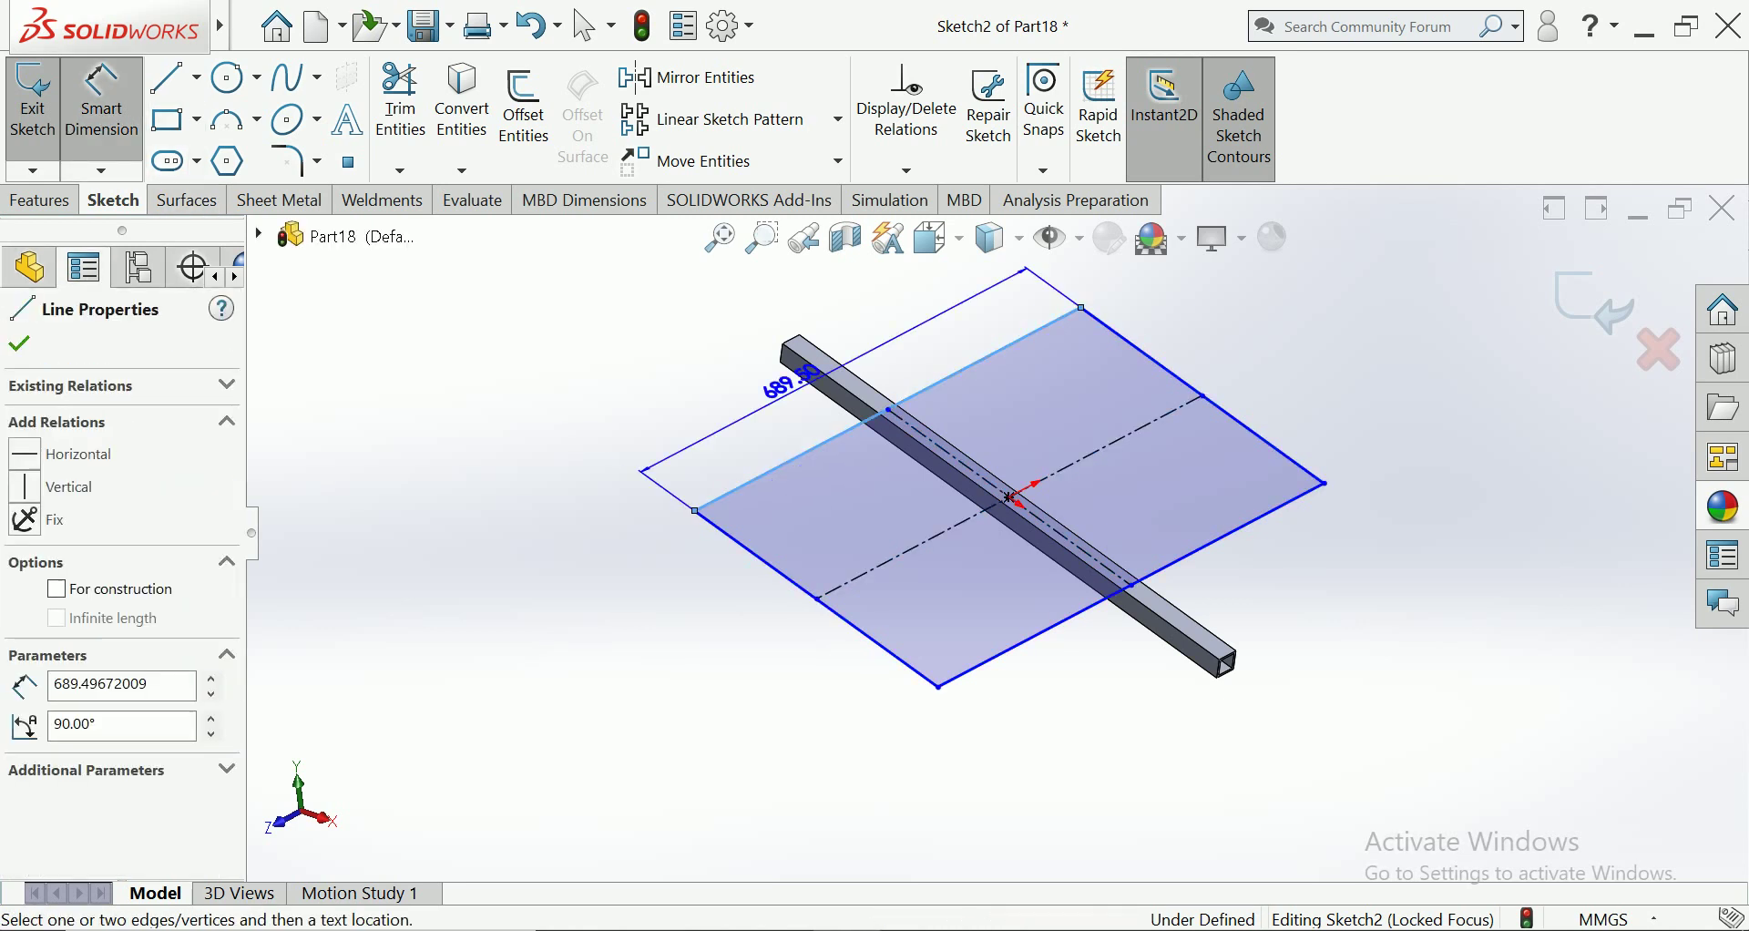
left_click(761, 302)
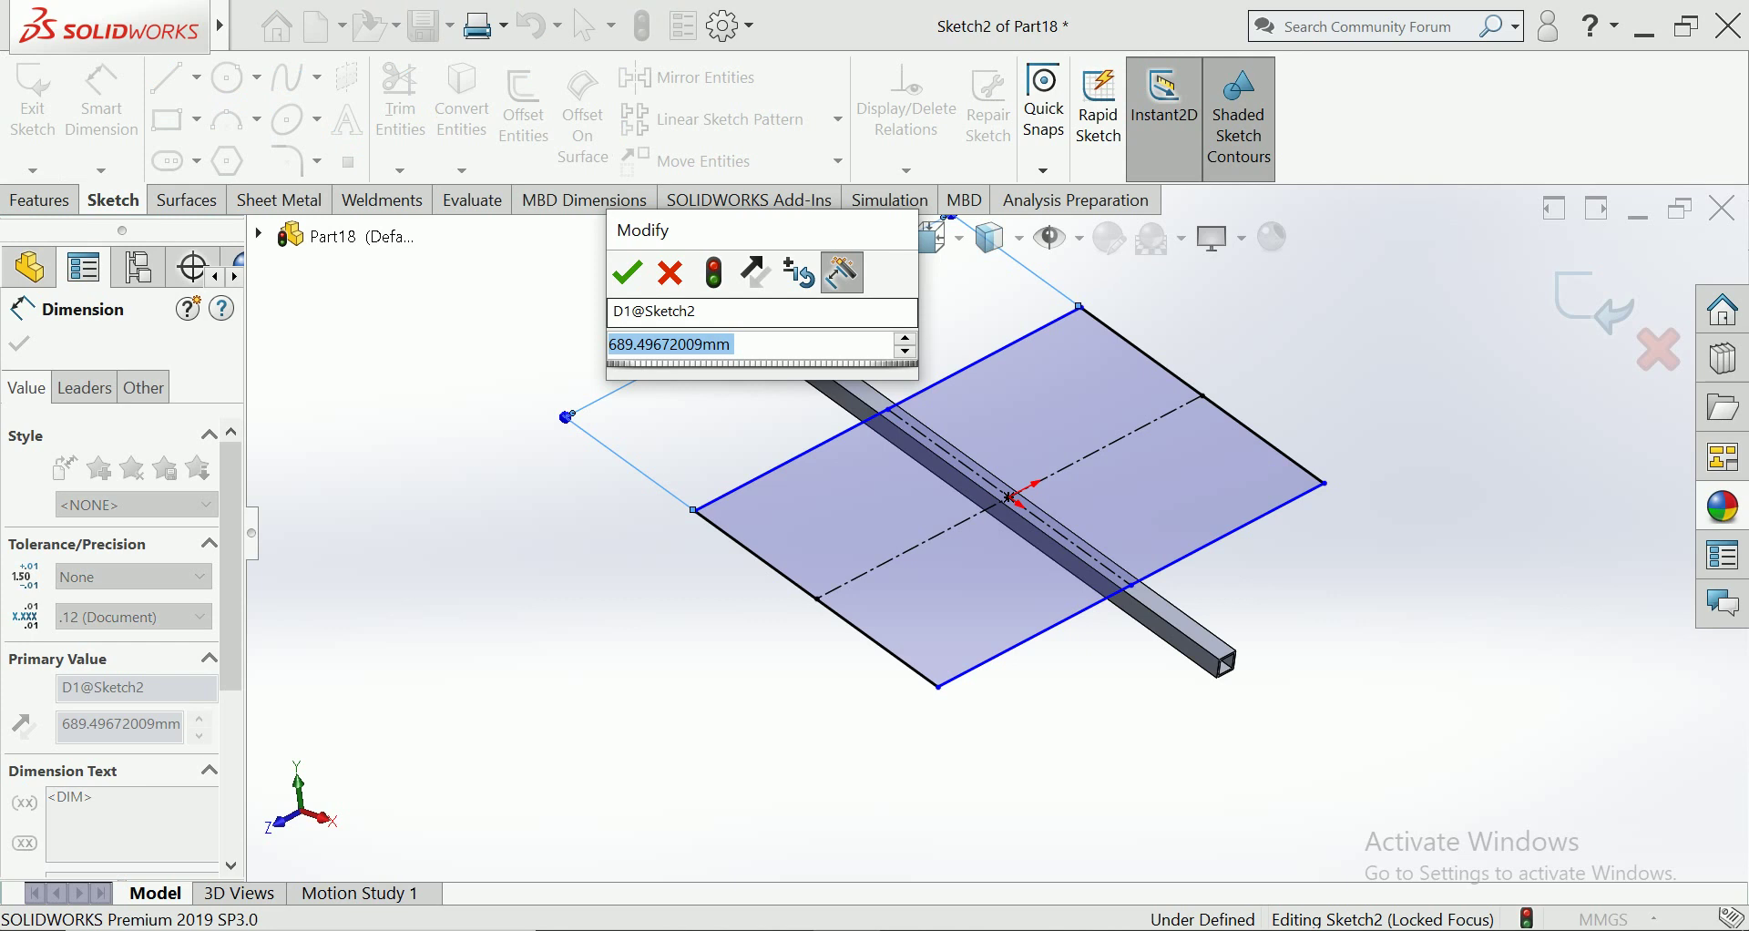
type("750")
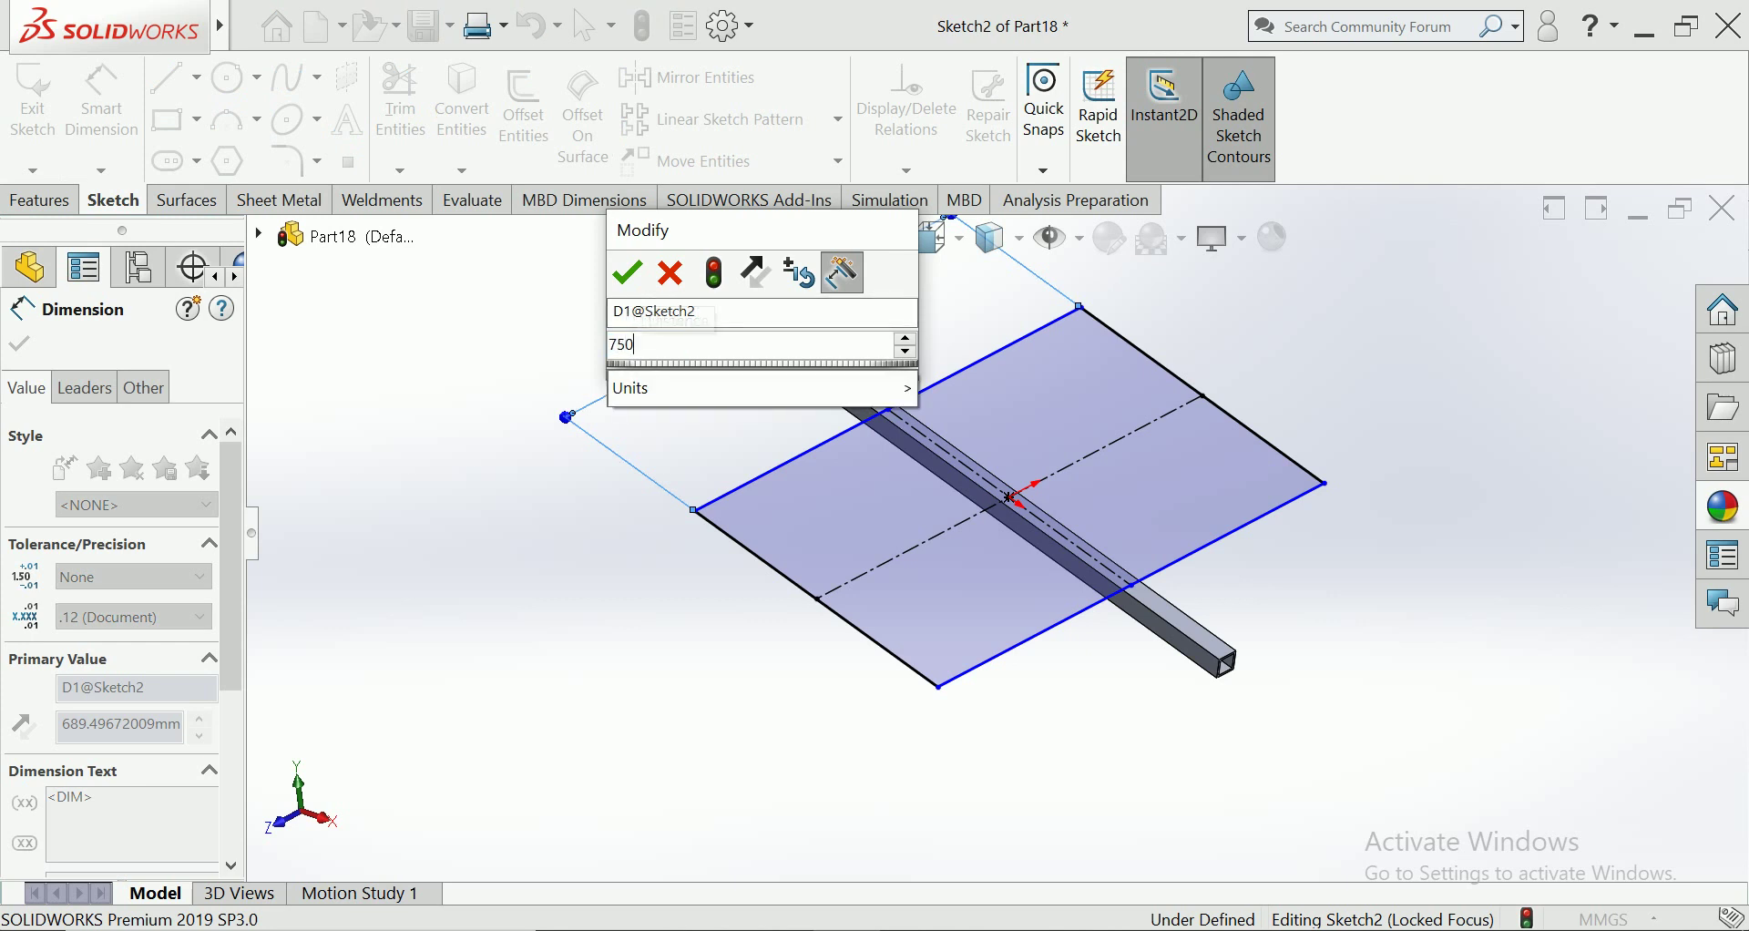
key("Return")
left_click(747, 569)
left_click(709, 648)
type("500")
key("Return")
key("Escape")
left_click(39, 201)
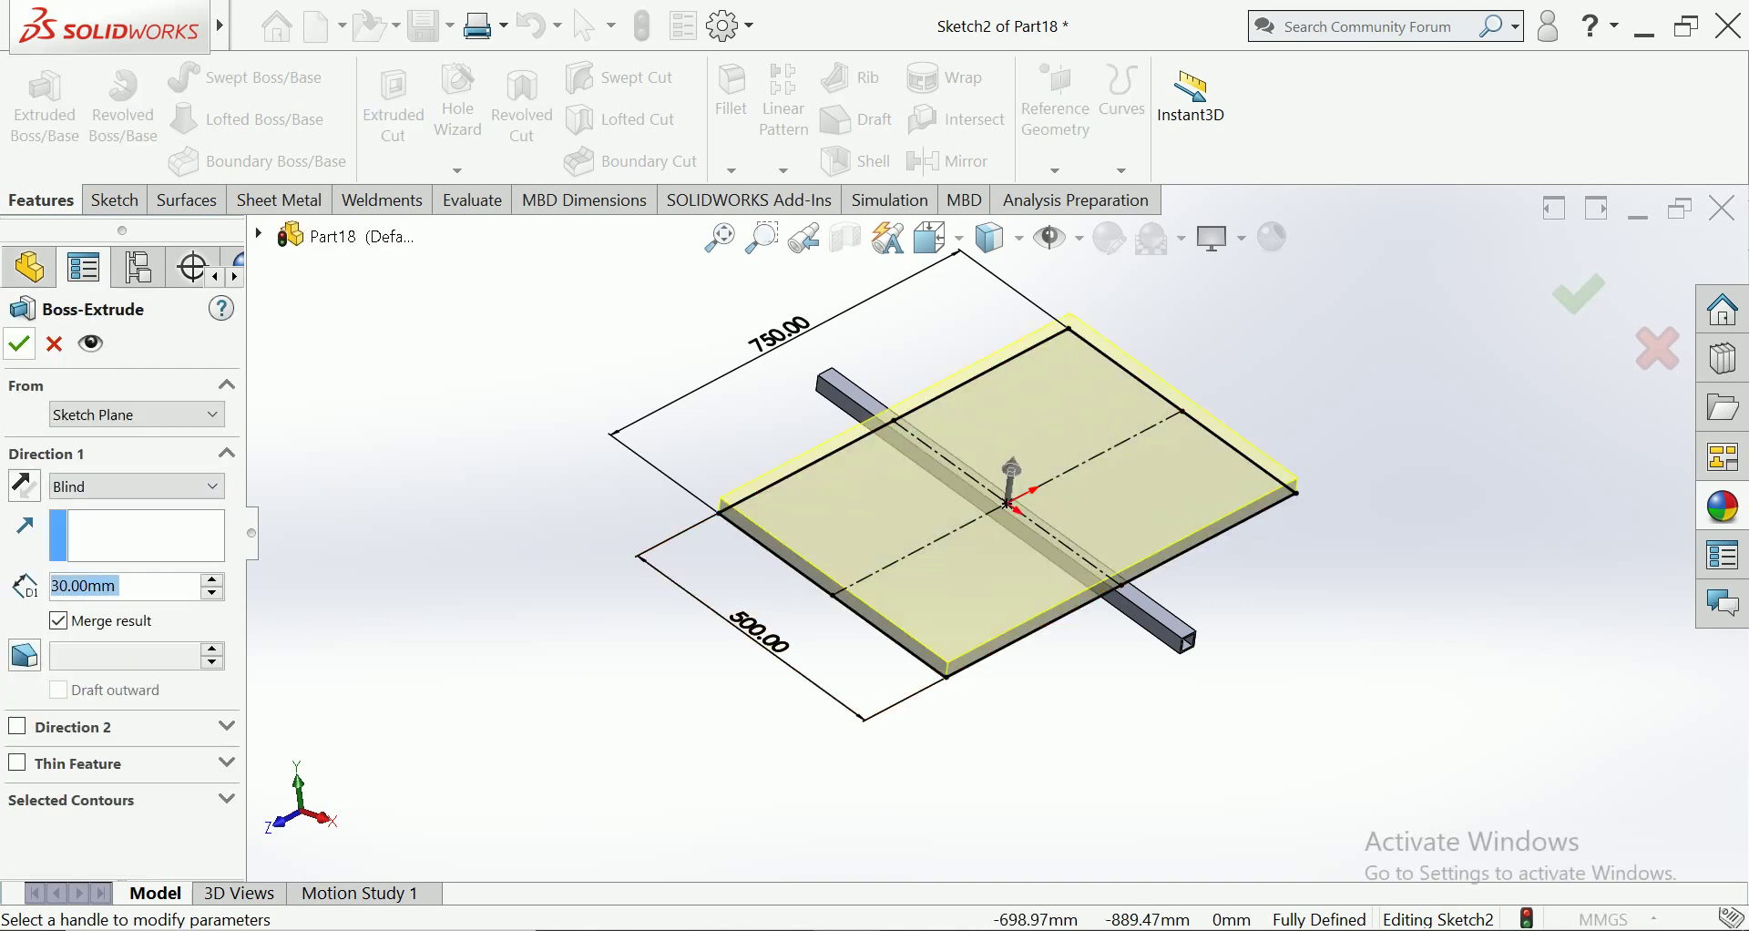
Commit the plate extrusion, then edit it to 20 mm thick with Merge result unchecked
key("Return")
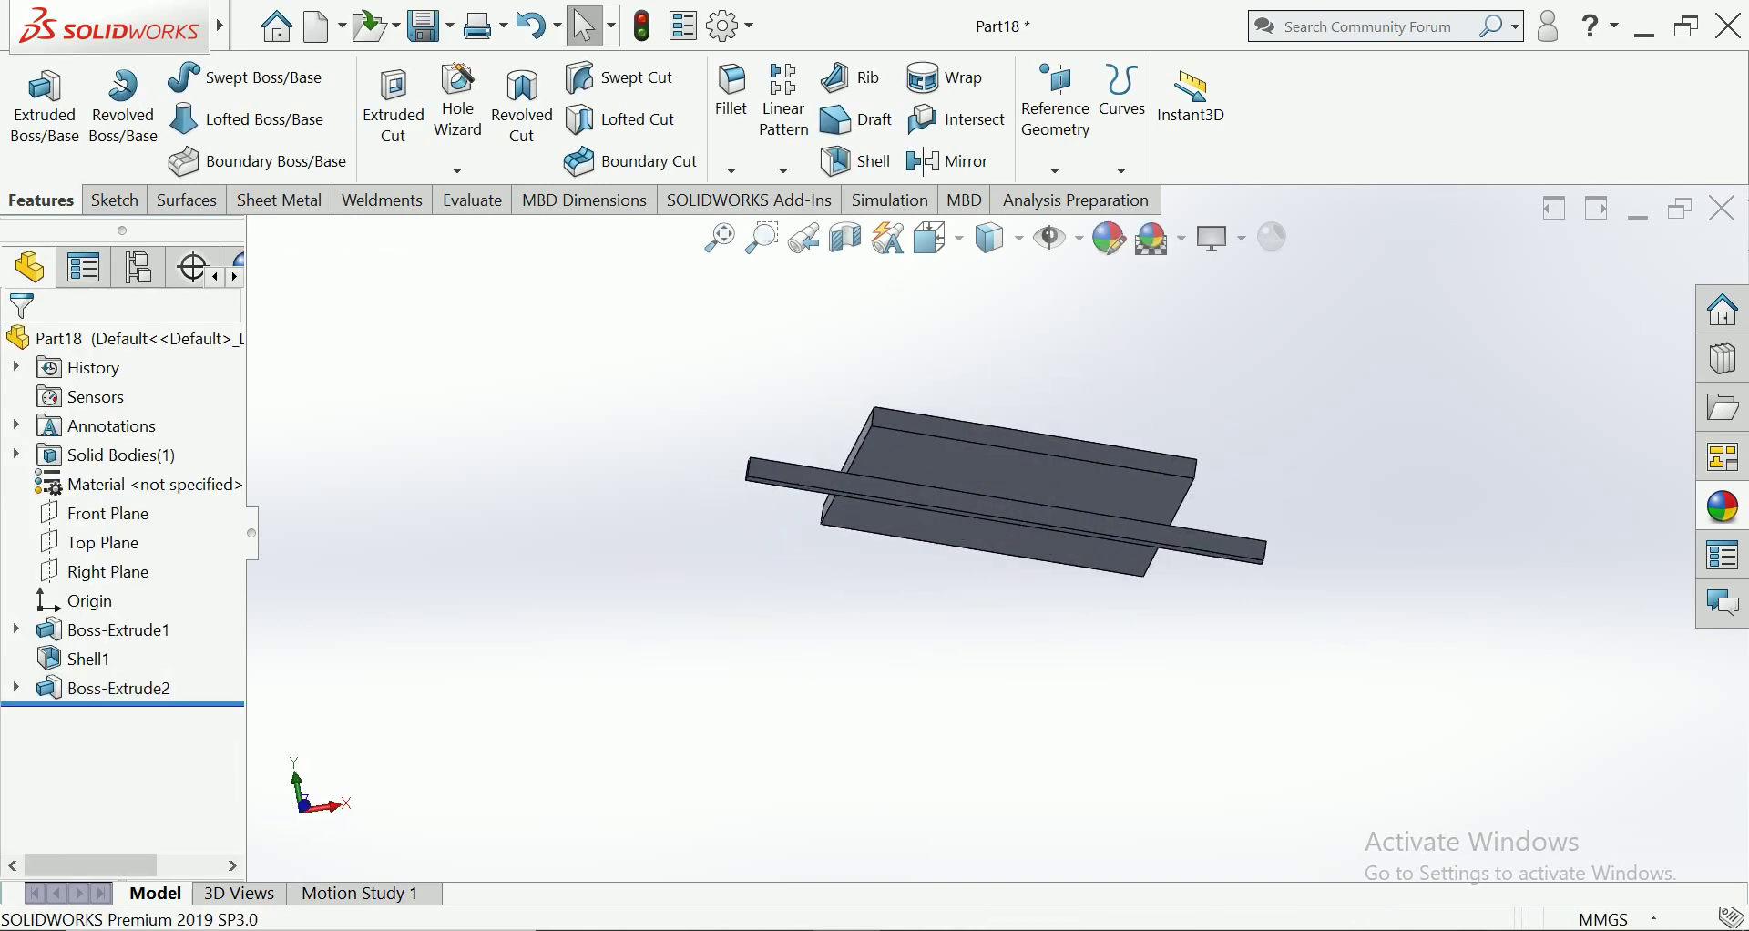
key("ctrl+7")
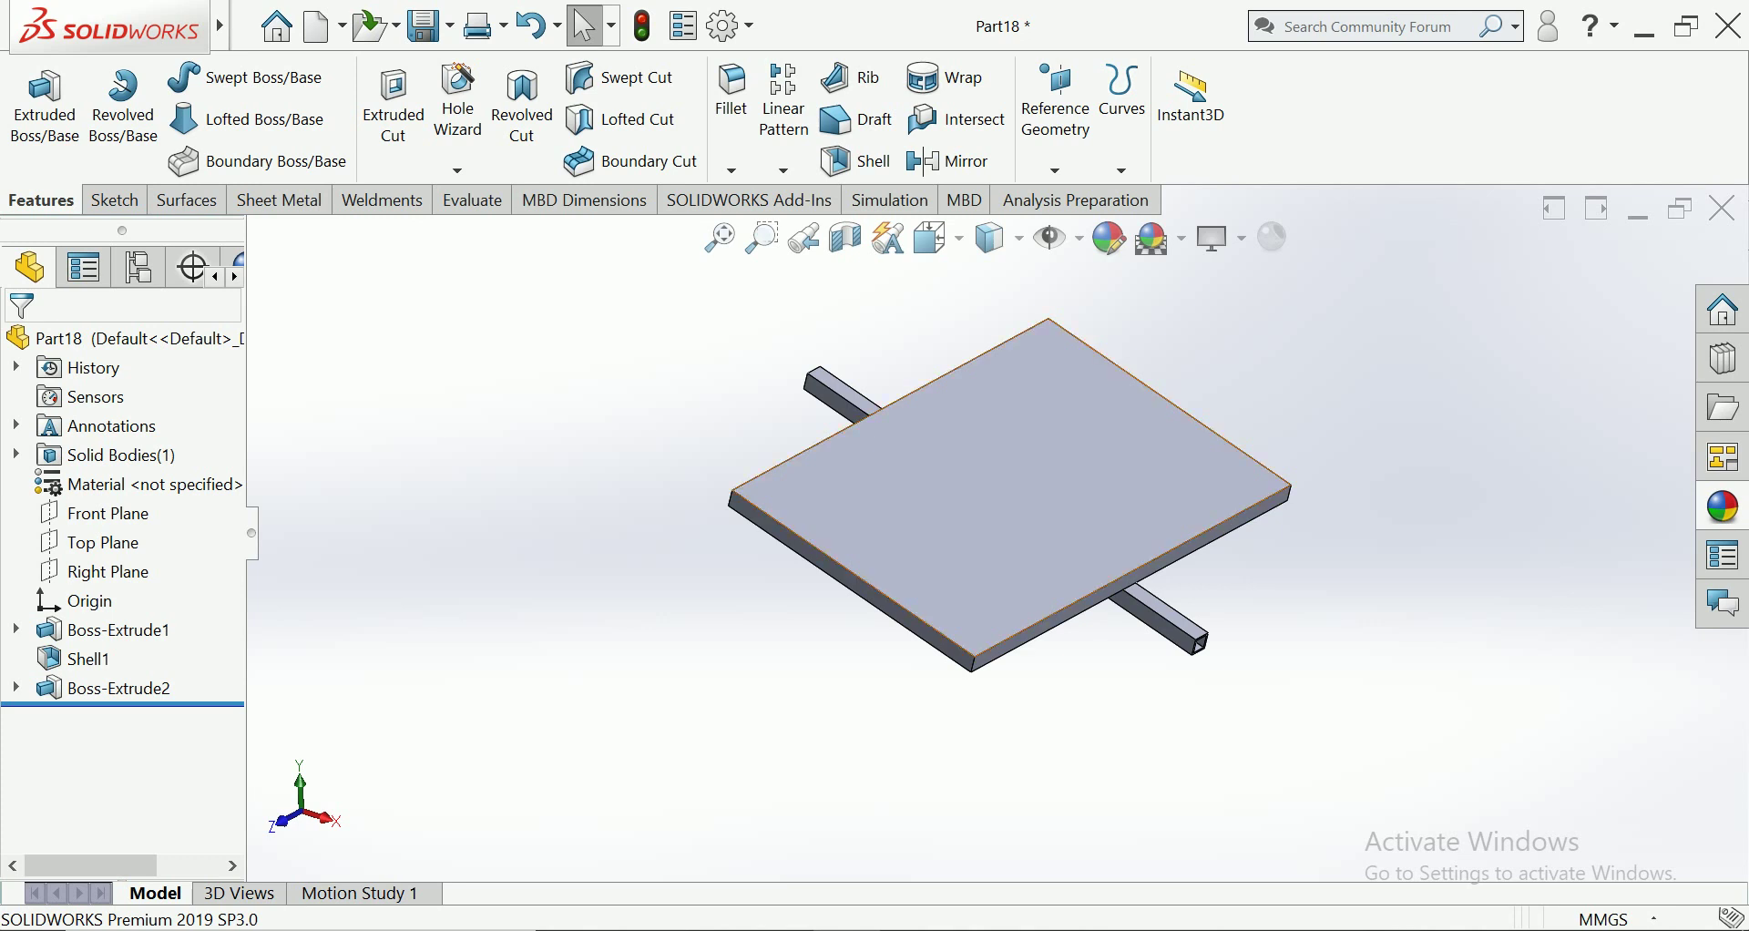
left_click(947, 455)
double_click(895, 538)
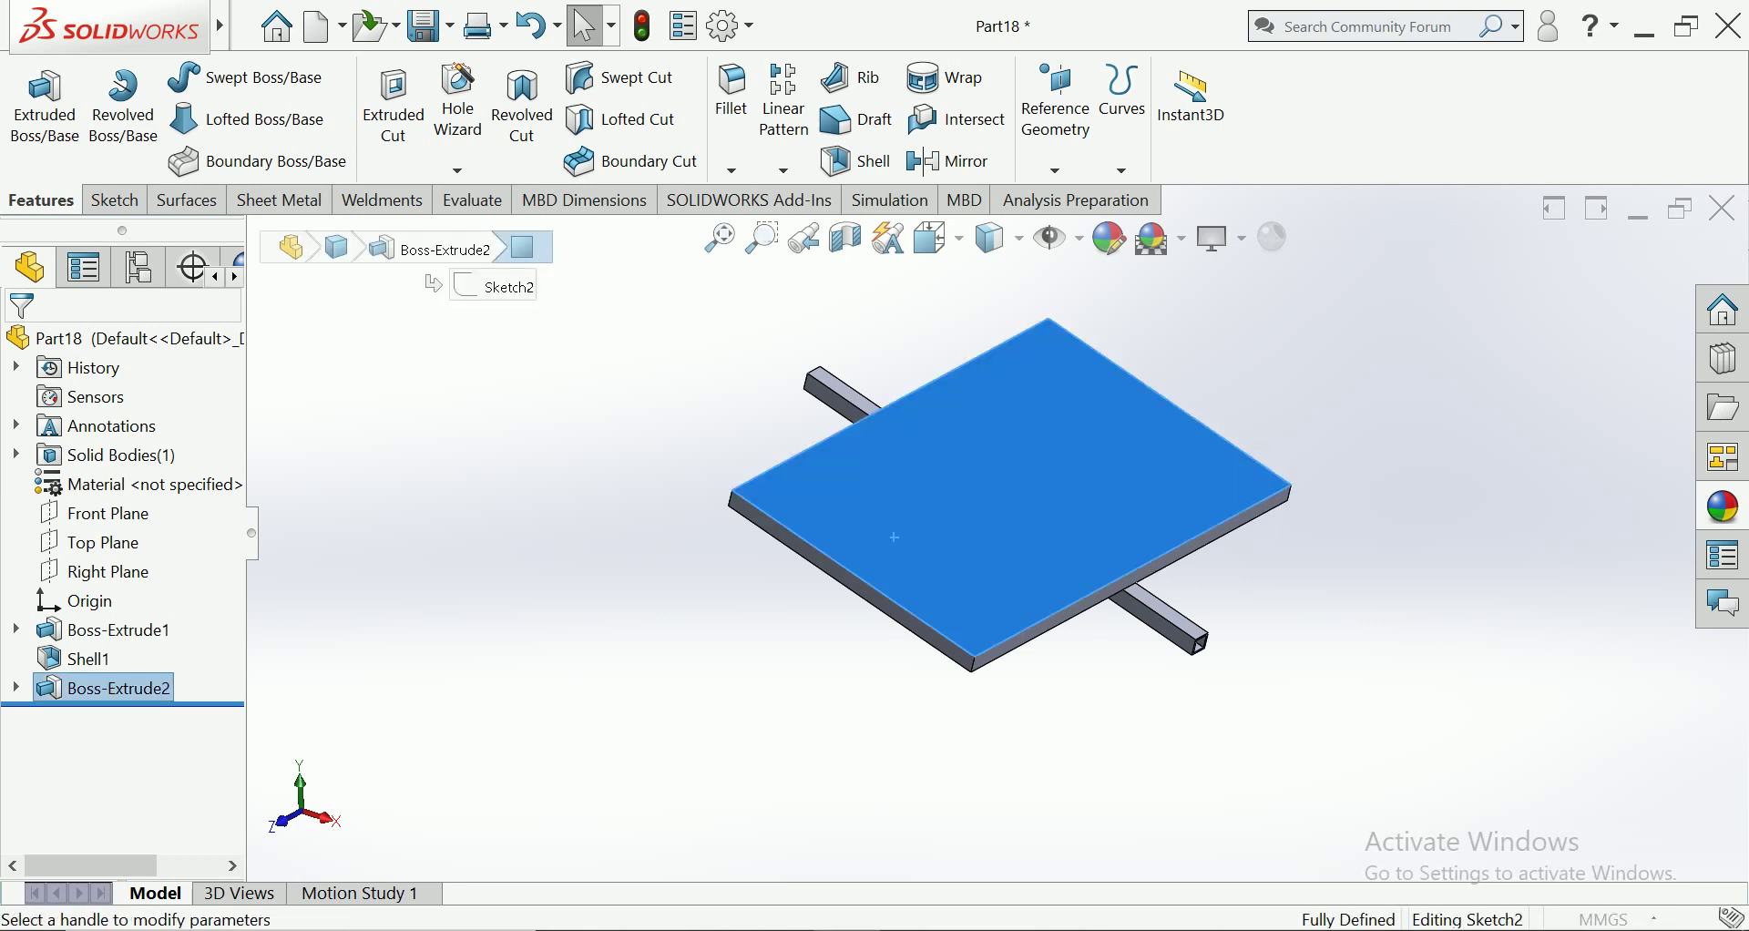
key("Tab")
key("space")
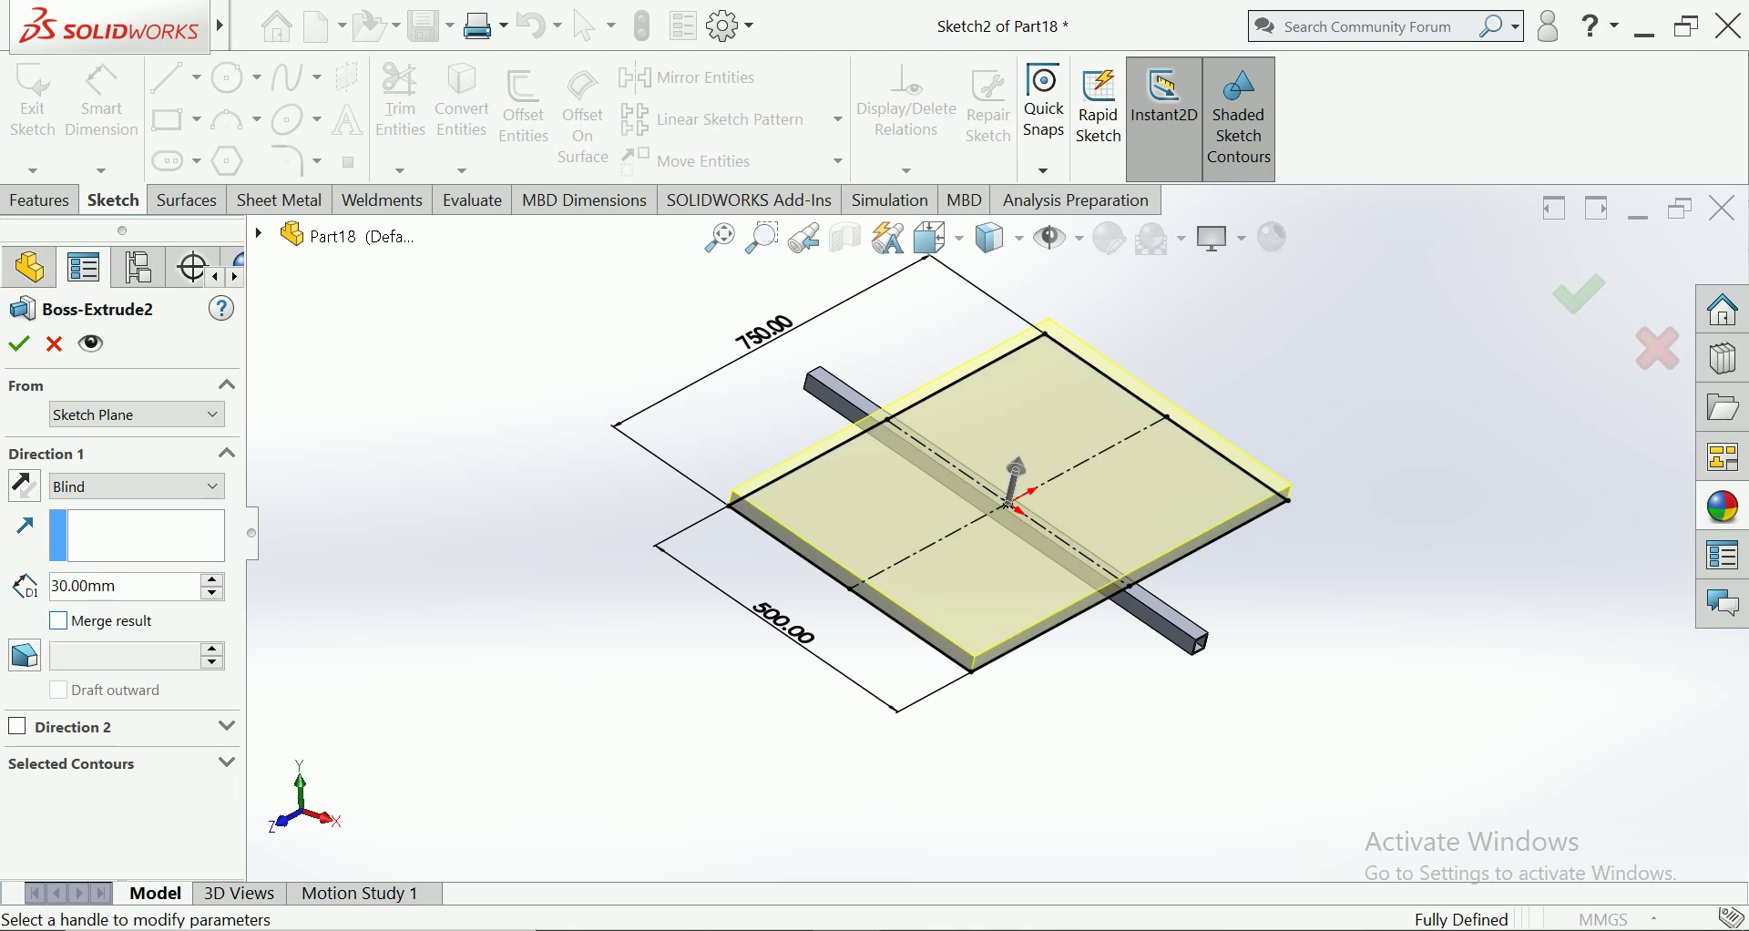
key("shift+Tab")
type("20")
key("Return")
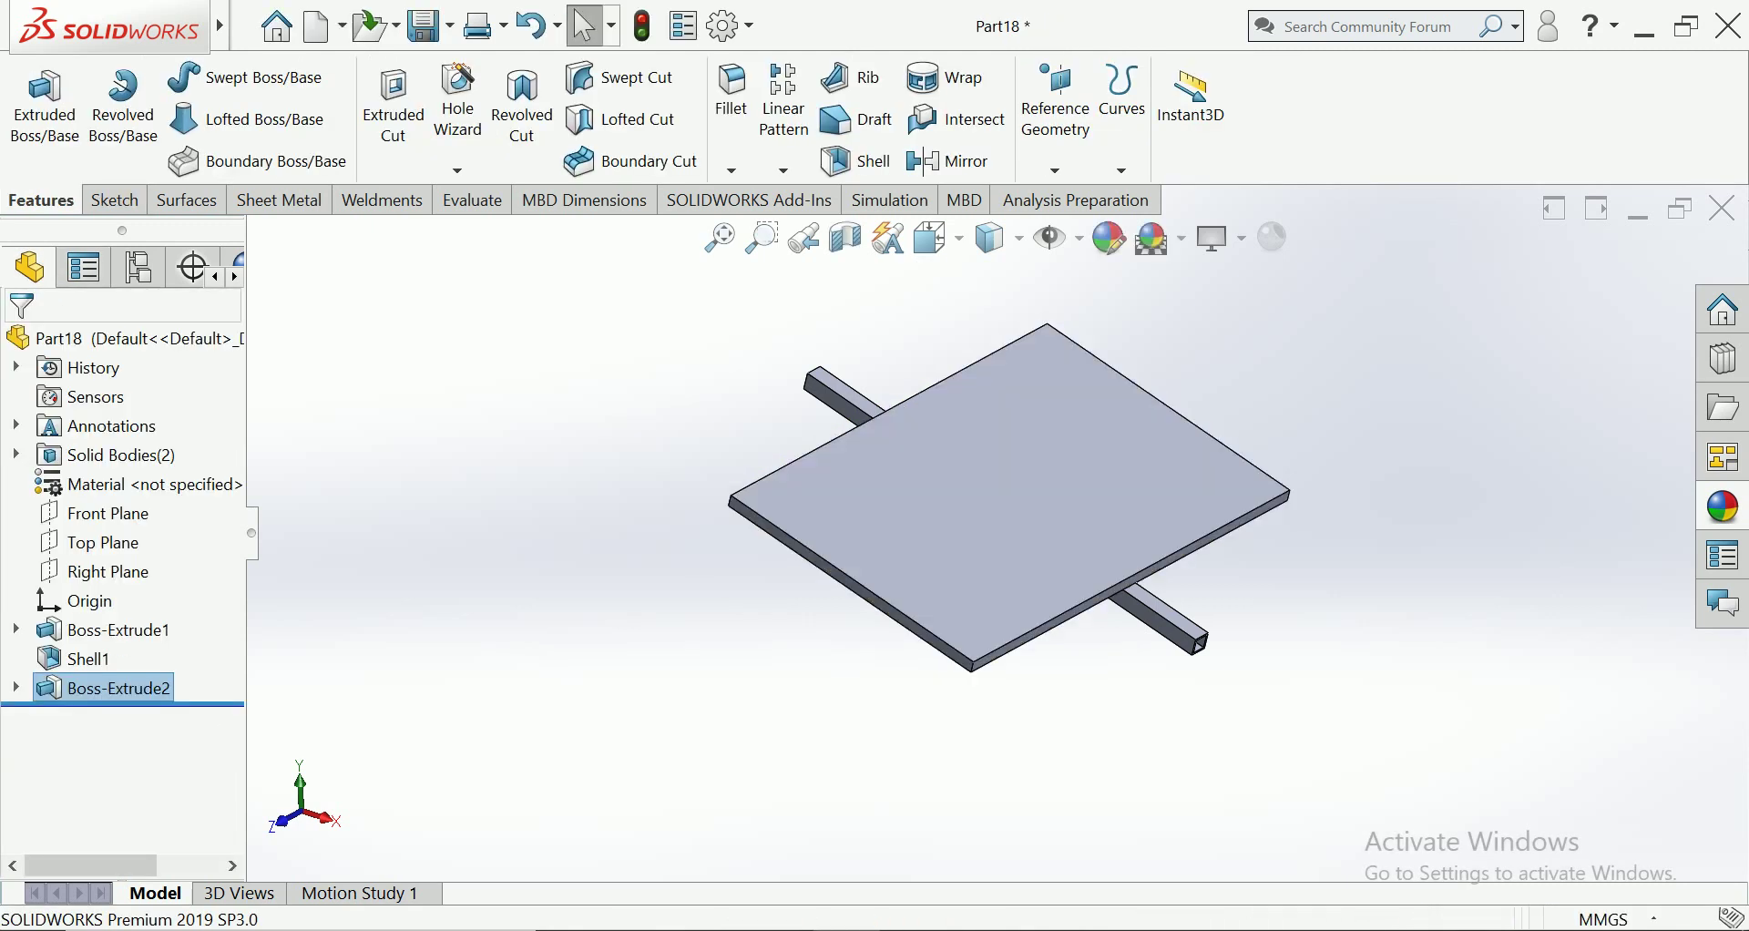
left_click(1022, 511)
Start a sketch on the plate's top face and view it Normal To
left_click(947, 466)
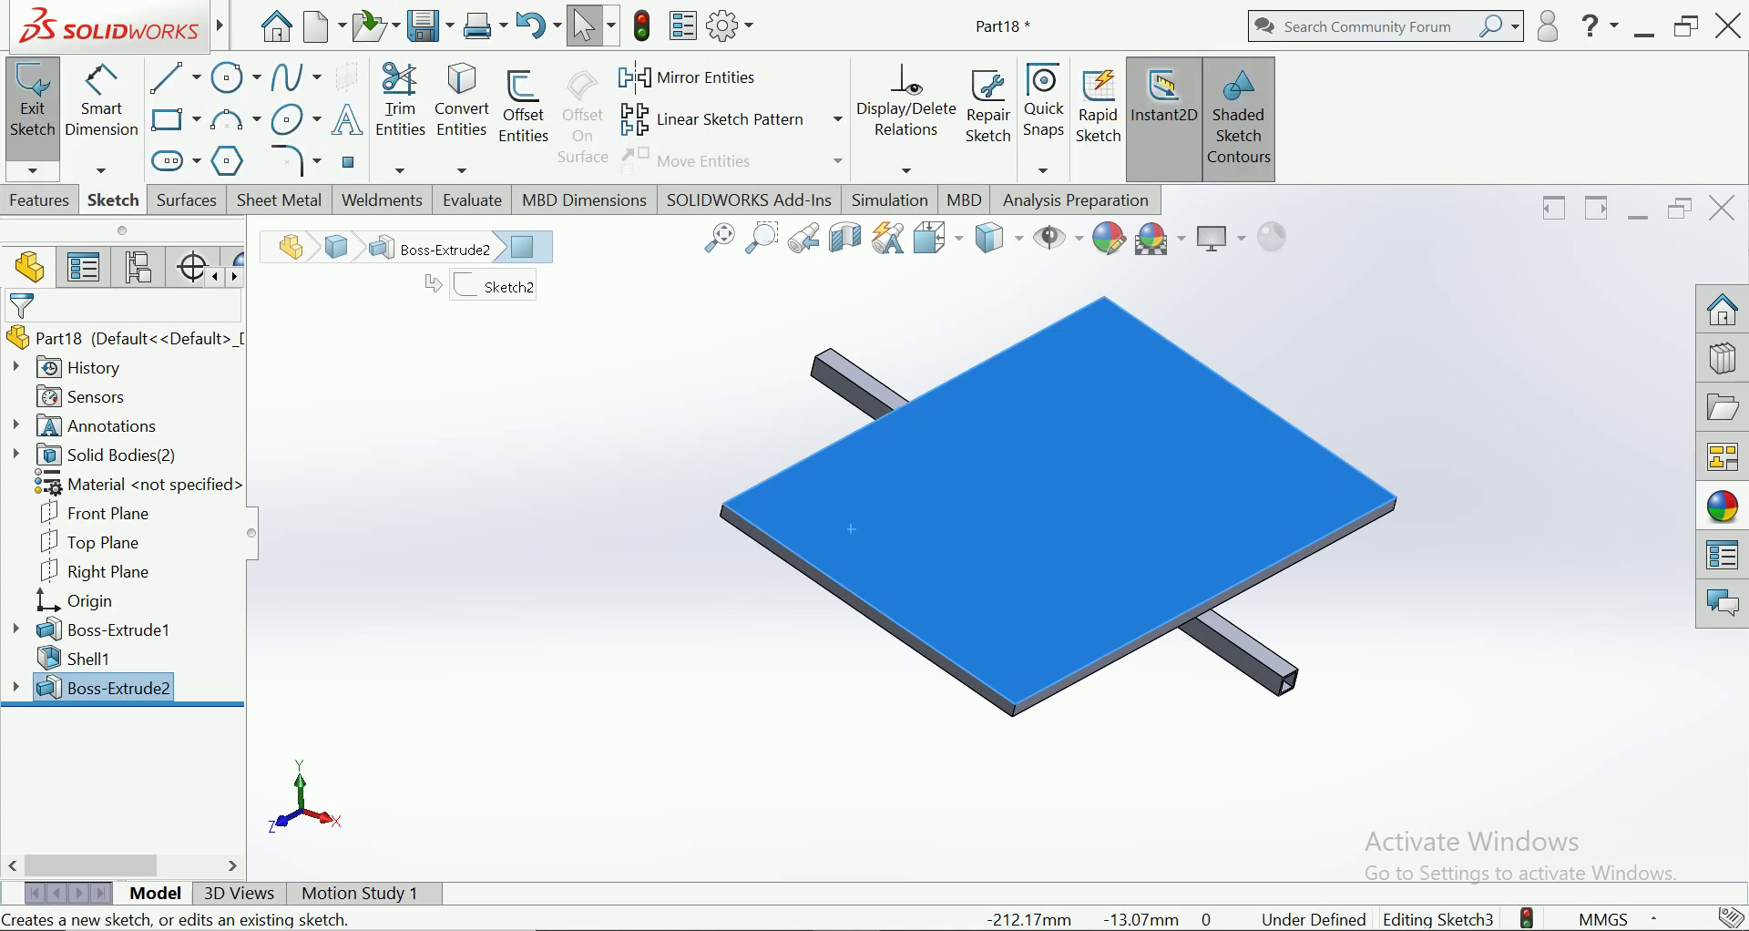
left_click(938, 239)
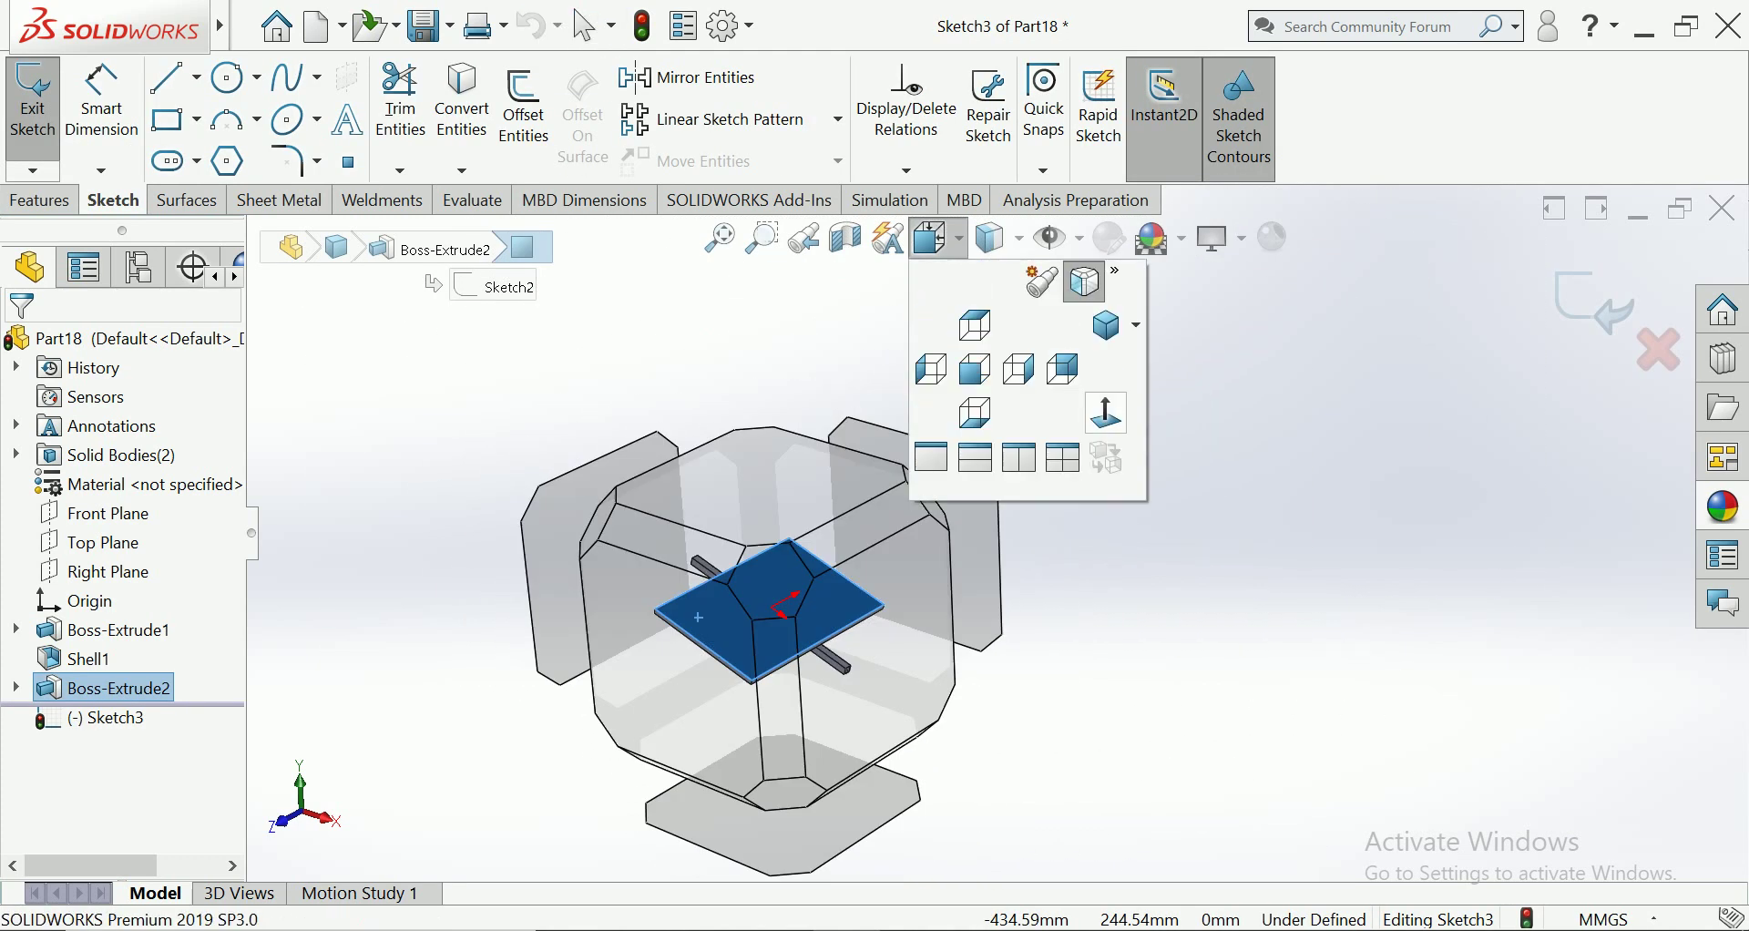
left_click(1085, 391)
key("Escape")
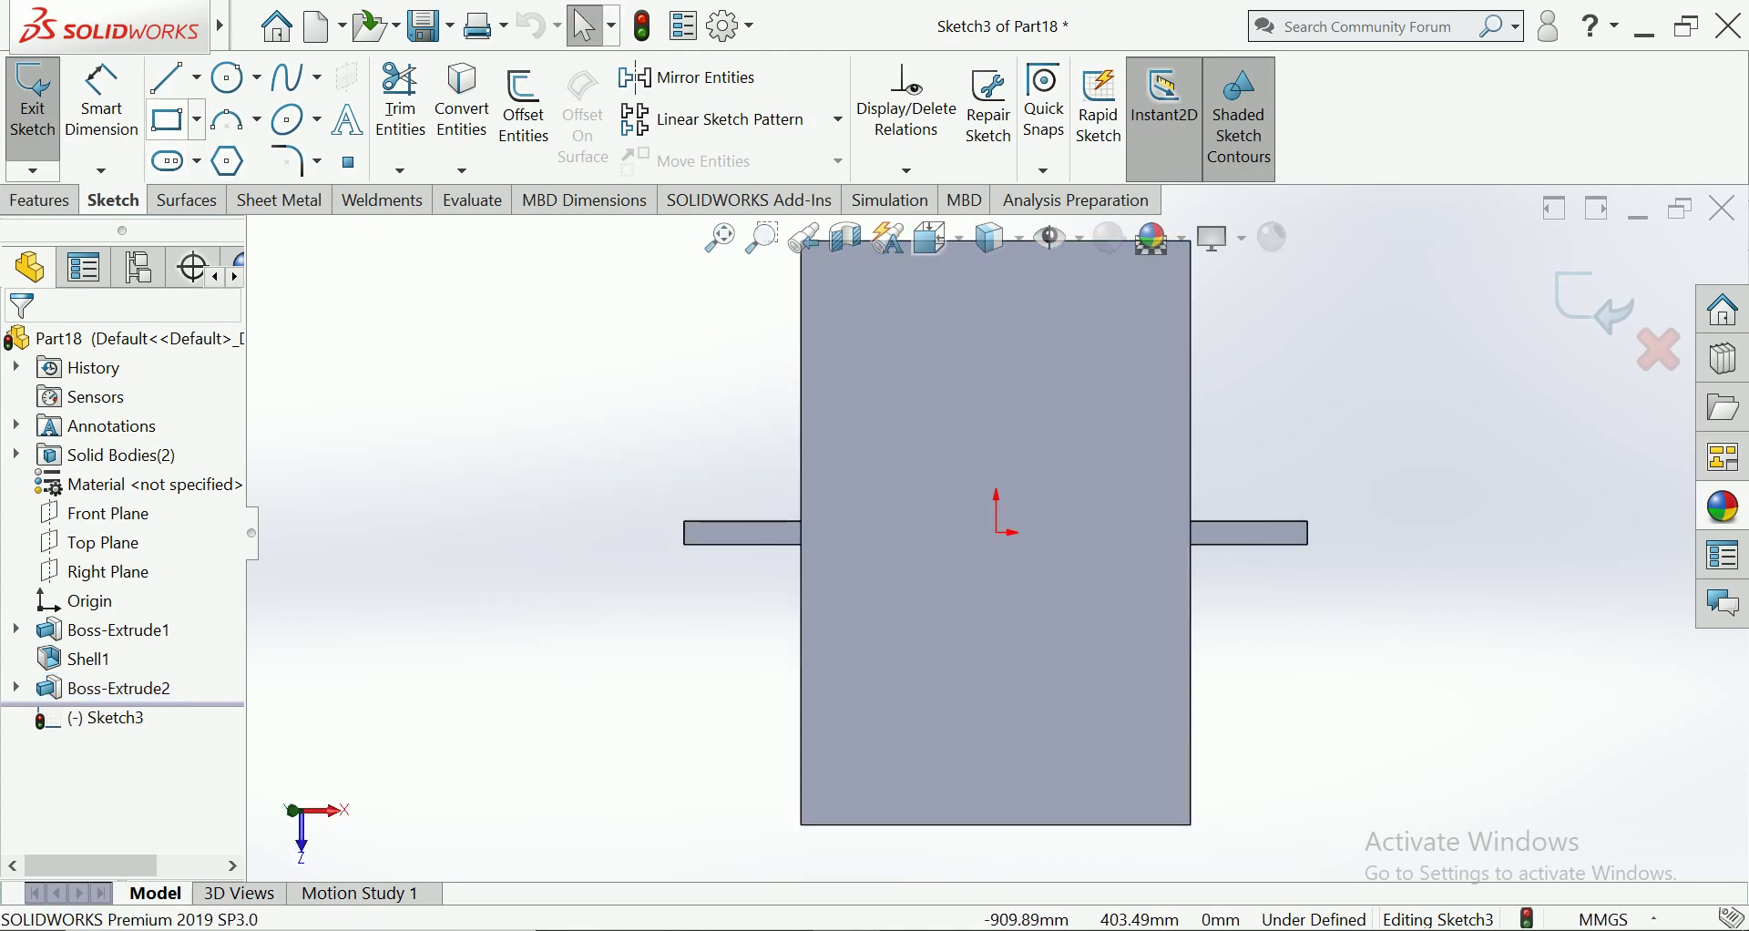
Draw a small corner rectangle near the plate's lower-left corner and start extruding it
left_click(169, 119)
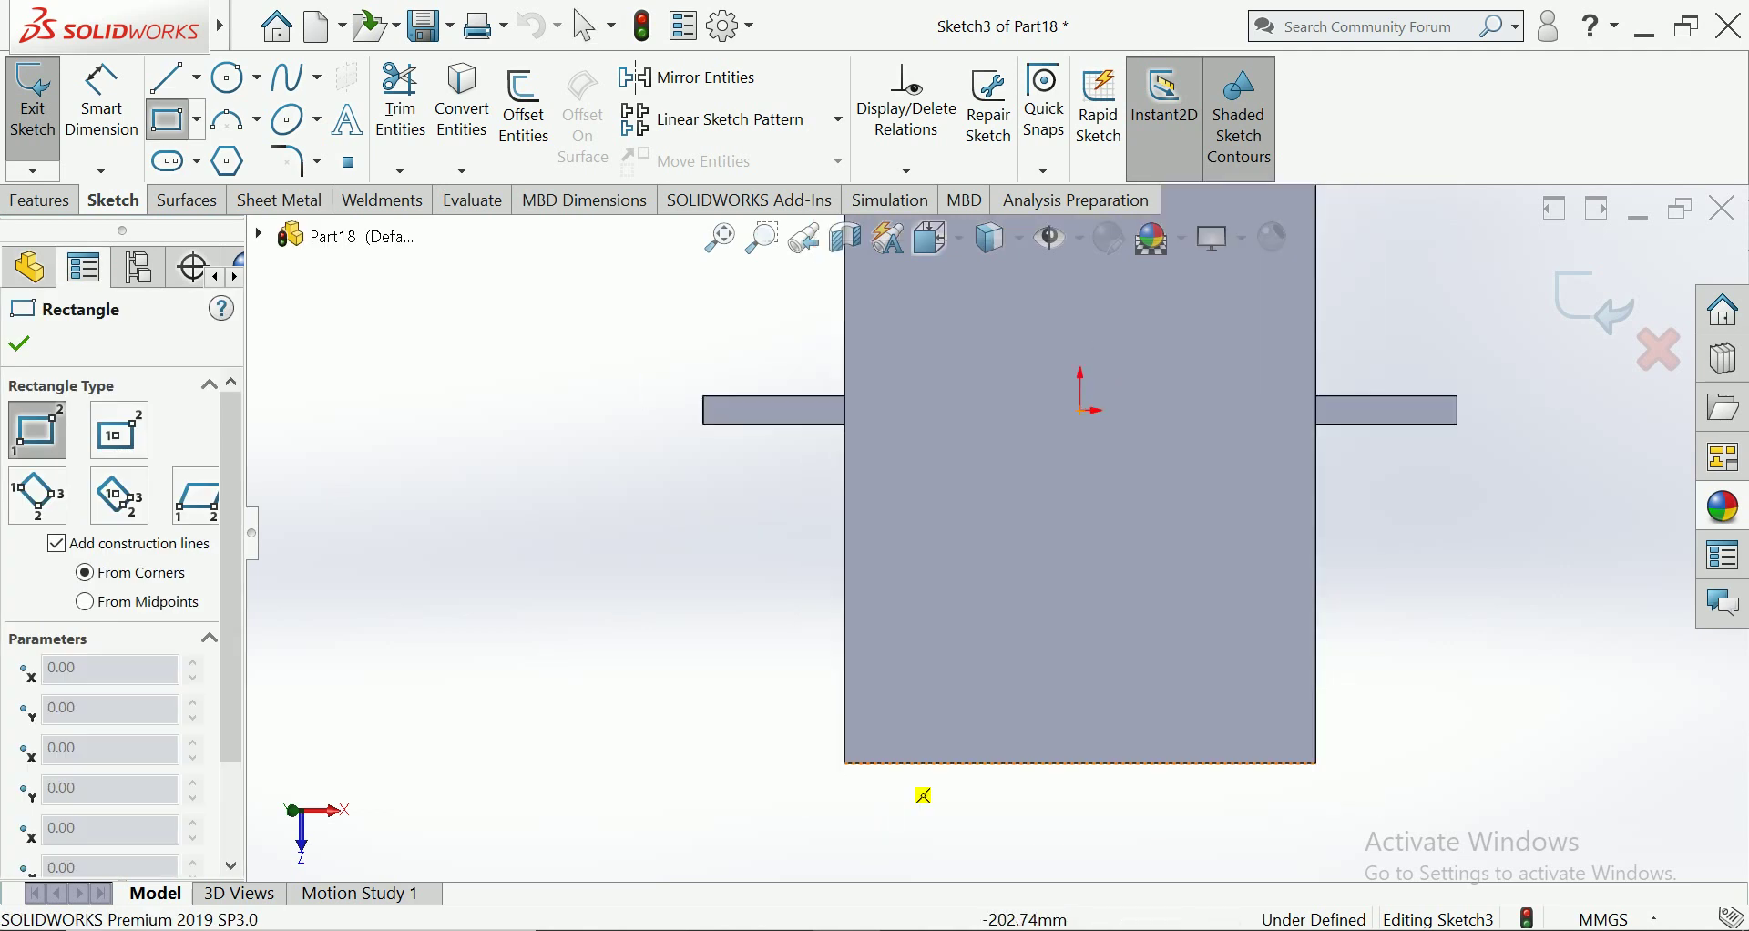
scroll(1003, 547, "down", 3)
scroll(847, 775, "down", 2)
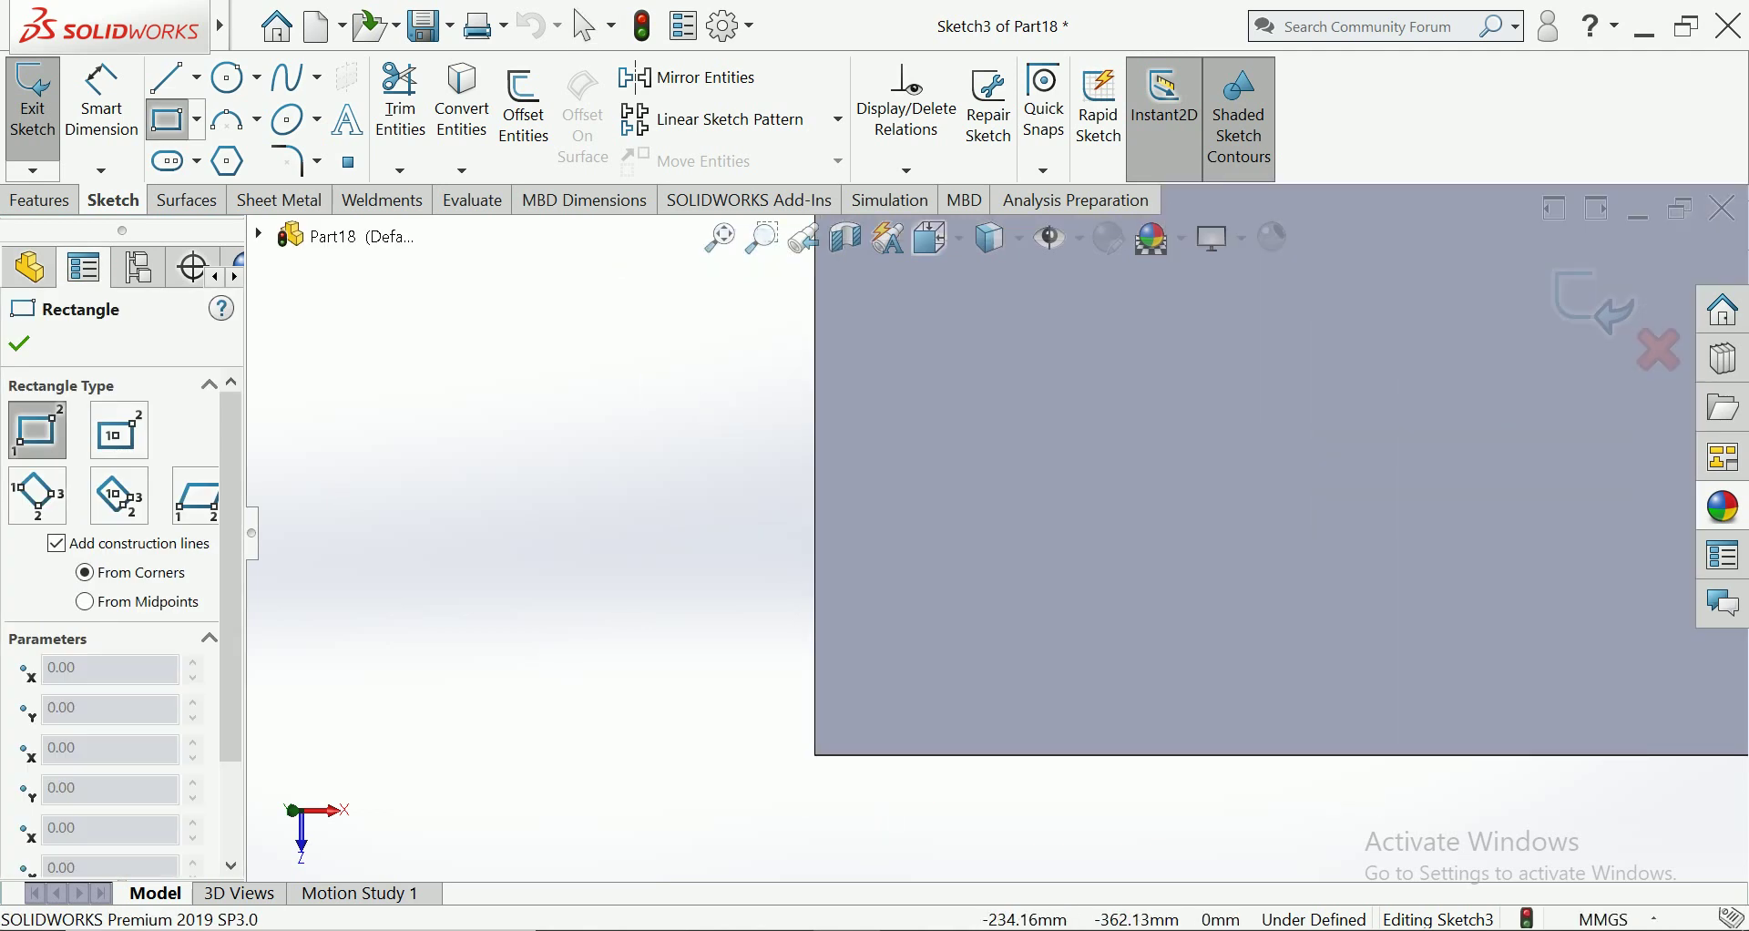
left_click(855, 724)
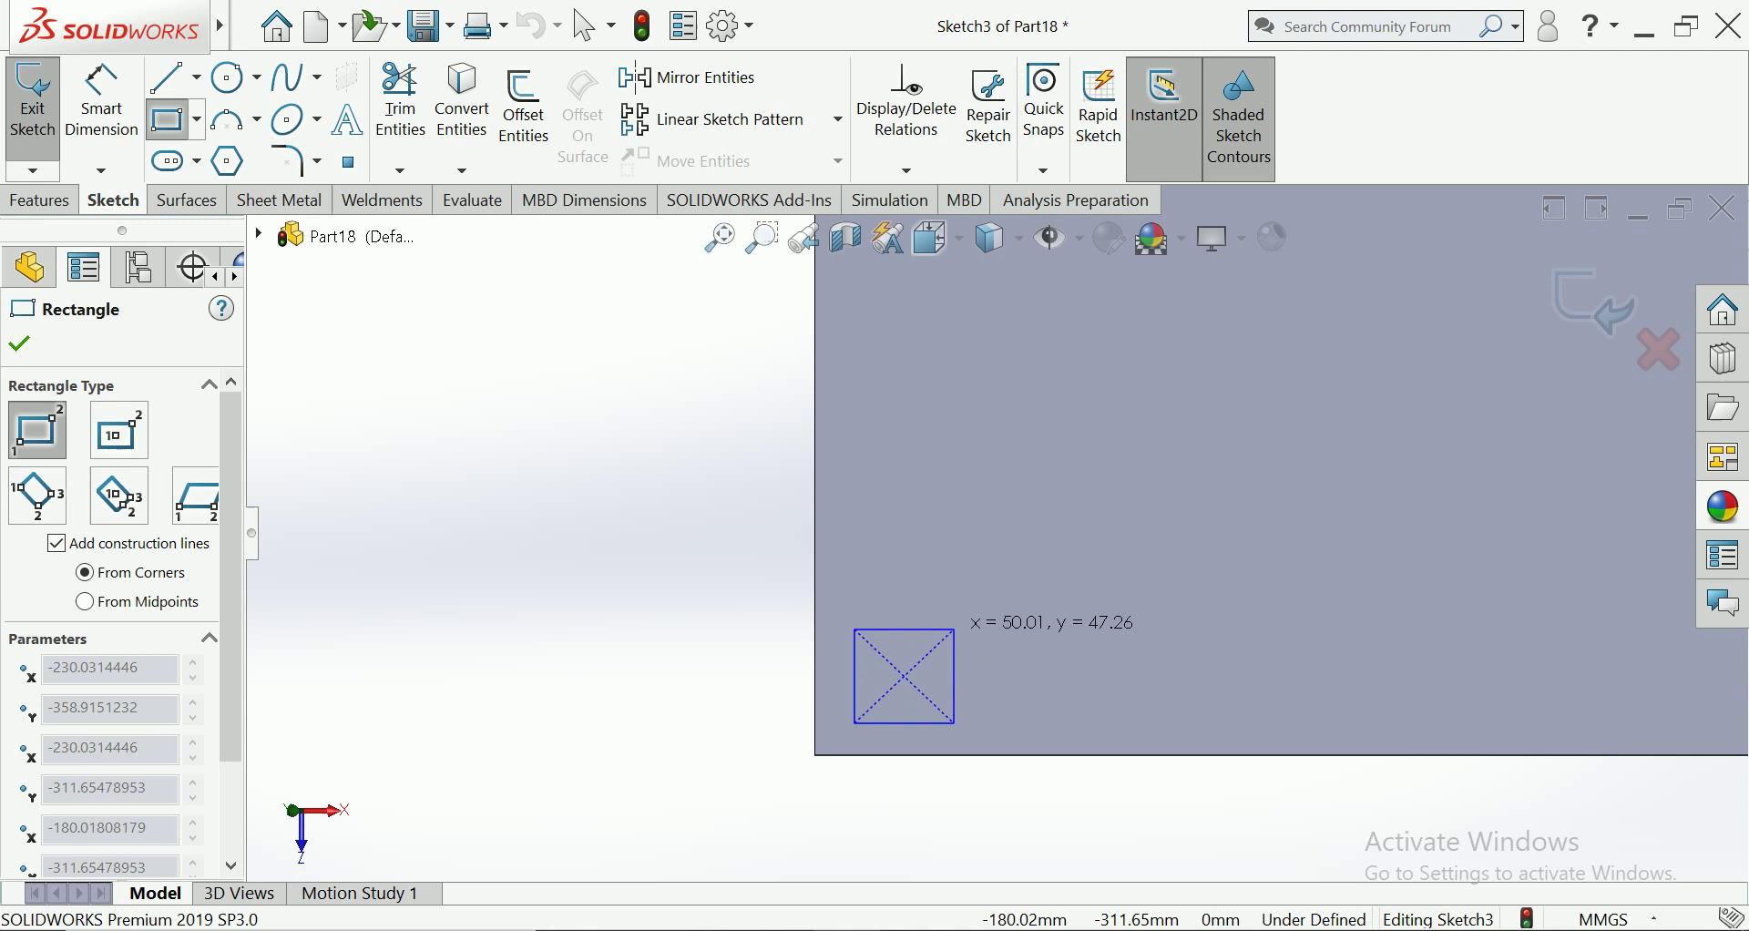
left_click(1024, 634)
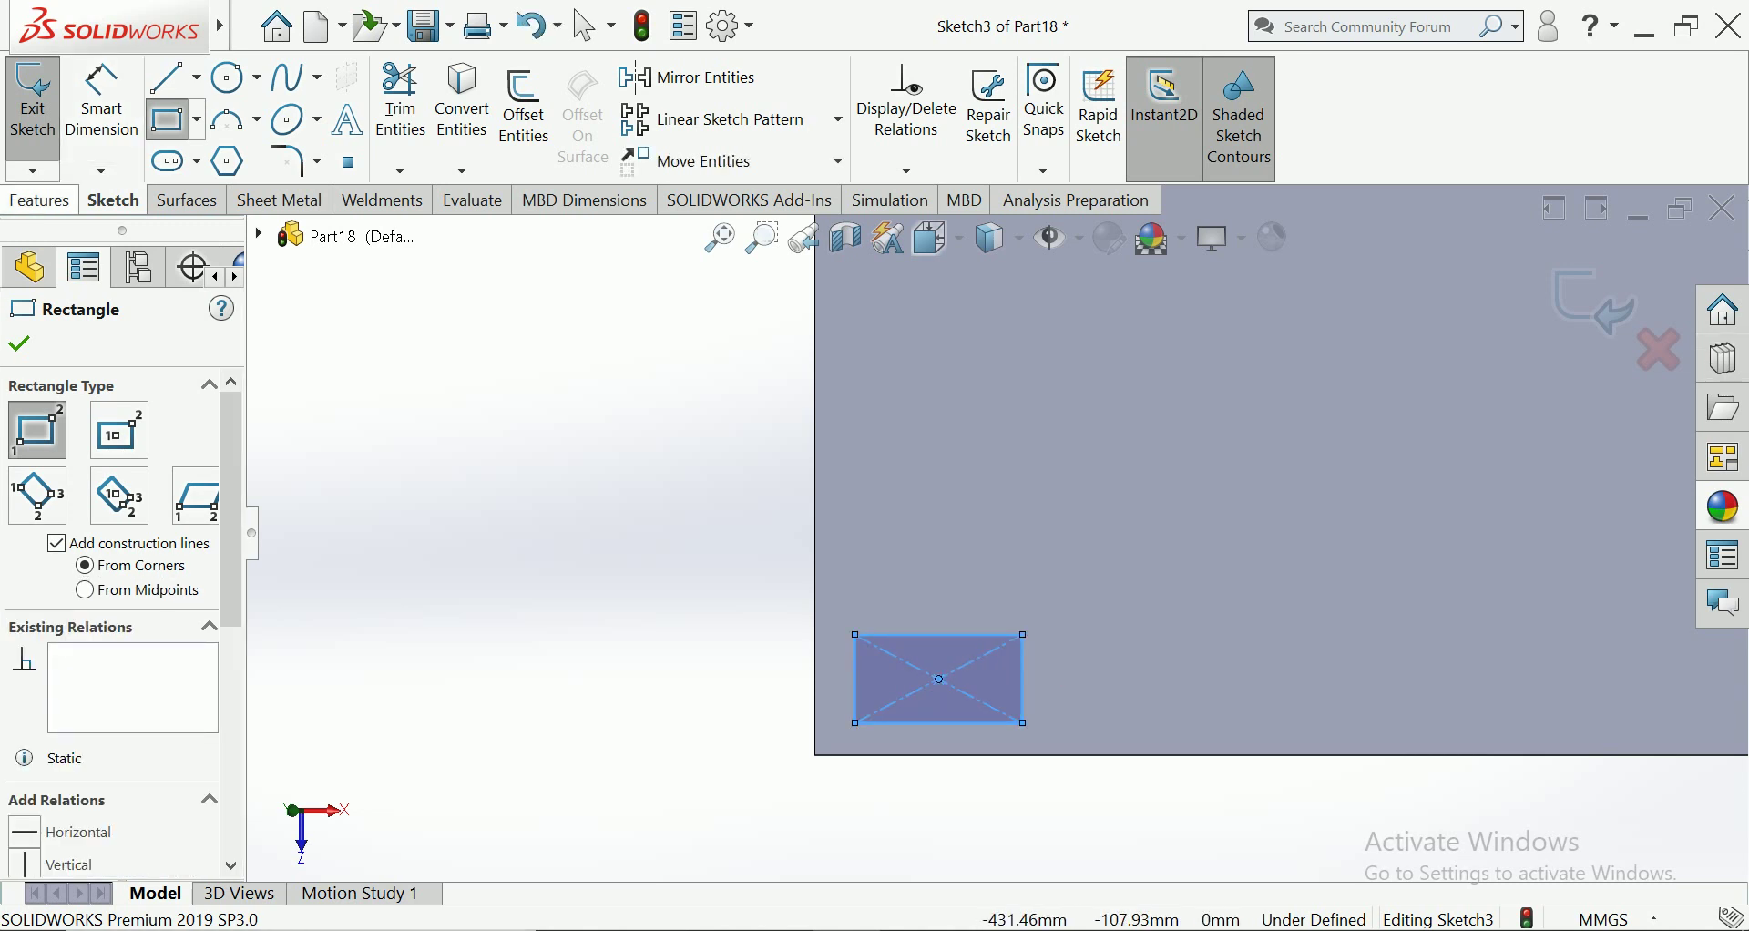
left_click(40, 200)
left_click(44, 103)
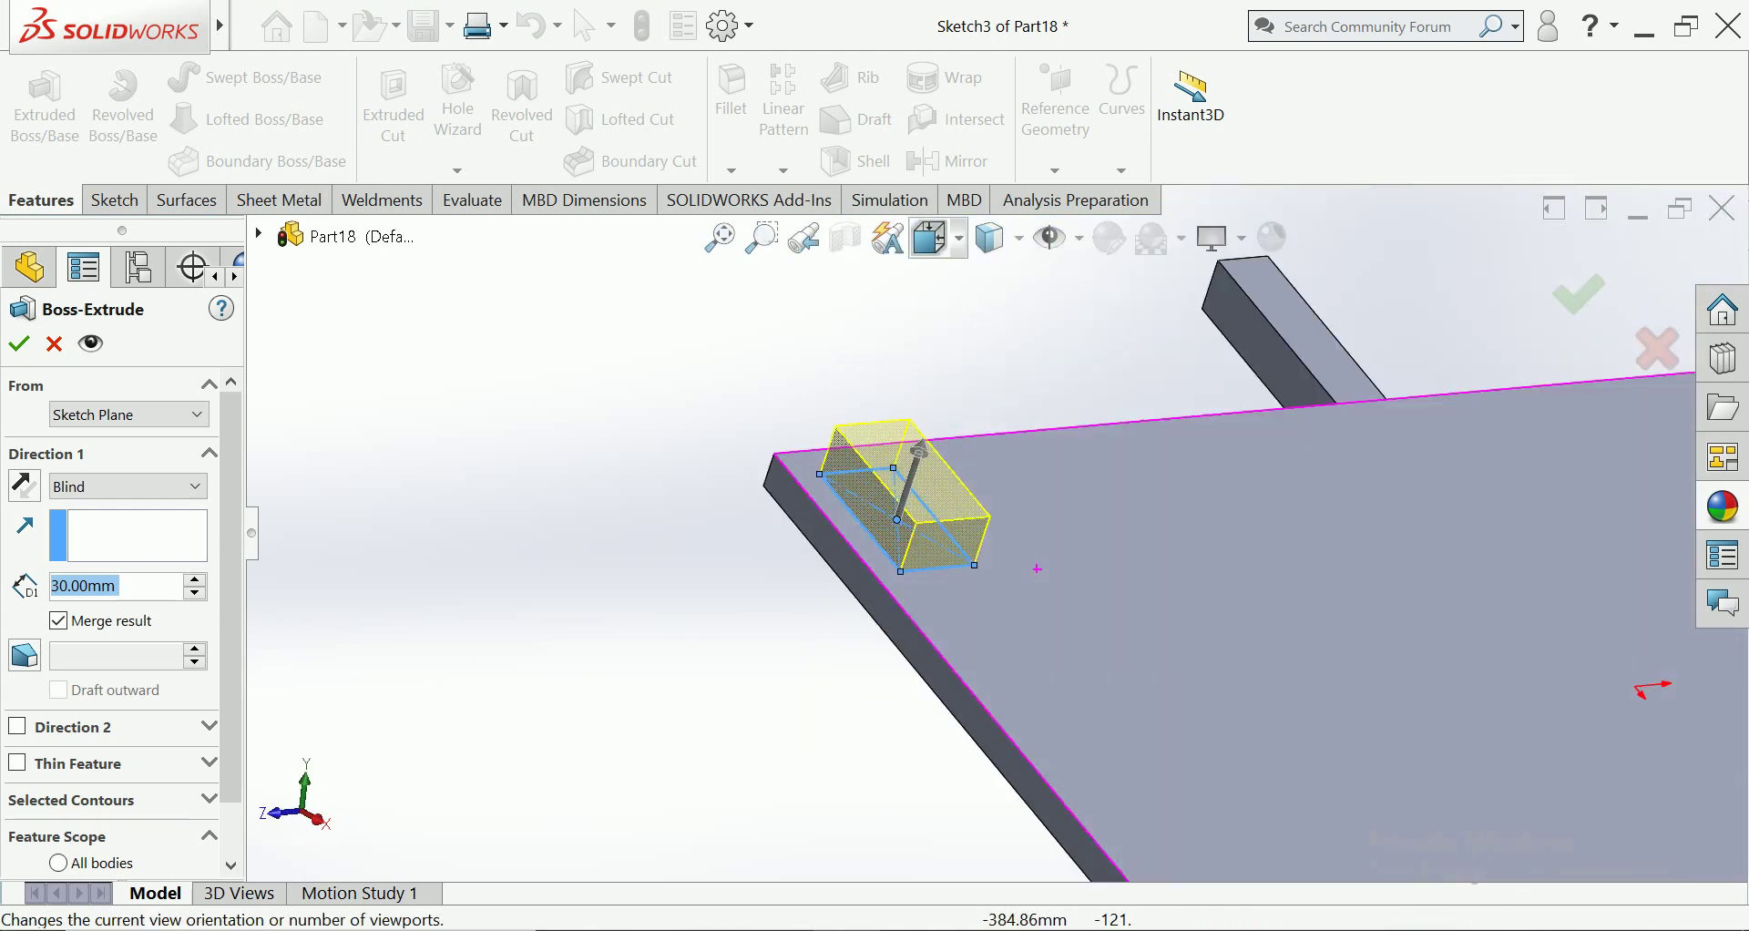
middle_click_drag(1036, 569, 1002, 583)
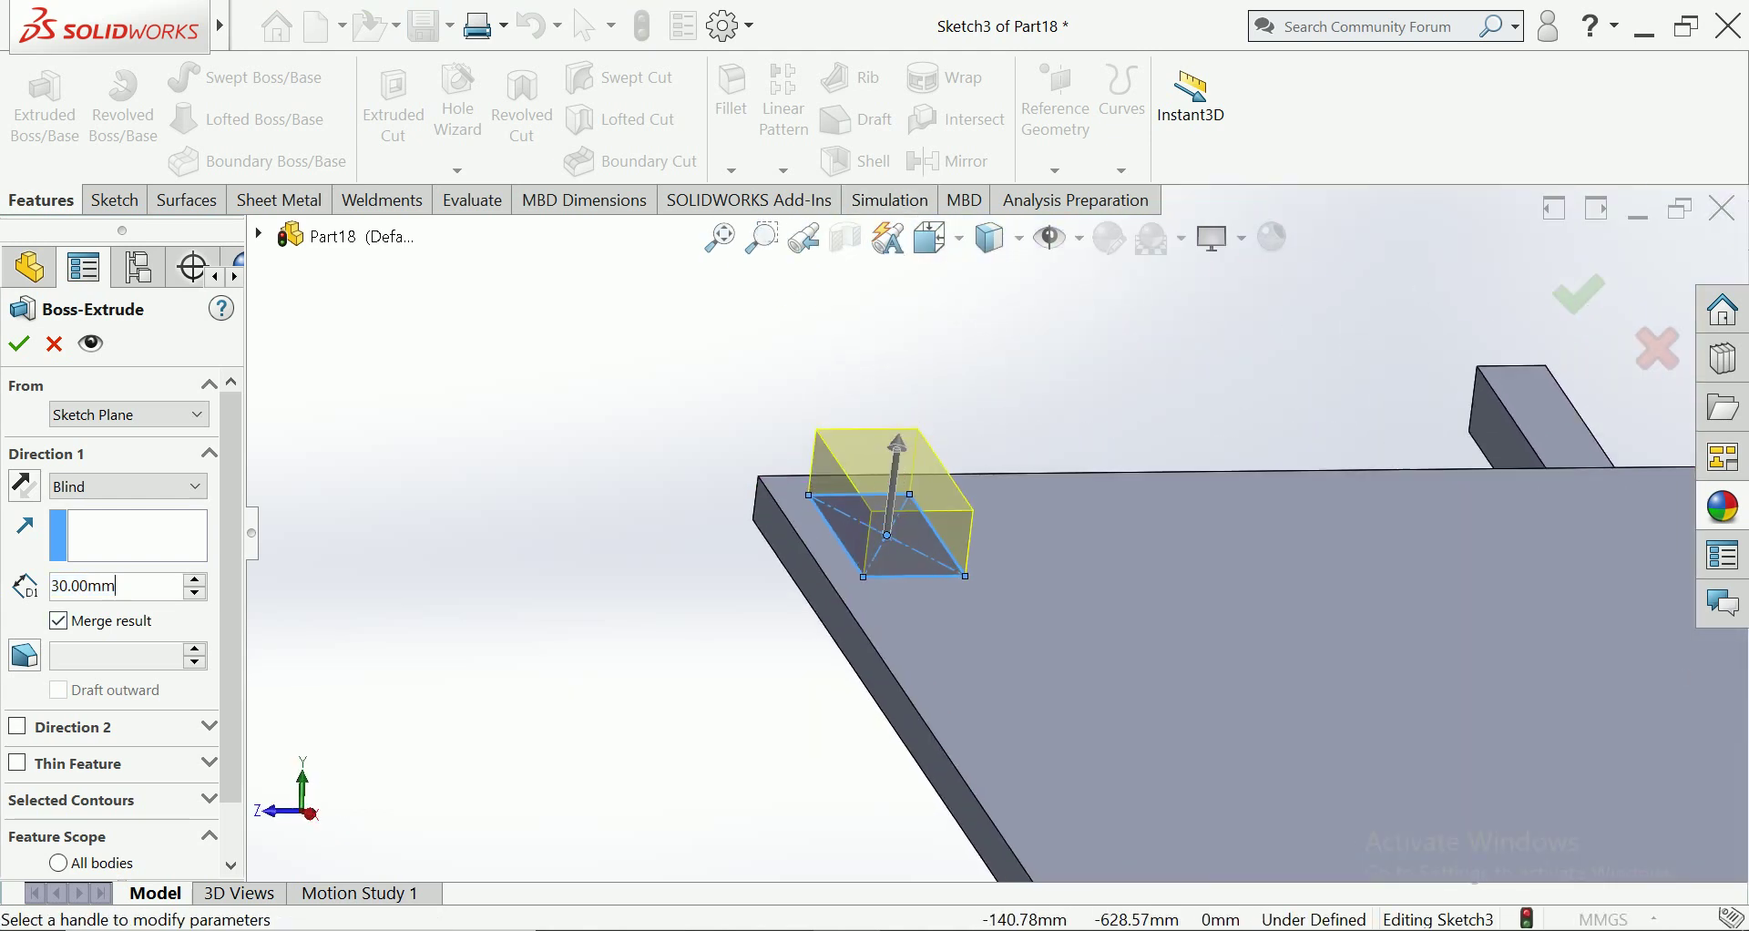
Extrude the small rectangle 5 mm high with a 58° draft and confirm Boss-Extrude3
type("10")
key("Return")
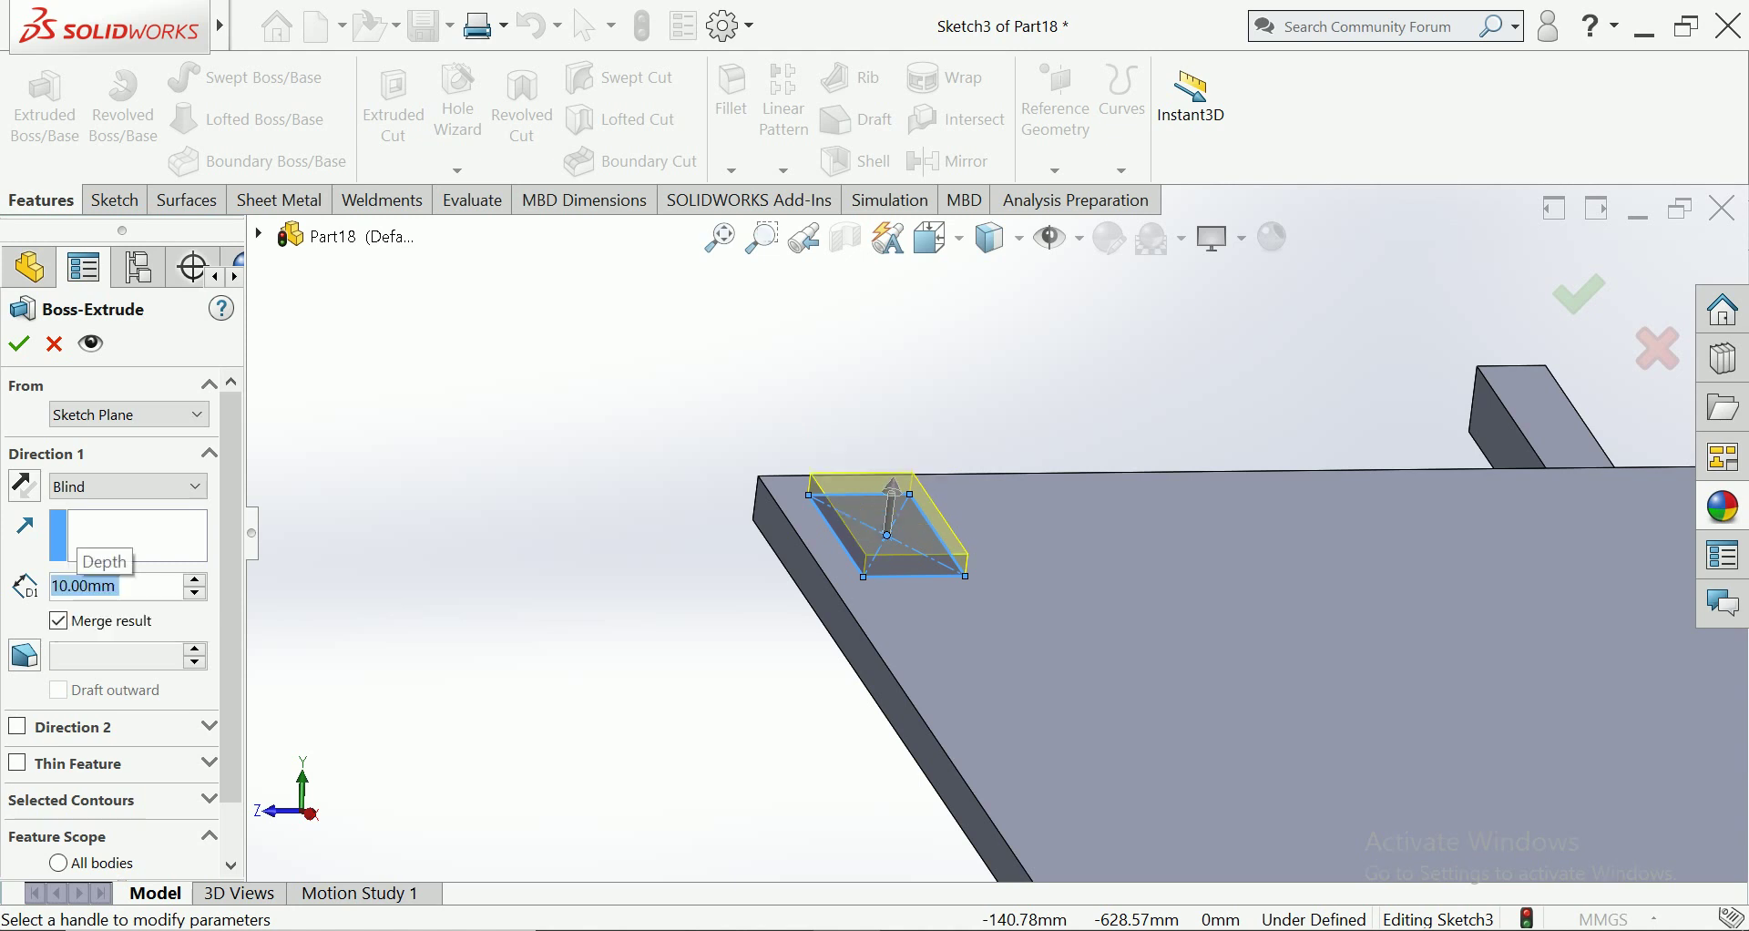
left_click(24, 655)
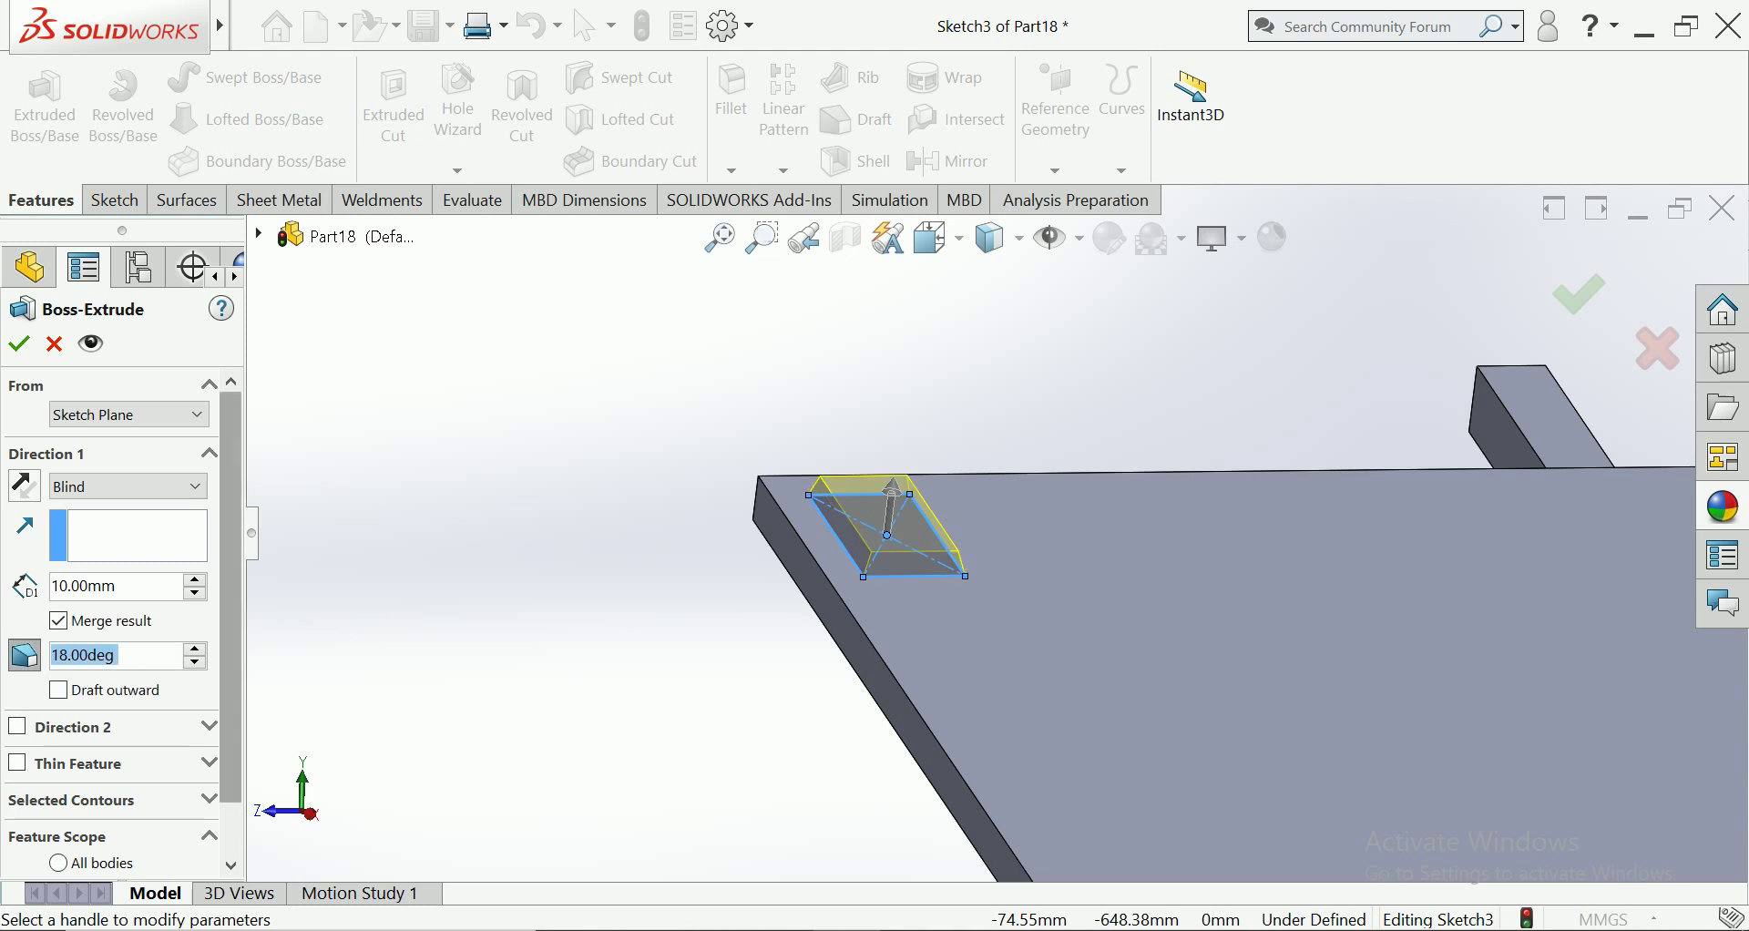
left_click(194, 649)
left_click(194, 649)
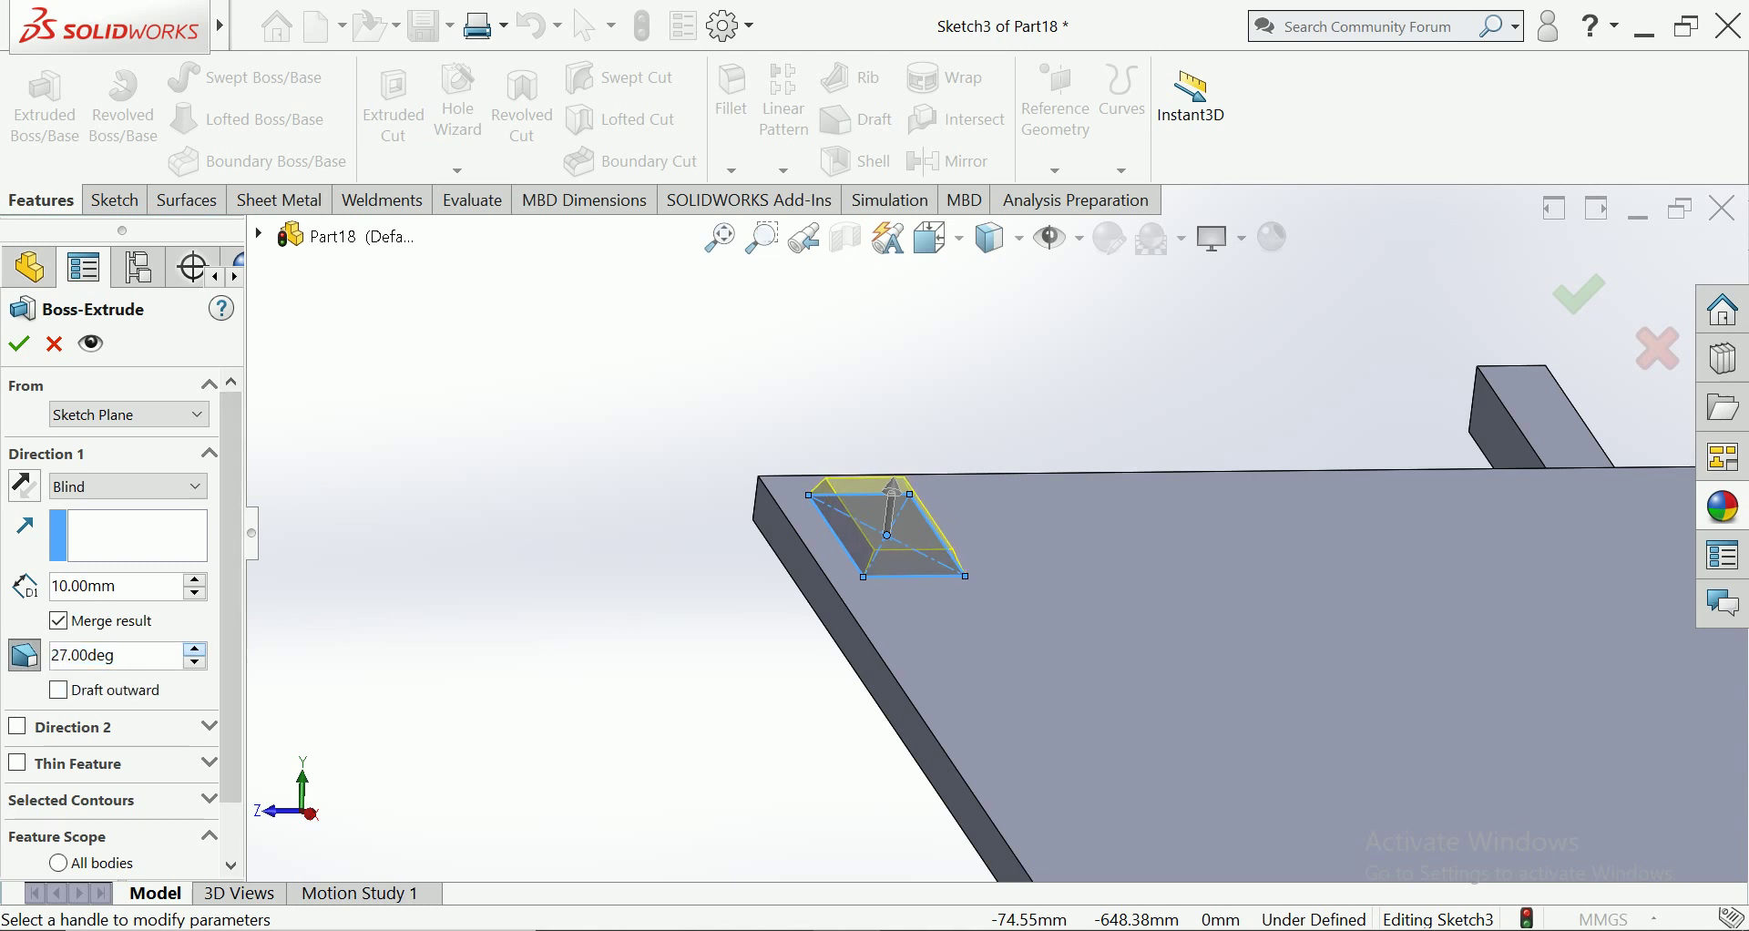
left_click(194, 649)
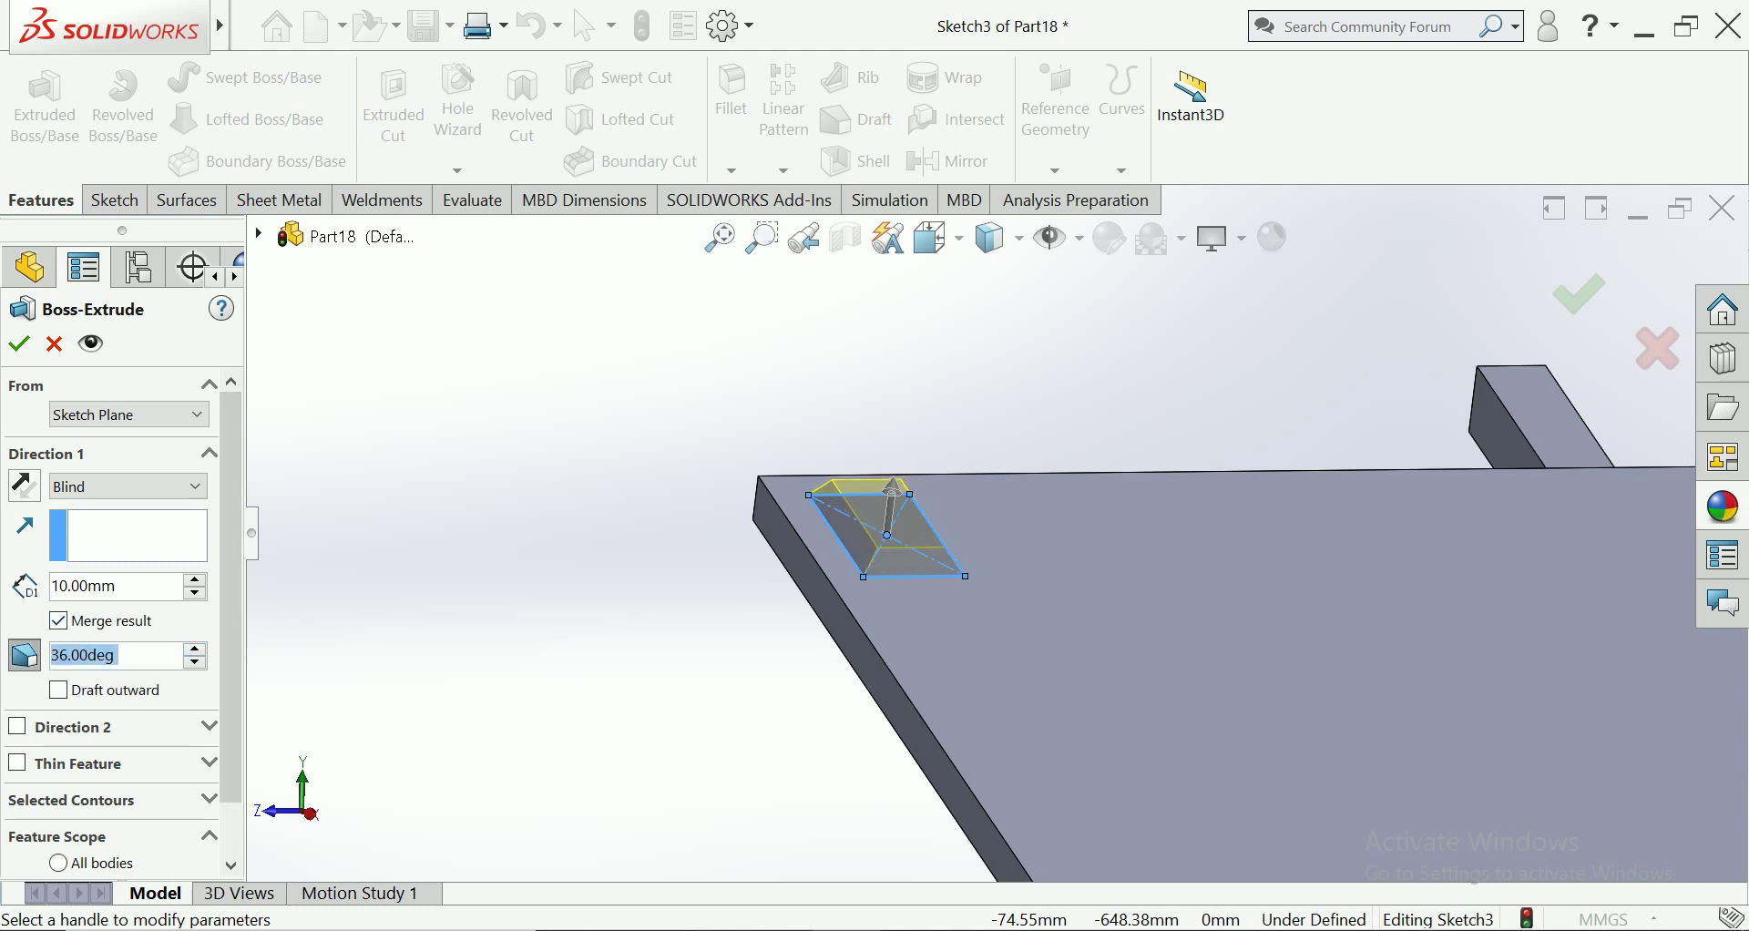
left_click(83, 586)
type("5")
key("Return")
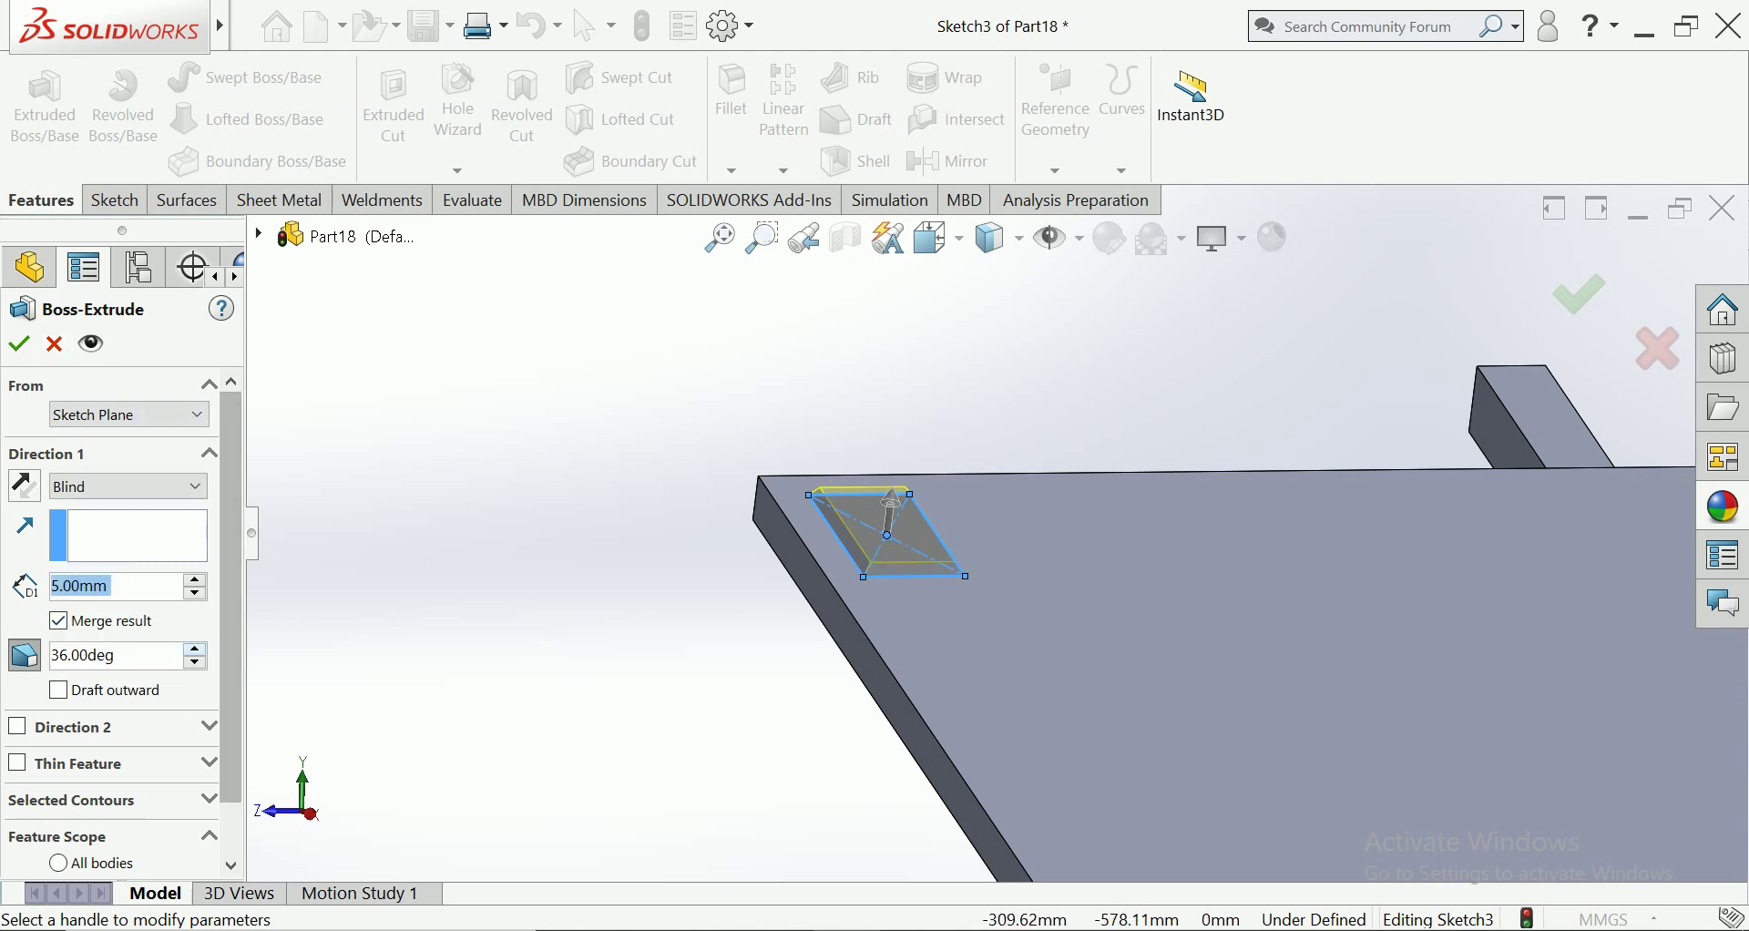
left_click(194, 649)
left_click(194, 648)
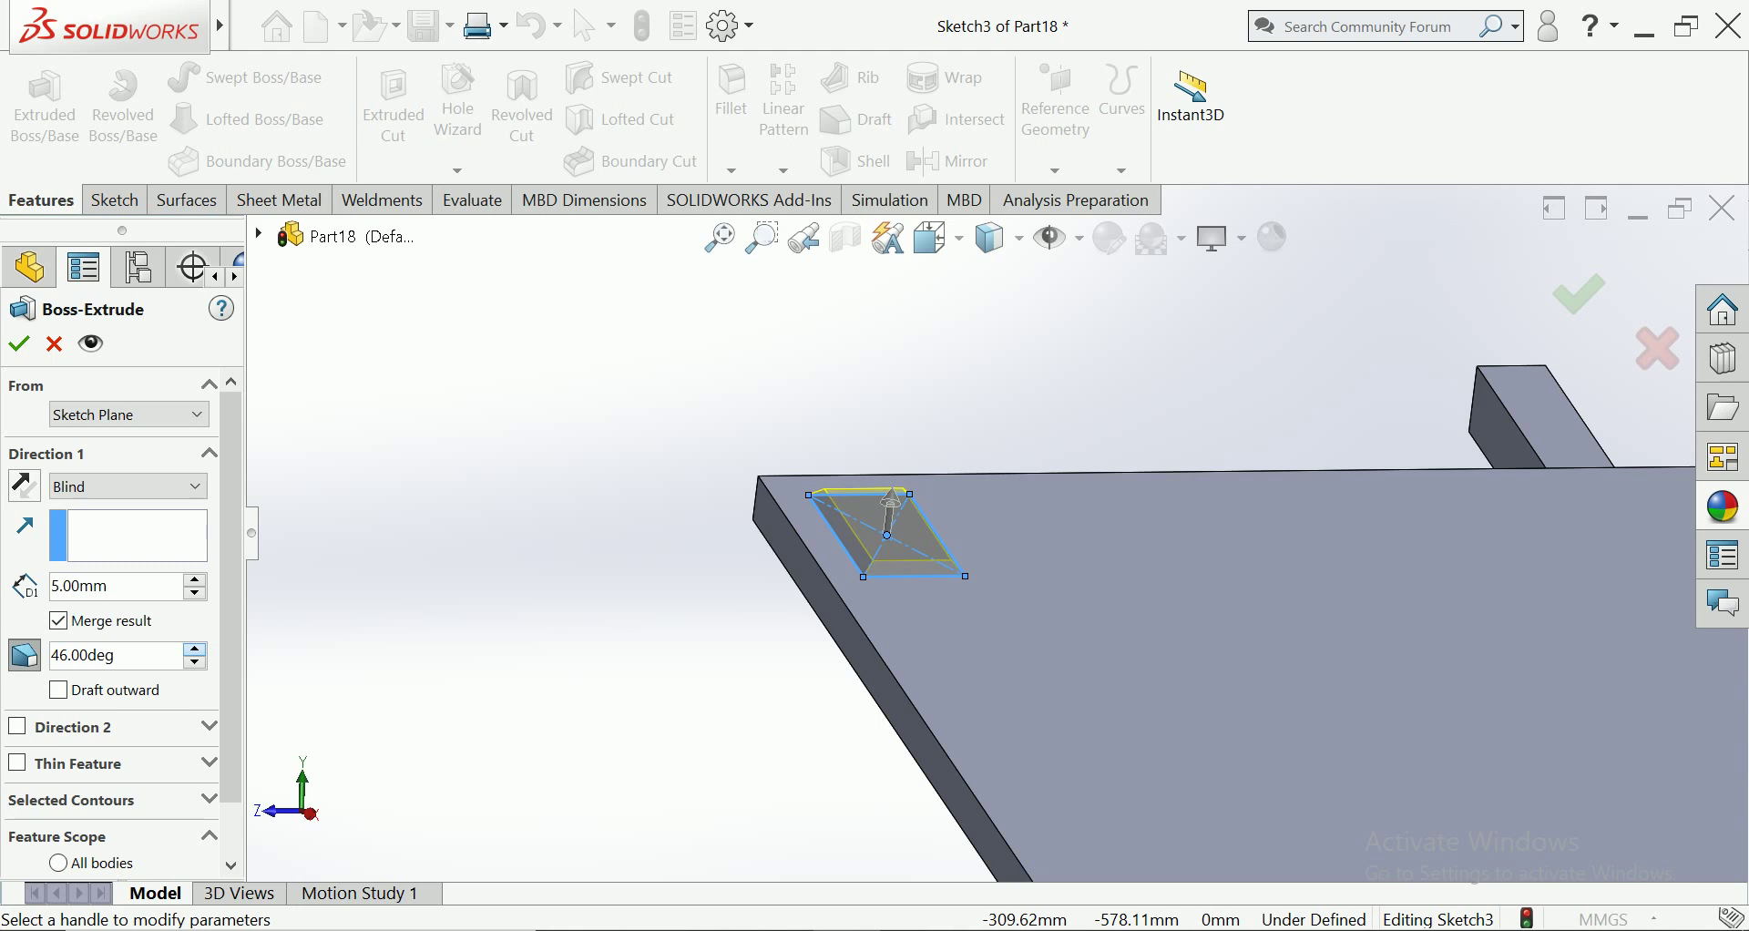
left_click(194, 649)
left_click(194, 649)
left_click(195, 649)
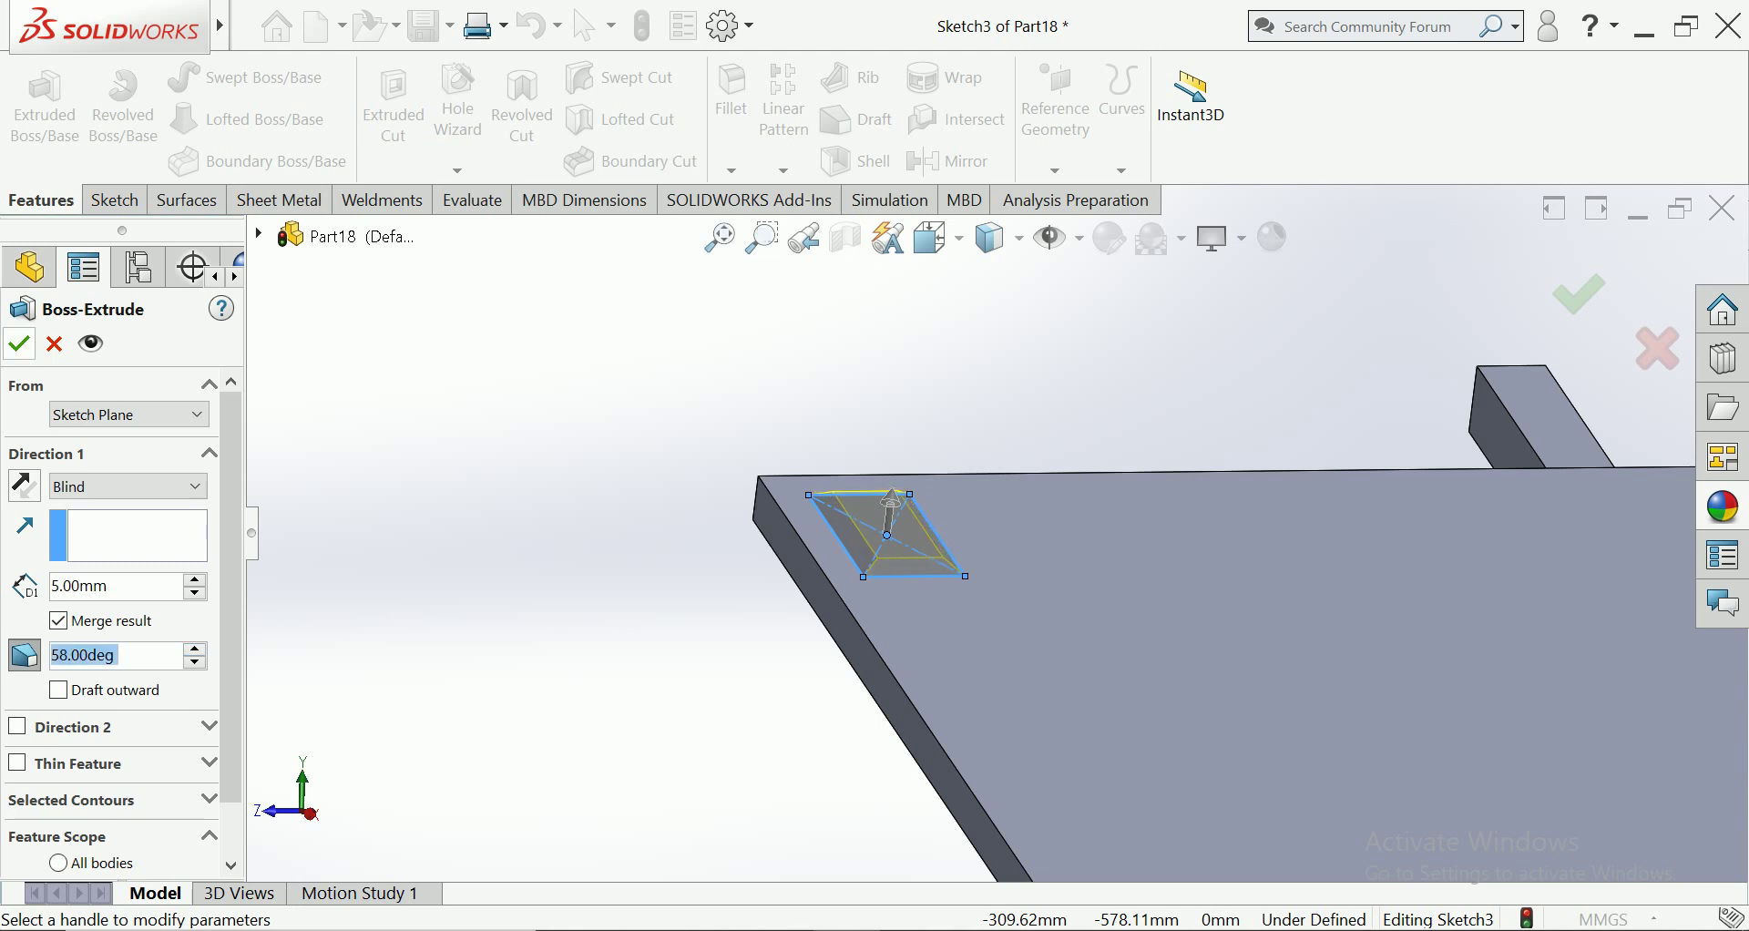
left_click(18, 344)
middle_click_drag(1090, 560, 1184, 510)
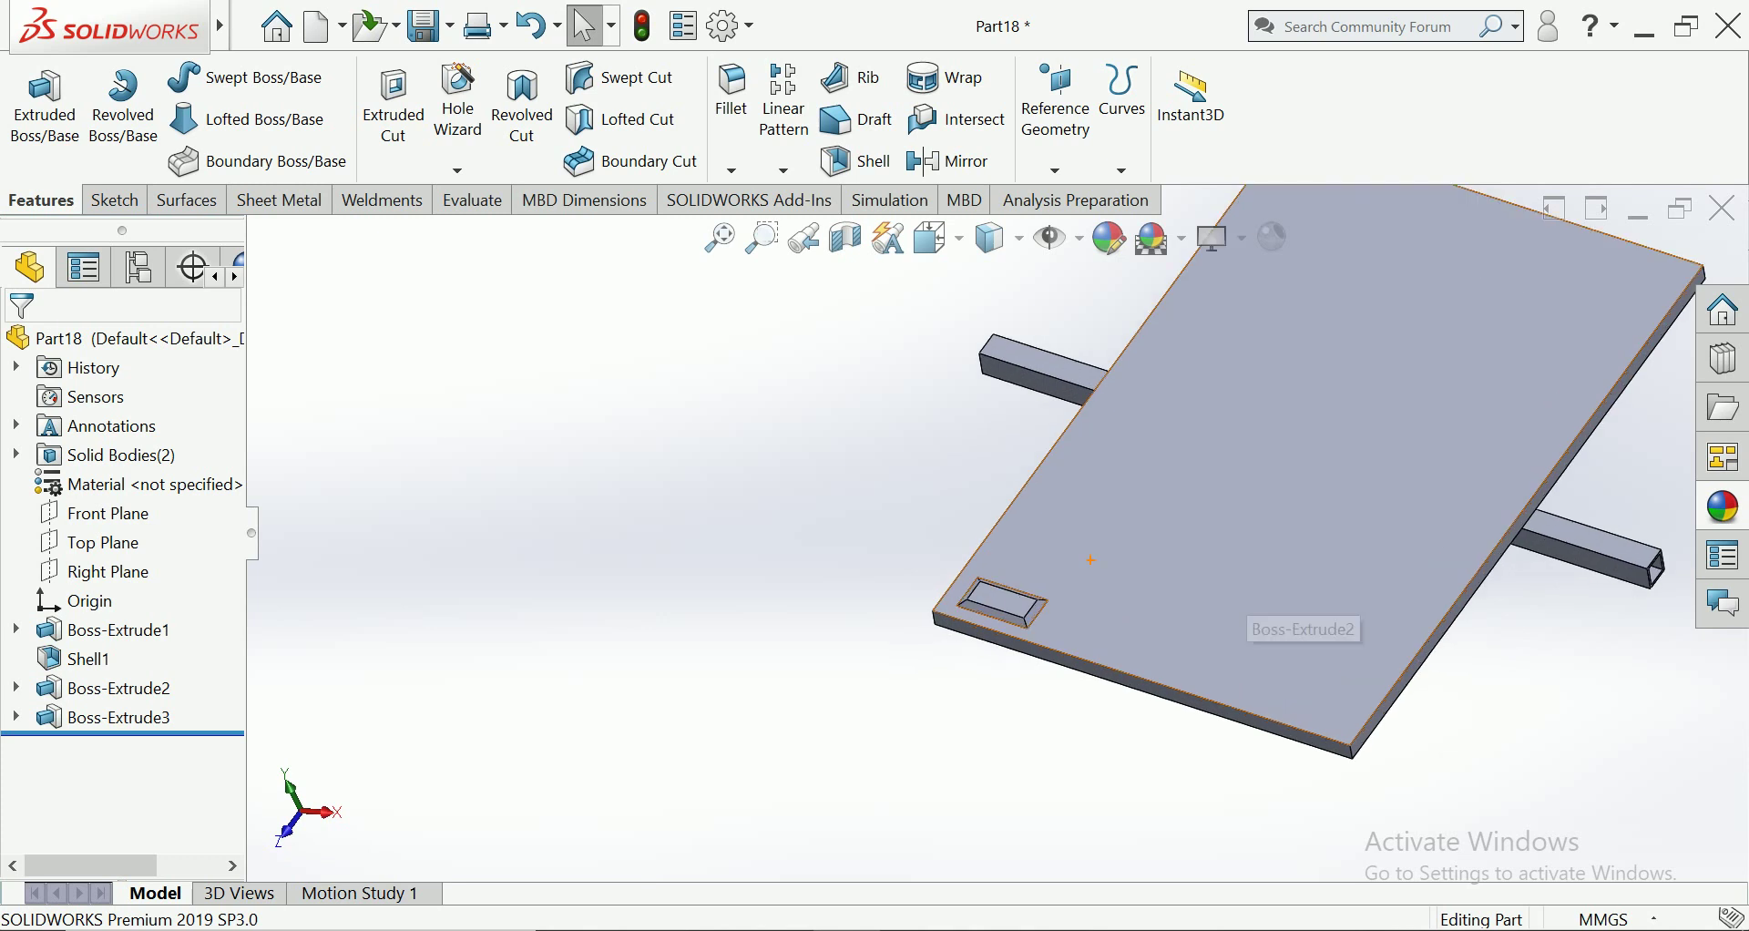
Start a Linear Pattern with 40 mm spacing in Direction 1
scroll(1299, 604, "down", 3)
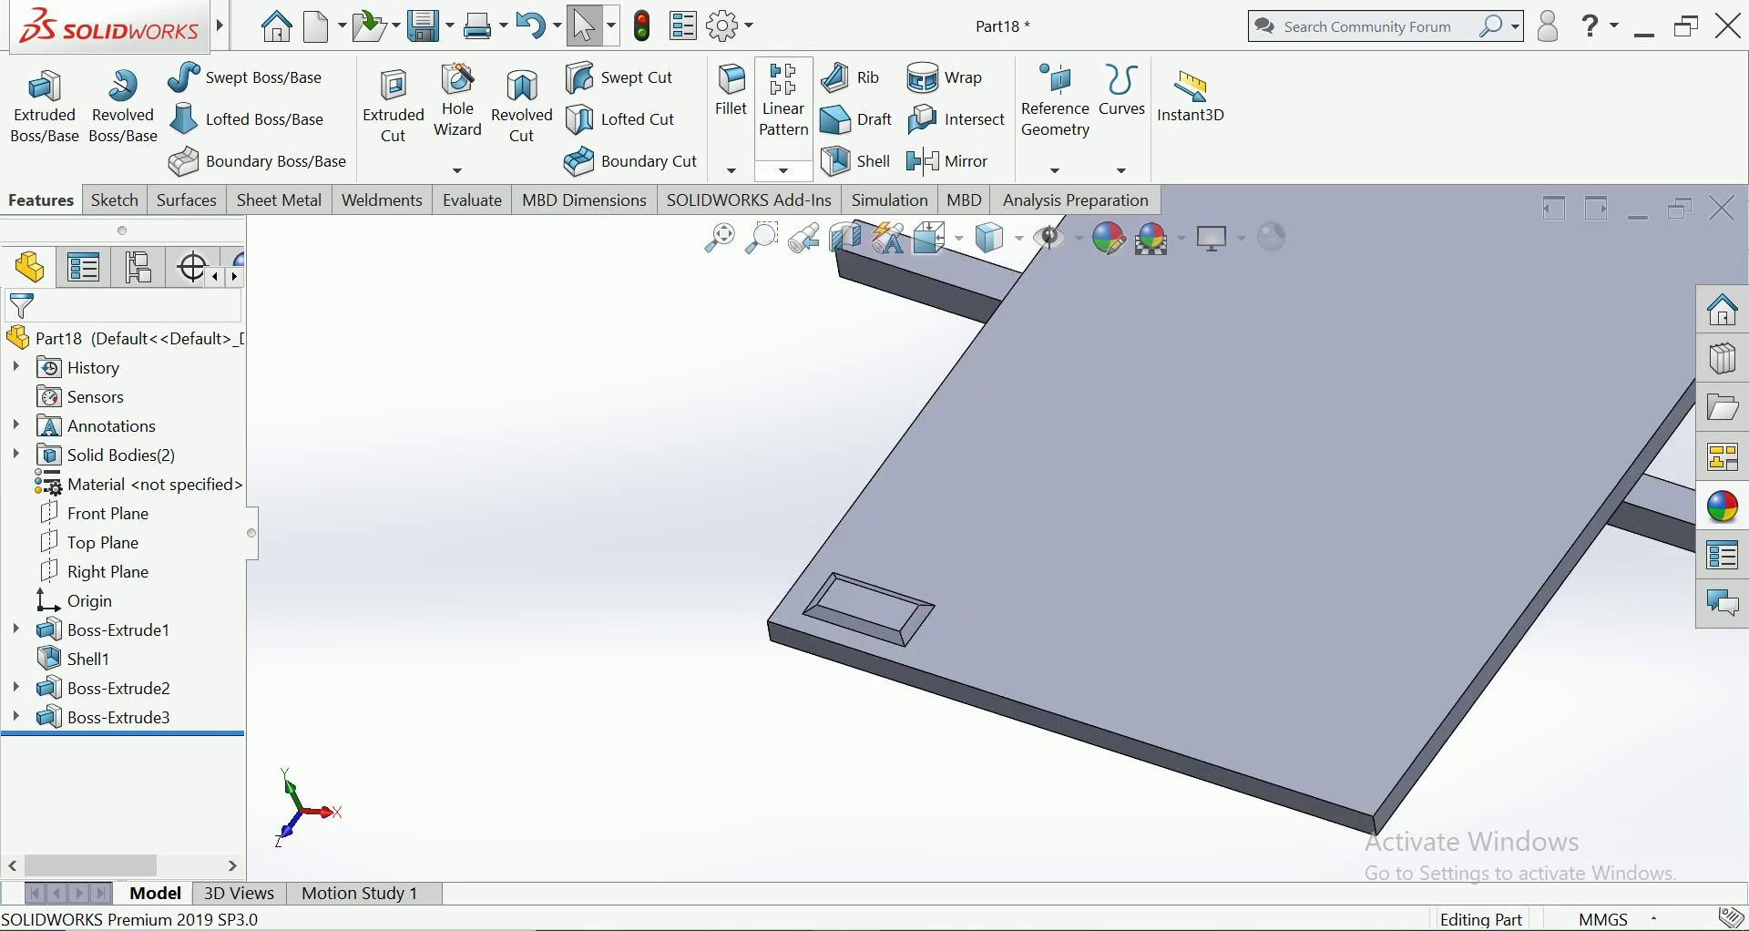
left_click(784, 171)
left_click(824, 192)
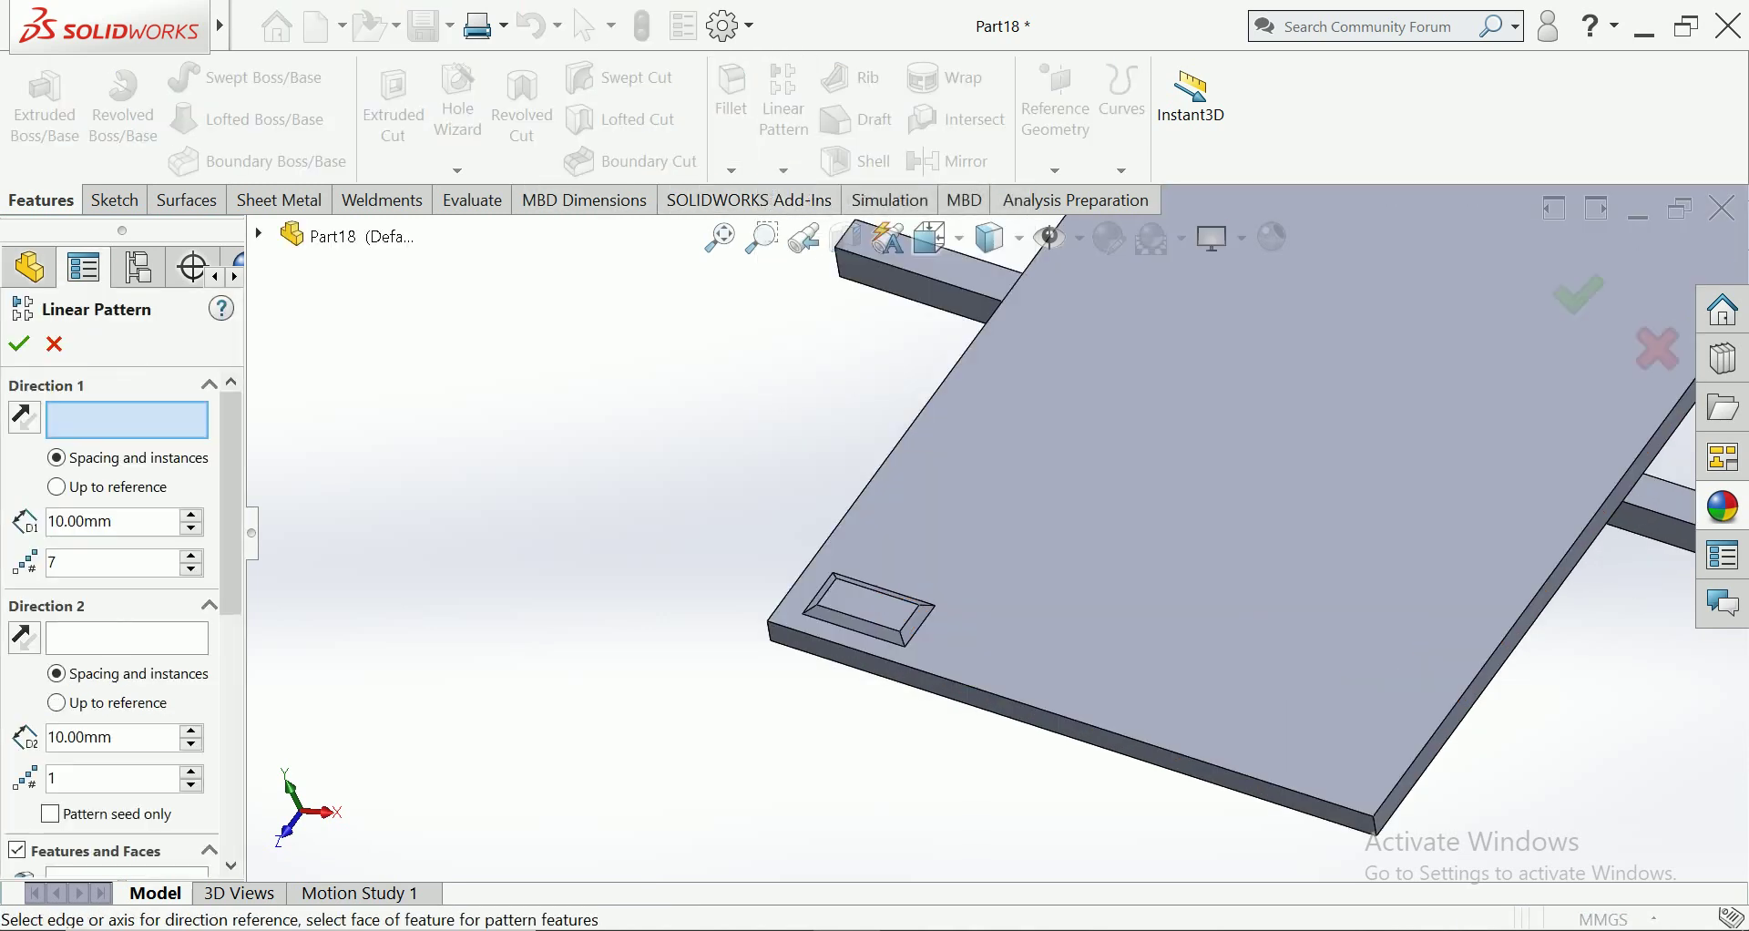
double_click(82, 522)
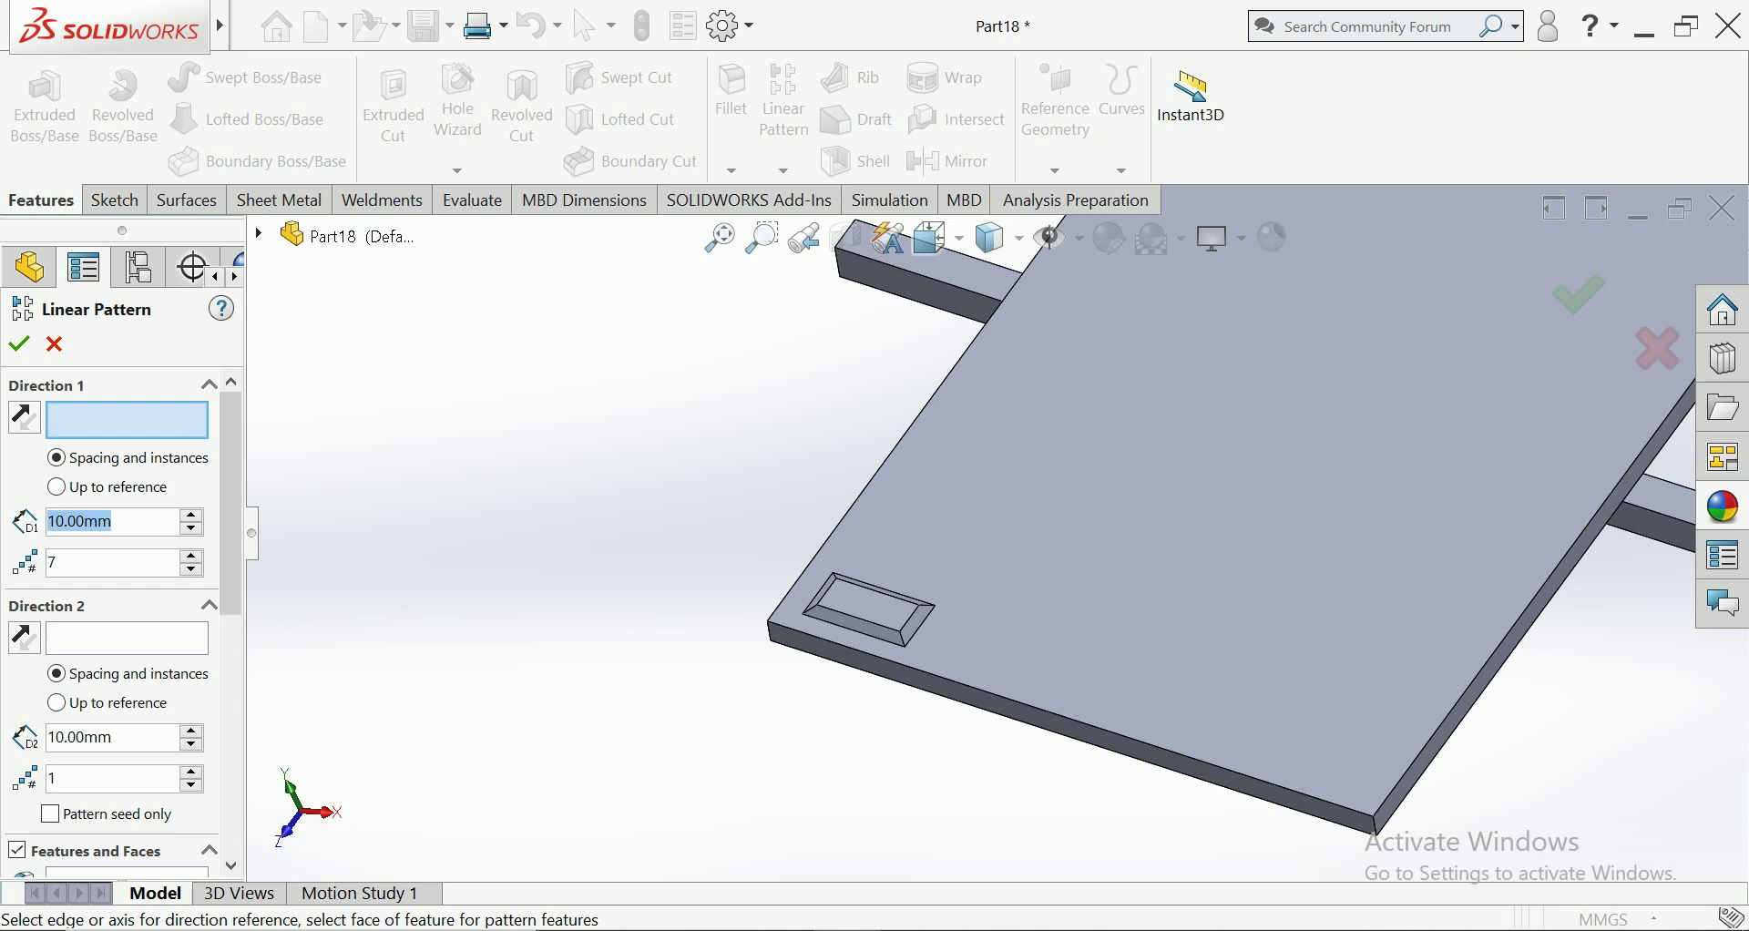
type("40")
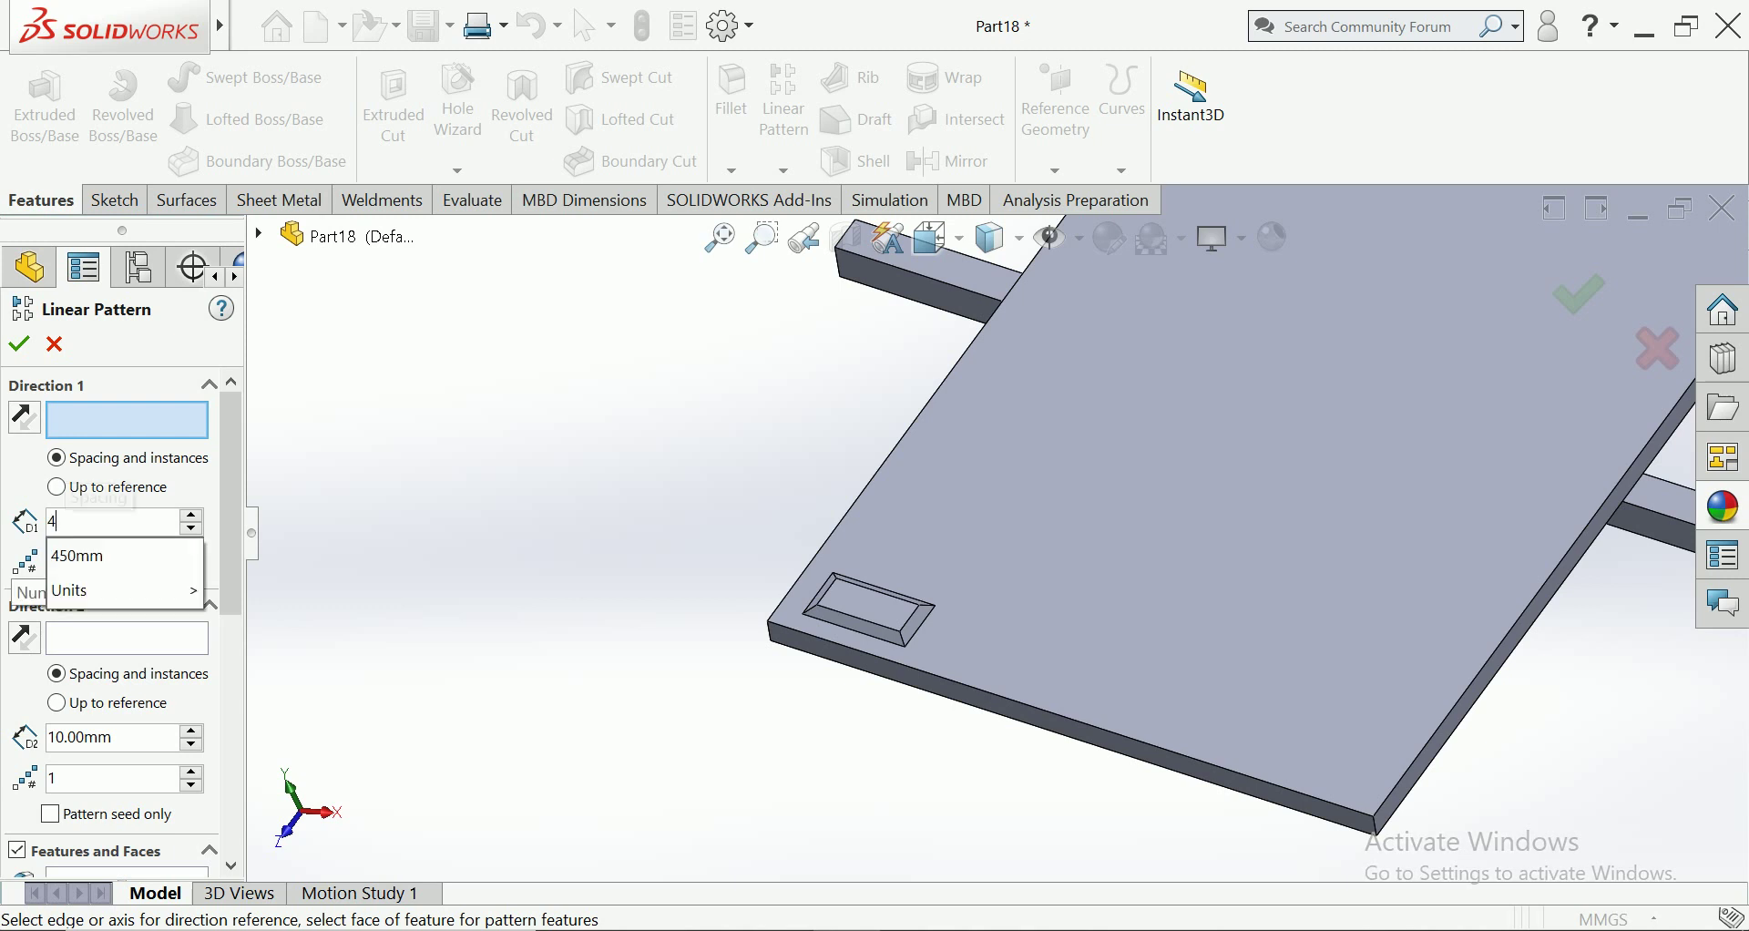
key("Return")
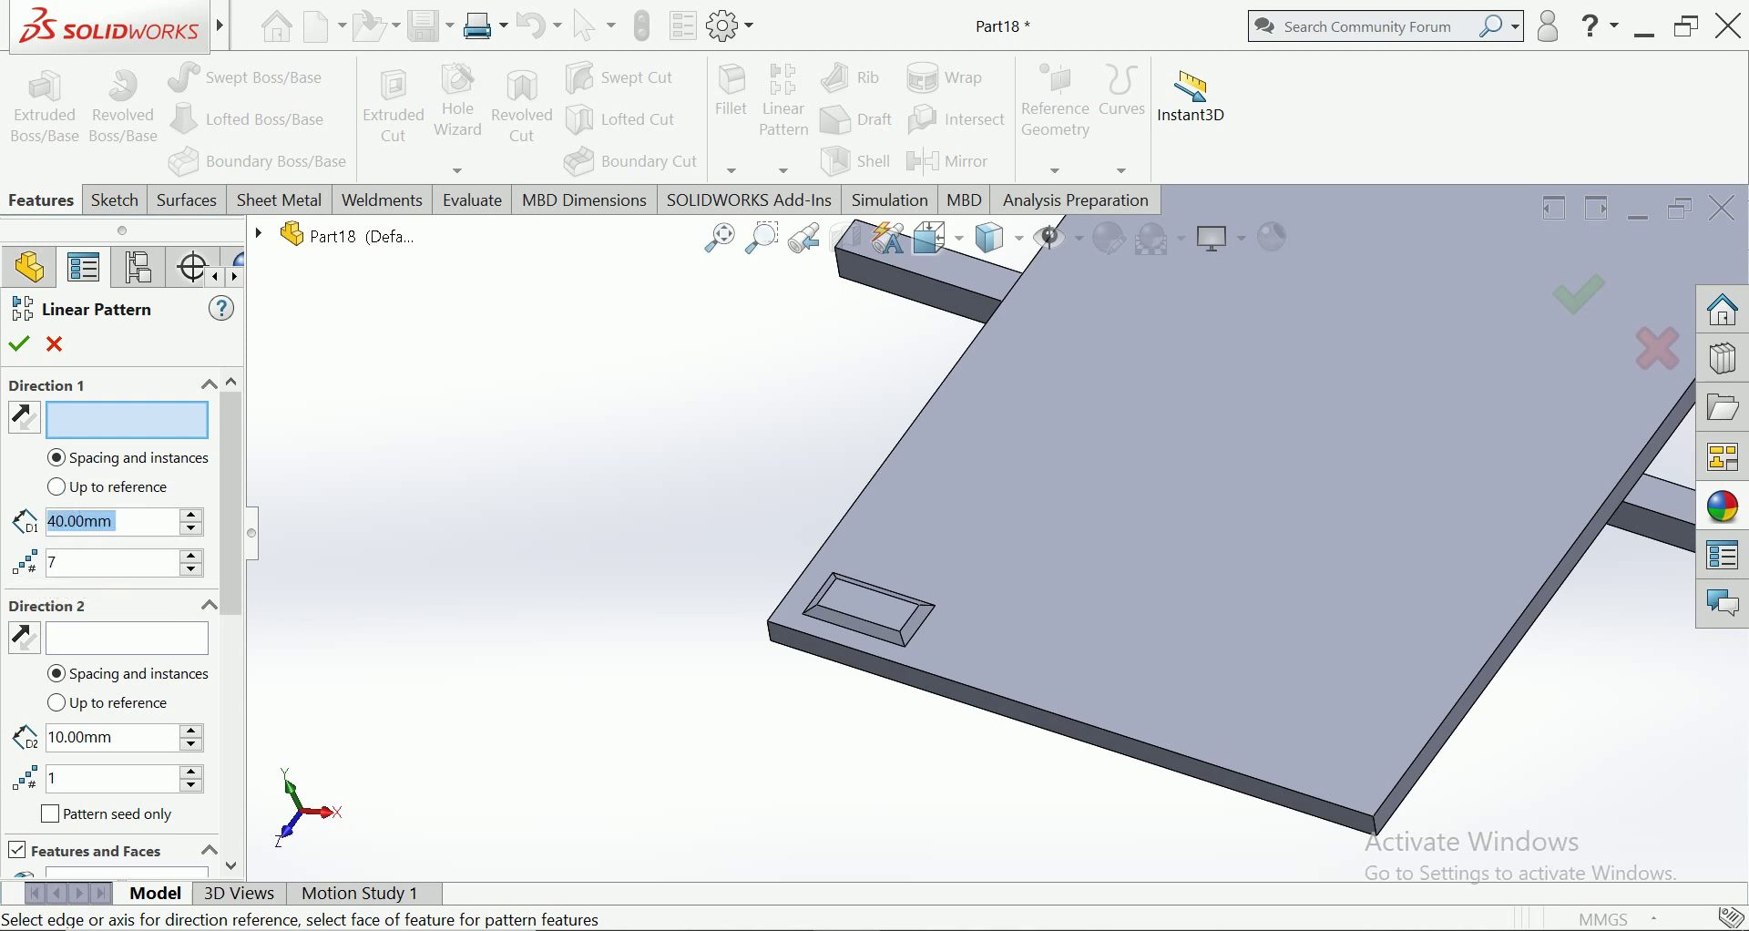
Use the plate's front and left edges as Directions 1 and 2, and pick the drafted boss
left_click(967, 683)
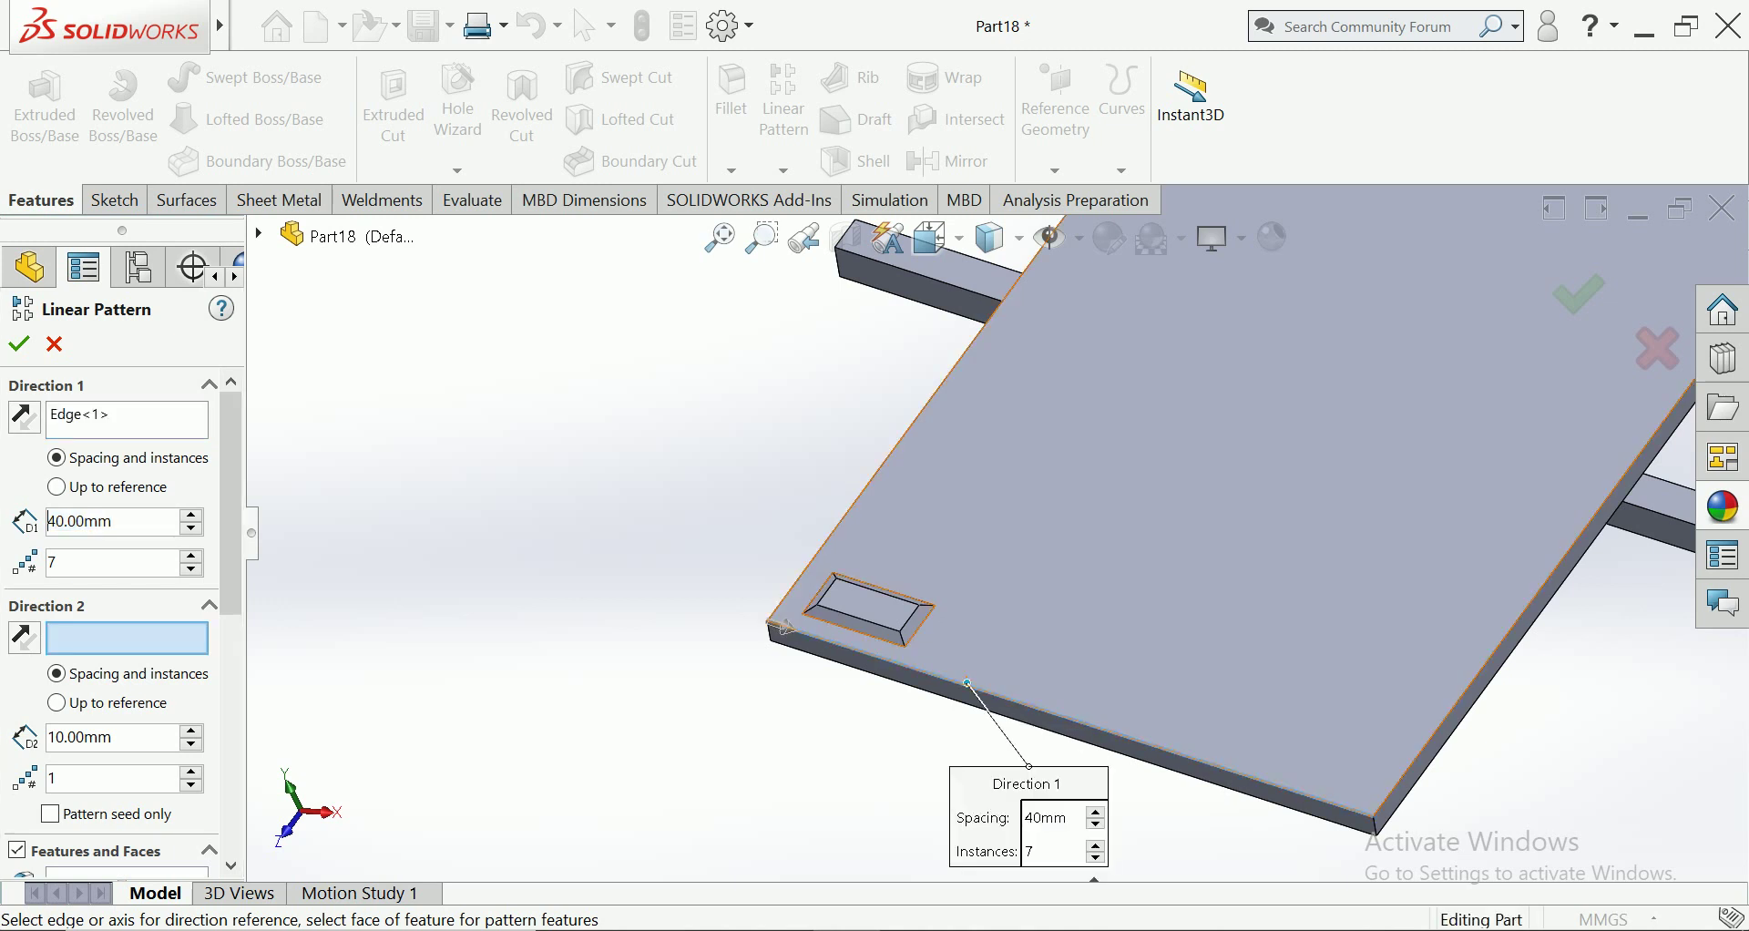
scroll(123, 620, "down", 5)
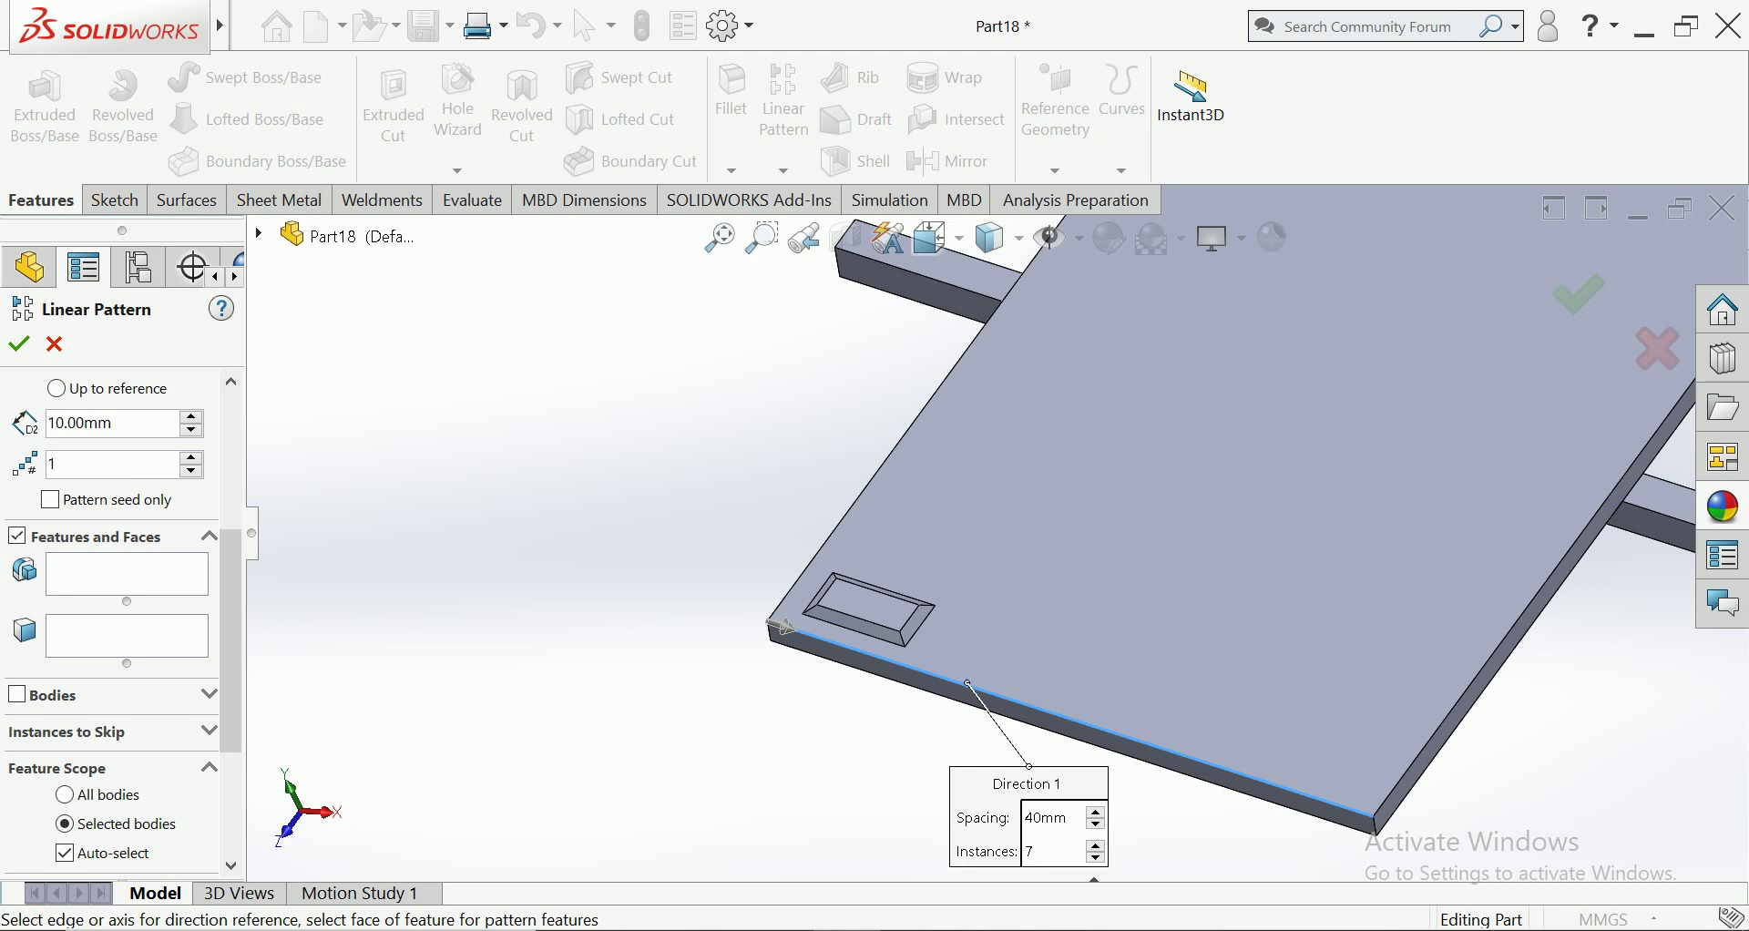
left_click(806, 576)
scroll(1022, 509, "up", 5)
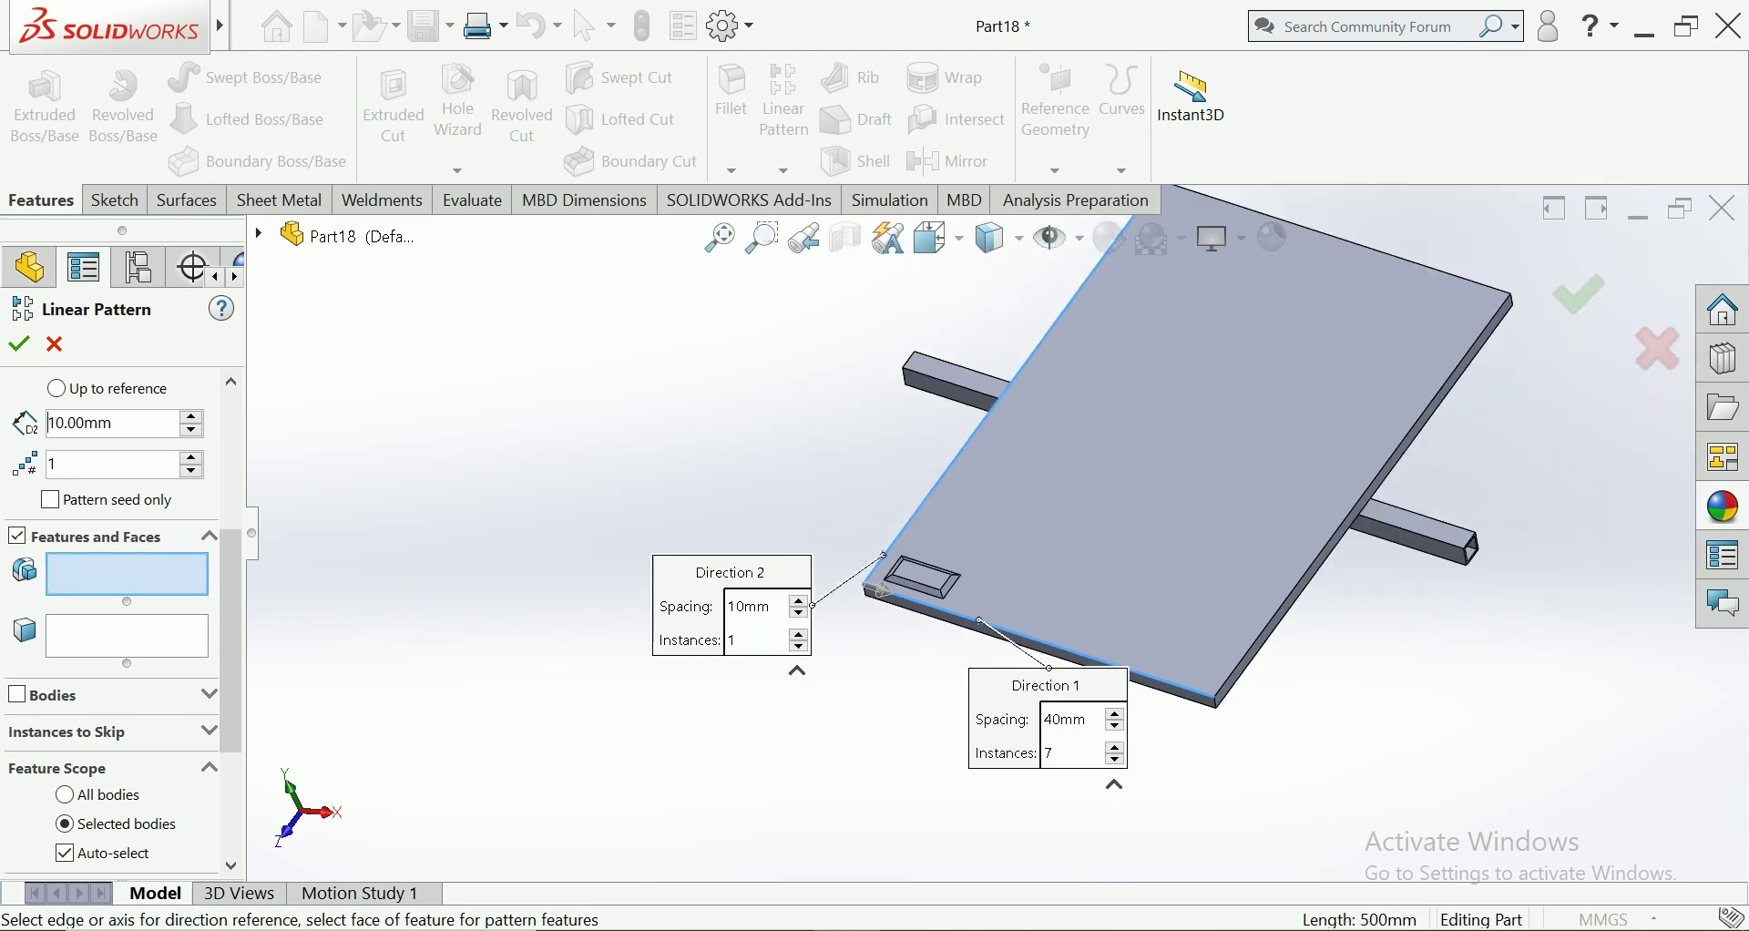
scroll(1045, 481, "down", 3)
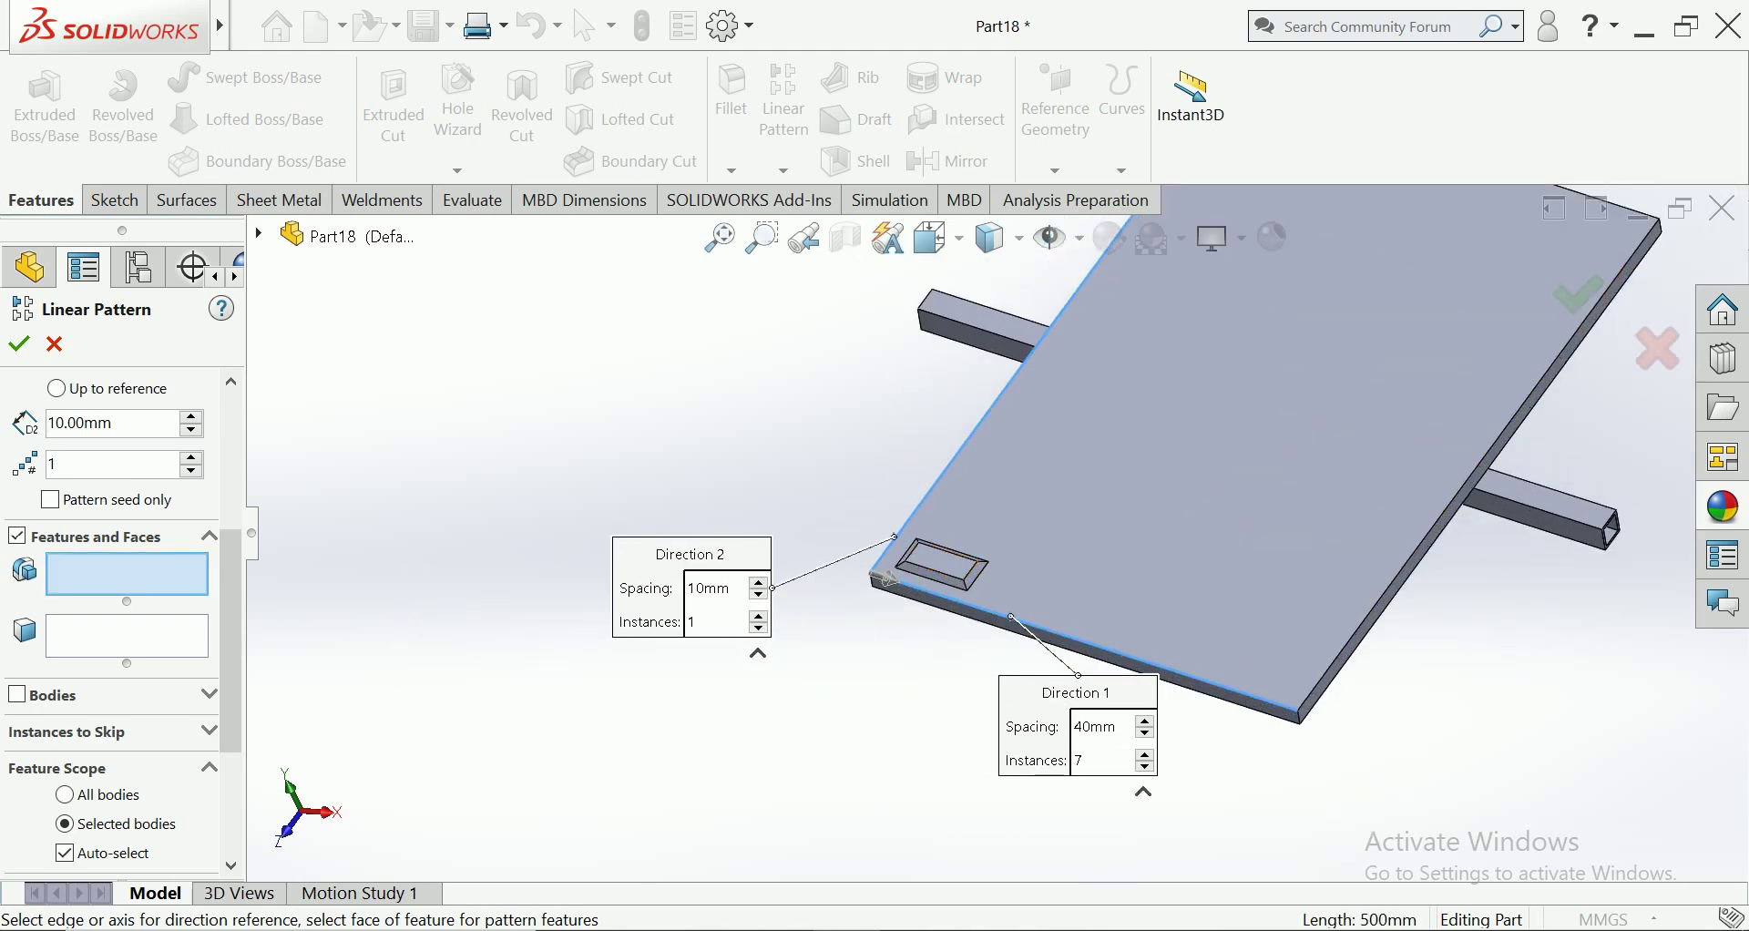
scroll(936, 578, "down", 5)
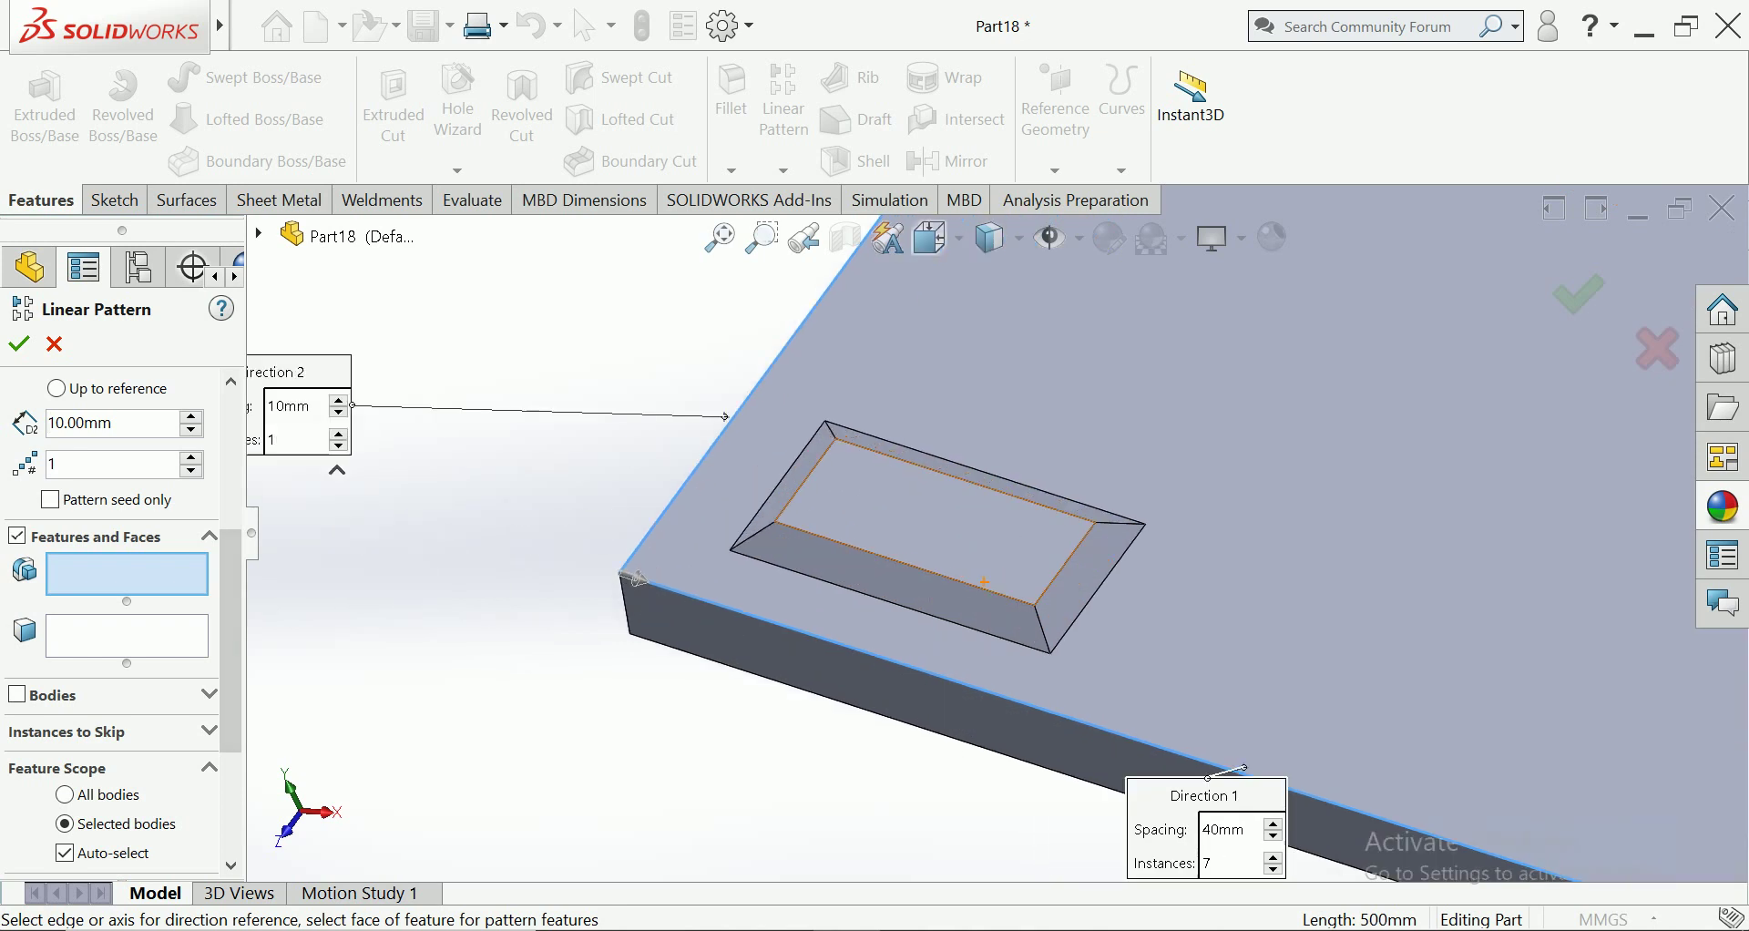
left_click(984, 581)
Enable Direction 2 of the pattern and set it to 14 rows
scroll(983, 581, "up", 2)
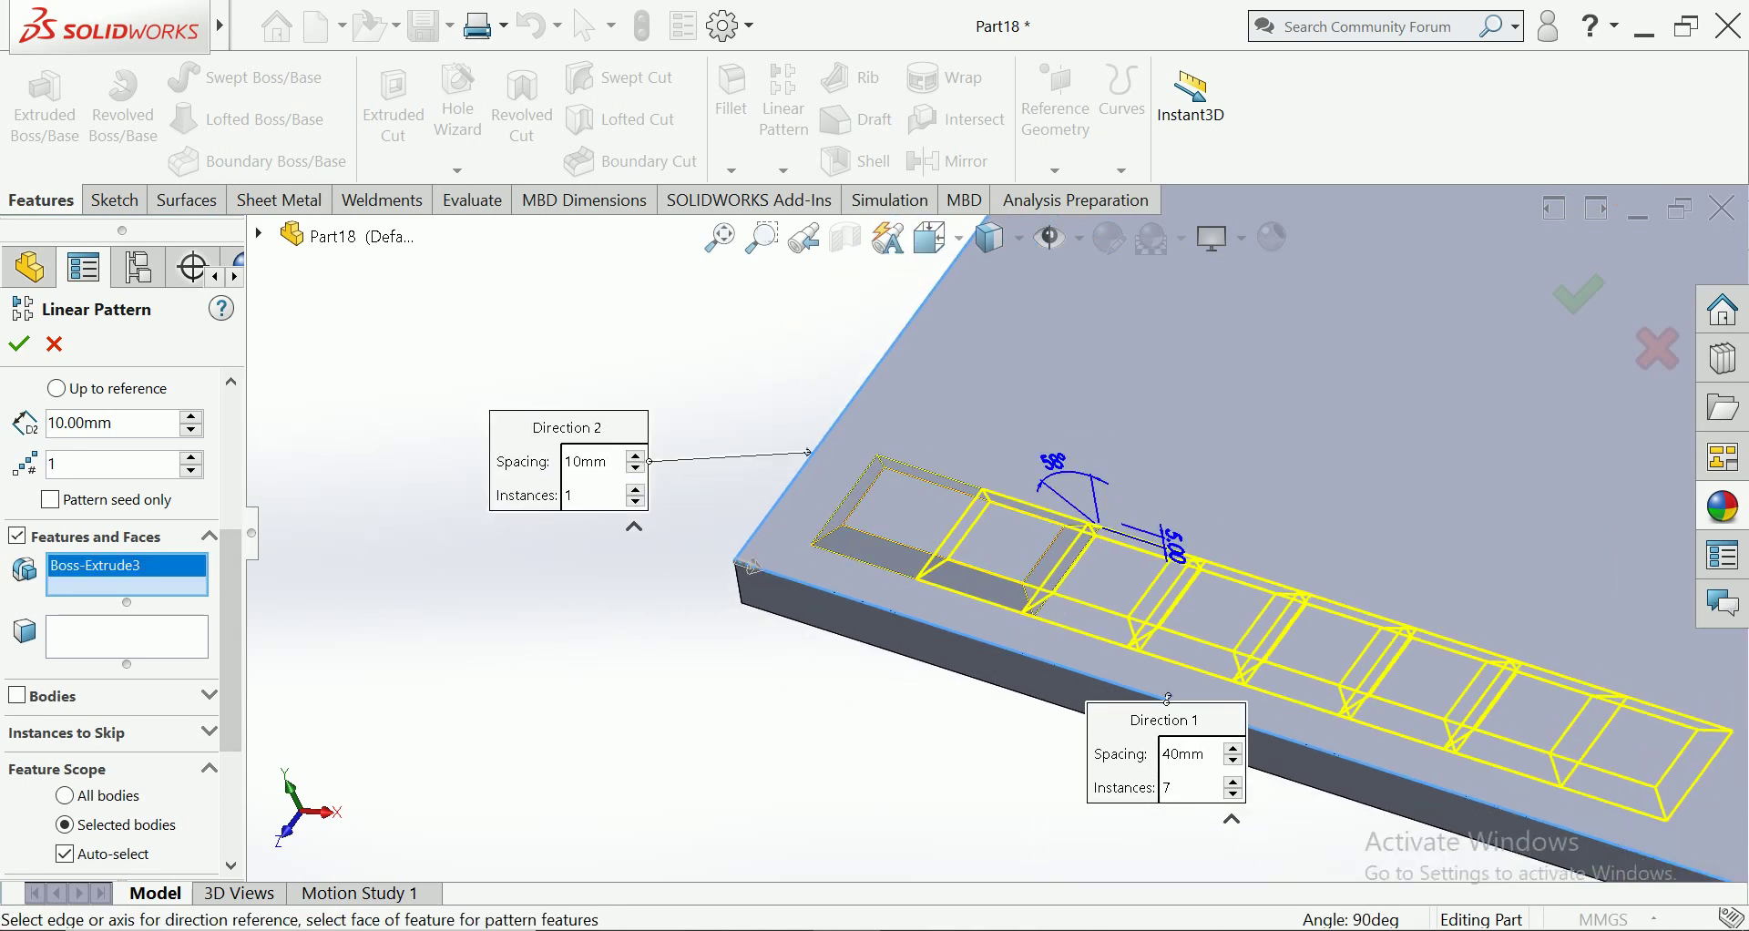
left_click(191, 458)
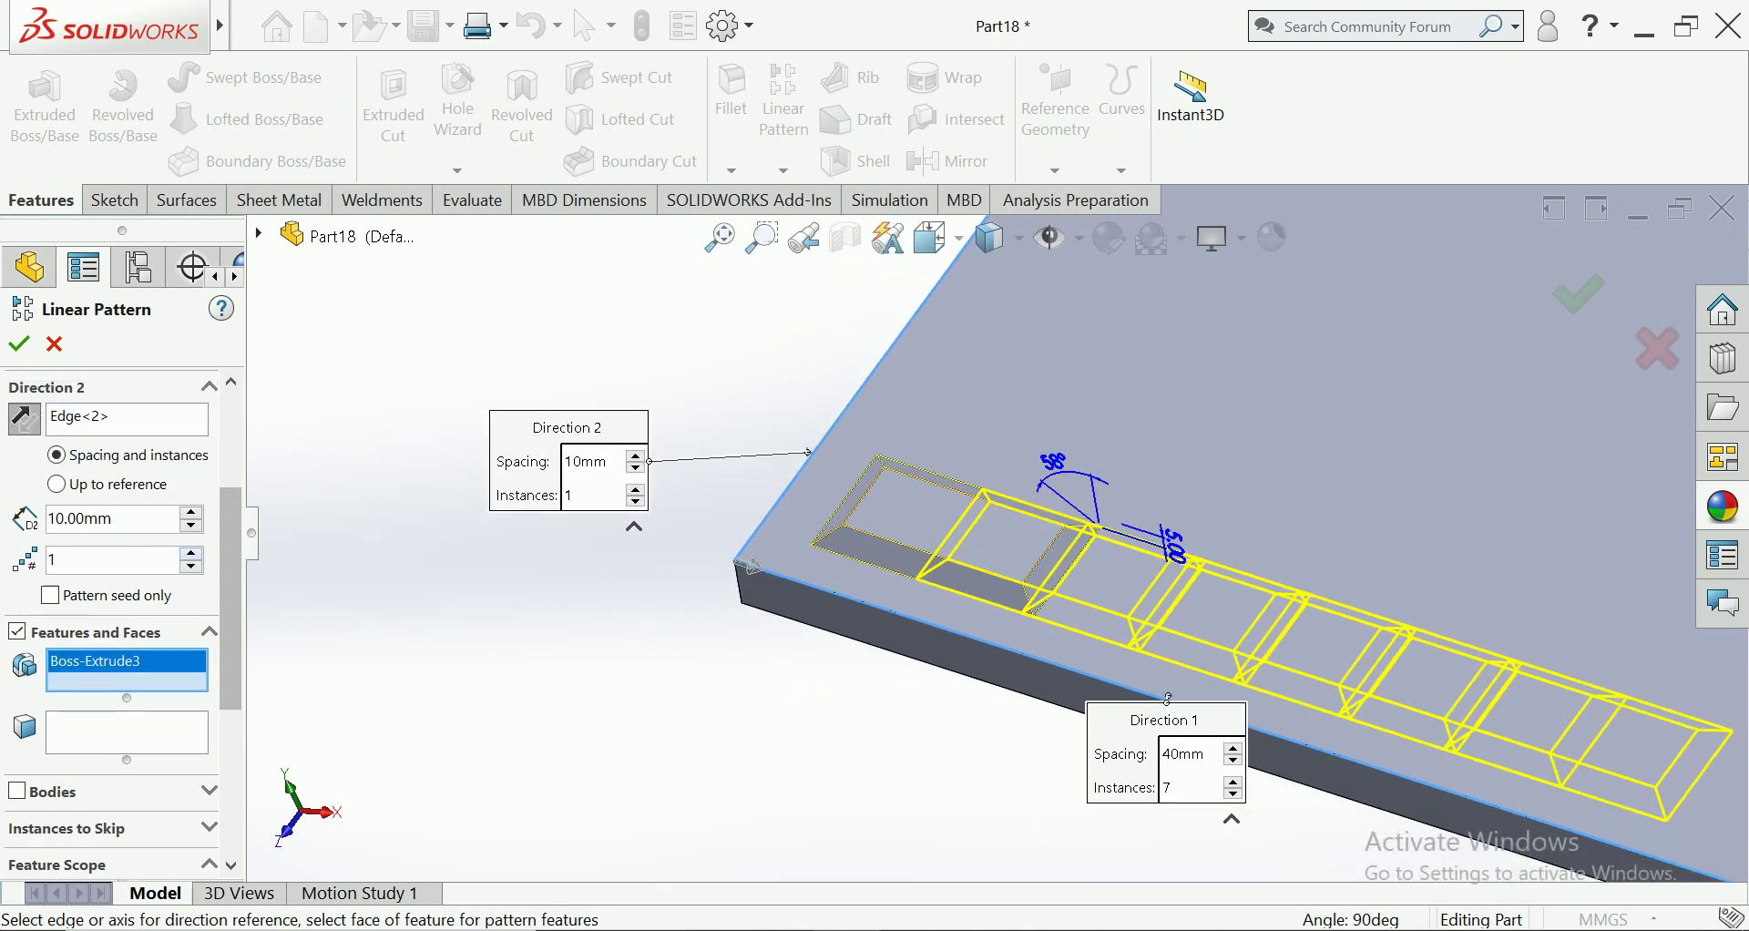
type("2")
left_click(81, 518)
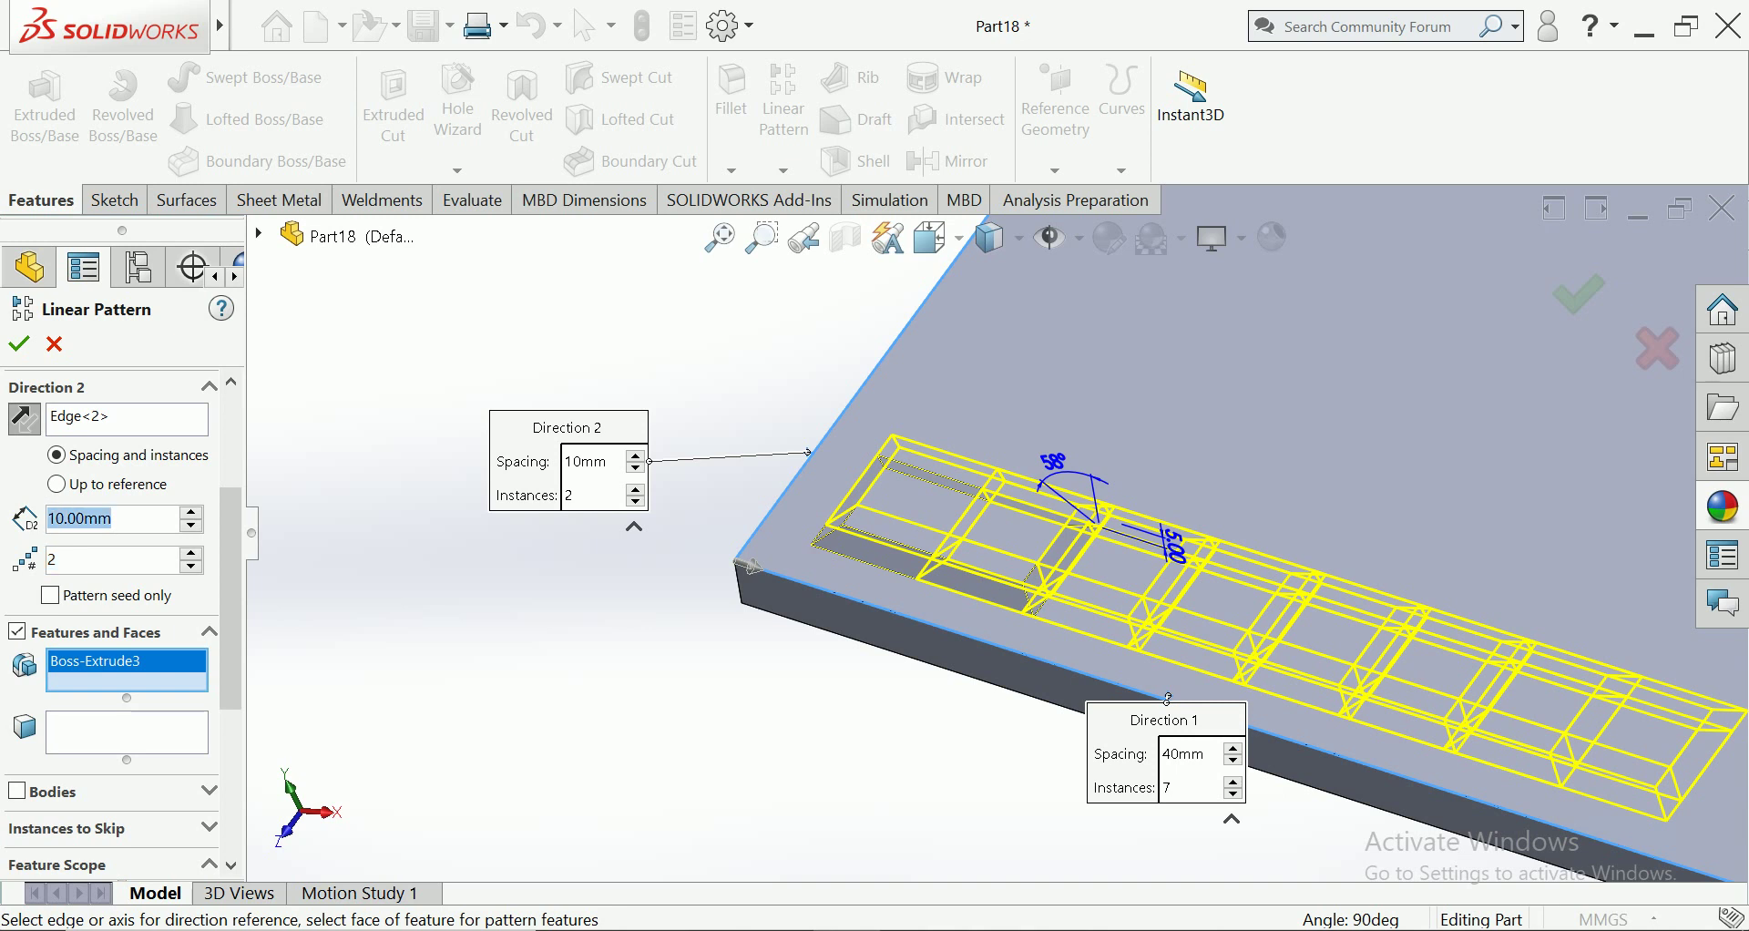
type("80")
key("Return")
key("Down")
key("Down")
key("Down")
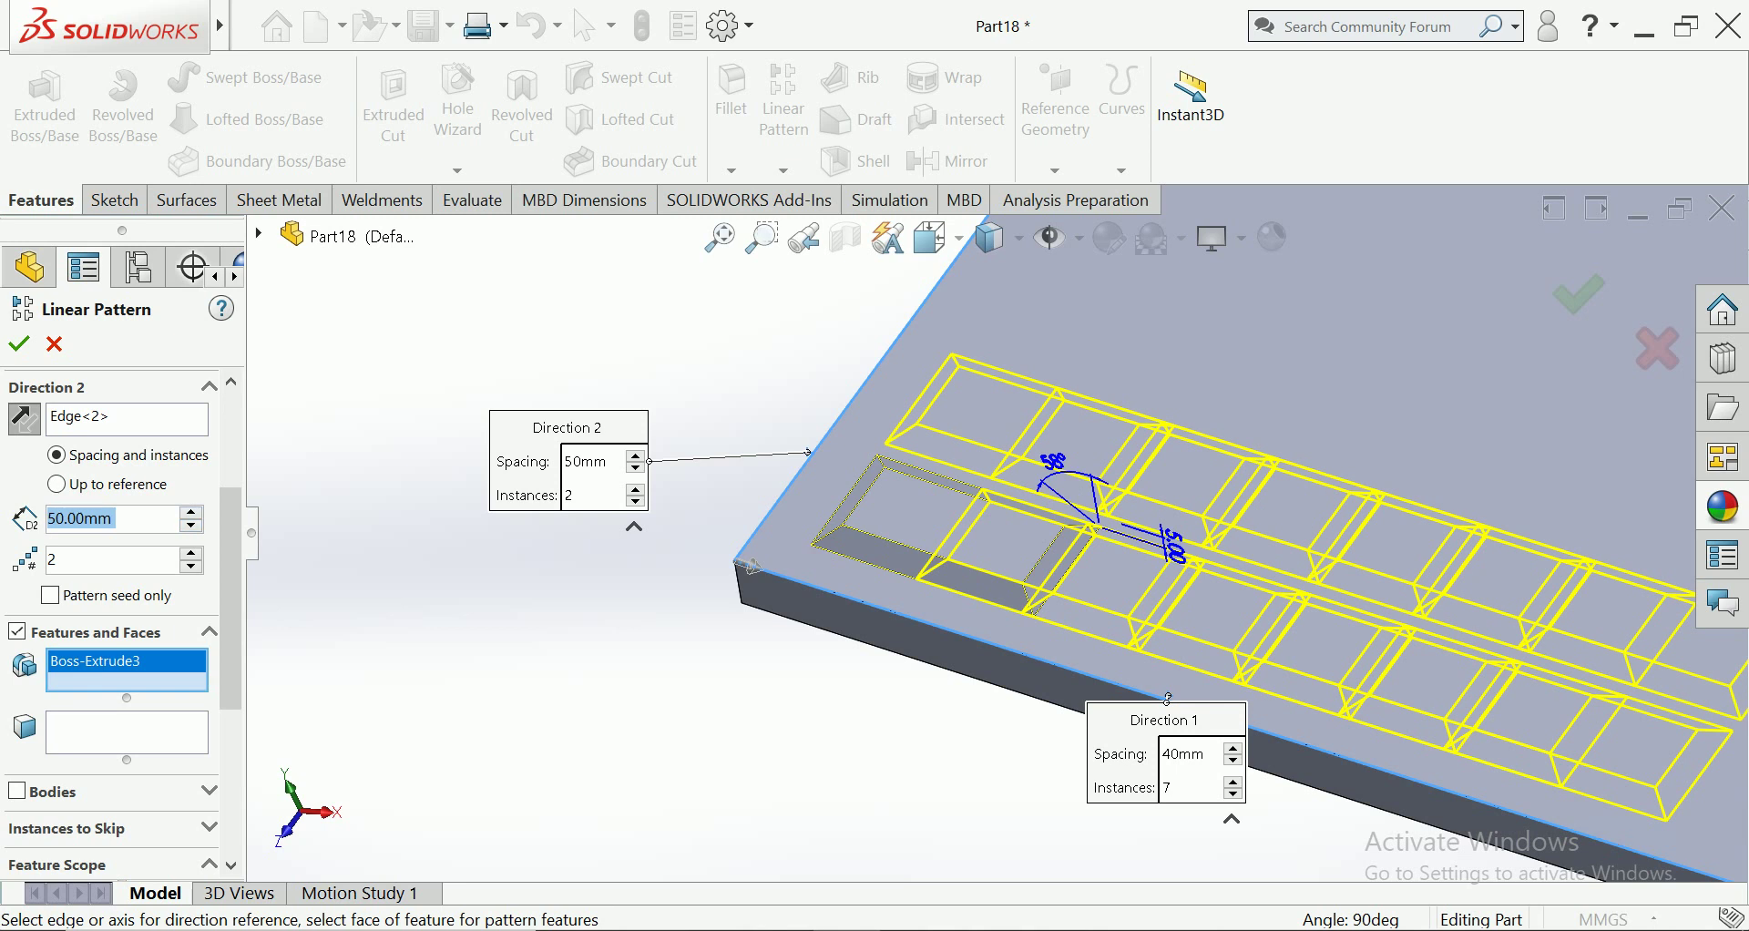
key("Tab")
key("Up")
key("Up")
key("Up")
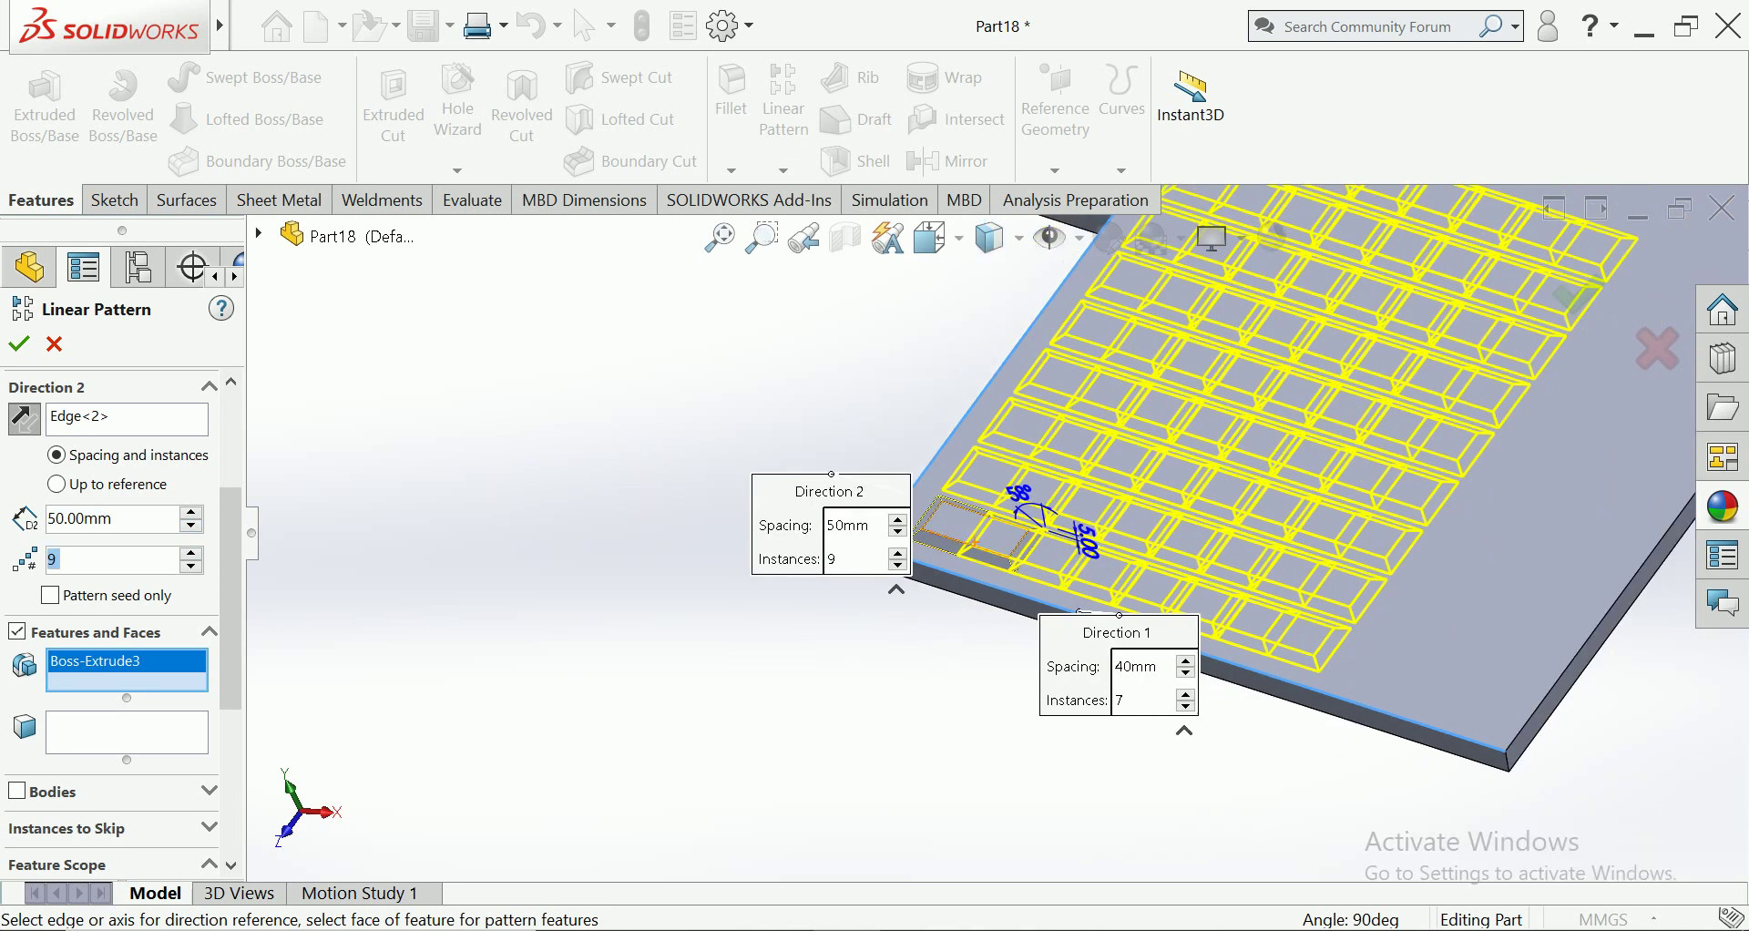
scroll(1002, 528, "up", 3)
middle_click_drag(1075, 523, 897, 670, "ctrl")
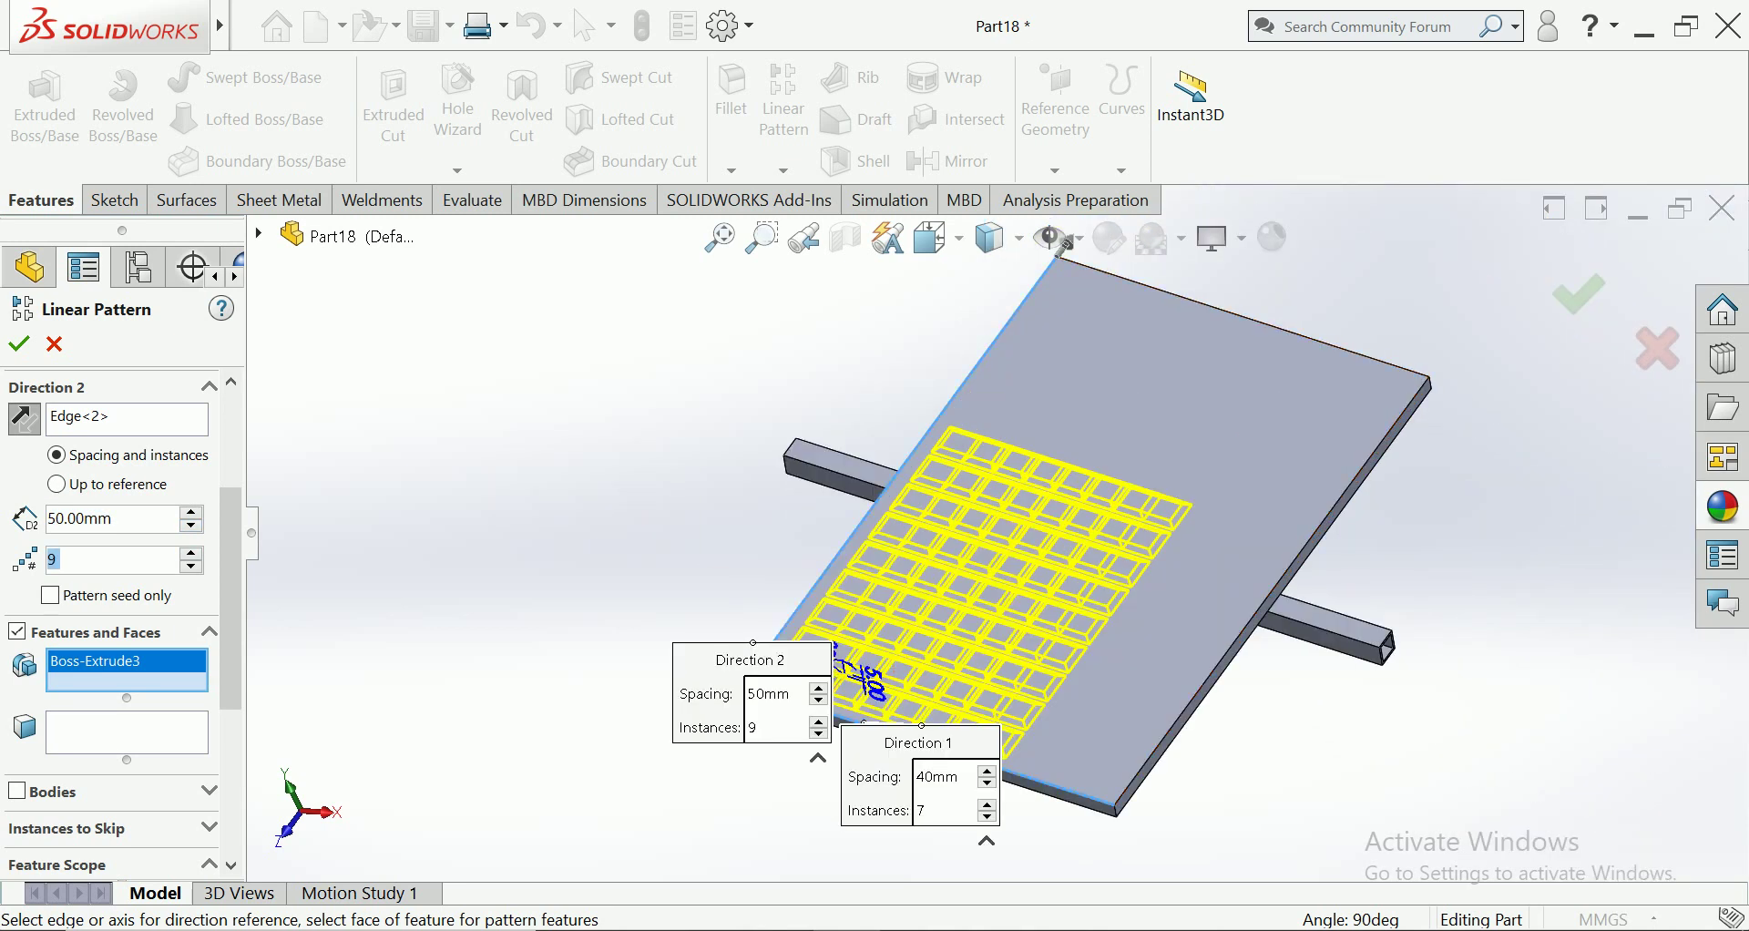
key("Up")
key("Up")
key("Up")
key("Up")
key("Up")
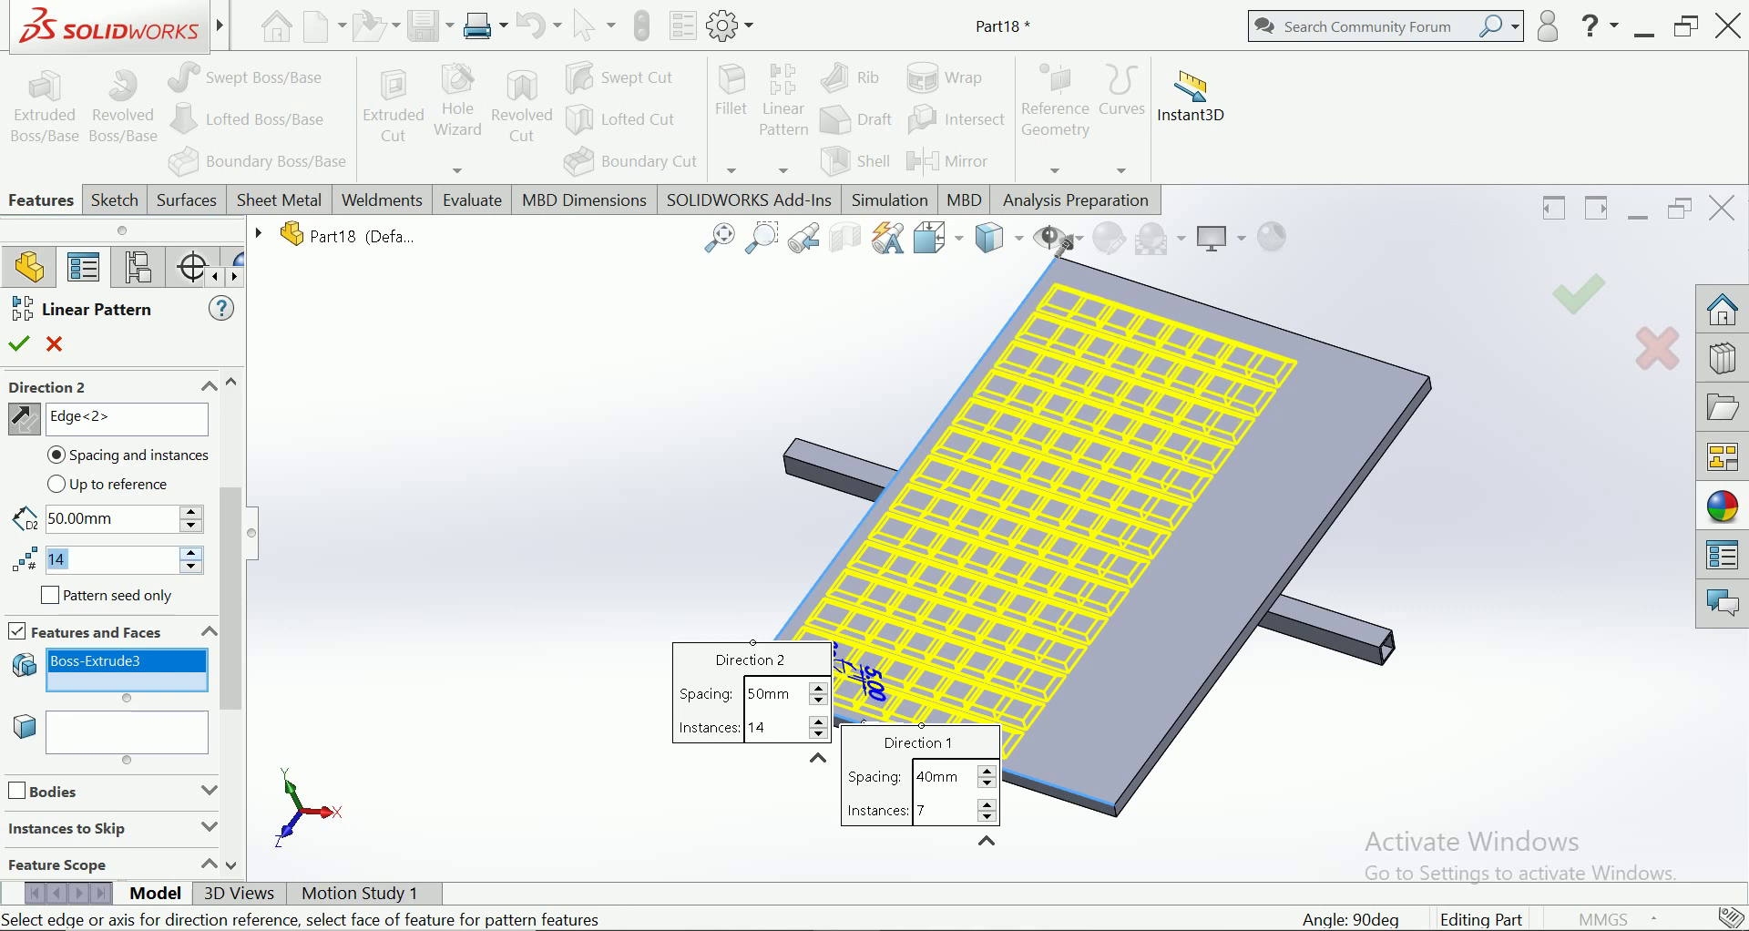
key("Up")
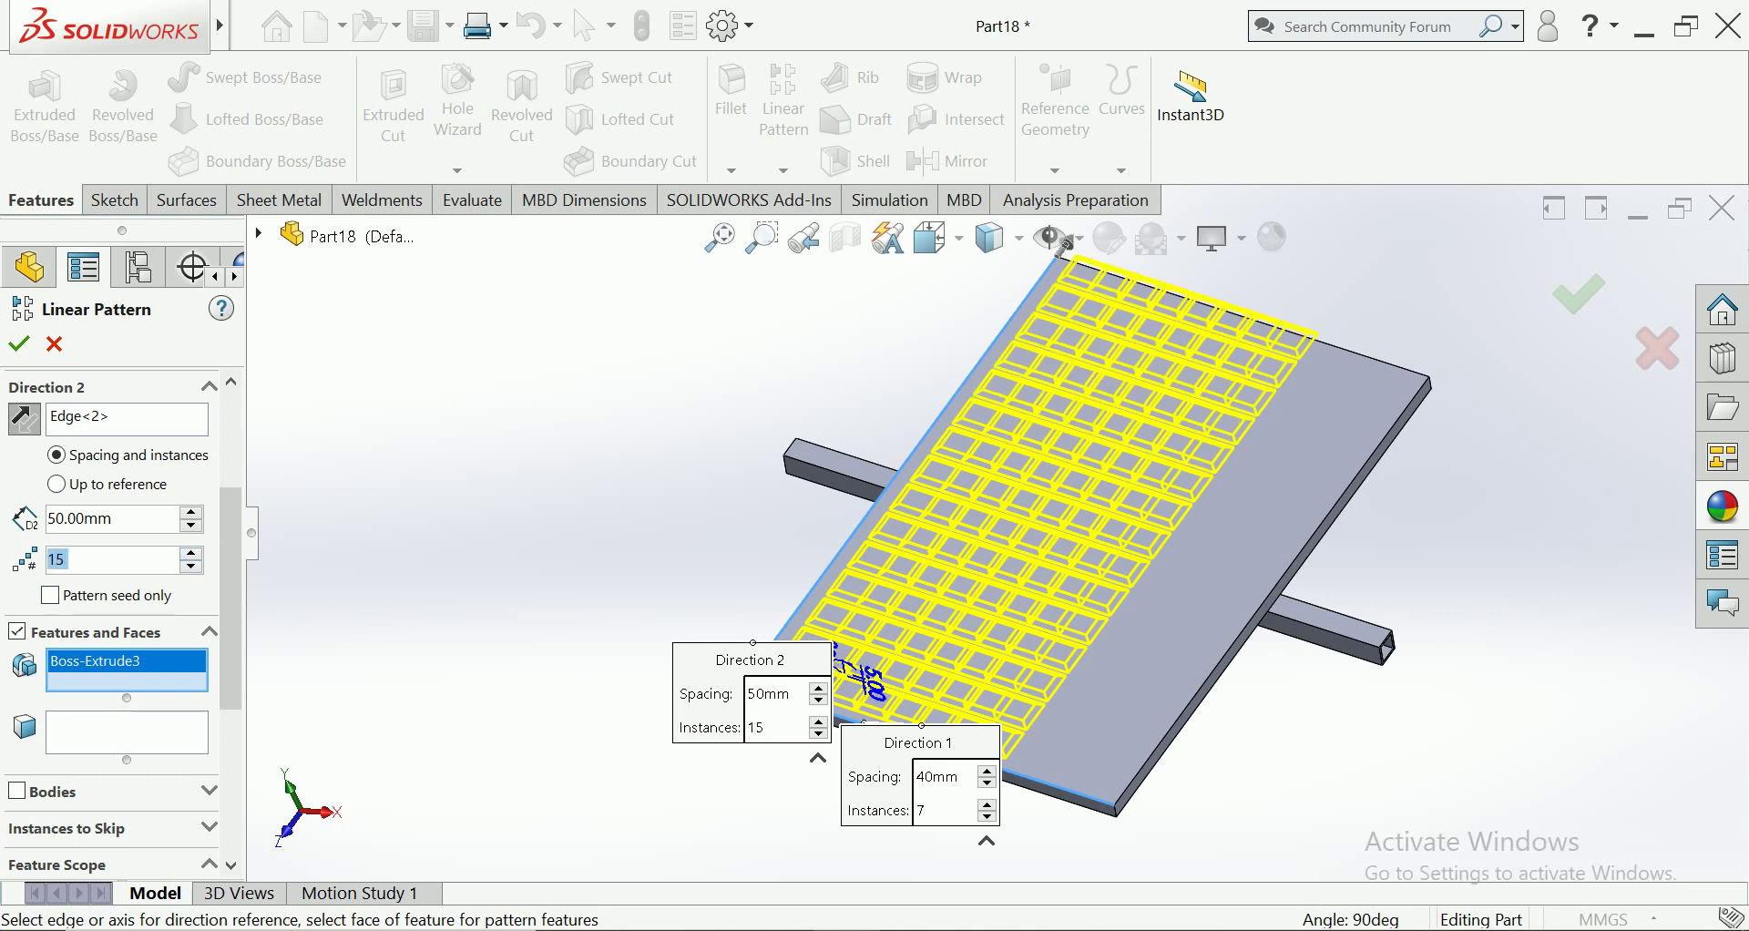
key("Down")
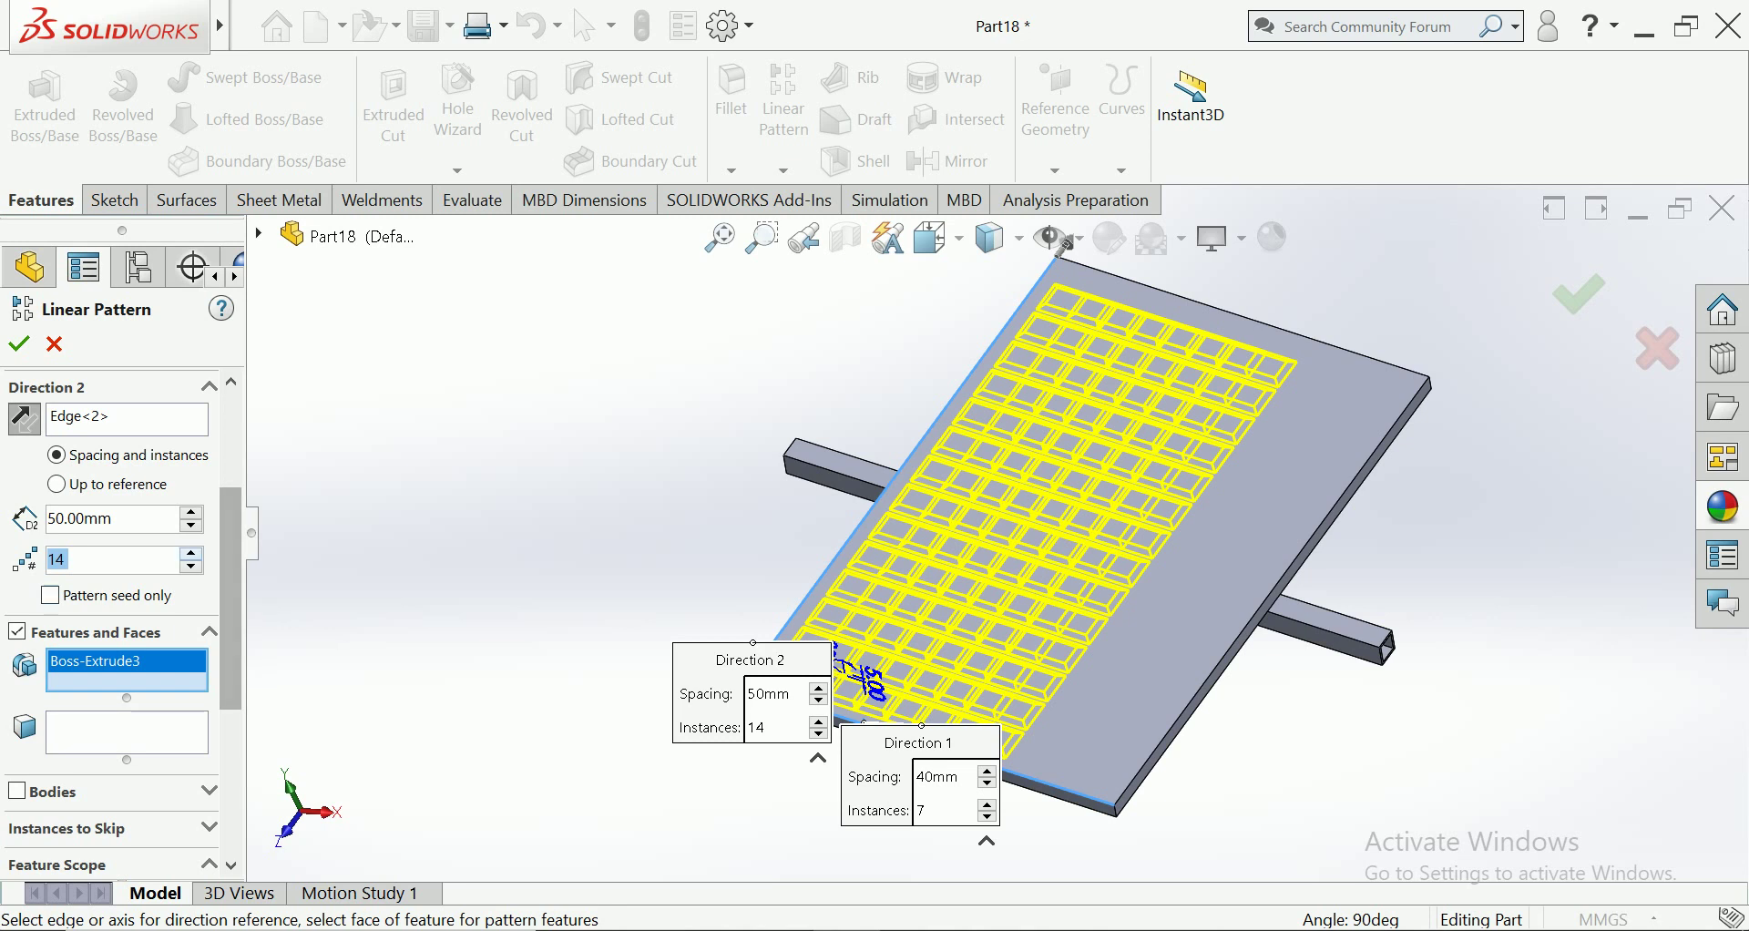
Set the Direction 2 row spacing to 52 mm
key("shift+Tab")
key("Up")
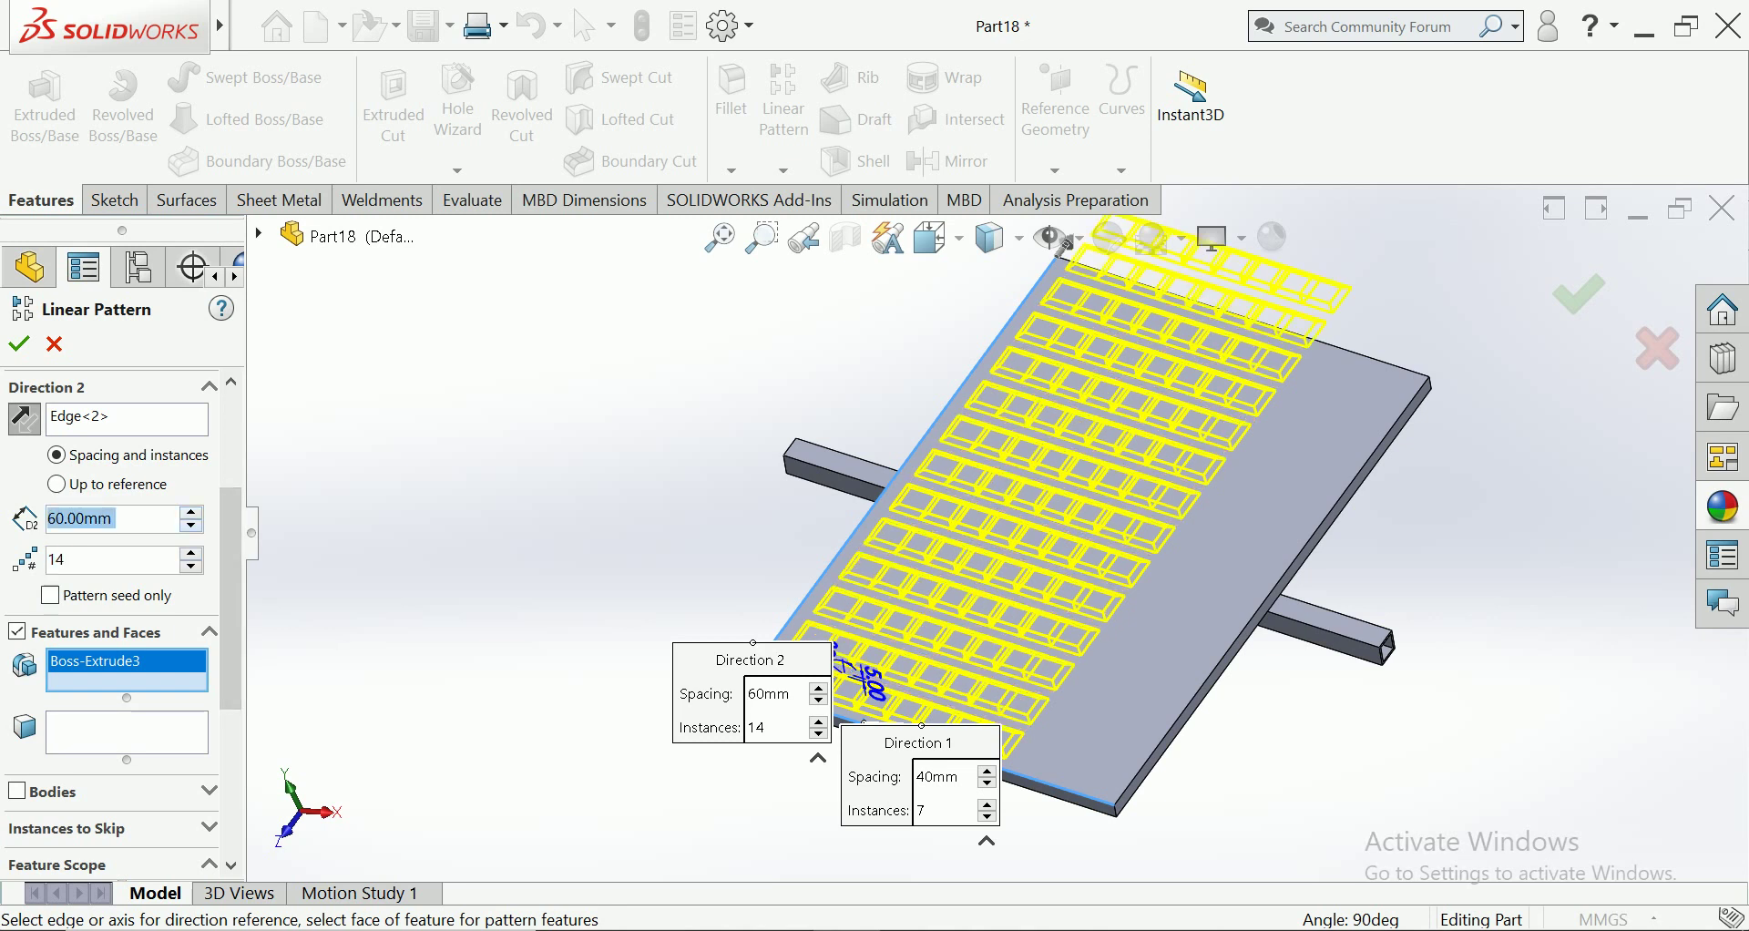
key("Down")
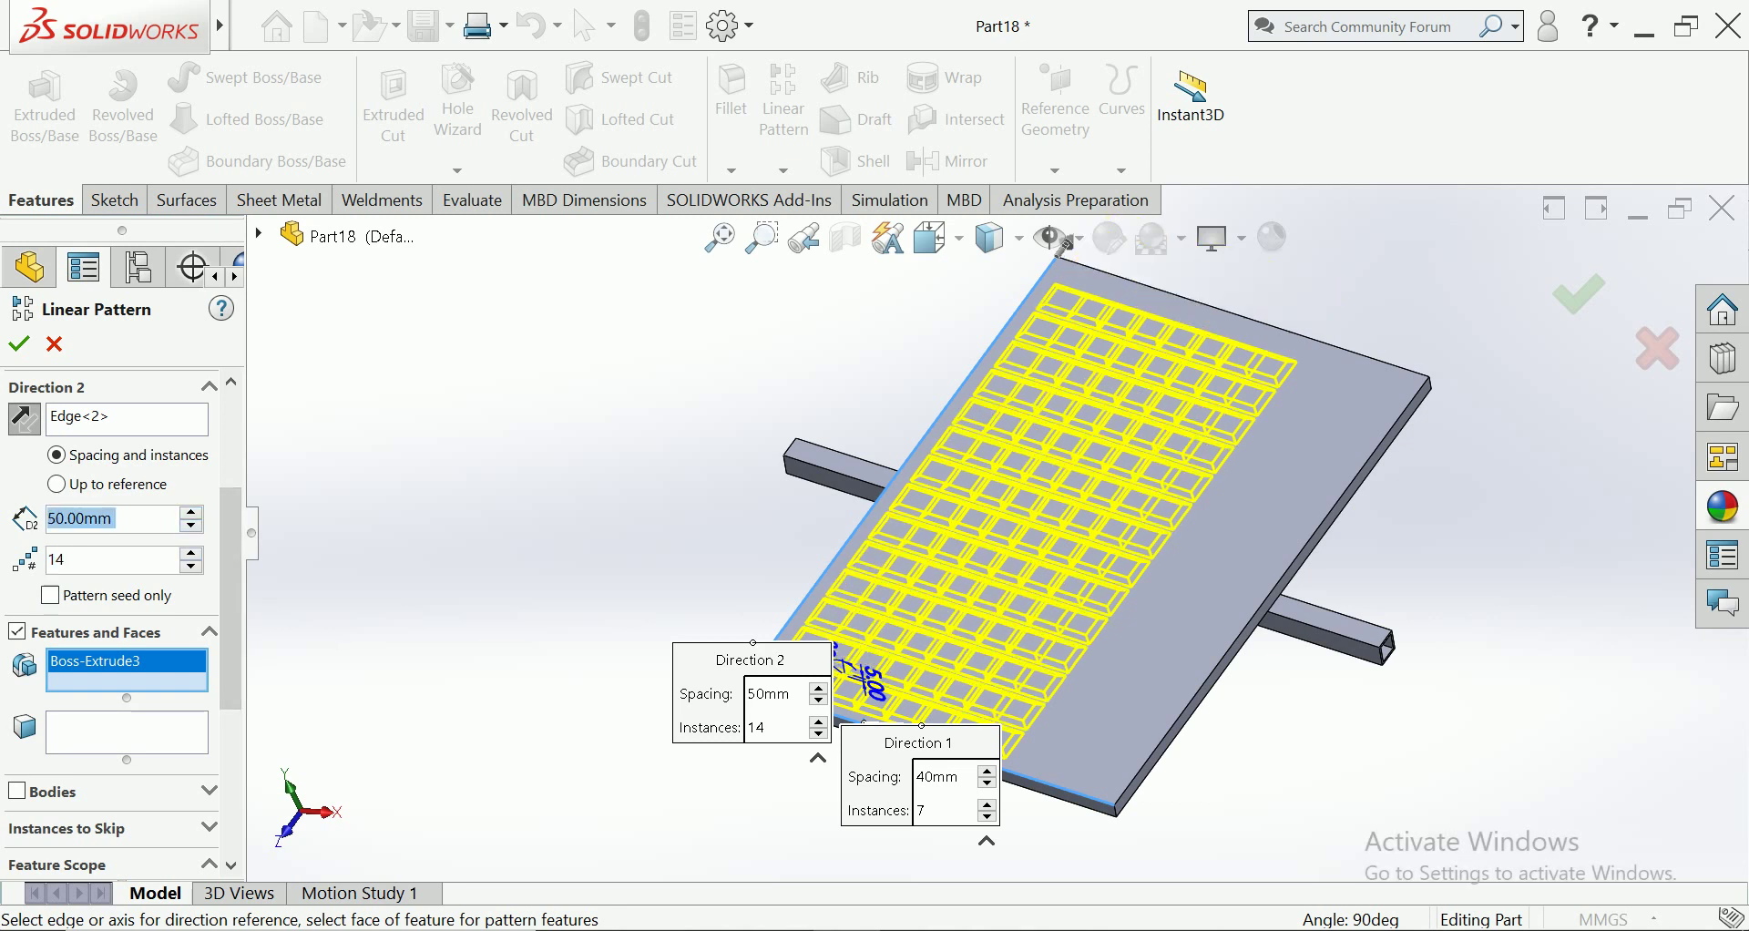
type("48")
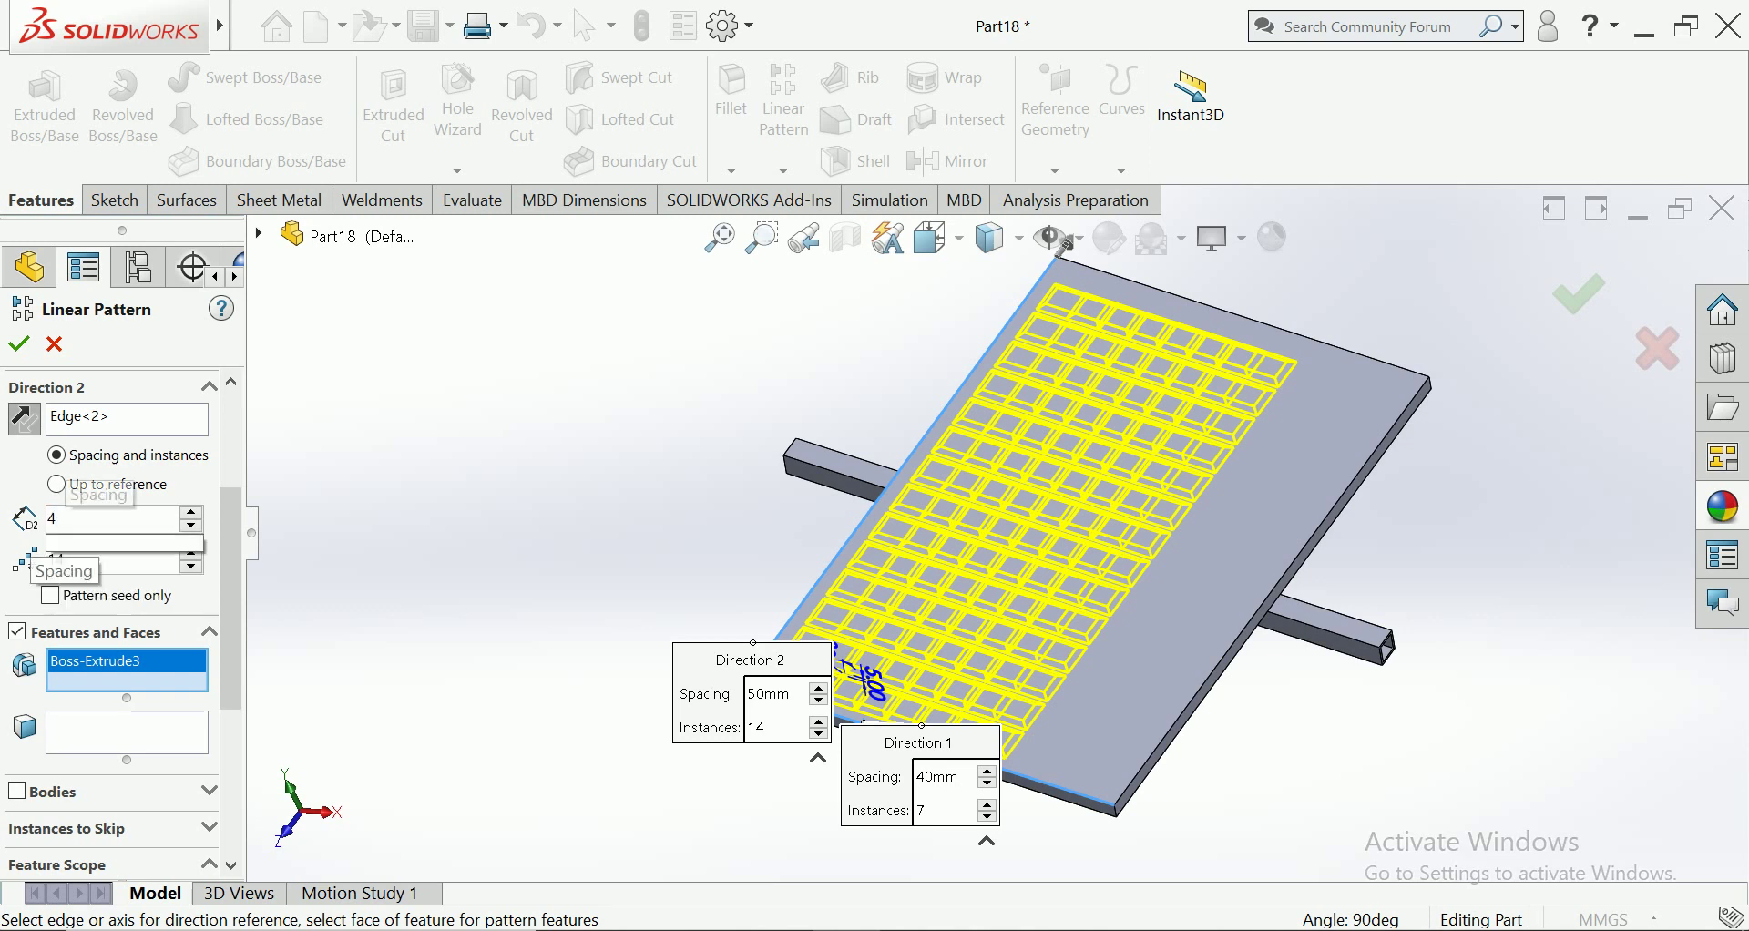
key("Return")
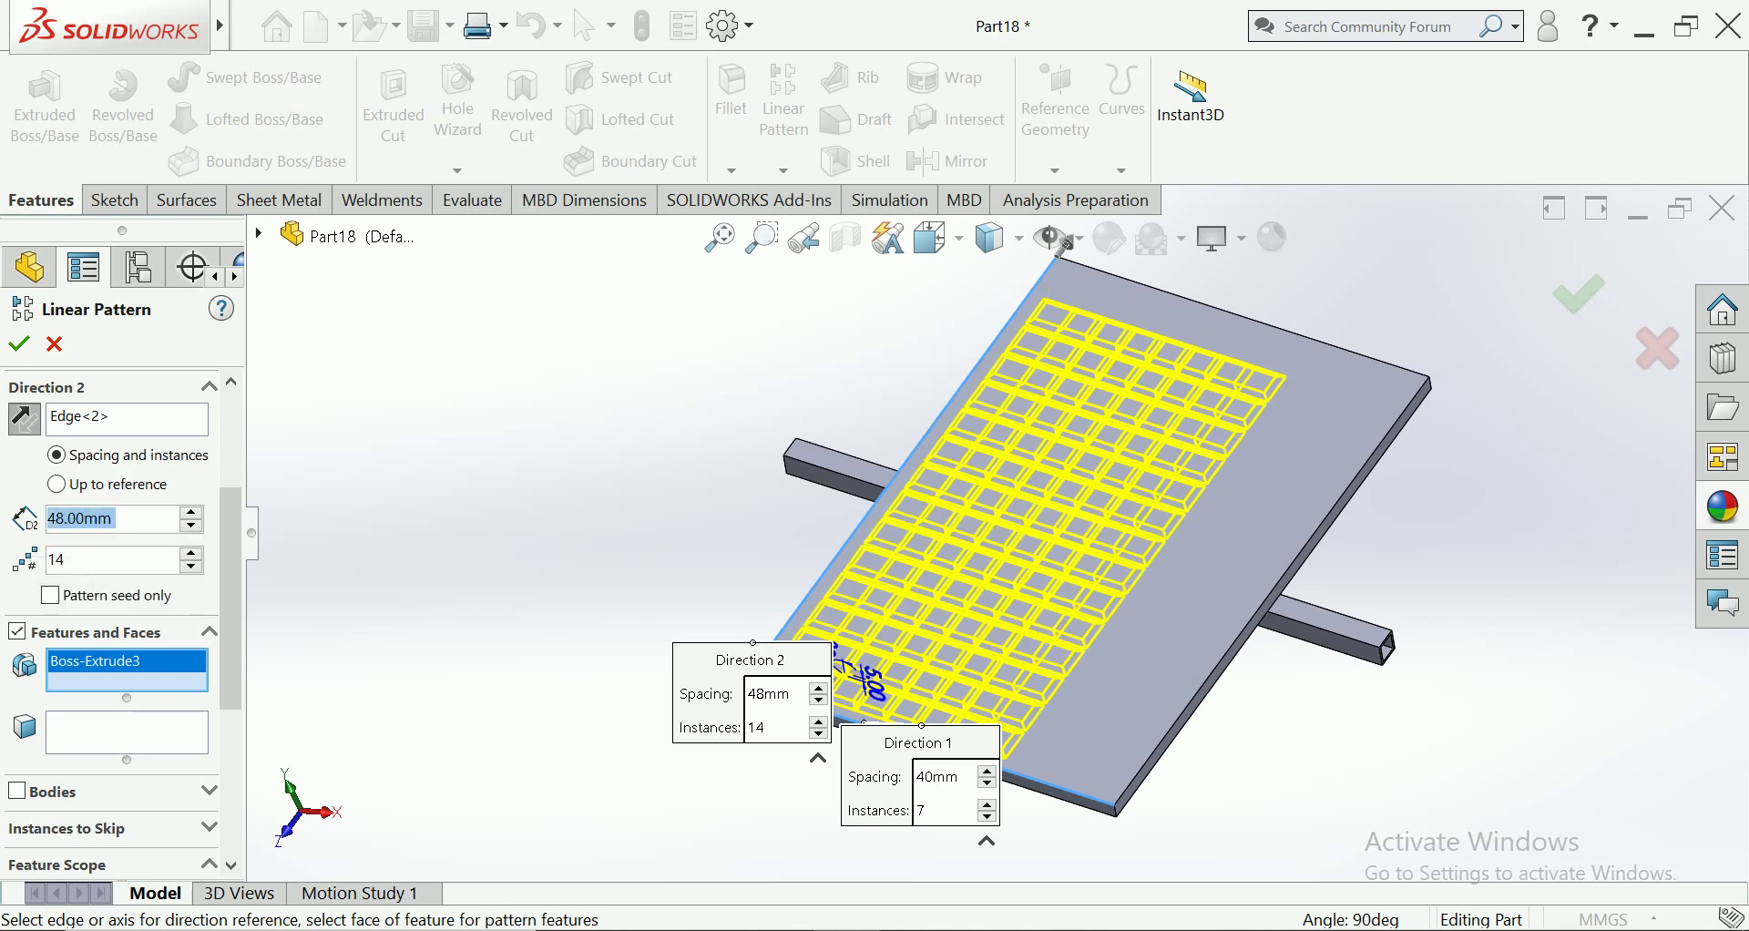
type("52")
key("Return")
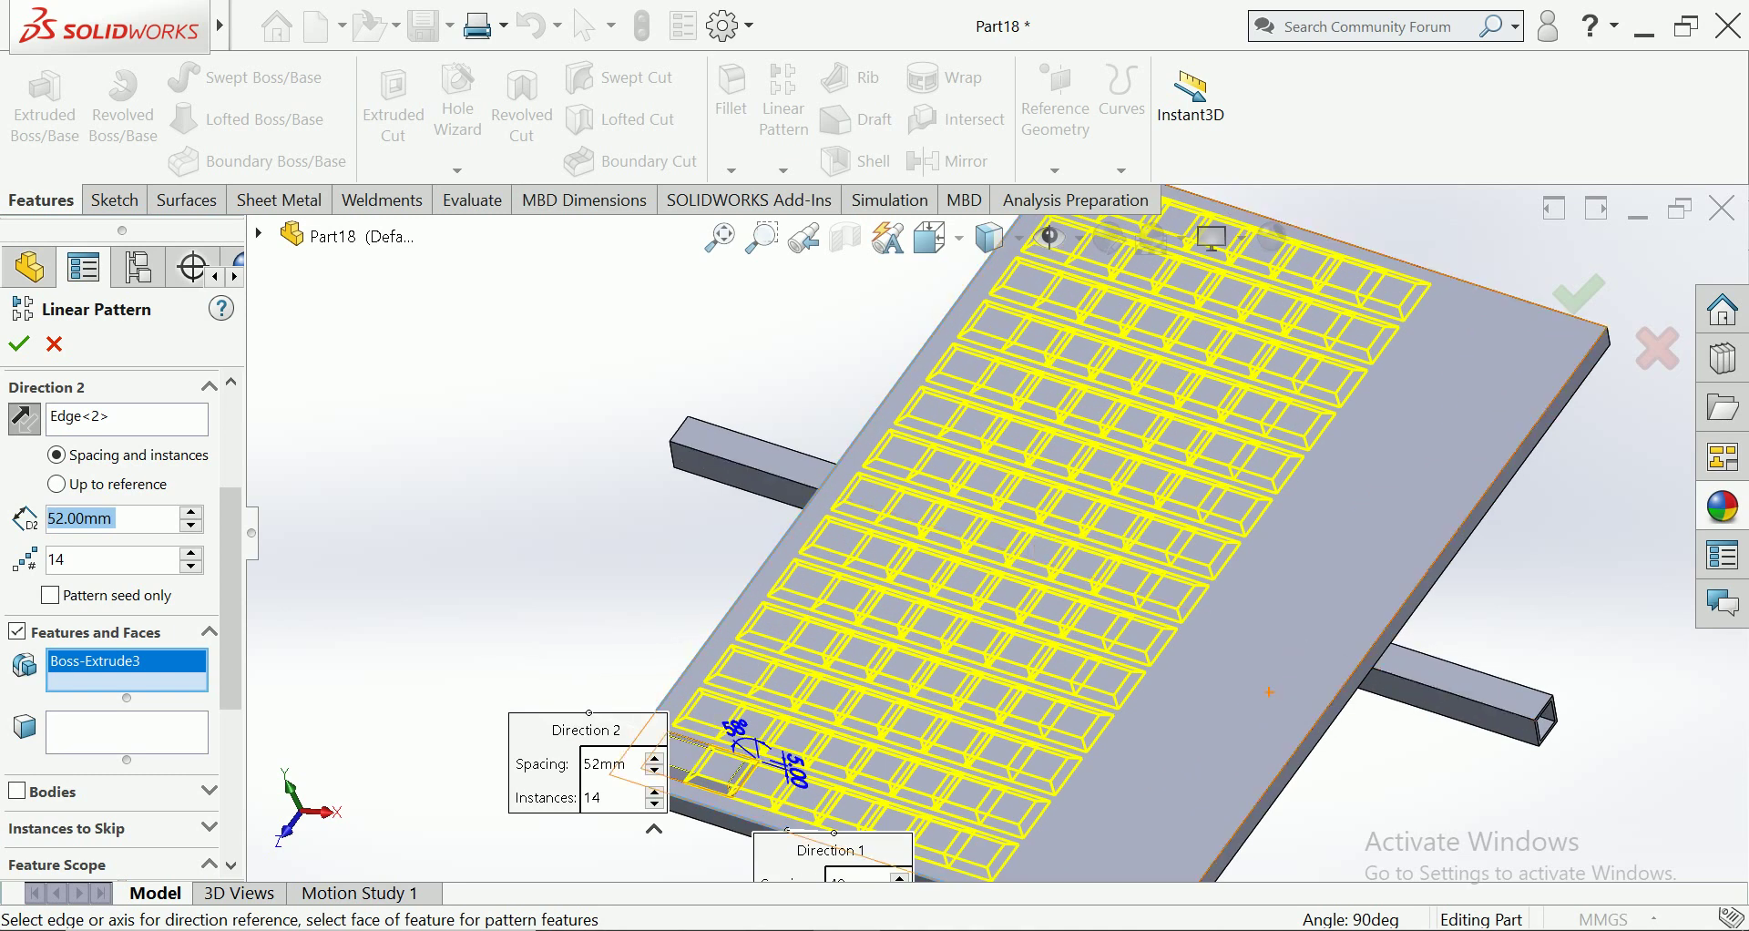
mouse_move(1061, 247)
middle_mouse_down()
mouse_move(1022, 233)
mouse_move(1048, 239)
middle_mouse_up()
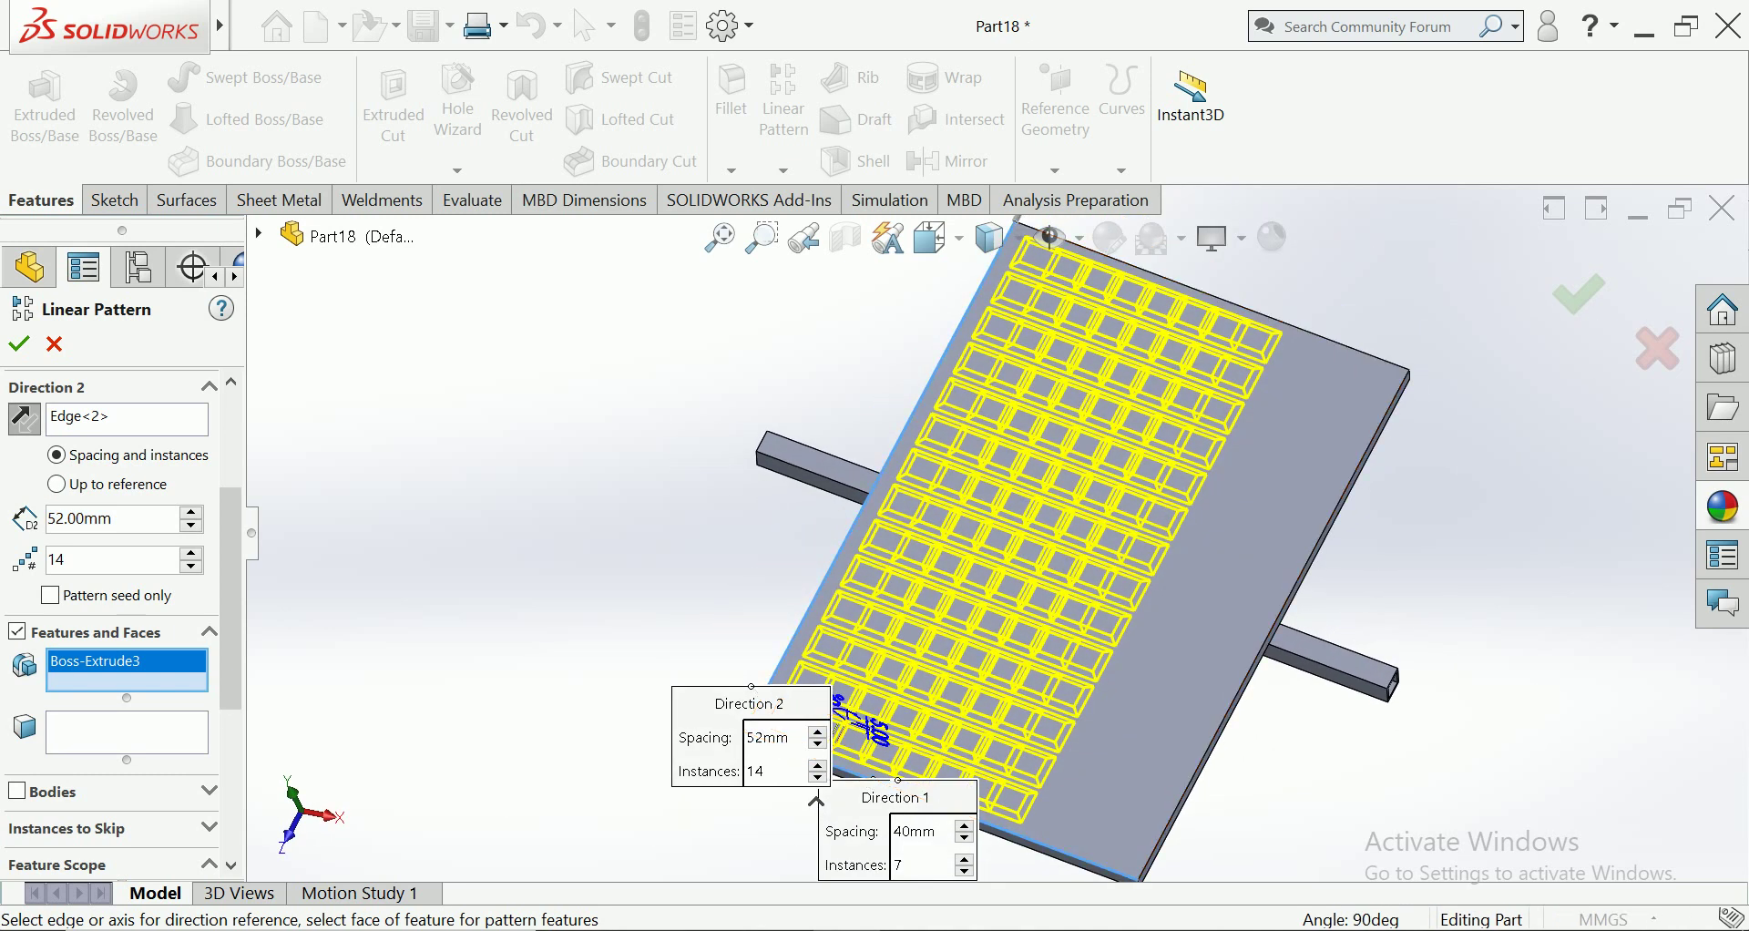
left_click(191, 515)
Increase the Direction 1 spacing, trying values from 60 up to 100 mm
left_click(191, 516)
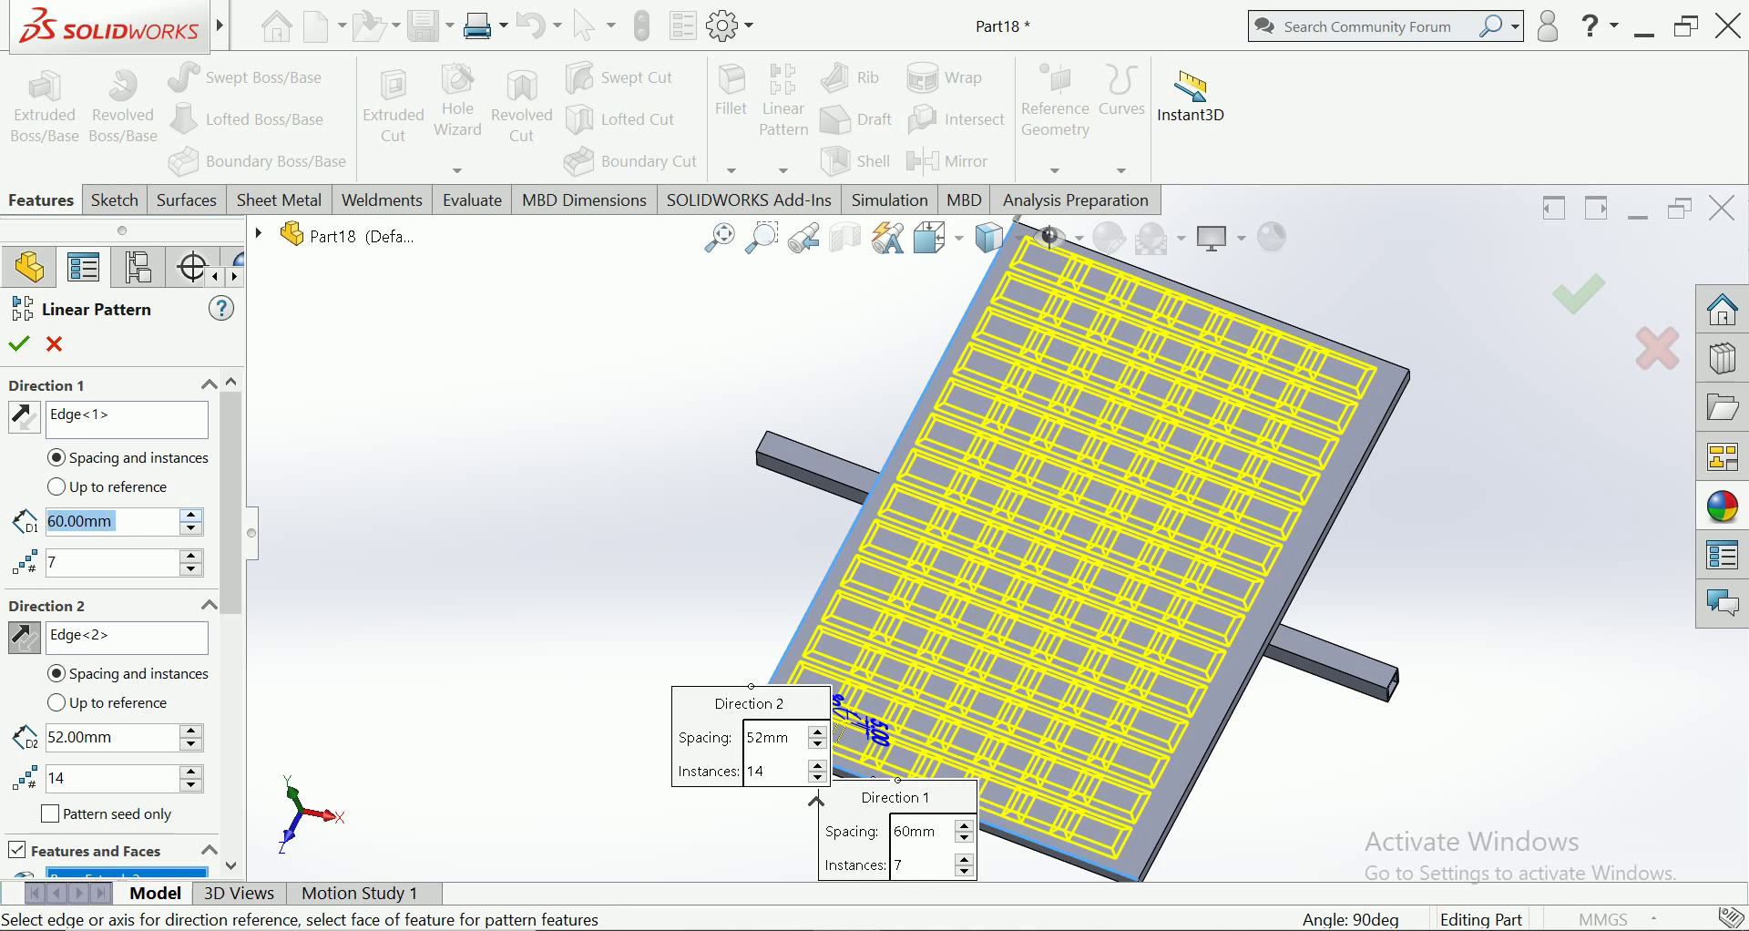
left_click(191, 515)
left_click(191, 516)
left_click(191, 516)
left_click(191, 516)
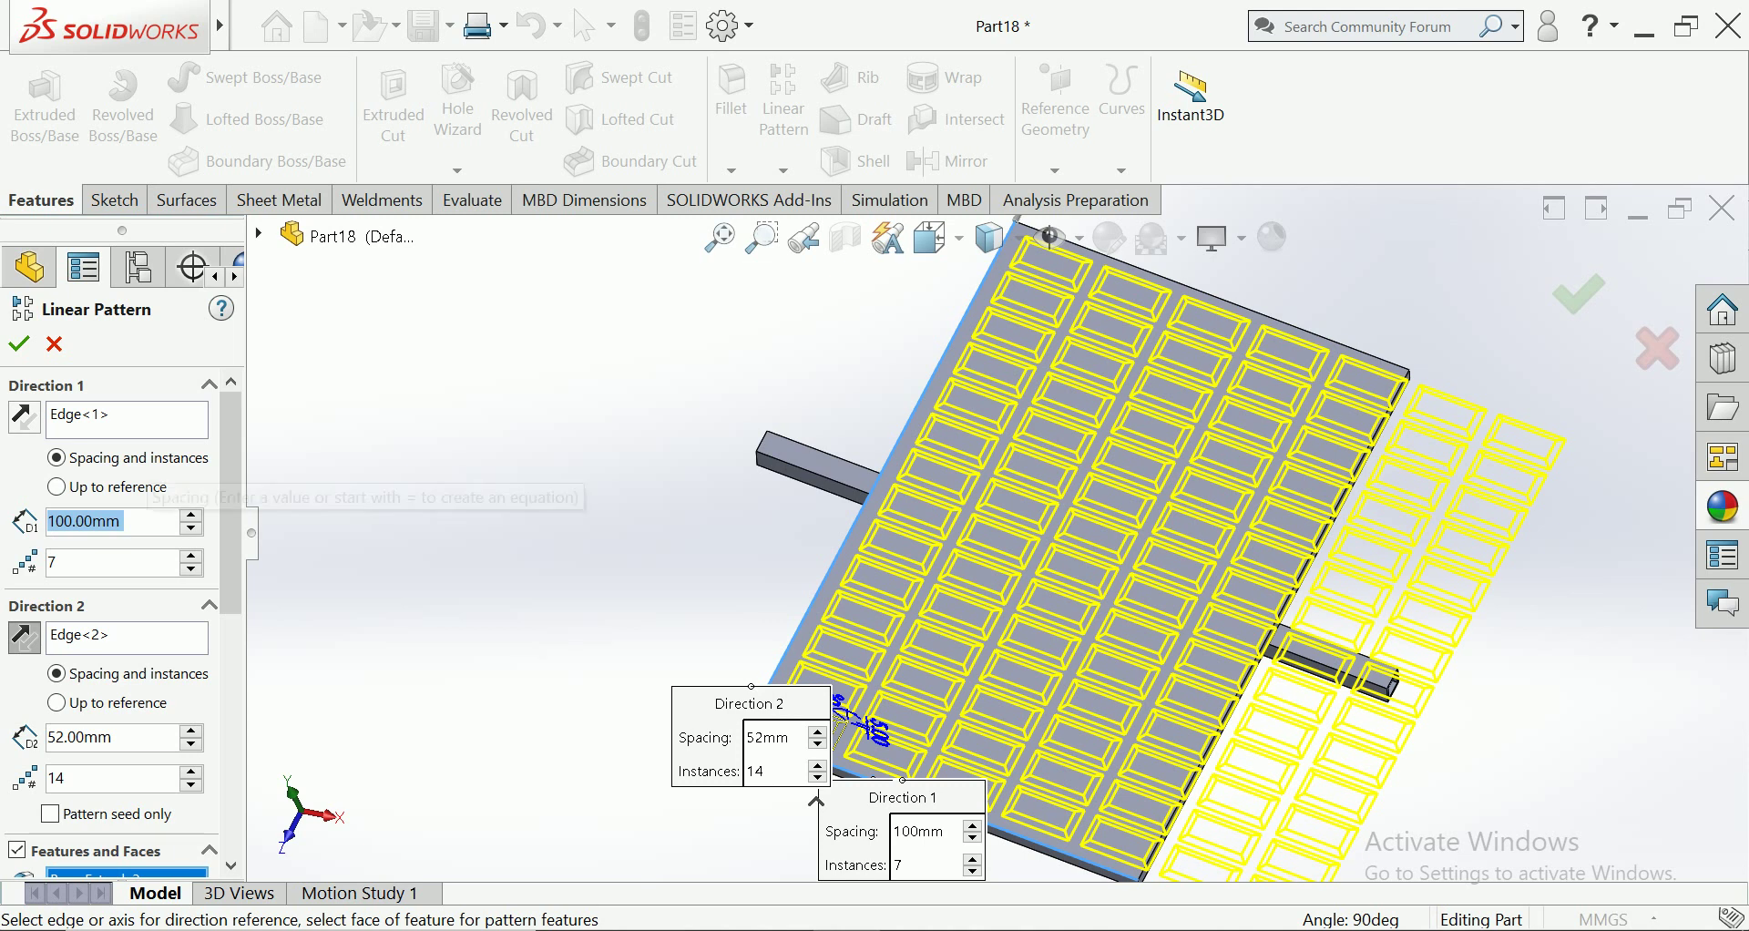
type("80")
key("Return")
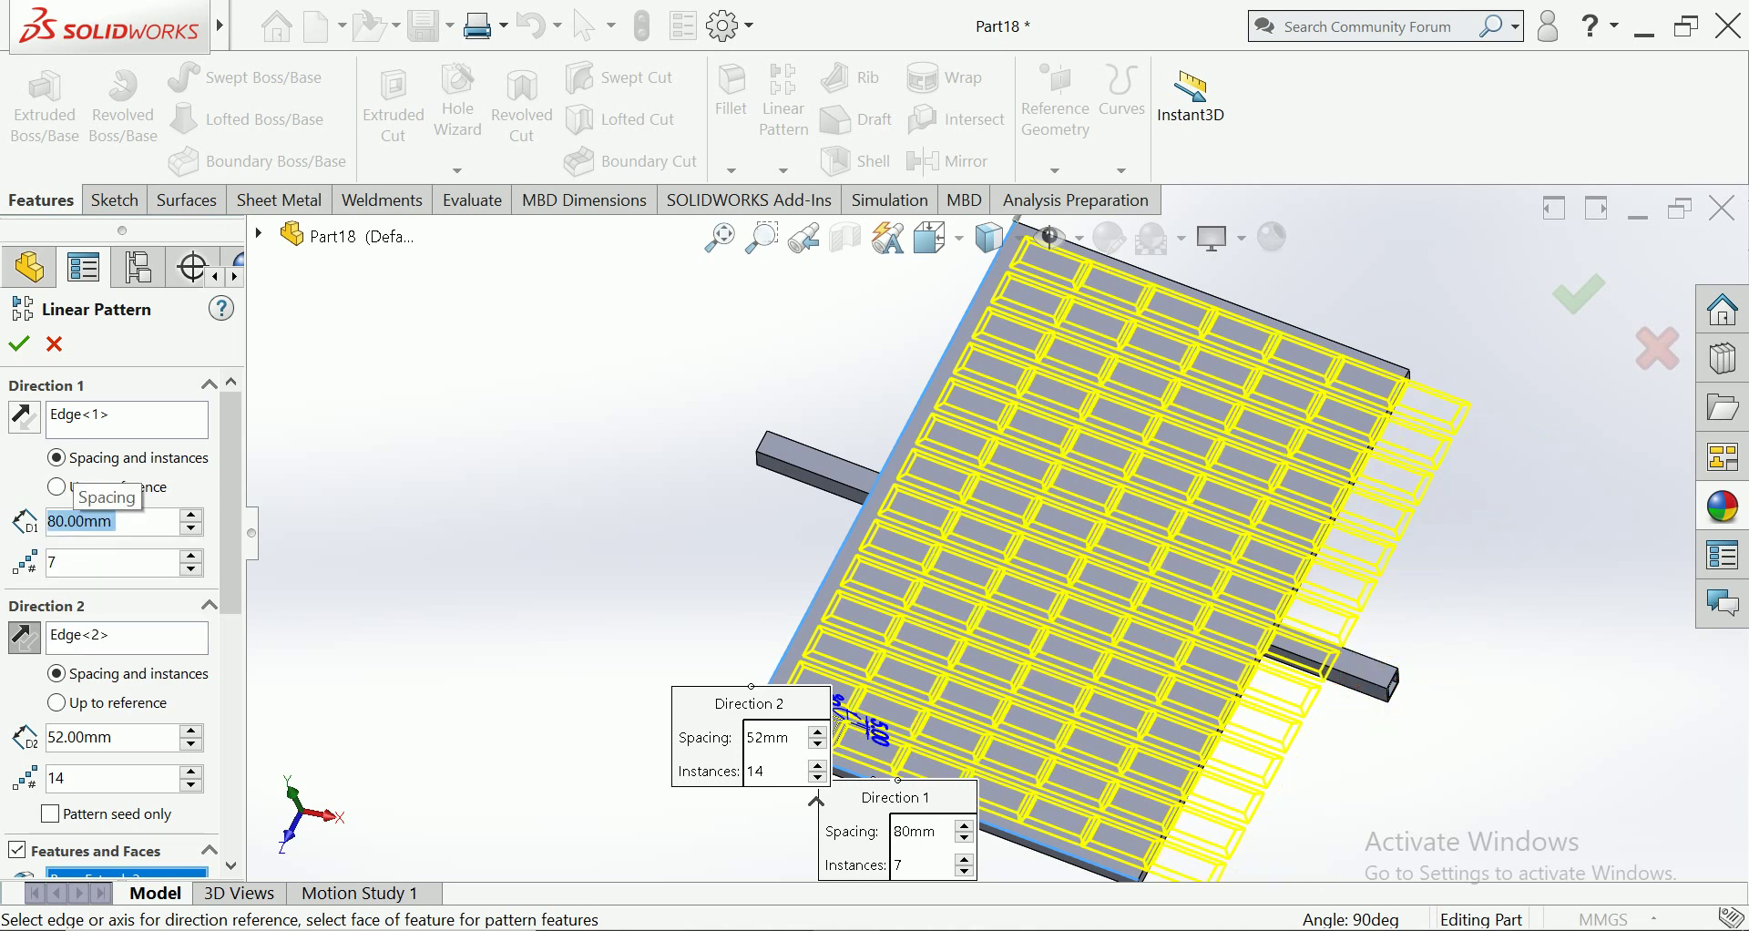
type("100")
key("Return")
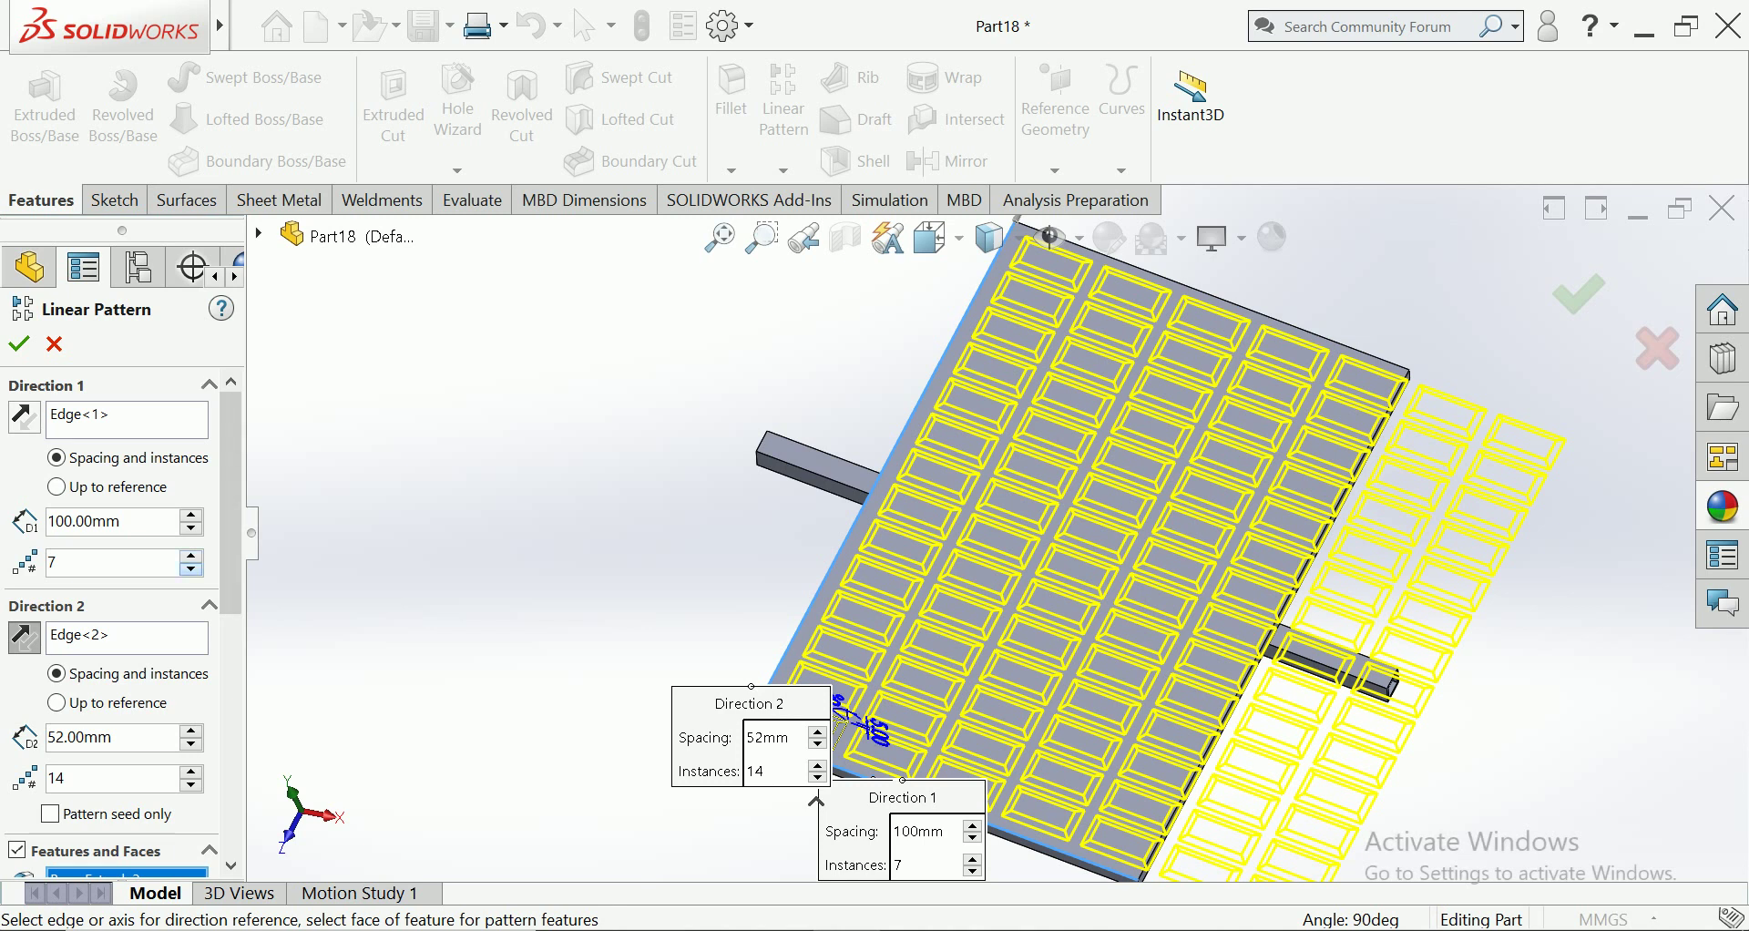
Set Direction 1 to 5 bosses per row at 95 mm spacing and accept LPattern1
left_click(191, 567)
left_click(190, 567)
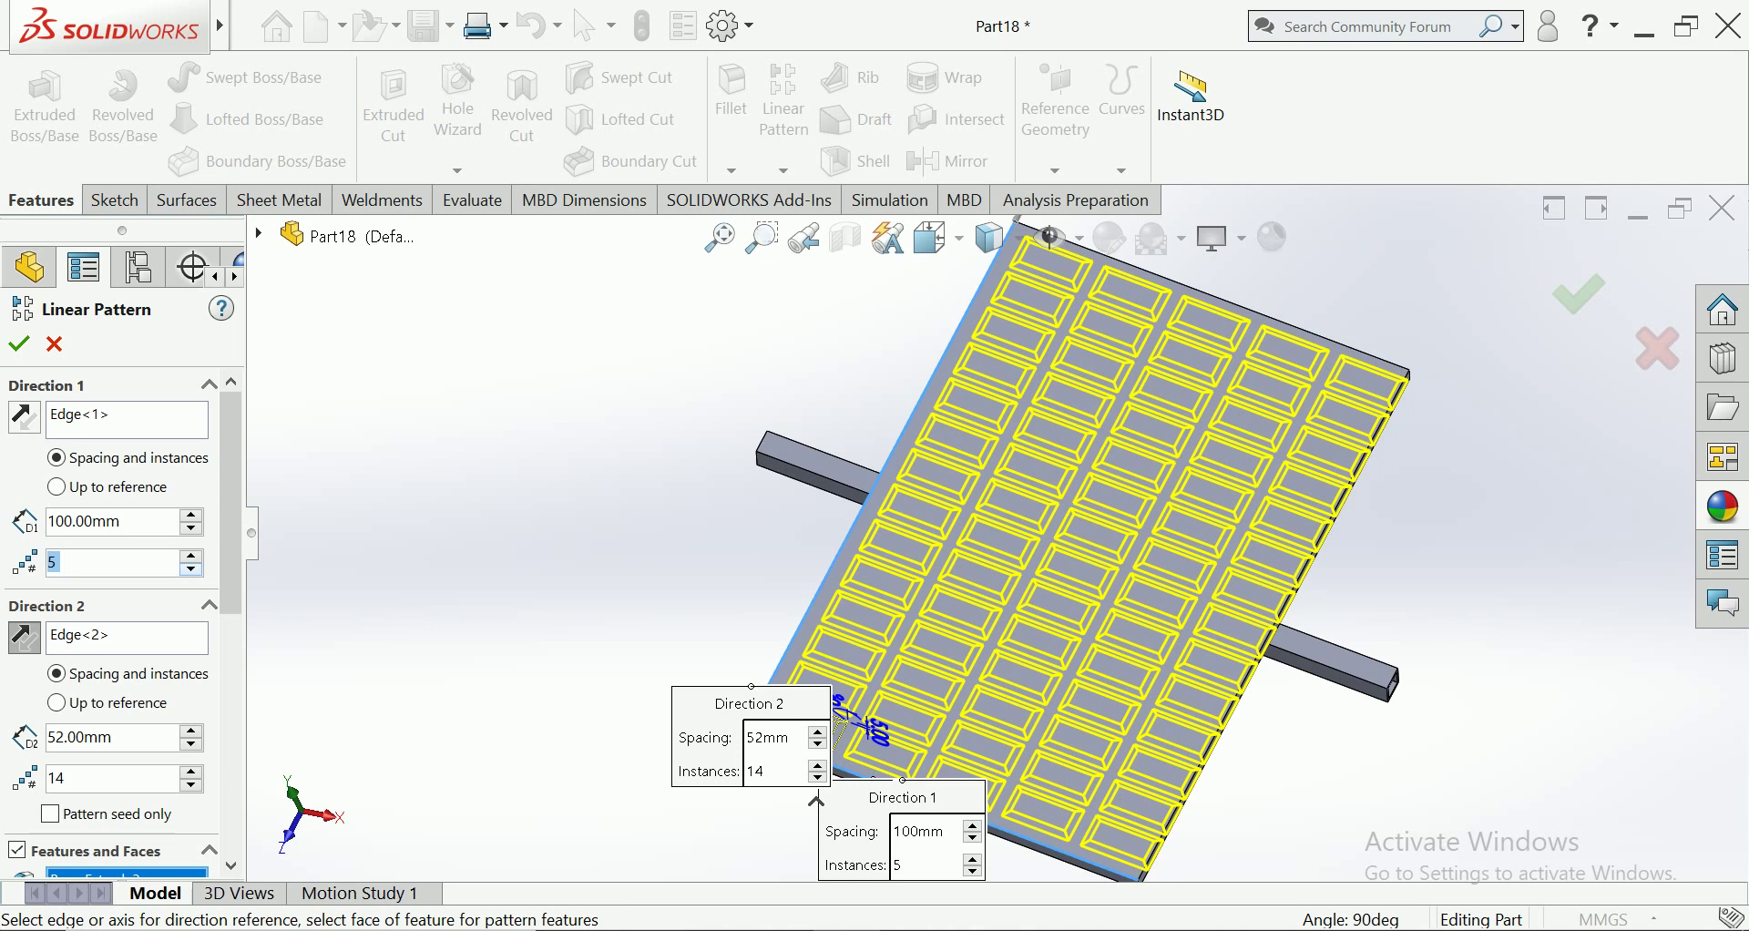
key("shift+Tab")
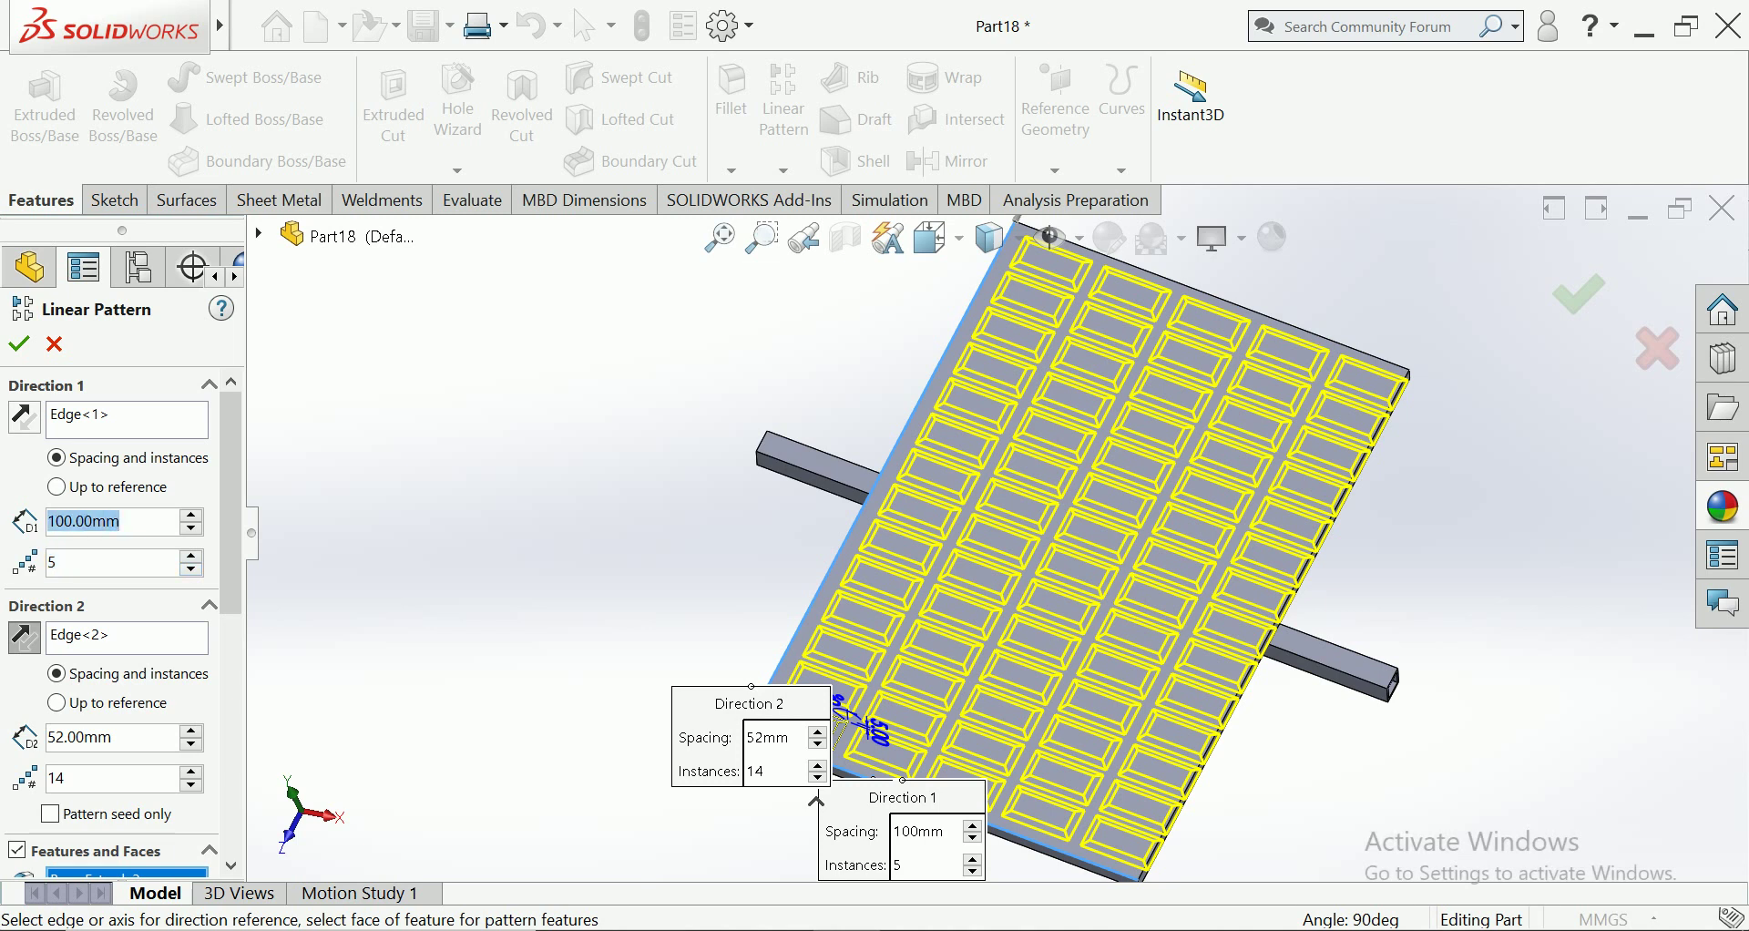
type("9")
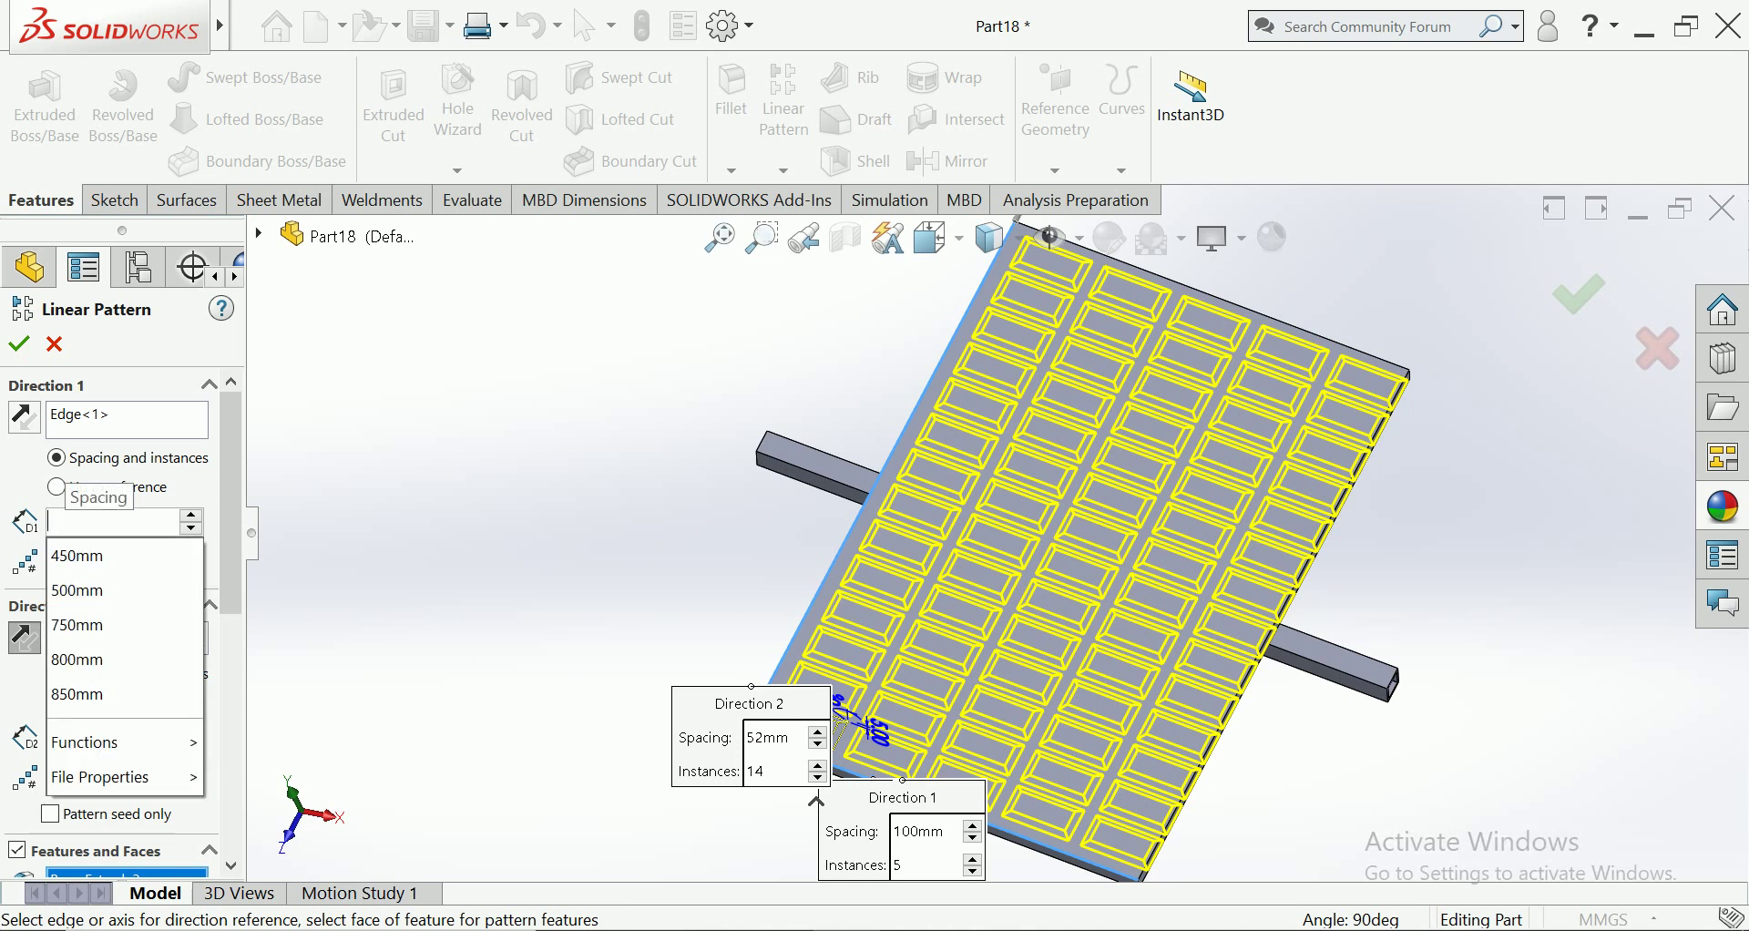
type("5")
key("Return")
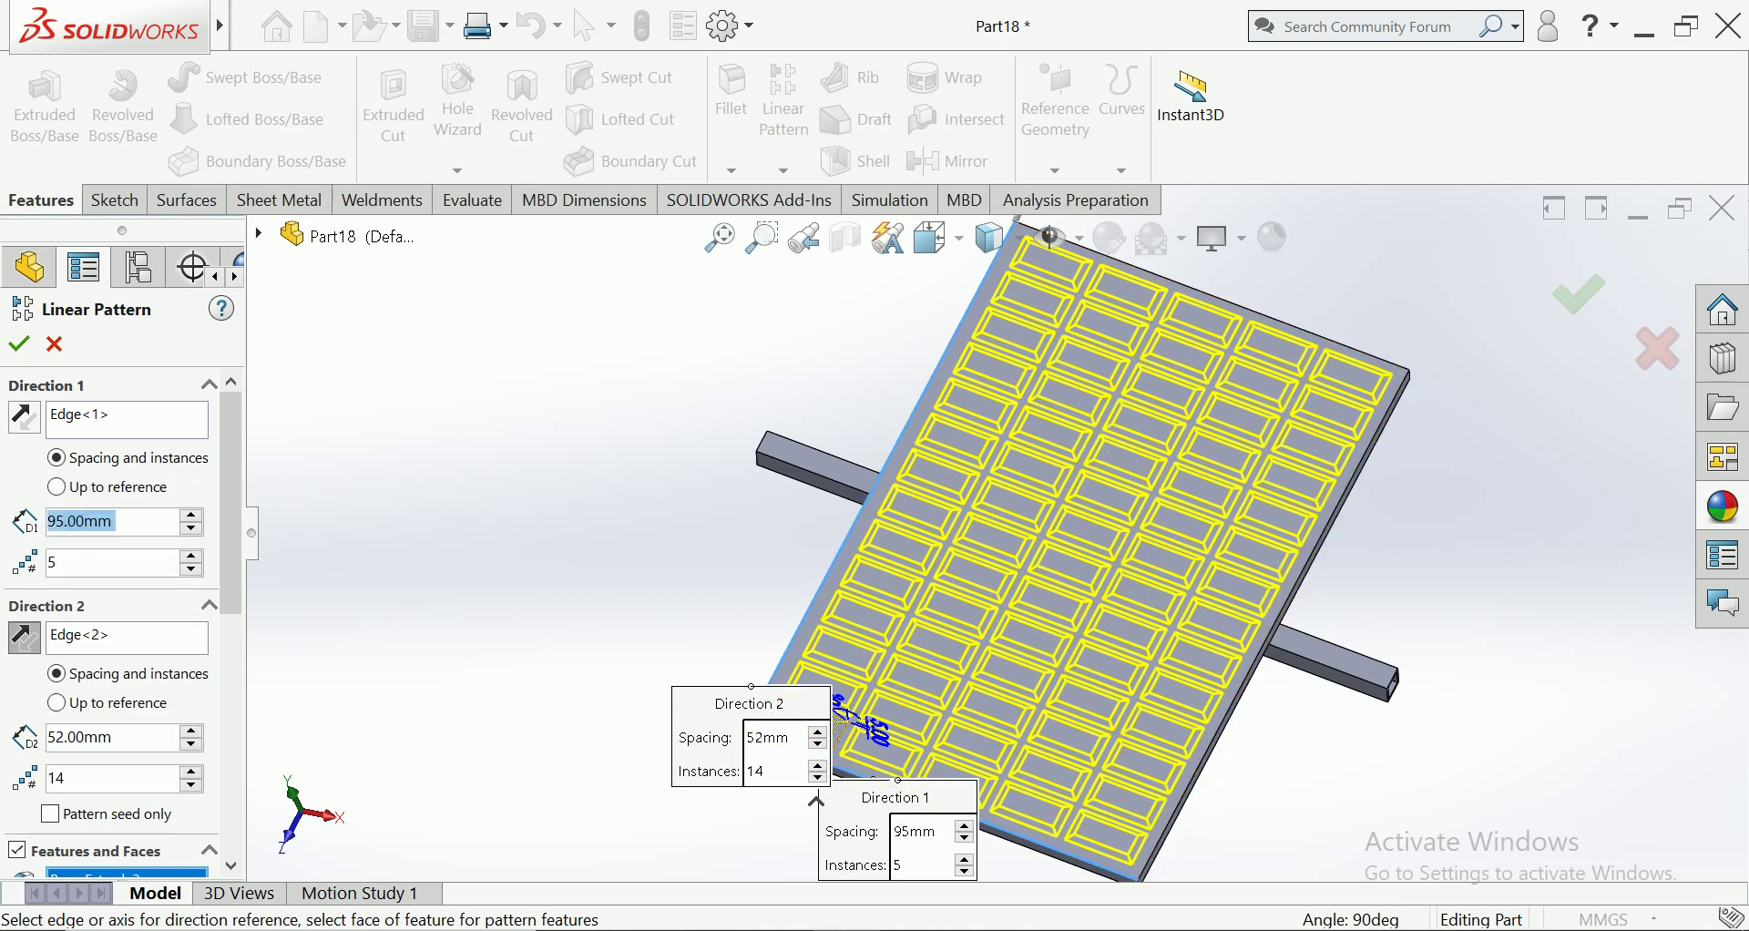
left_click(19, 343)
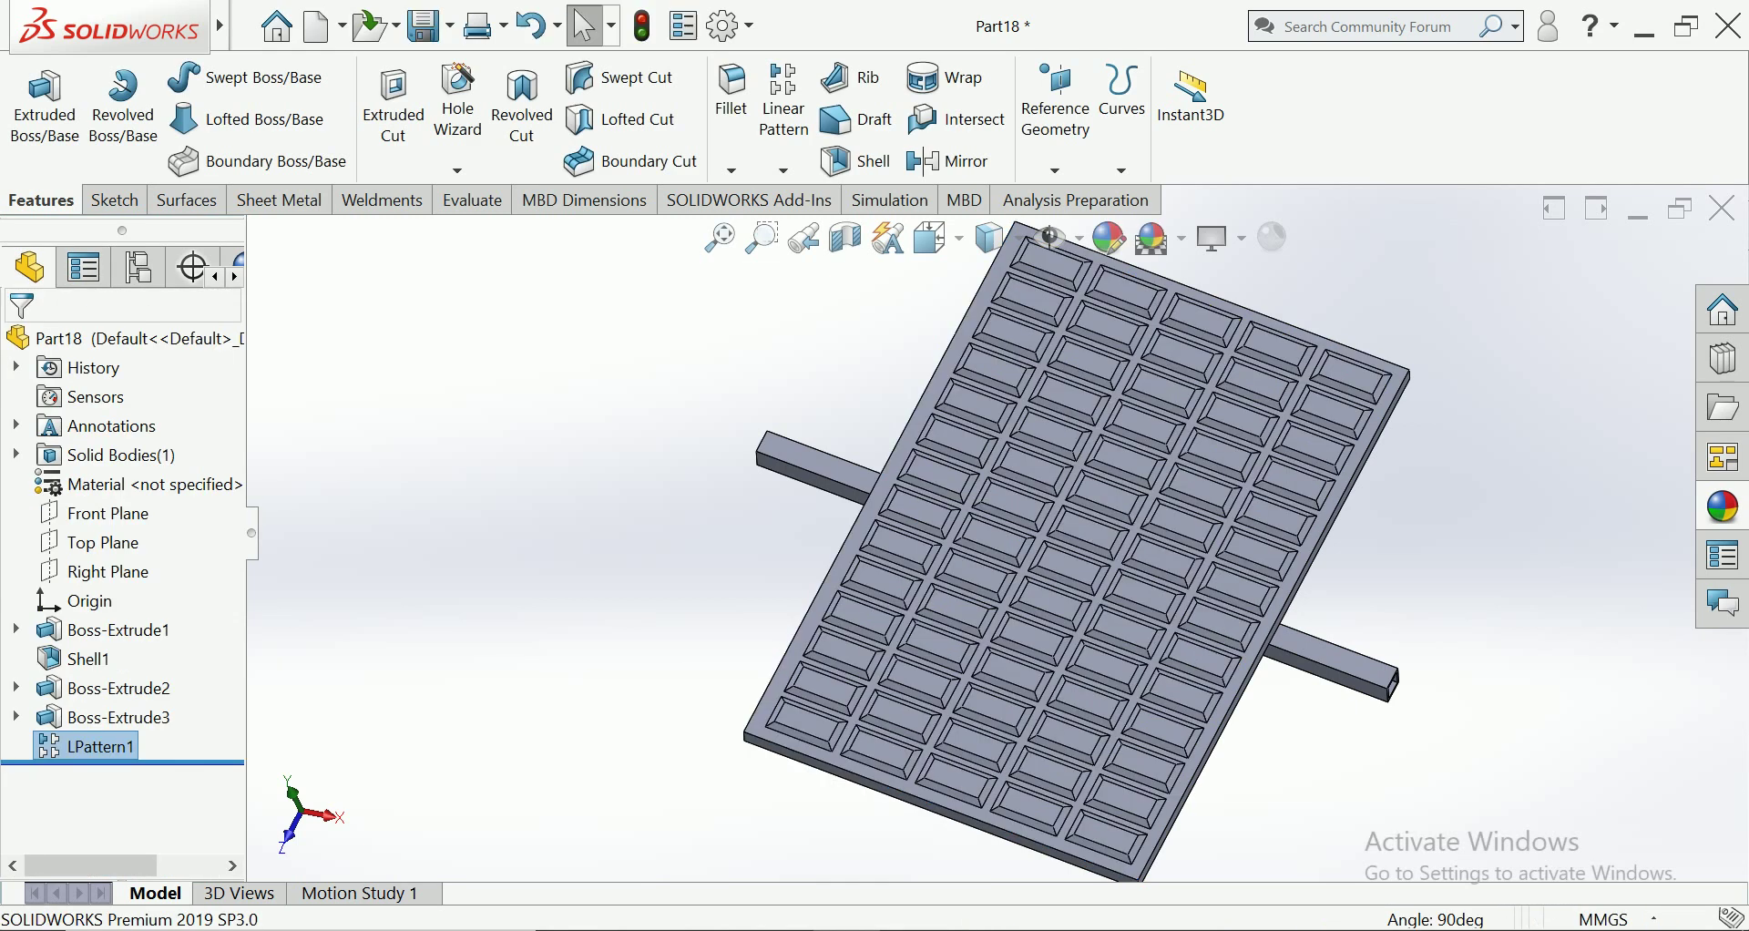
key("ctrl+7")
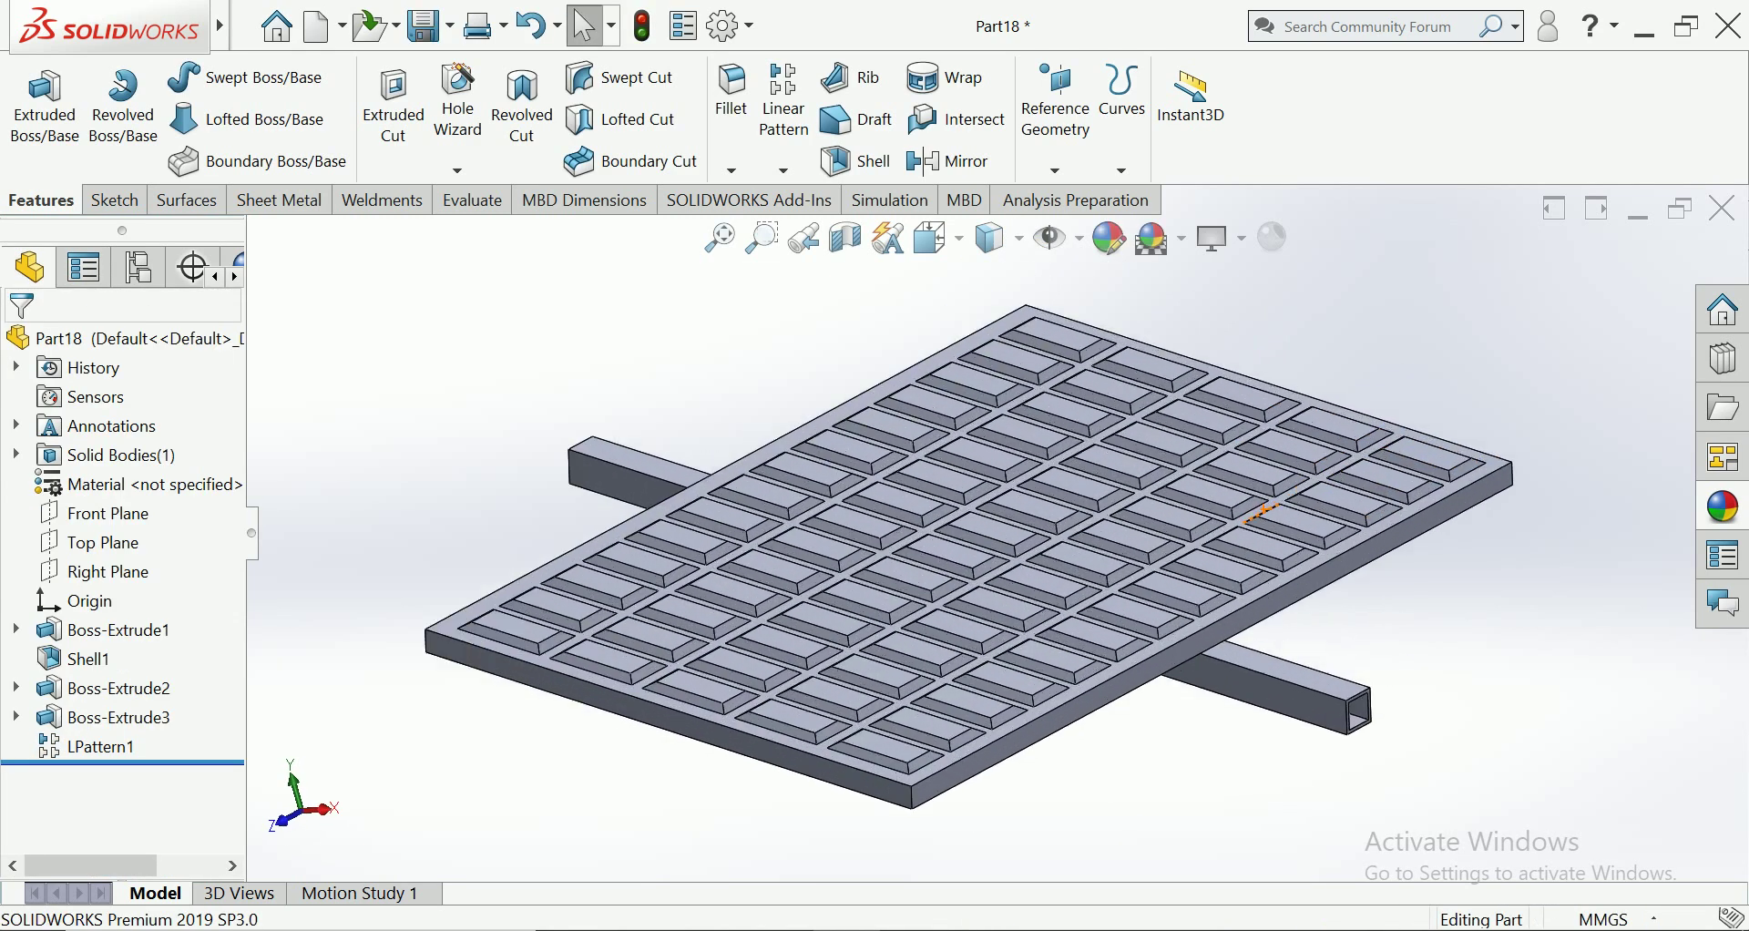
scroll(873, 459, "up", 3)
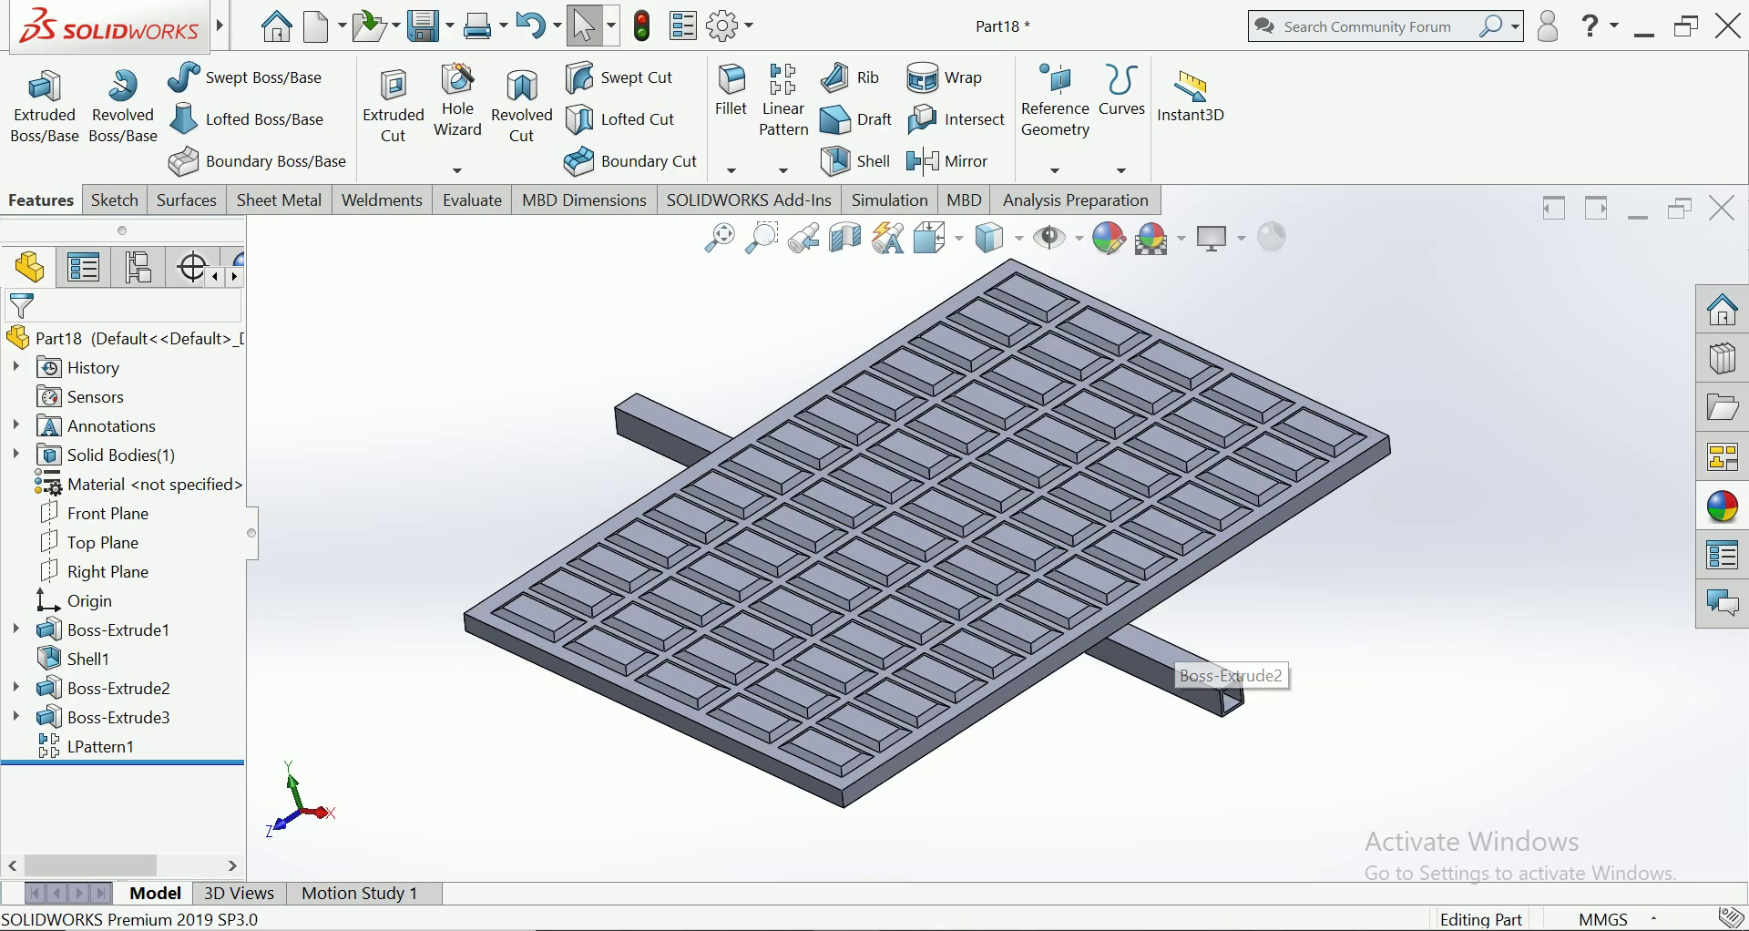
key("Right")
key("Right")
key("Right")
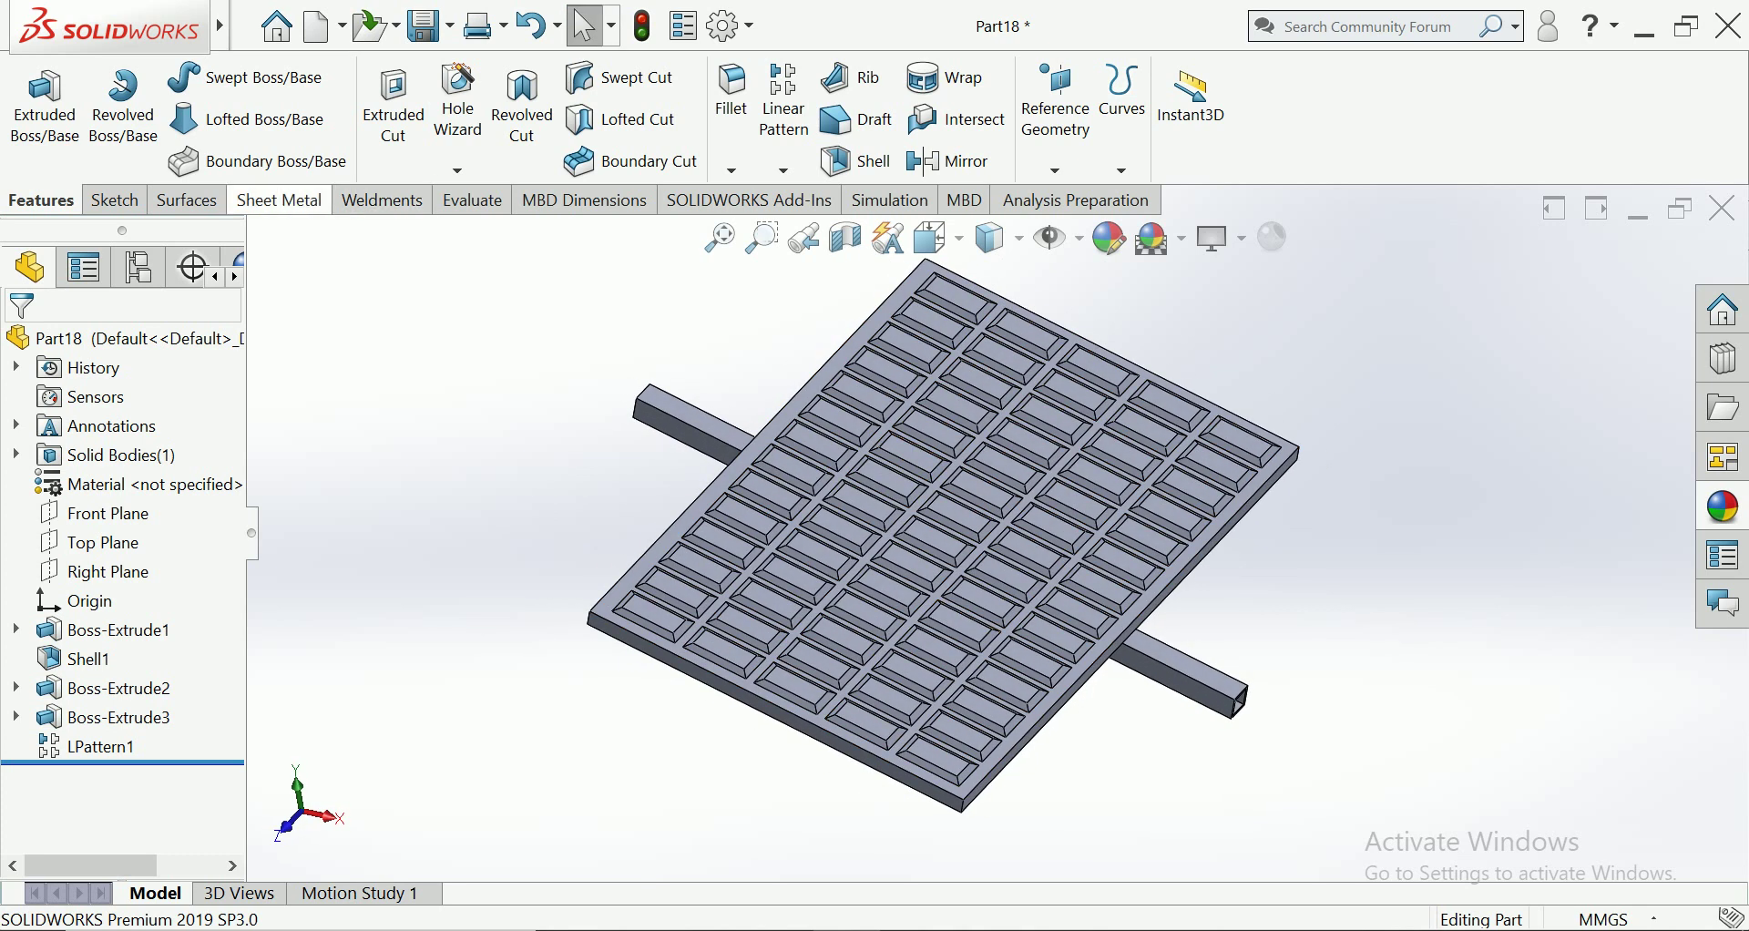
left_click(279, 199)
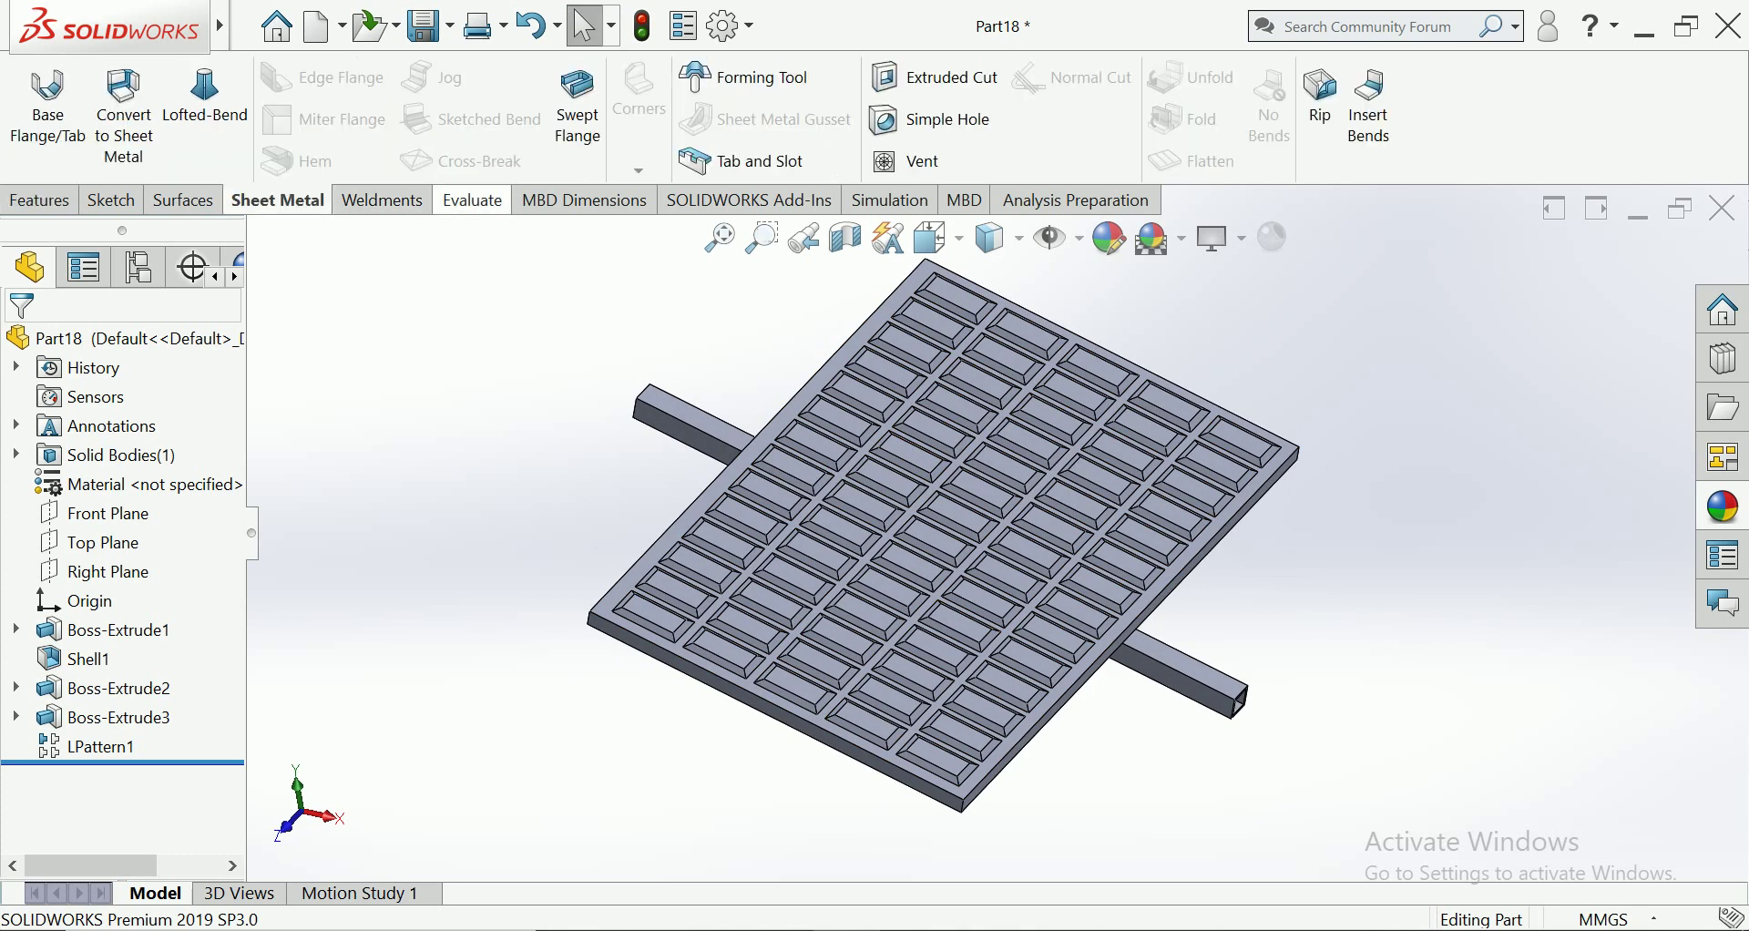
left_click(472, 200)
left_click(192, 100)
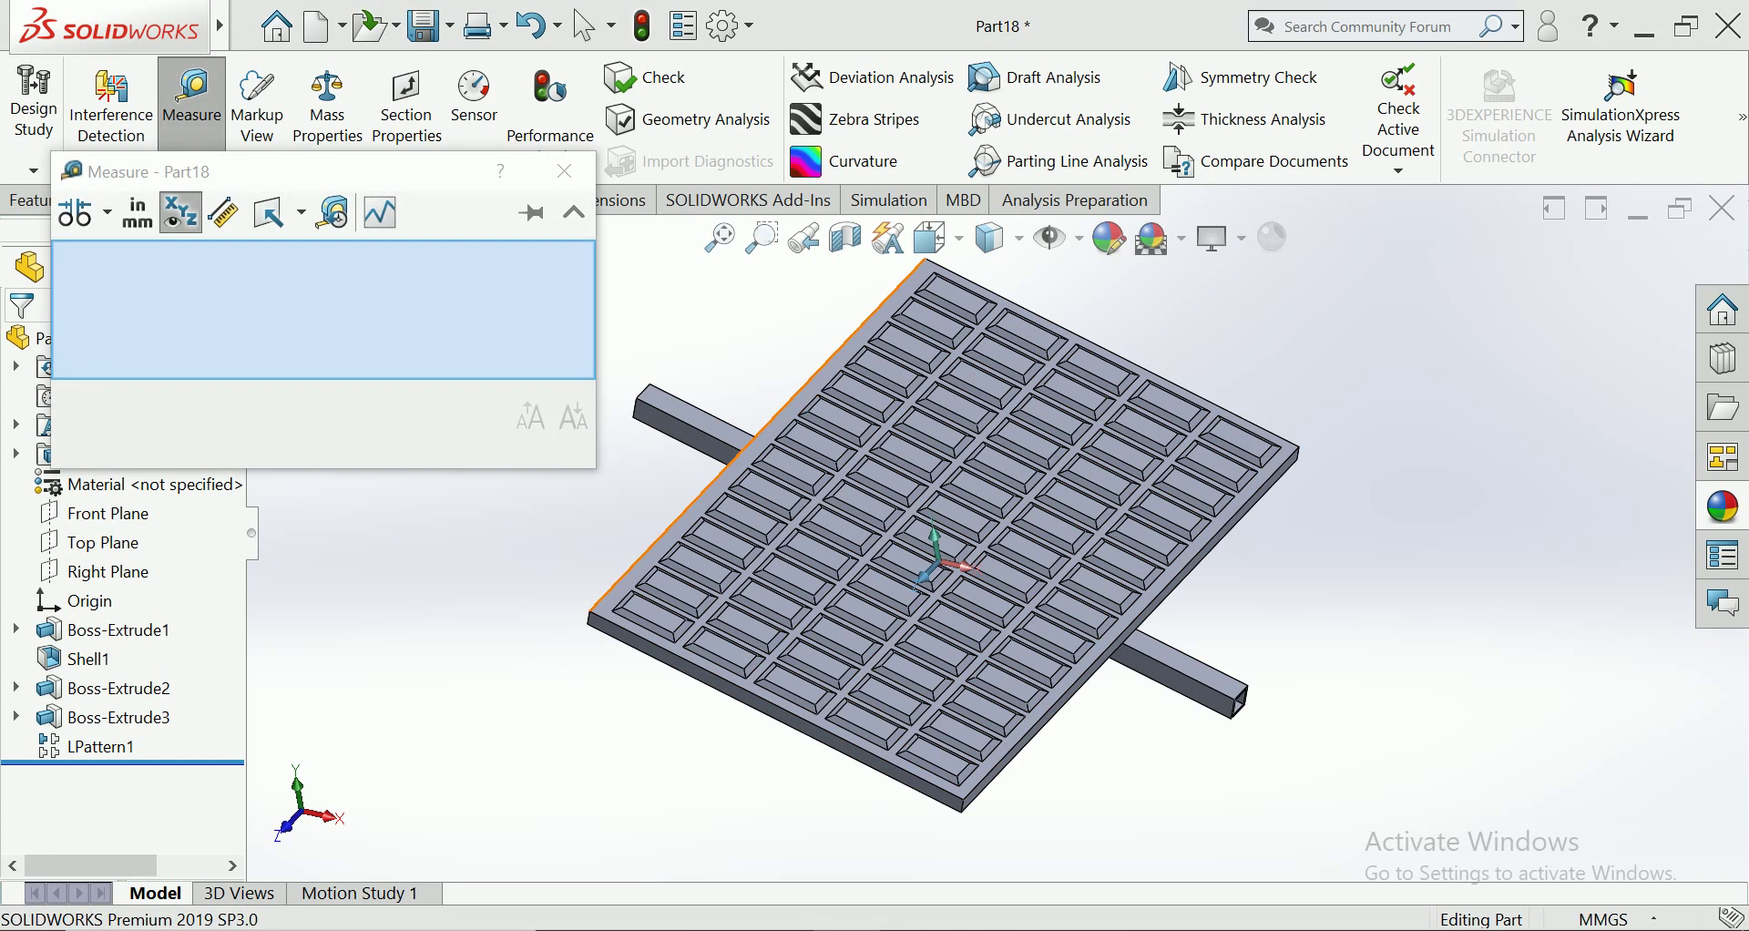
left_click(791, 397)
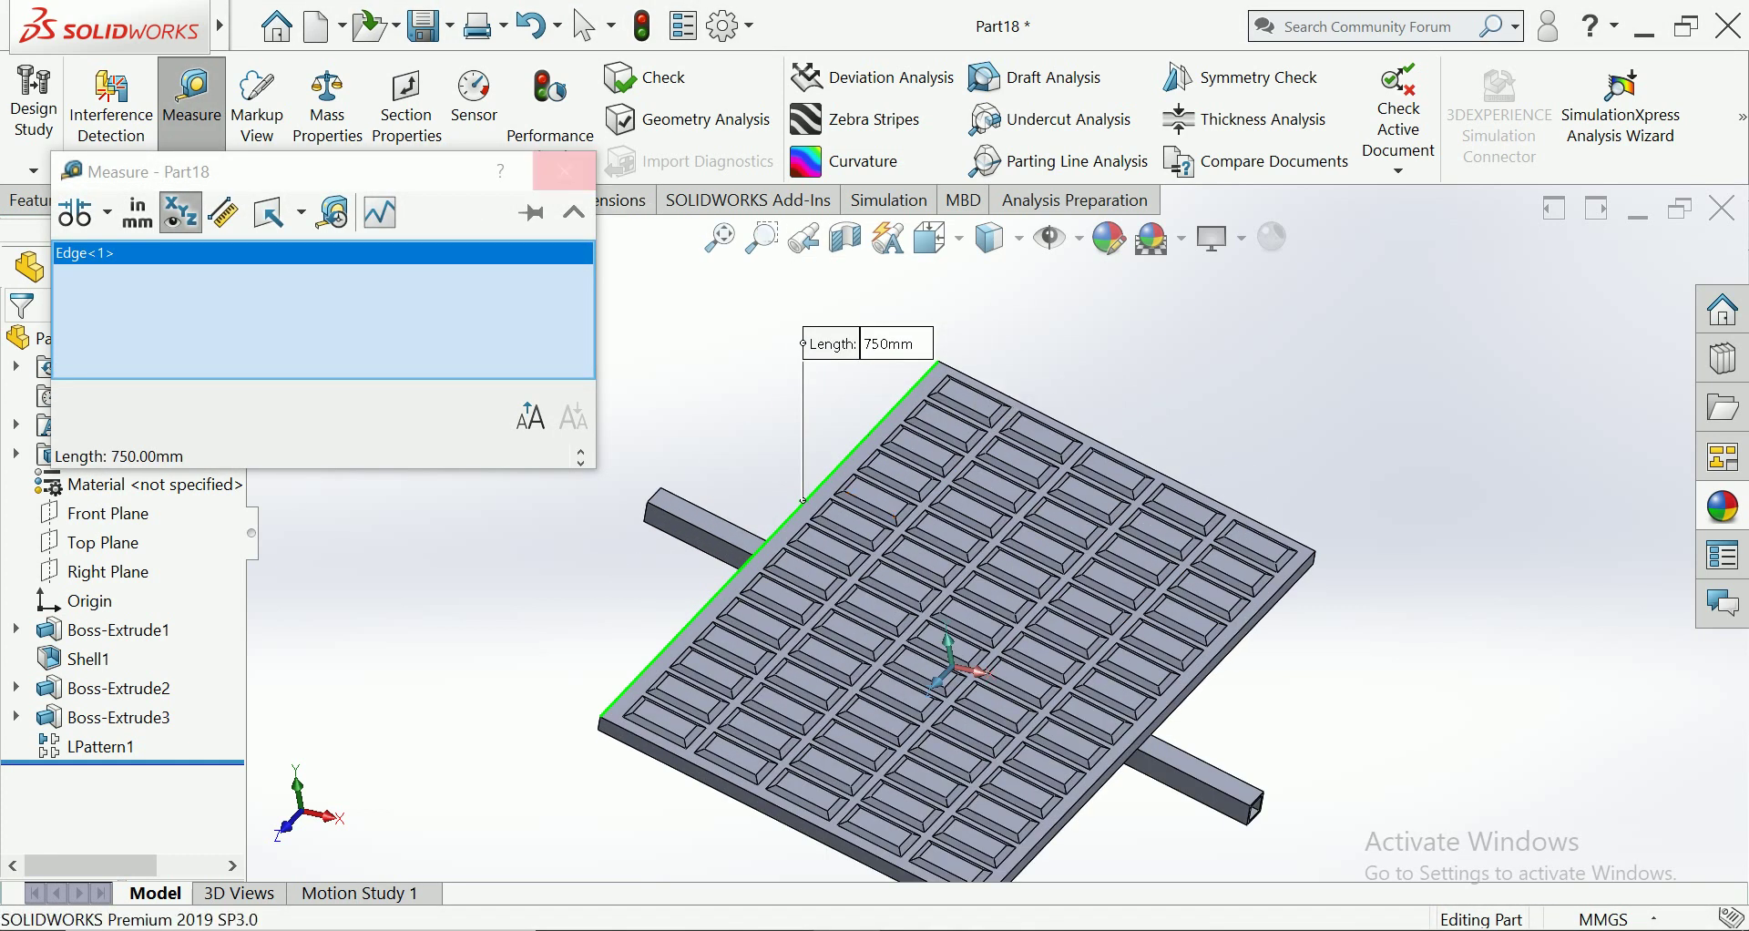
left_click(565, 171)
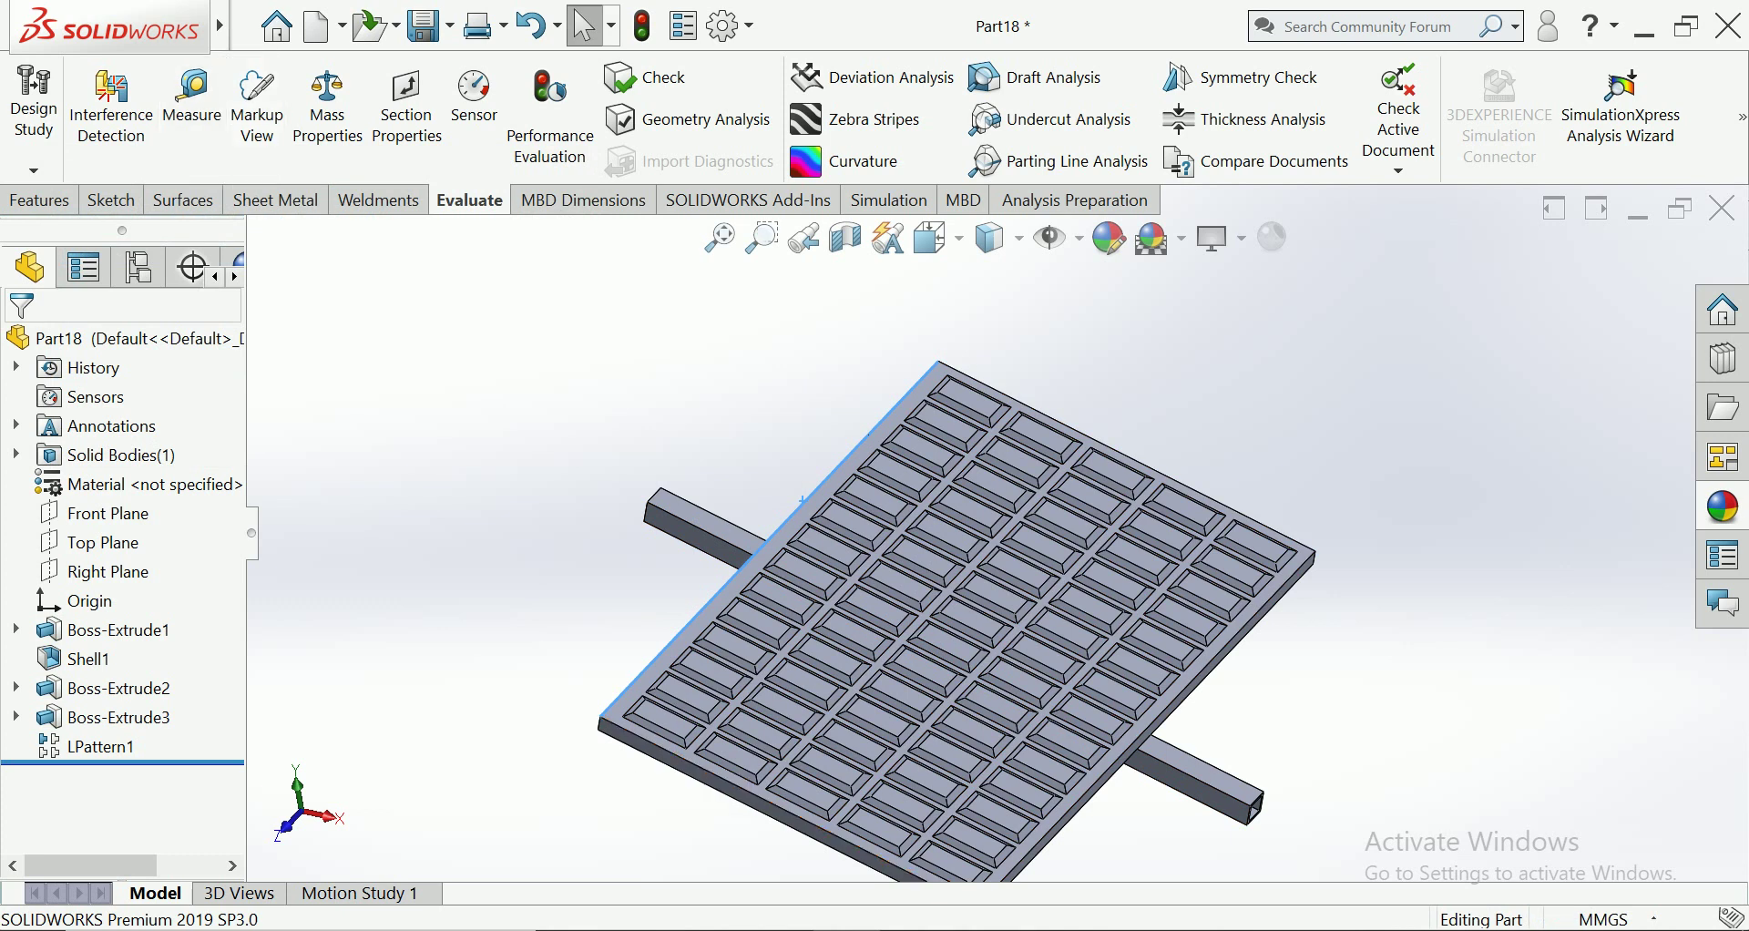
left_click(191, 96)
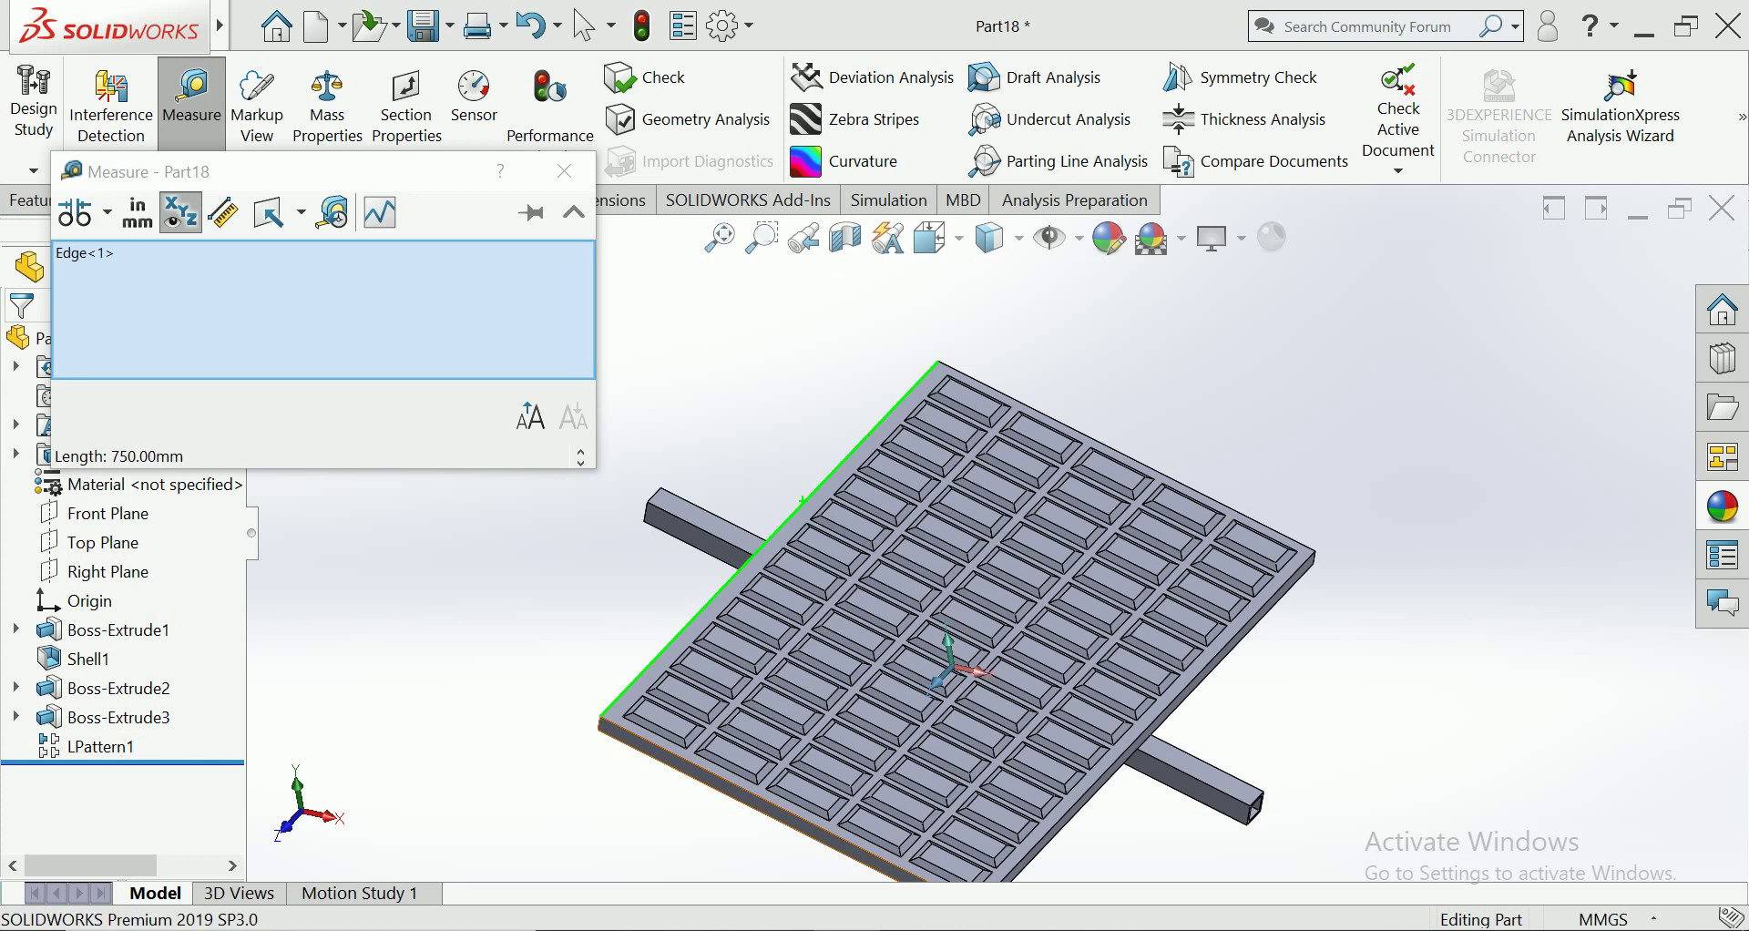
left_click(628, 729)
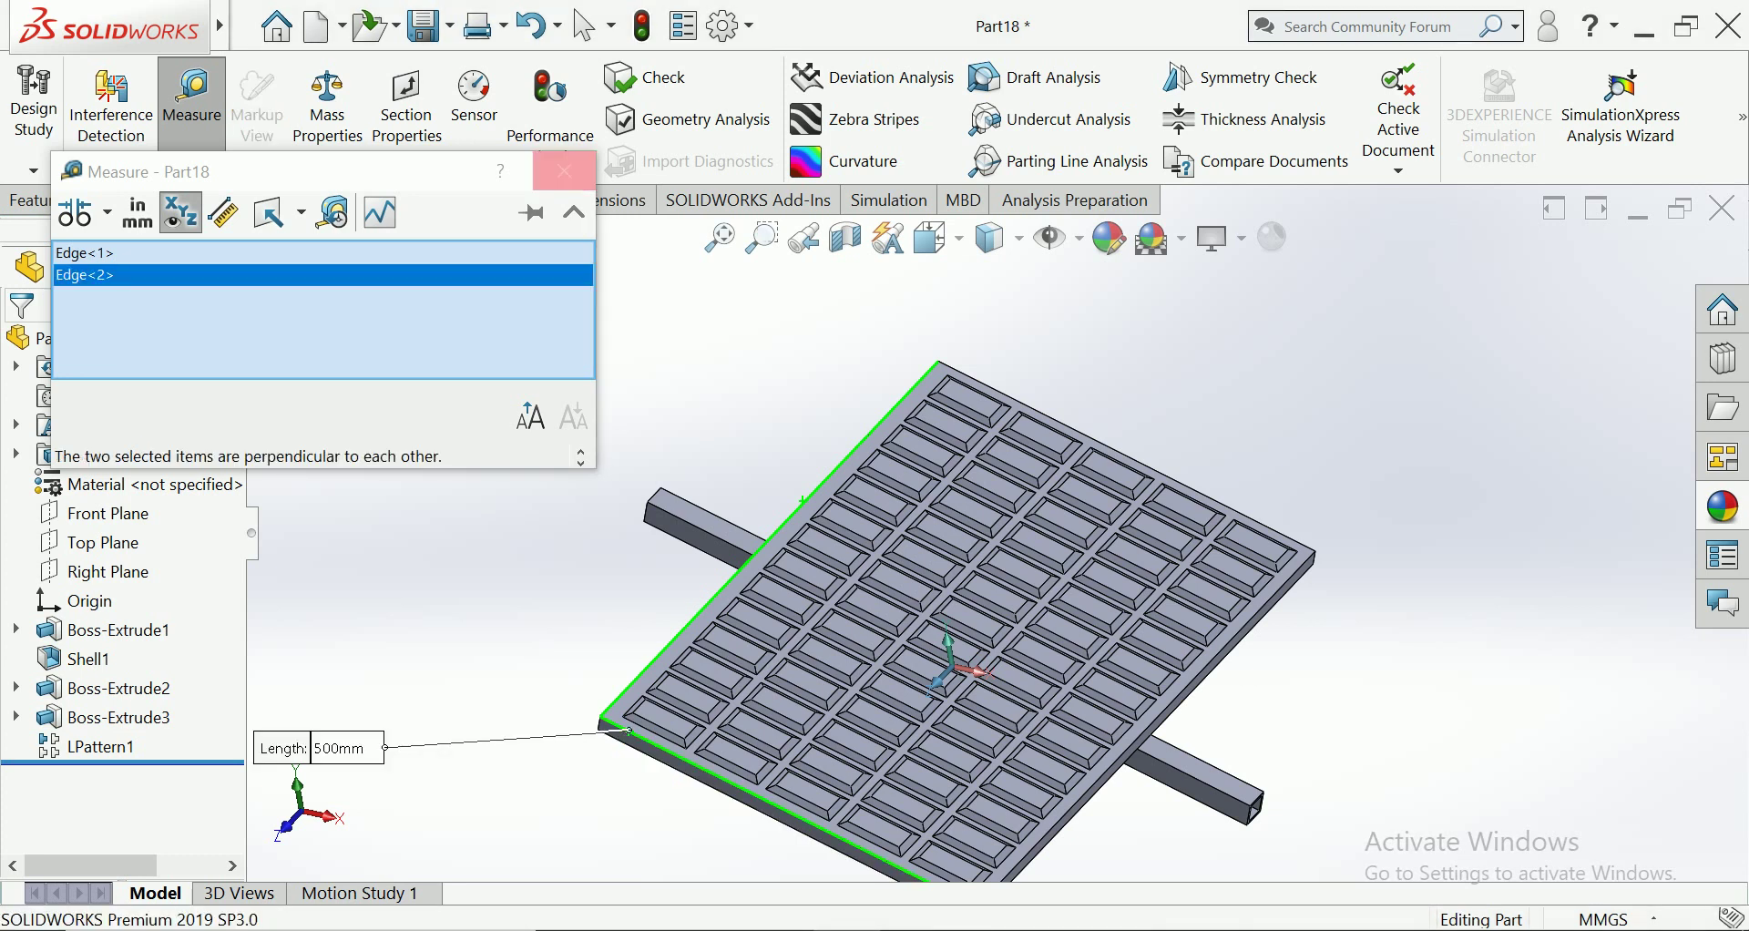
left_click(587, 26)
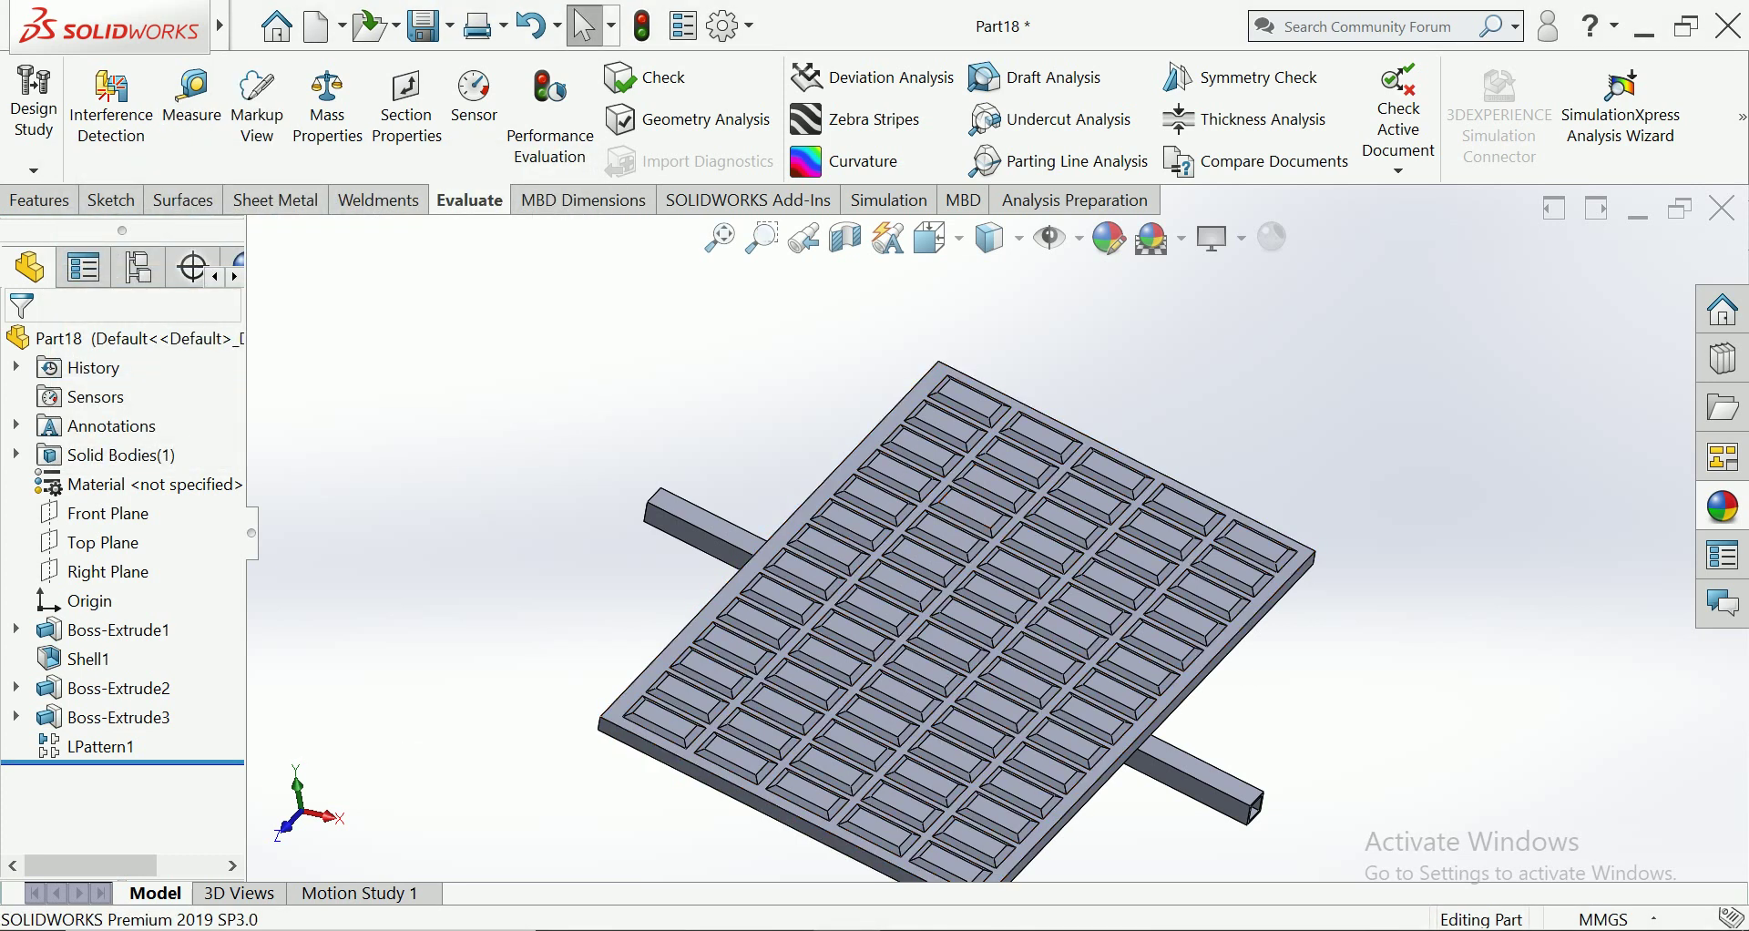
Apply the sponge appearance to the plate's frame, then tilt the model to a flatter view
scroll(1130, 574, "down", 3)
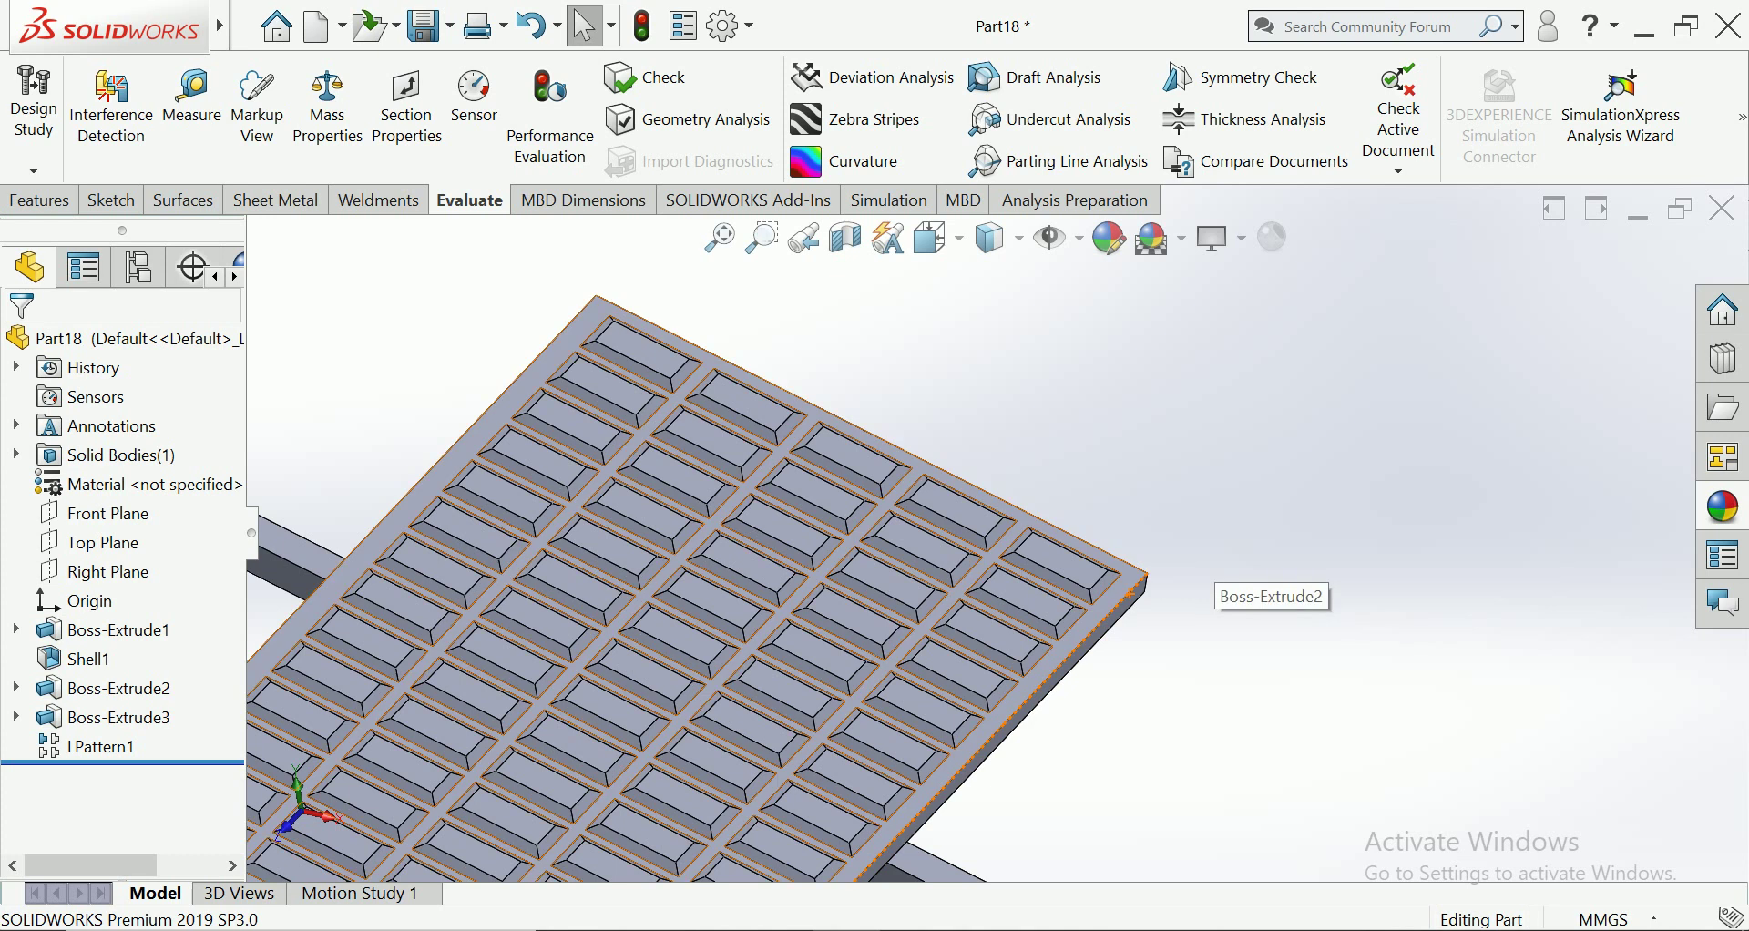
left_click(1128, 578)
left_click(1723, 507)
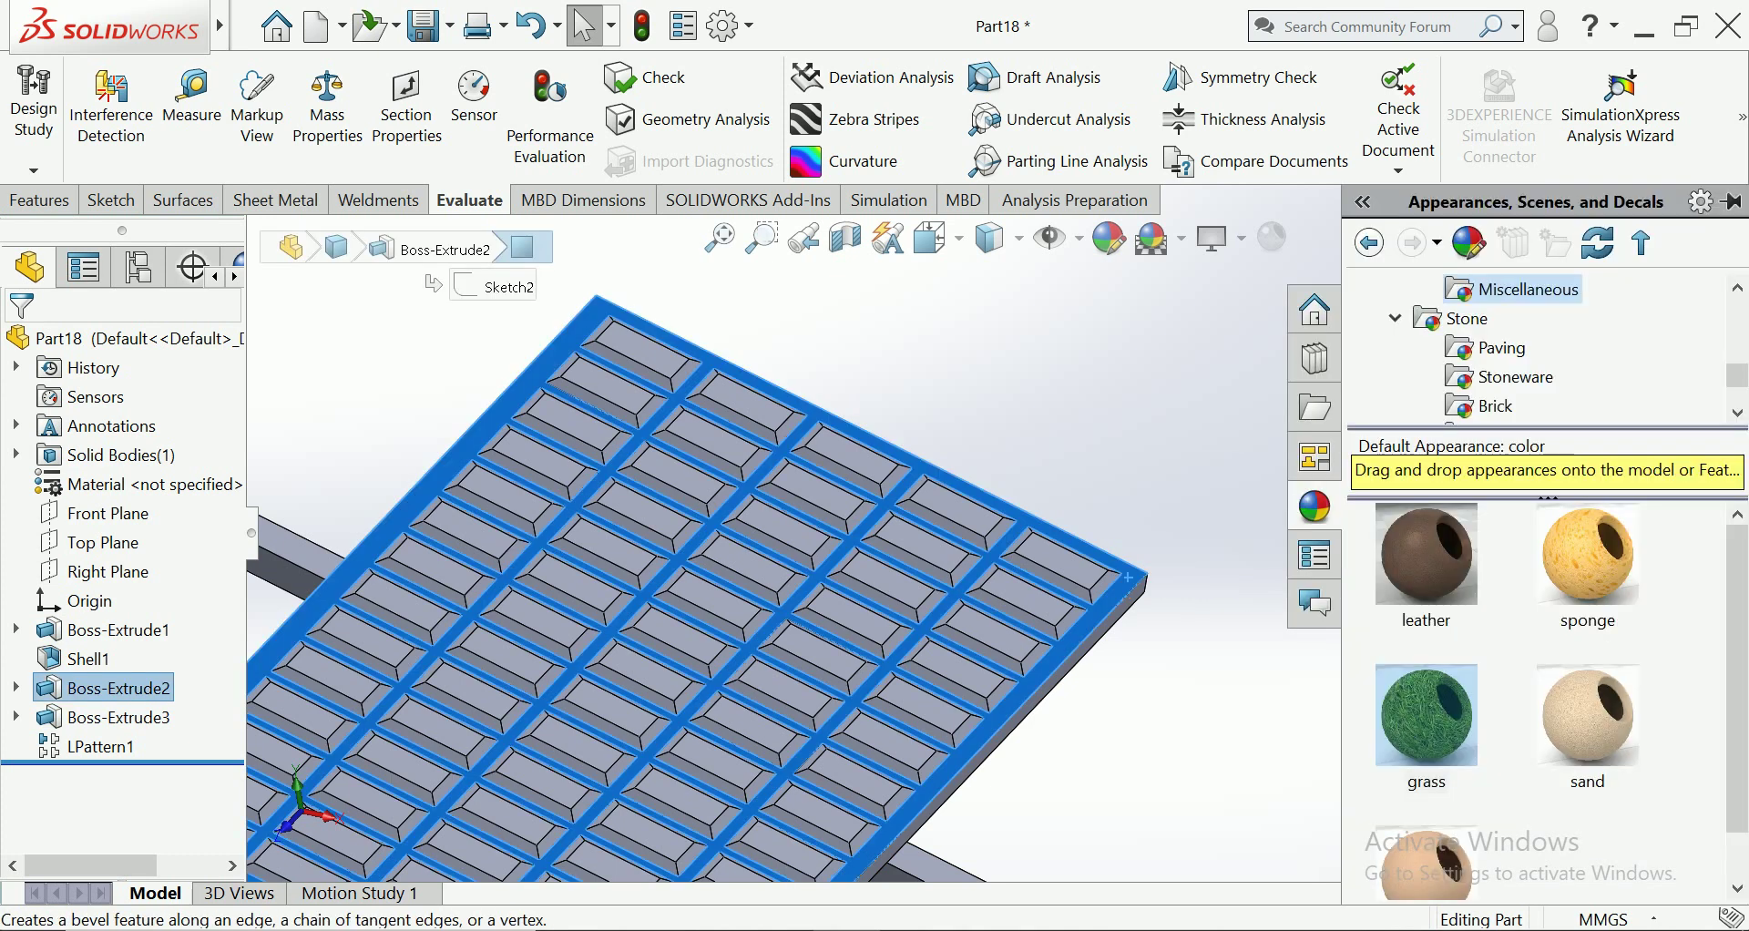
double_click(1588, 556)
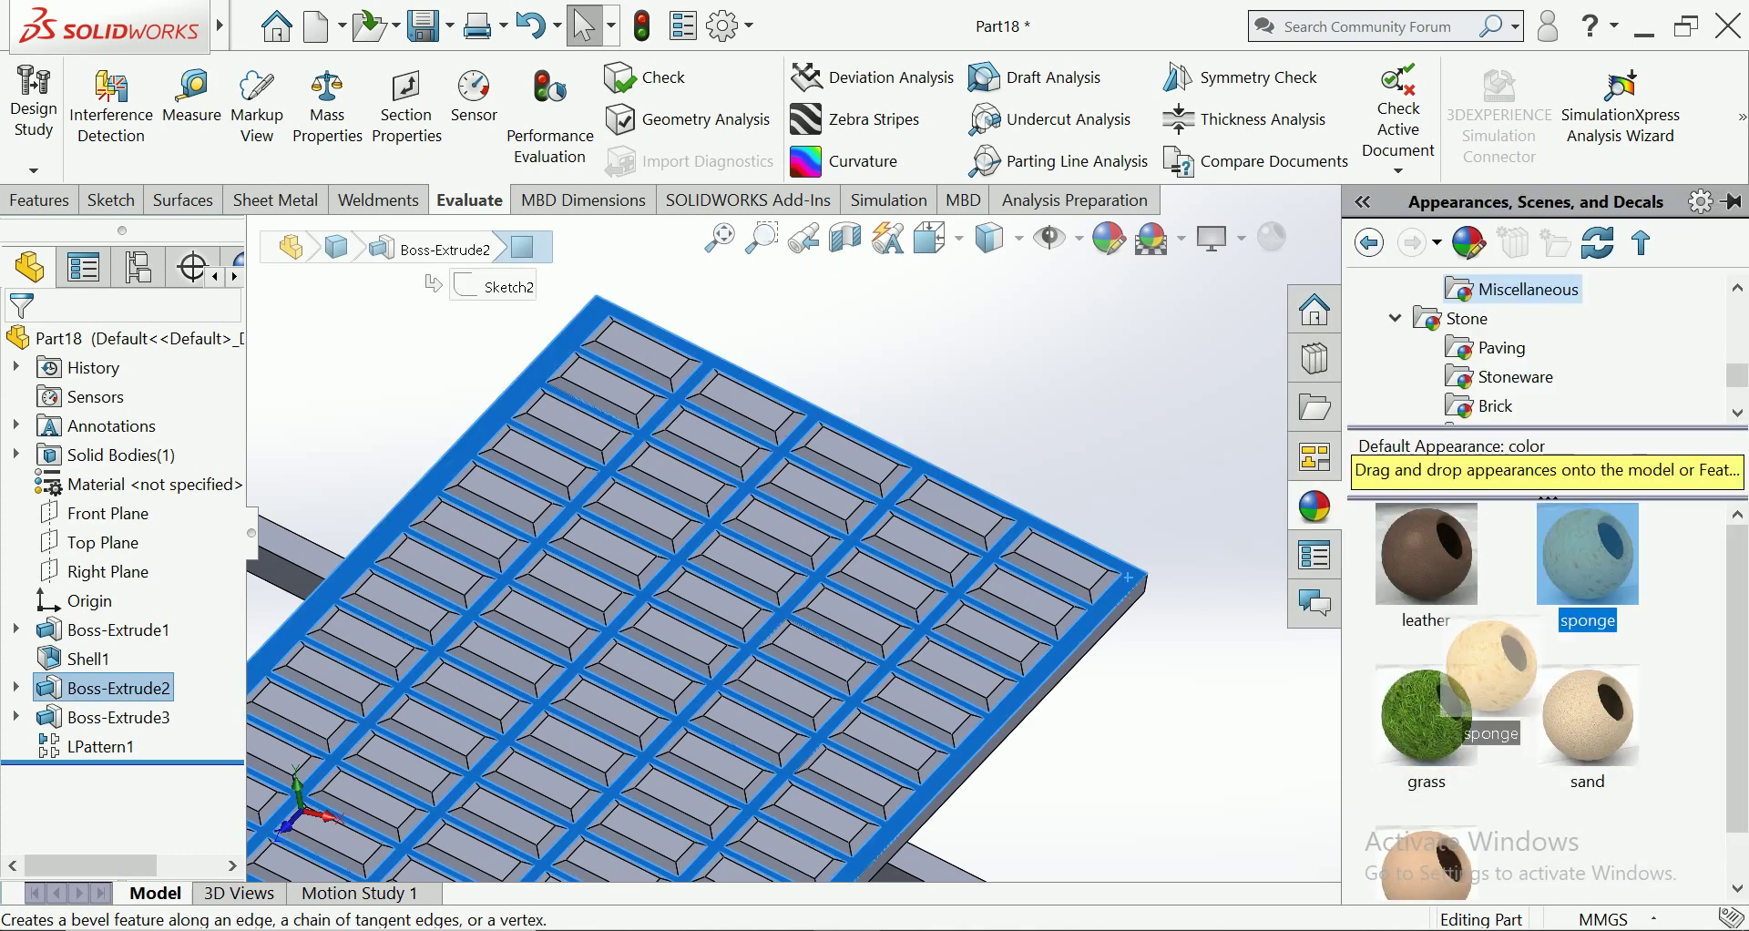
scroll(993, 536, "up", 3)
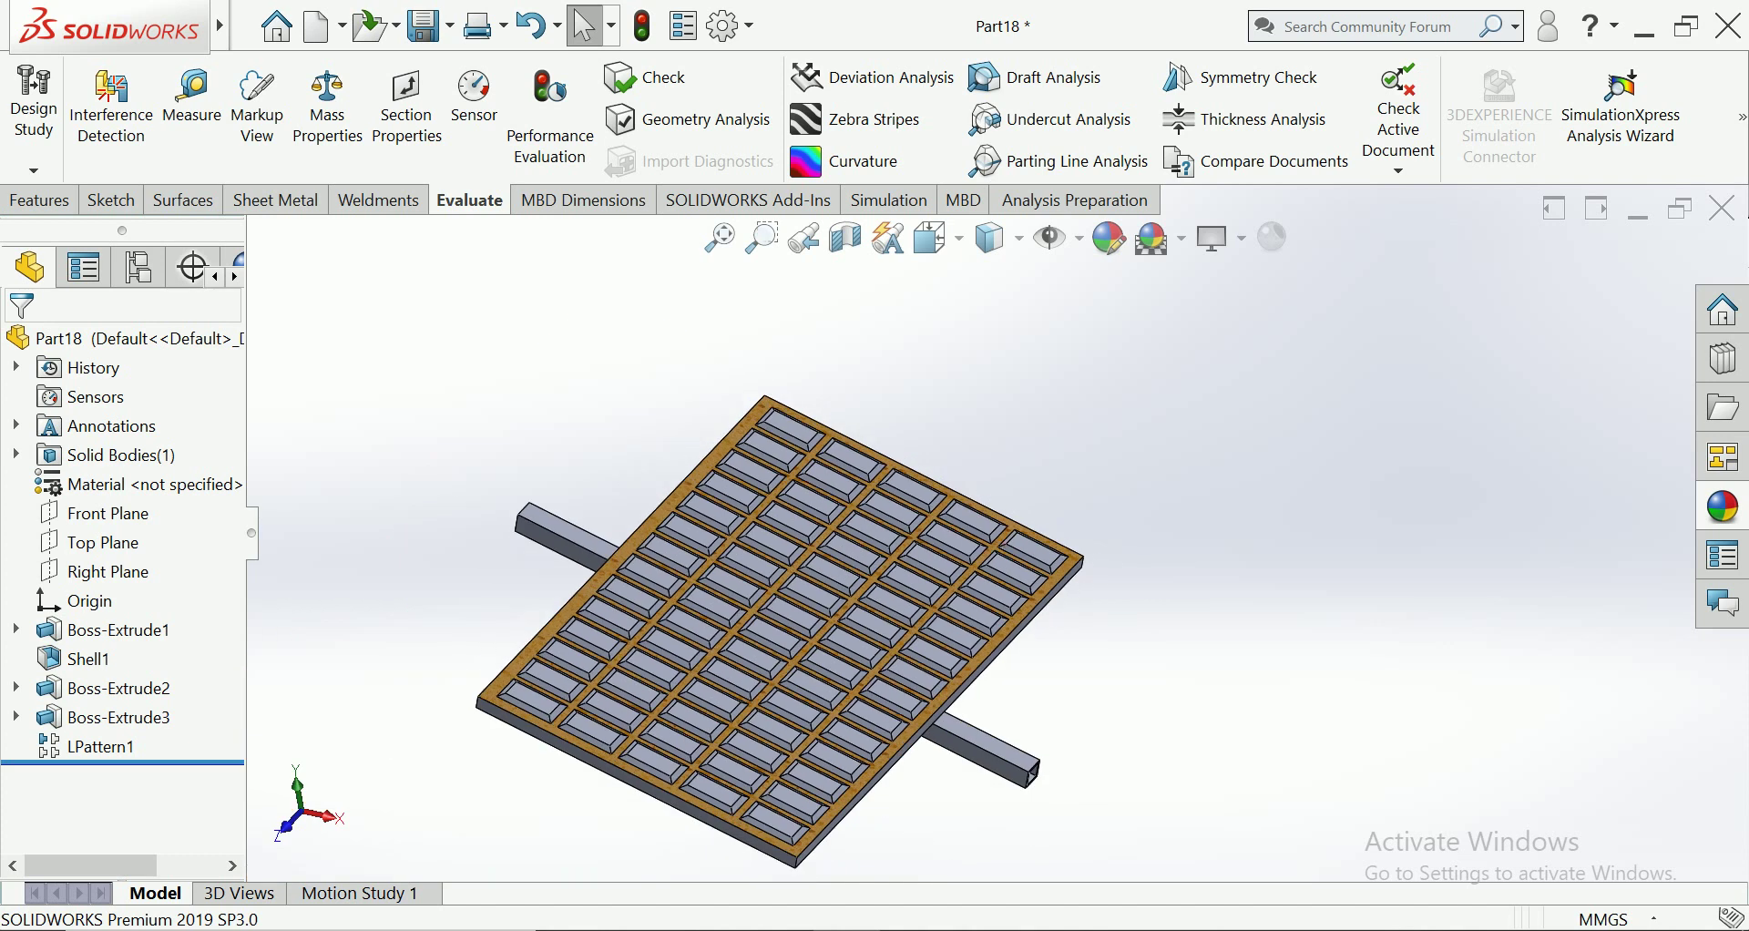
key("Up")
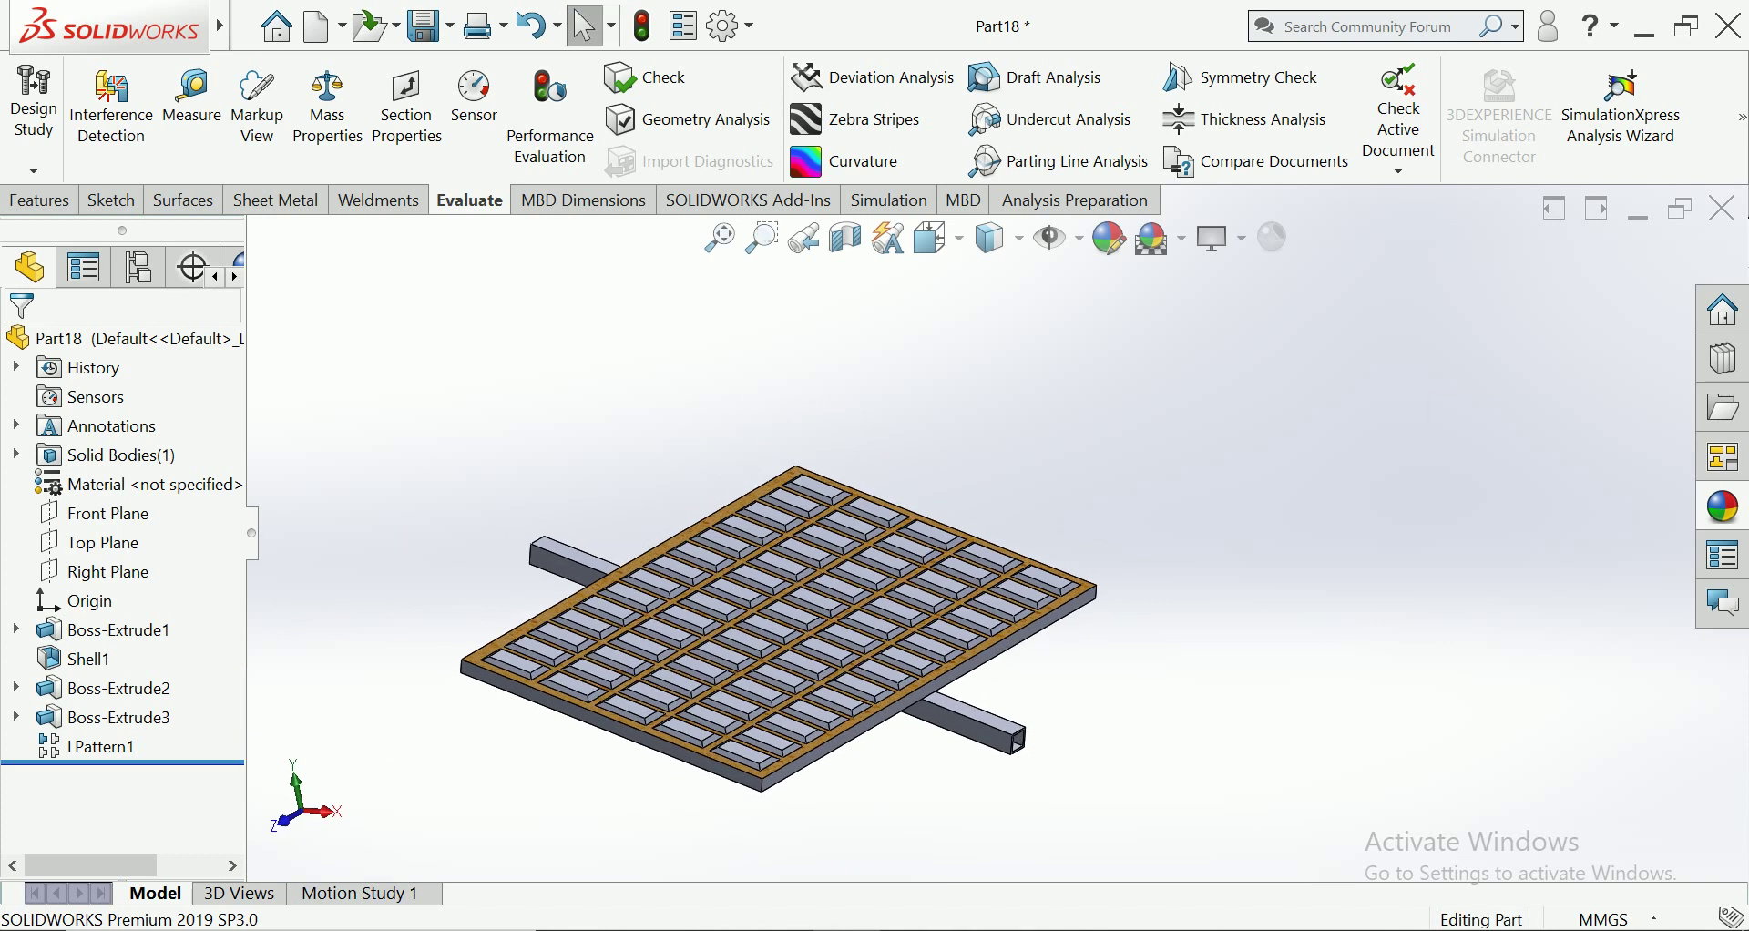
scroll(1096, 589, "down", 2)
Colour the plate's frame with the Yellow Neon Tube appearance
left_click(1093, 588)
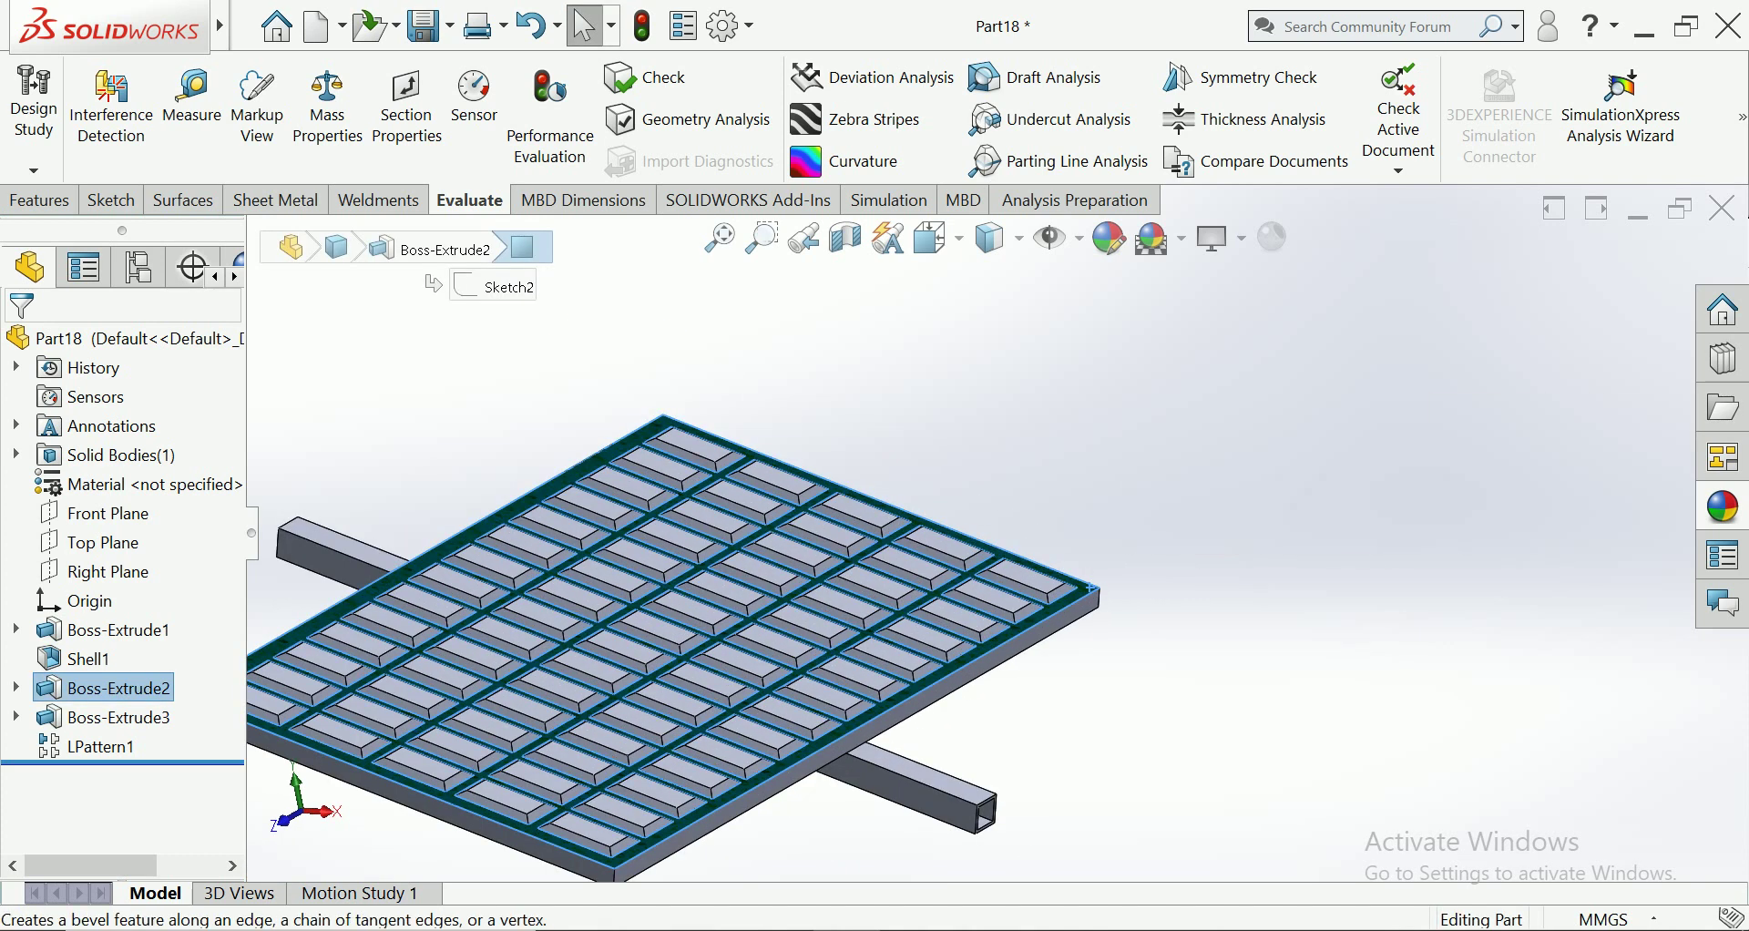
left_click(1723, 507)
scroll(1540, 346, "up", 10)
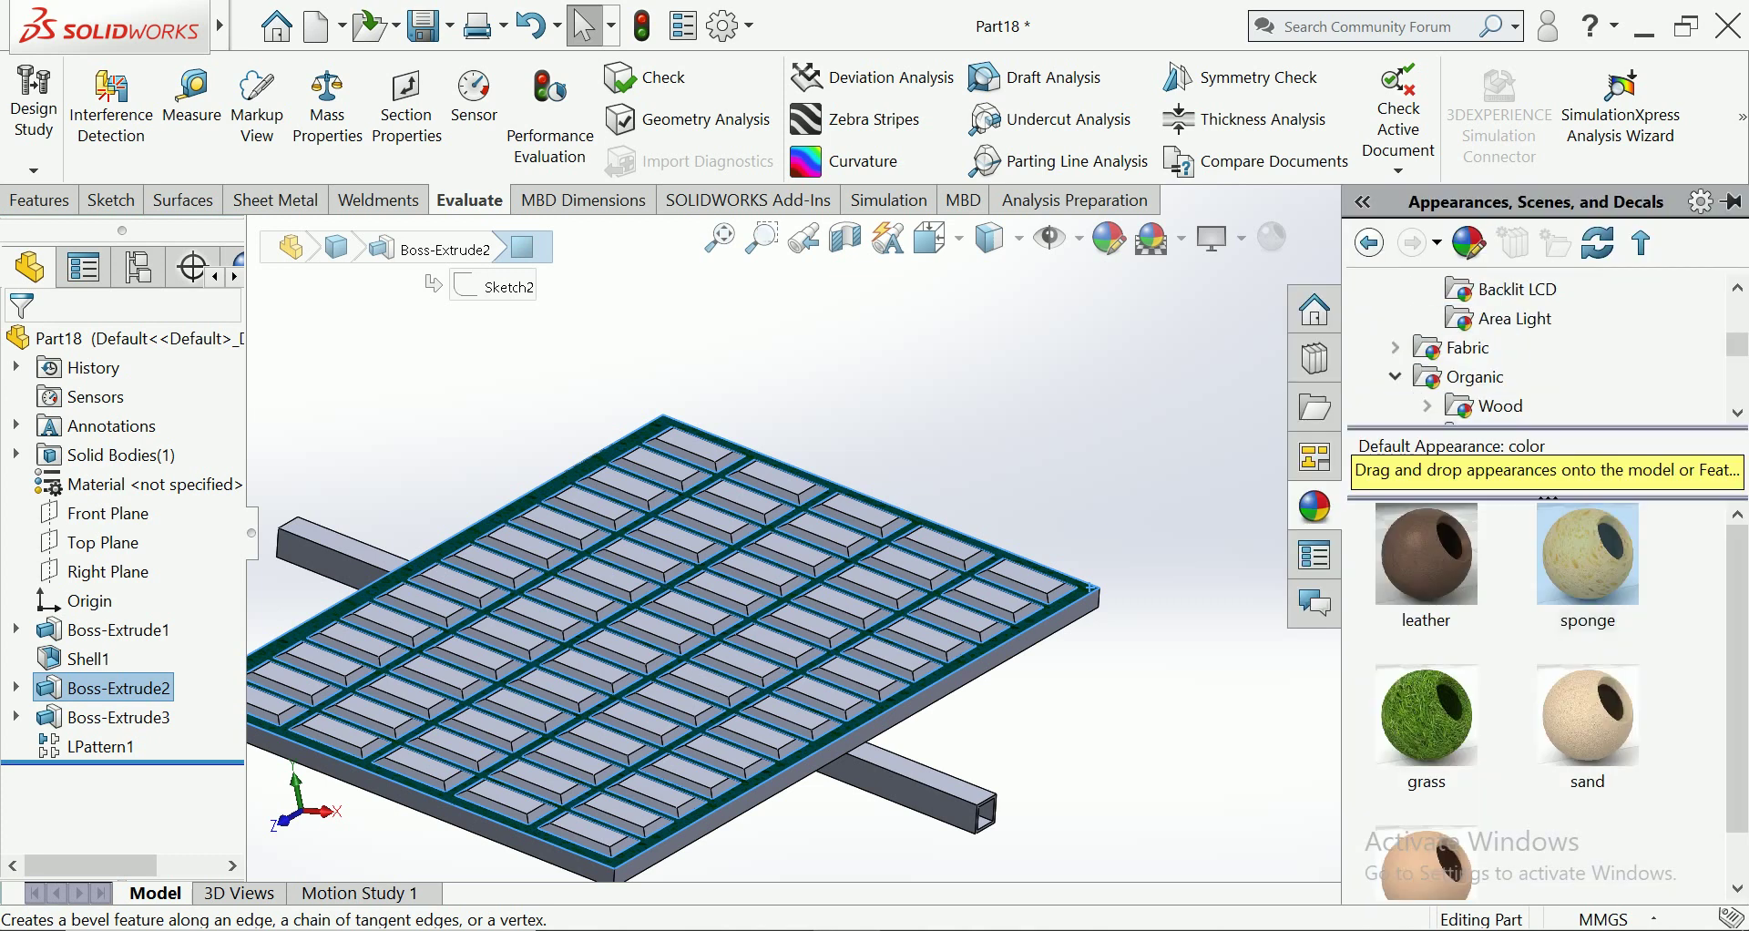
scroll(1539, 346, "up", 2)
left_click(1518, 347)
left_click_drag(1587, 720, 1002, 565)
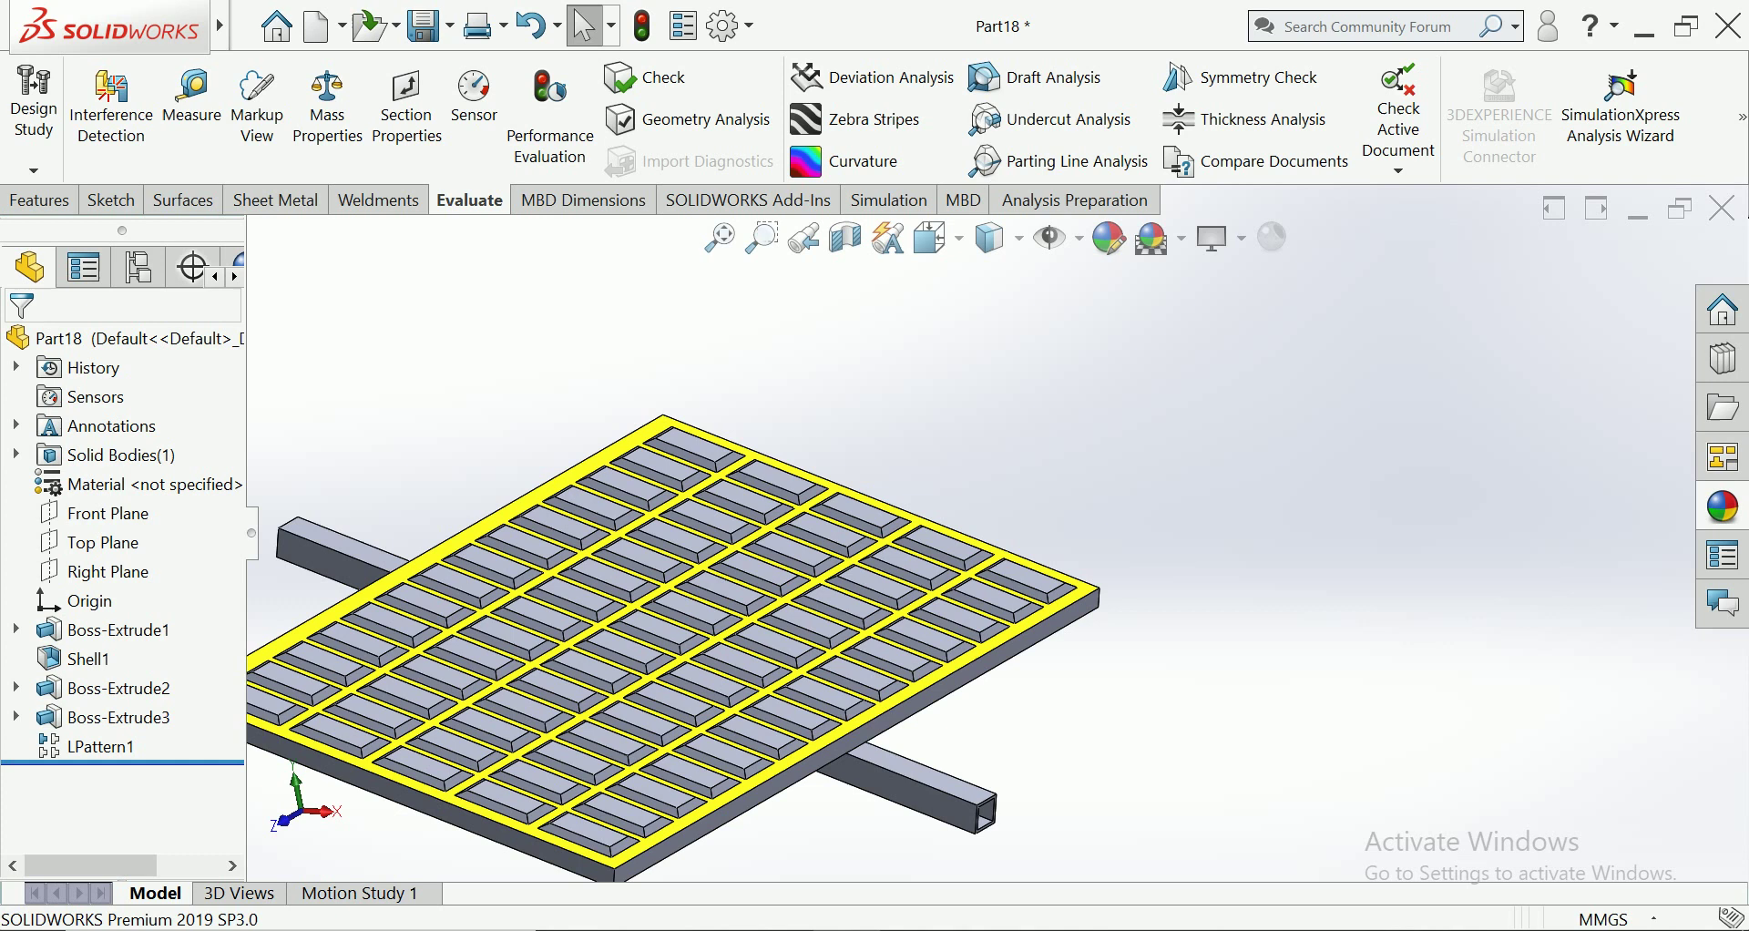
Colour the drafted bosses and tube Blue Neon Tube, fit the view, and select the tube feature
left_click(1722, 507)
left_click_drag(1587, 556, 692, 583)
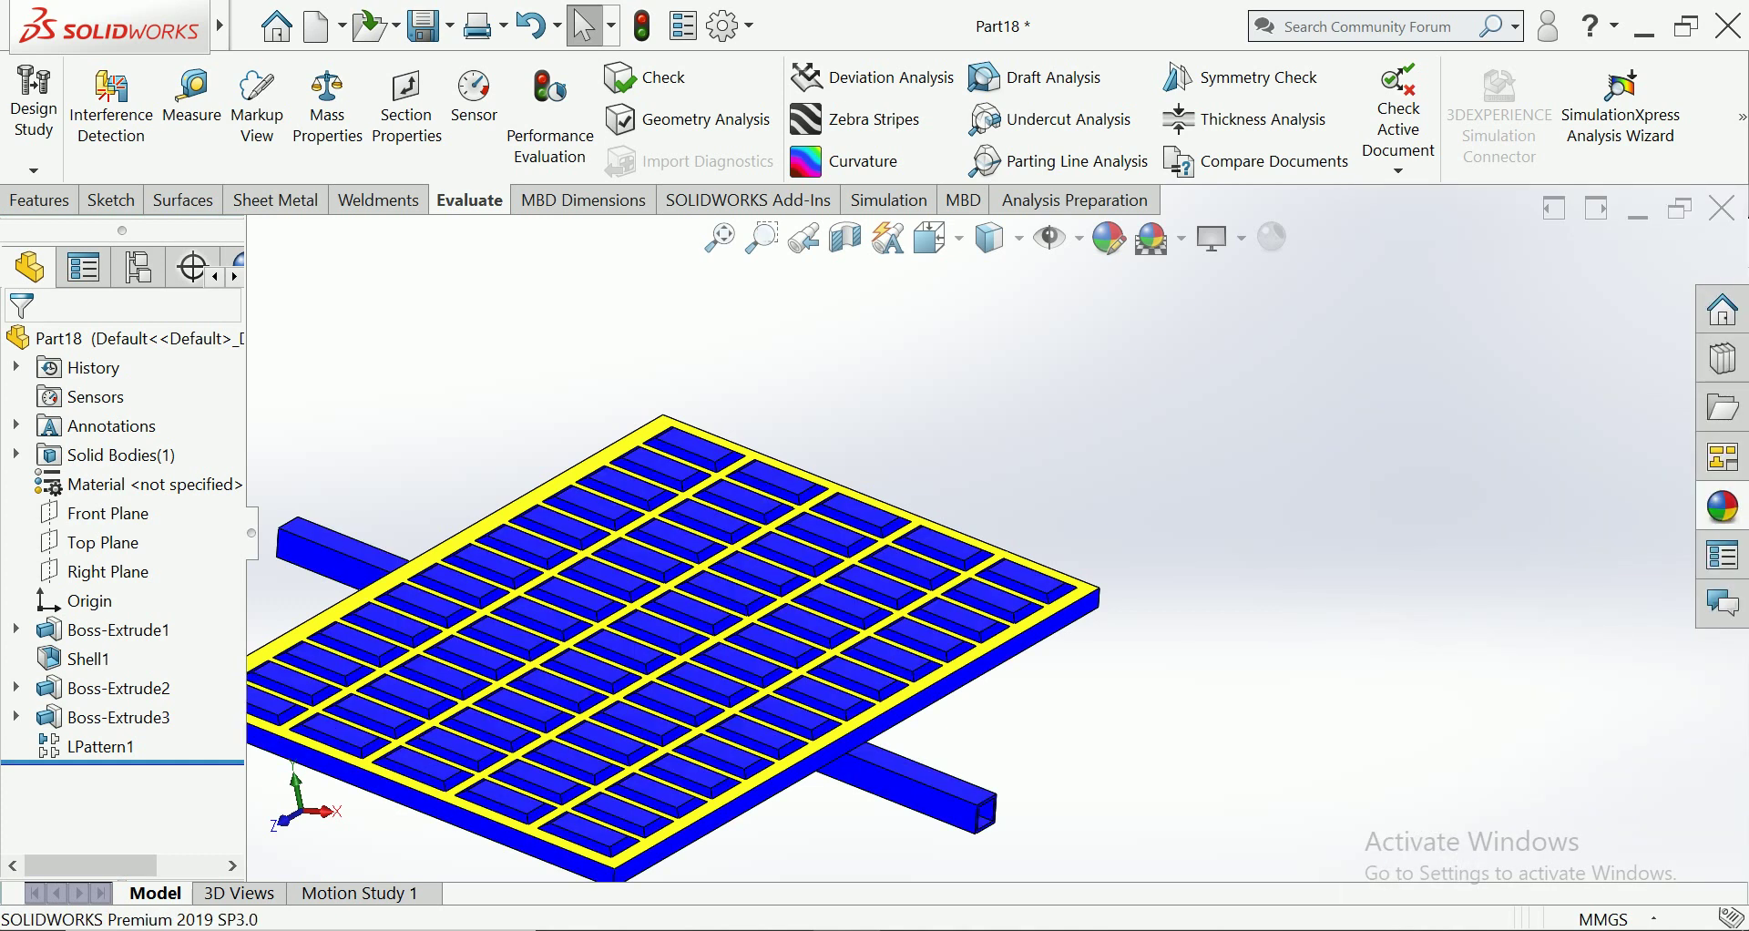
key("f")
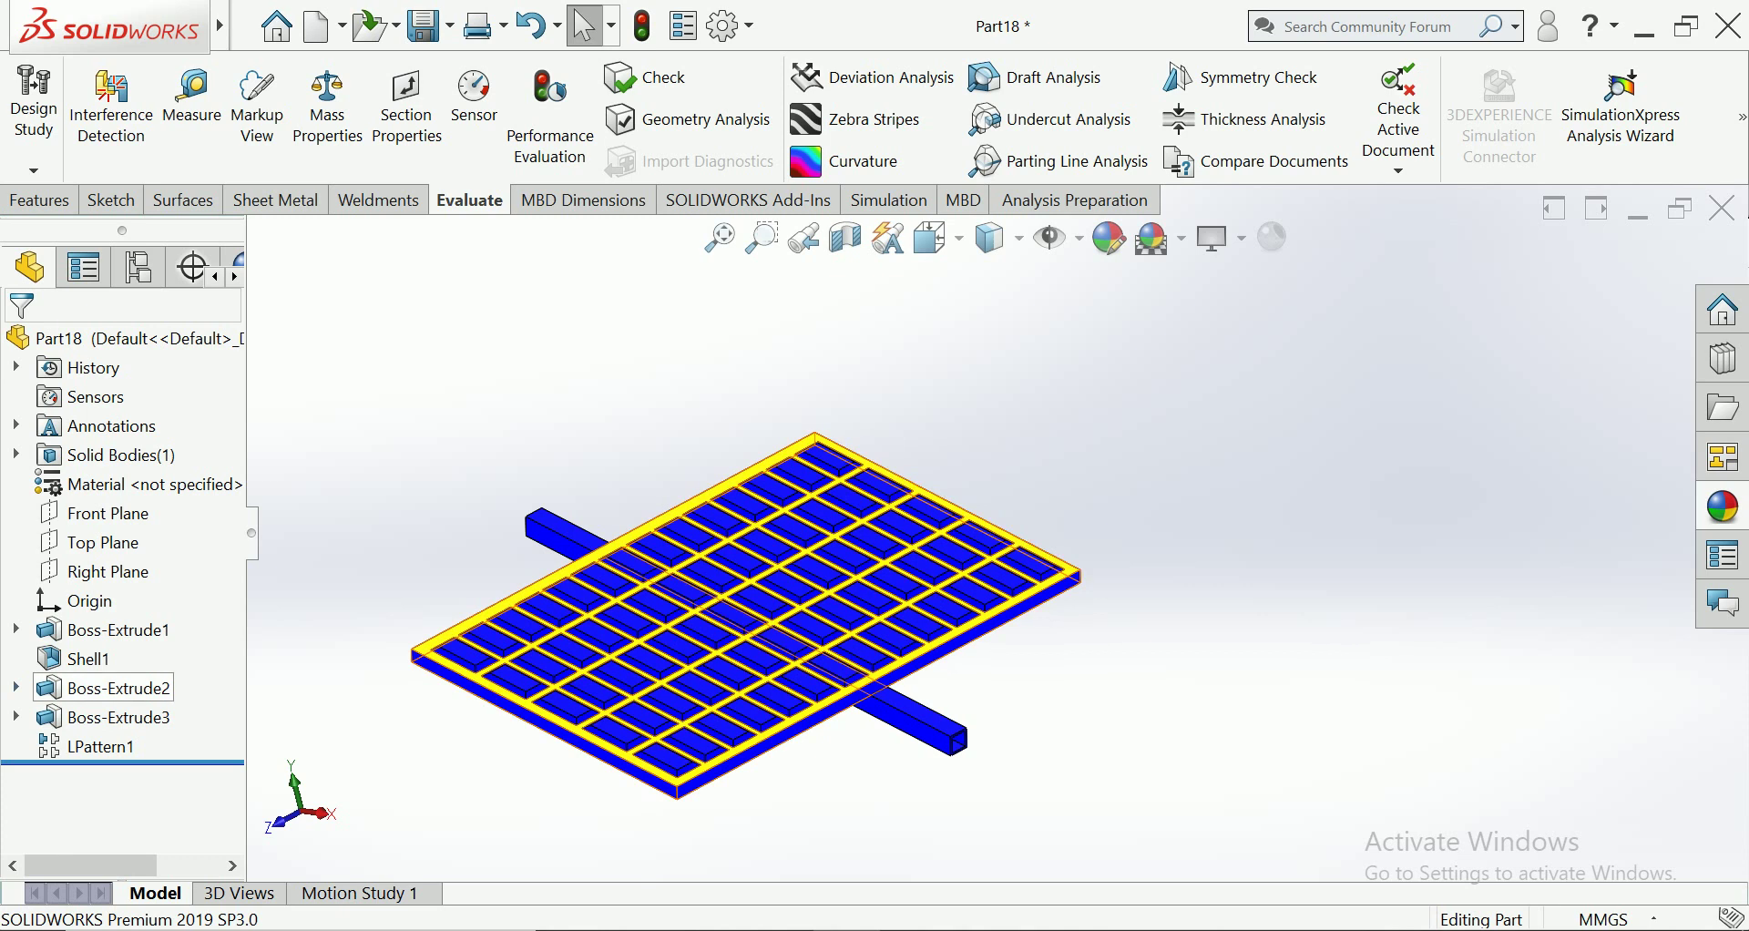
left_click(105, 629)
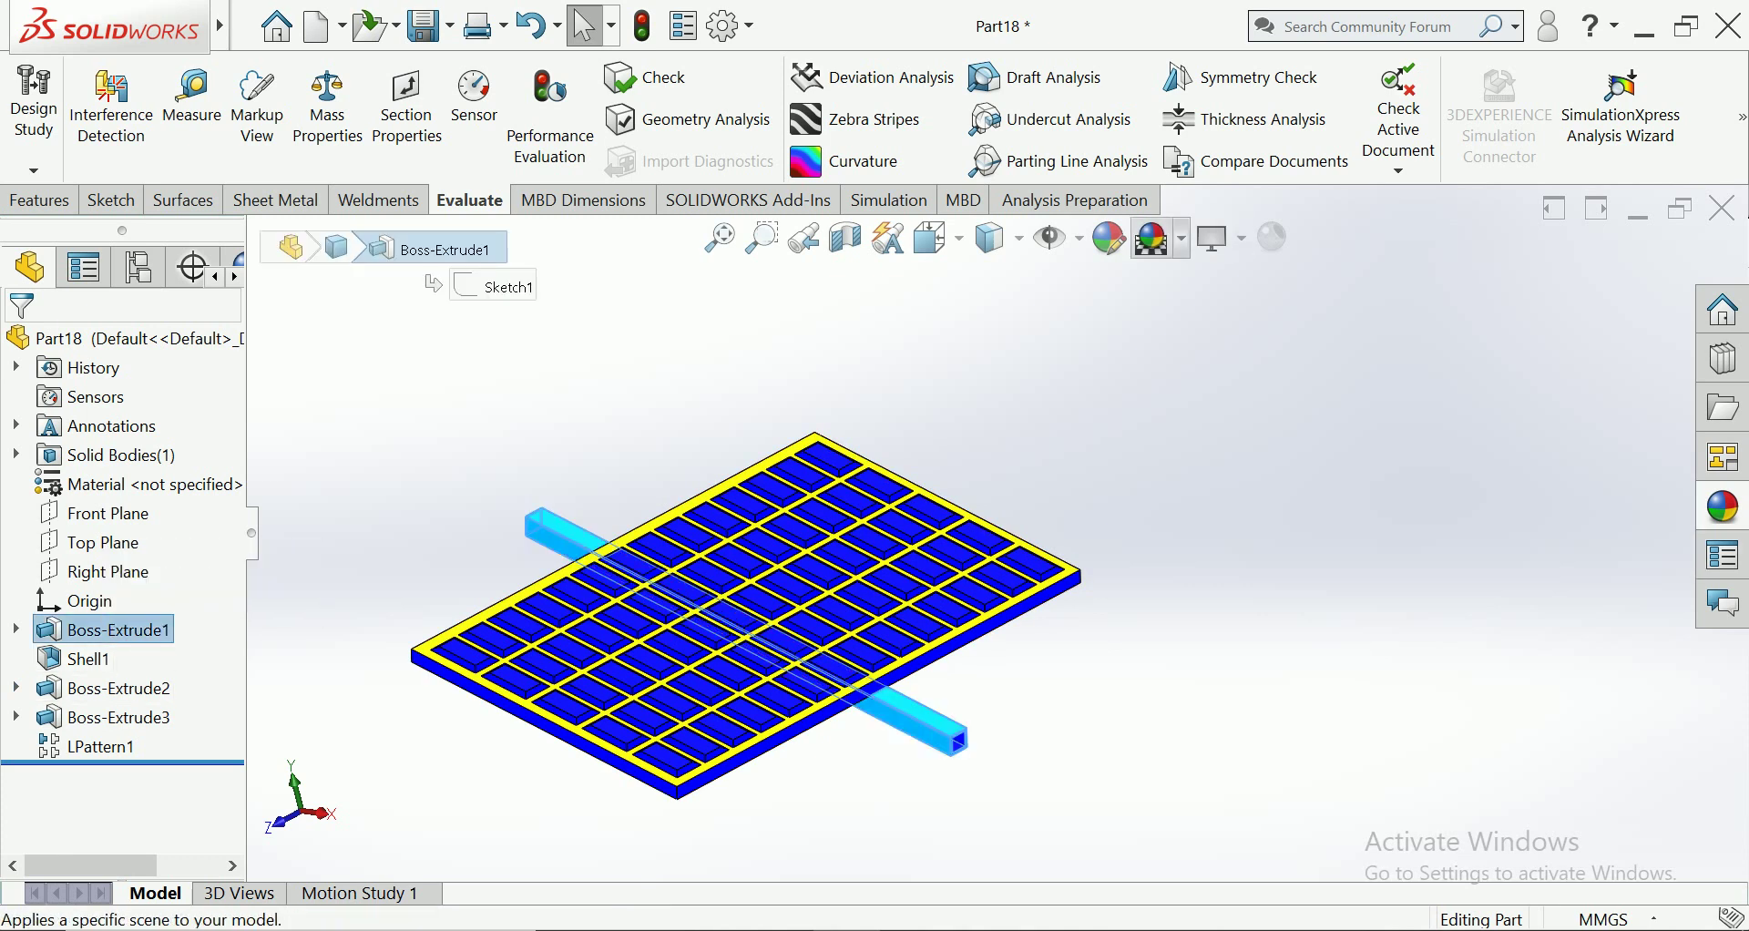
Recolour the tube bright red (RGB 192, 0, 0) through Edit Appearance
left_click(1110, 237)
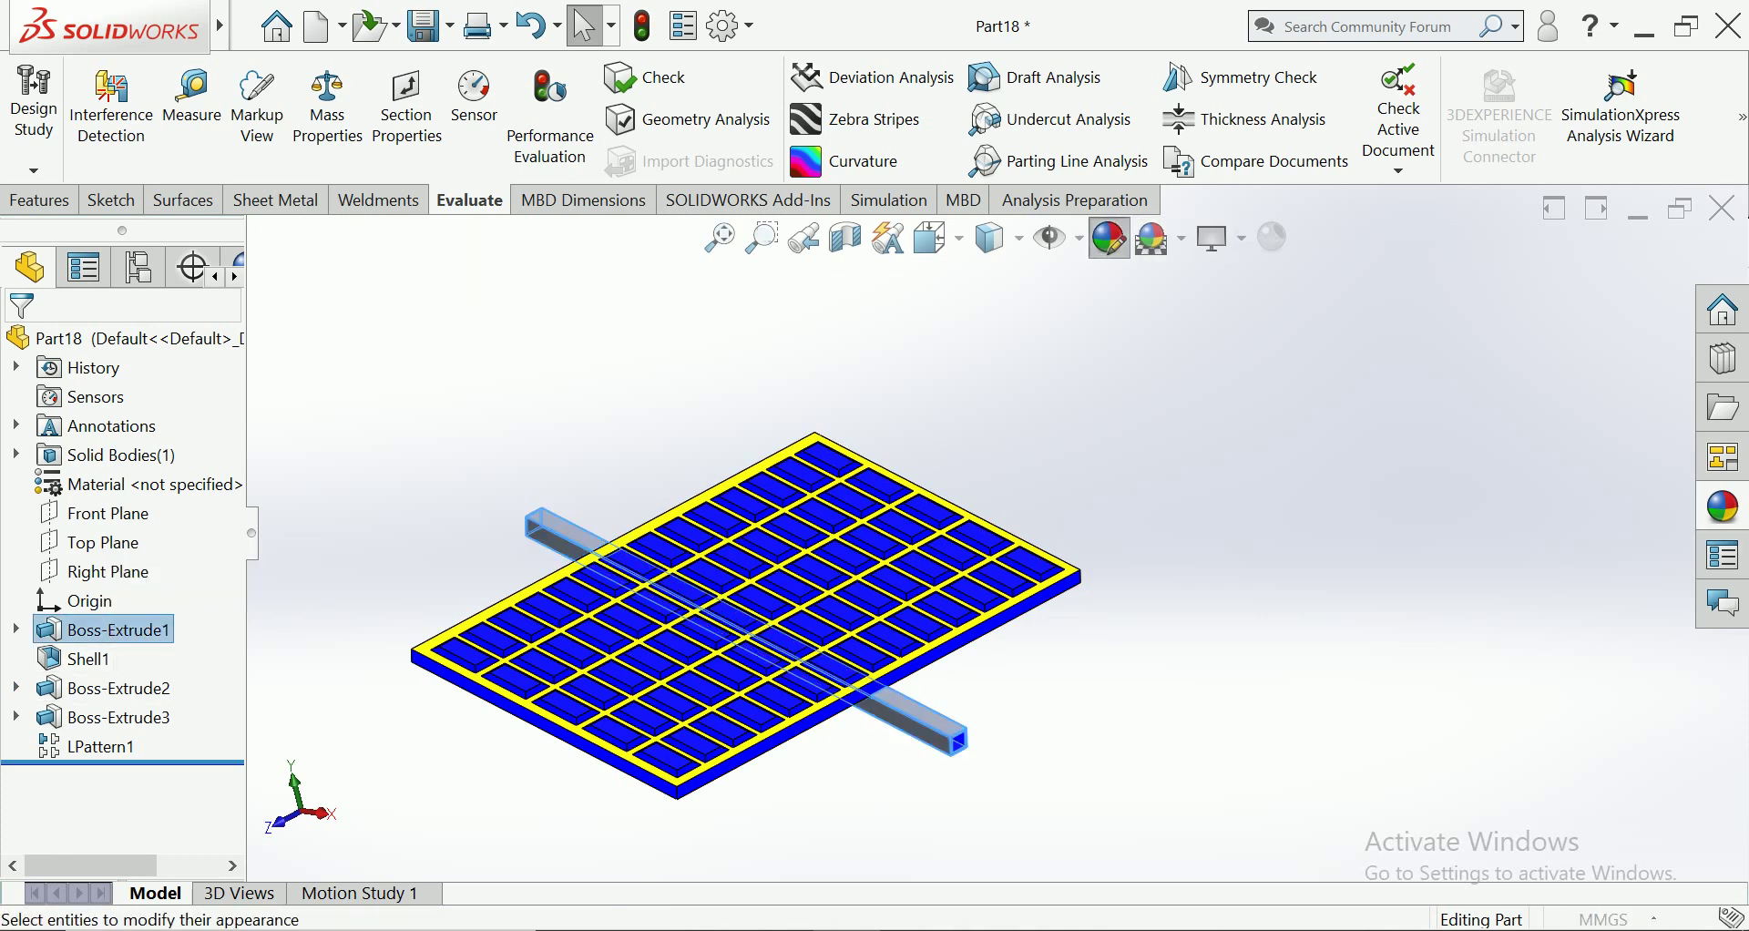
scroll(118, 638, "down", 3)
scroll(119, 638, "down", 2)
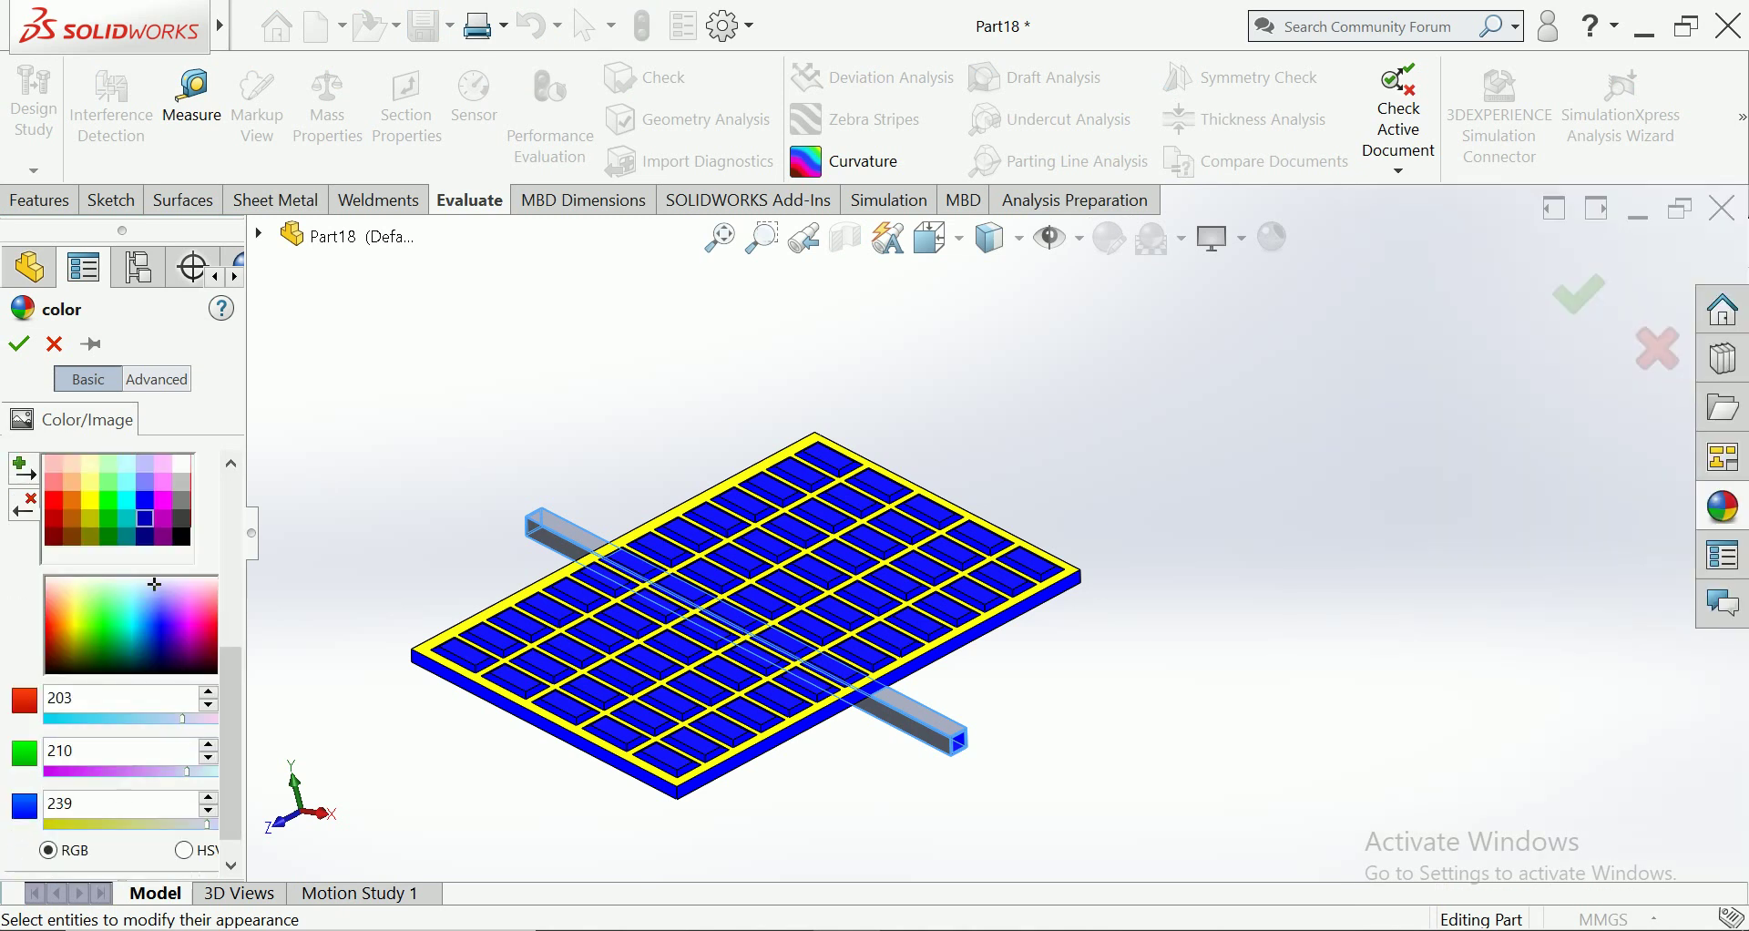
left_click(53, 519)
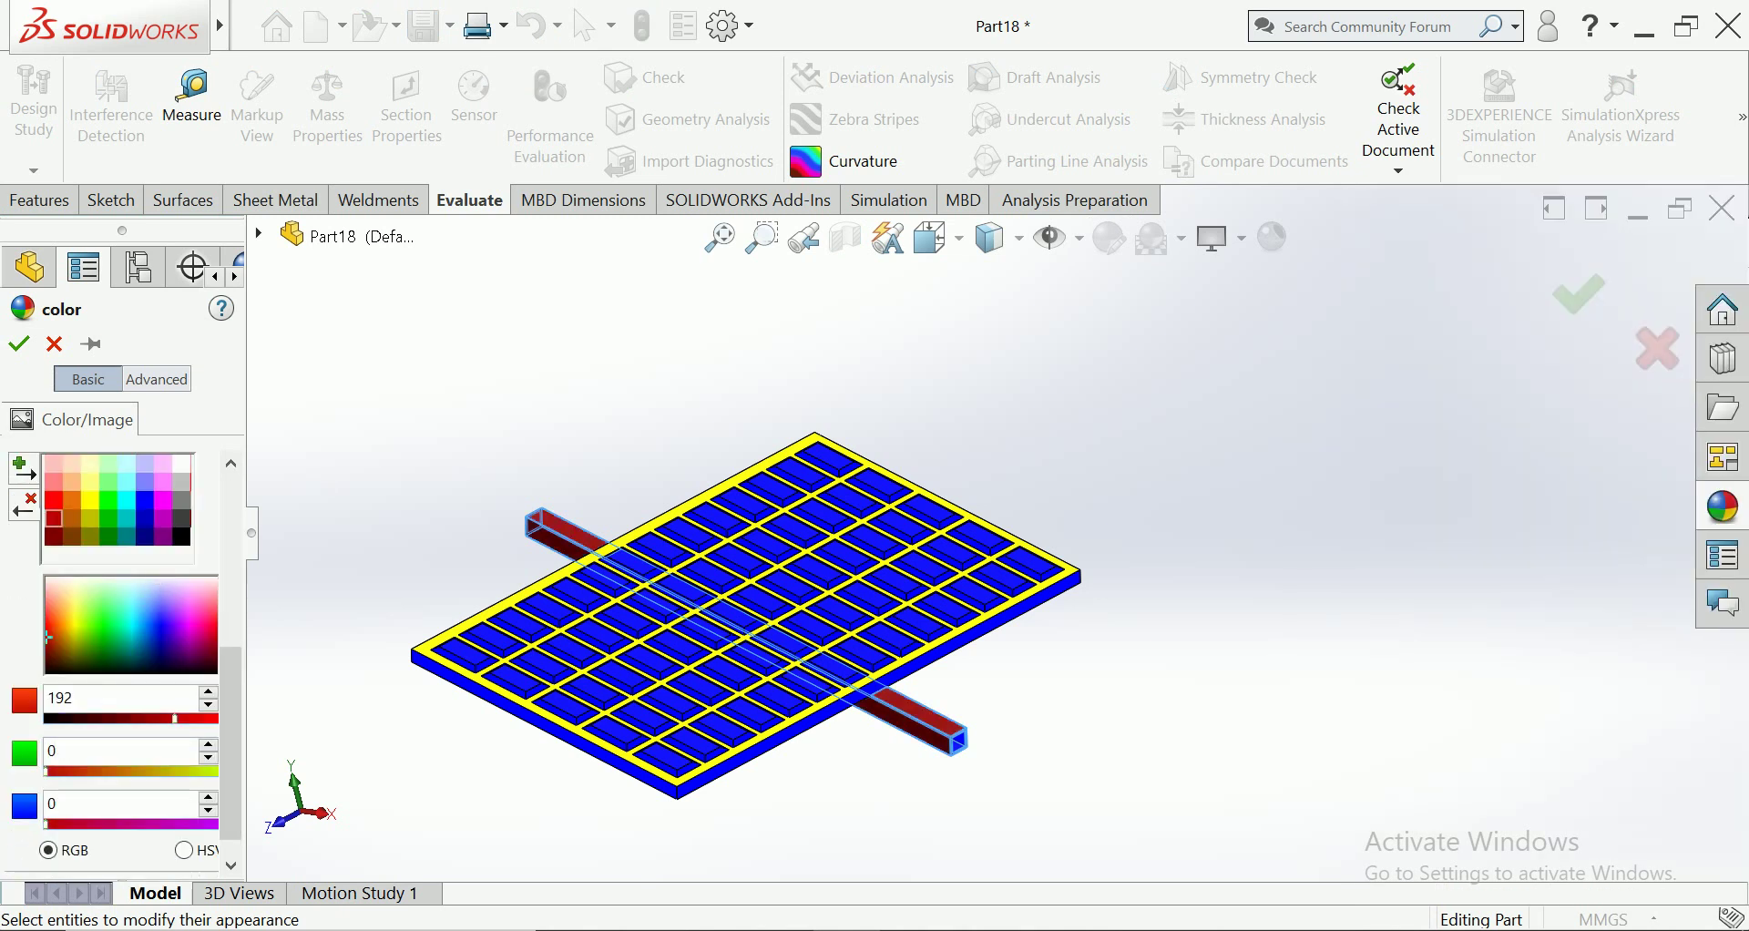
left_click(53, 500)
left_click(19, 343)
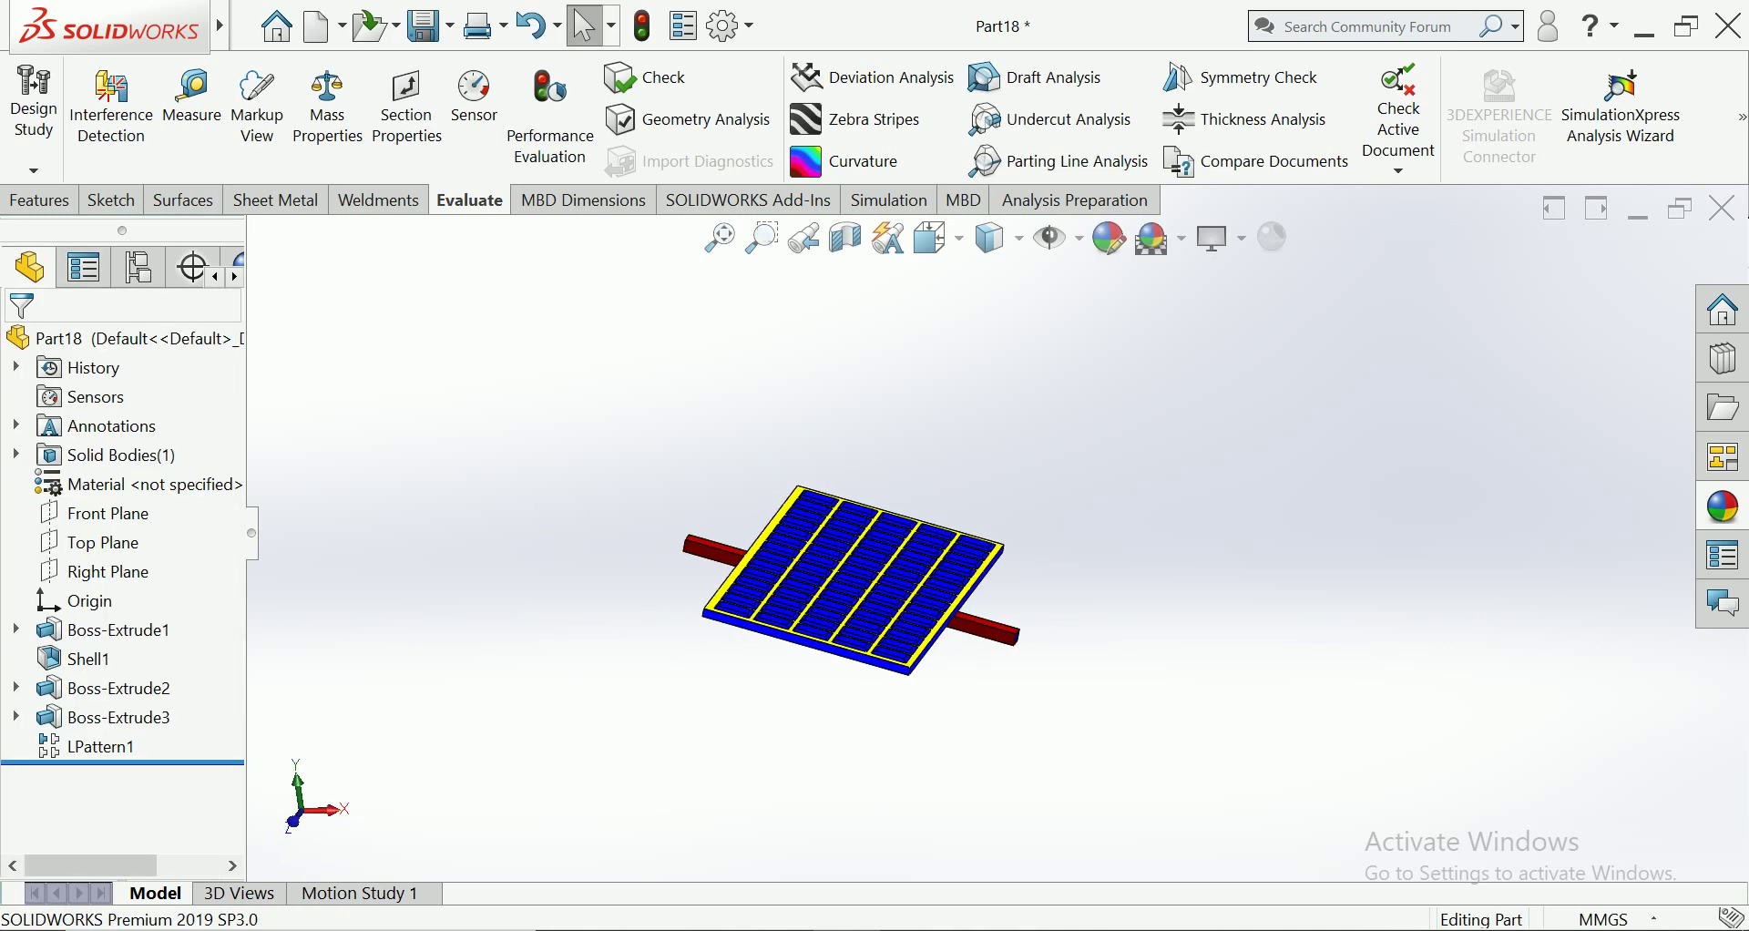
Orbit the model to look along the plate and select the tube's top face
mouse_move(936, 550)
middle_mouse_down()
mouse_move(947, 537)
mouse_move(783, 474)
middle_mouse_up()
scroll(973, 507, "up", 5)
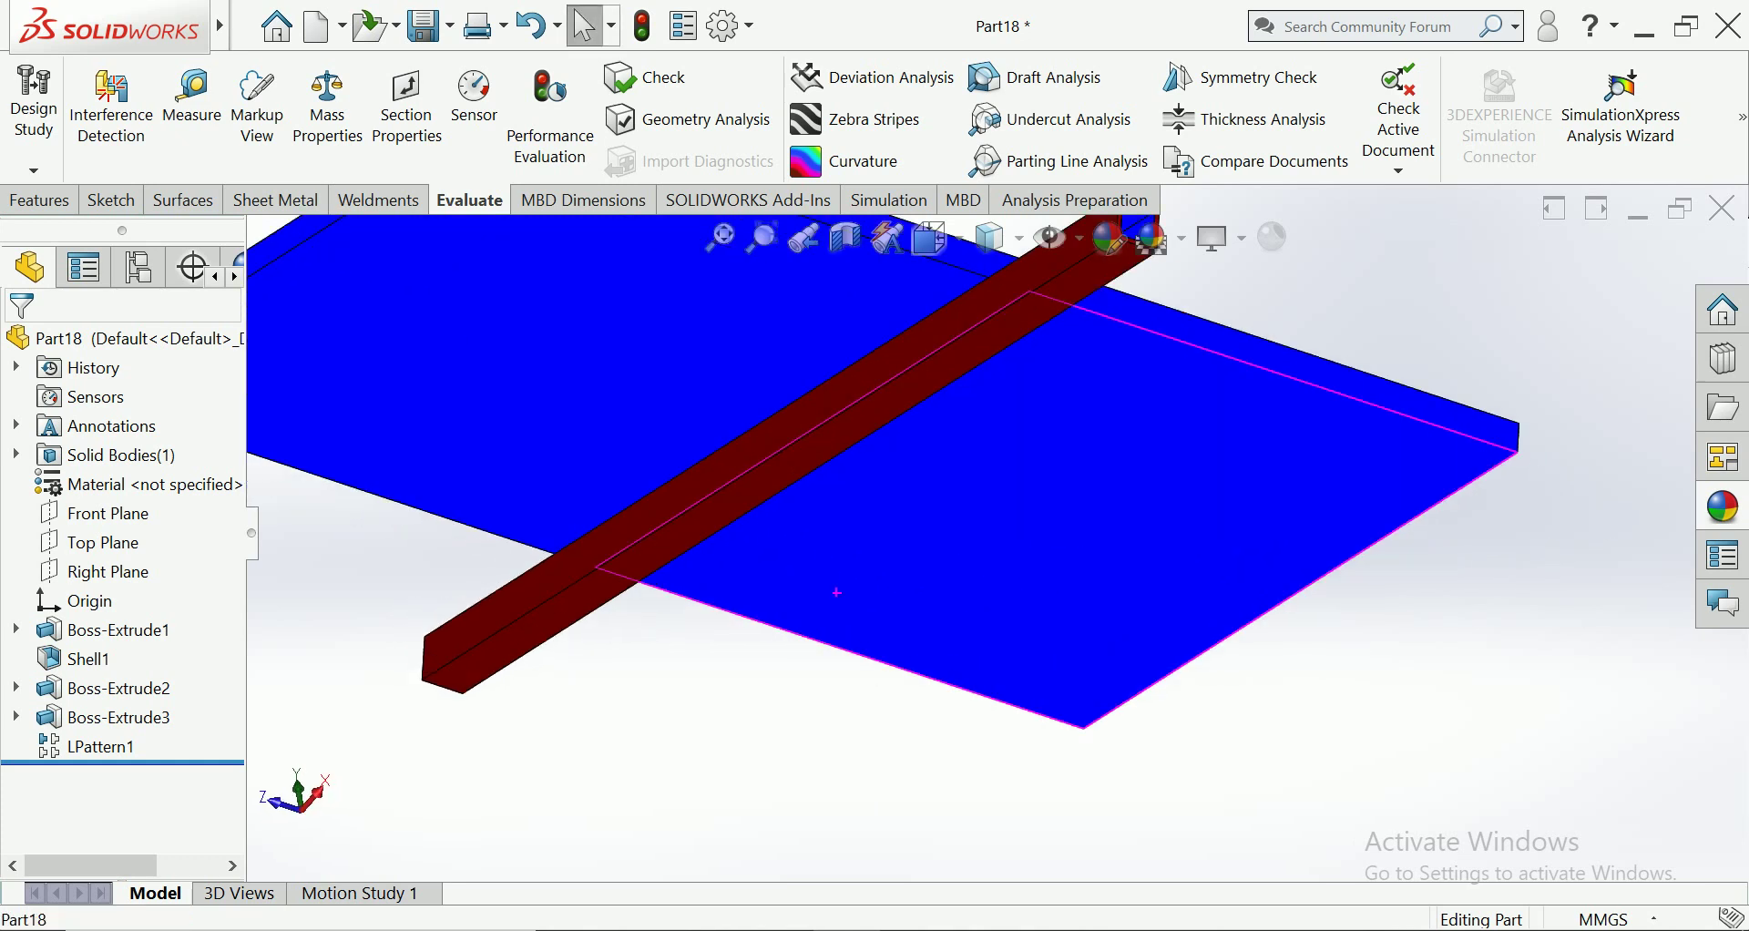
left_click(775, 467)
Start a sketch on the tube's face and view it Normal To
left_click(872, 407)
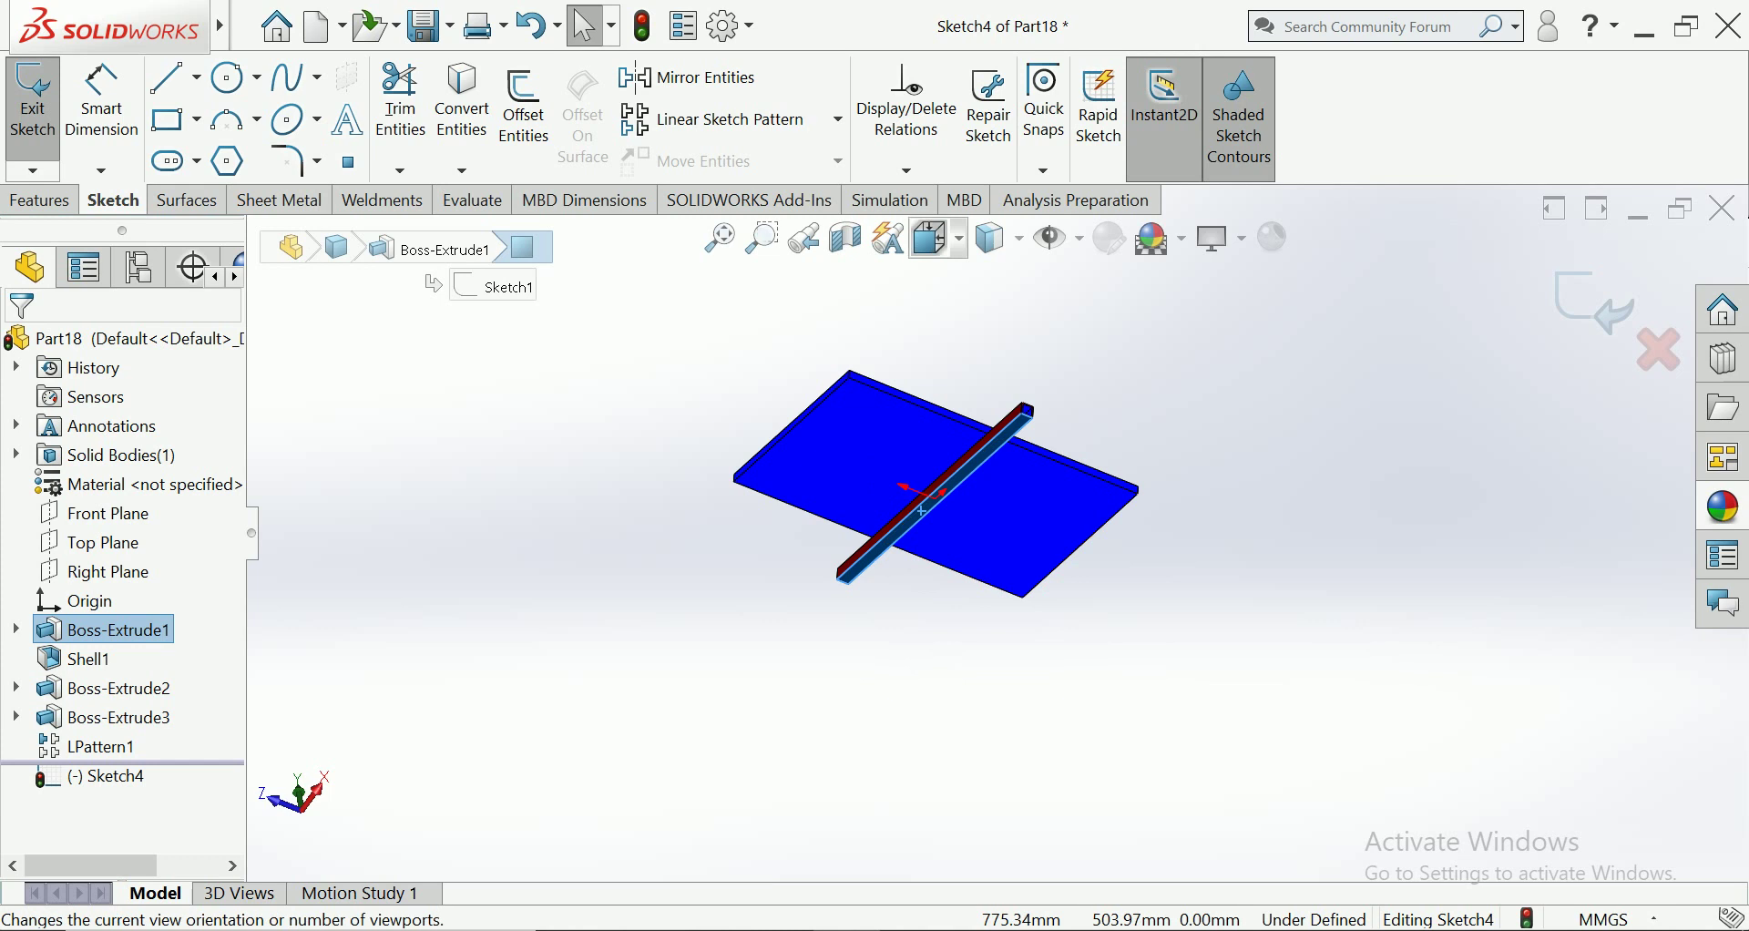
left_click(934, 238)
left_click(1106, 412)
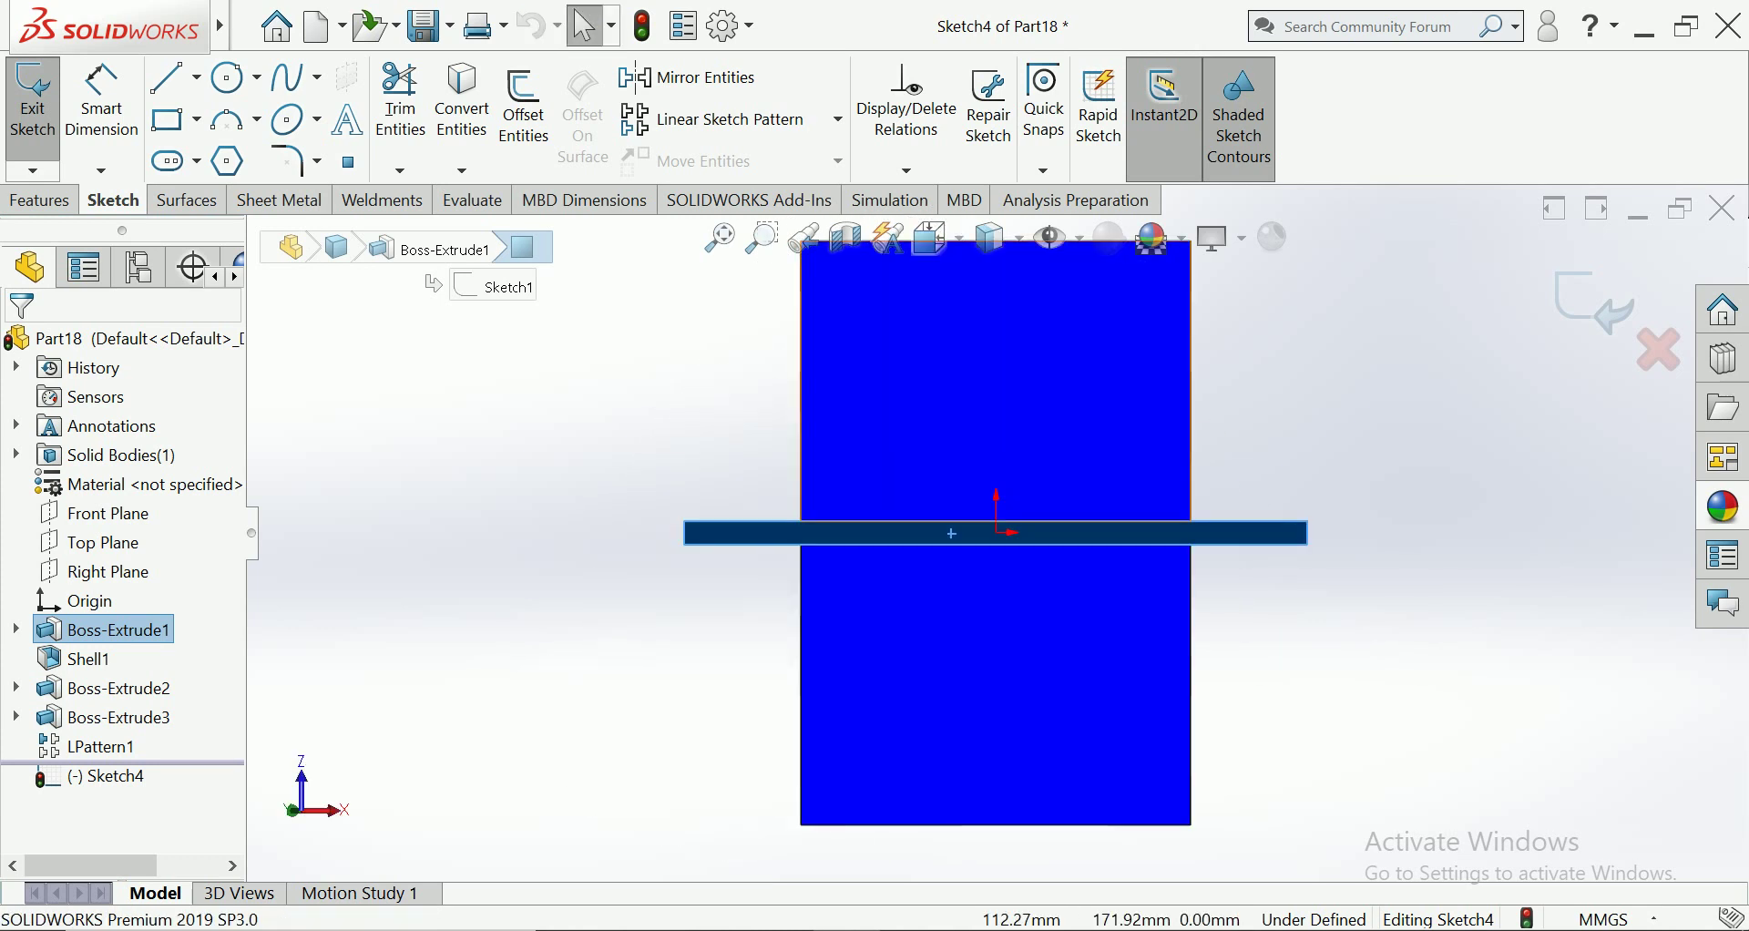
Draw a circle centred on the origin and dimension its diameter at 134.01 mm
left_click(232, 77)
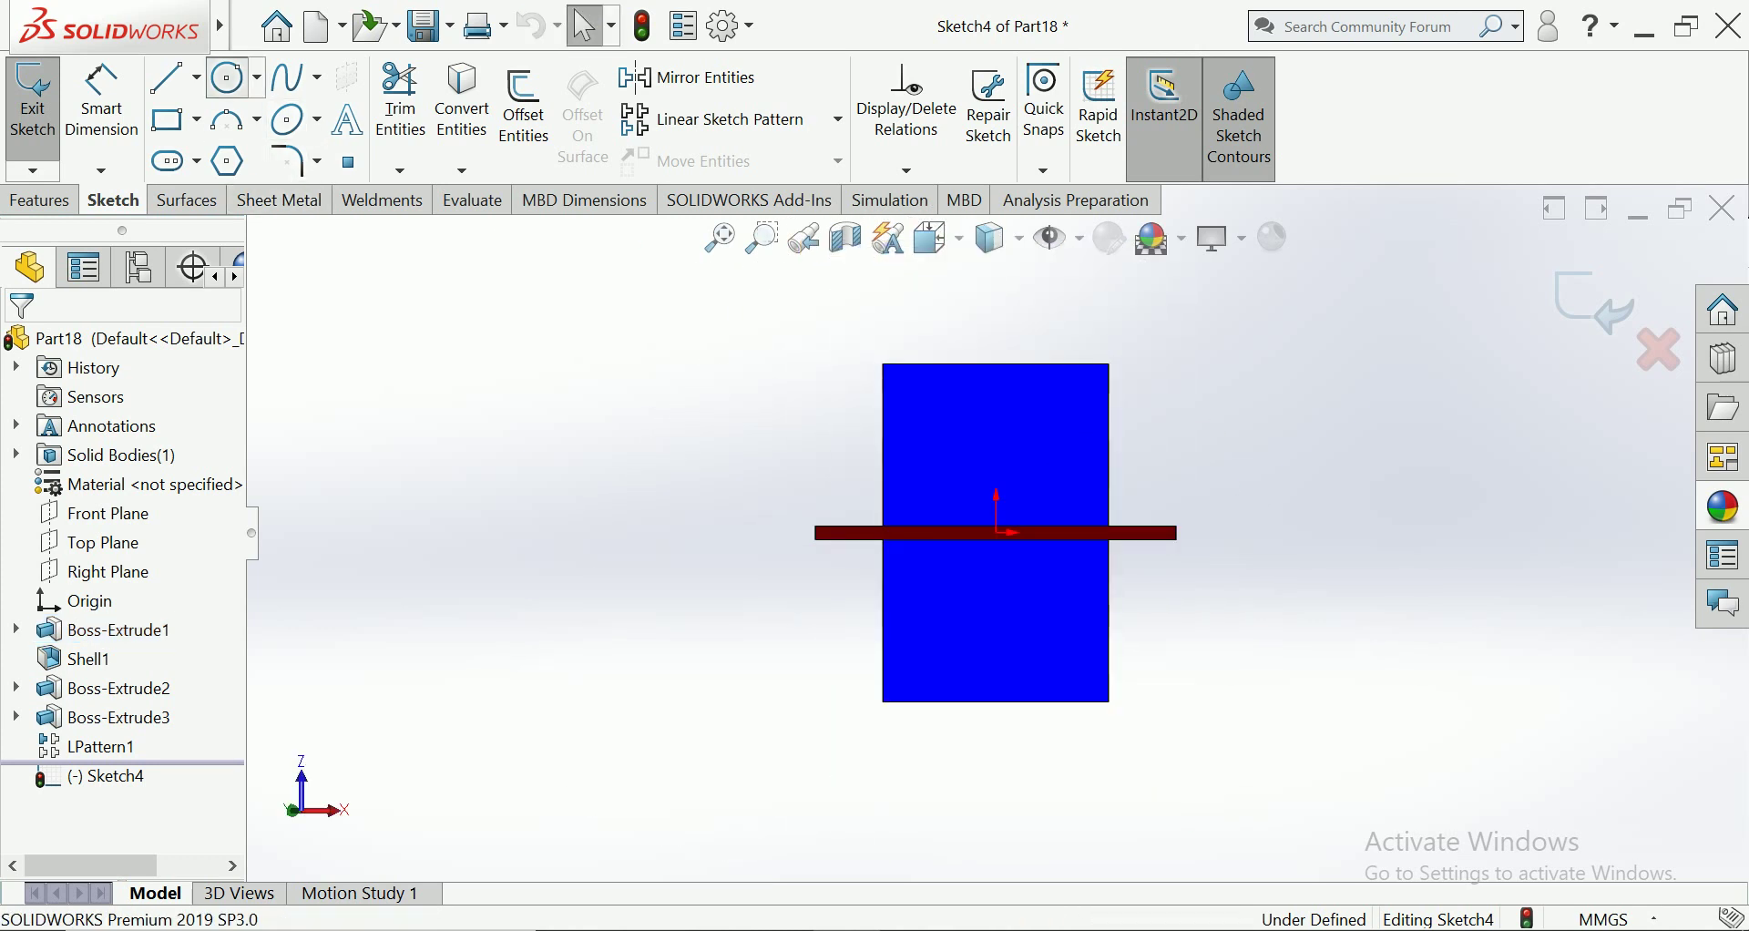
scroll(989, 550, "down", 3)
left_click(1004, 521)
left_click(1039, 561)
left_click(101, 100)
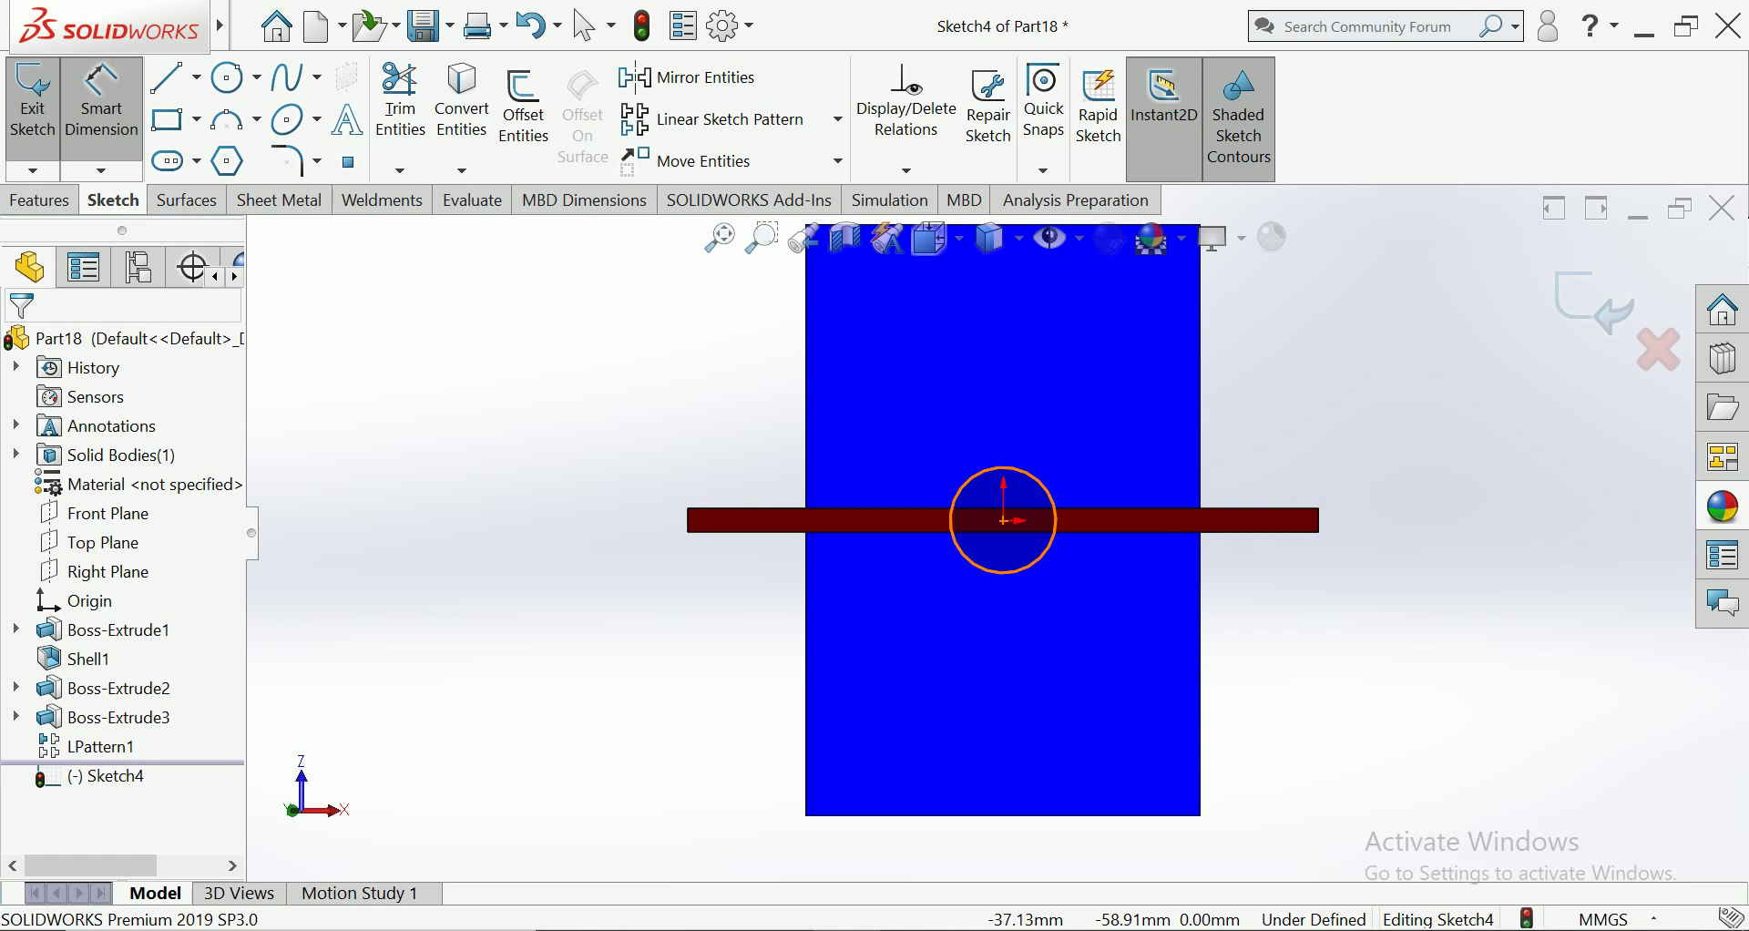
left_click(957, 544)
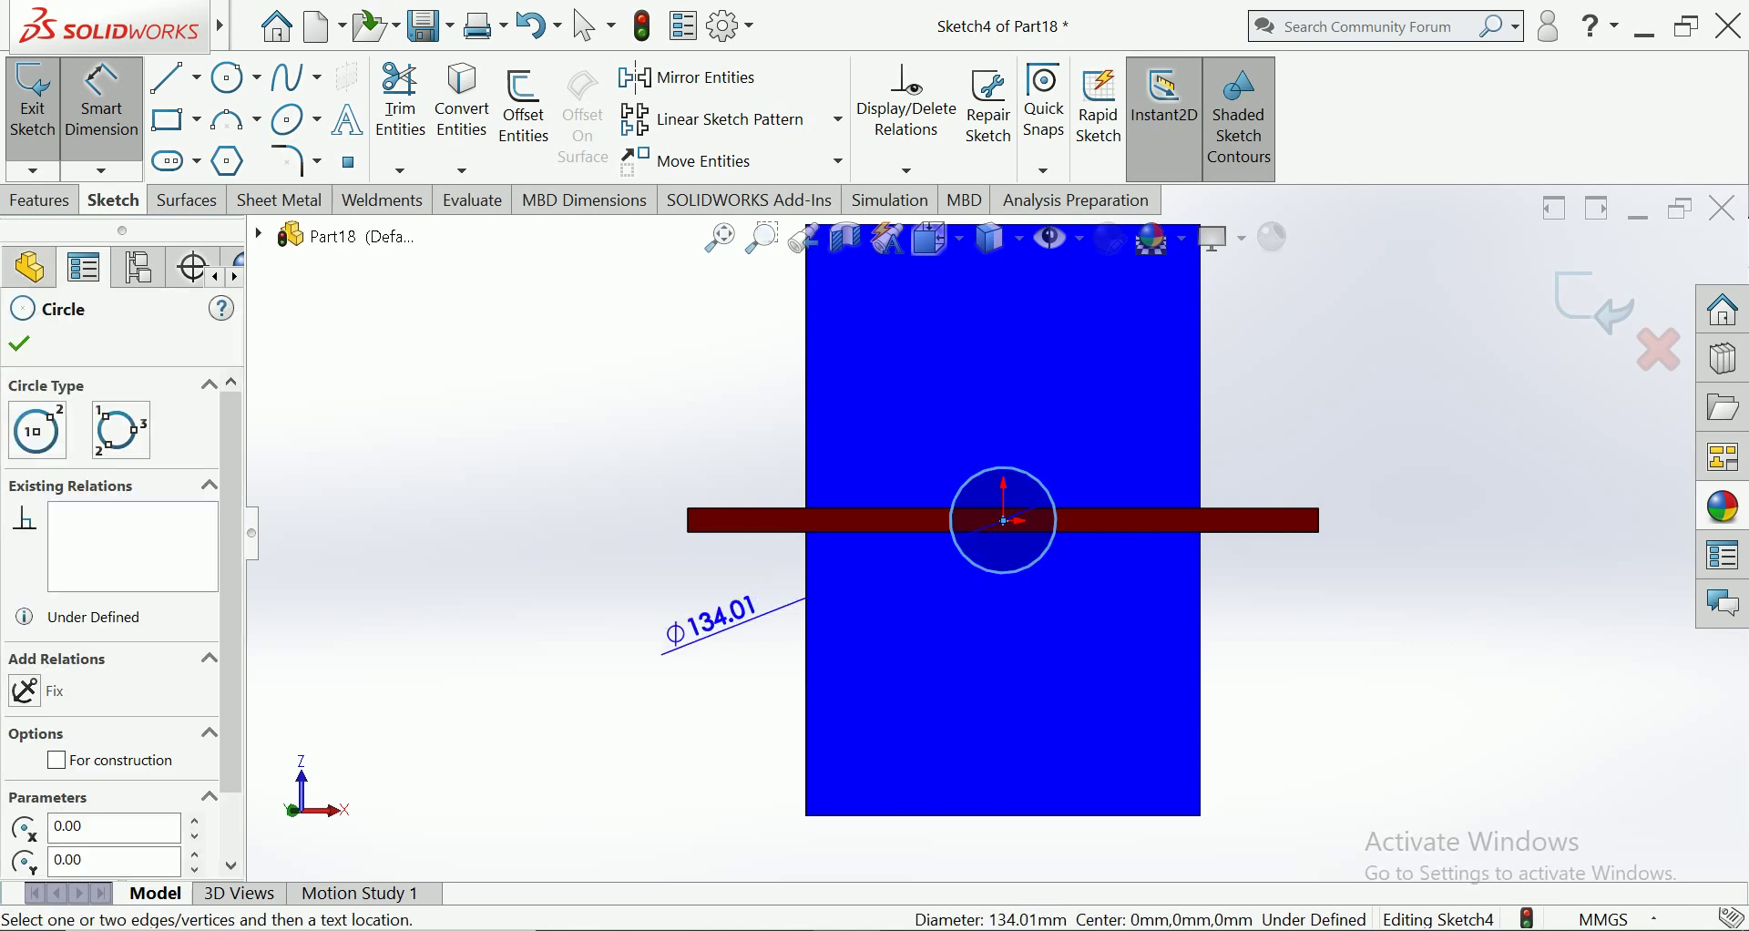
left_click(697, 637)
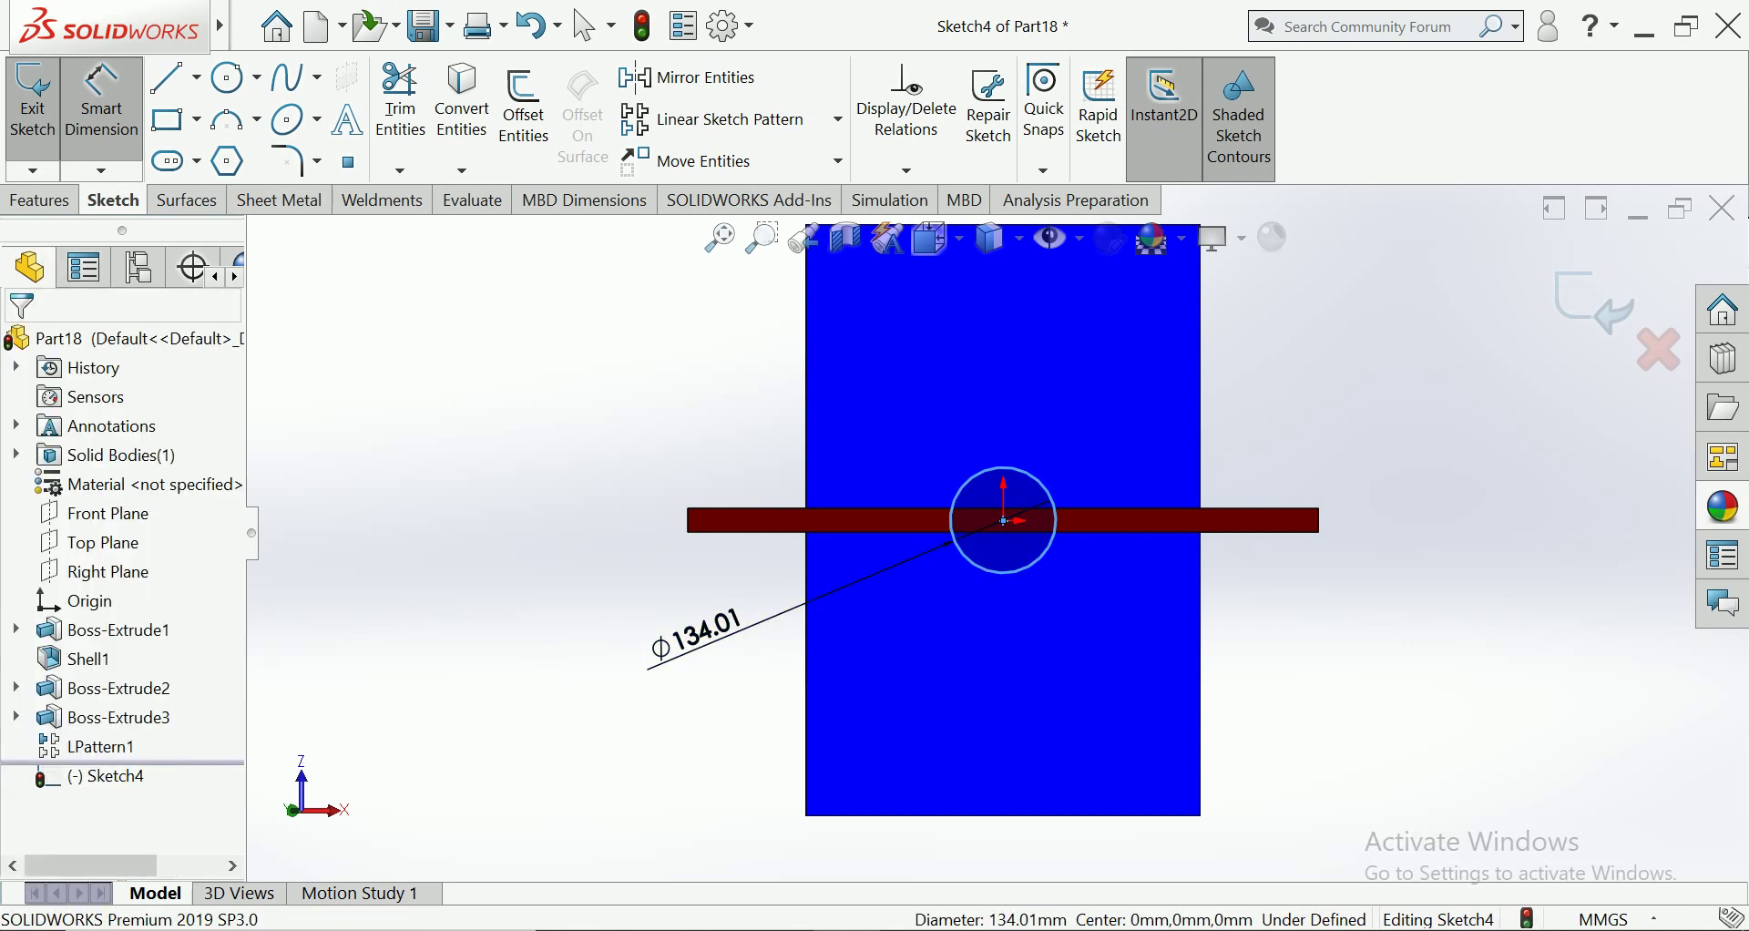
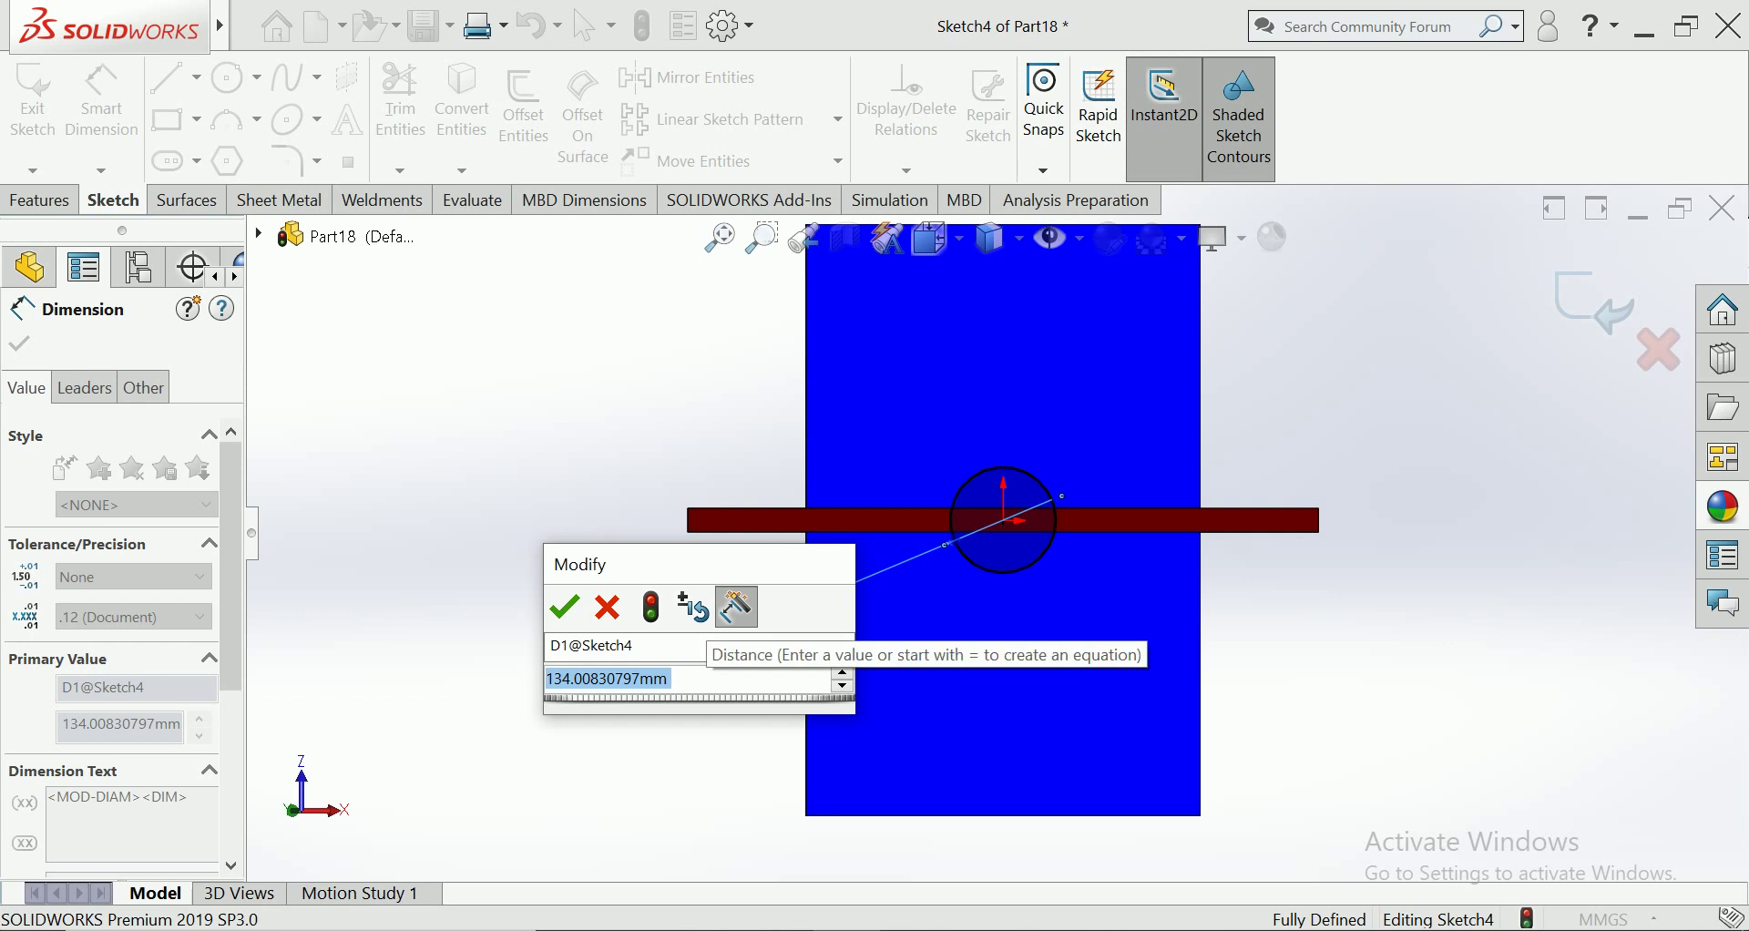
Make the sketch circle Ø155 mm and add a 3 mm offset circle around it
type("155")
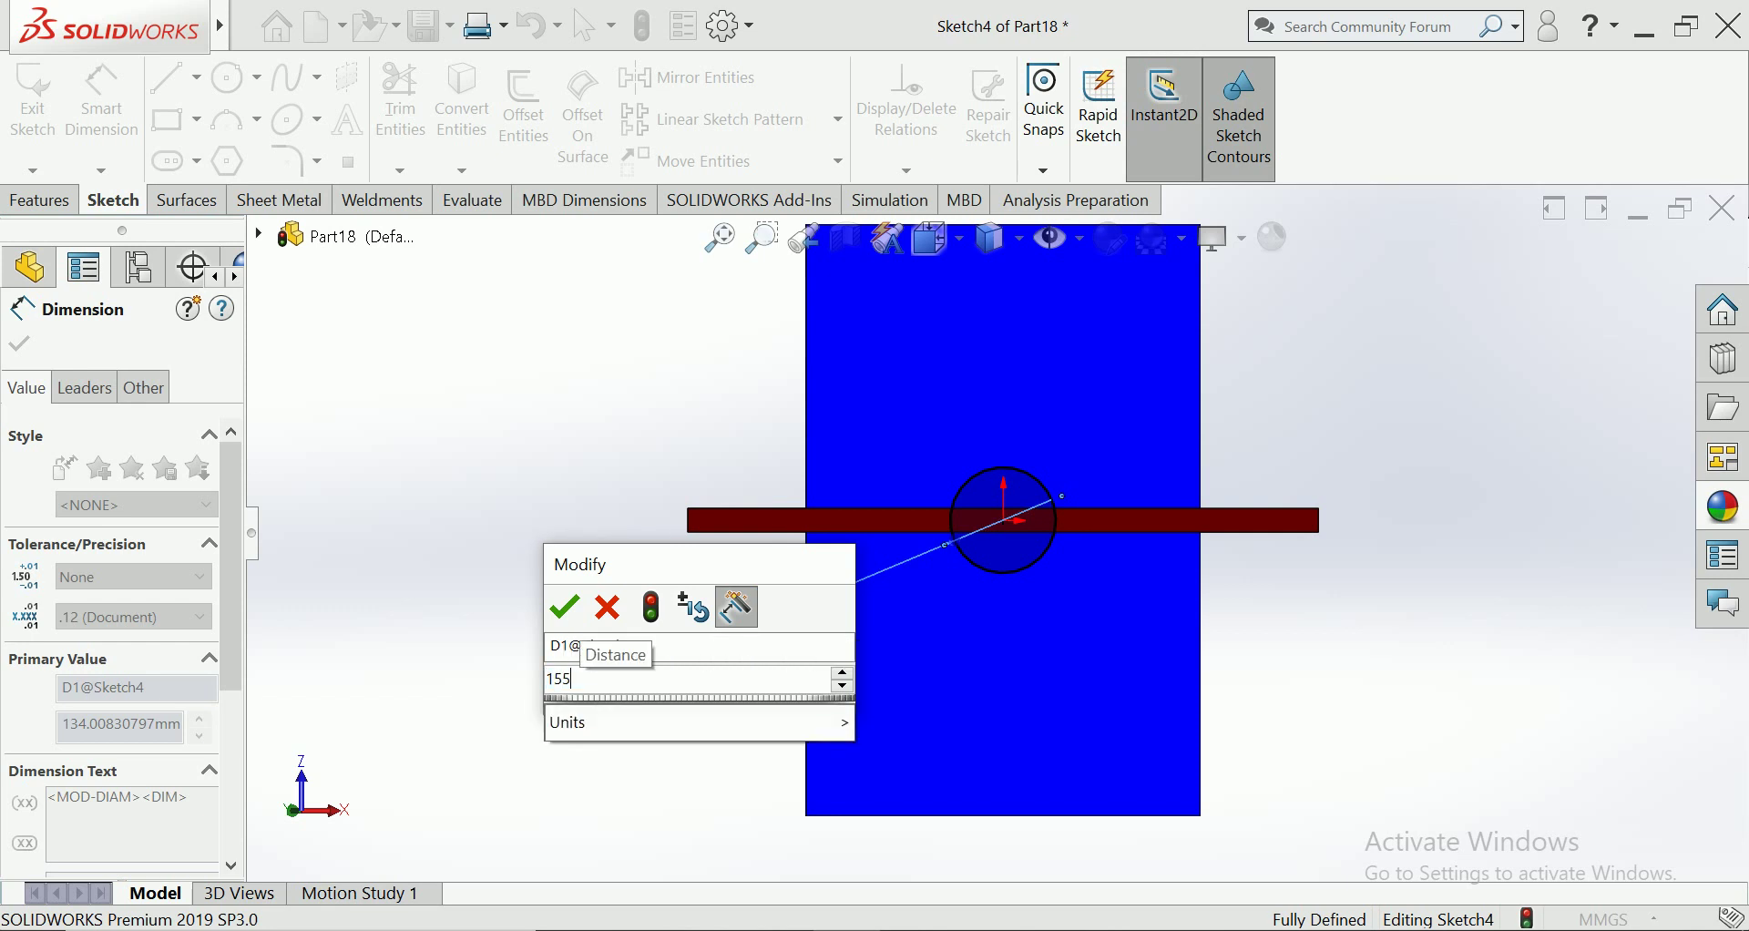
key("Return")
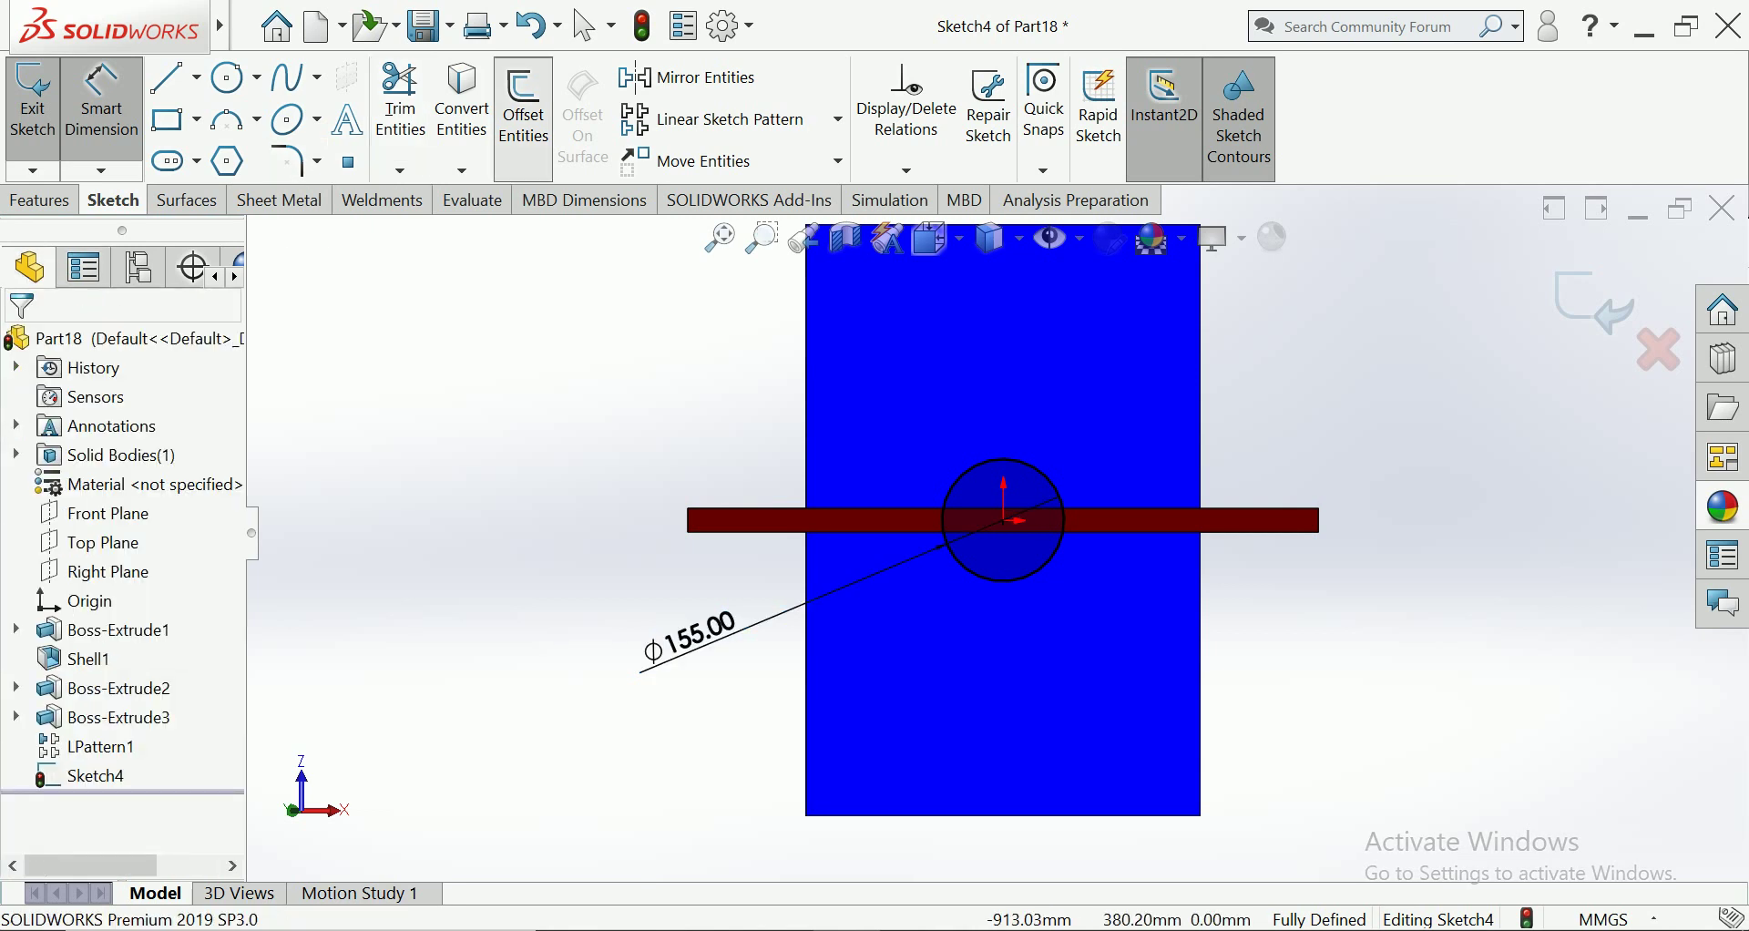
left_click(524, 109)
left_click(944, 537)
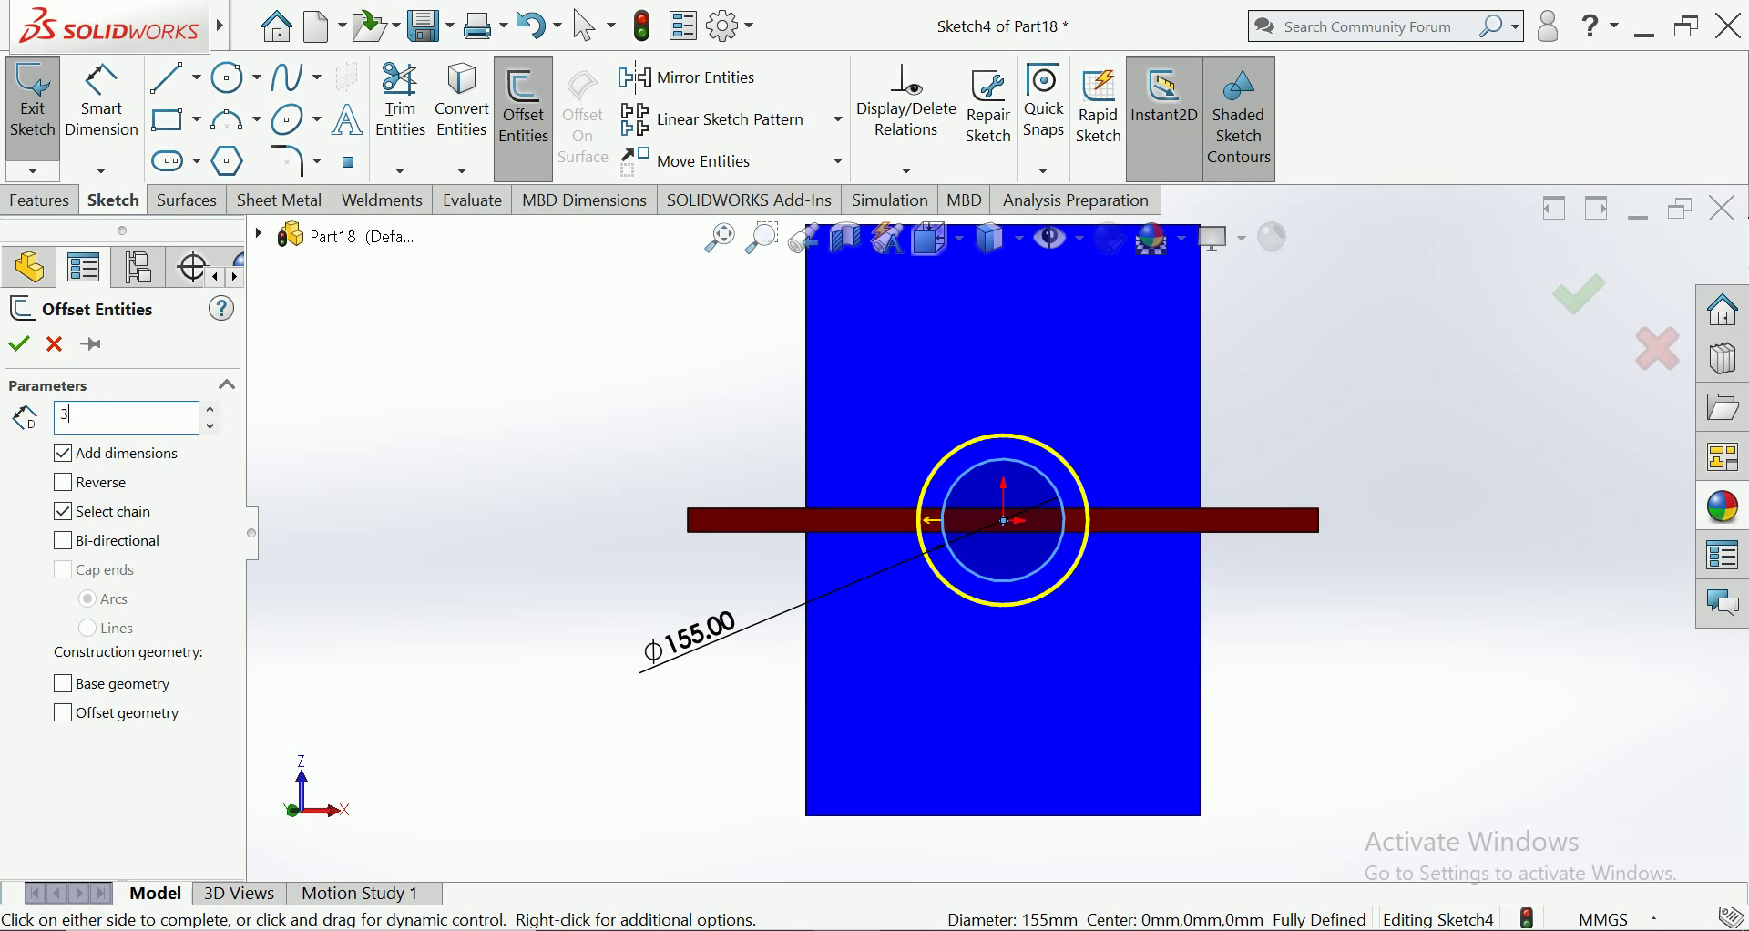
key("Return")
left_click(18, 344)
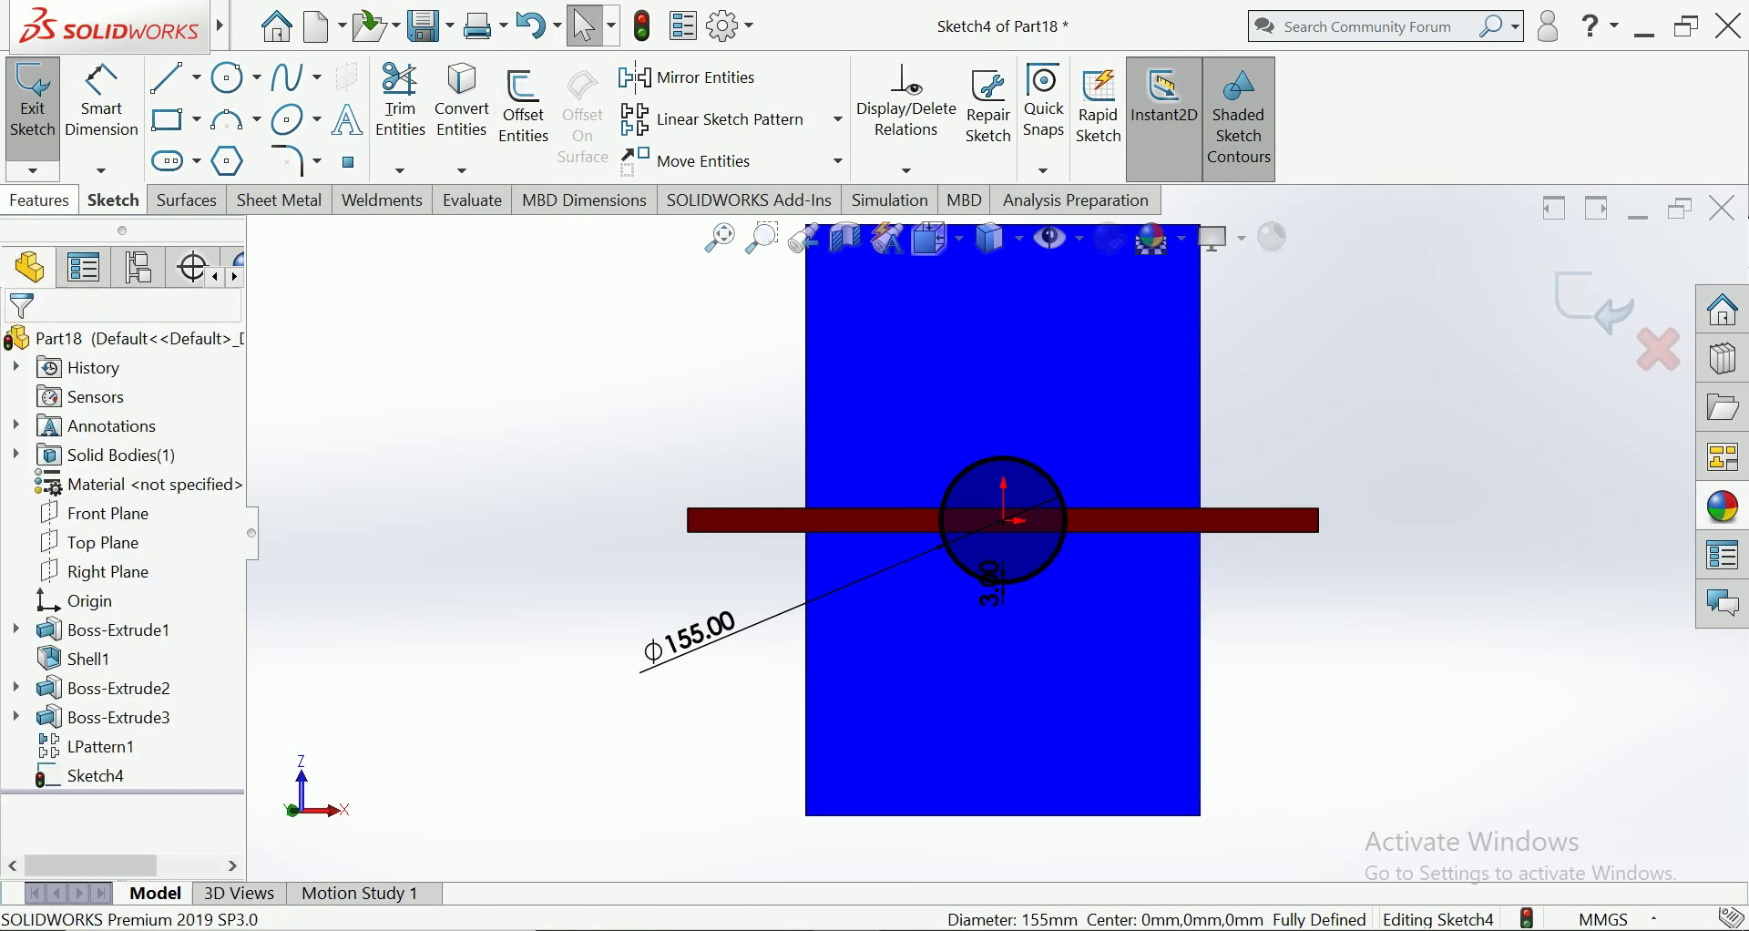
left_click(39, 200)
left_click(44, 105)
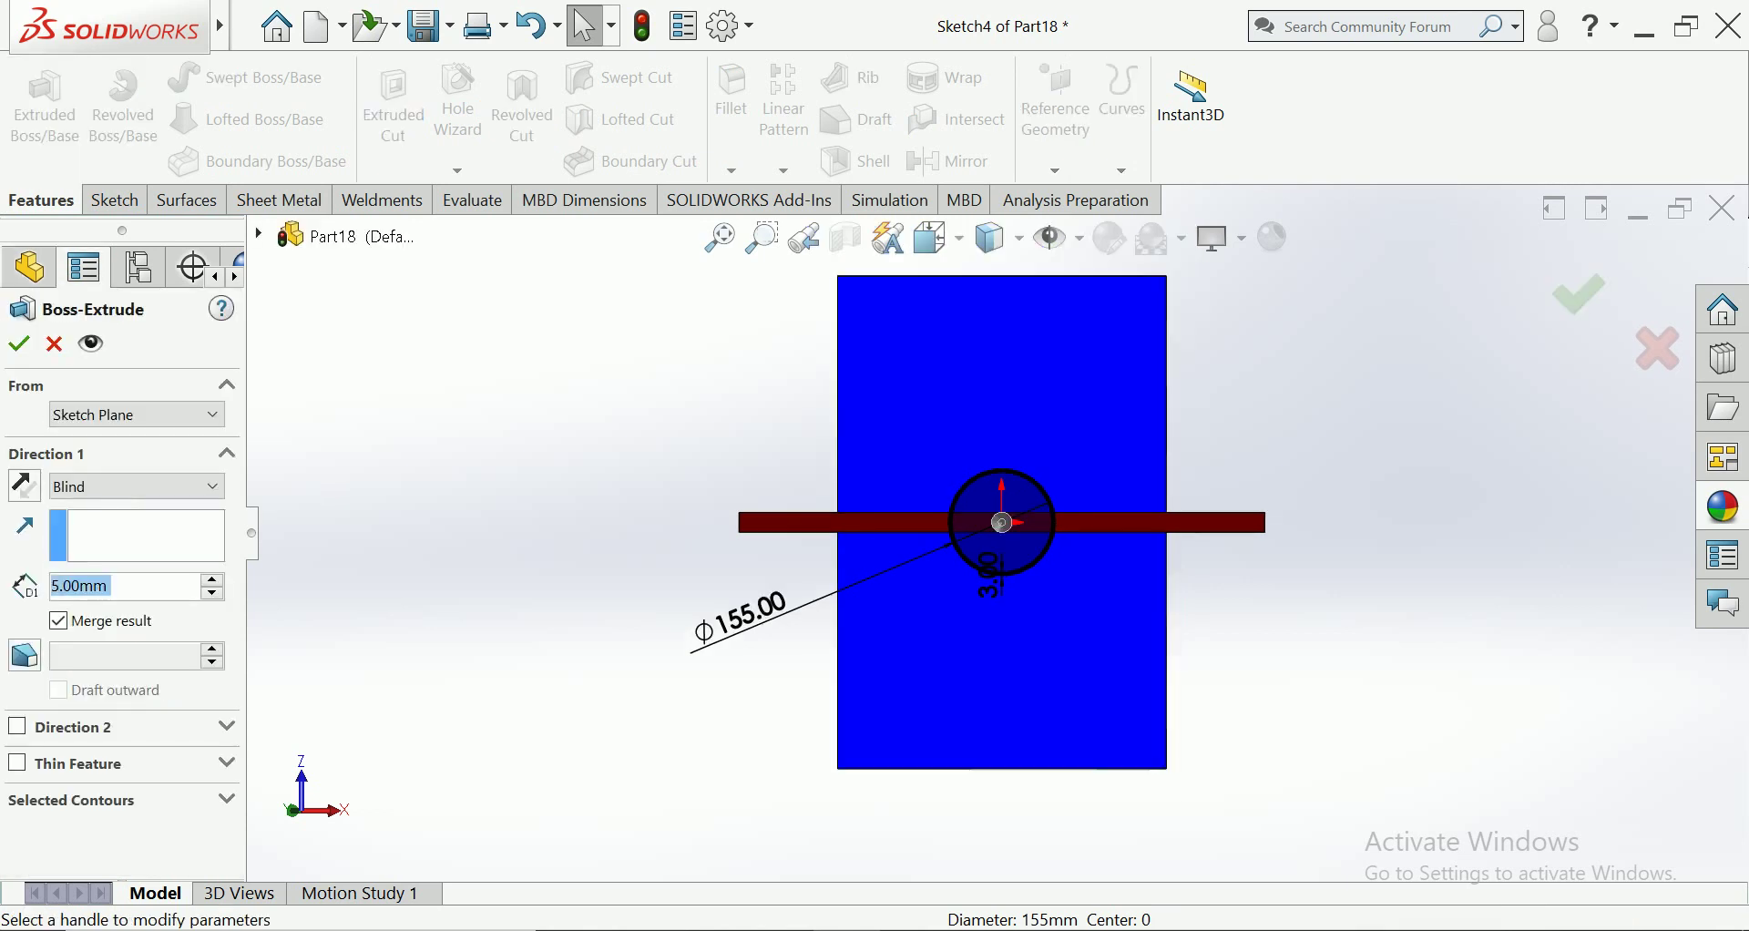
Extrude the circle sketch 138 mm blind into a cylinder
left_click(991, 551)
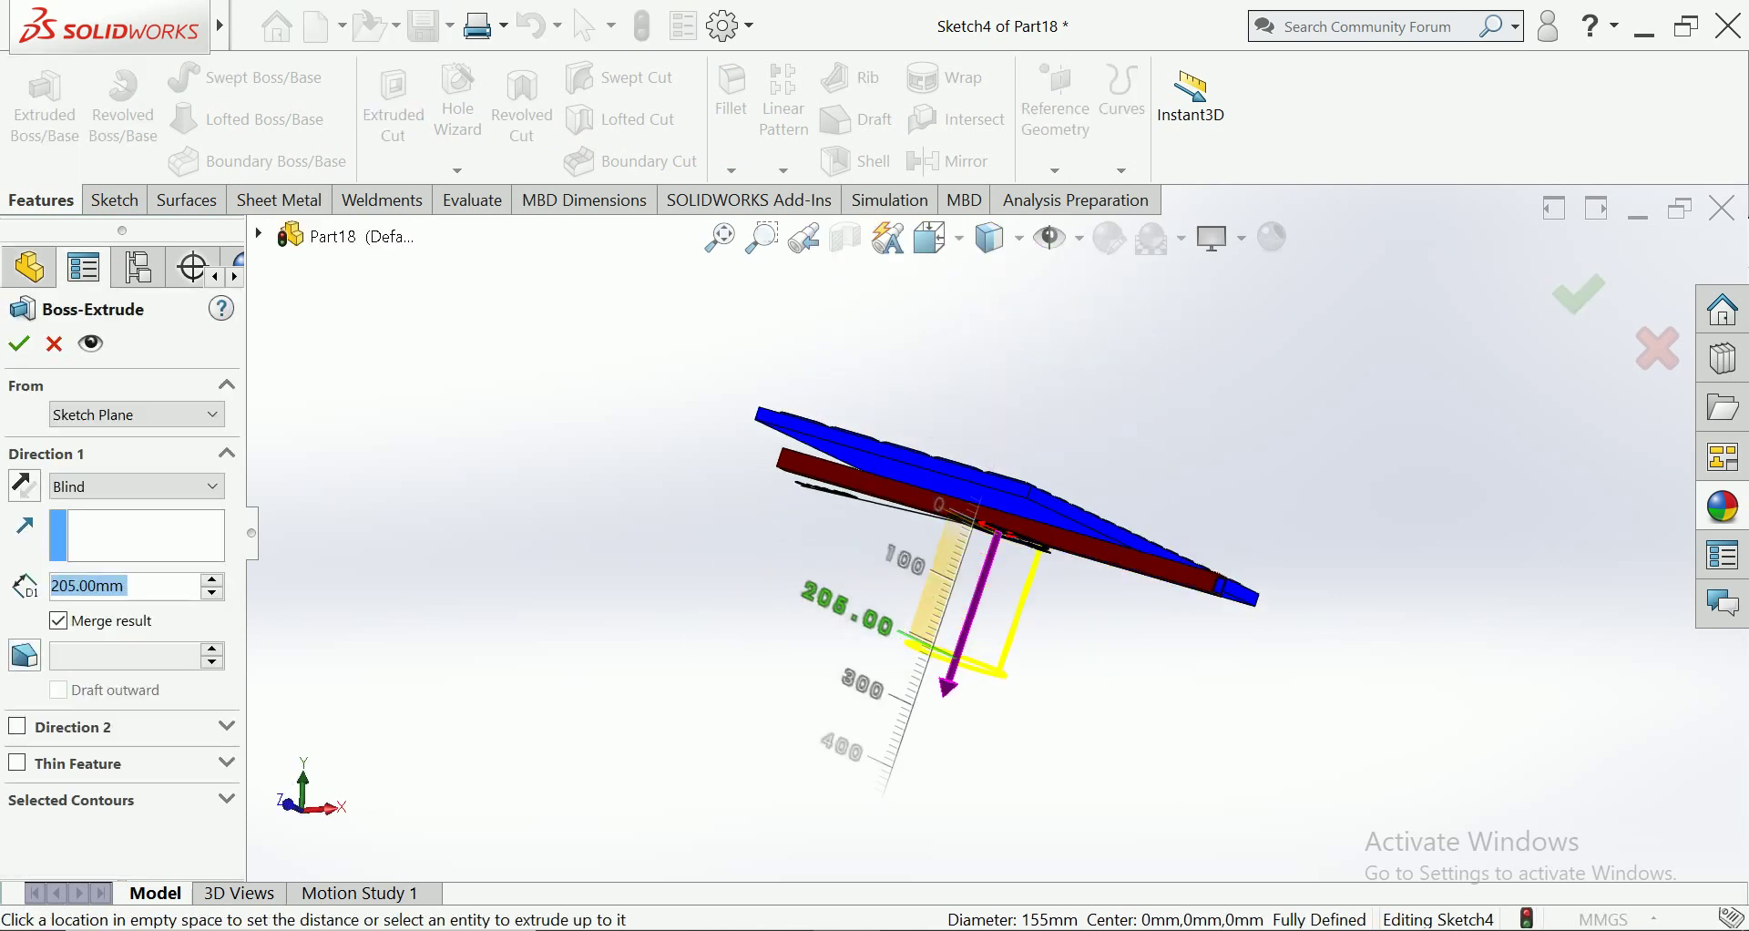
left_click(922, 603)
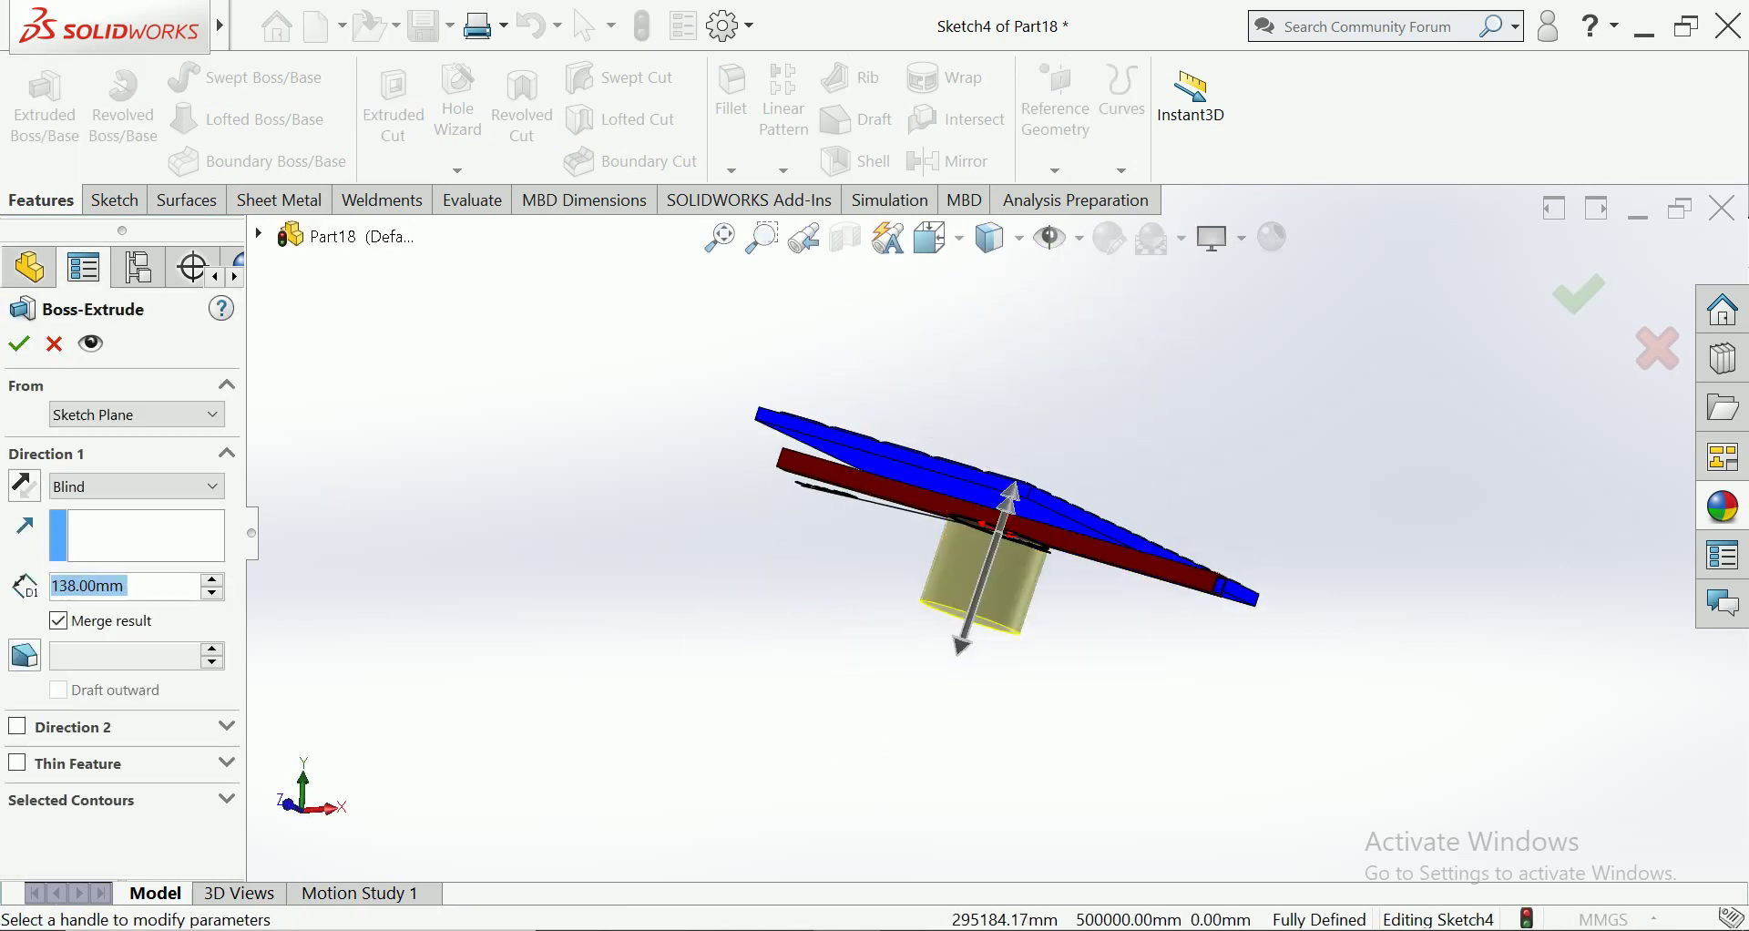
left_click(19, 343)
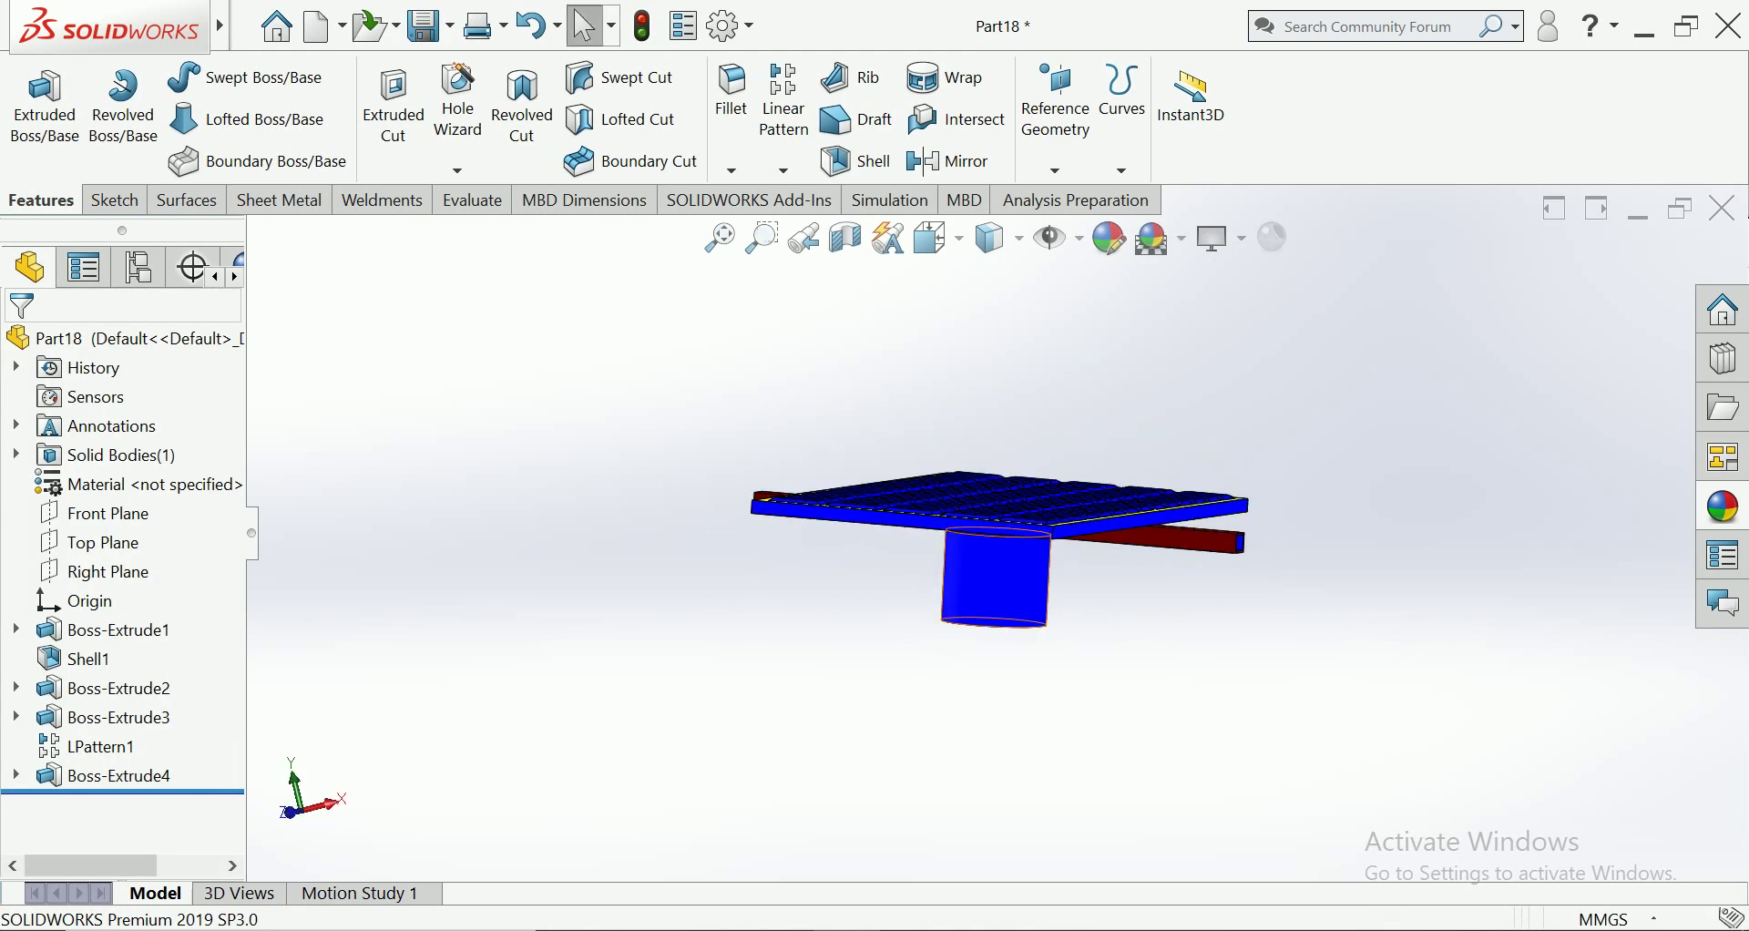
Colour the new cylinder green and view the model isometrically
left_click(998, 583)
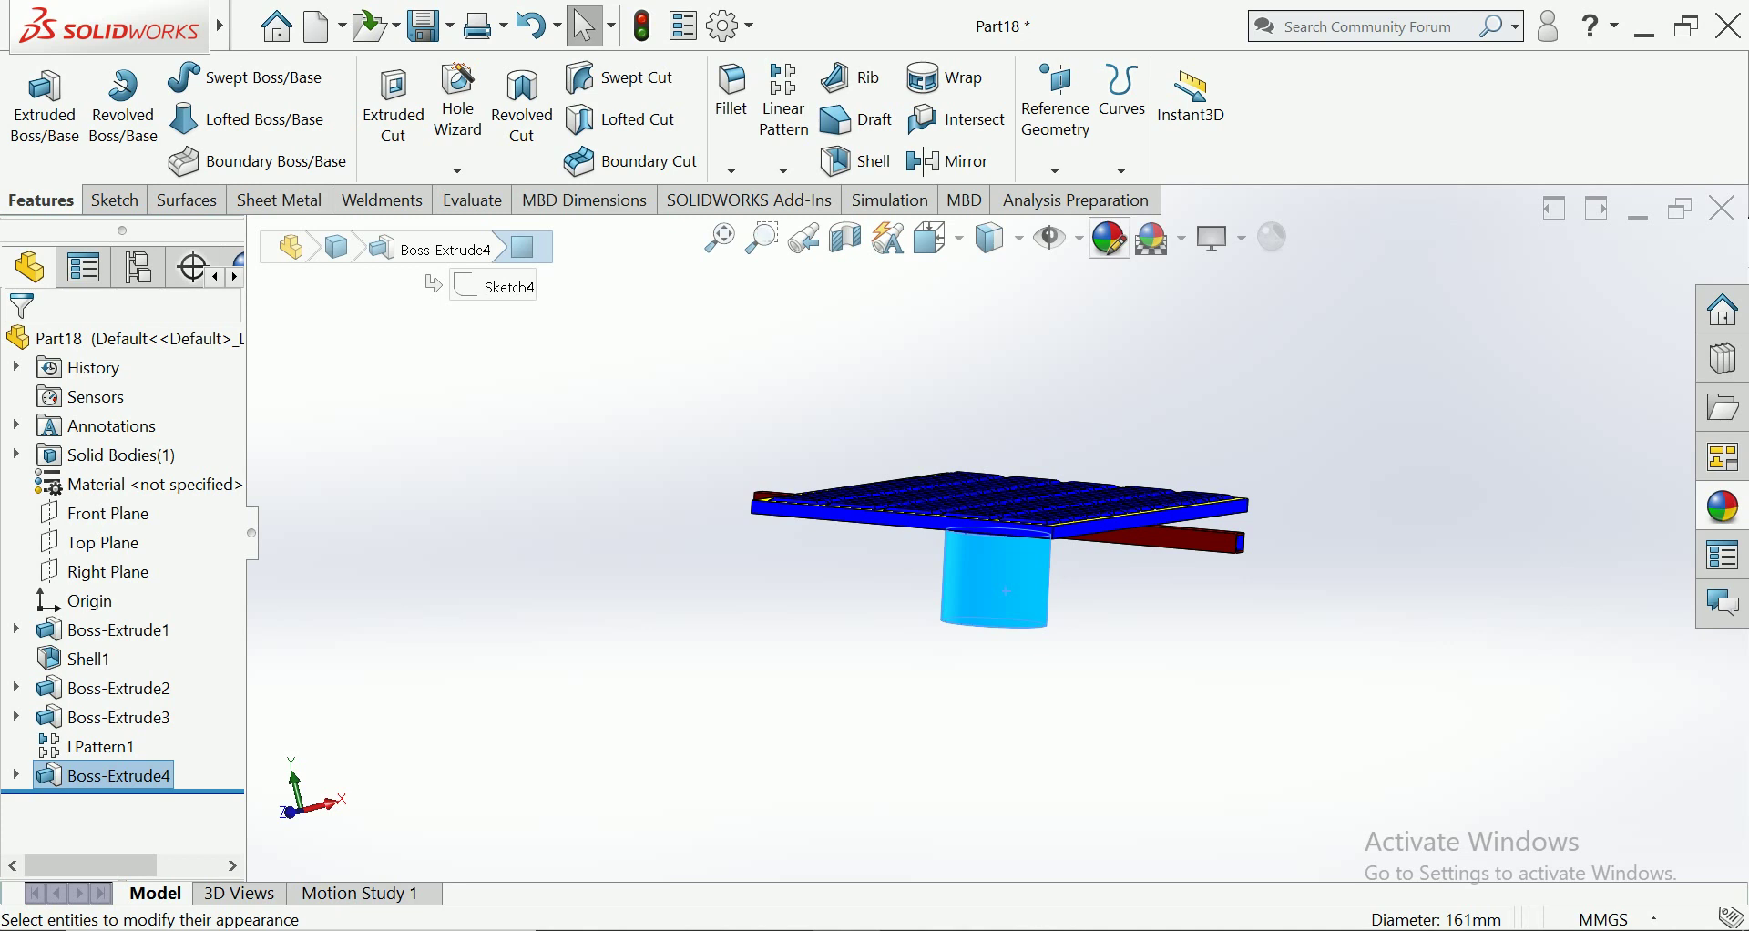
left_click(1109, 237)
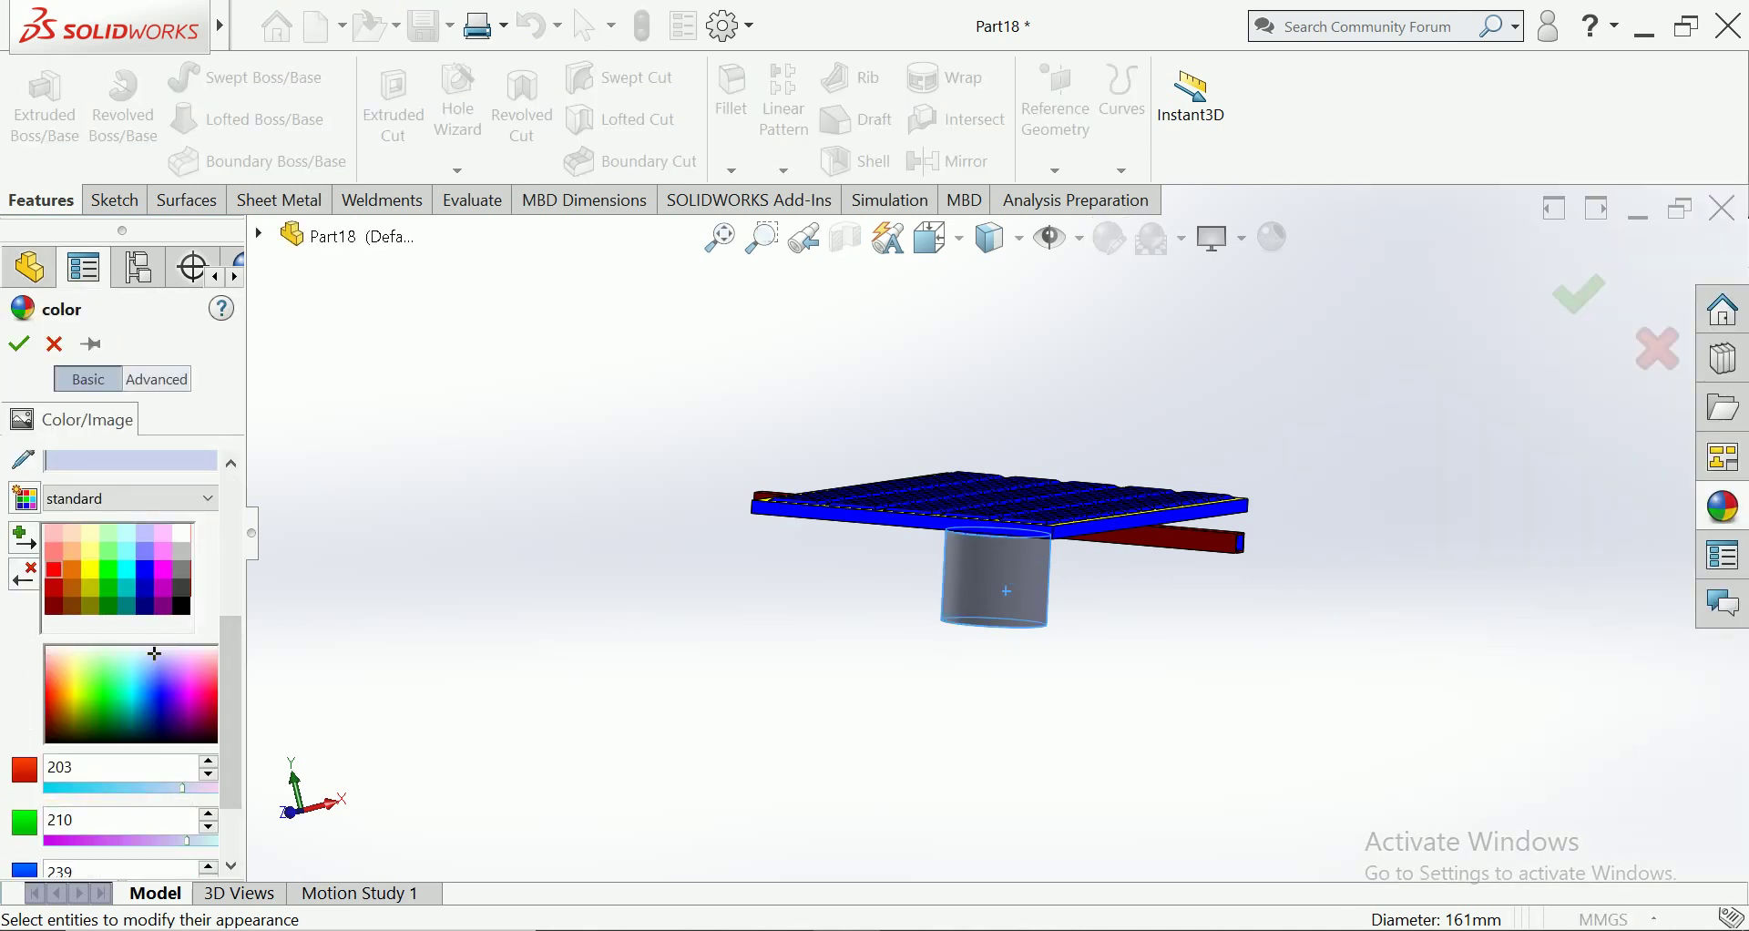
left_click(108, 588)
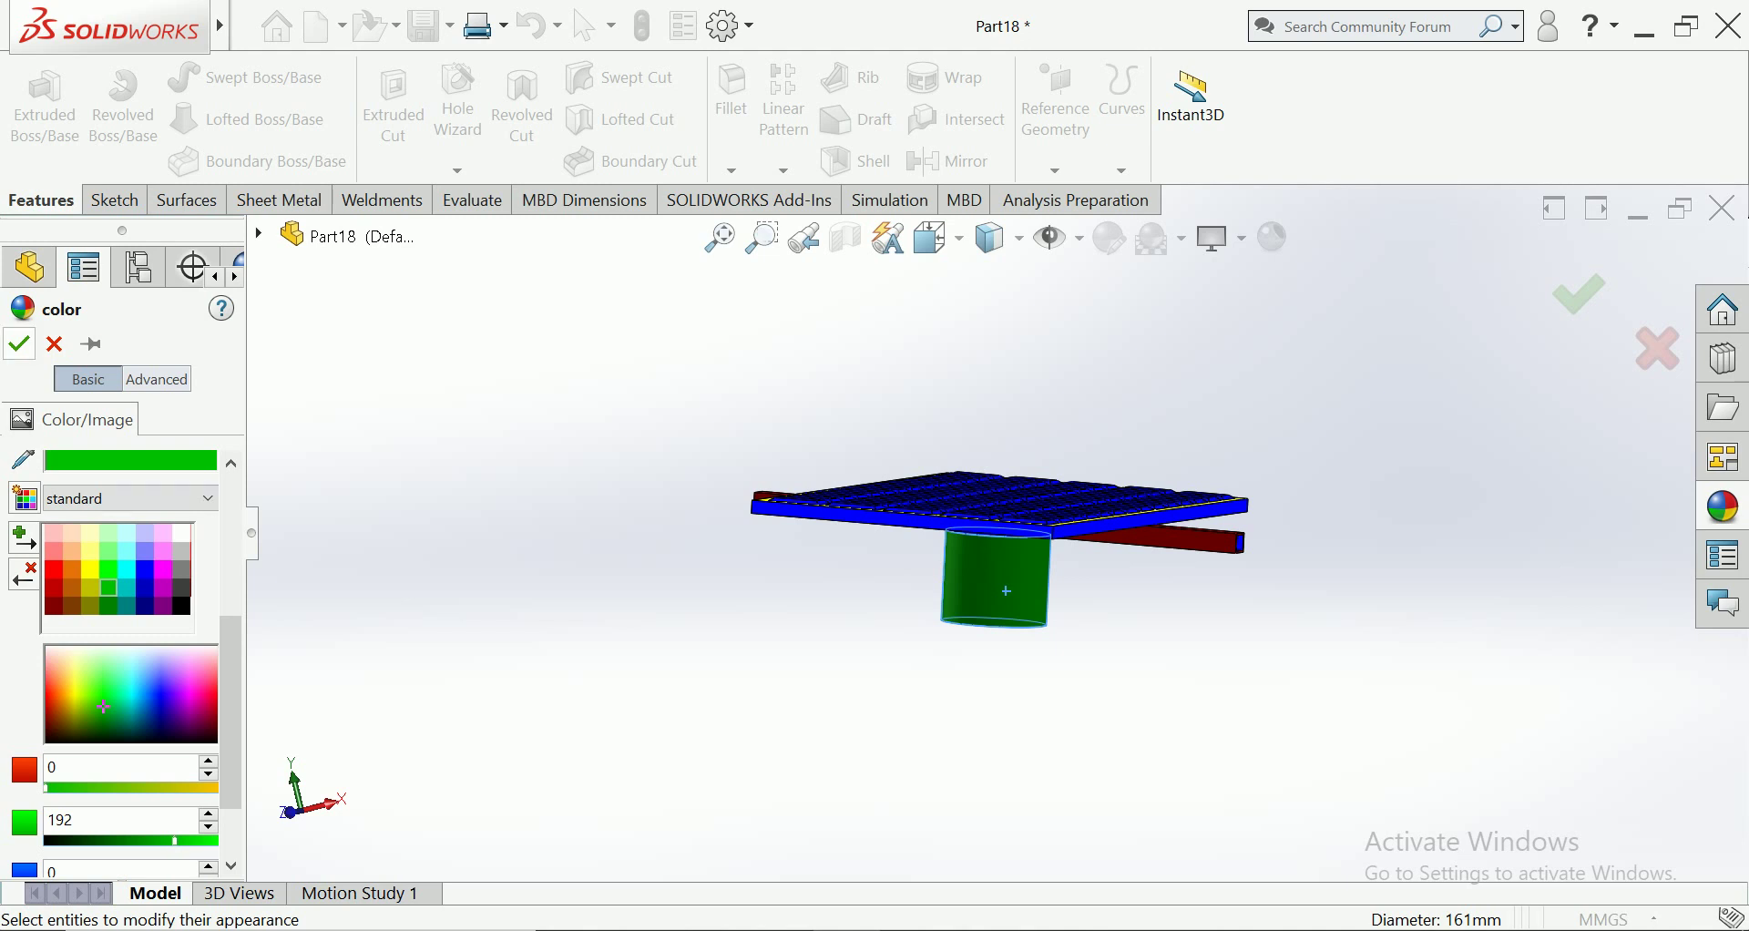
left_click(18, 343)
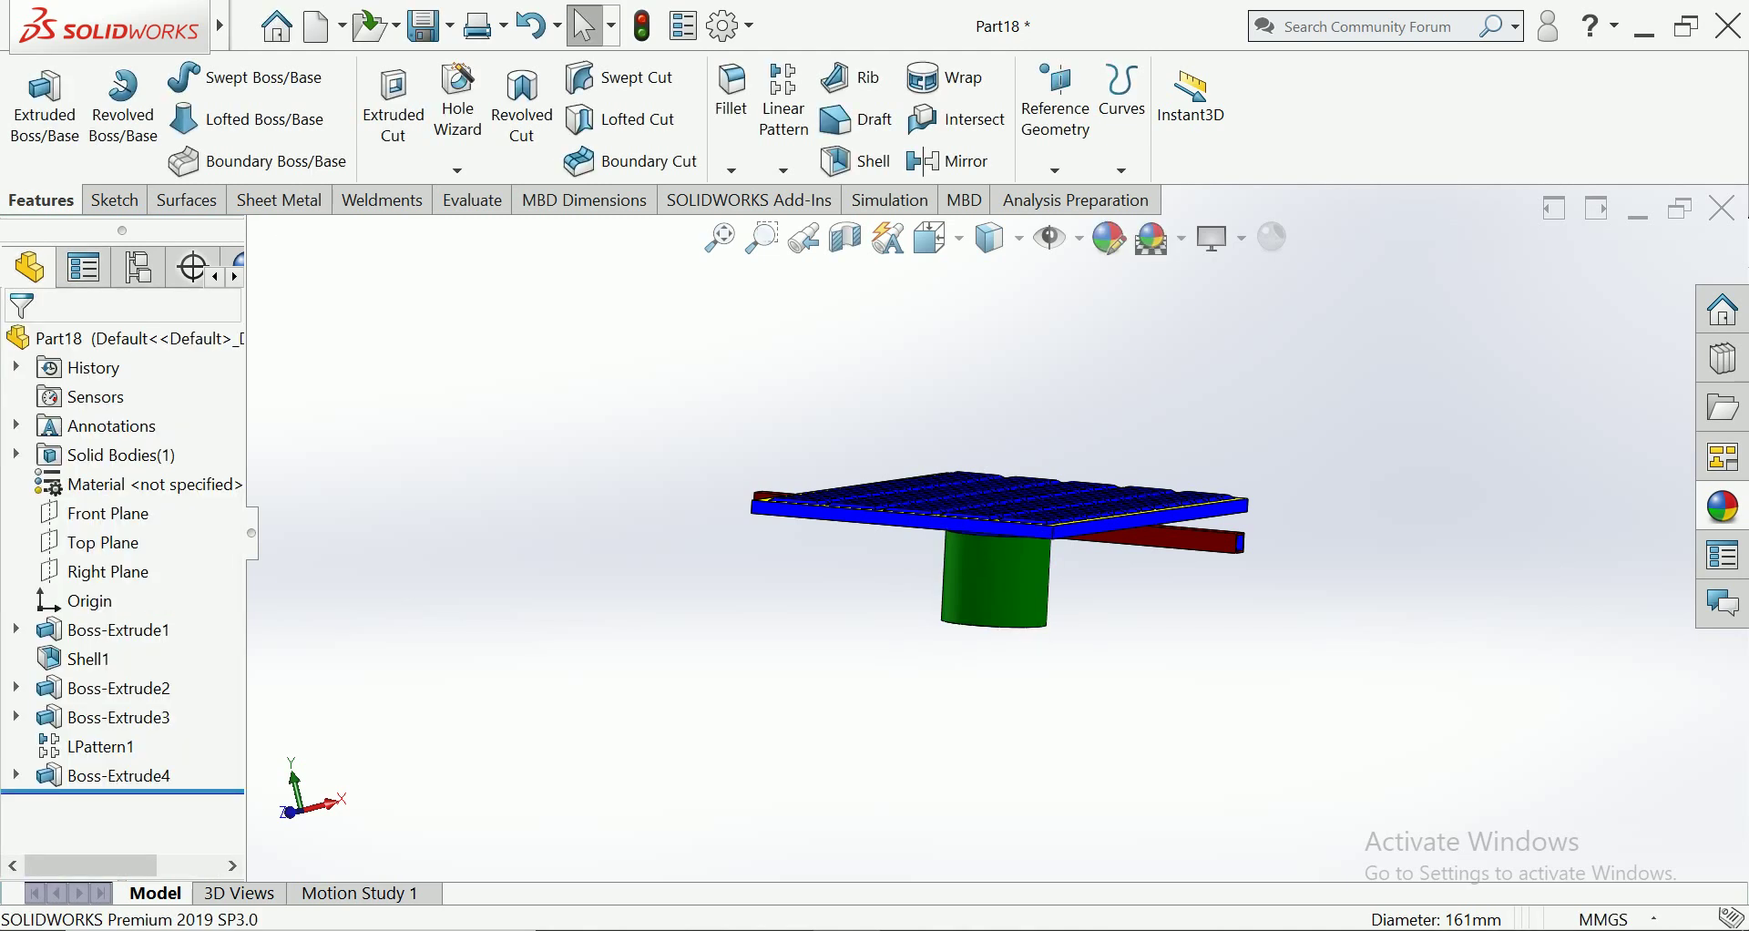
key("ctrl+7")
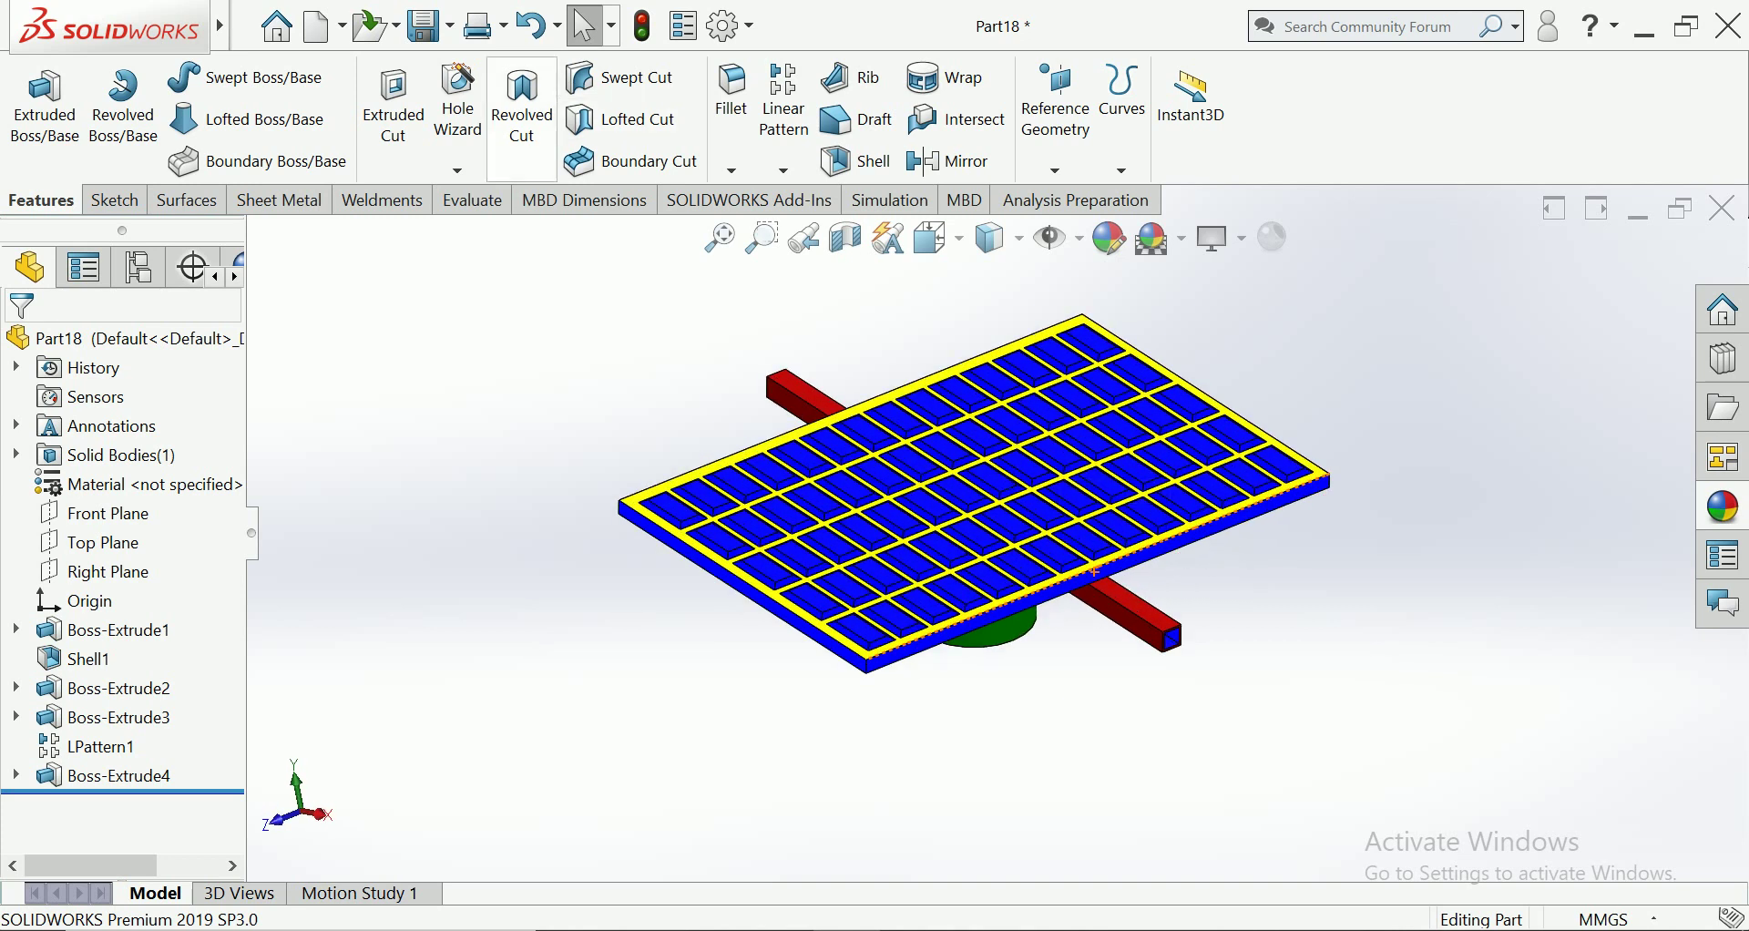
Save the part as PANEL, close it, and begin a new document
left_click(425, 25)
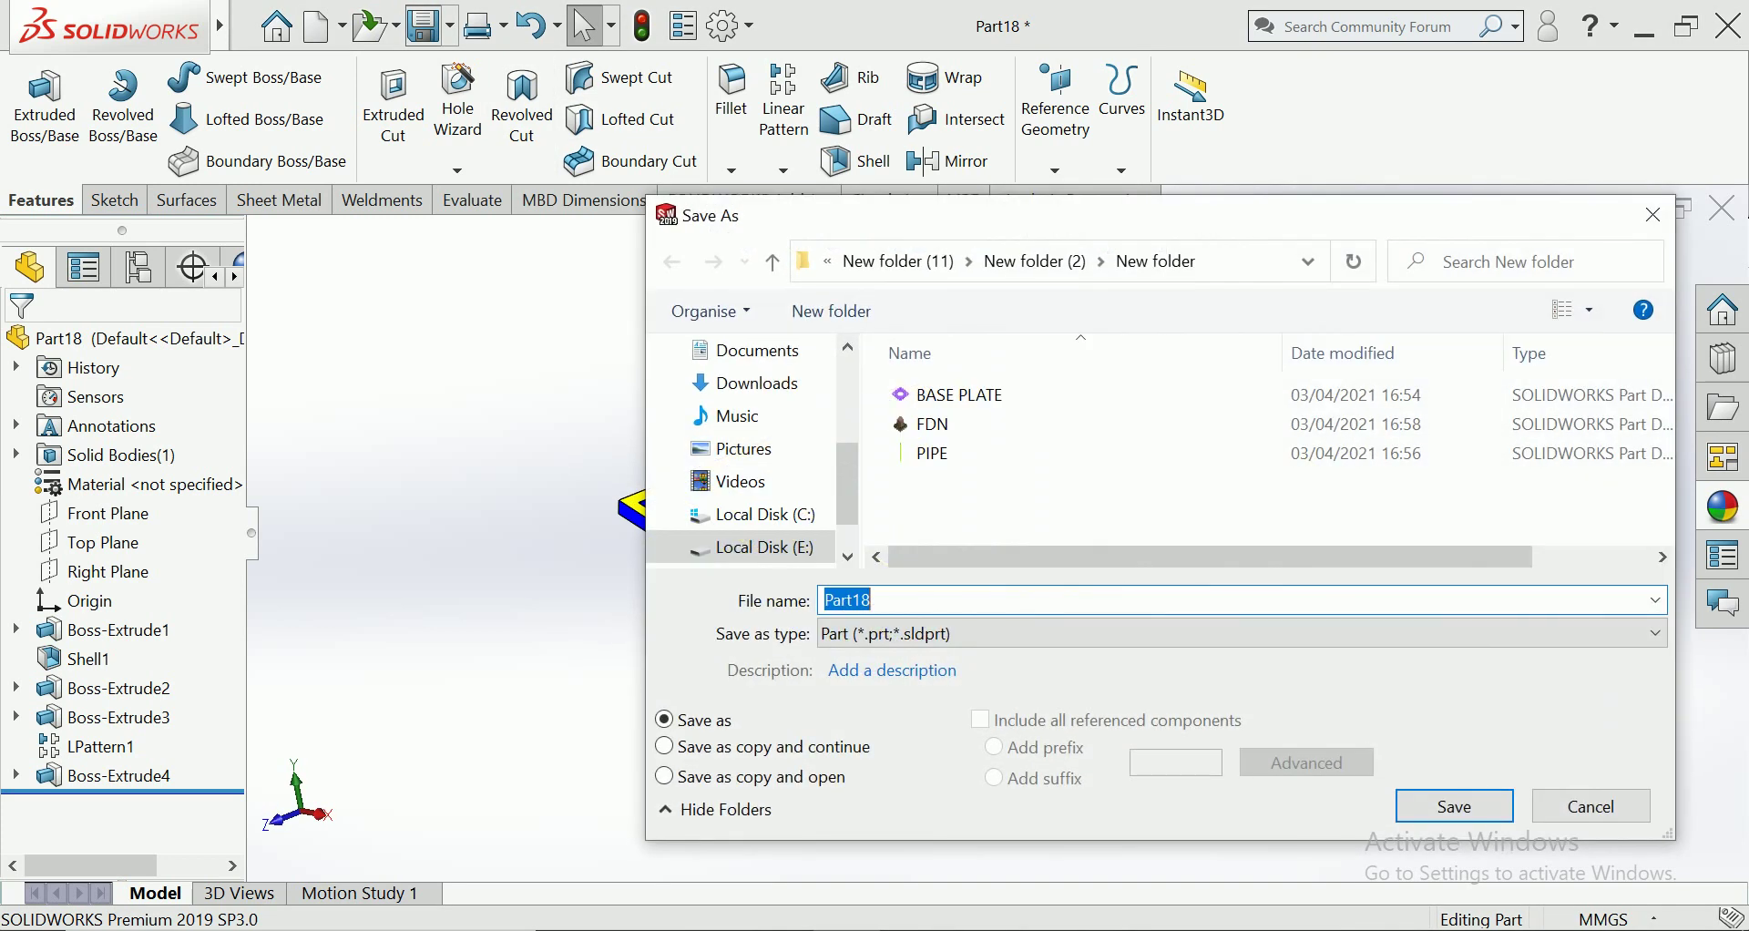
type("PANEL")
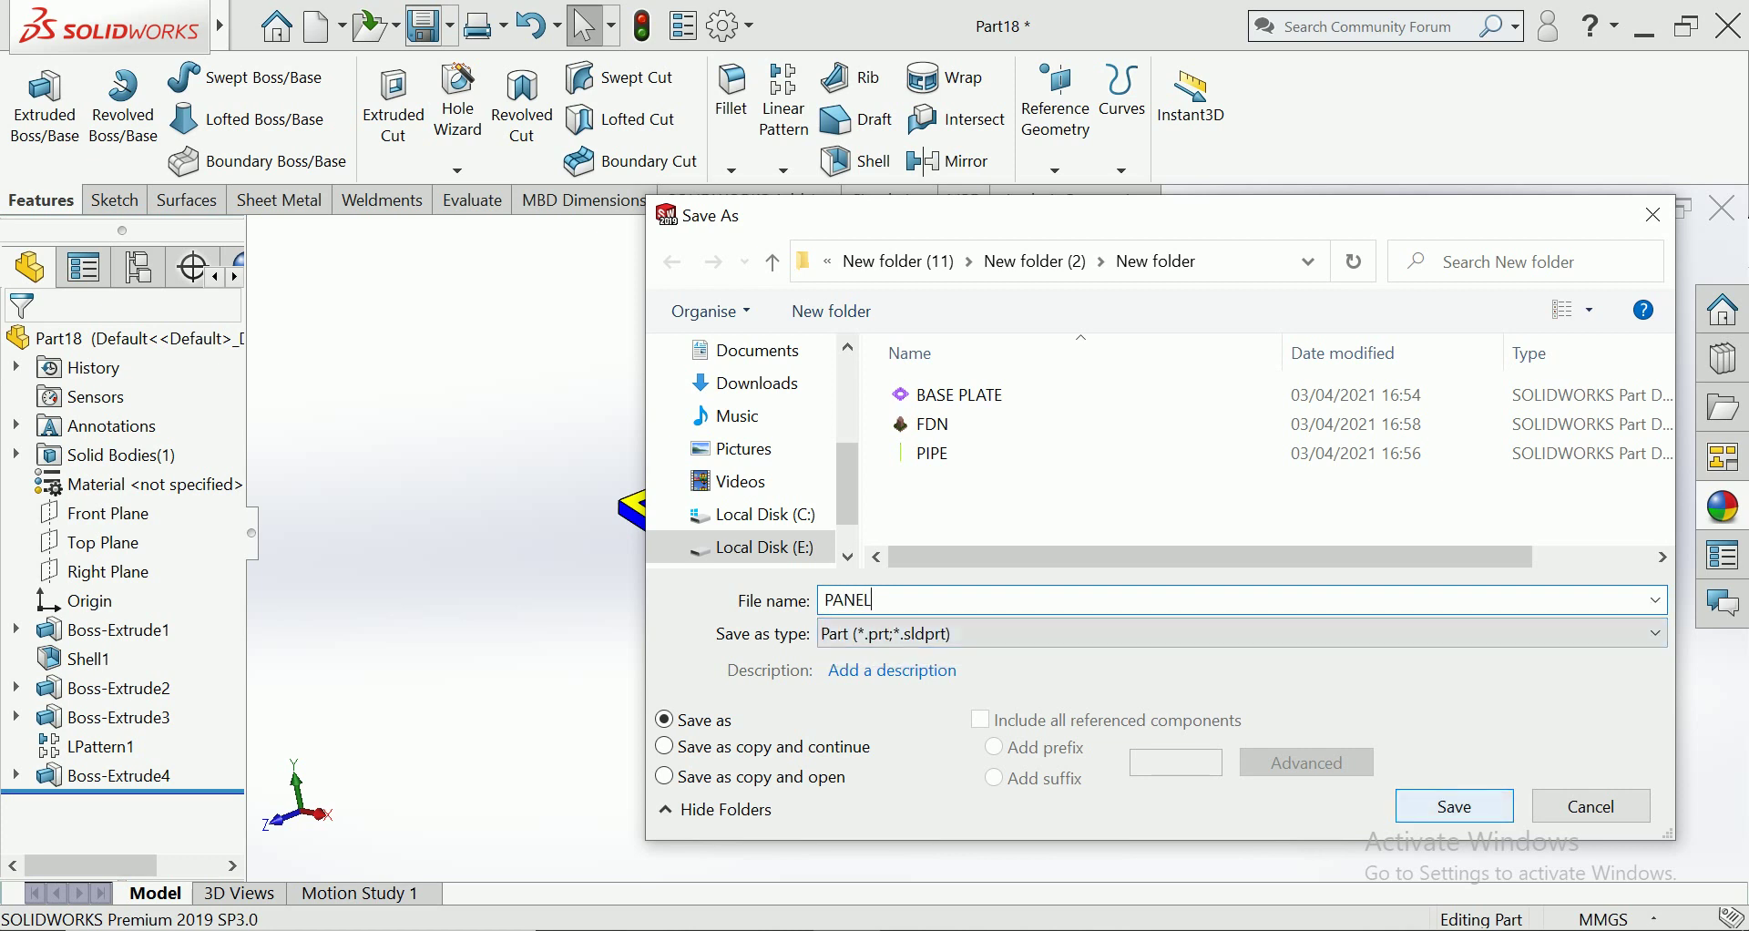
left_click(1455, 806)
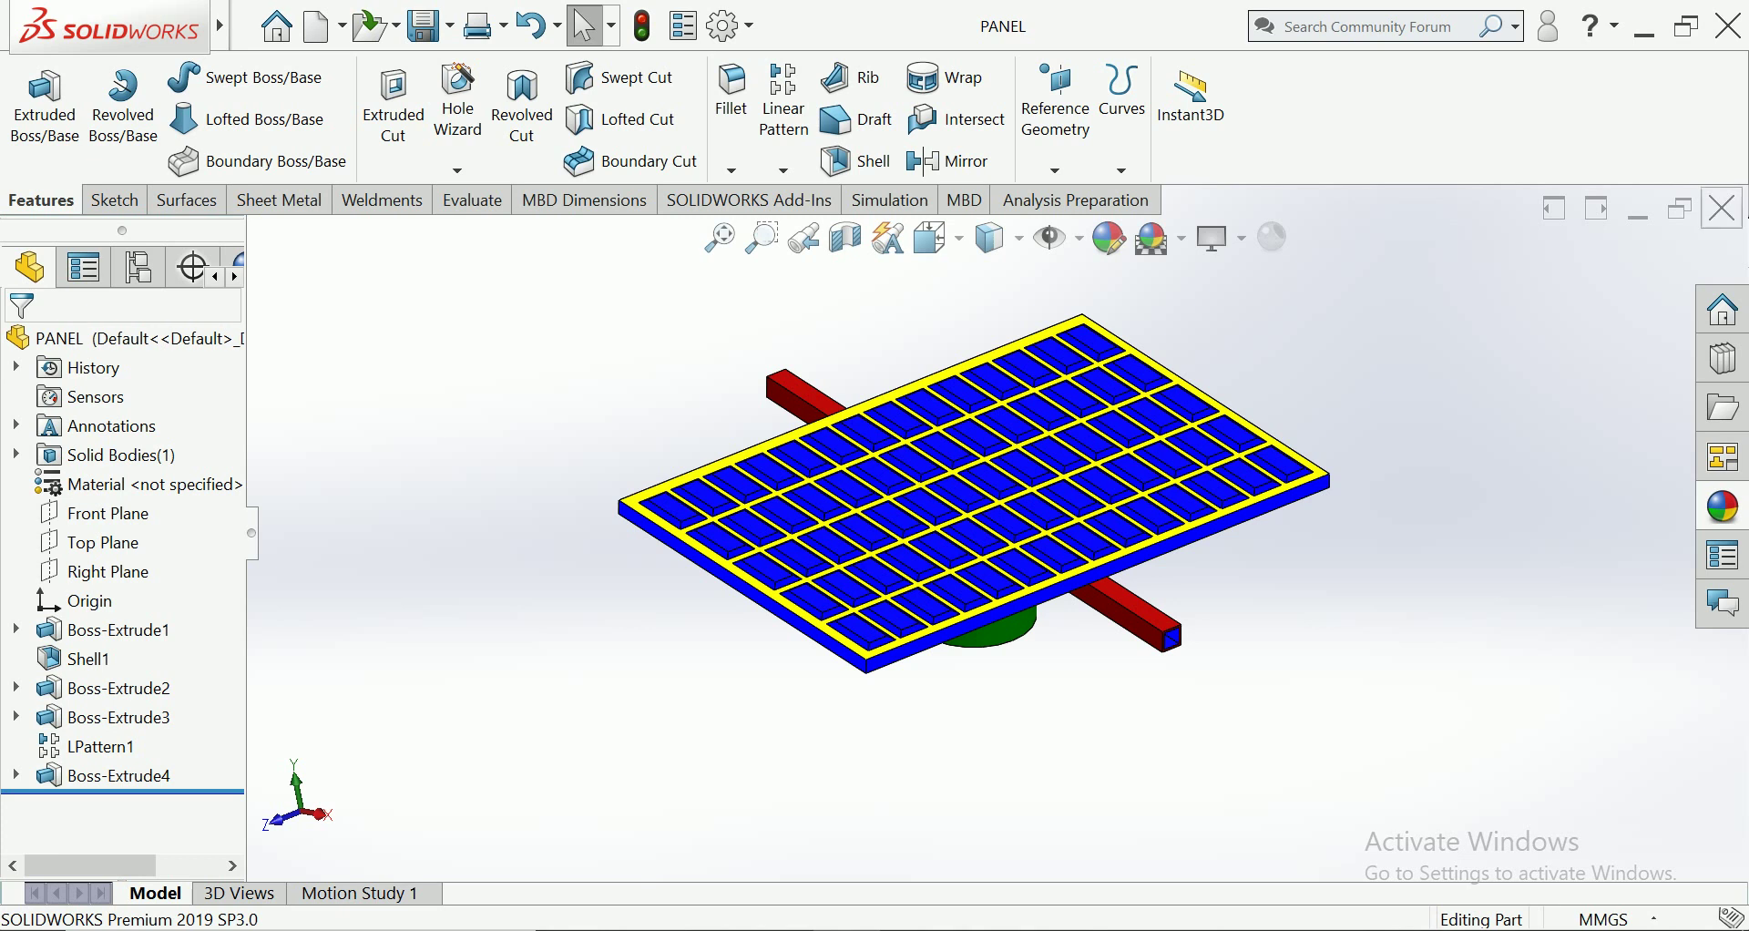
key("ctrl+w")
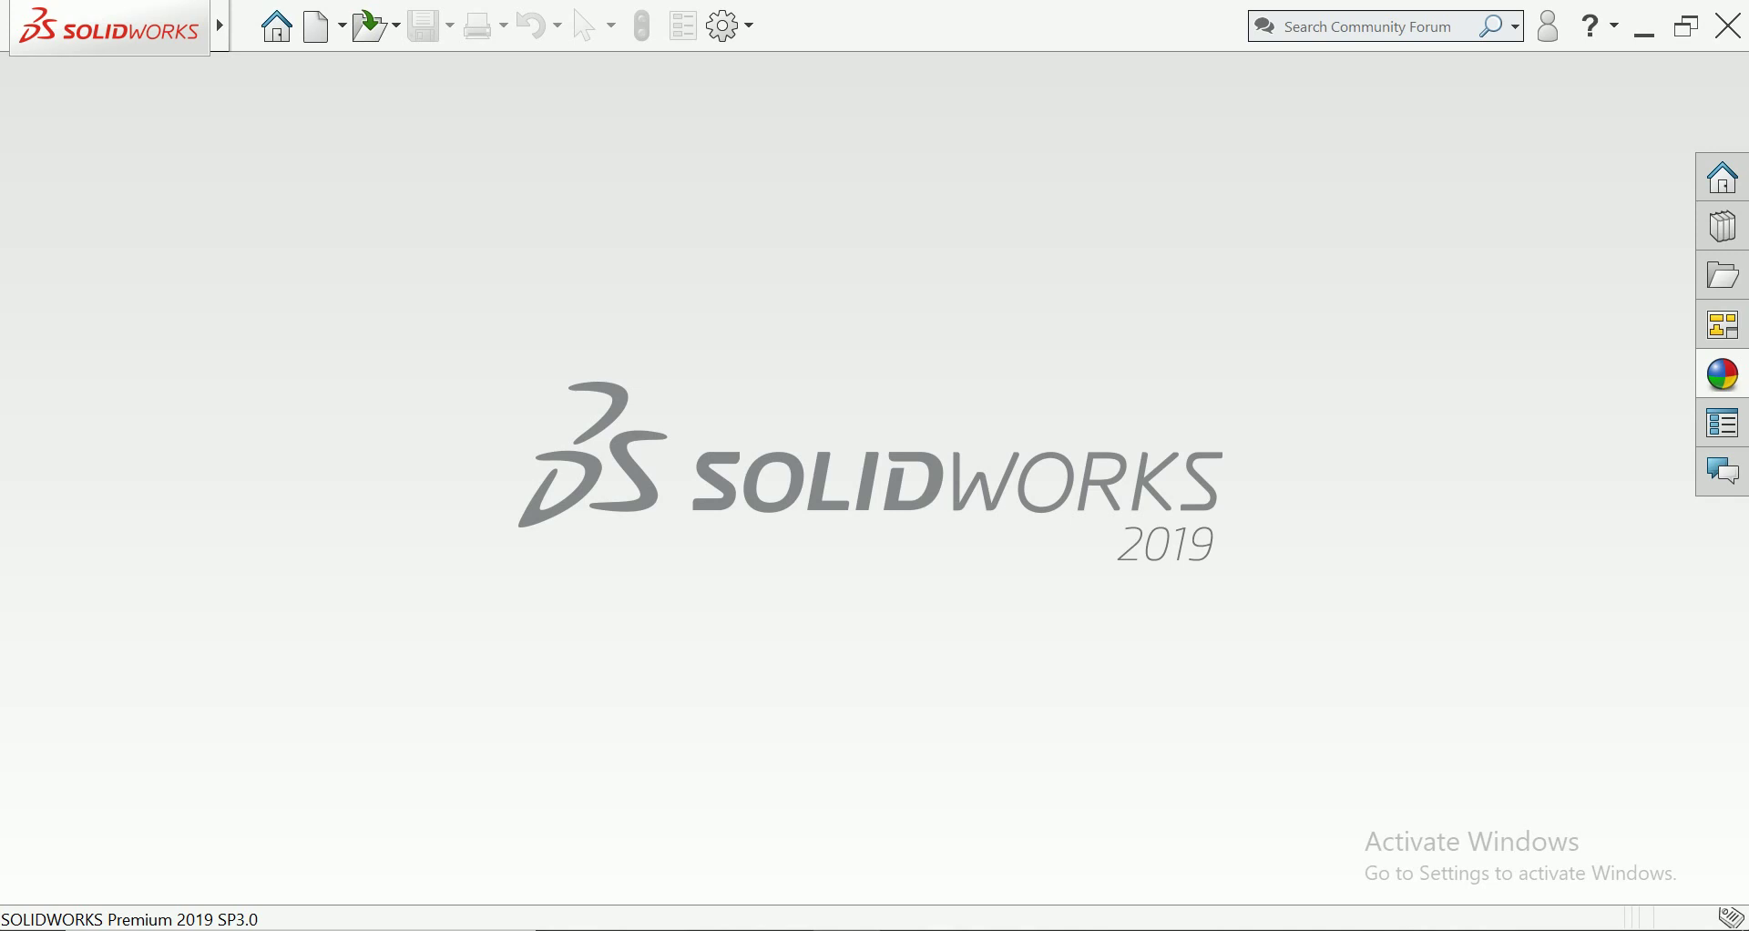
key("ctrl+n")
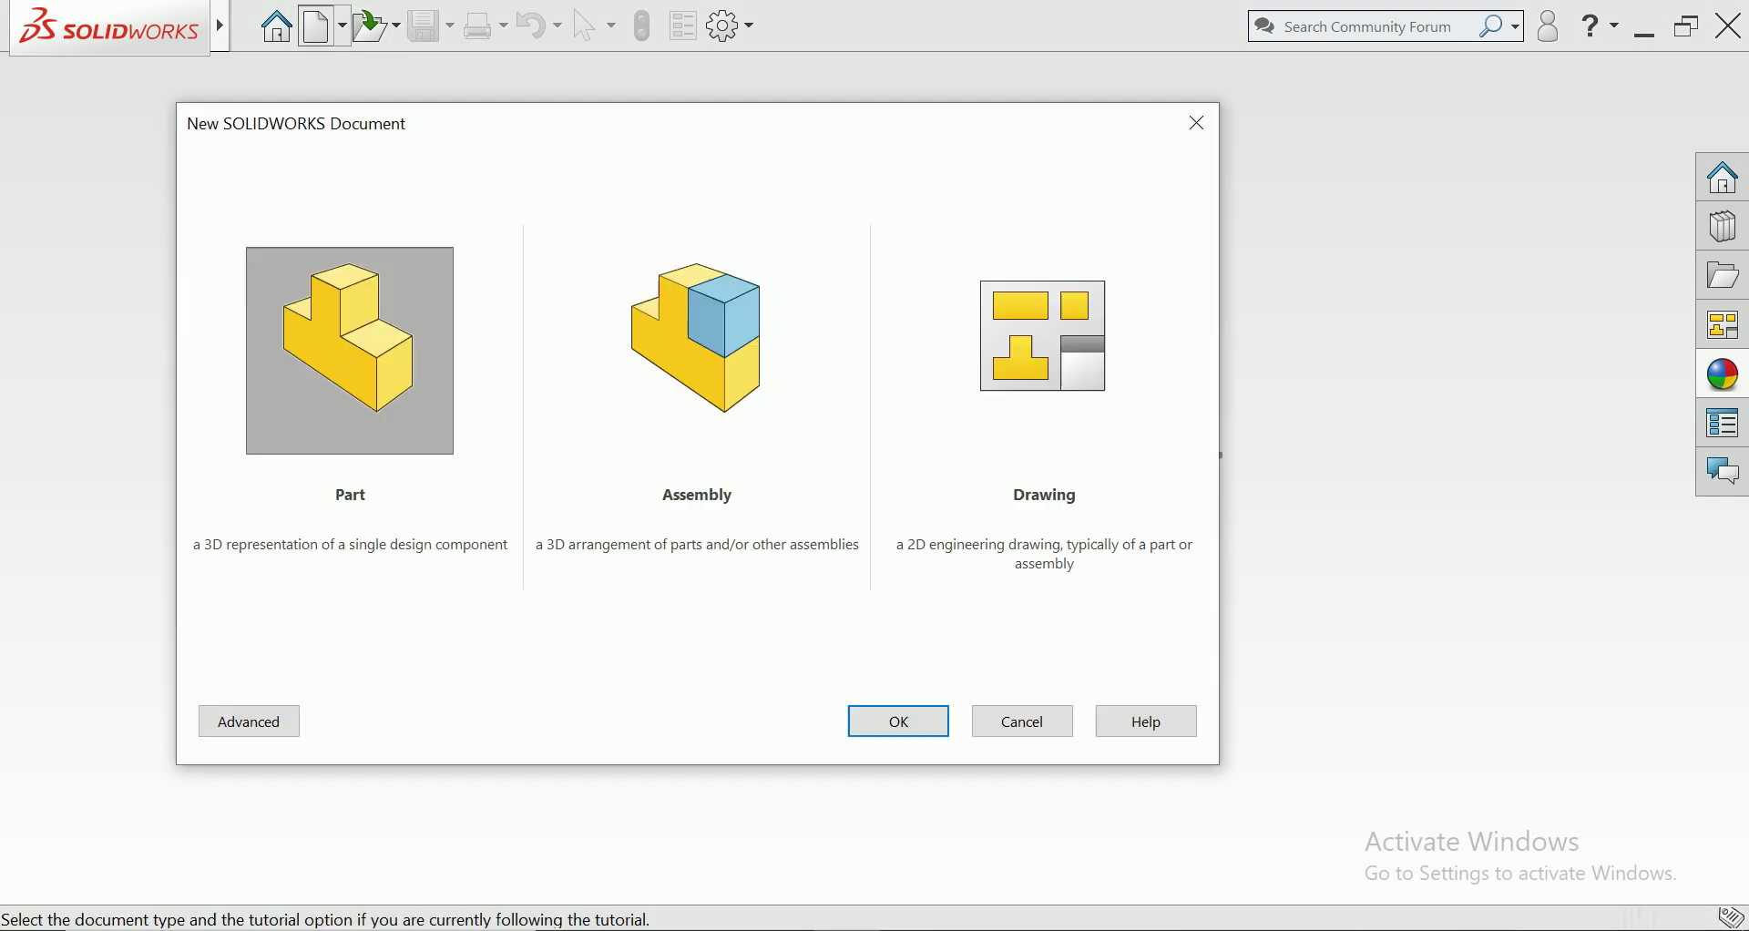
Create a new part and open a sketch on the Front Plane with the midpoint line tool
left_click(899, 720)
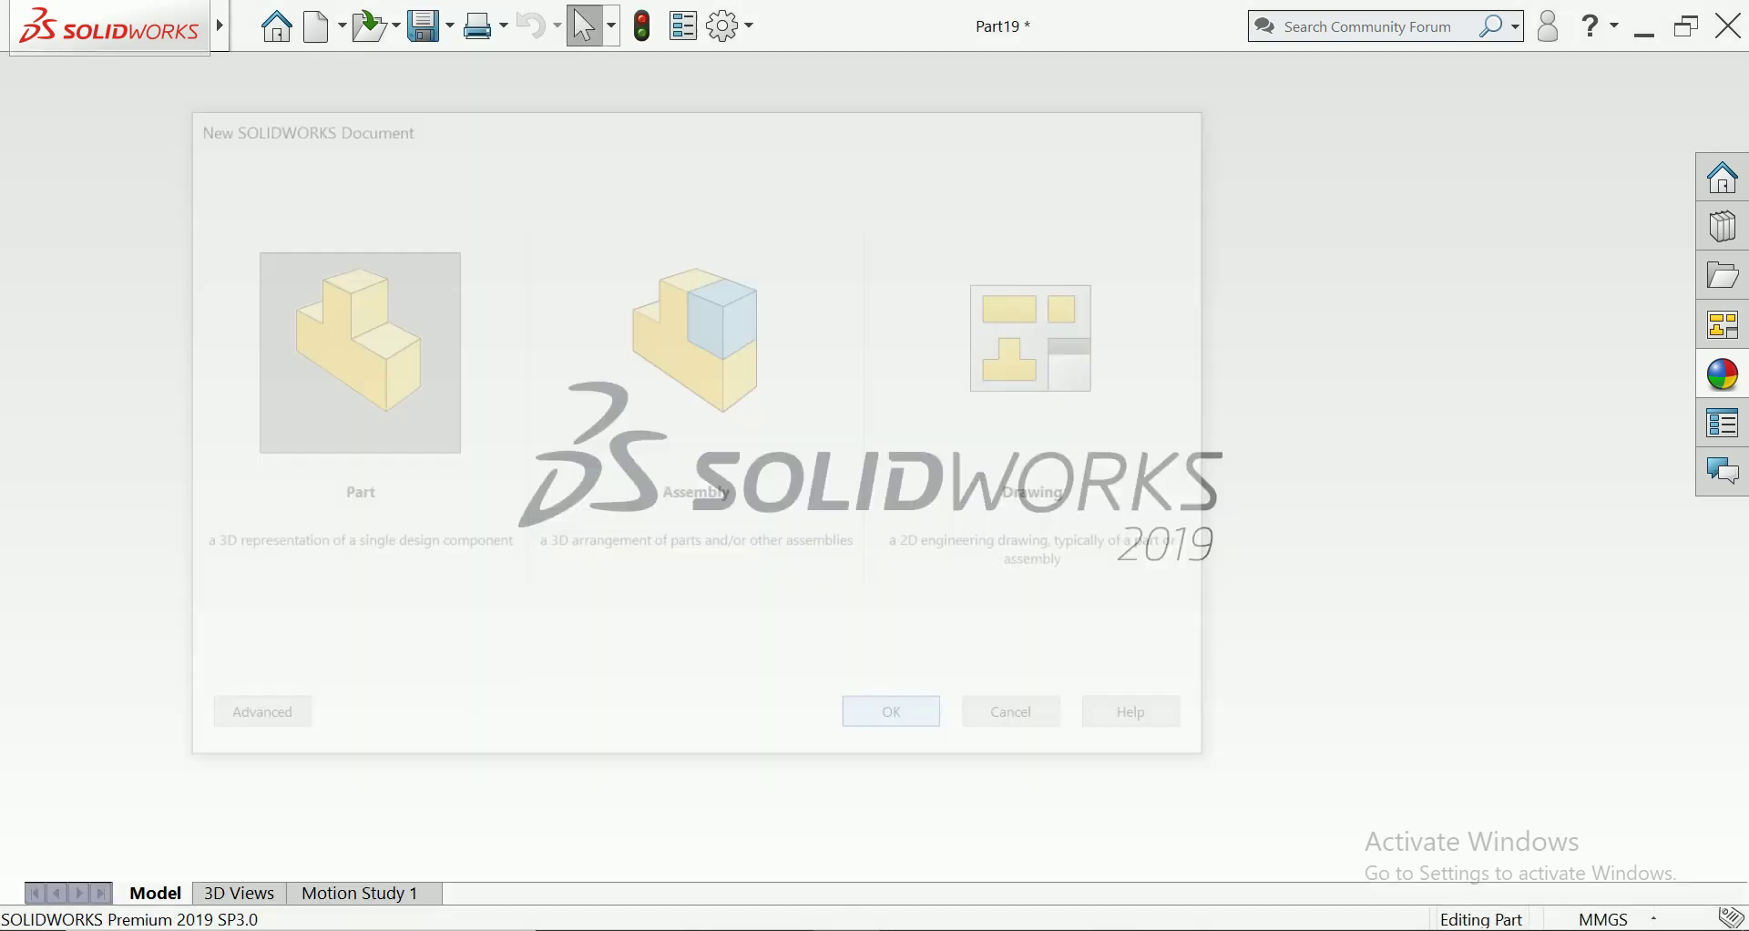
left_click(96, 483)
left_click(155, 449)
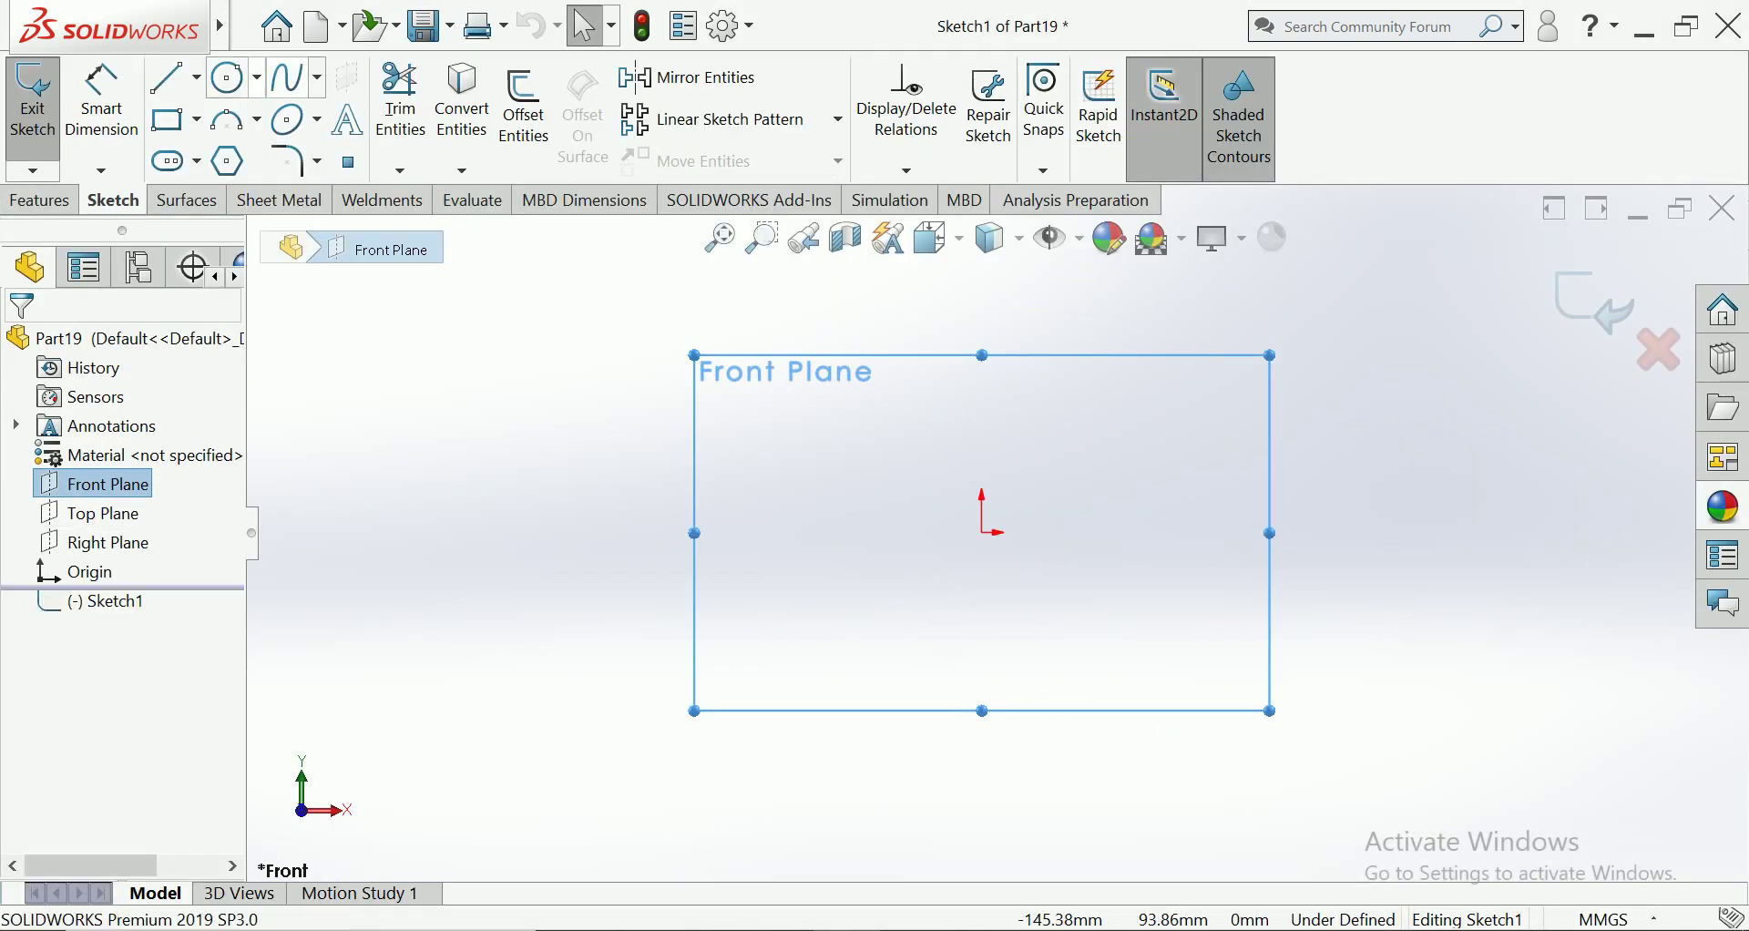
left_click(175, 119)
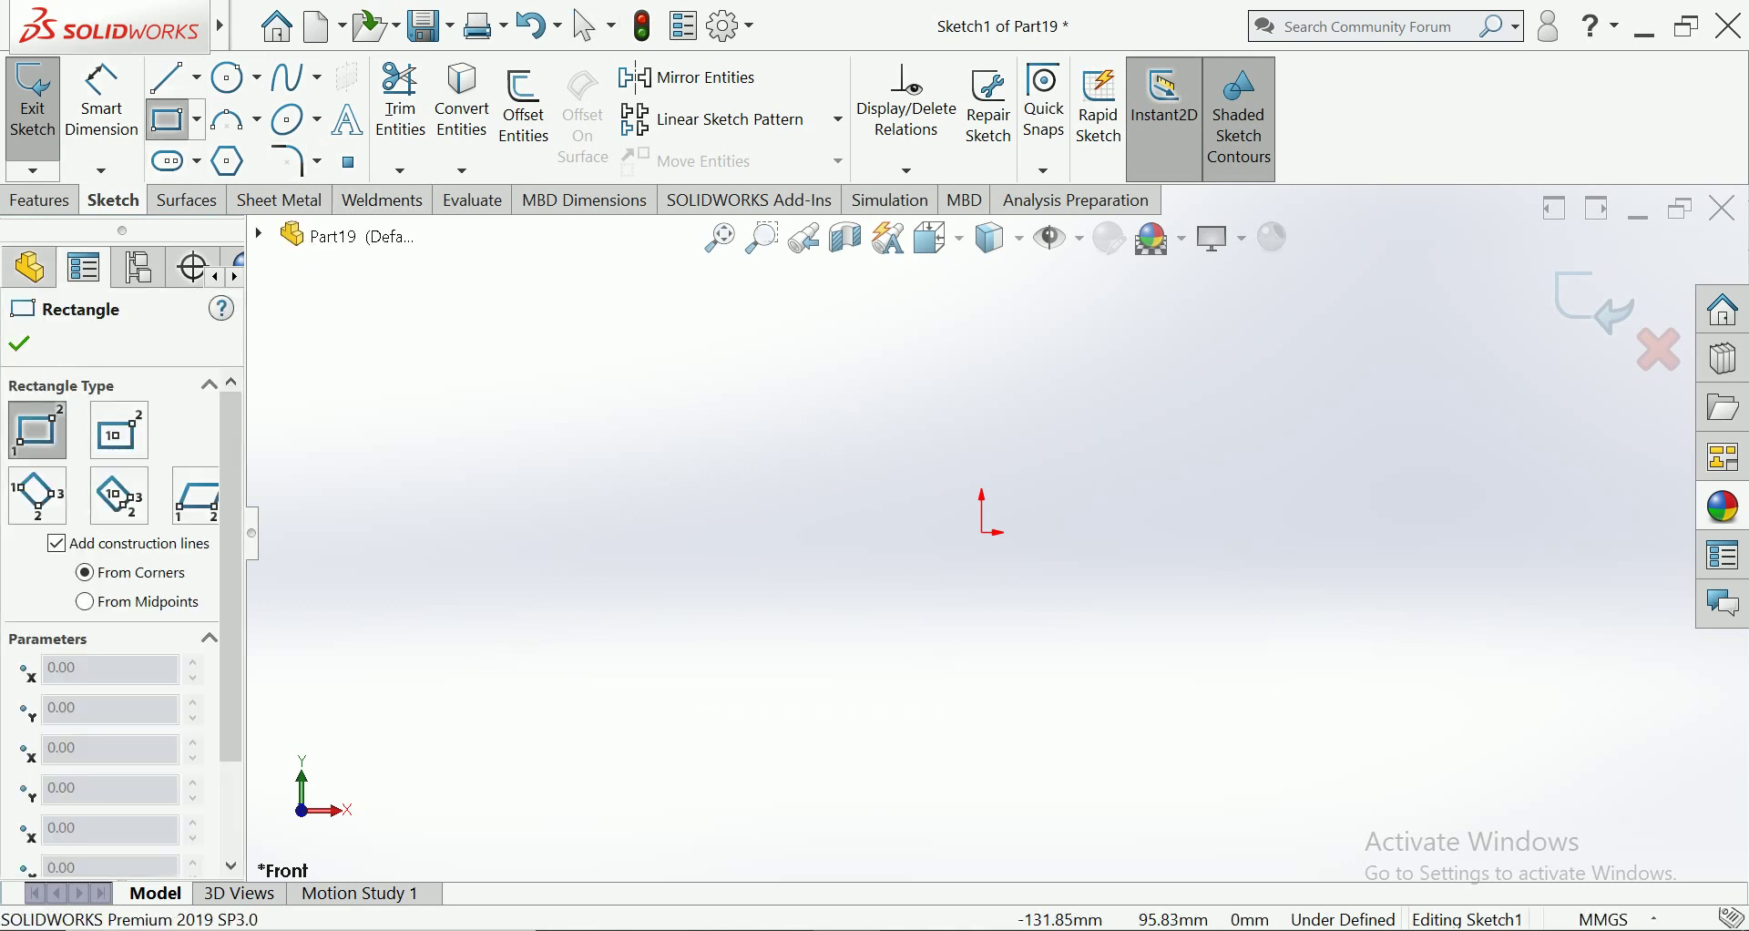
left_click(197, 77)
left_click(241, 182)
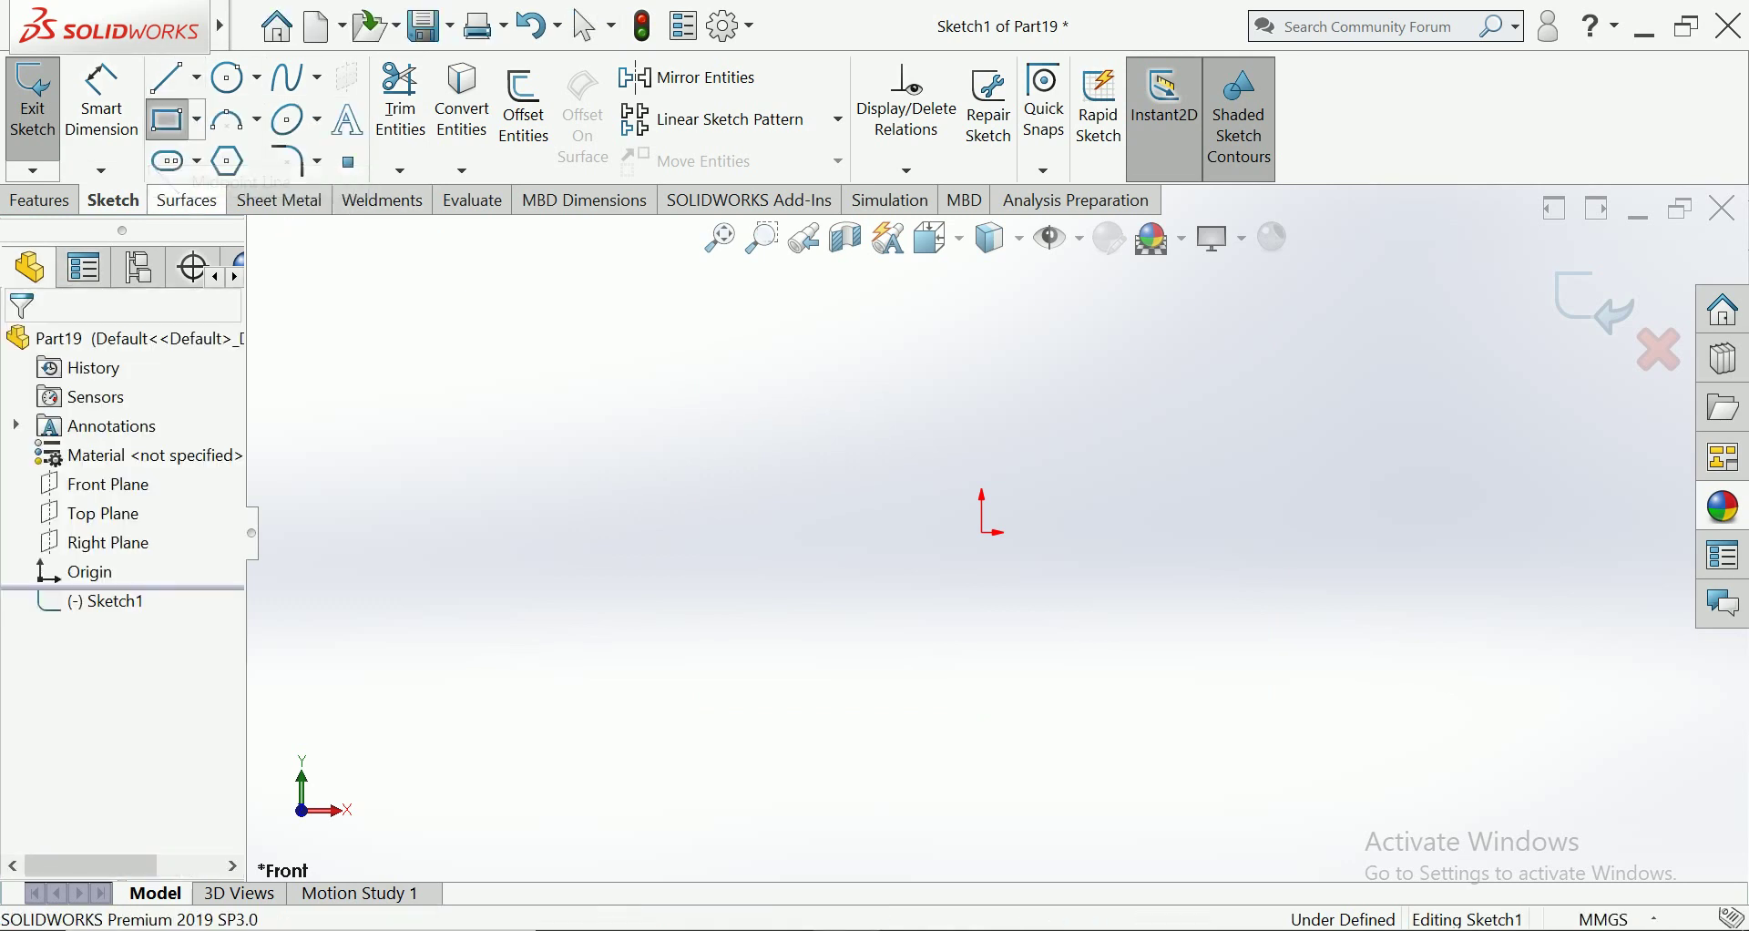
left_click(1036, 572)
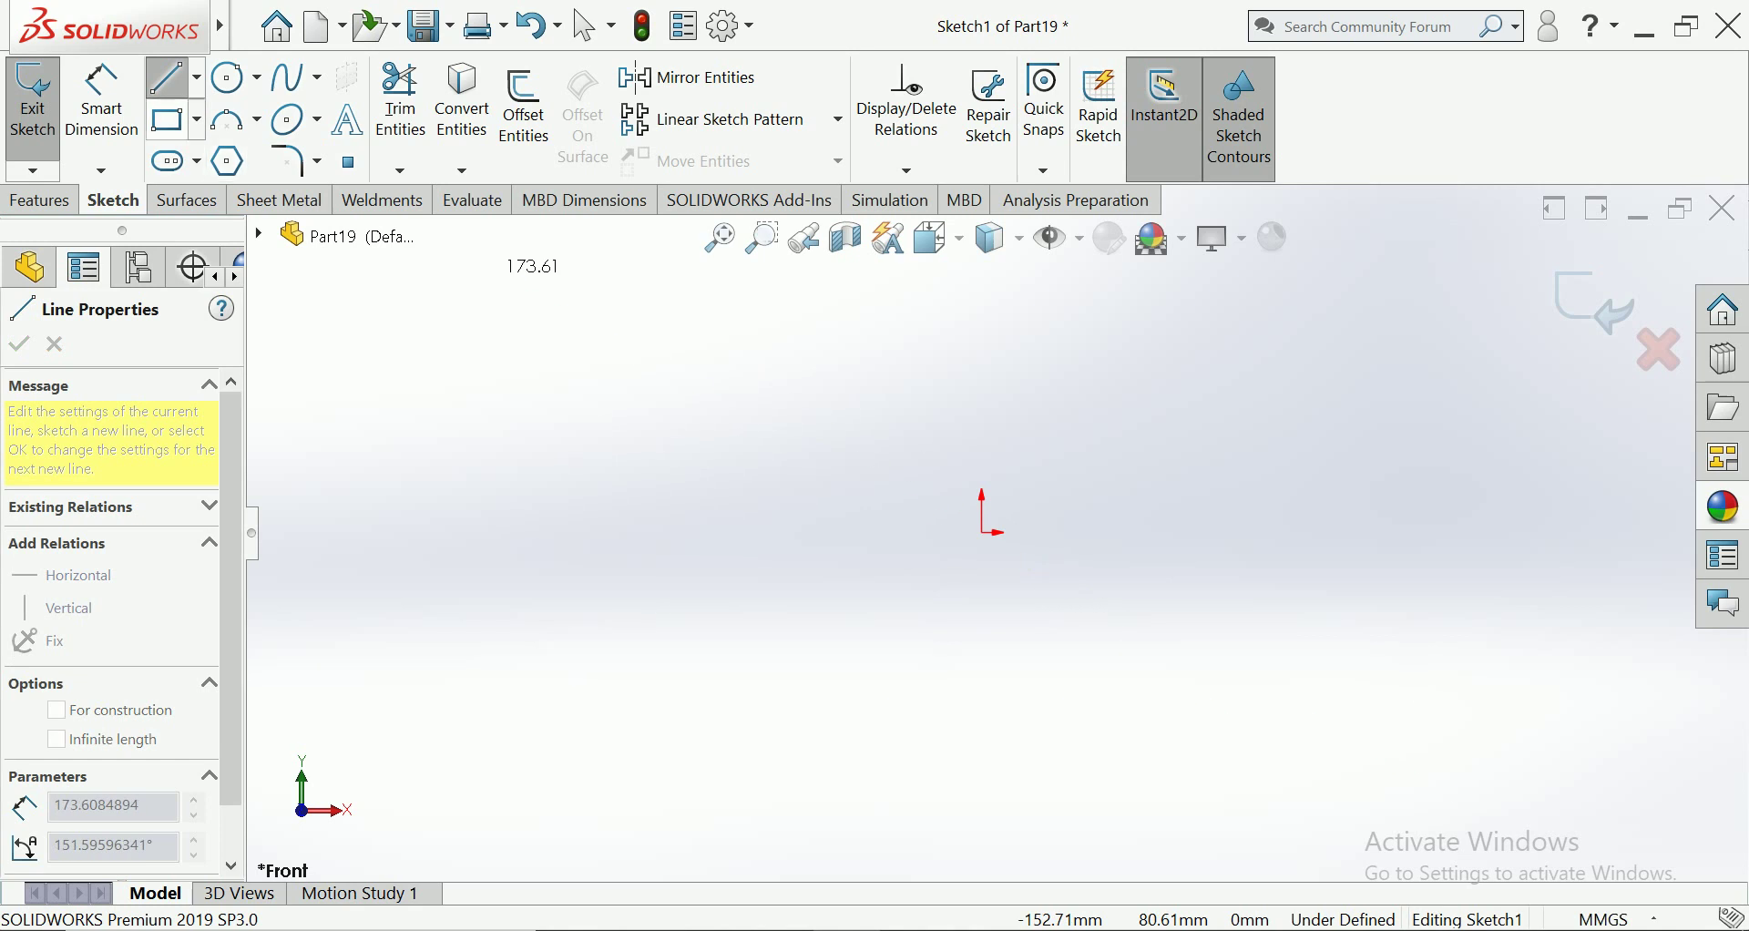
key("Escape")
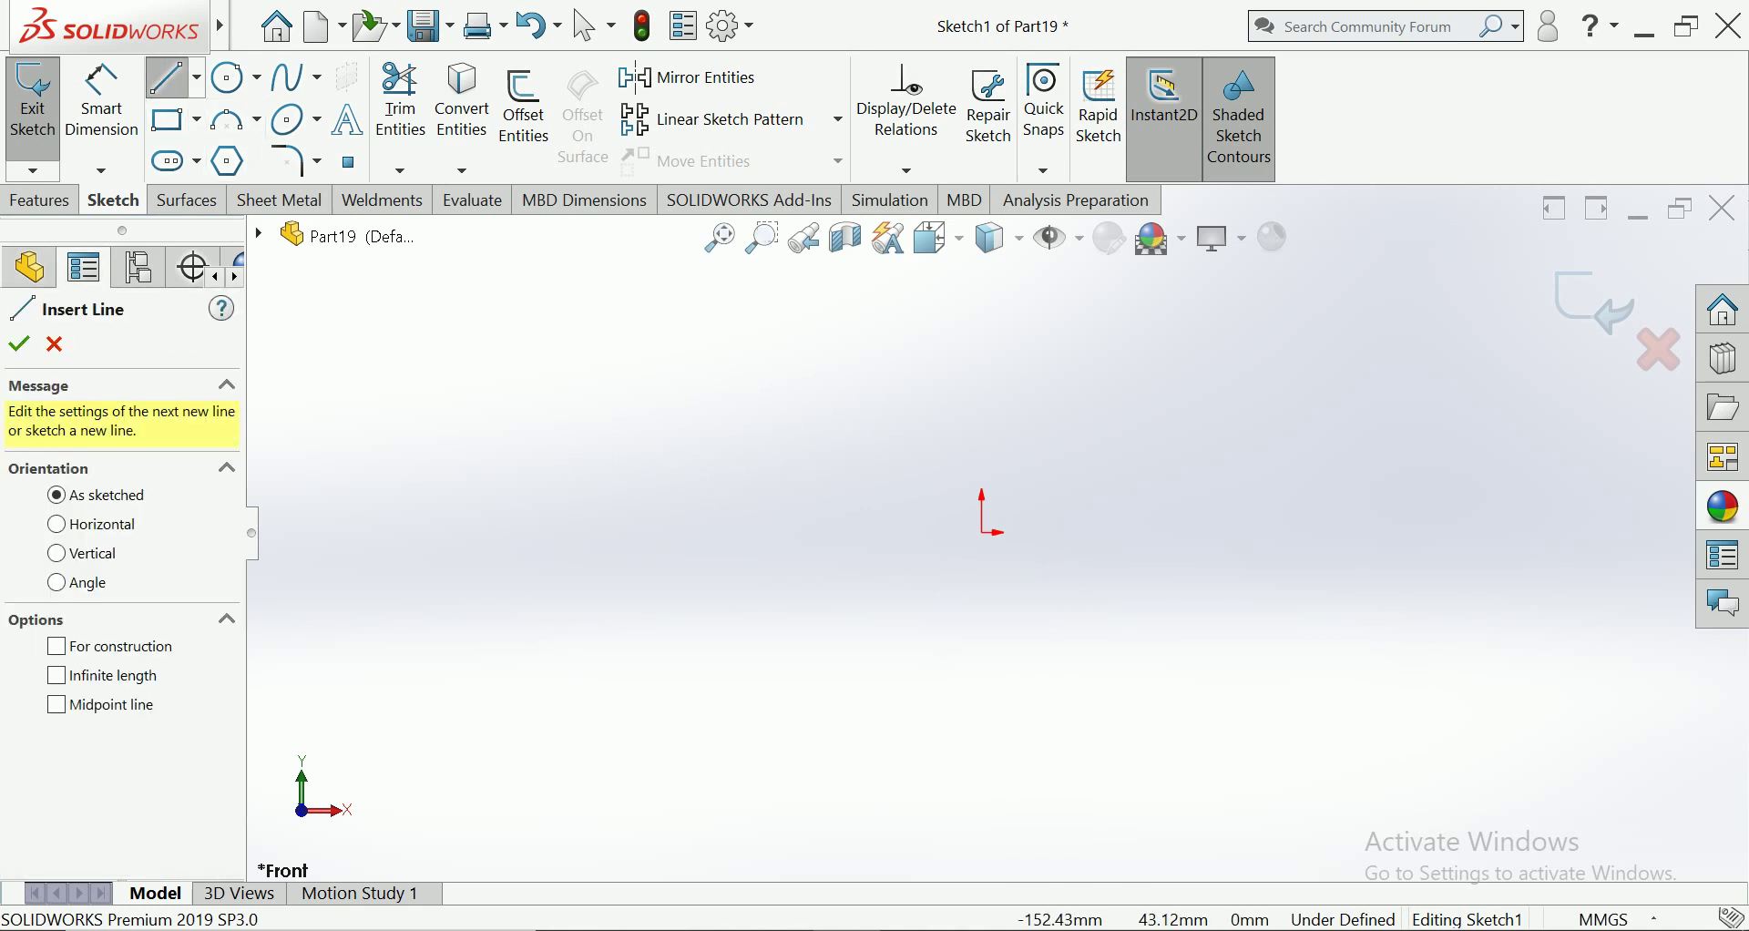
Draw an origin-centred vertical line with matching 27.11 mm top and bottom flanges
left_click(197, 78)
left_click(241, 179)
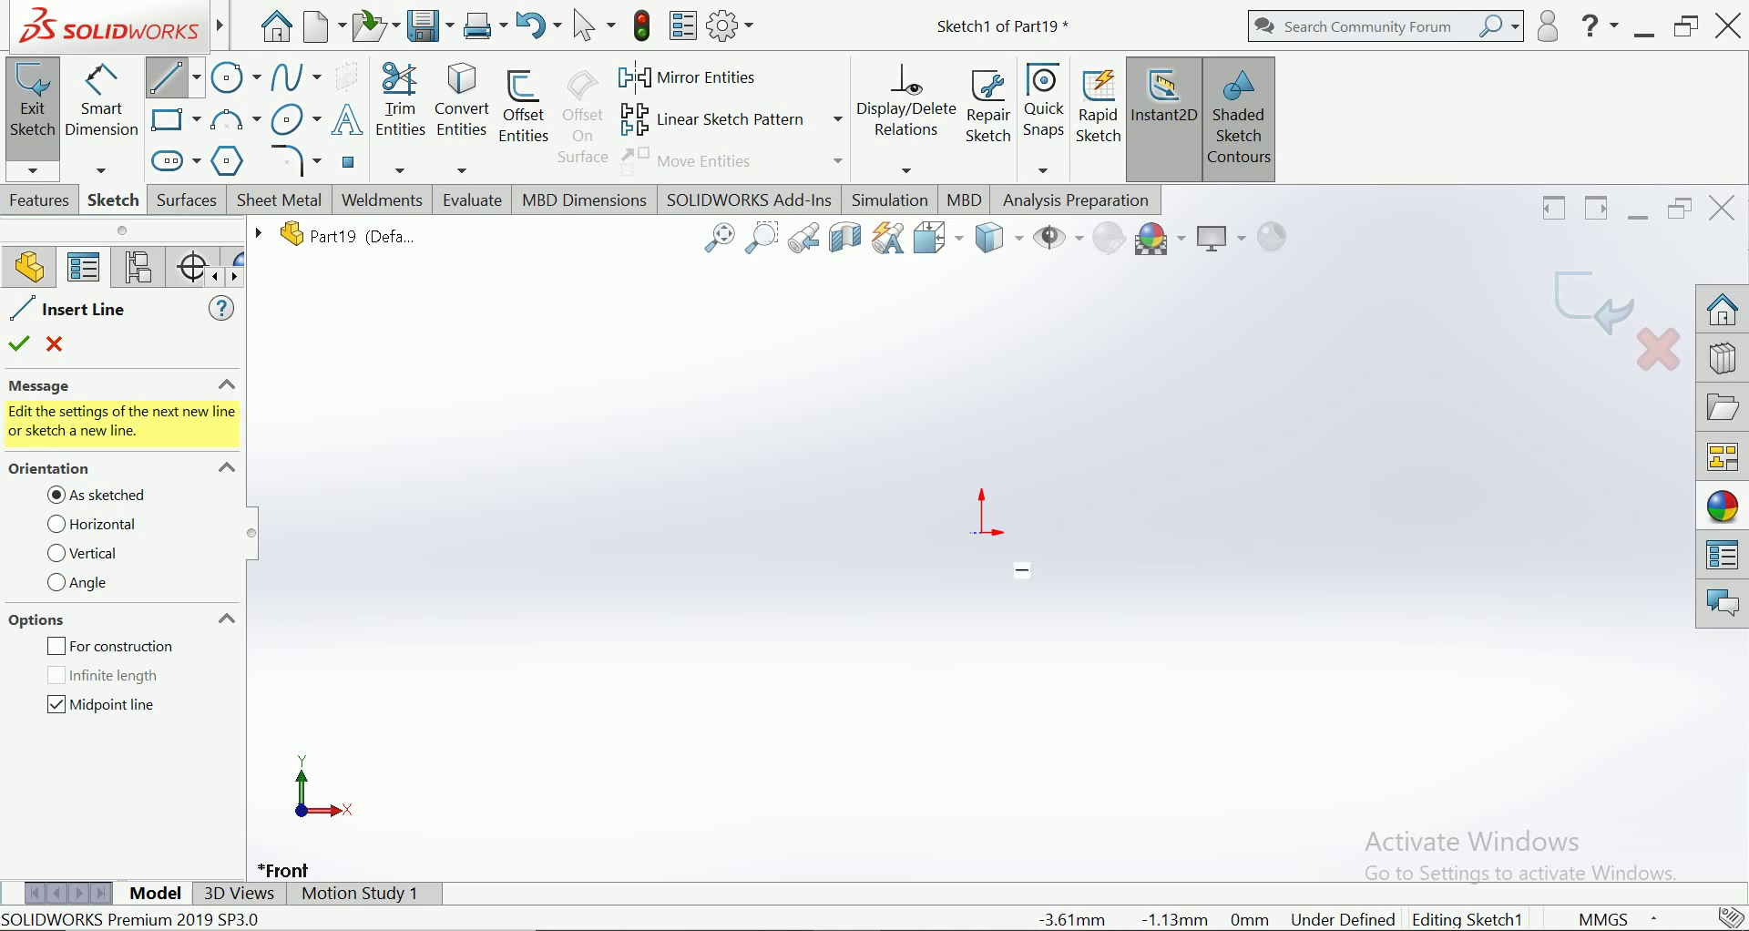
left_click(982, 533)
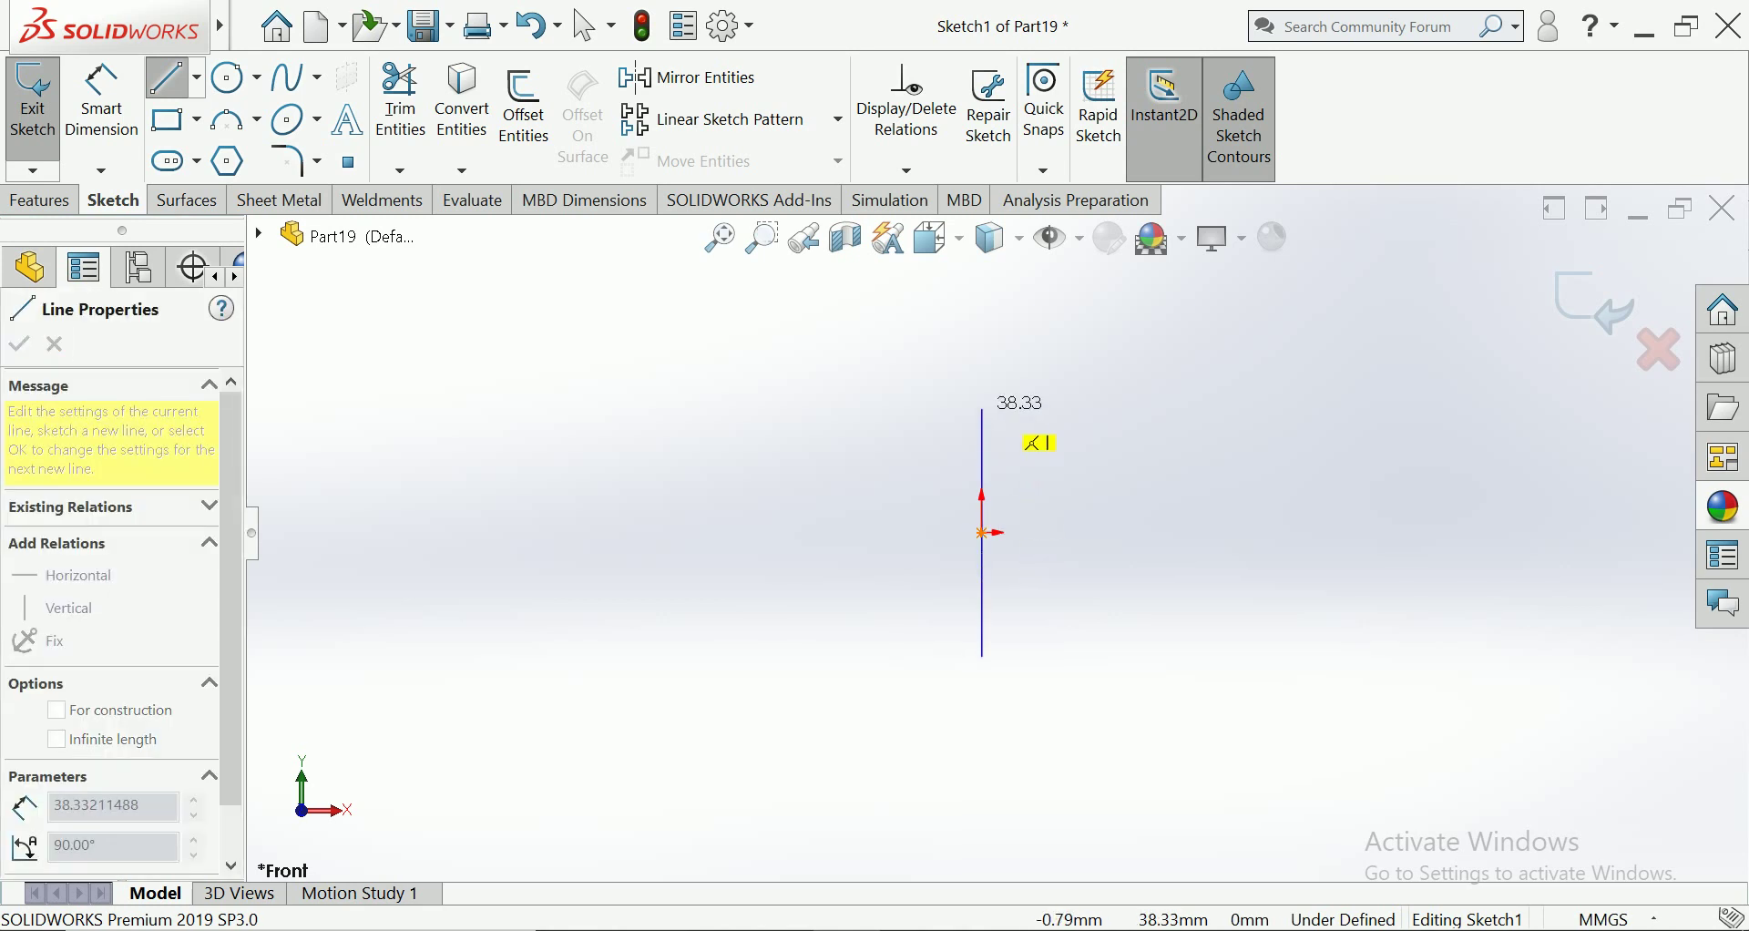
left_click(982, 422)
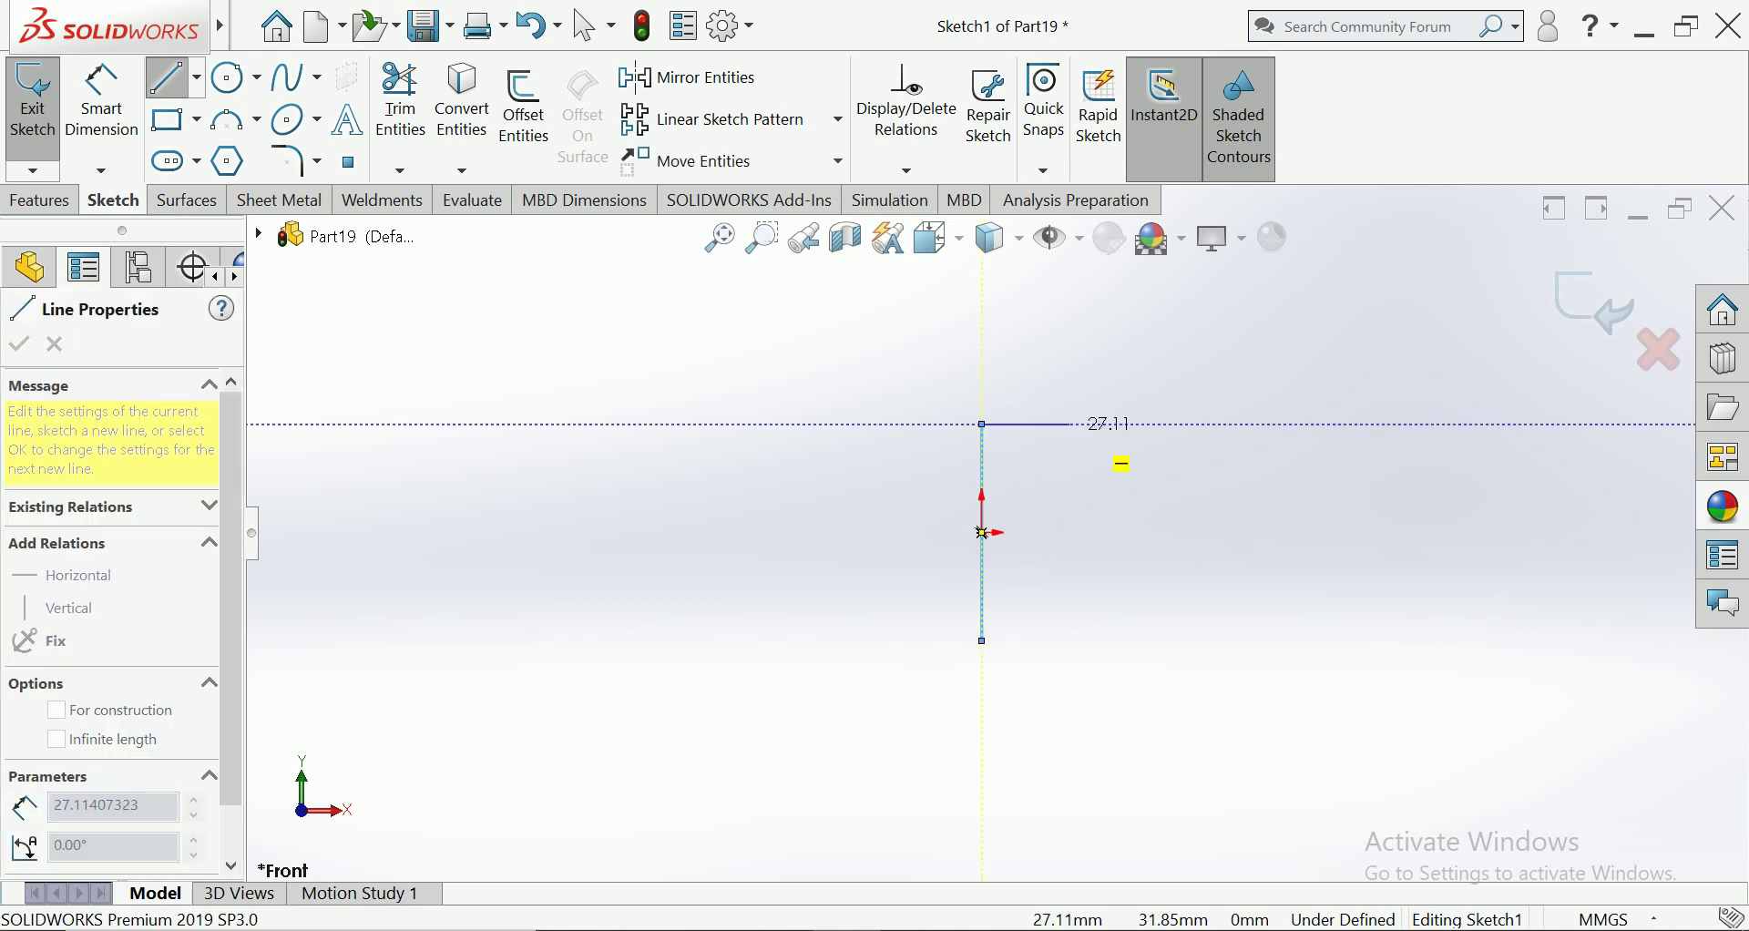
left_click(1073, 423)
key("Escape")
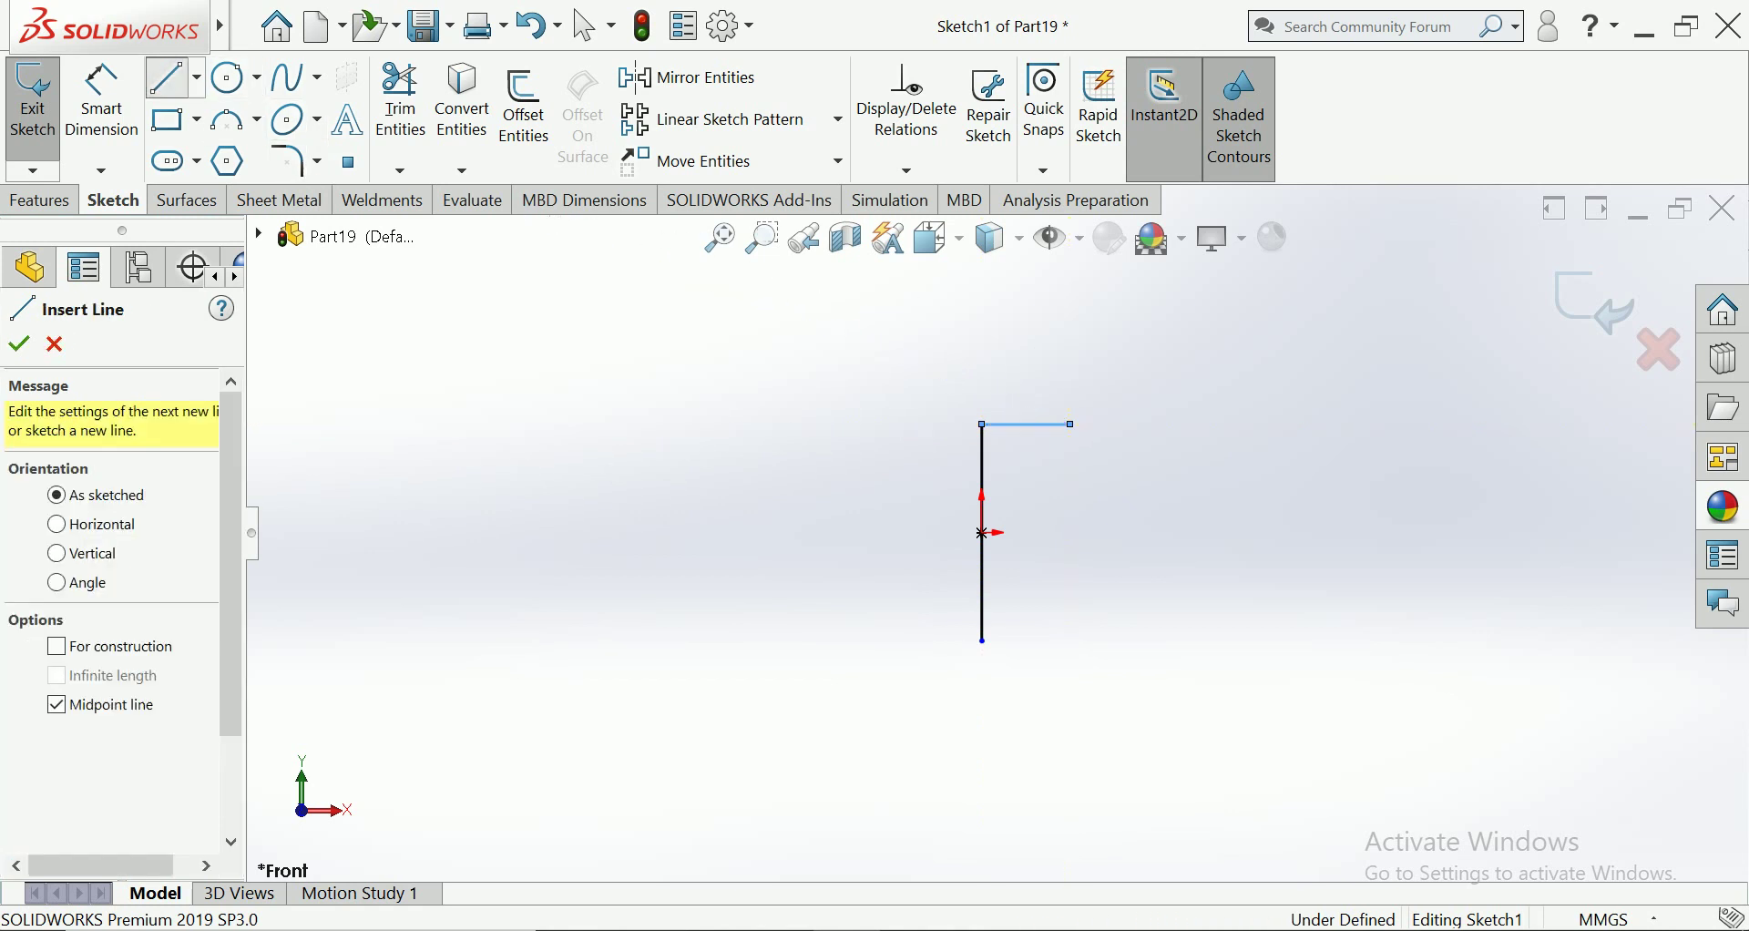
left_click(982, 642)
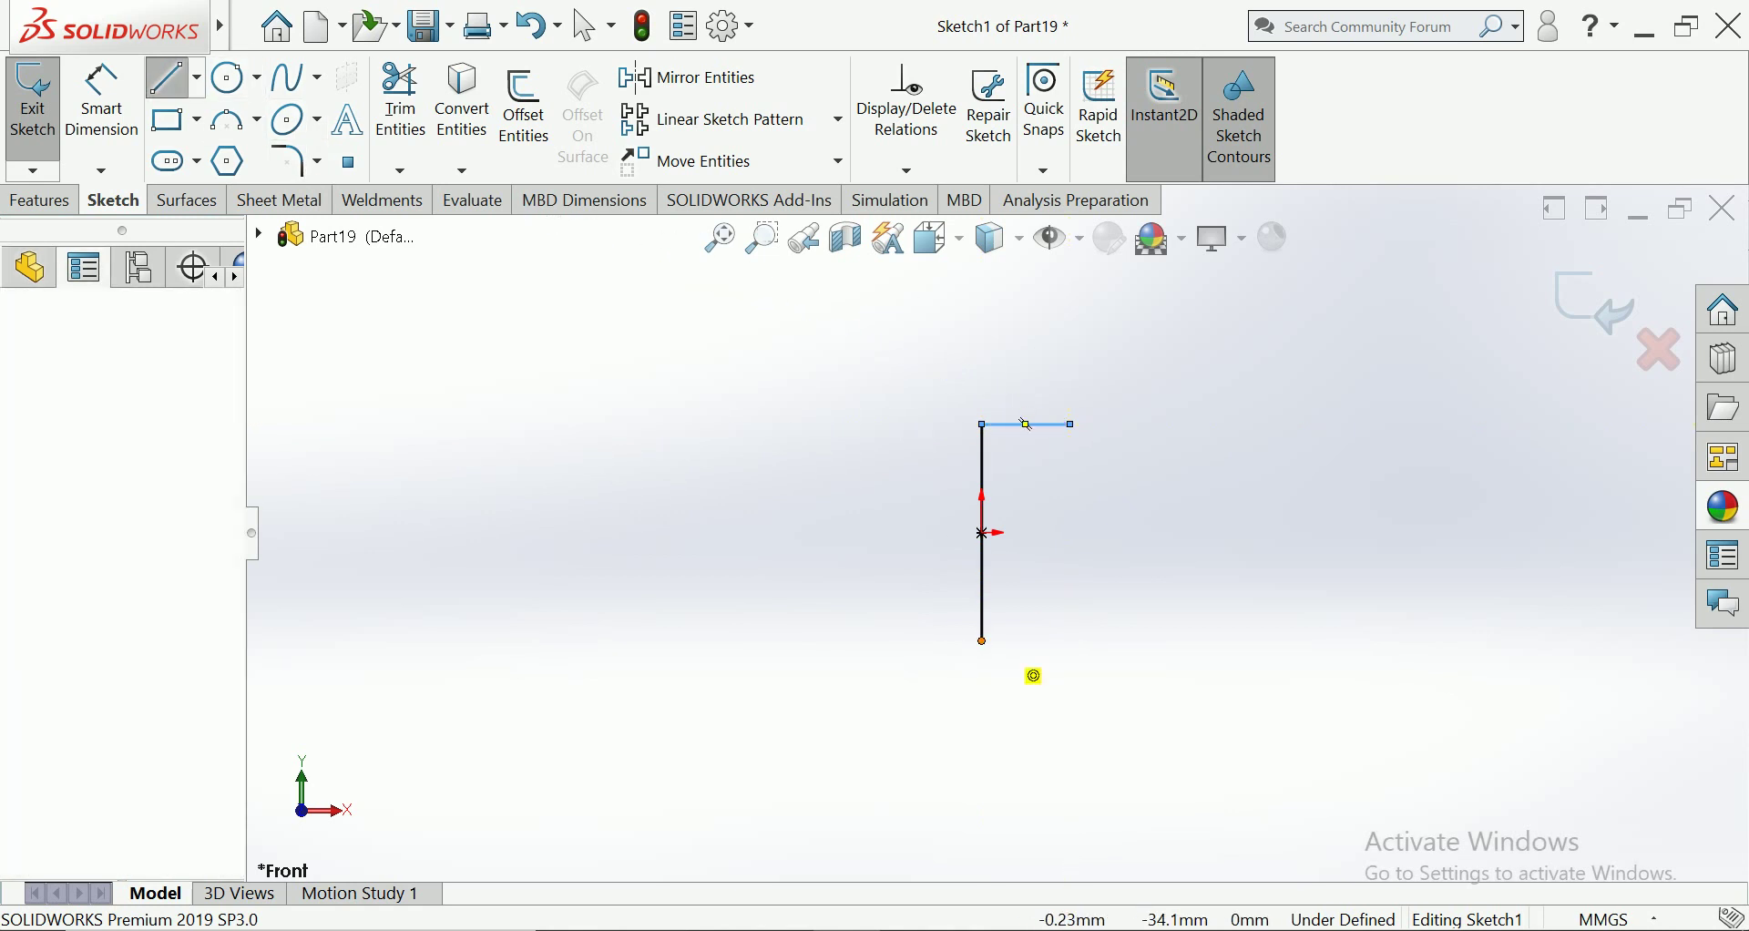
left_click(1074, 641)
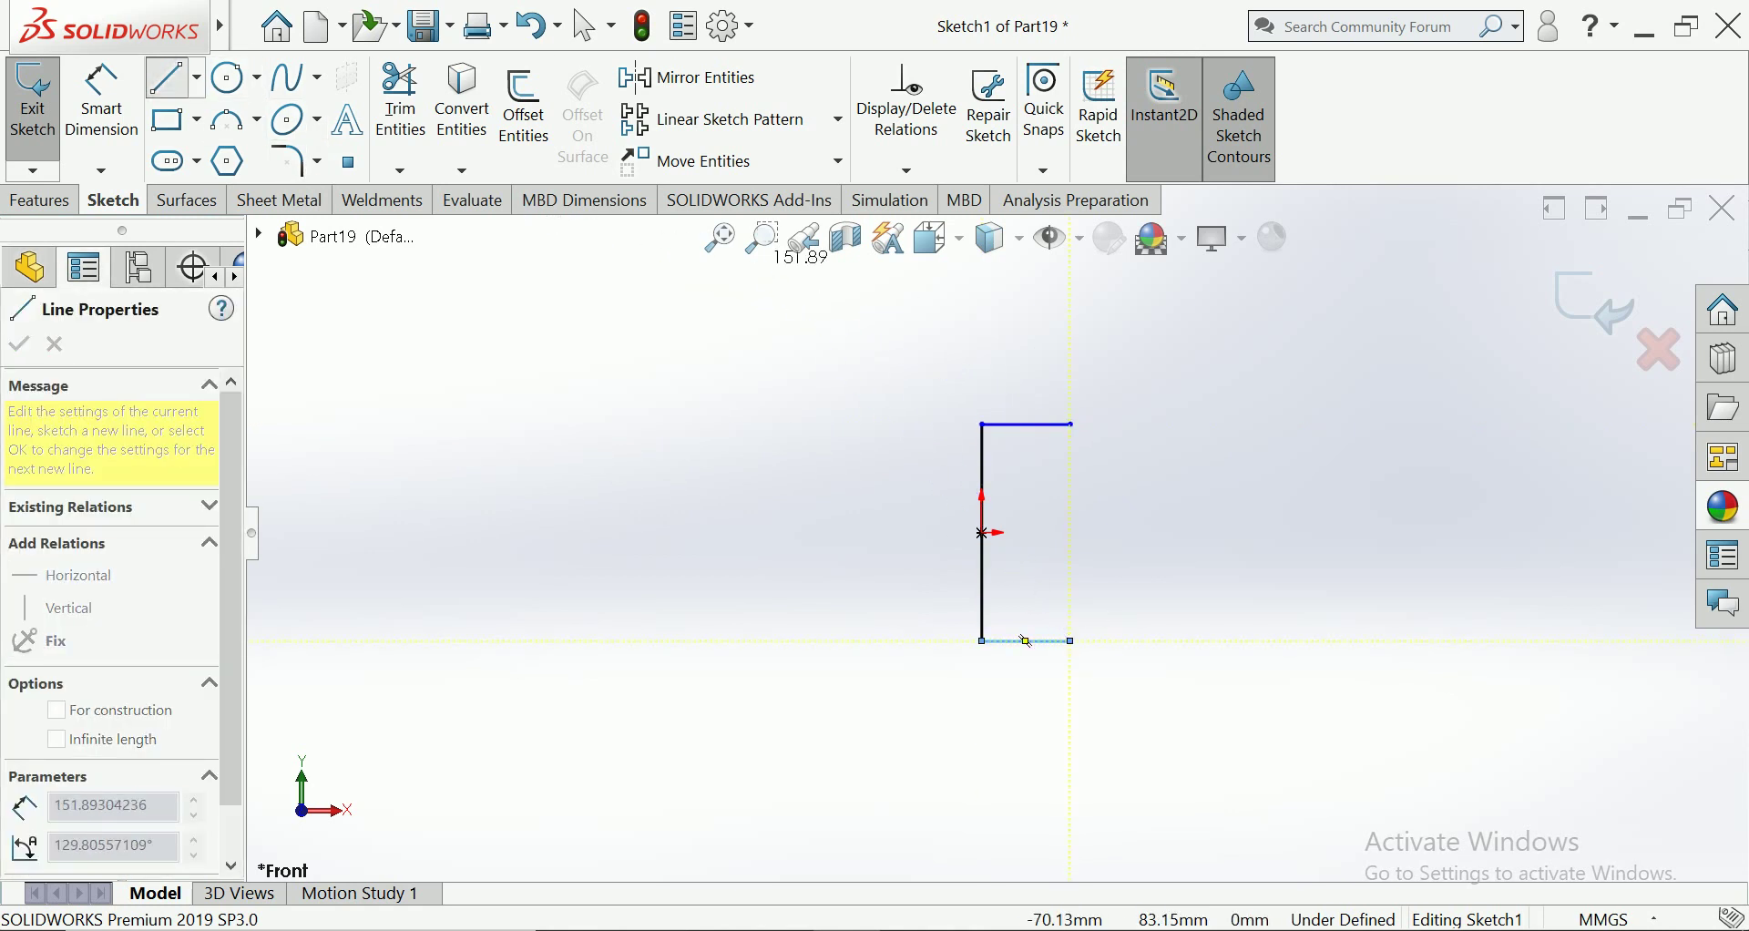
Add a height dimension (67.08 mm) to the vertical line, placed on the left
left_click(102, 108)
left_click(982, 583)
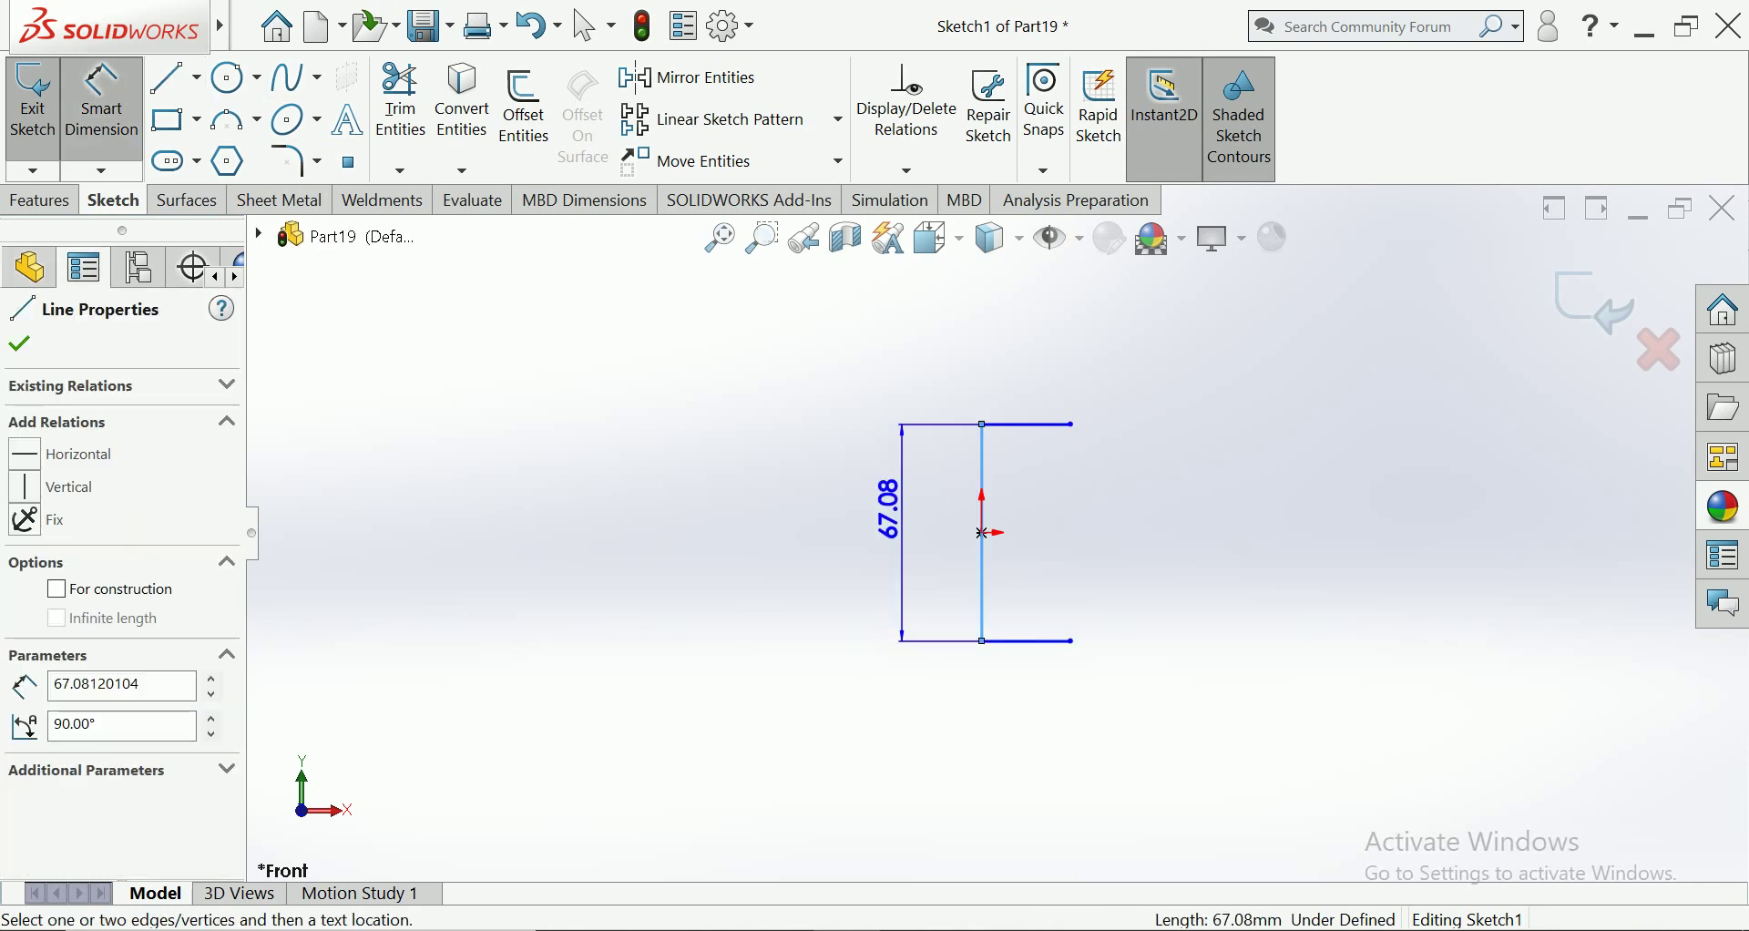
left_click(880, 524)
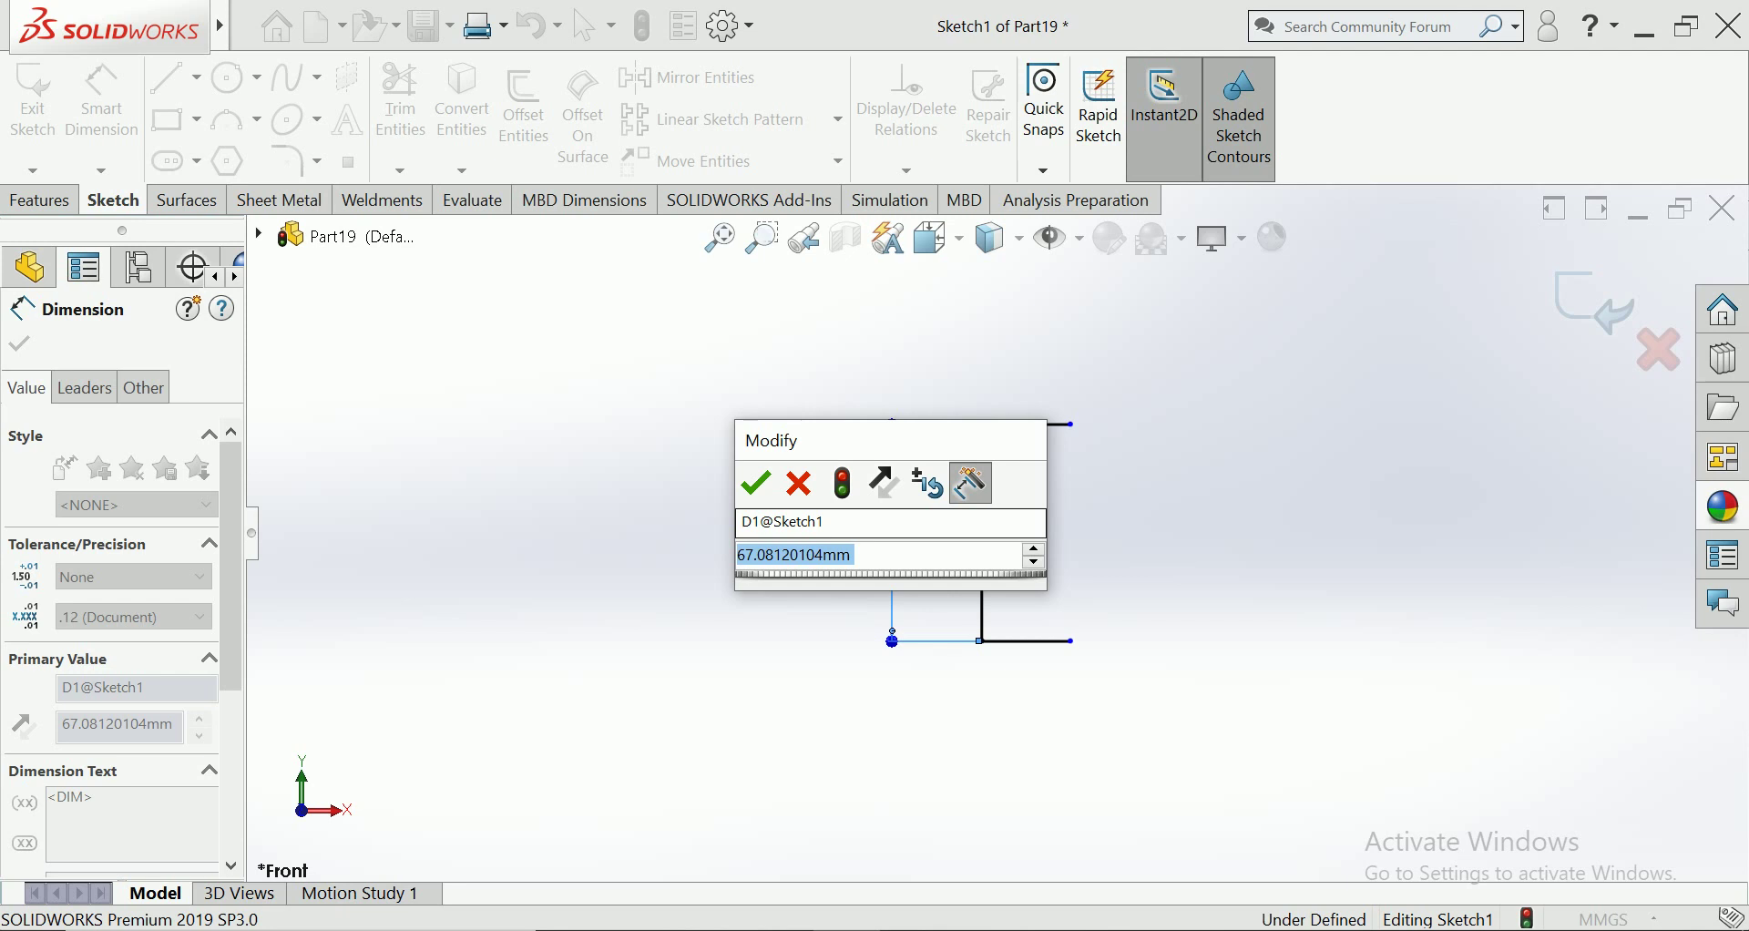
Set the profile height dimension to 40 mm
type("40")
key("Return")
key("Escape")
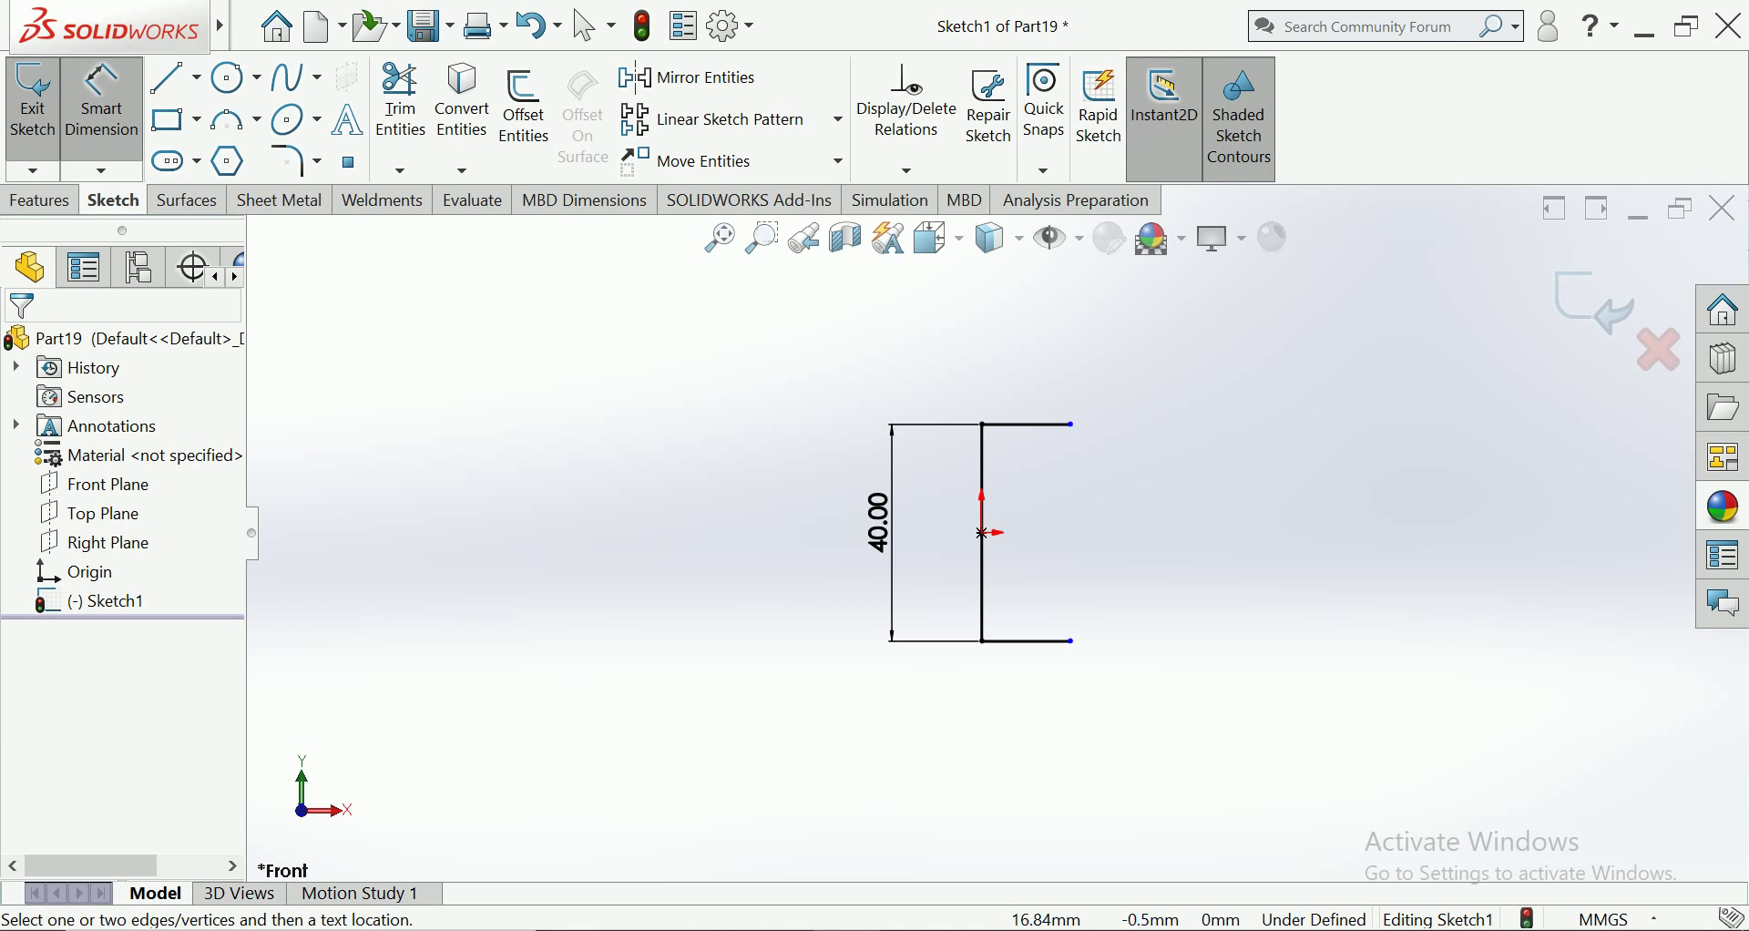
scroll(1125, 447, "down", 2)
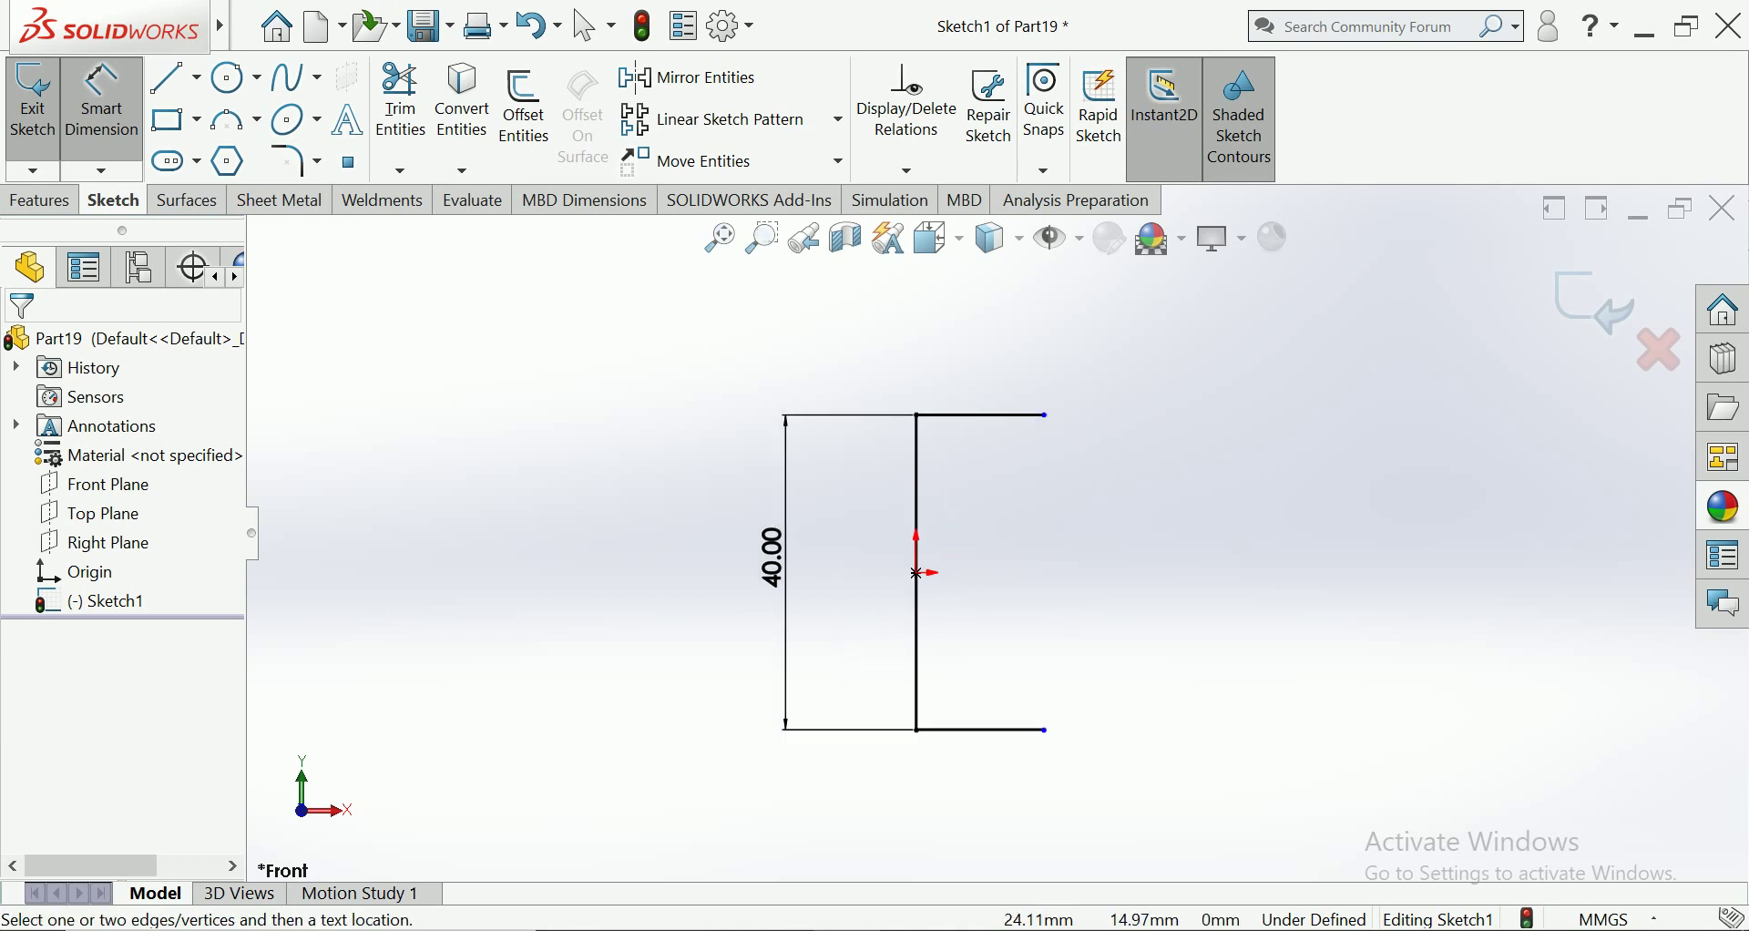
Dimension the top and bottom flanges at 20 mm each
left_click(983, 415)
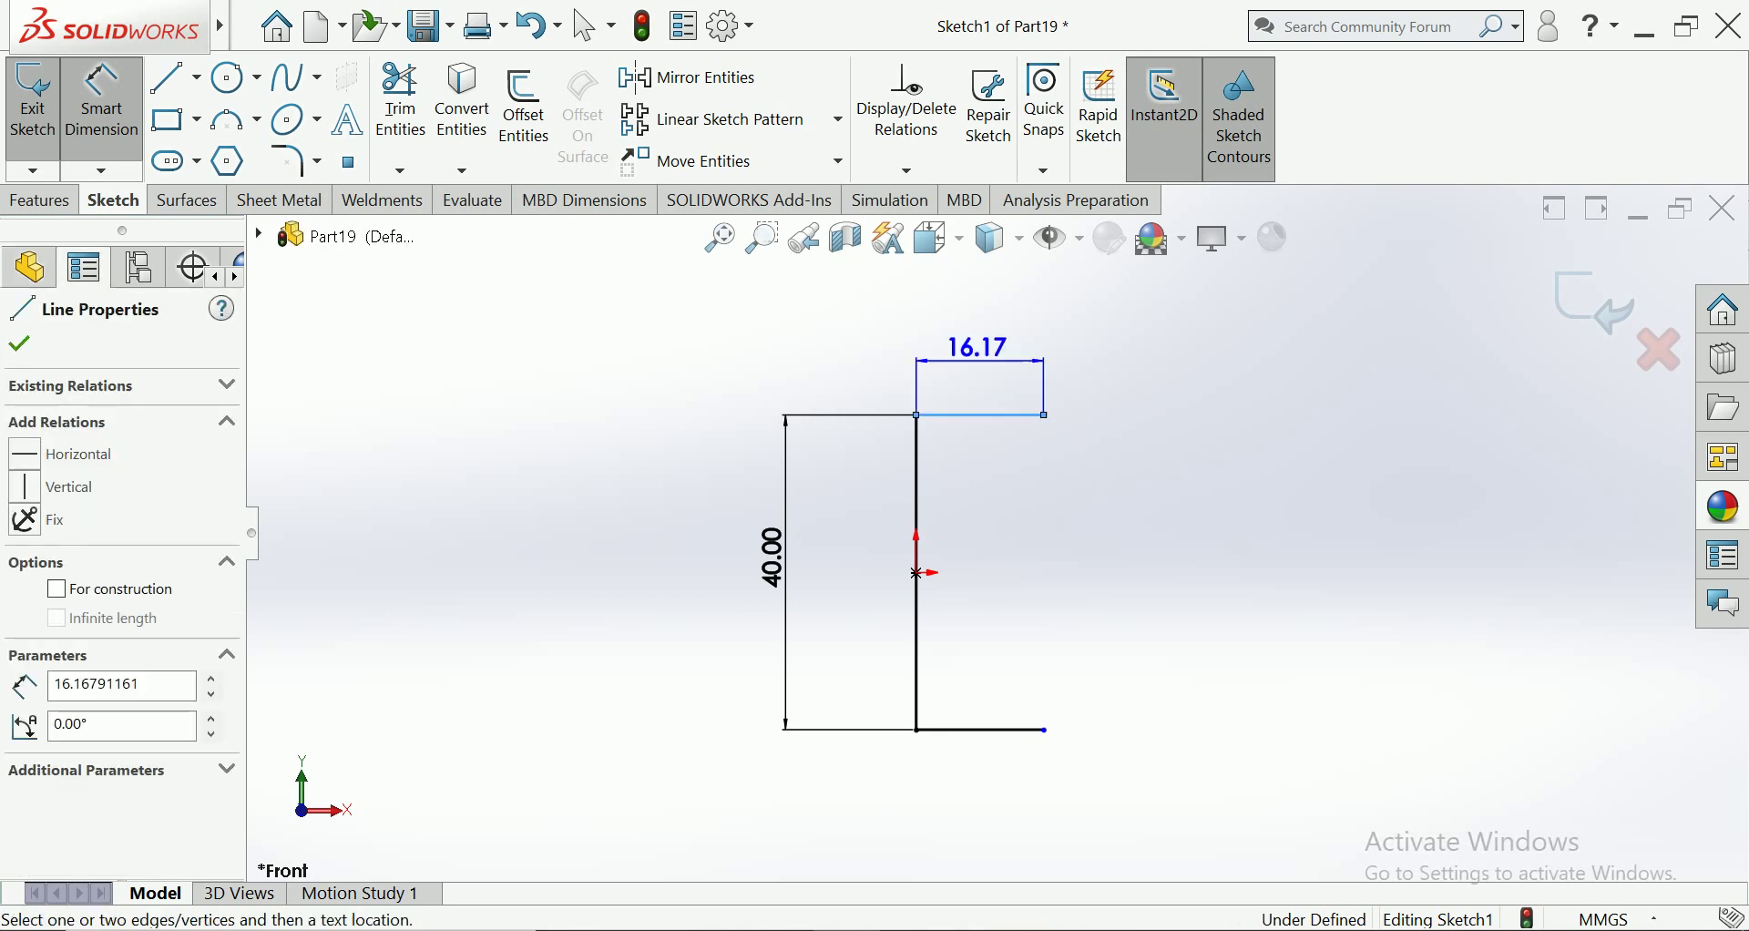
left_click(979, 351)
type("20")
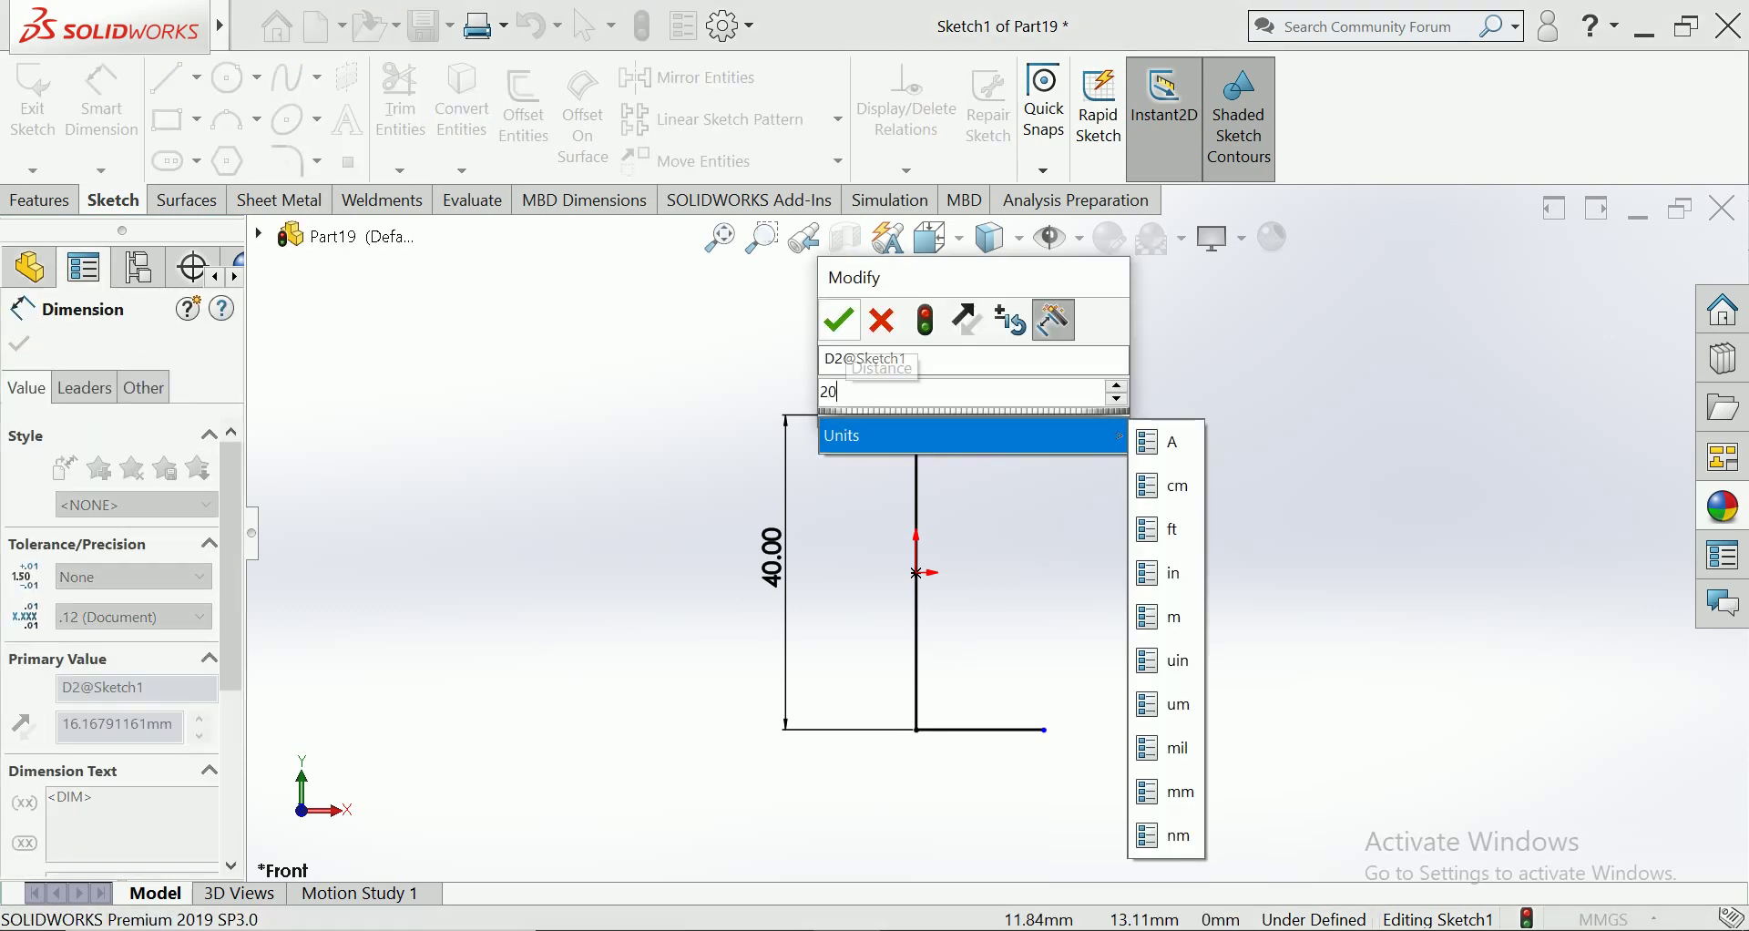
key("Return")
left_click(984, 730)
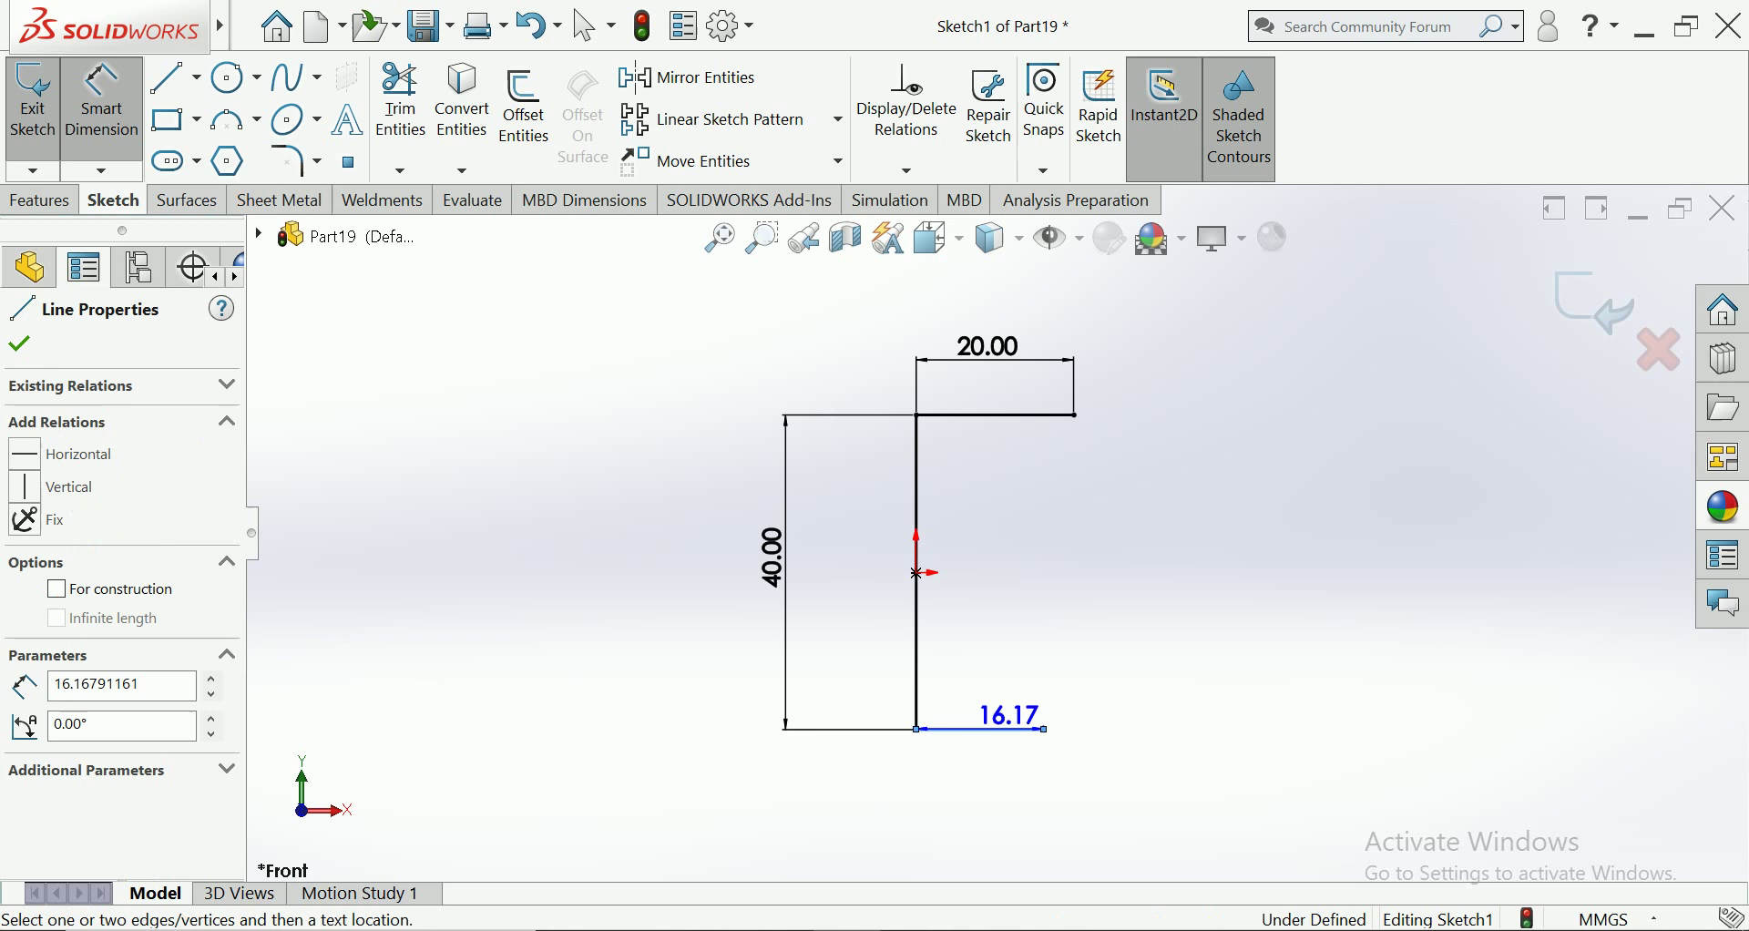
left_click(984, 793)
type("2")
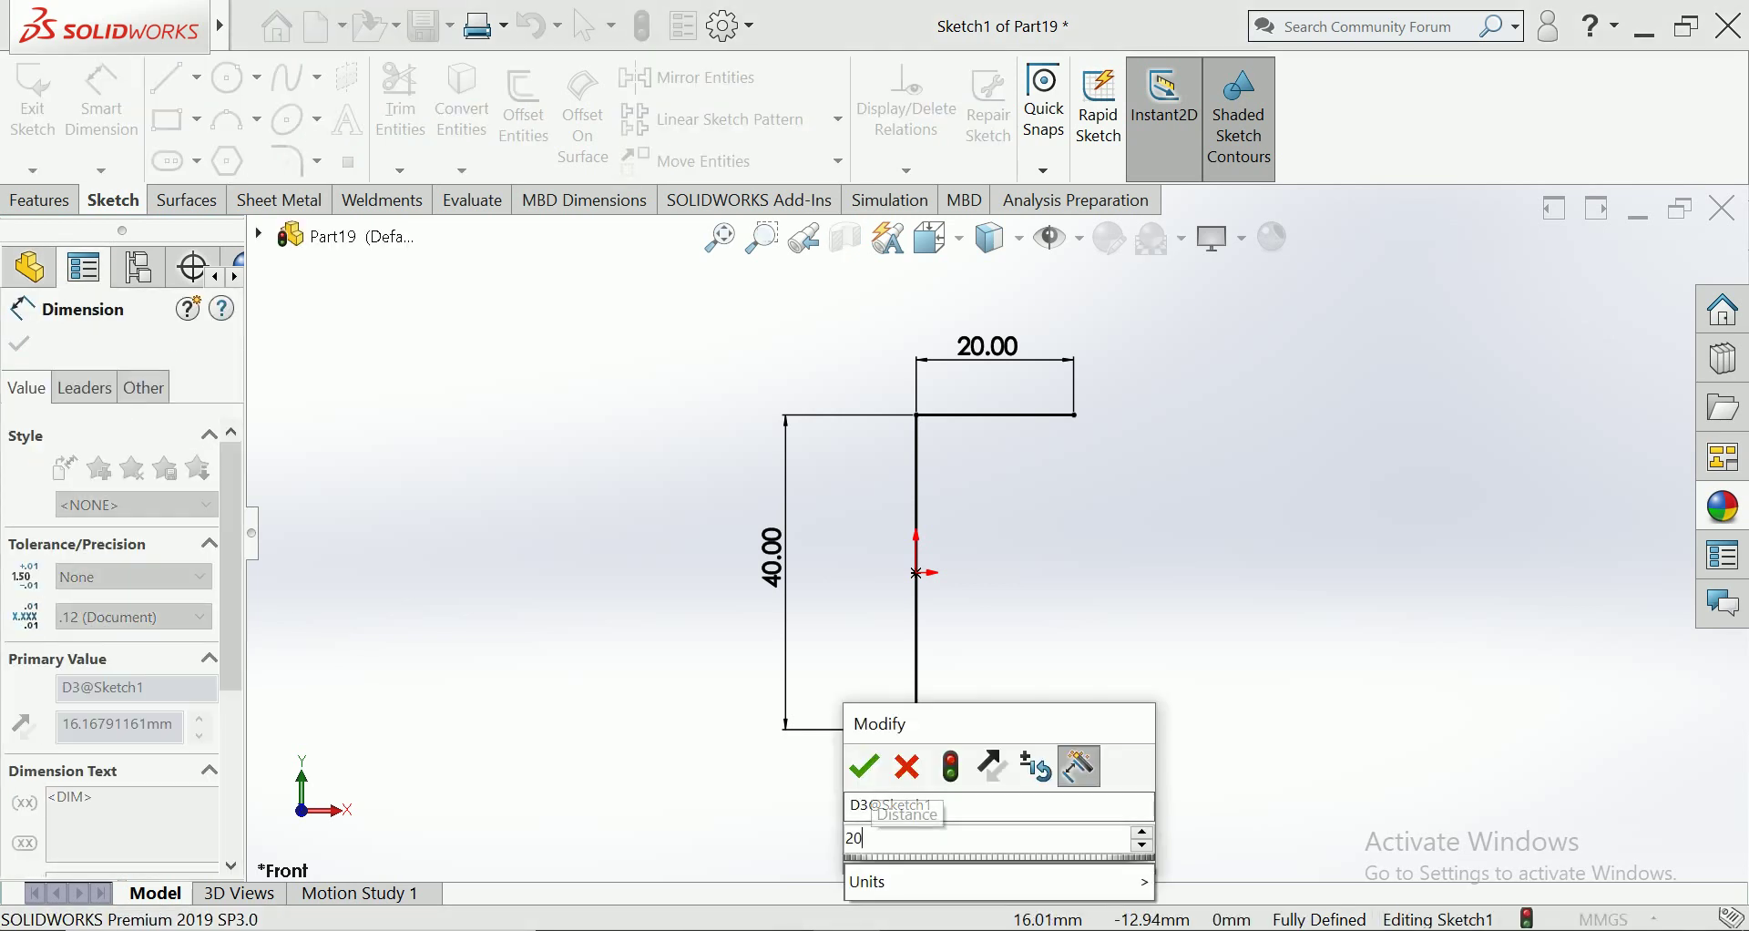
type("0")
key("Return")
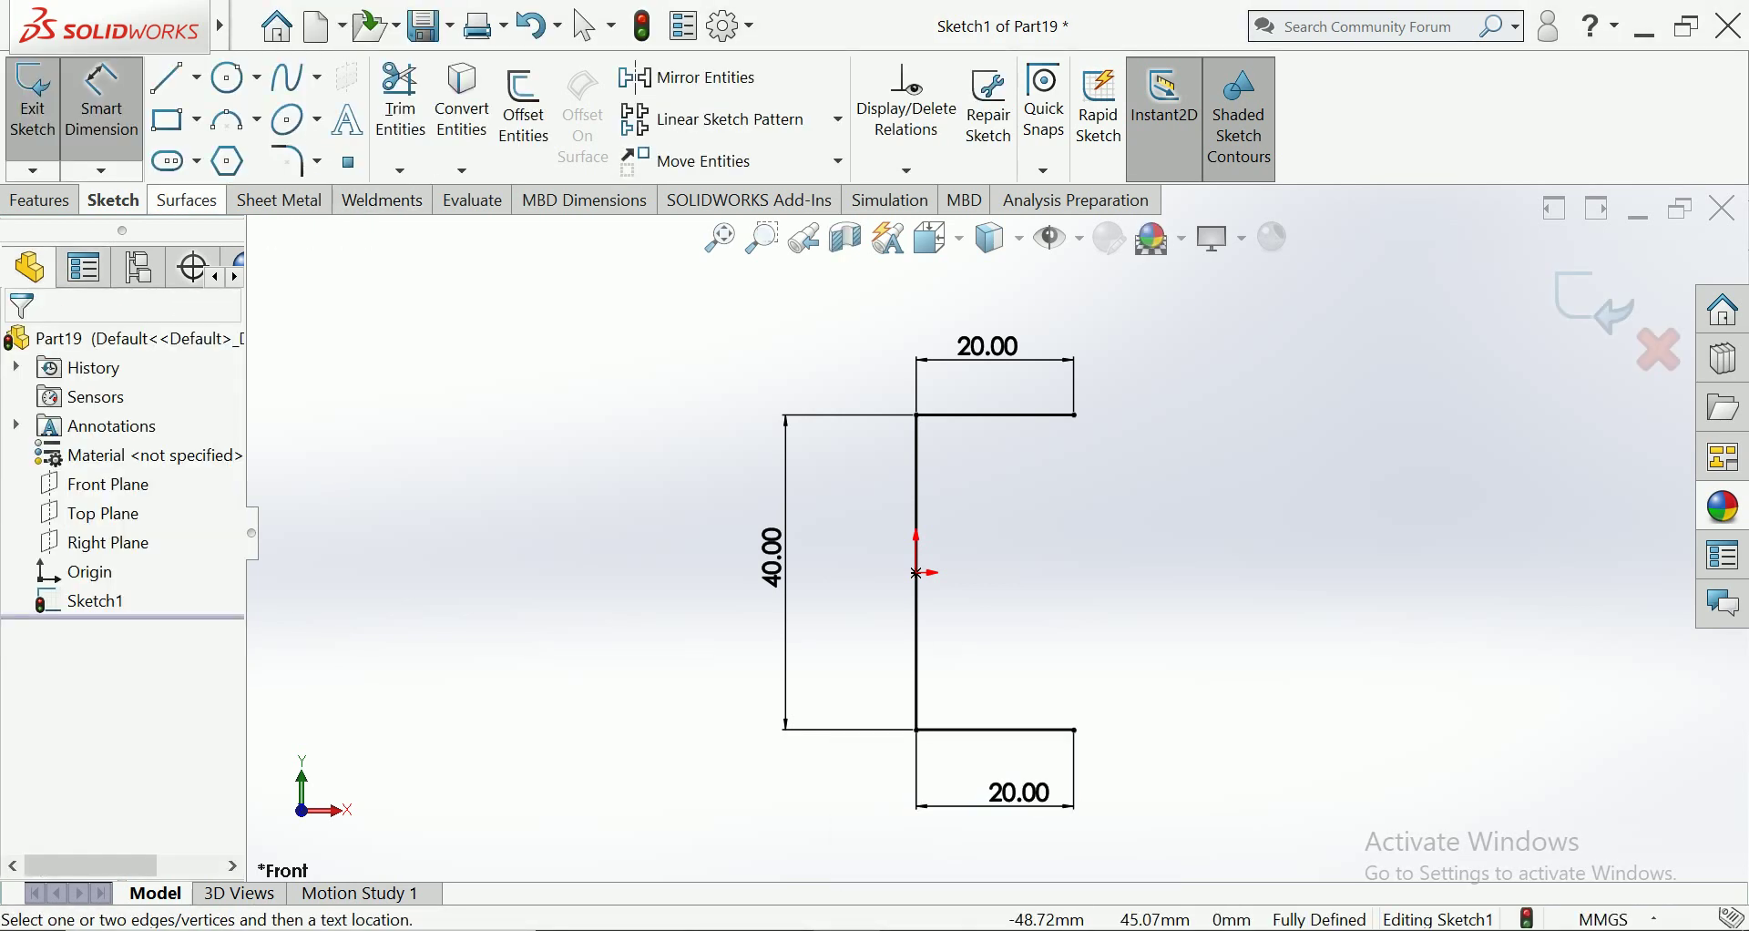
Start a thin extrusion of the profile with 2 mm walls, ending Mid Plane
left_click(40, 201)
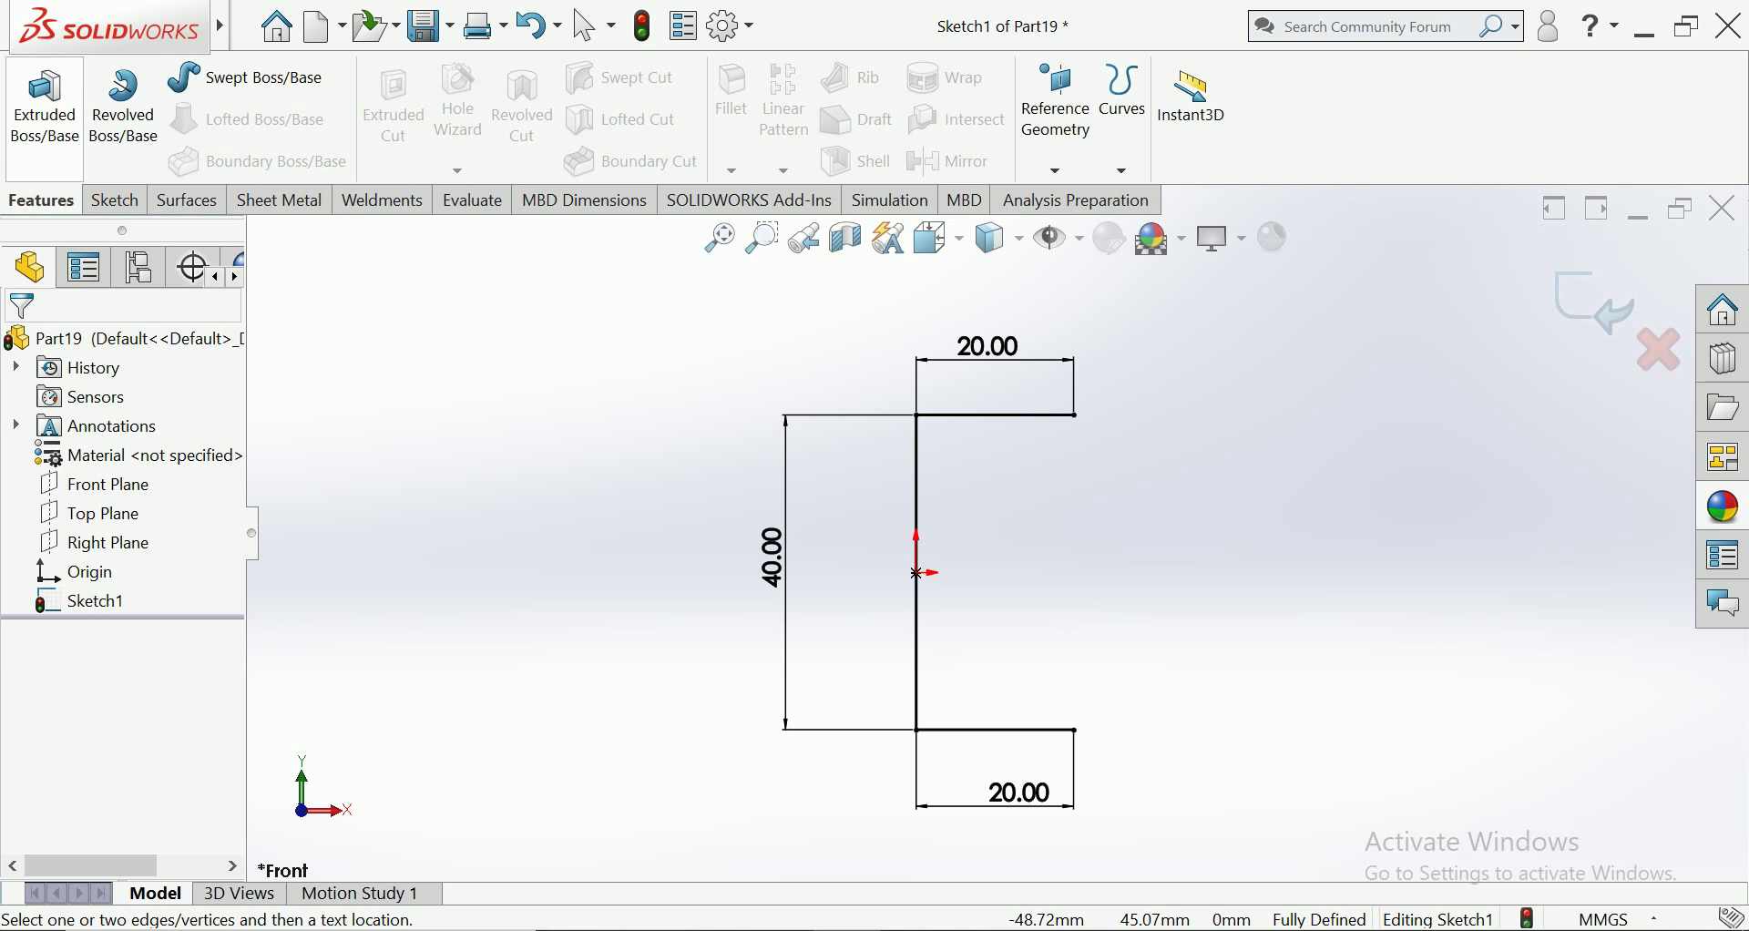
left_click(44, 105)
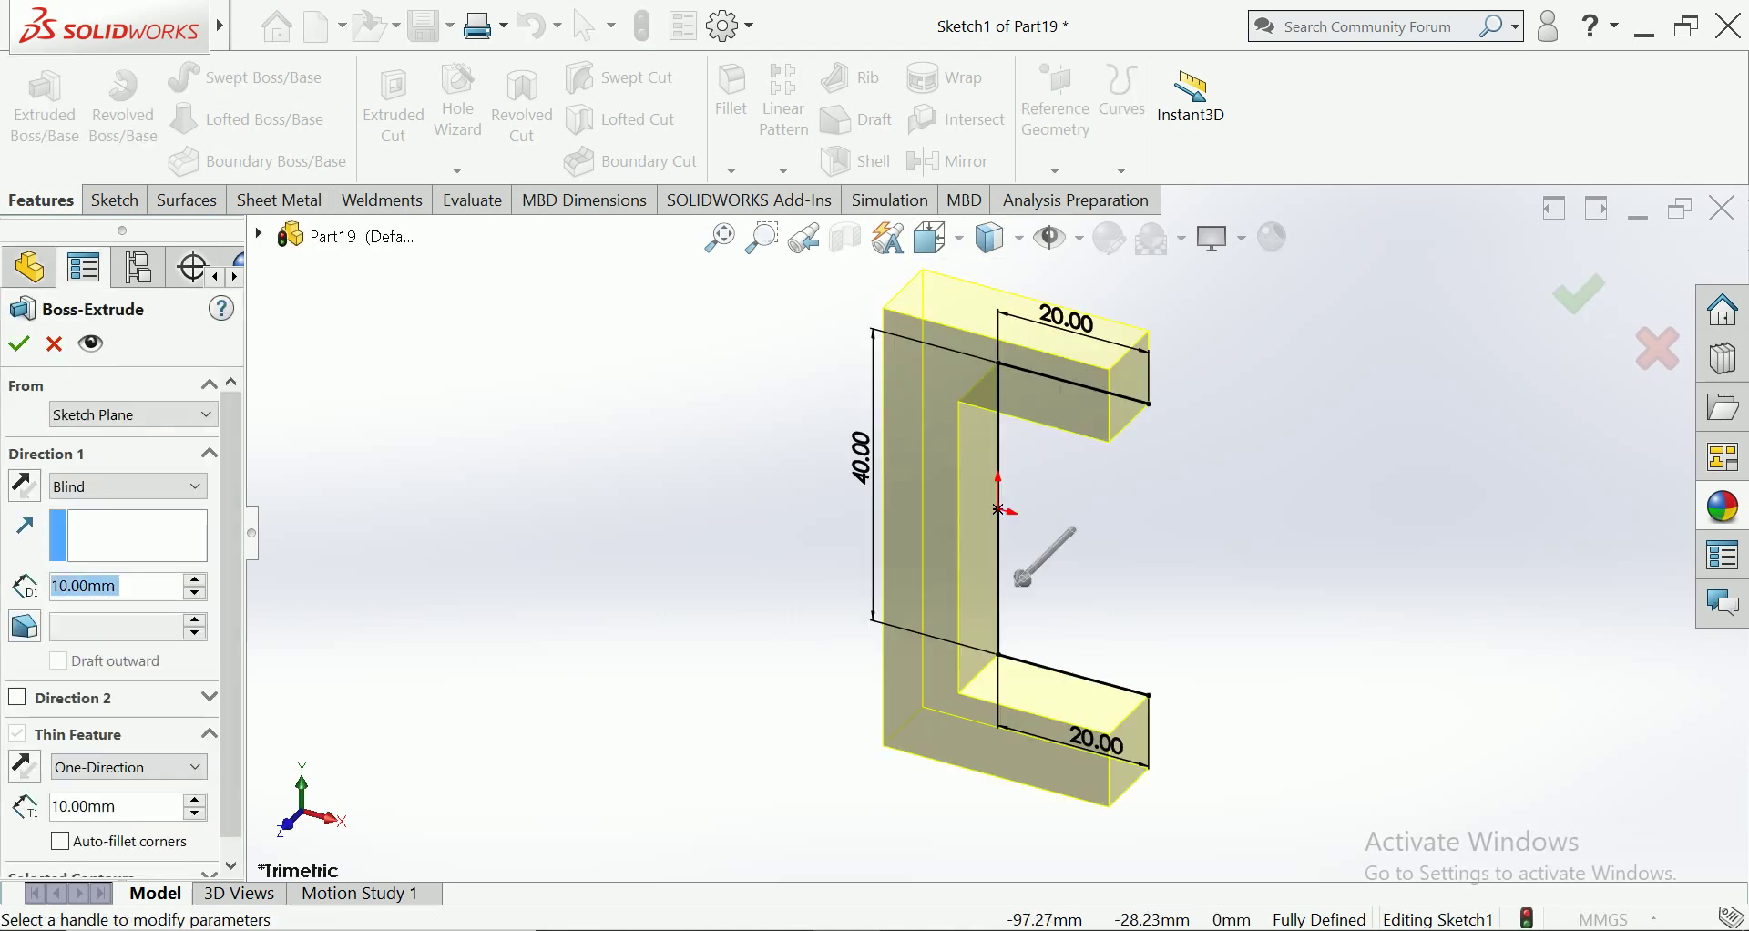
left_click(82, 806)
type("2")
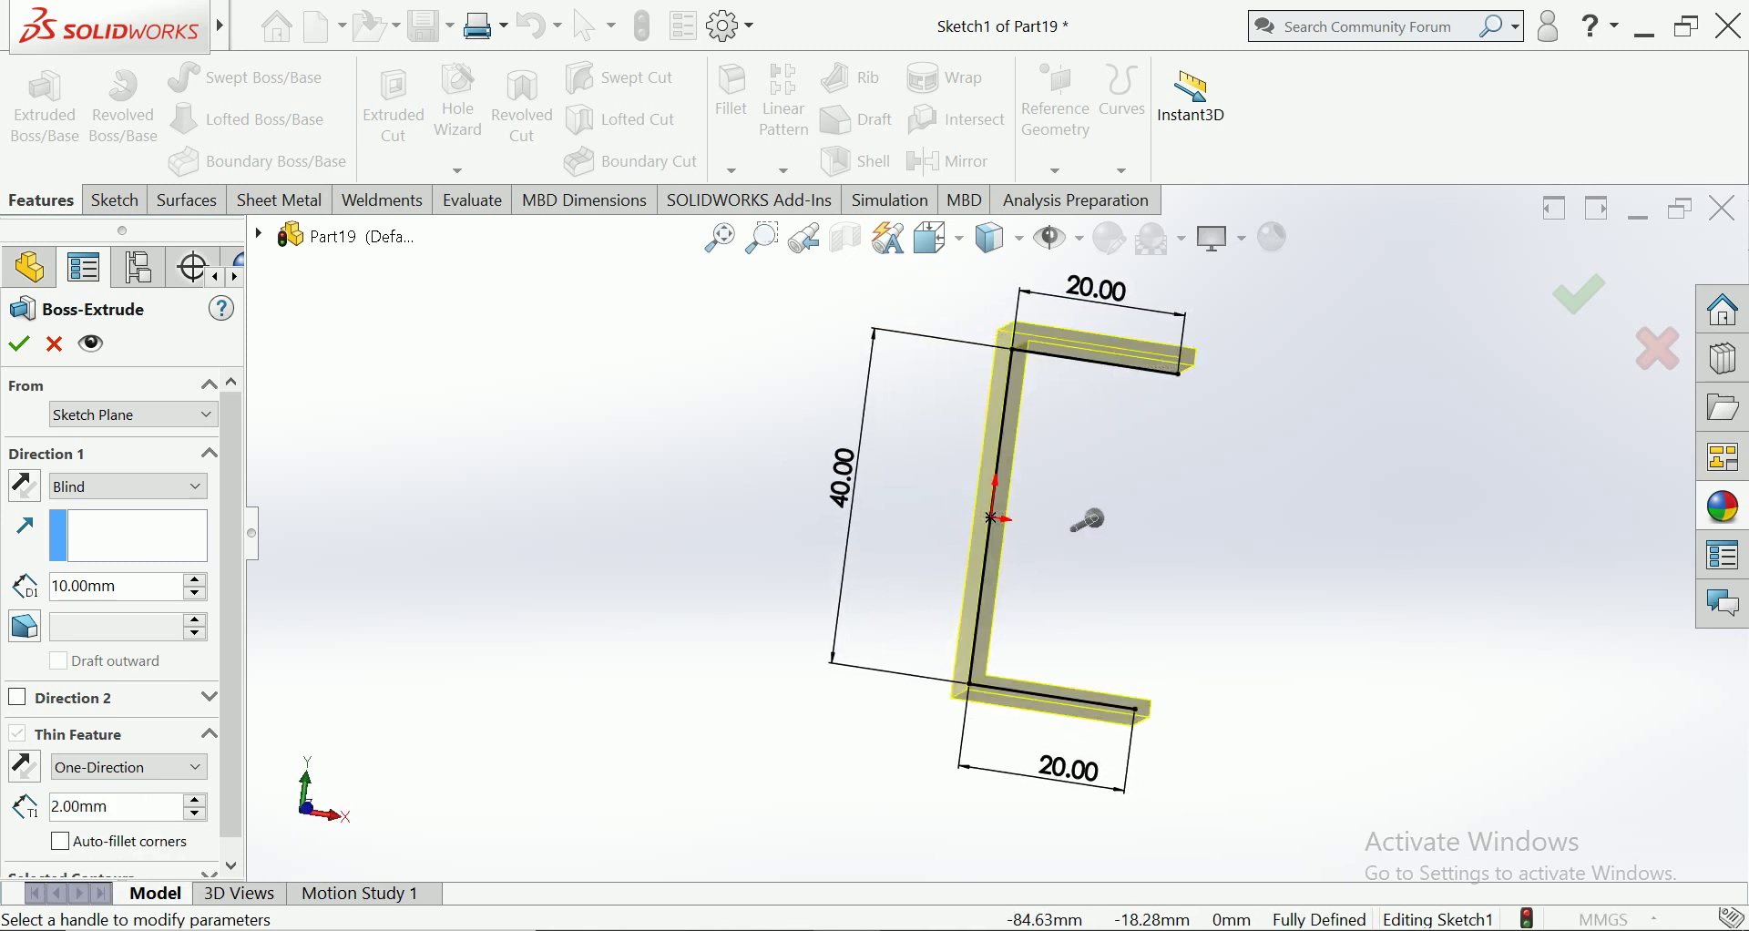
left_click(127, 487)
left_click(91, 607)
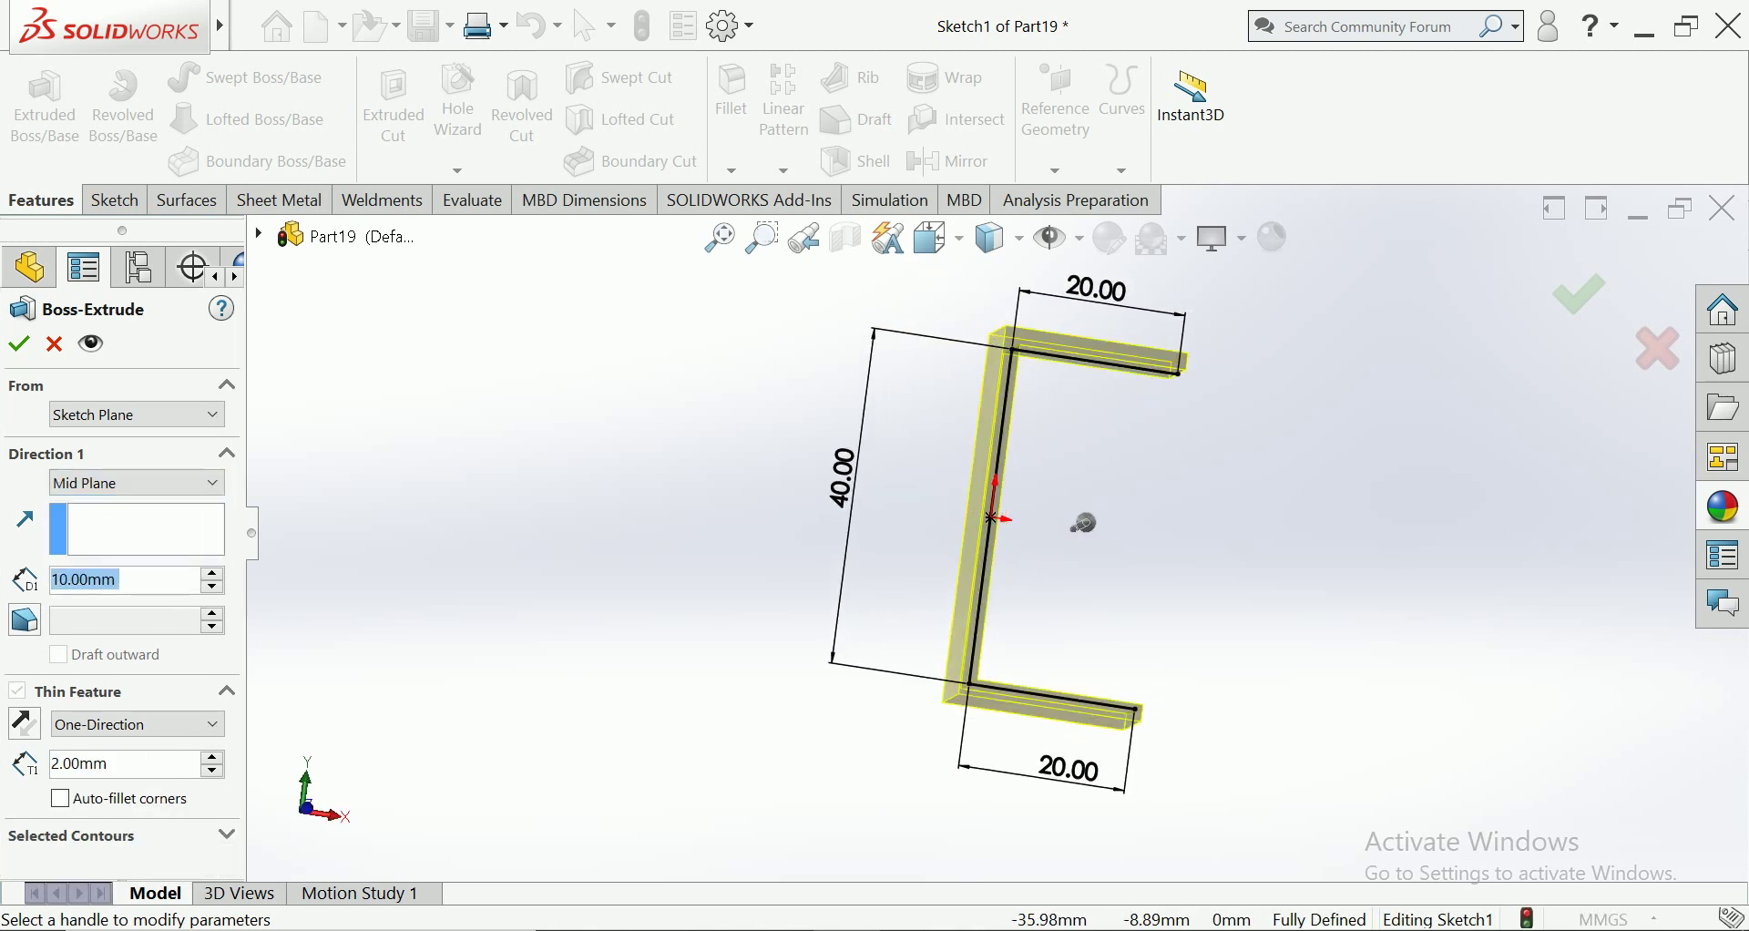
middle_click_drag(1083, 524, 875, 529)
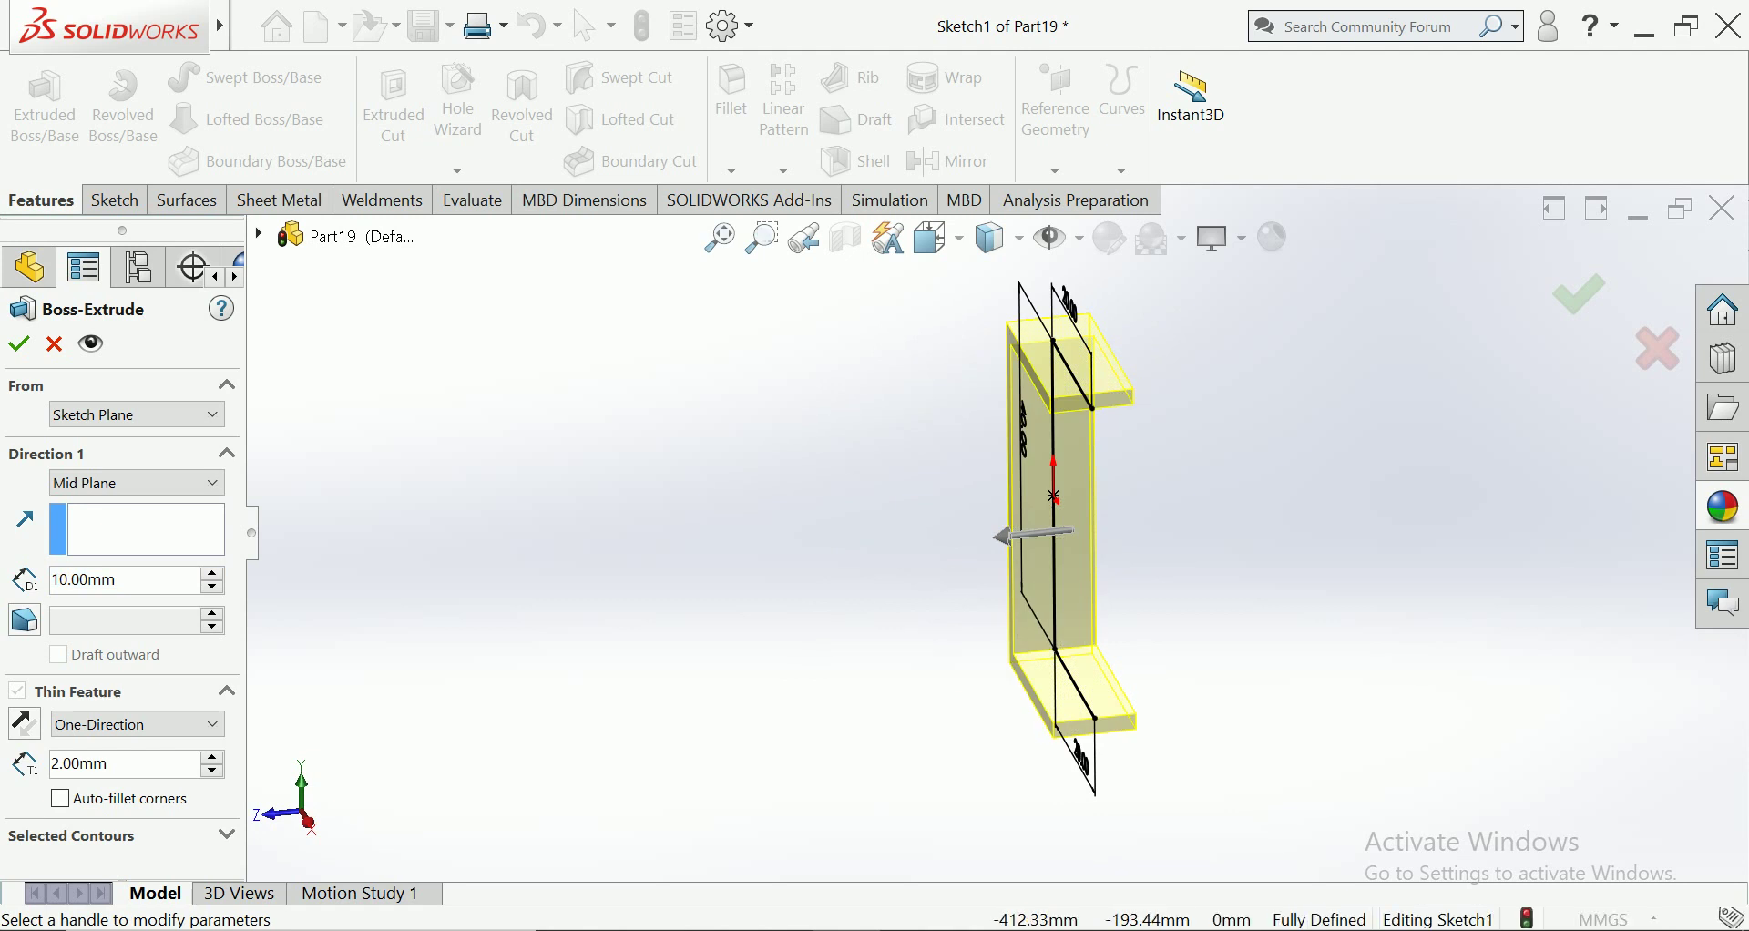
Set the extrusion depth to 750+20 = 770 mm and accept the beam
left_click(86, 580)
type("750")
key("Return")
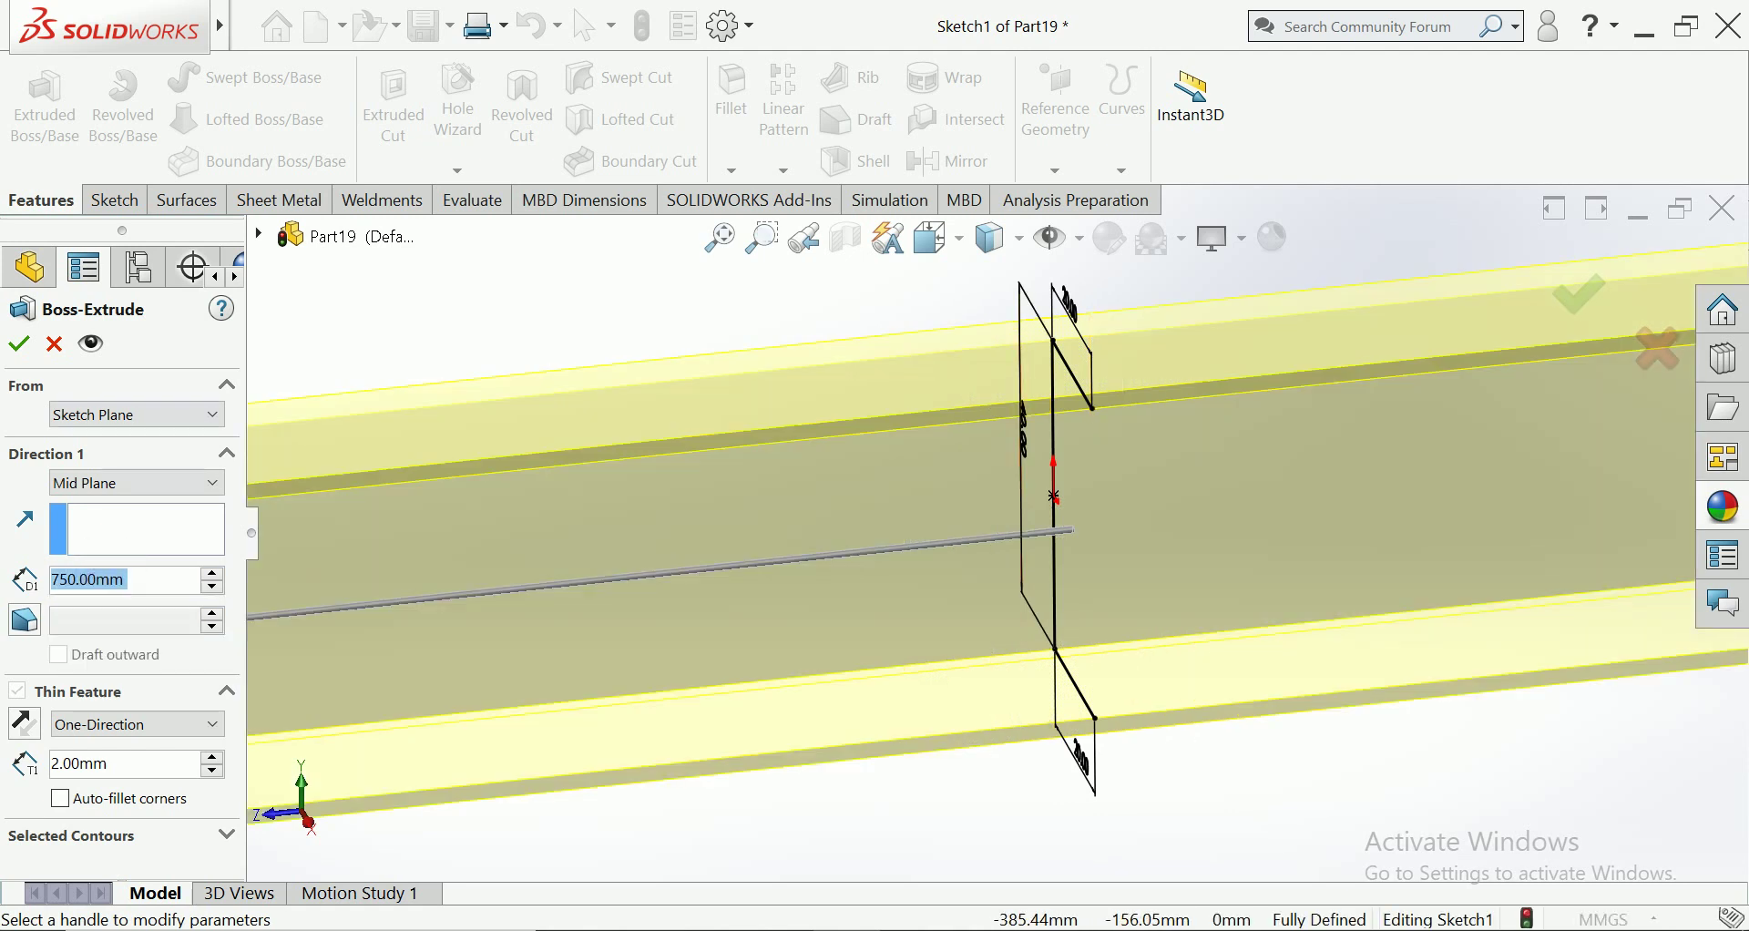
left_click(124, 579)
type("20")
key("Return")
key("Return")
key("f")
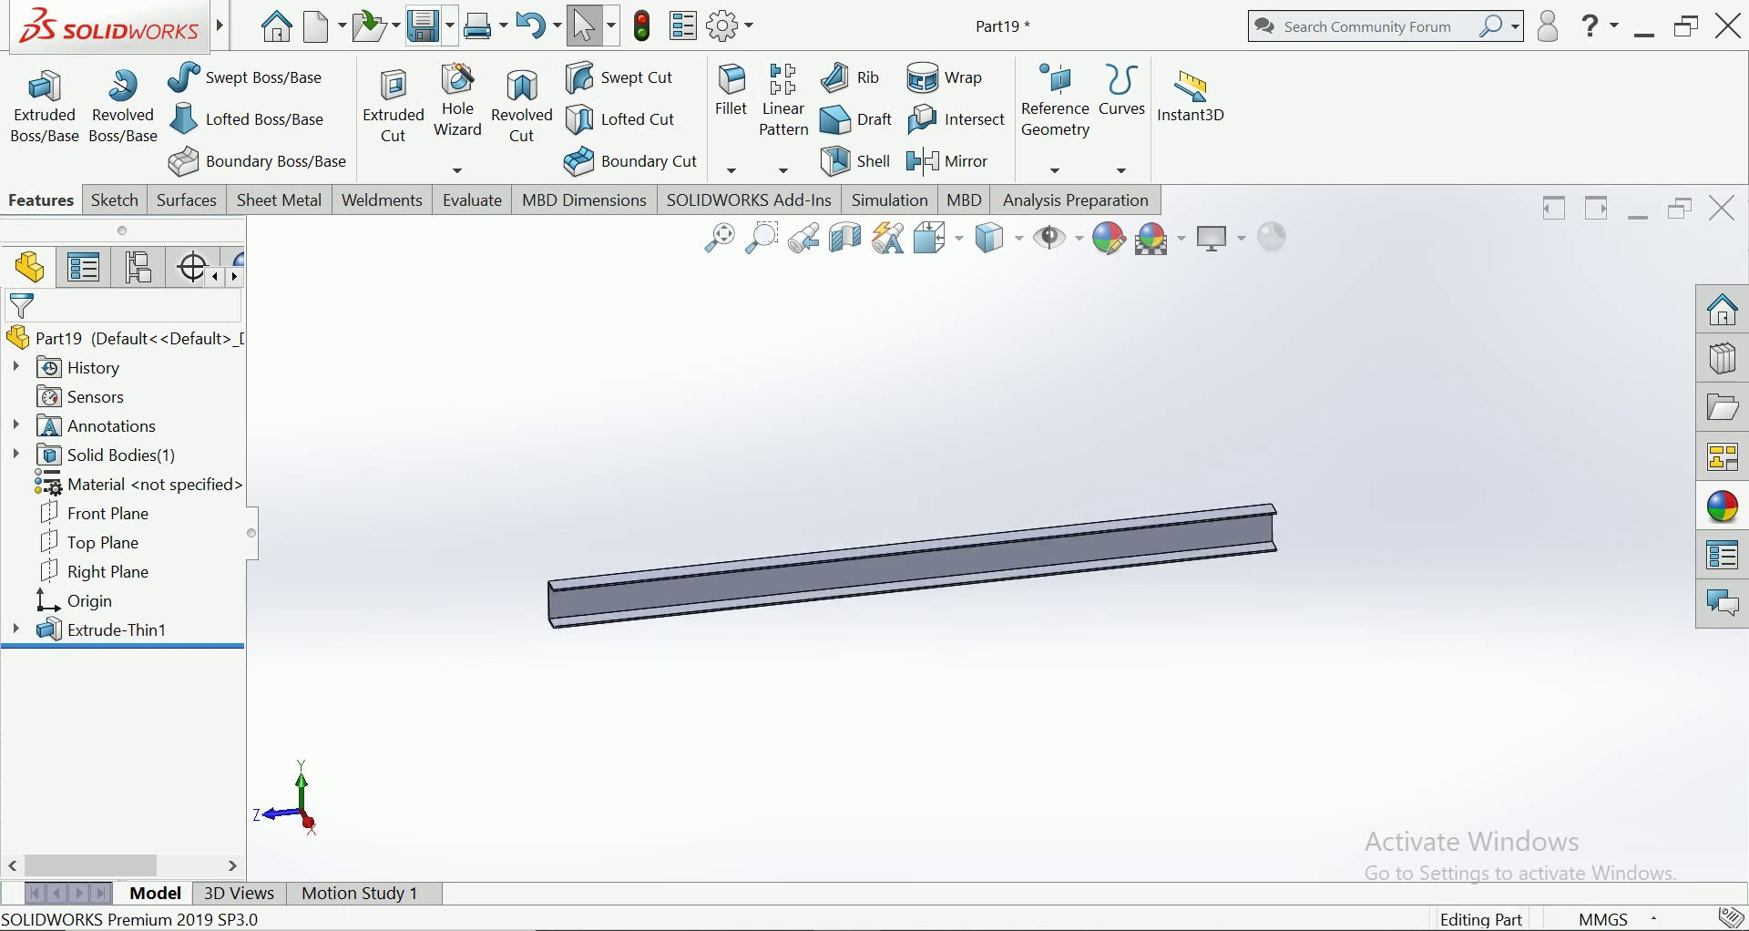
Save the part as CHANNEL and close it
key("ctrl+s")
type("CHANNEL")
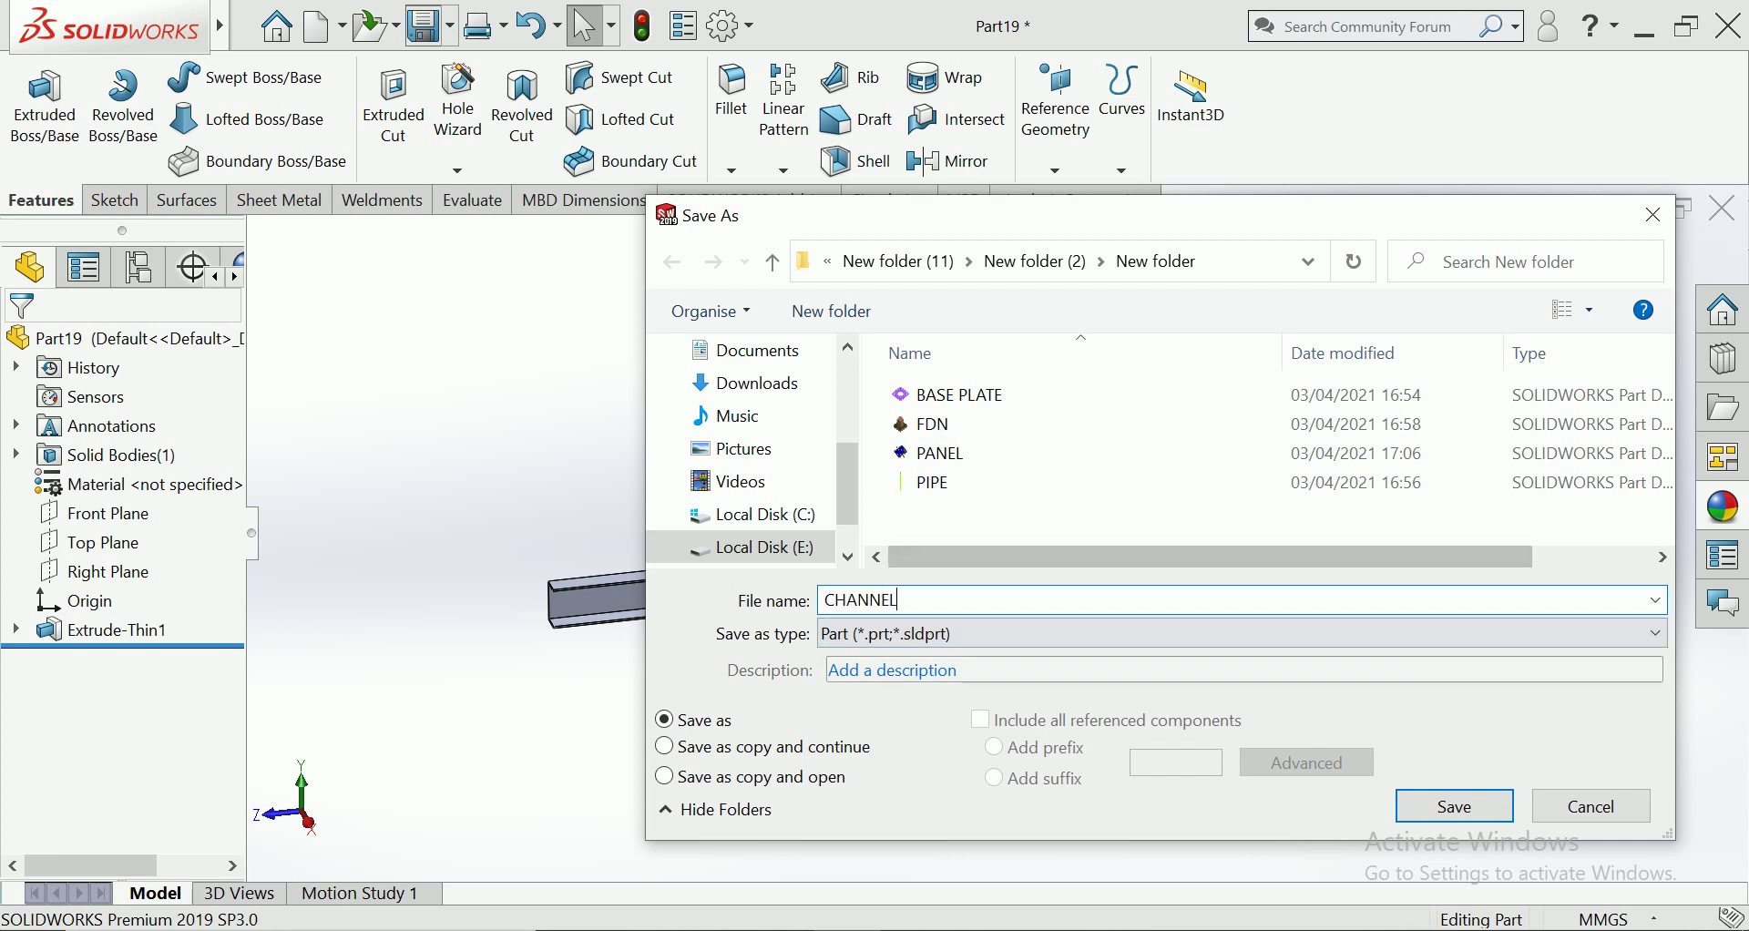
key("Return")
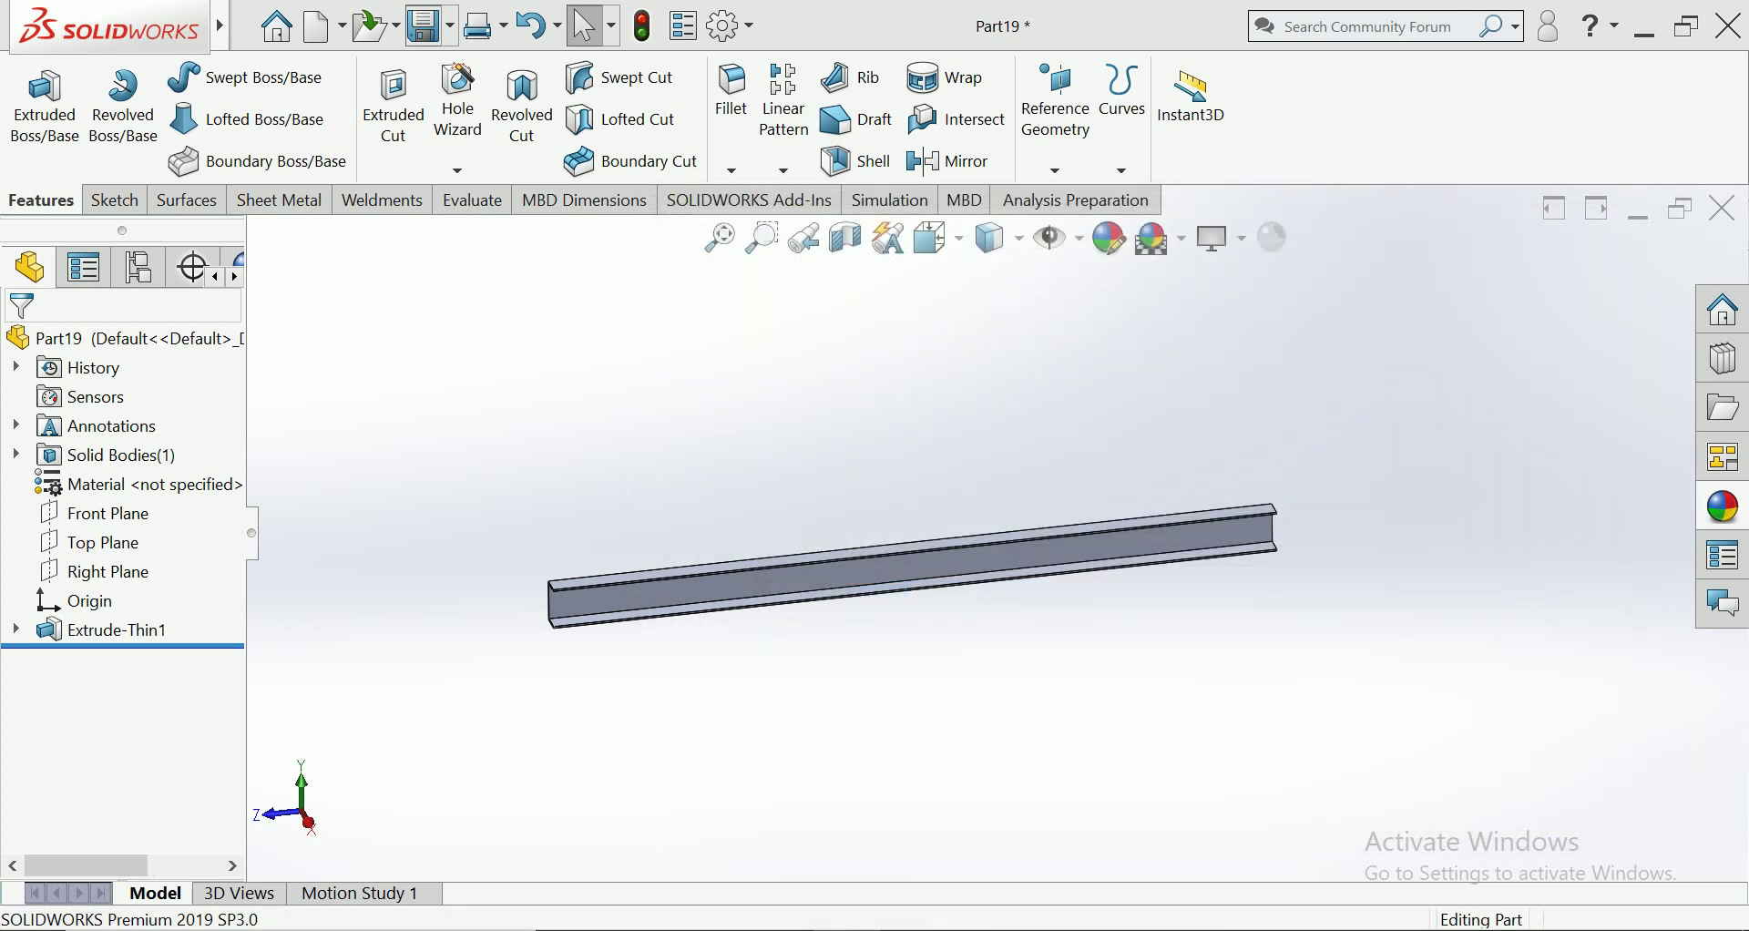
key("ctrl+w")
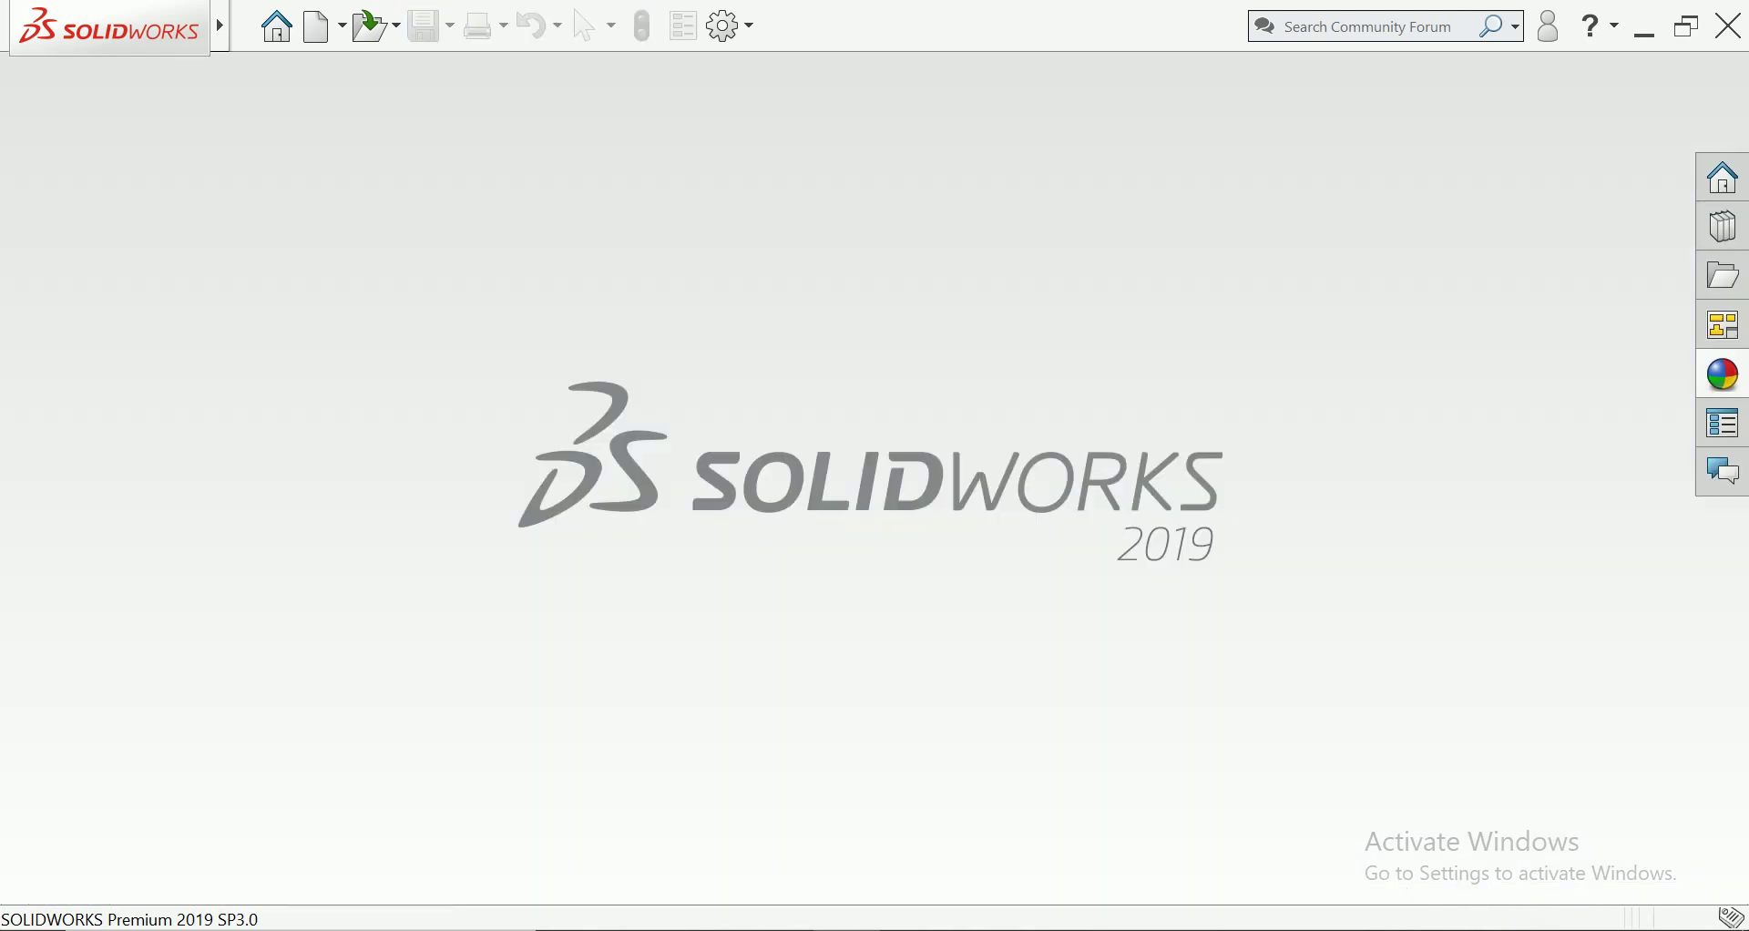
Open the BASE PLATE part file
left_click(369, 25)
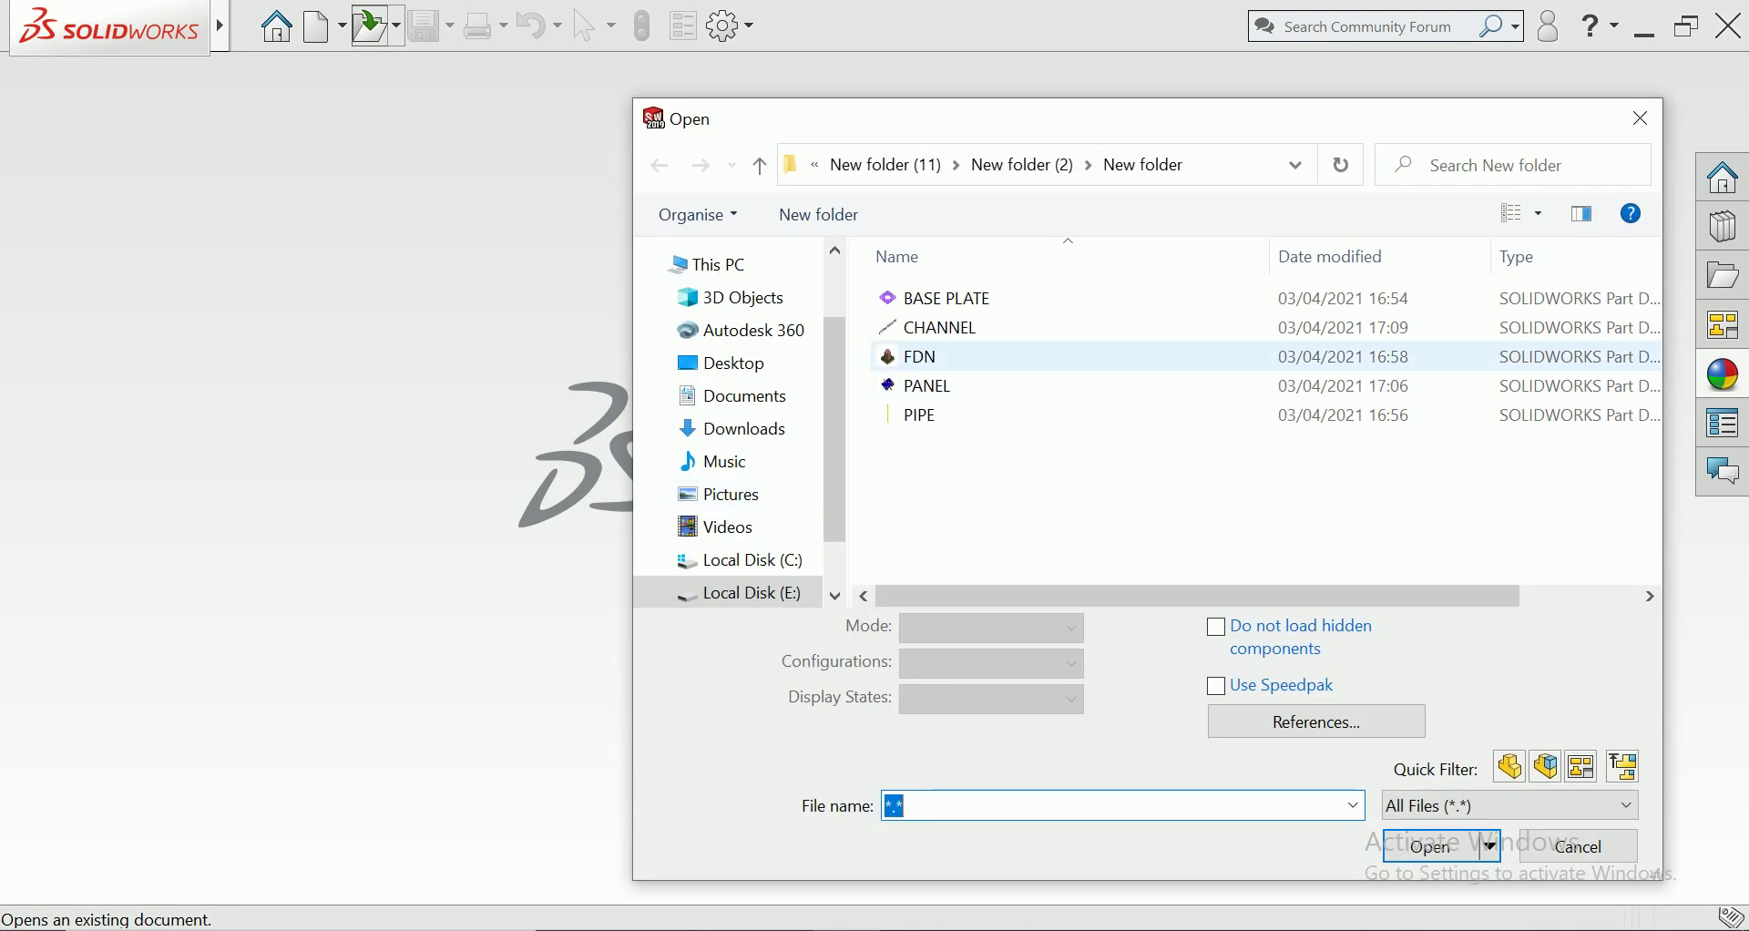
left_click(928, 386)
left_click(920, 357)
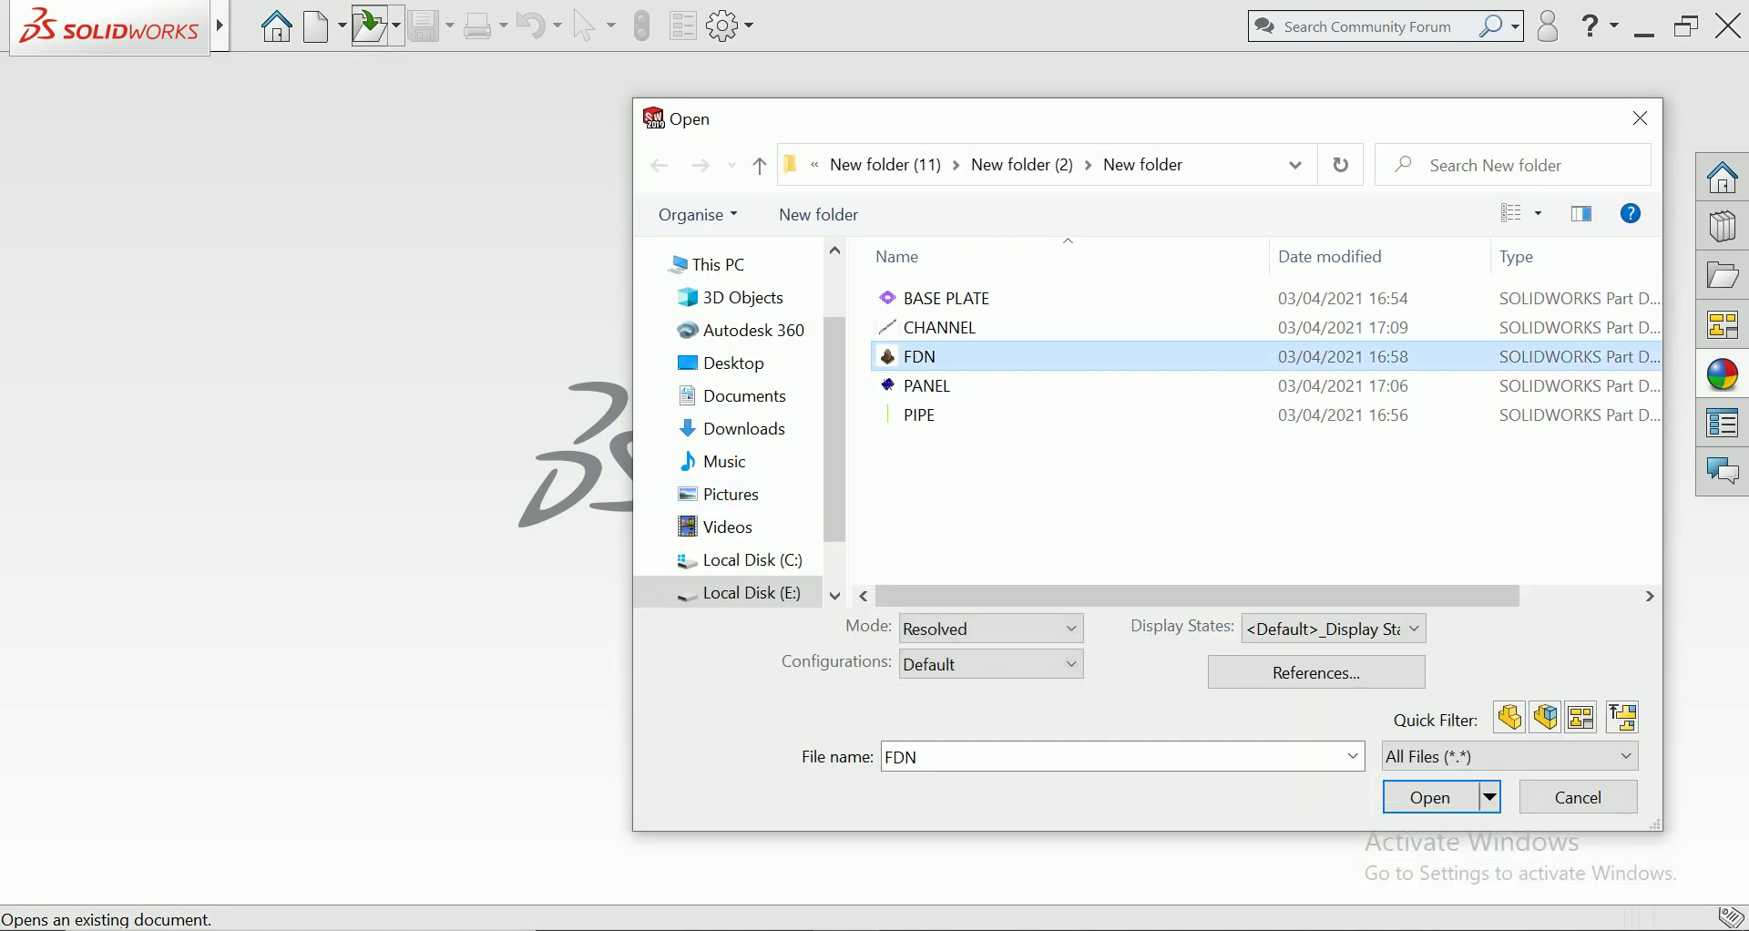
left_click(947, 297)
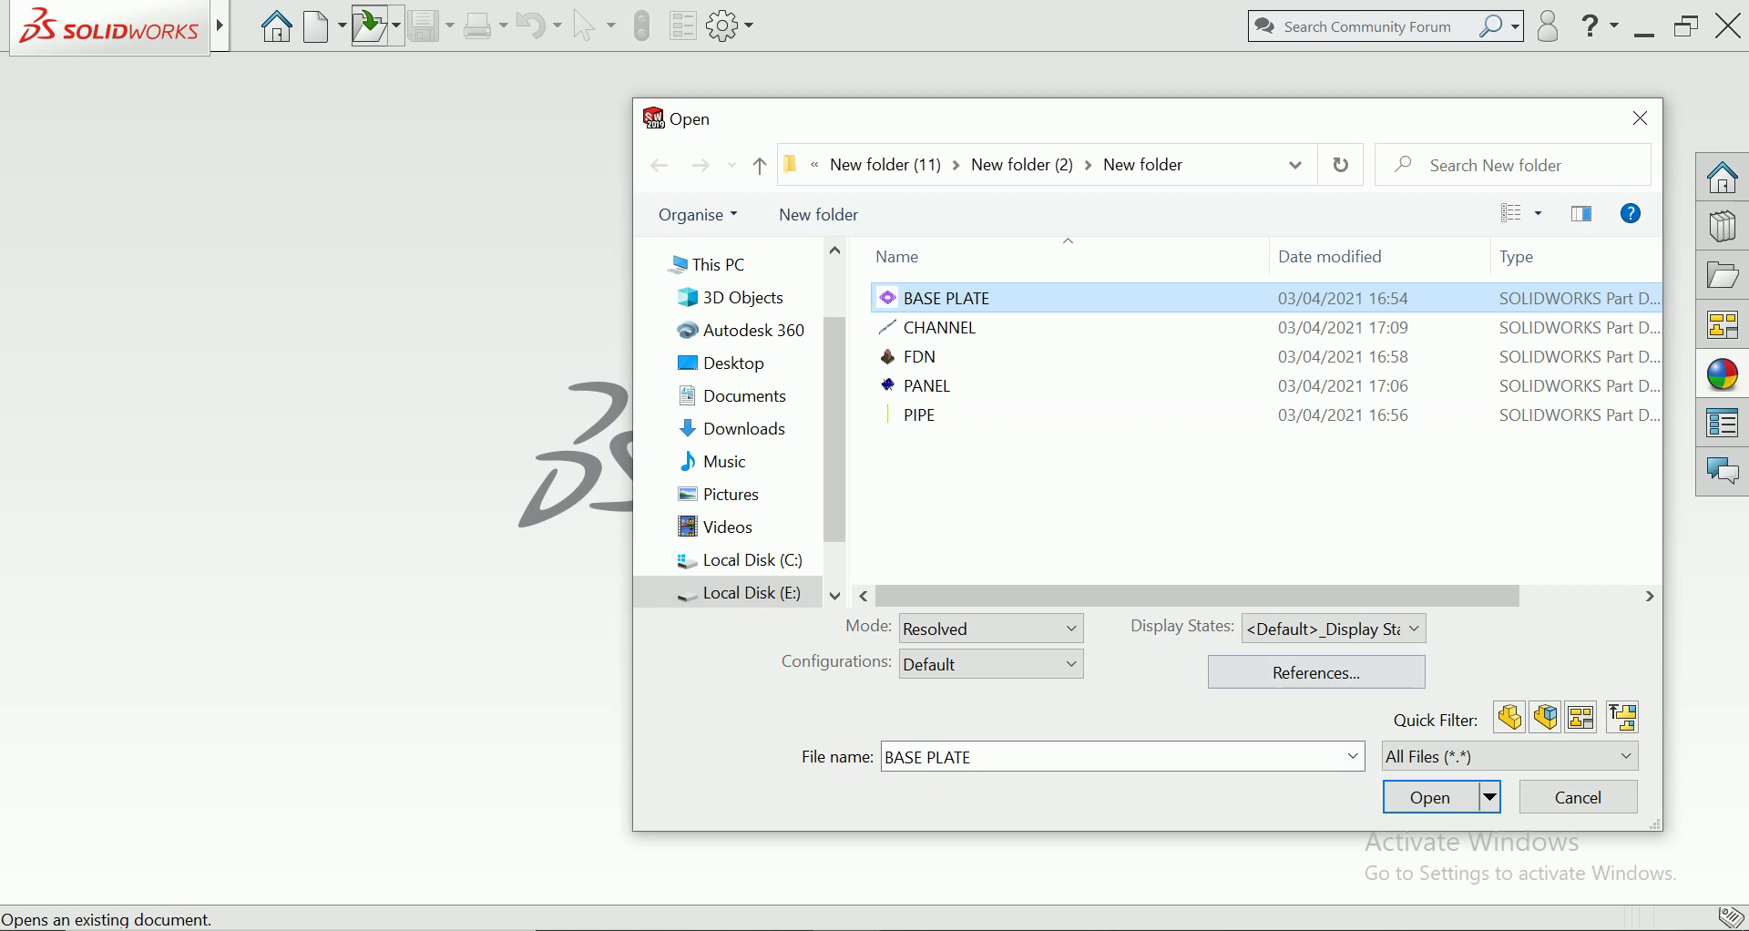
key("Return")
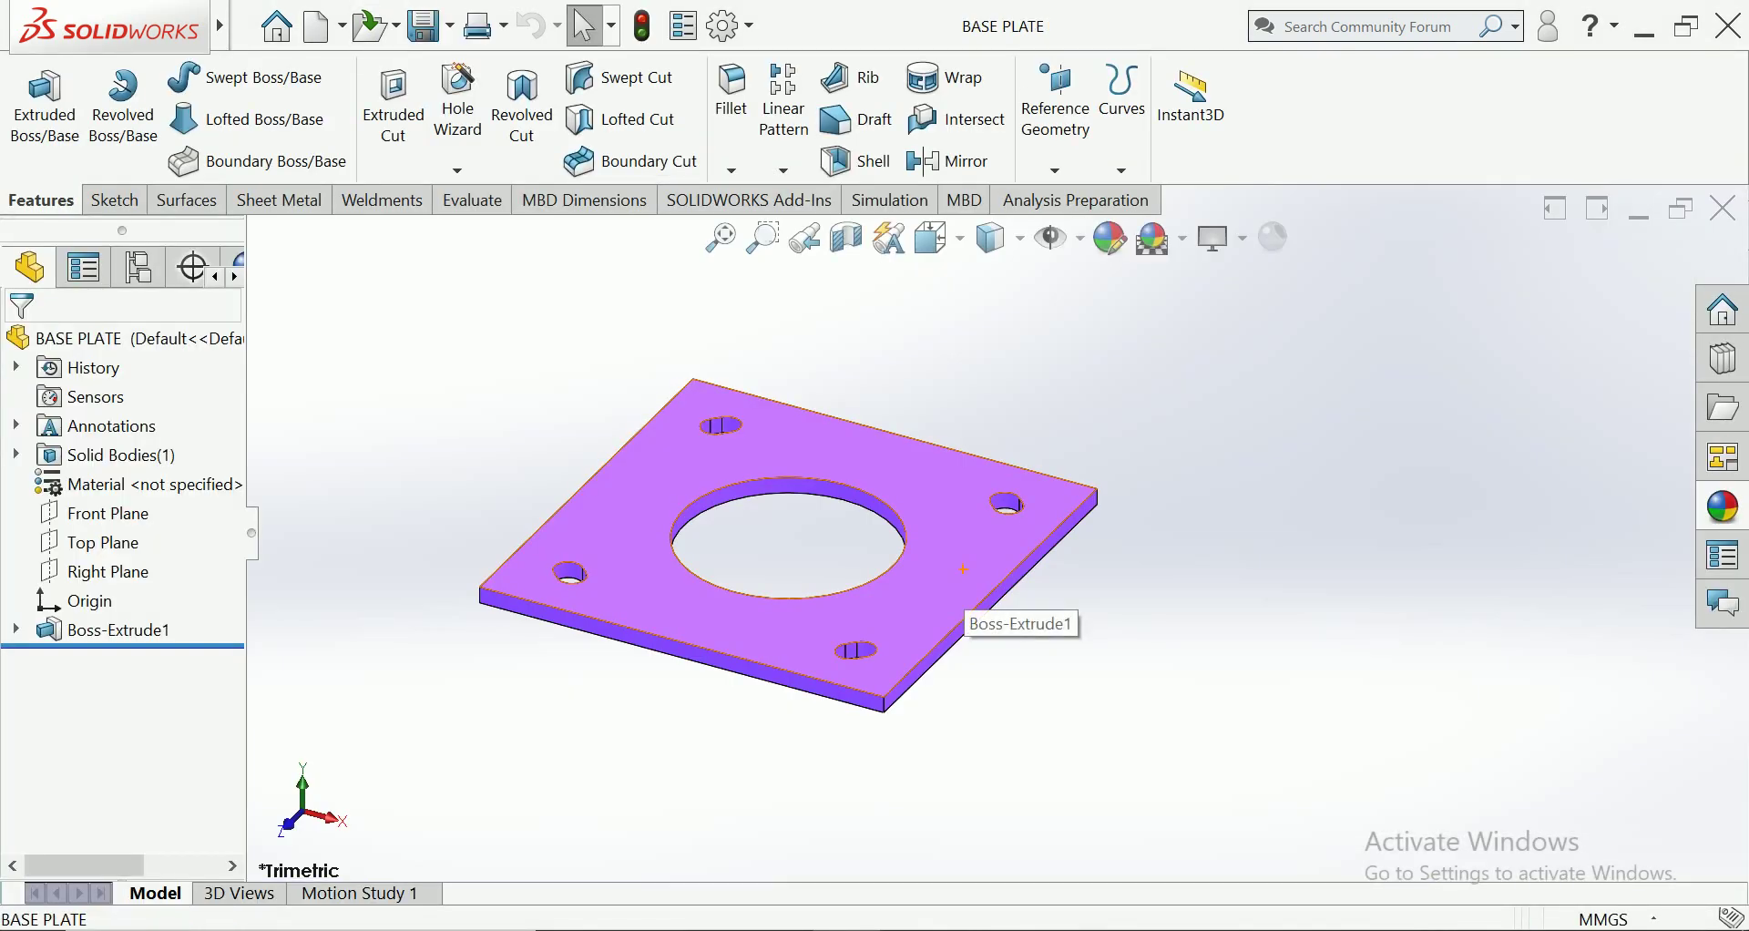
Toggle the base plate transparent and back to opaque, then close the part
left_click(1025, 513)
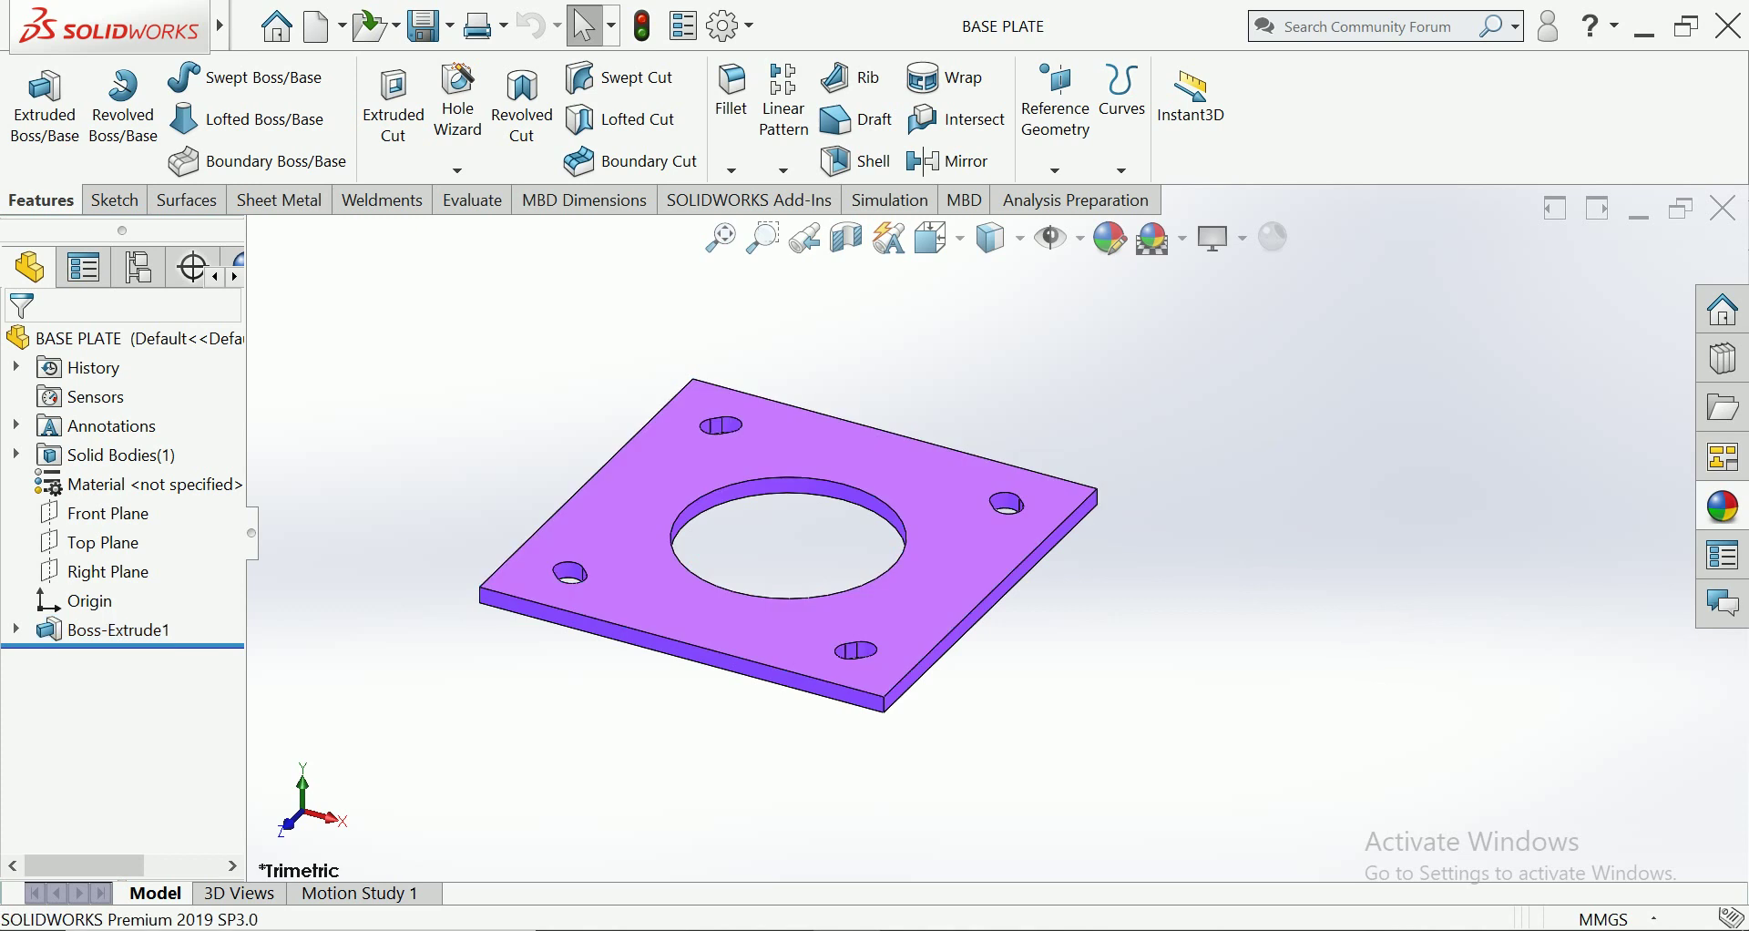
scroll(1185, 546, "up", 2)
right_click(740, 510)
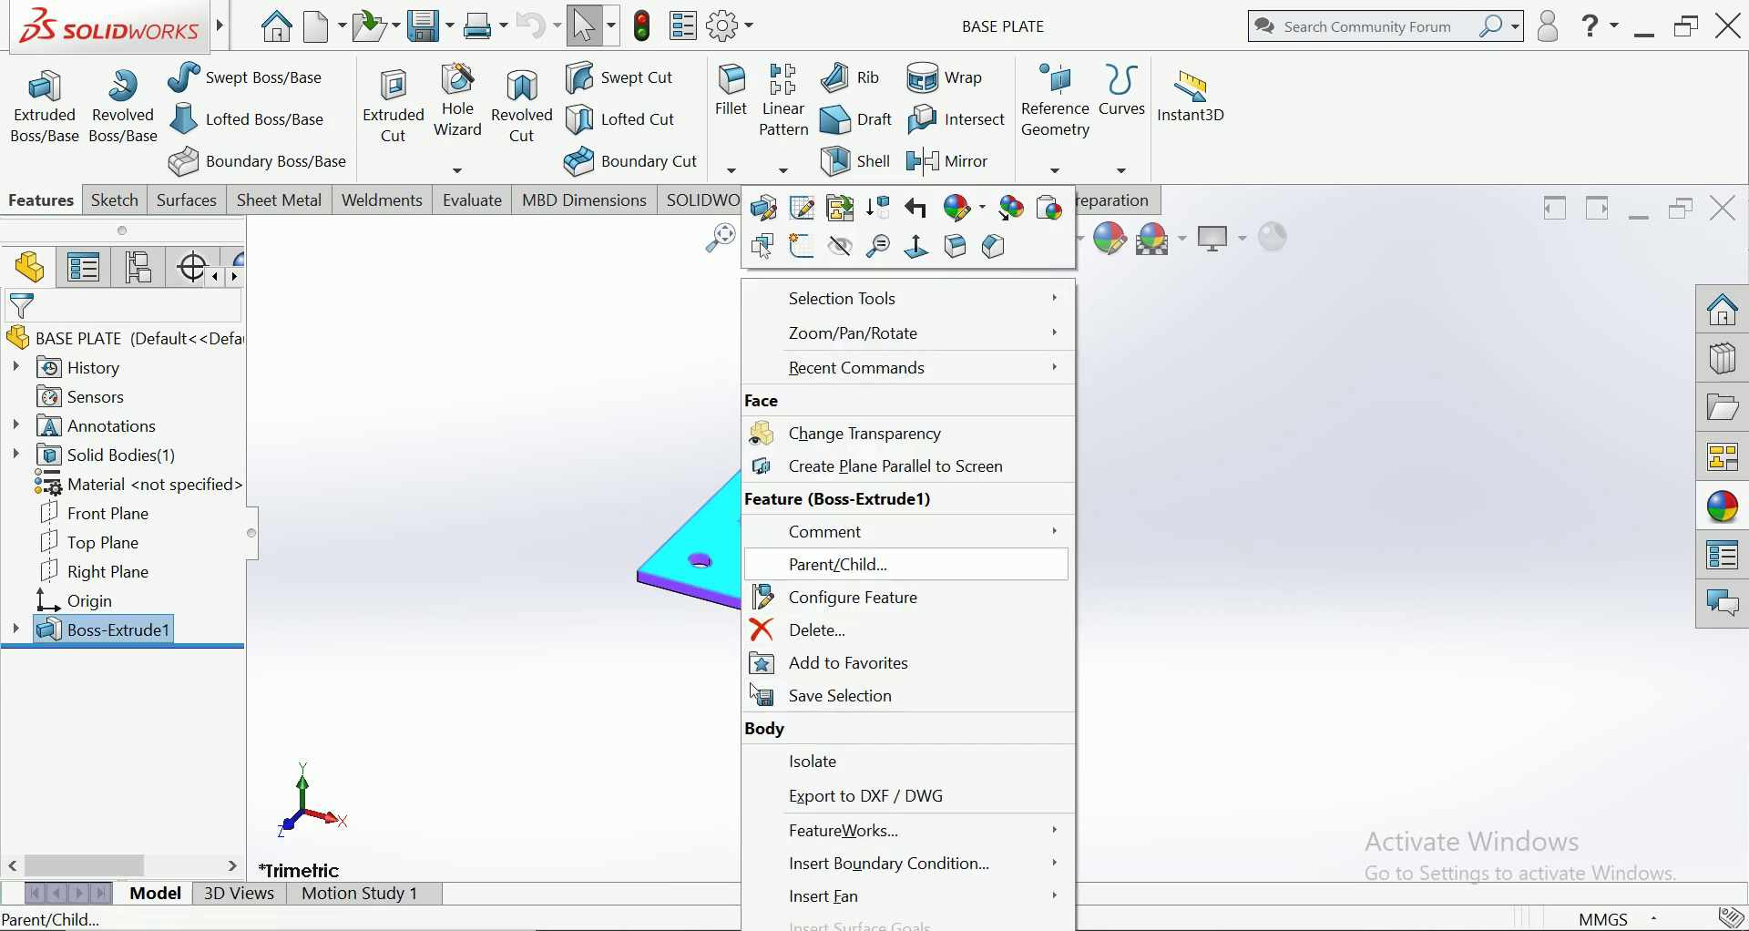
left_click(856, 433)
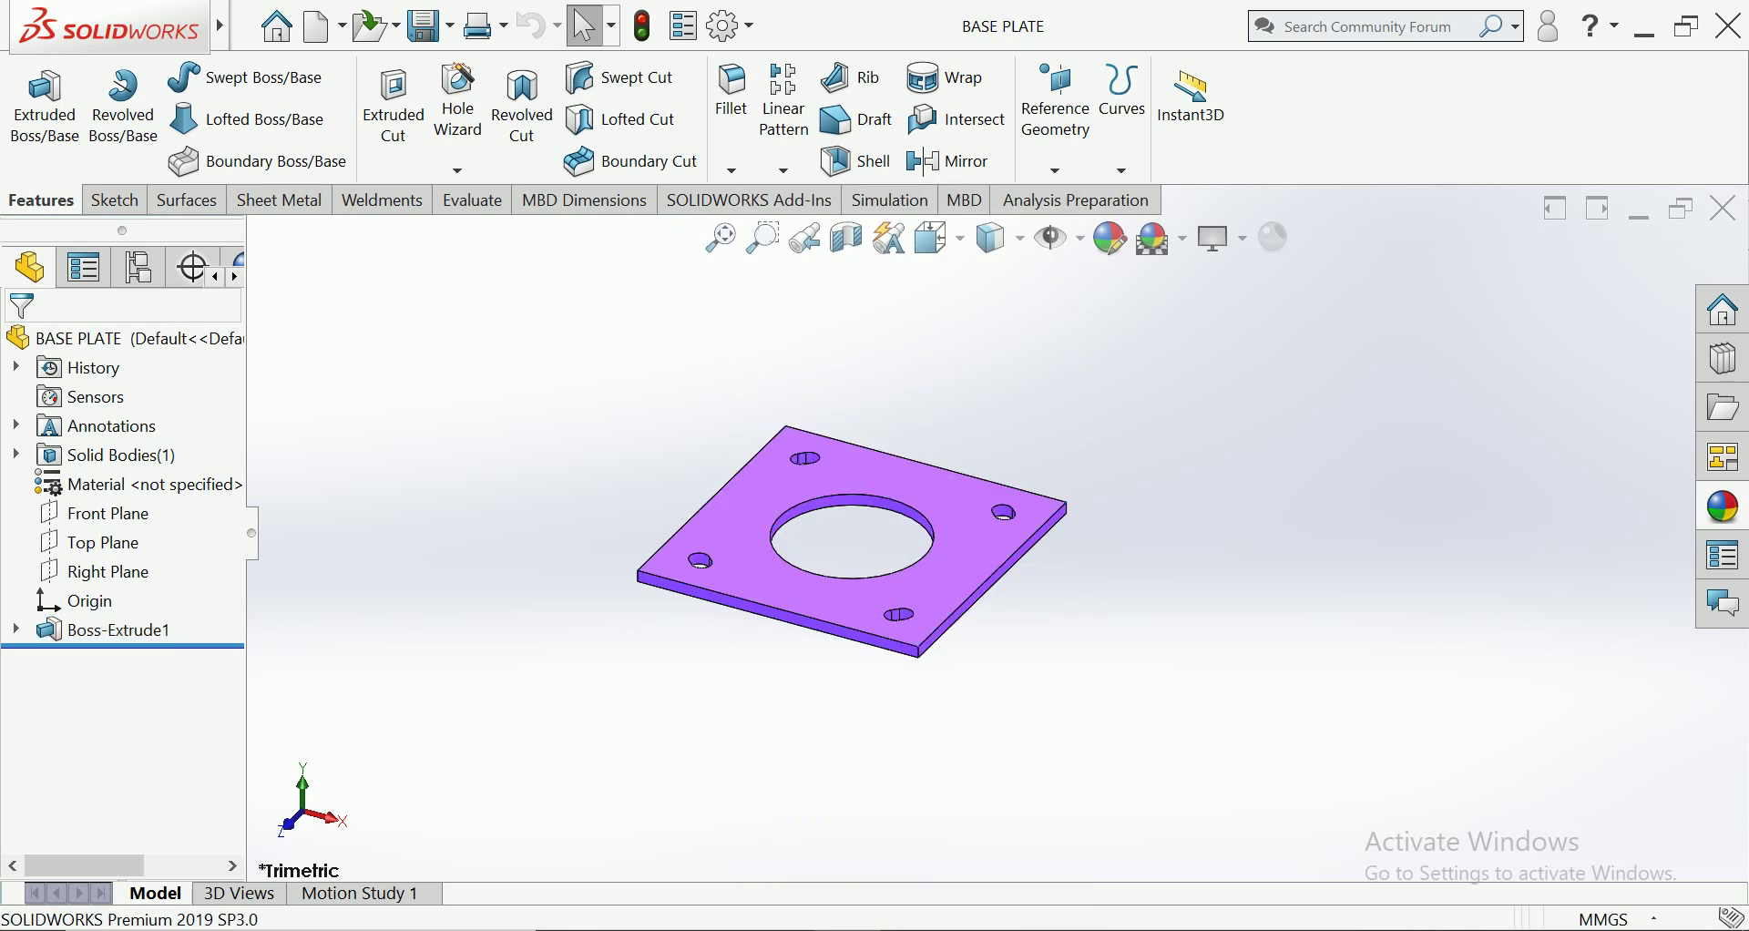
left_click(118, 629)
right_click(168, 629)
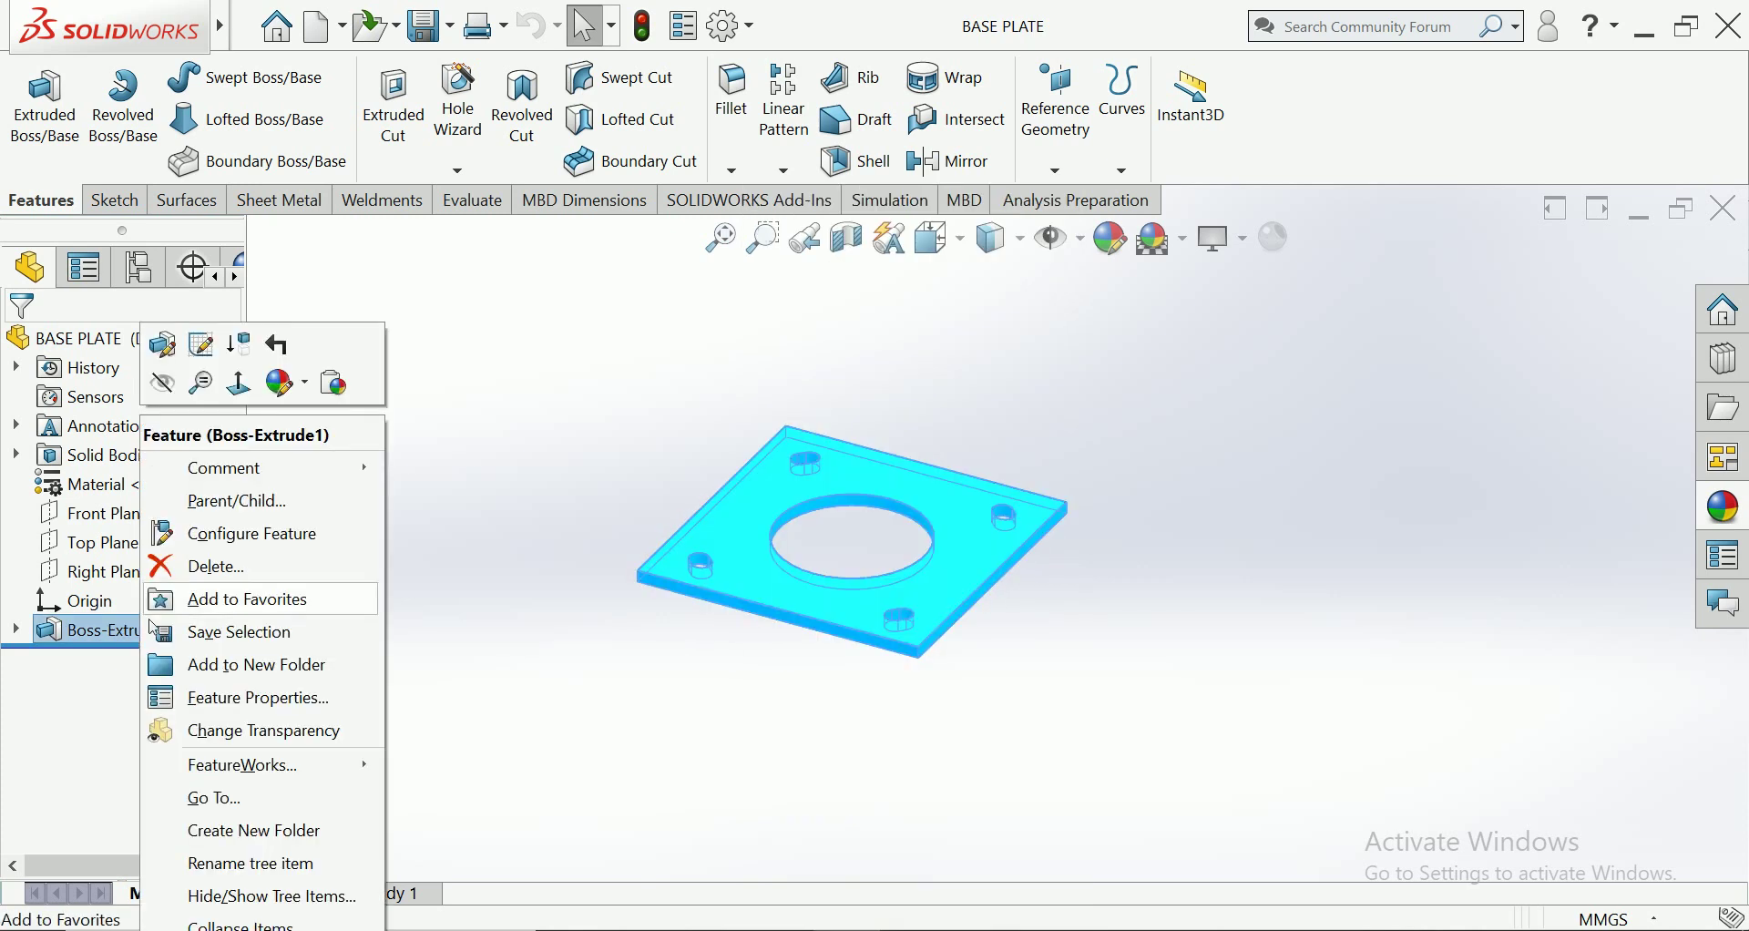
left_click(273, 727)
key("ctrl+w")
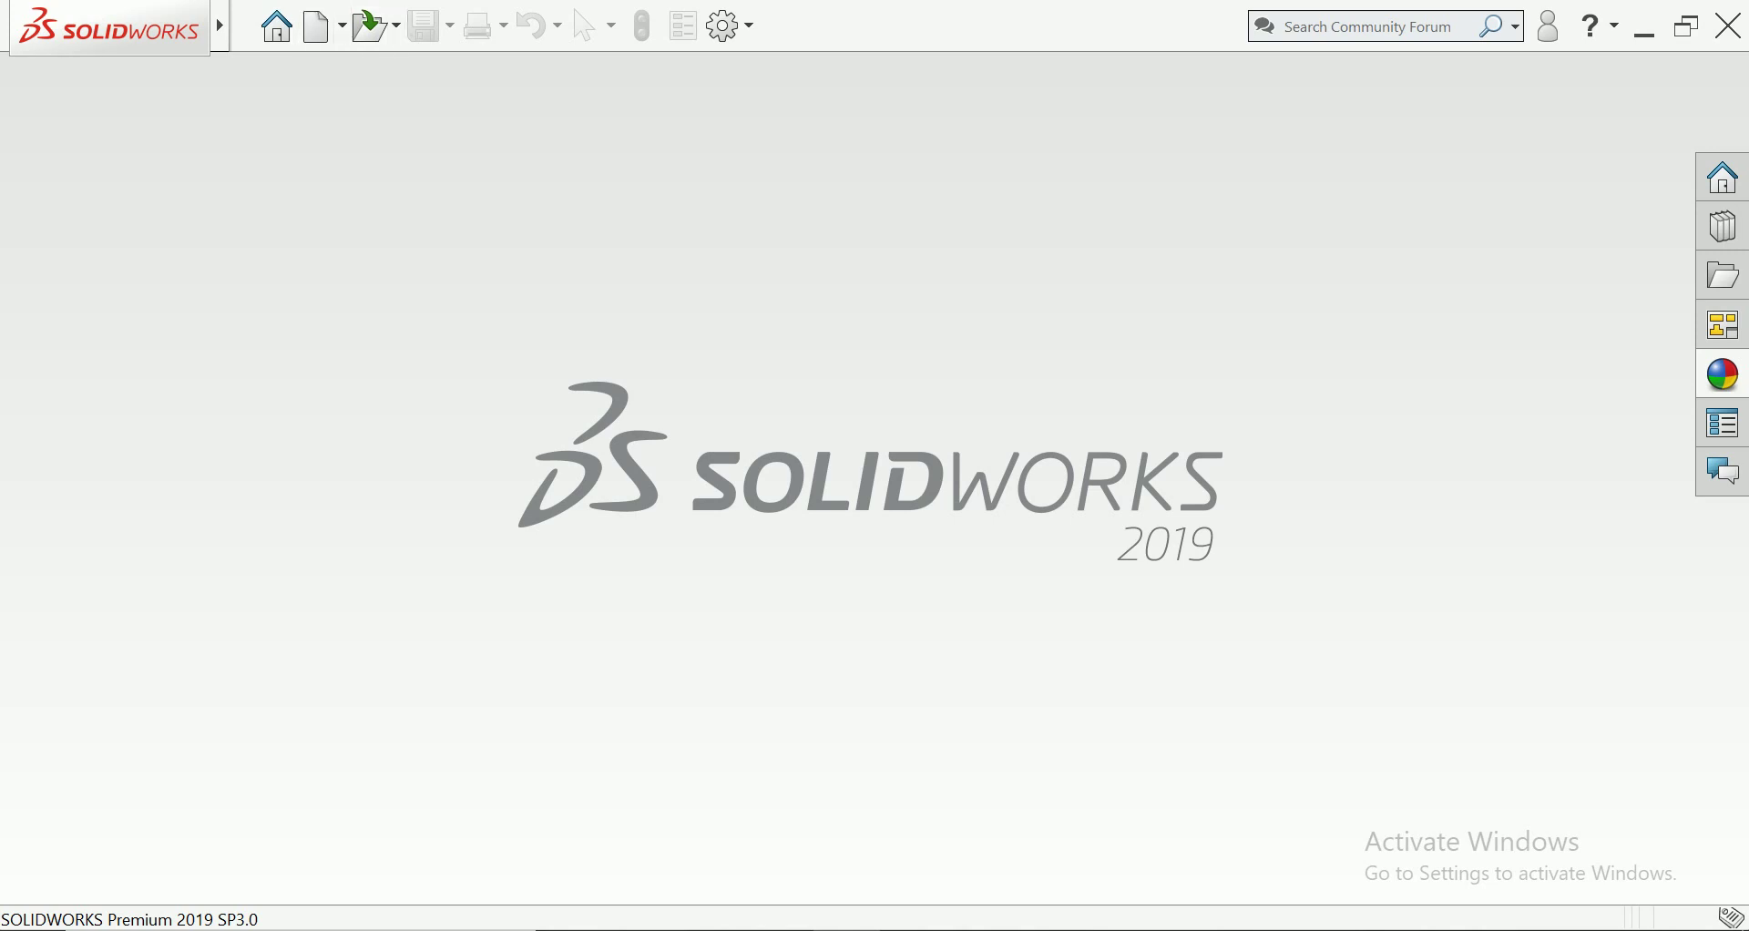
Create a new assembly, insert BASE PLATE, and set it to float
left_click(316, 25)
left_click(696, 351)
key("Return")
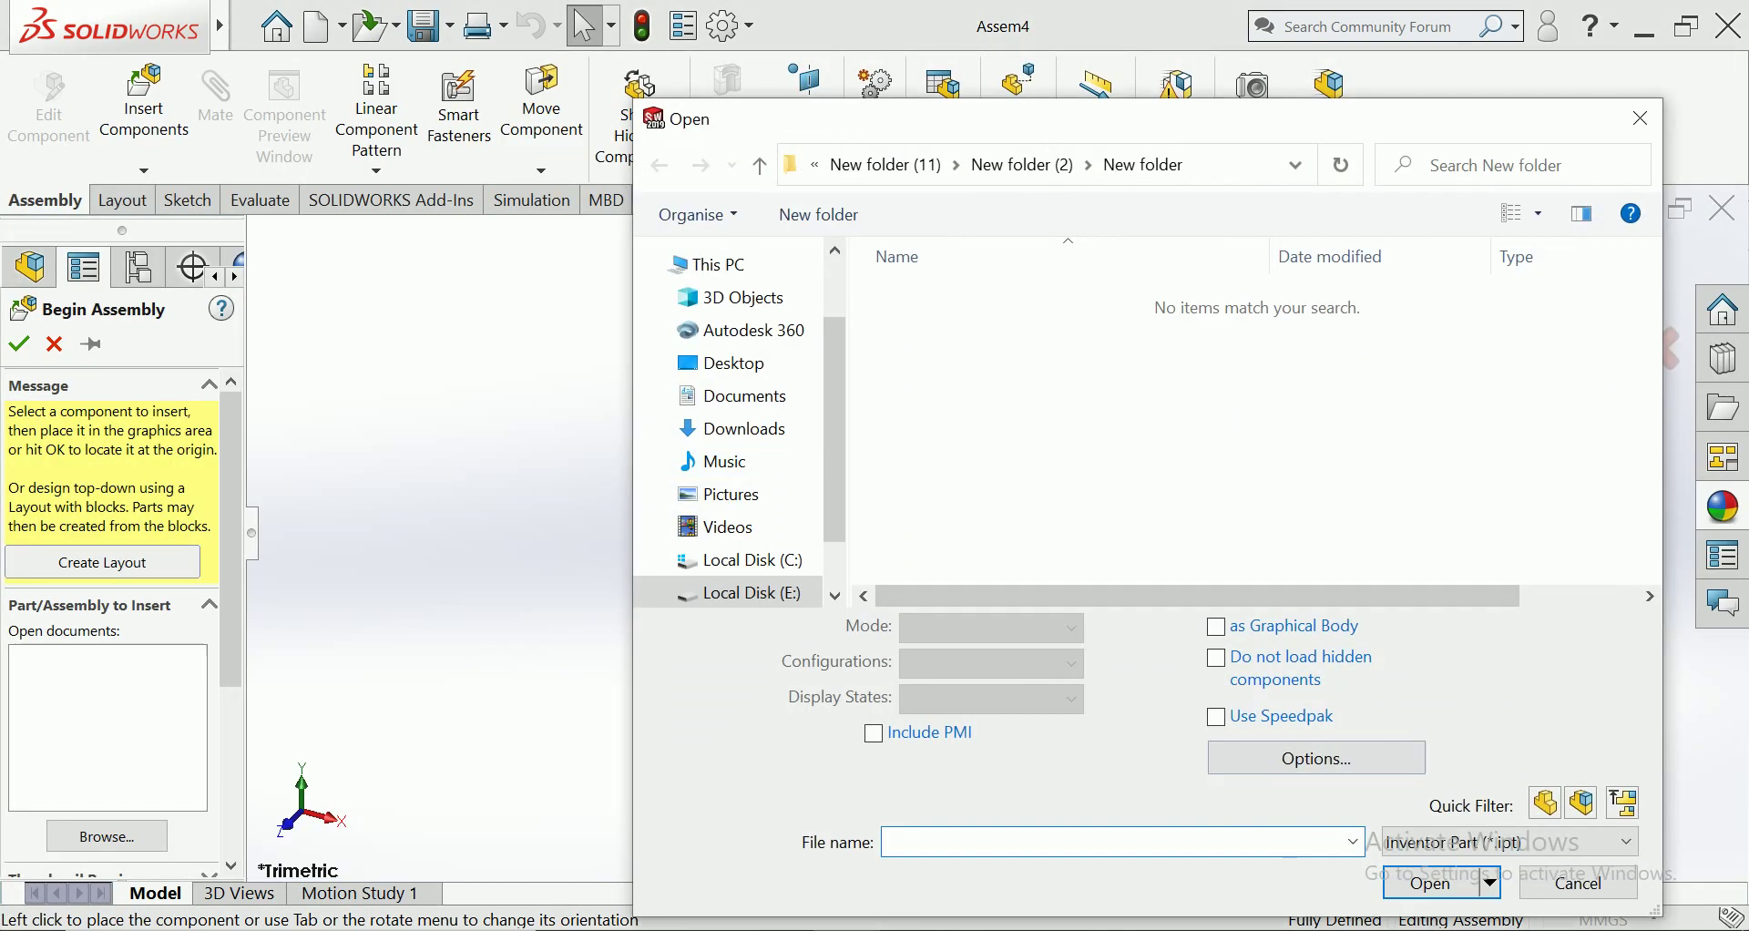
left_click(1509, 842)
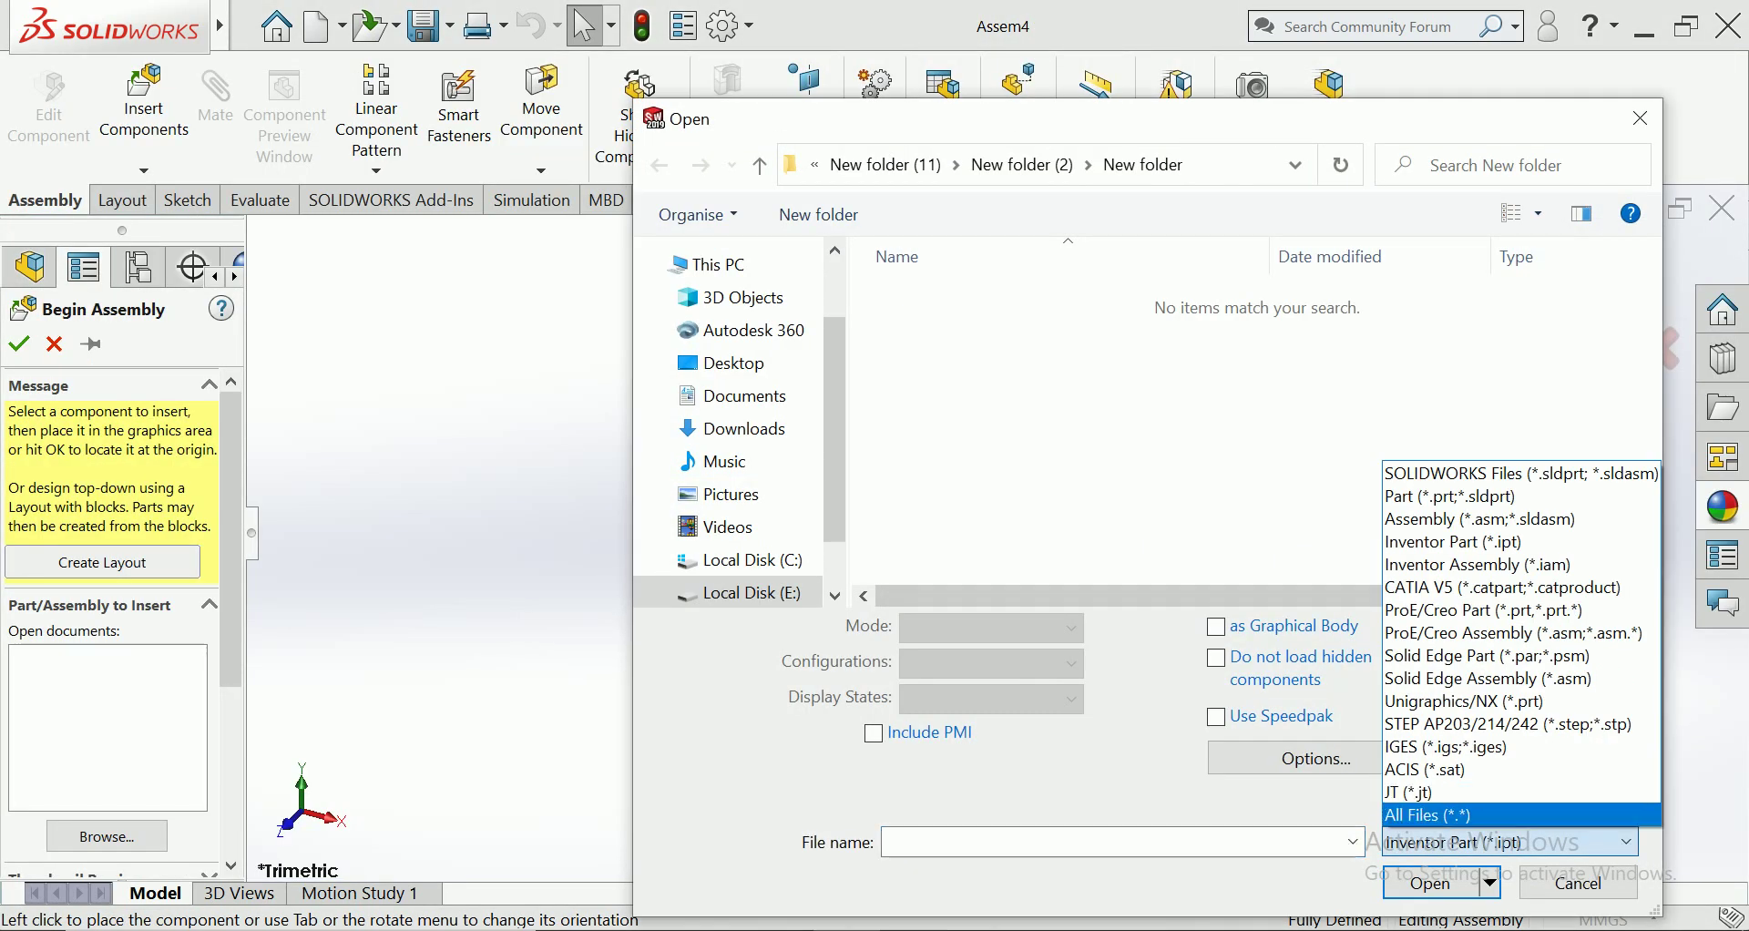
left_click(1475, 815)
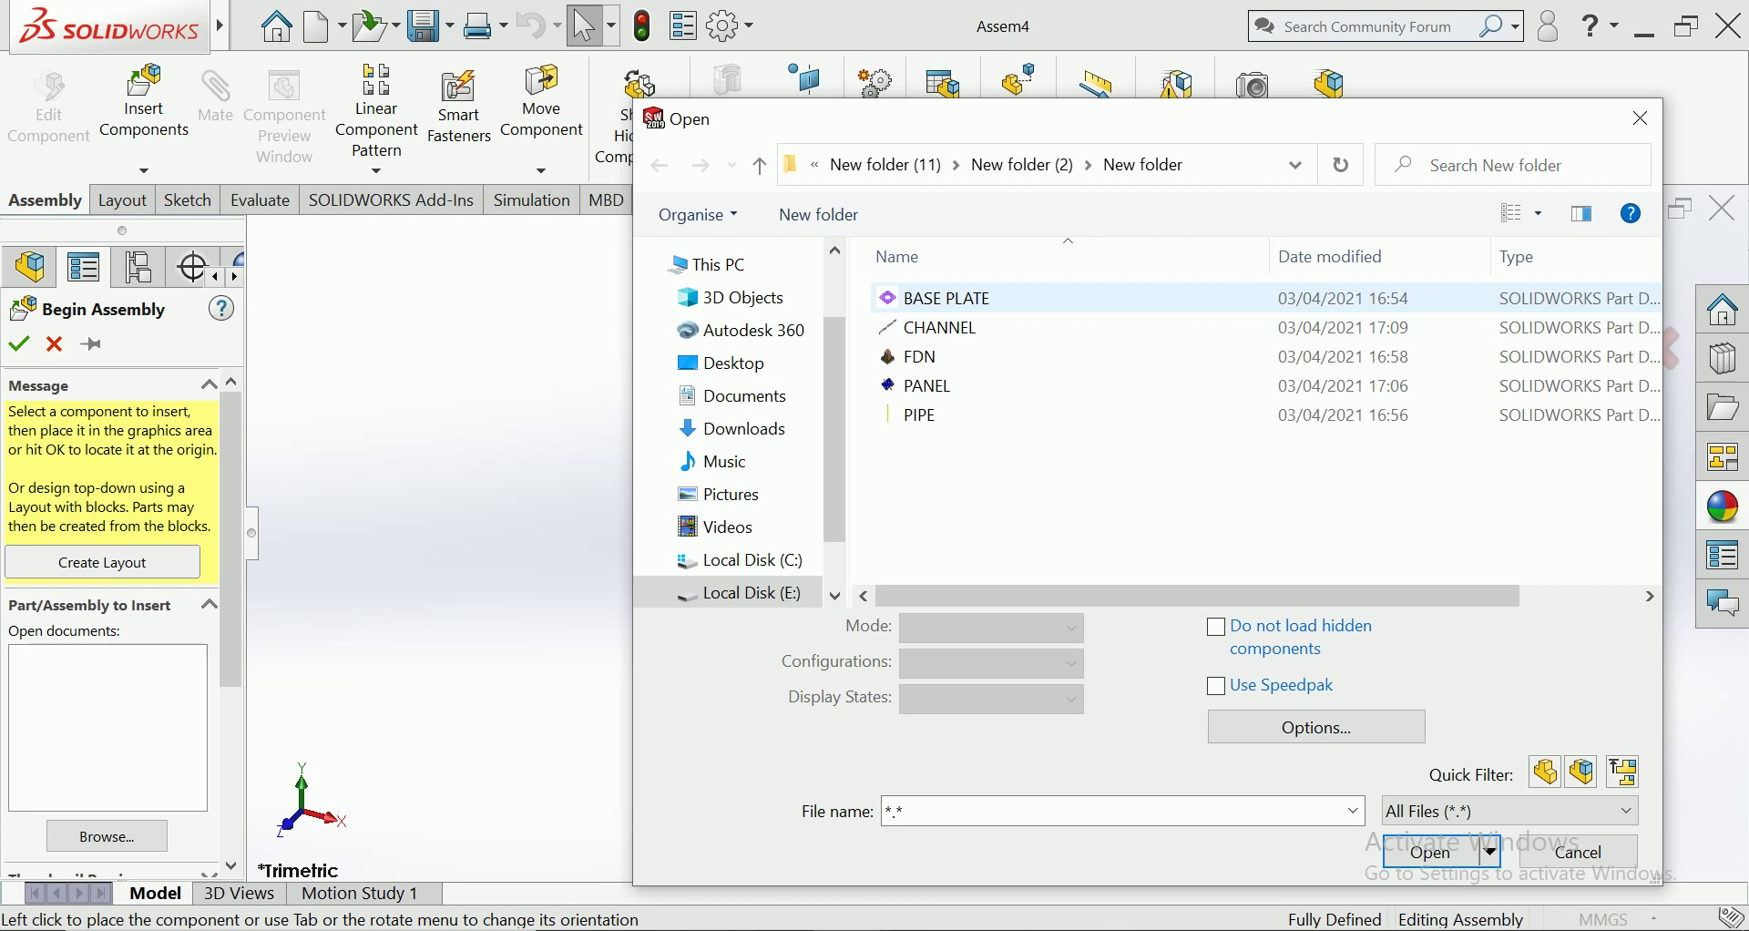
left_click(948, 298)
key("Return")
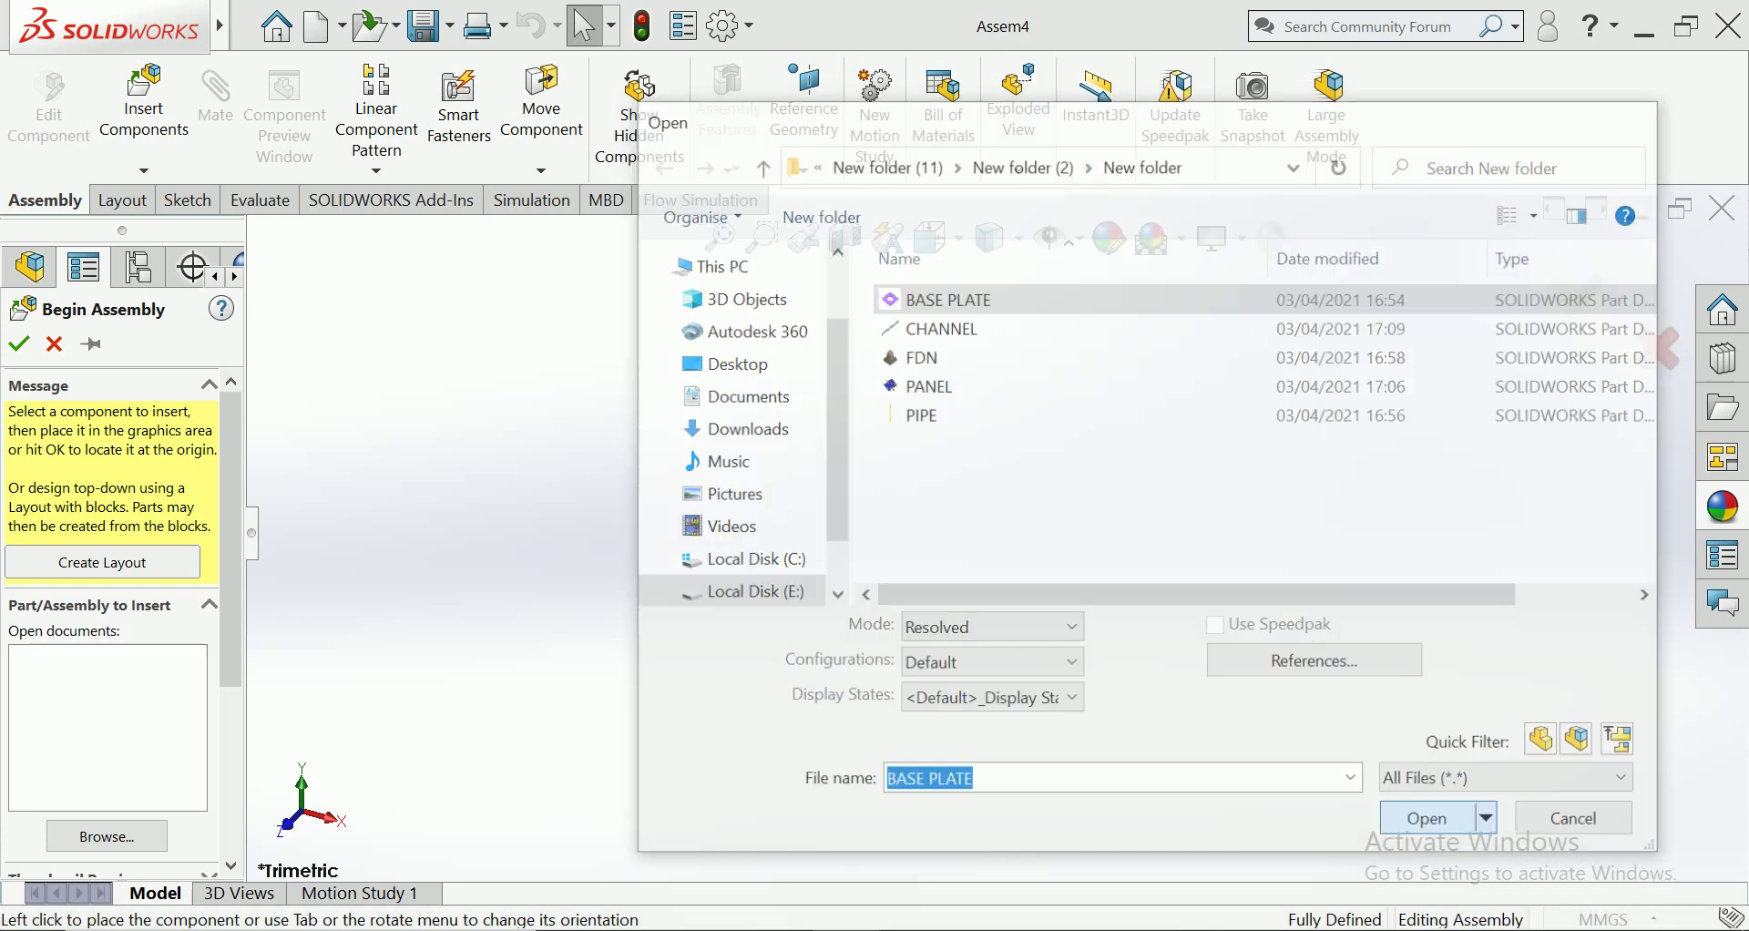
left_click(902, 547)
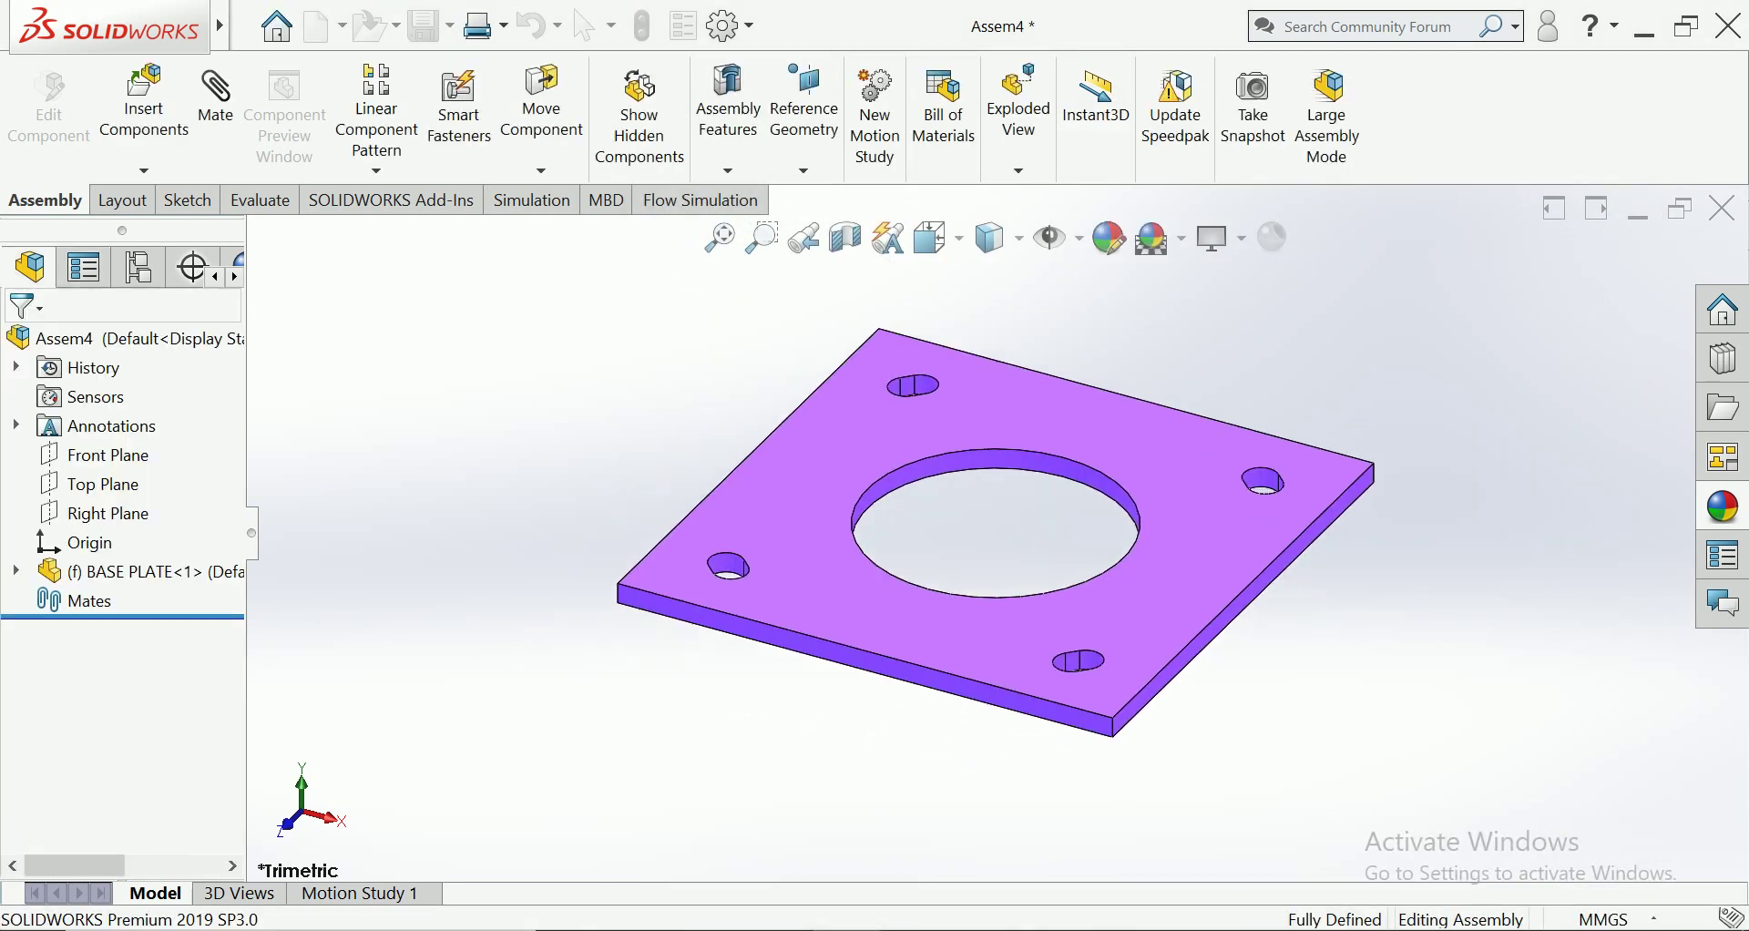
right_click(1157, 670)
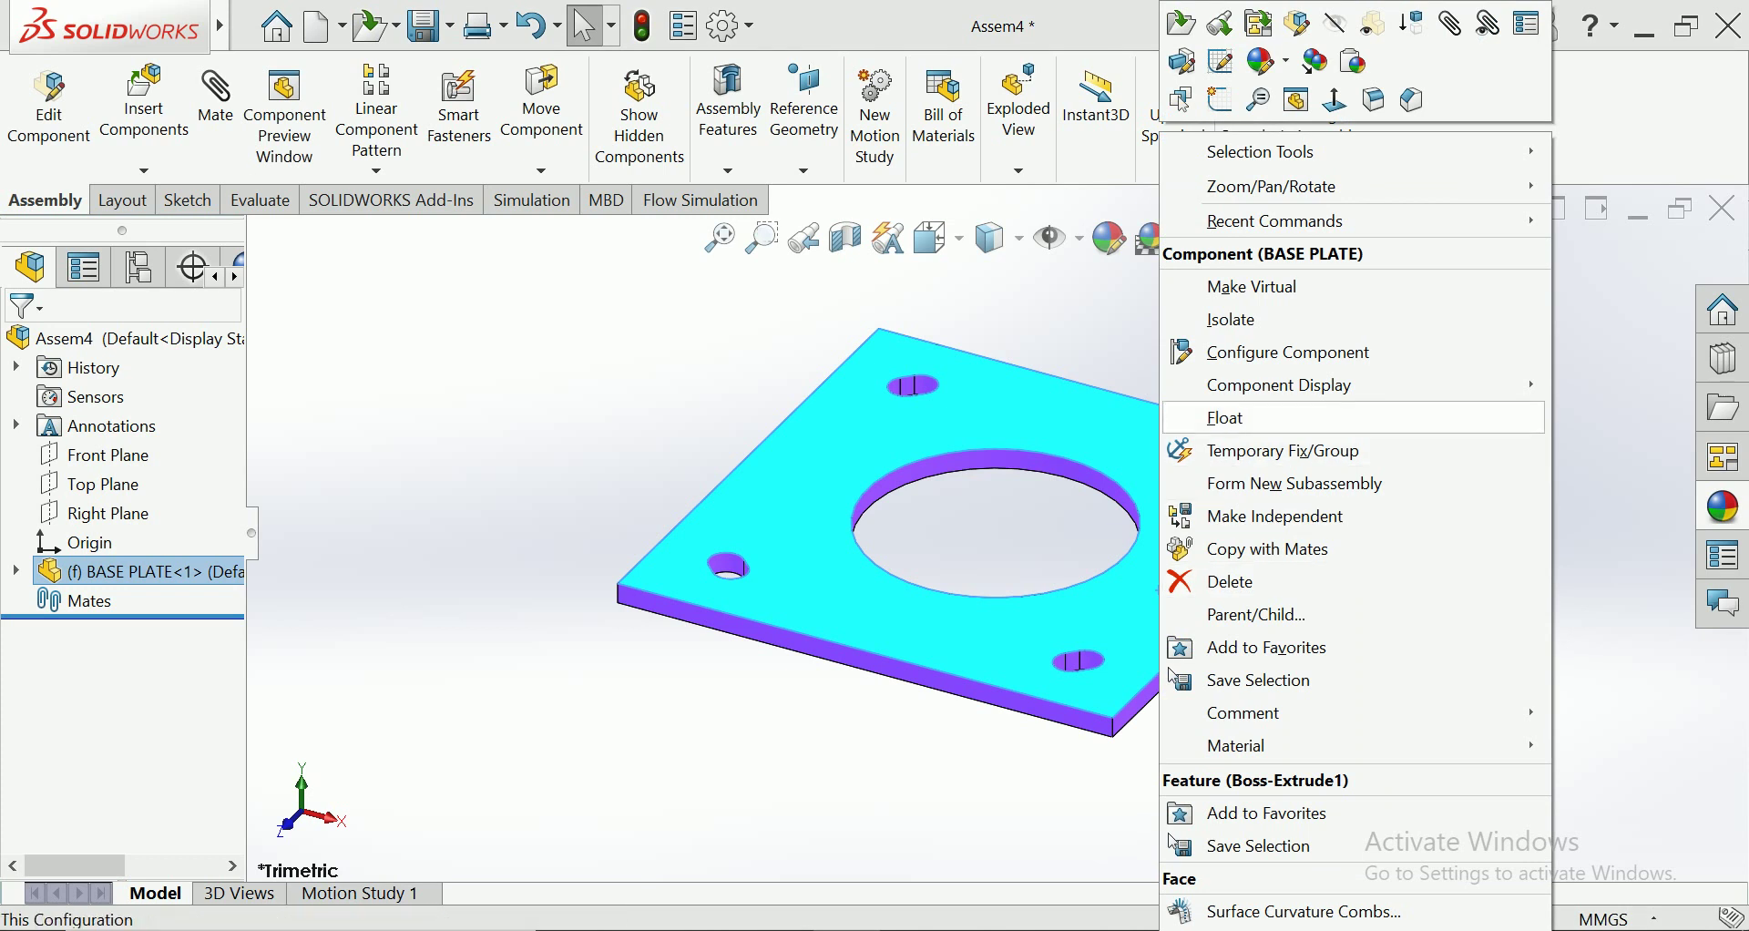
left_click(1227, 418)
Mate the base plate's origin coincident to the assembly origin
left_click(216, 100)
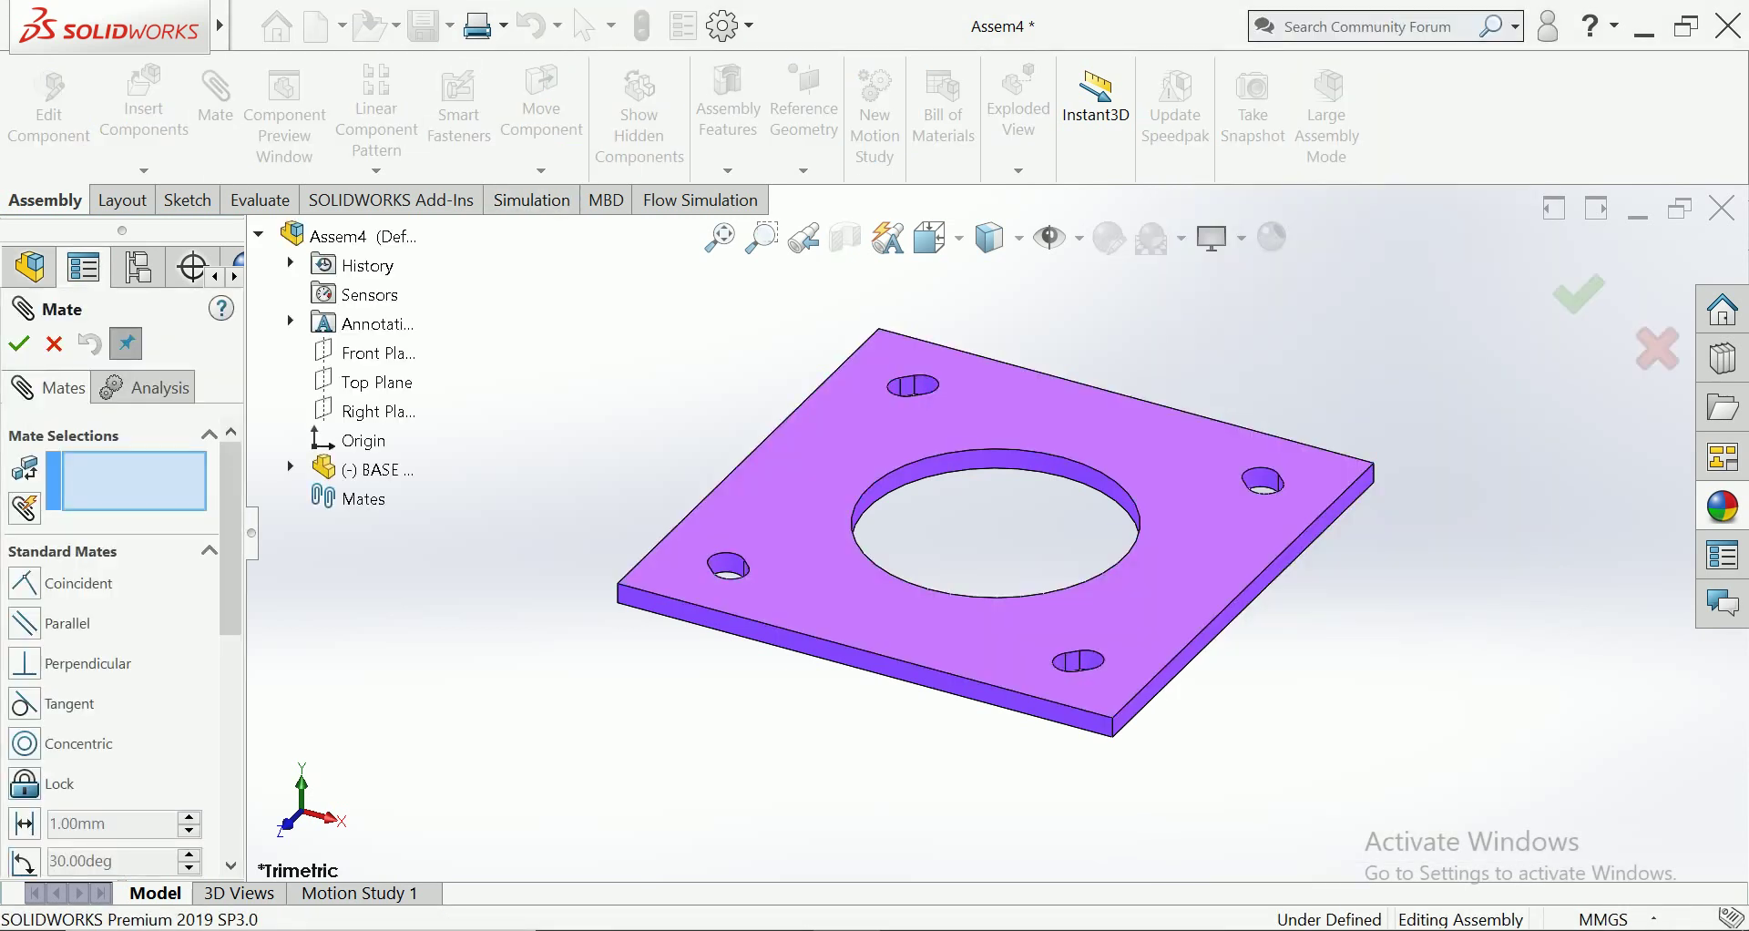
left_click(290, 469)
left_click(383, 731)
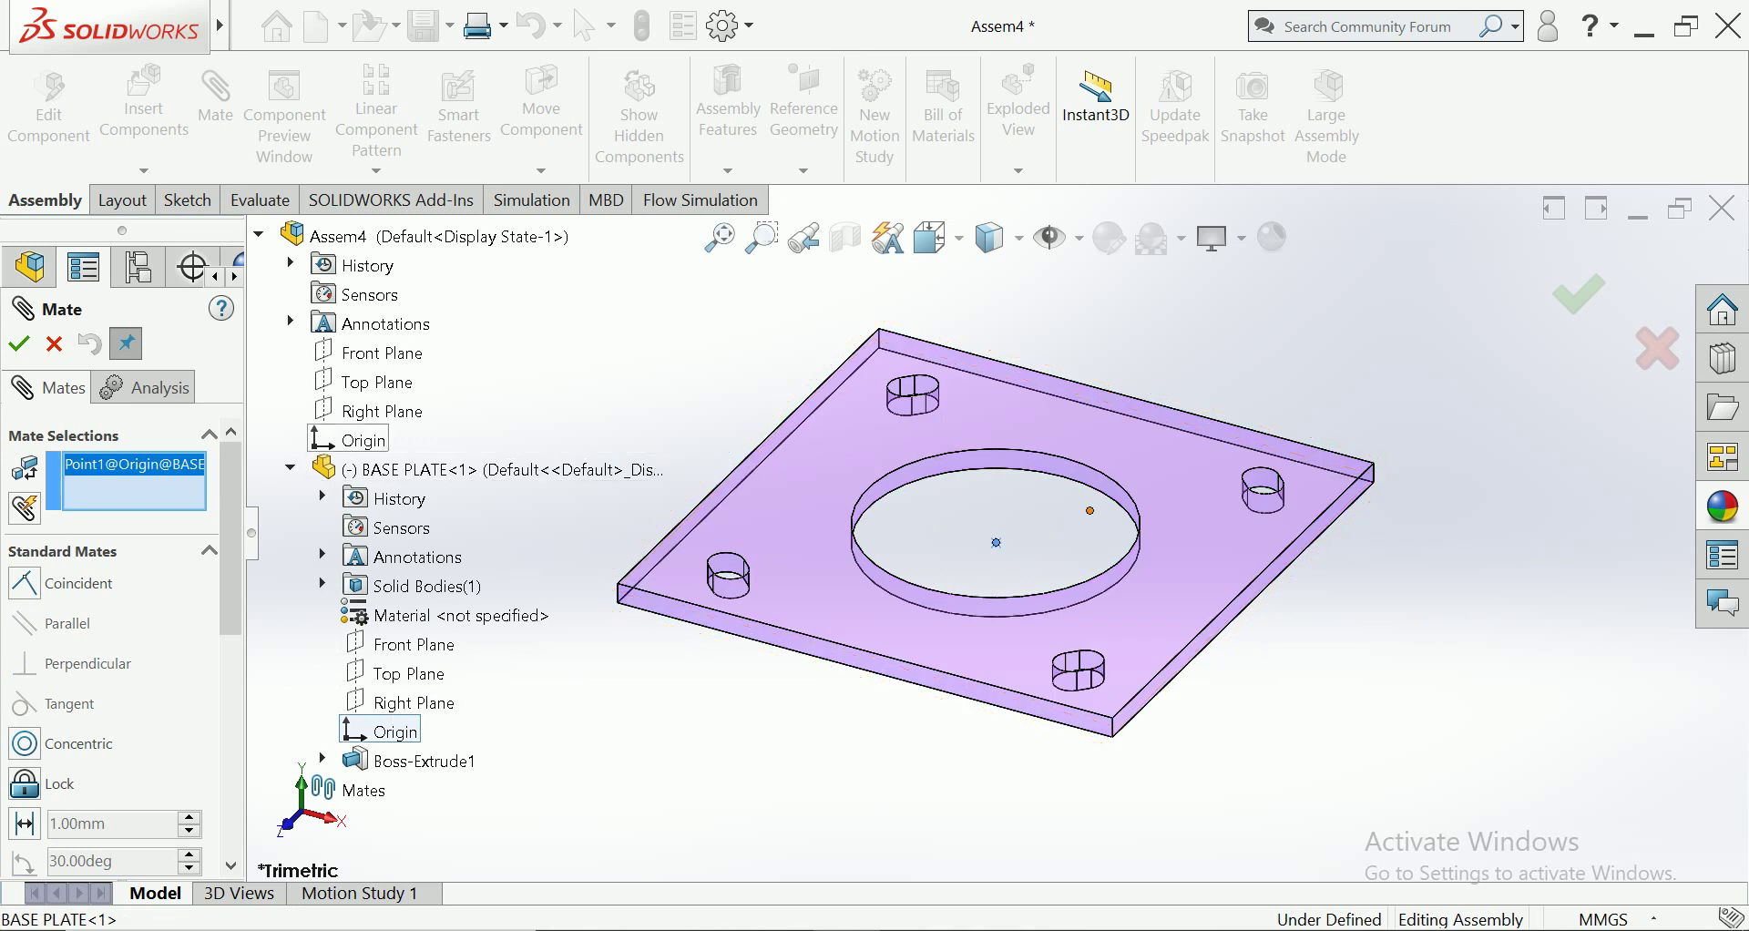
left_click(350, 440)
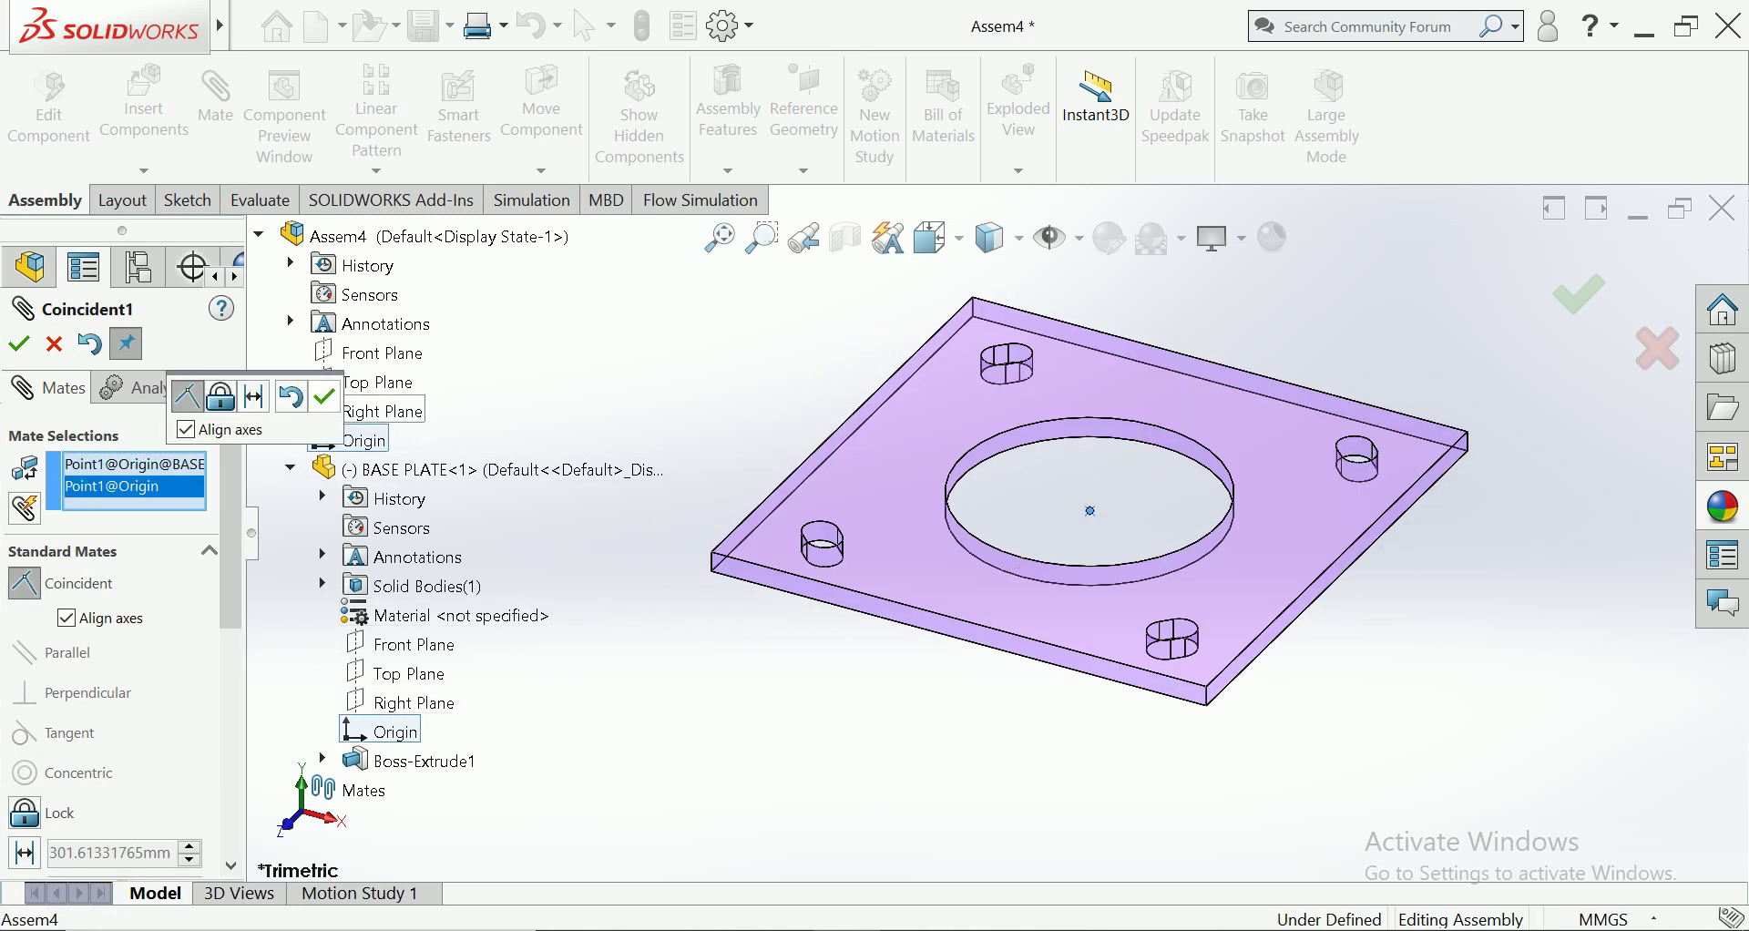
key("Return")
key("Return")
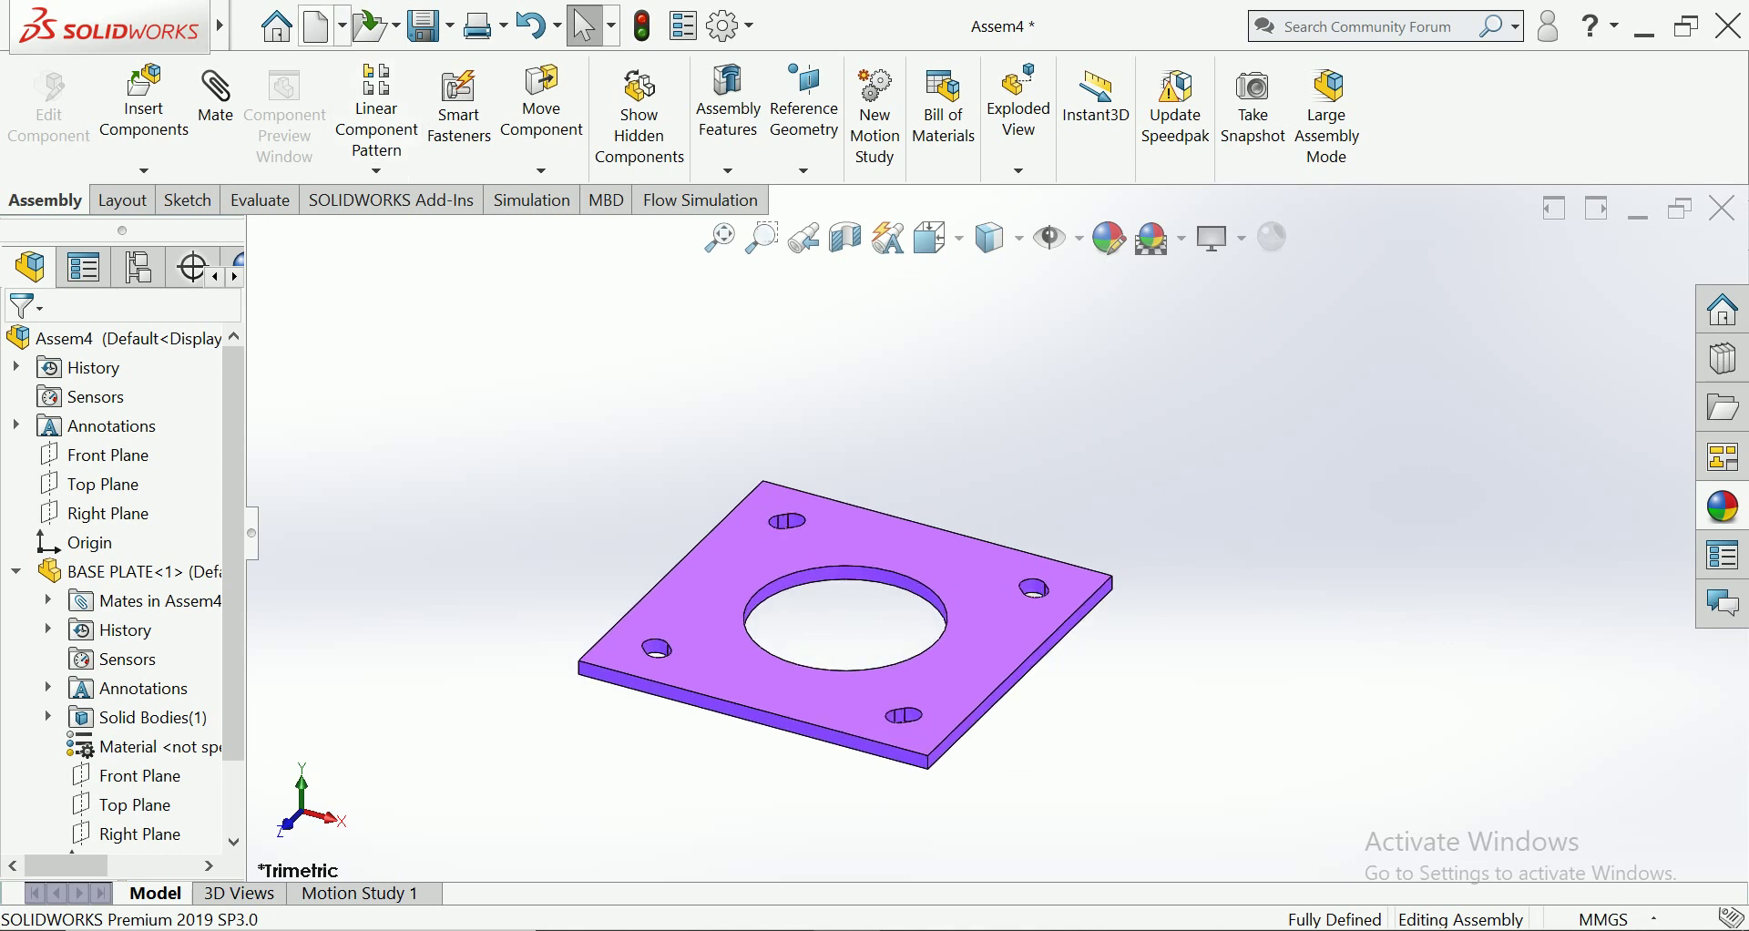
left_click(143, 102)
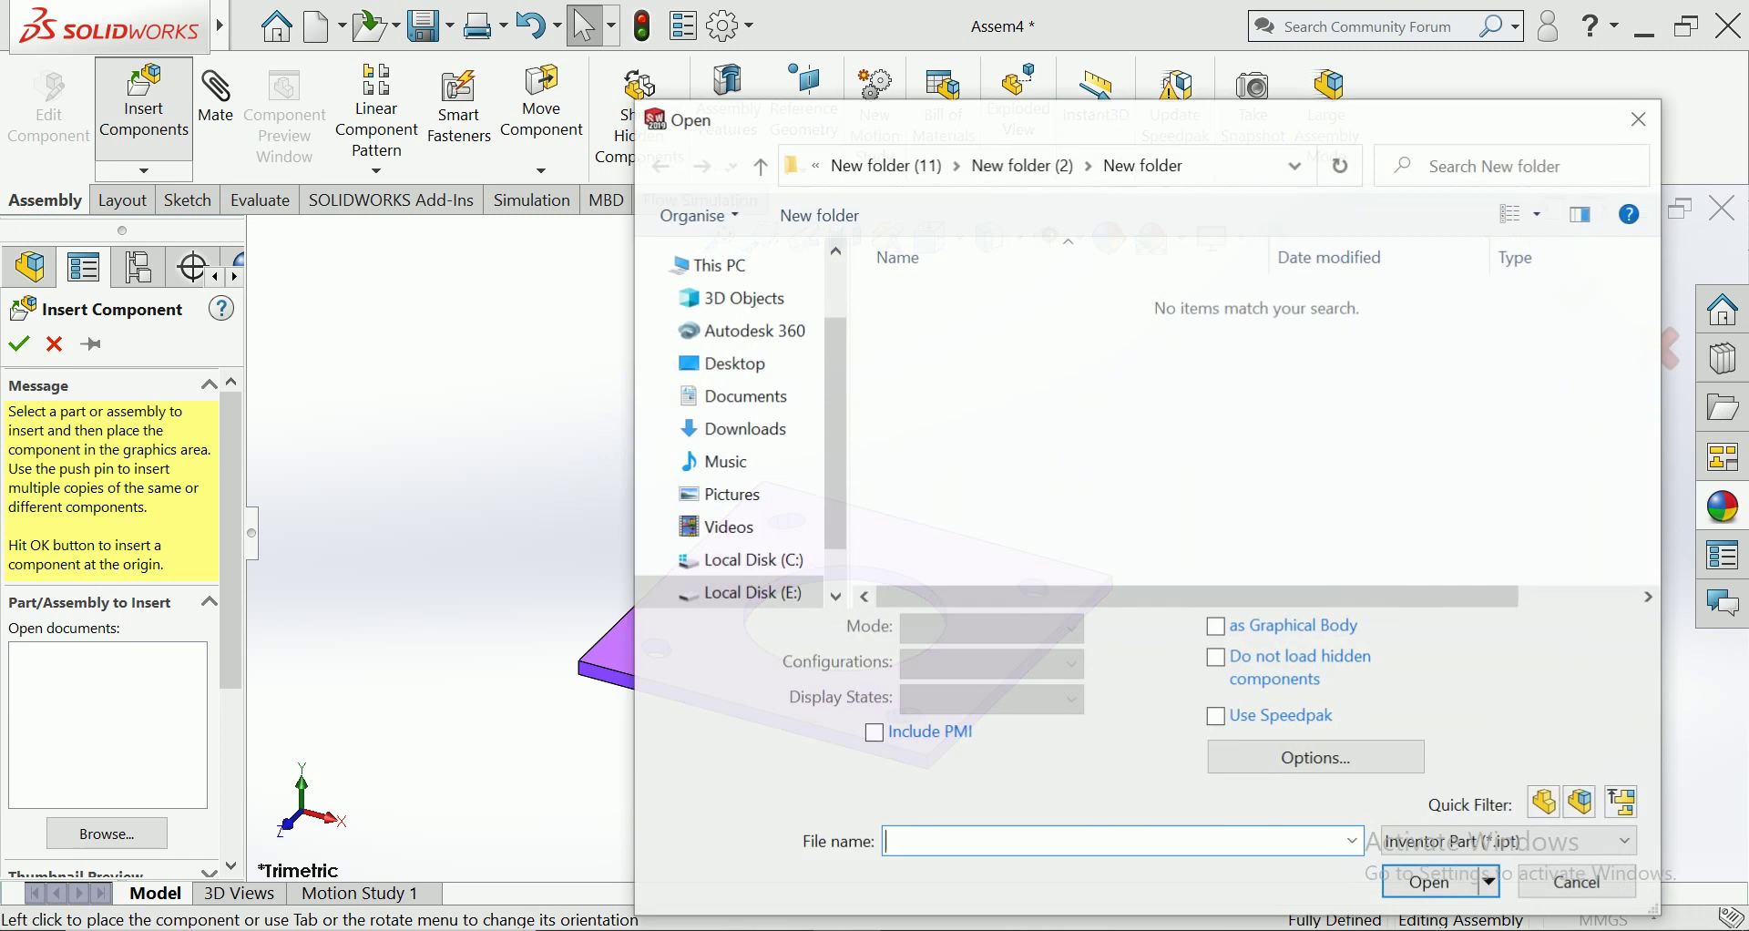
Insert the PIPE part into the assembly
left_click(1511, 841)
left_click(1457, 814)
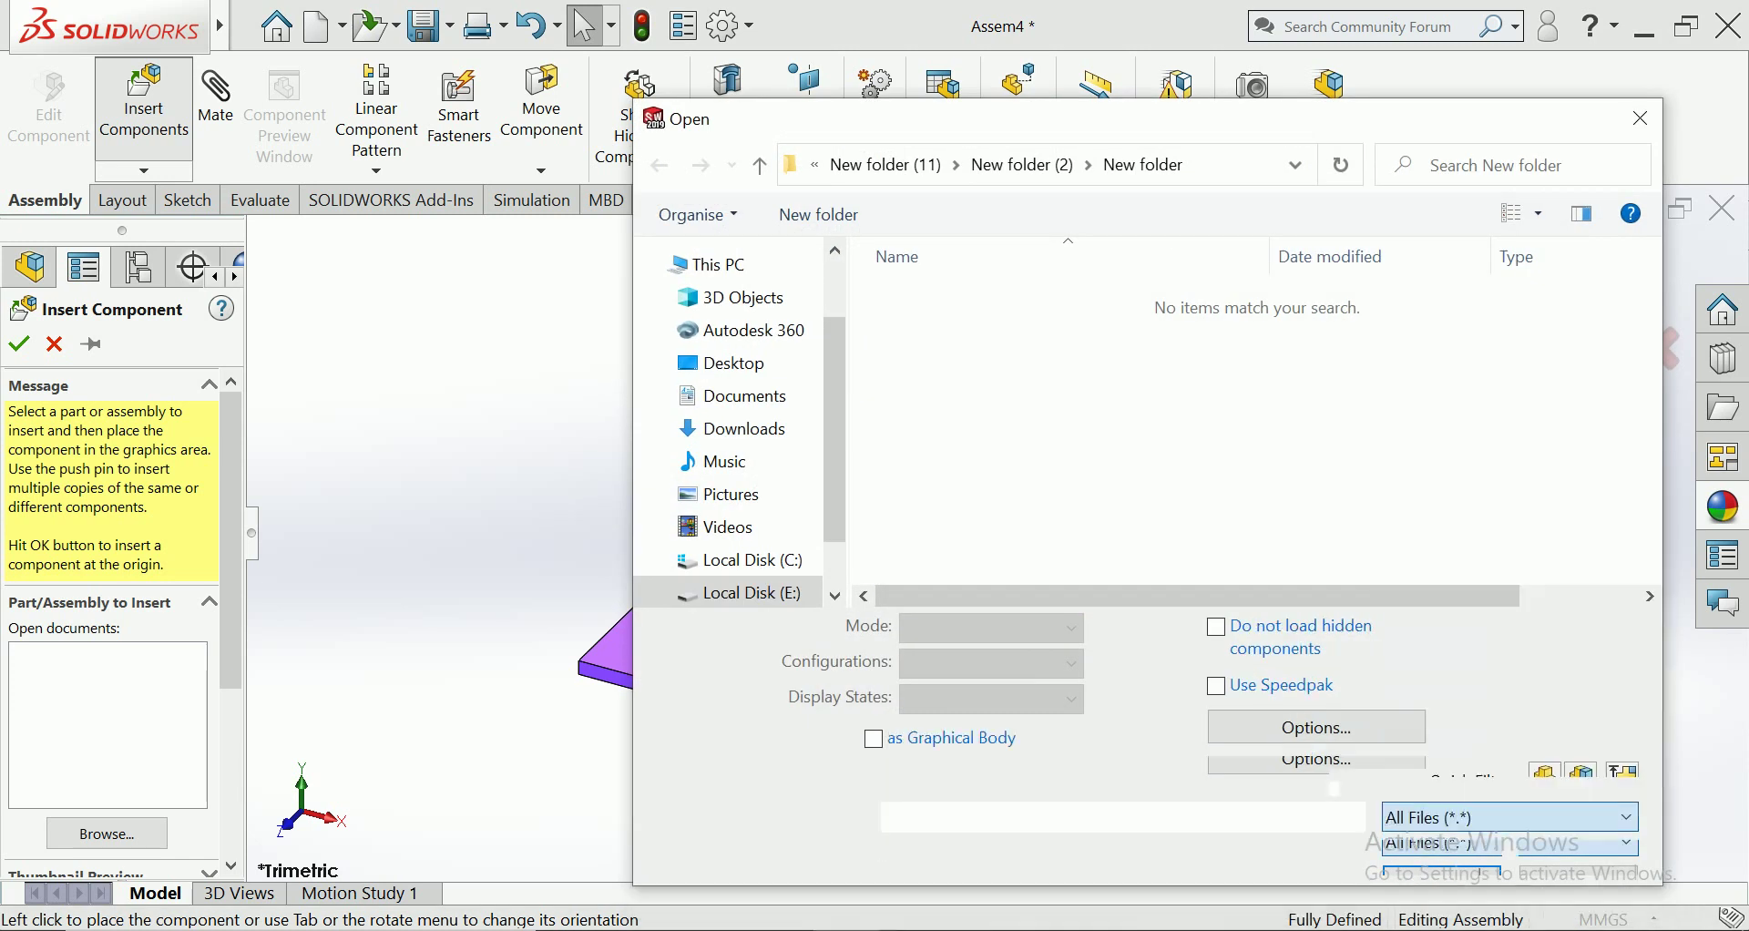
left_click(920, 414)
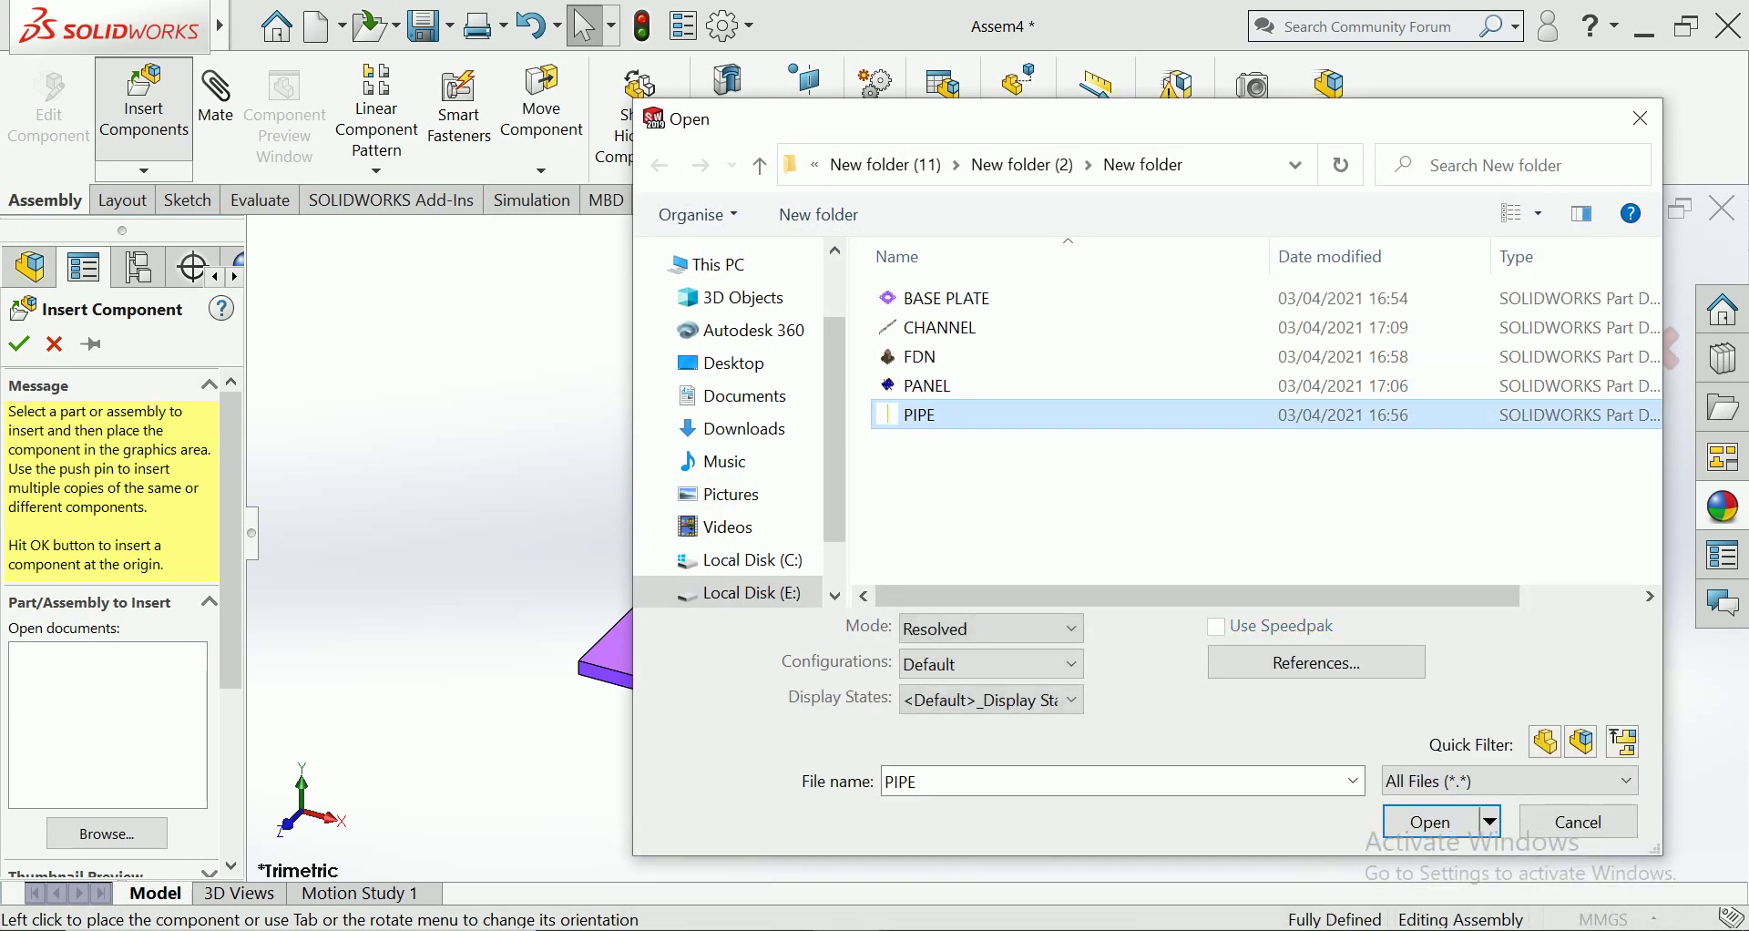
left_click(1431, 821)
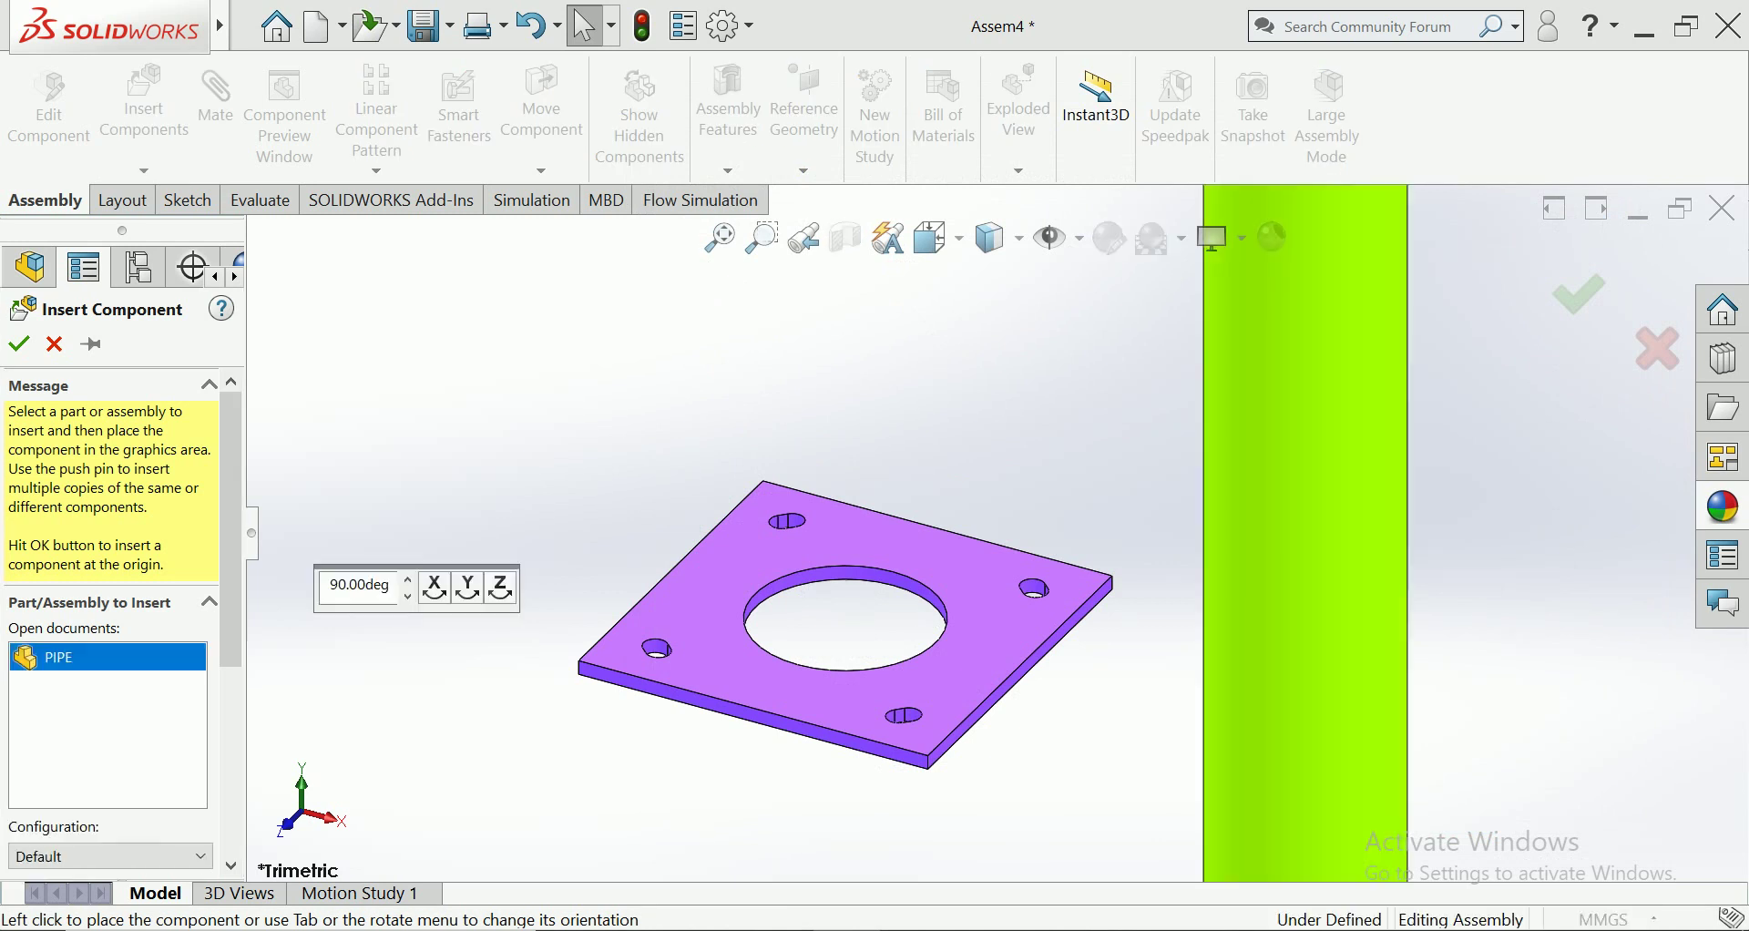
left_click(1003, 463)
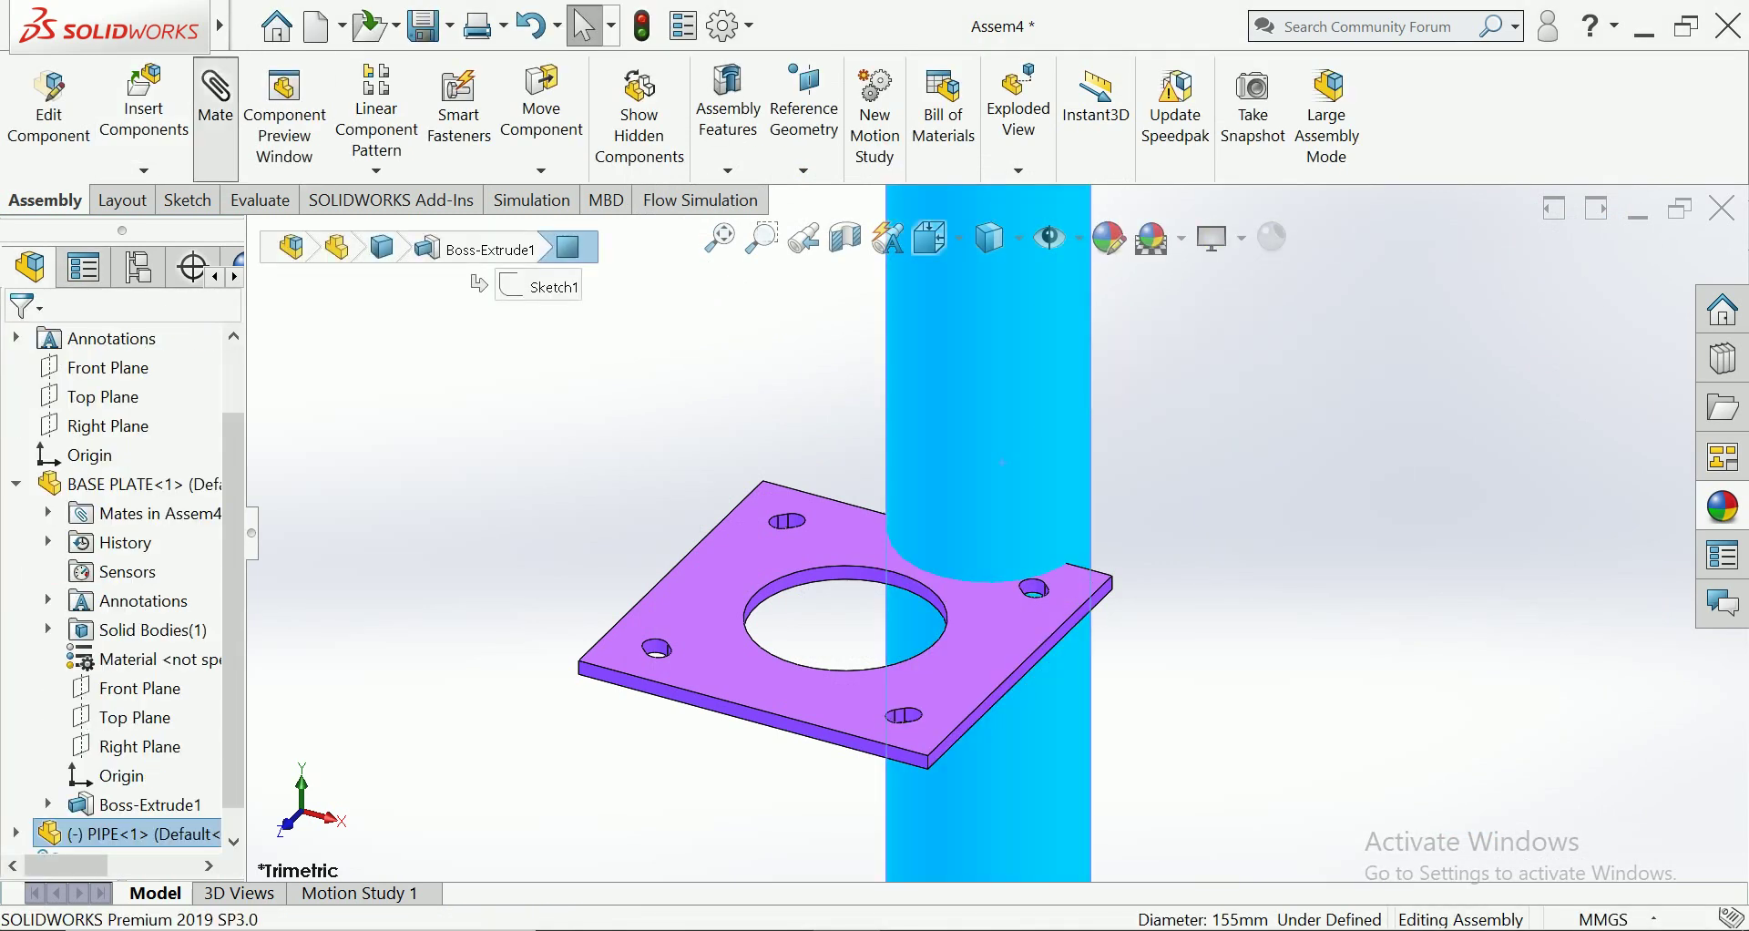
Mate the pipe concentric with the base plate's centre hole
left_click(216, 100)
left_click(820, 583)
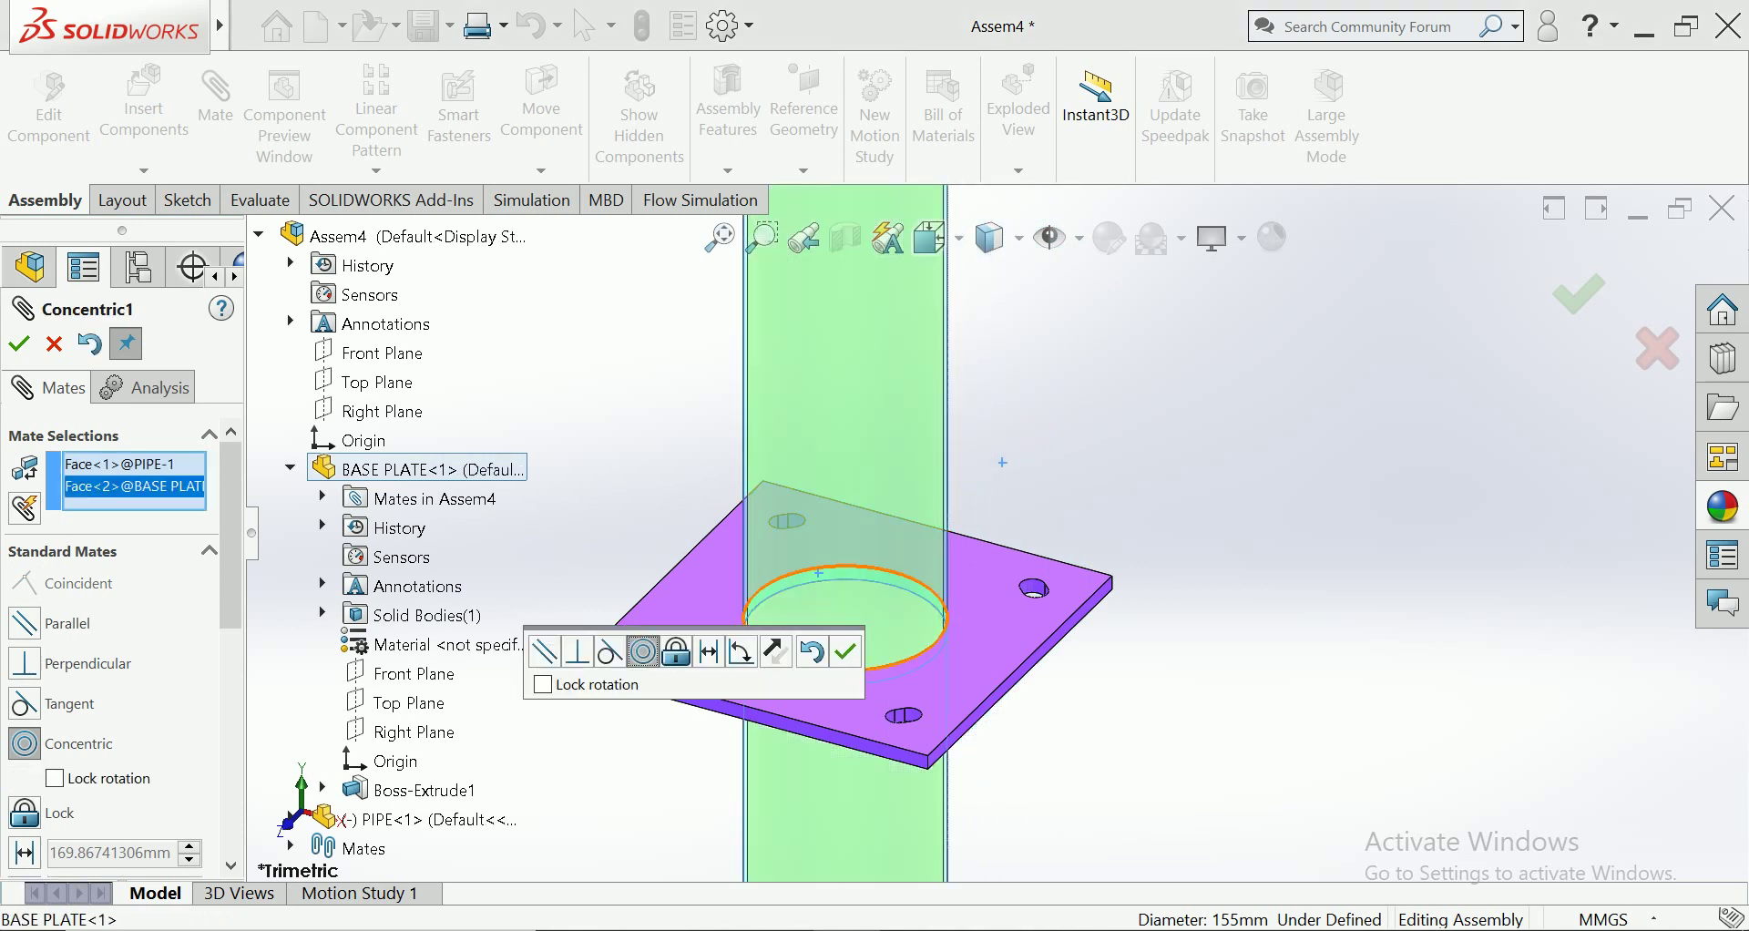
left_click(846, 651)
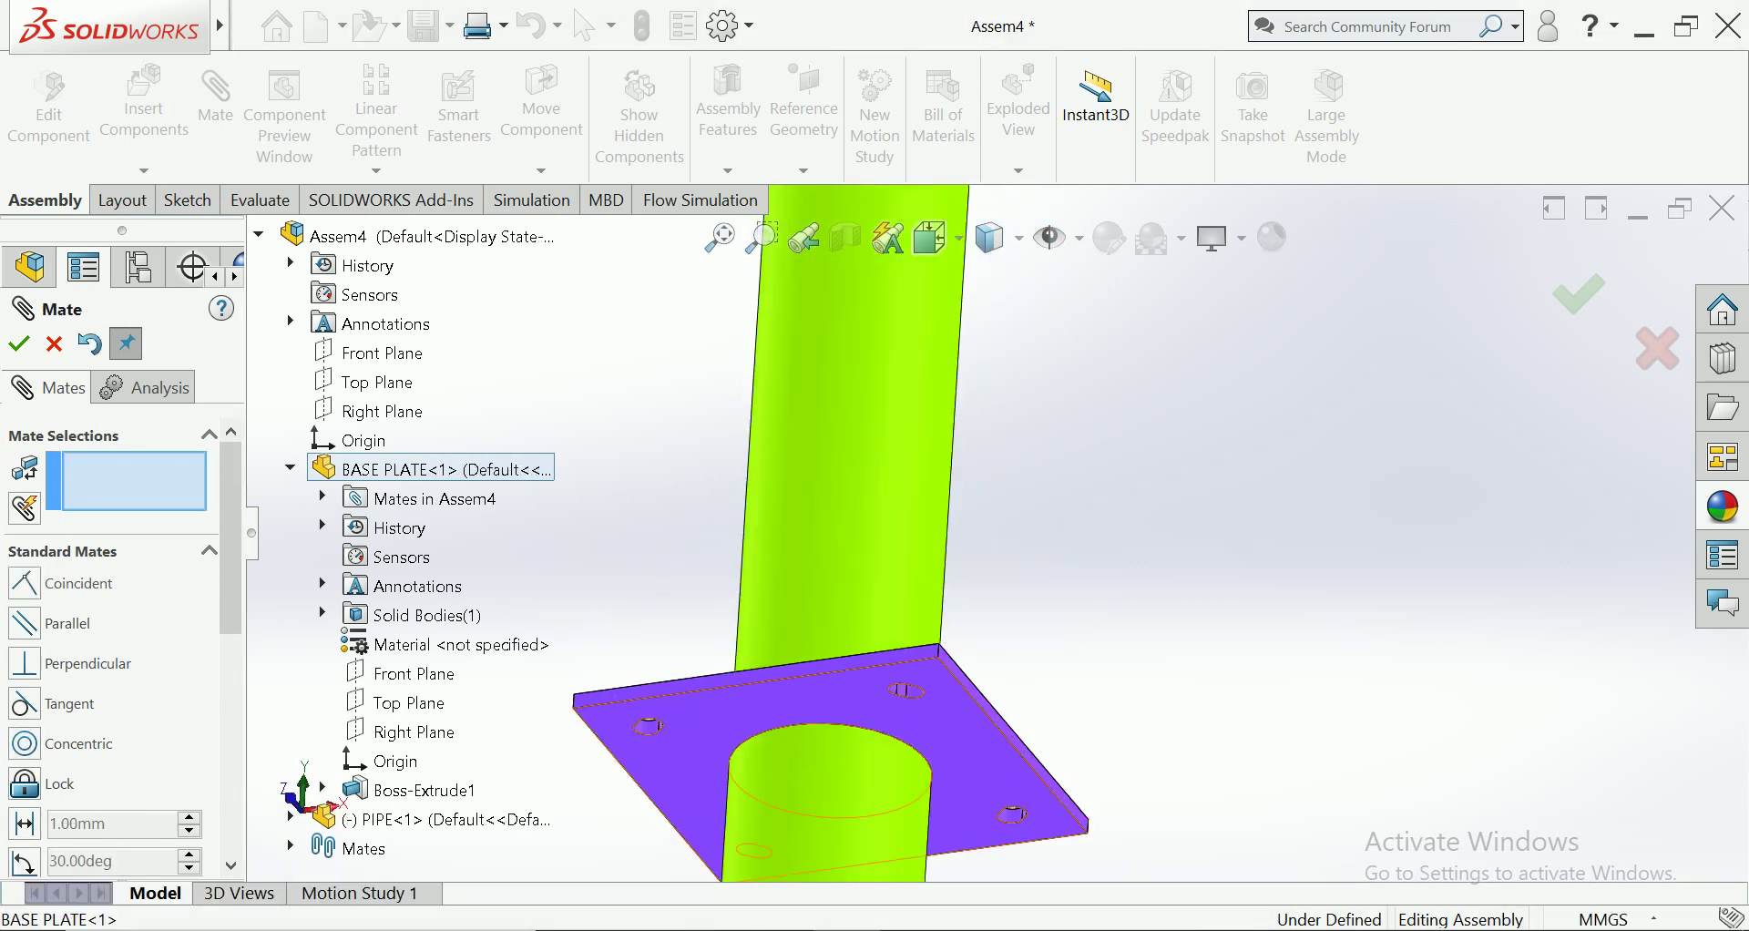
Mate the pipe's end face coincident and flush with the base plate face
left_click(983, 747)
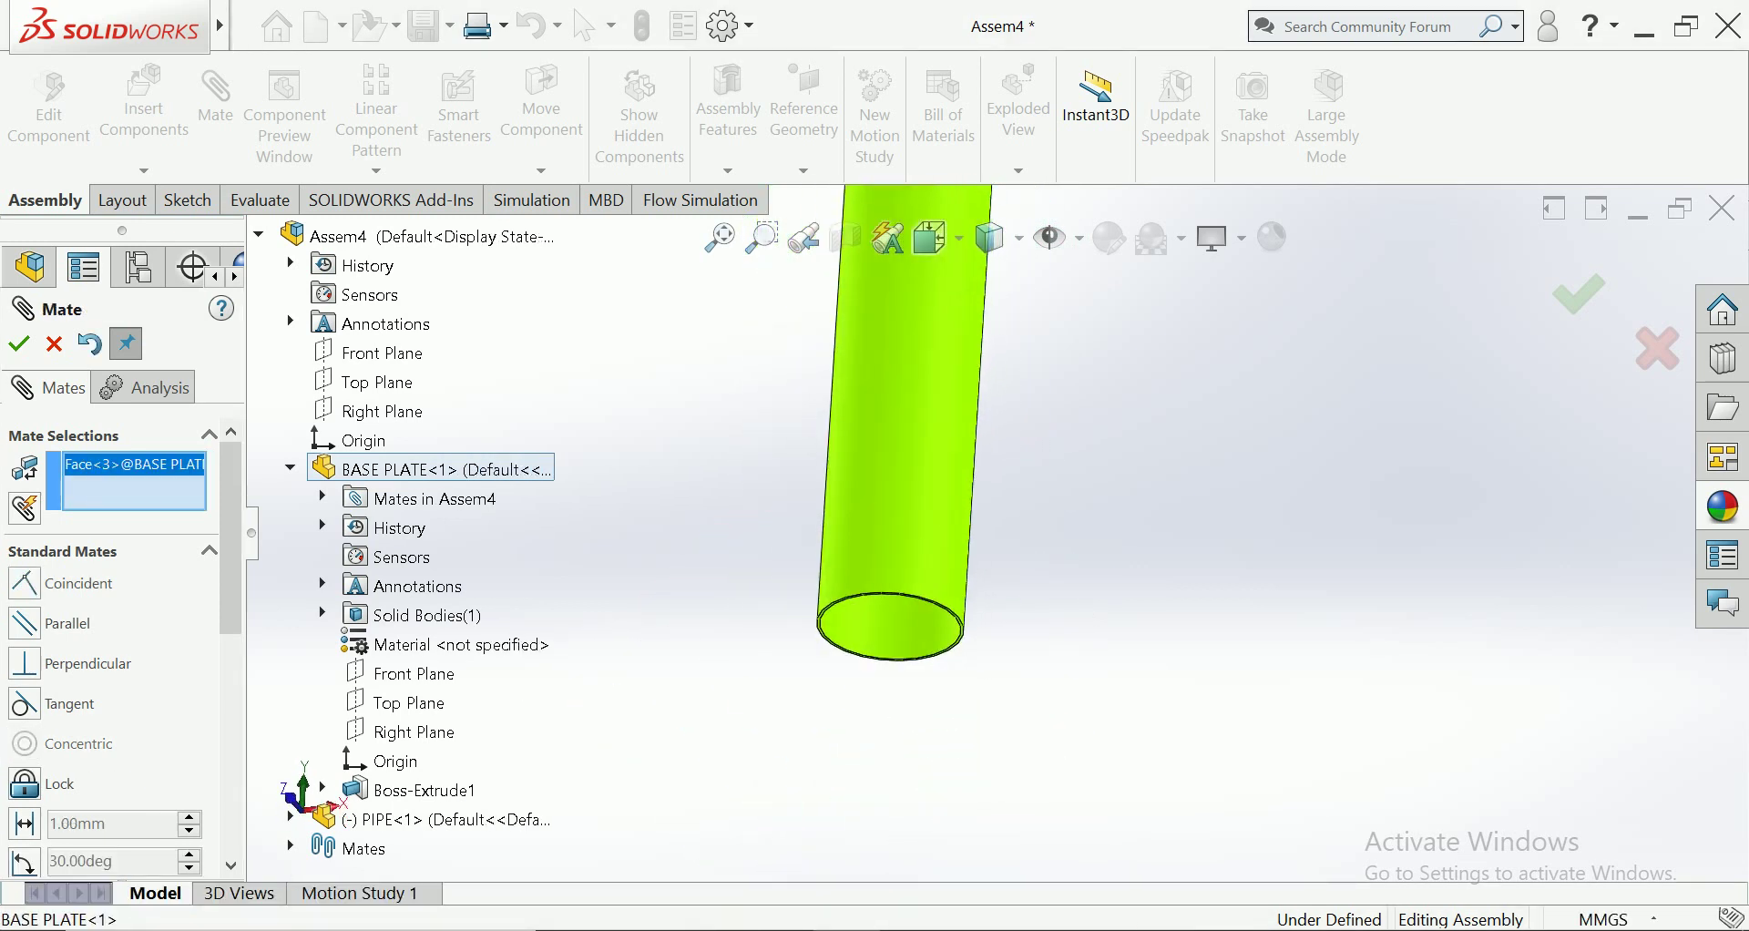
scroll(946, 651, "up", 5)
left_click(1028, 553)
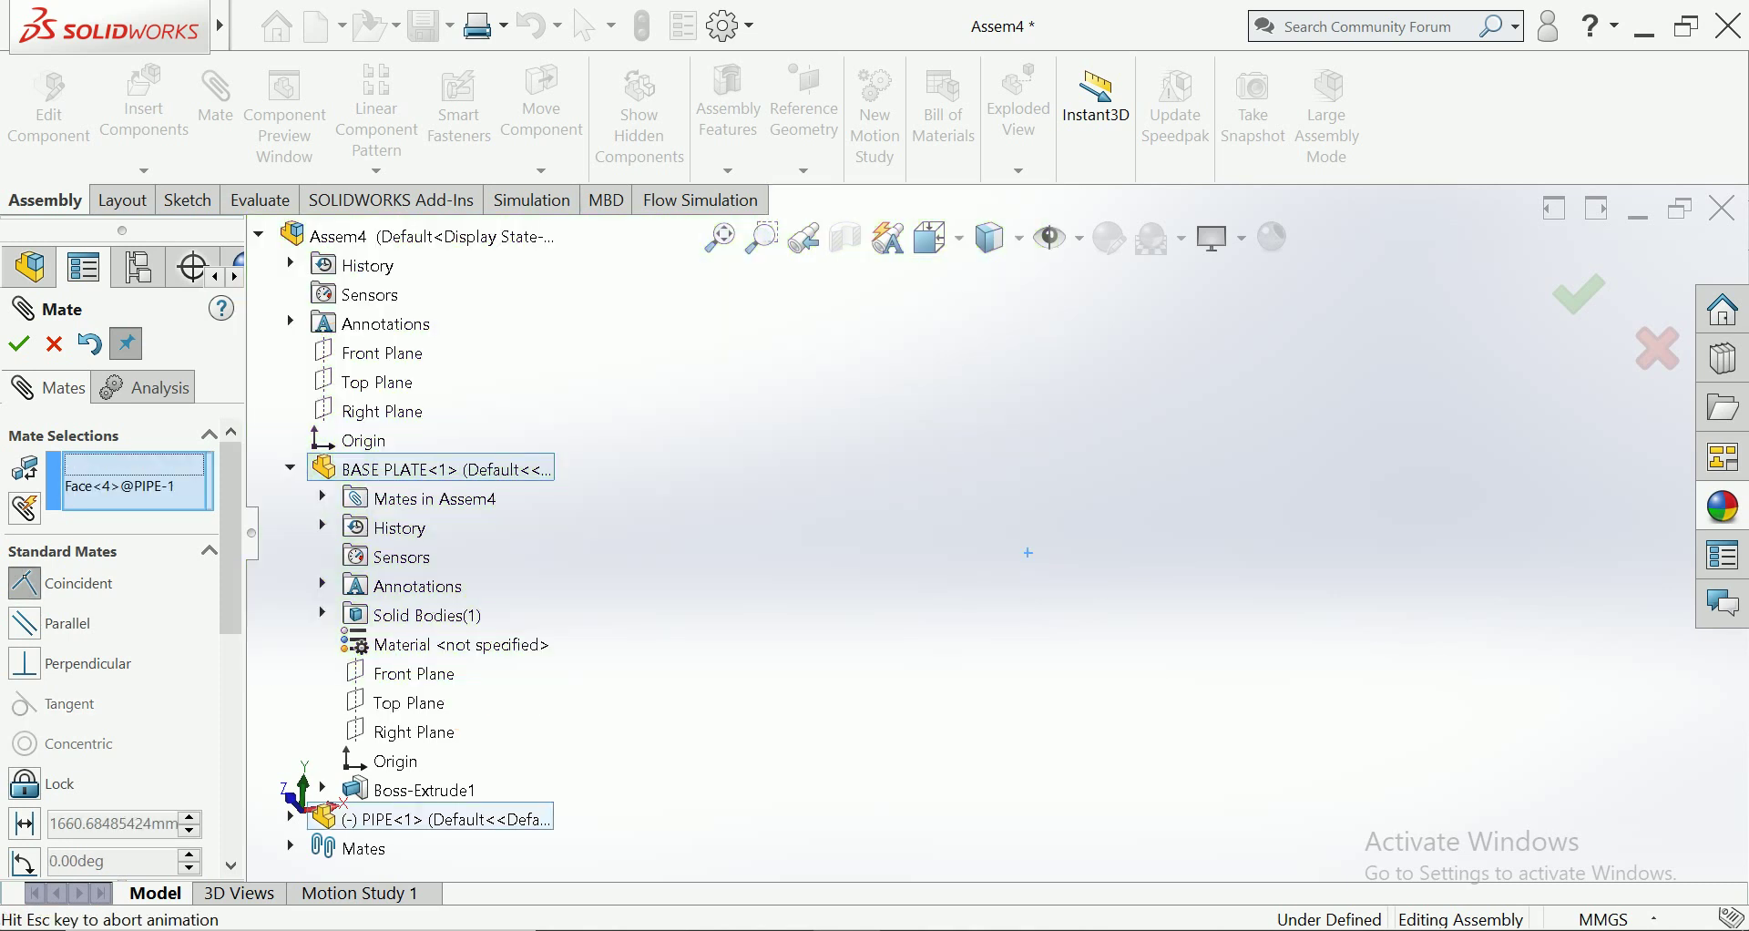
left_click(1478, 629)
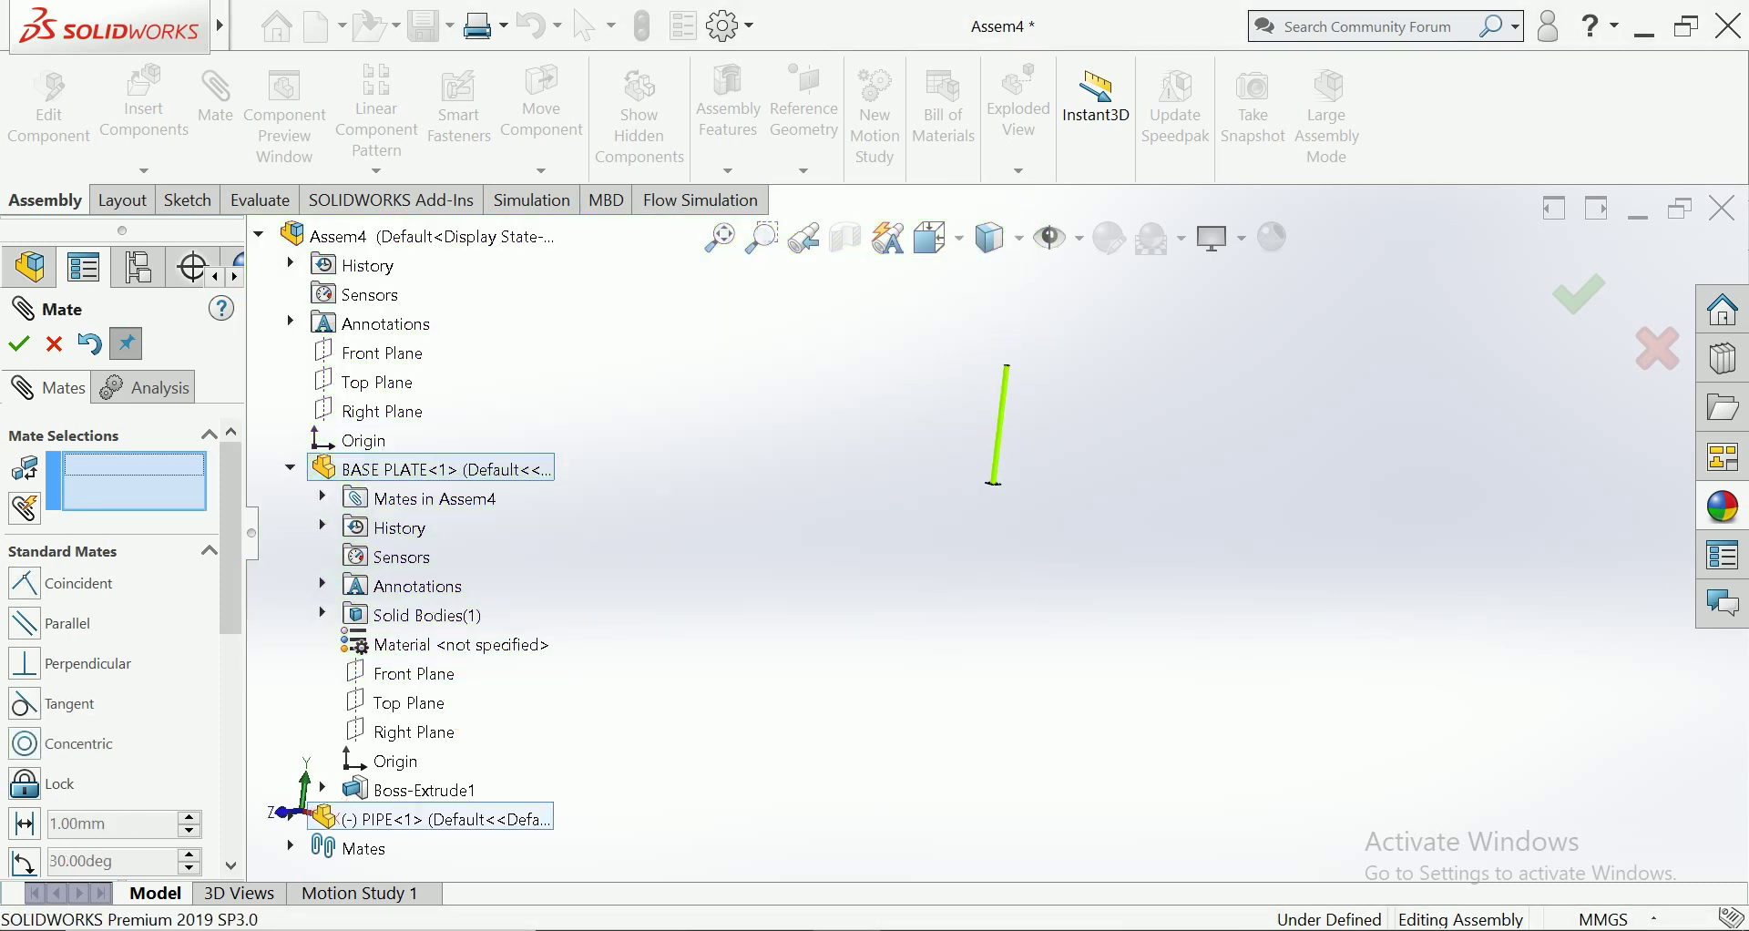
key("Escape")
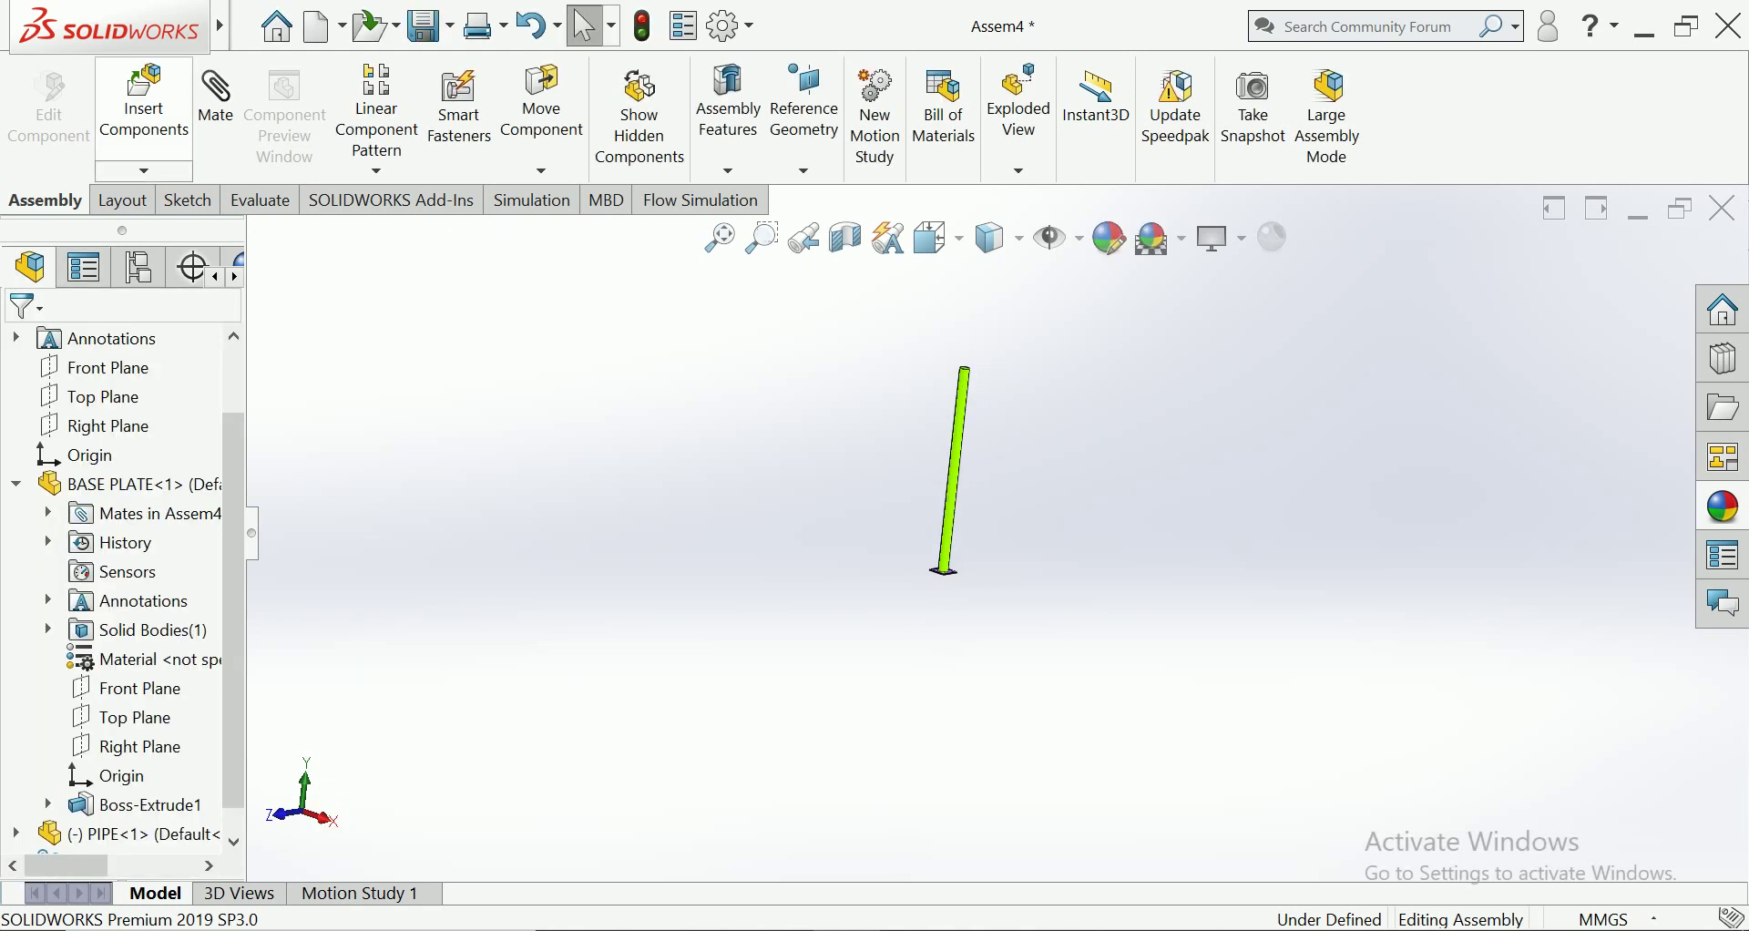
left_click(143, 100)
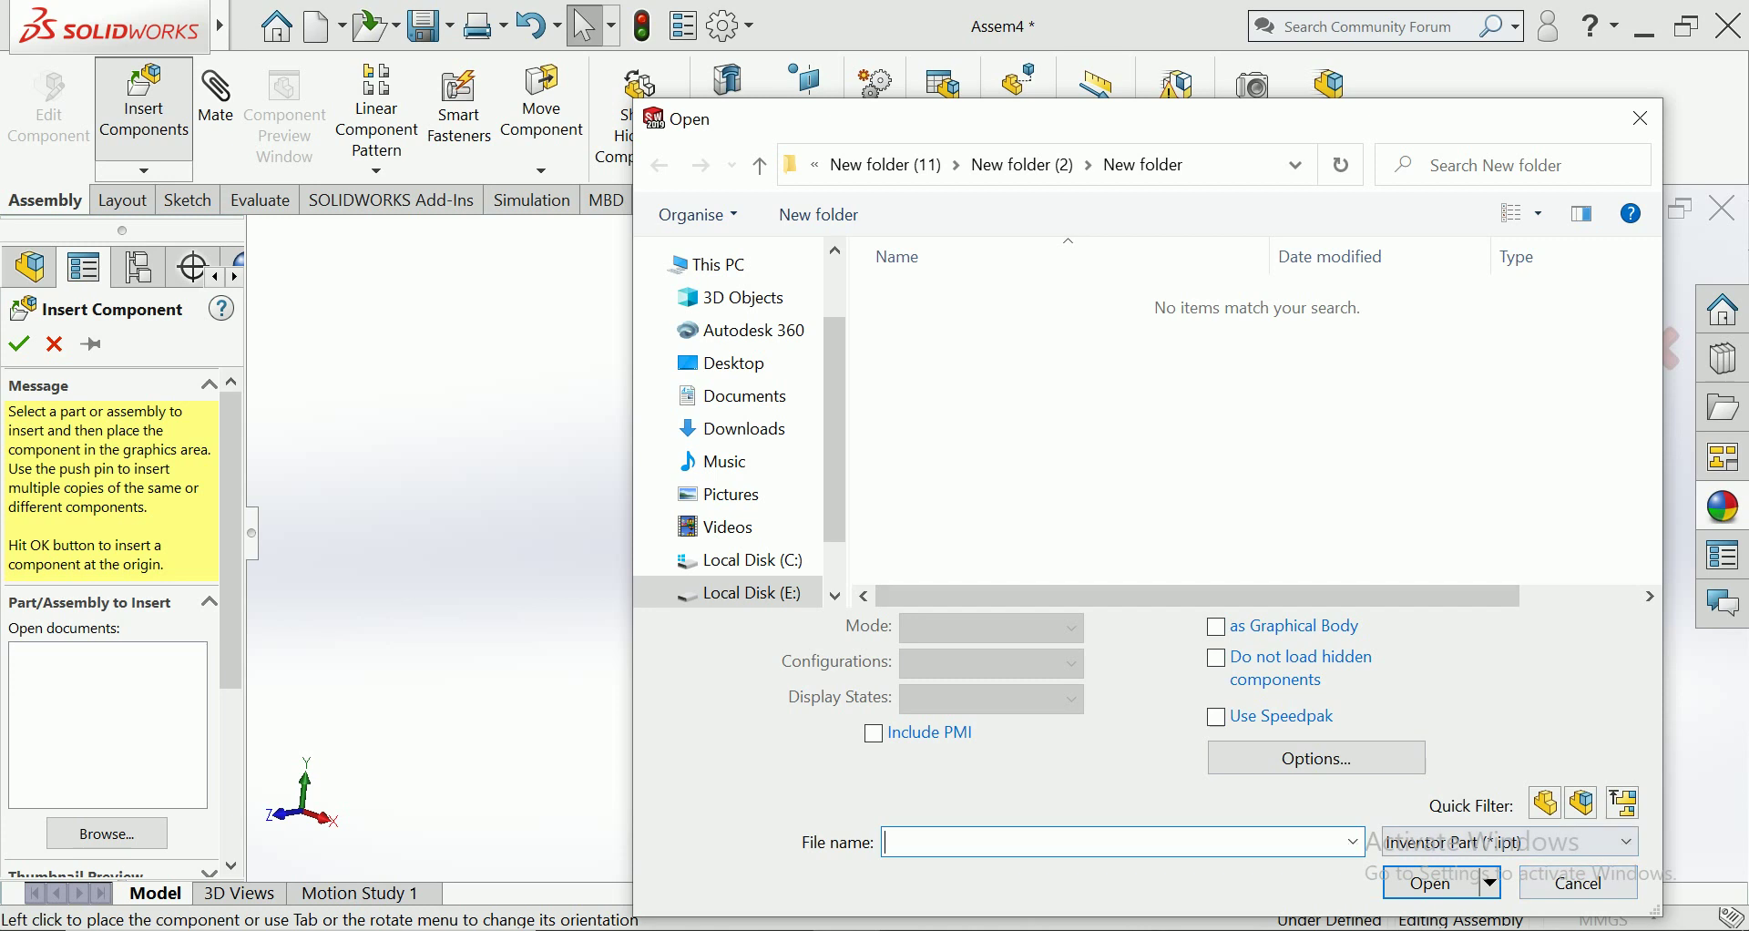
Insert the FDN foundation block into the assembly
left_click(1511, 842)
left_click(1448, 809)
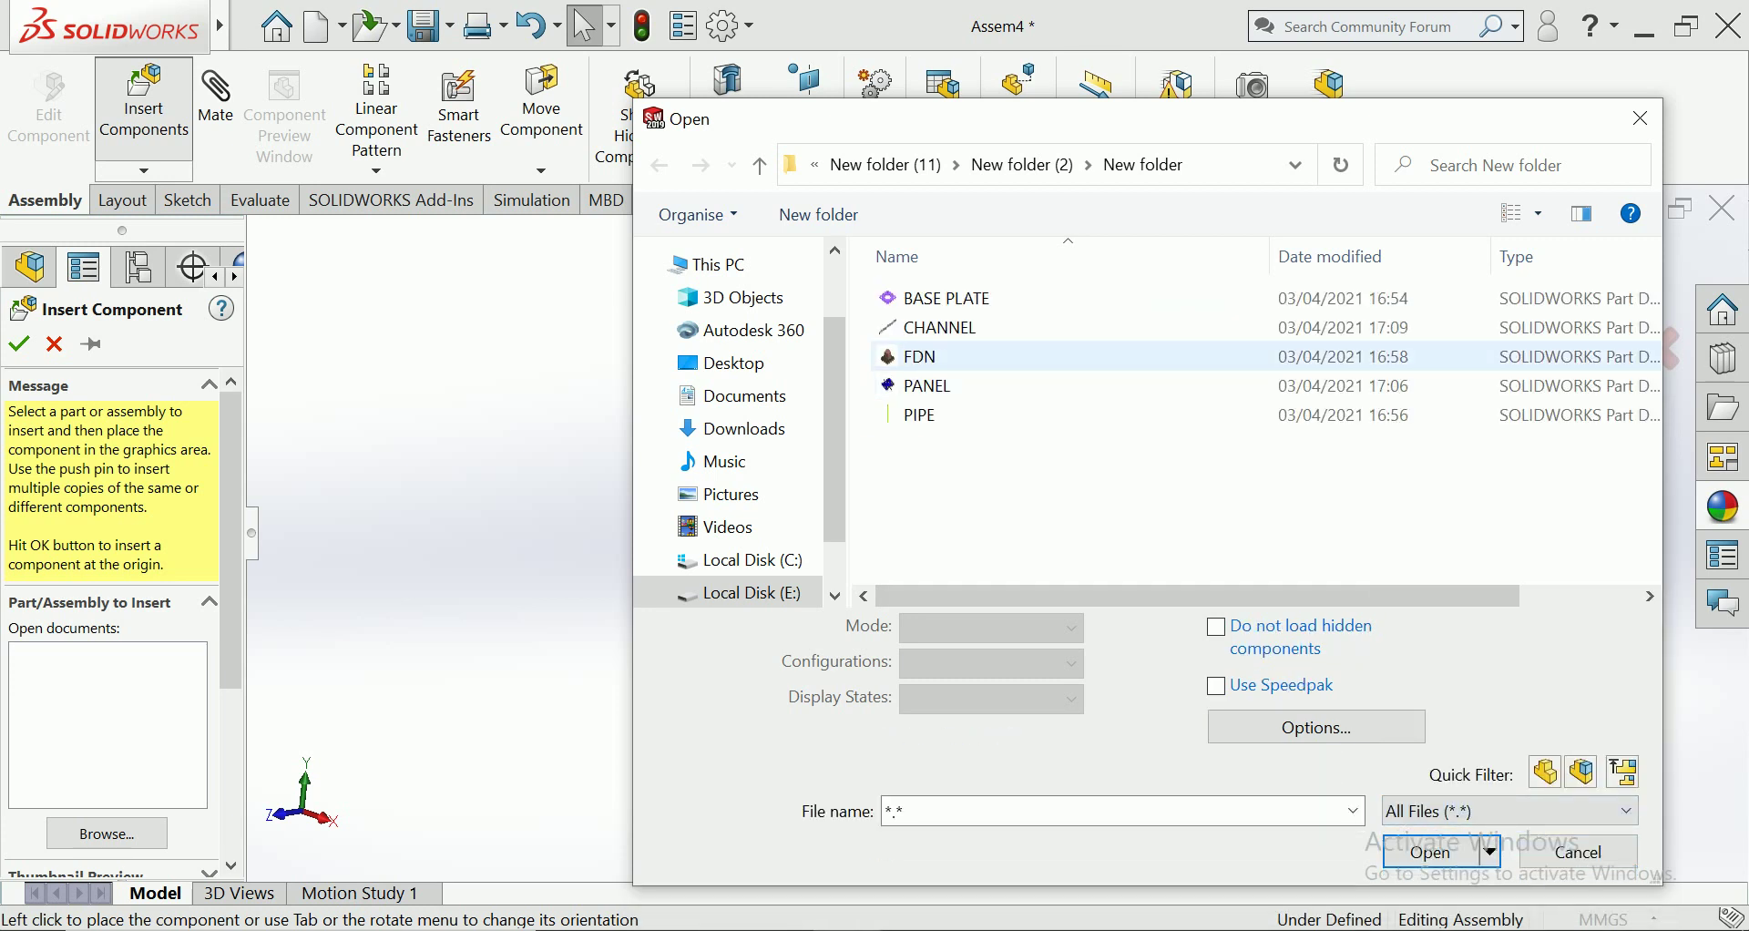
double_click(947, 357)
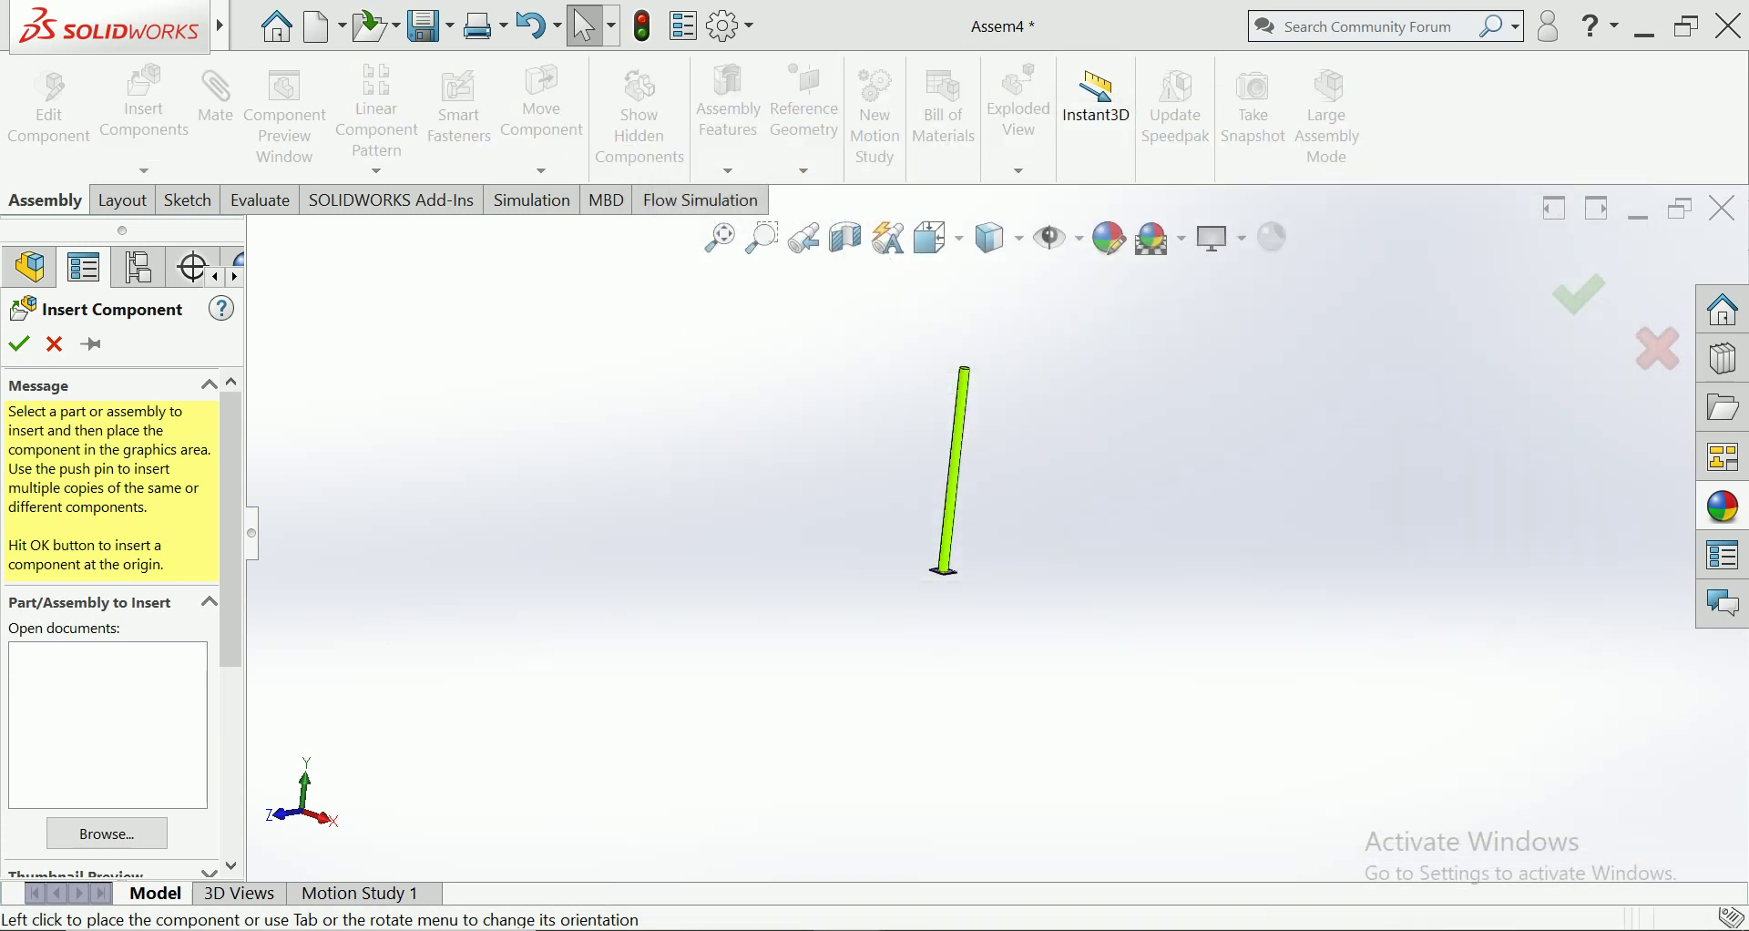
left_click(938, 592)
scroll(956, 547, "down", 3)
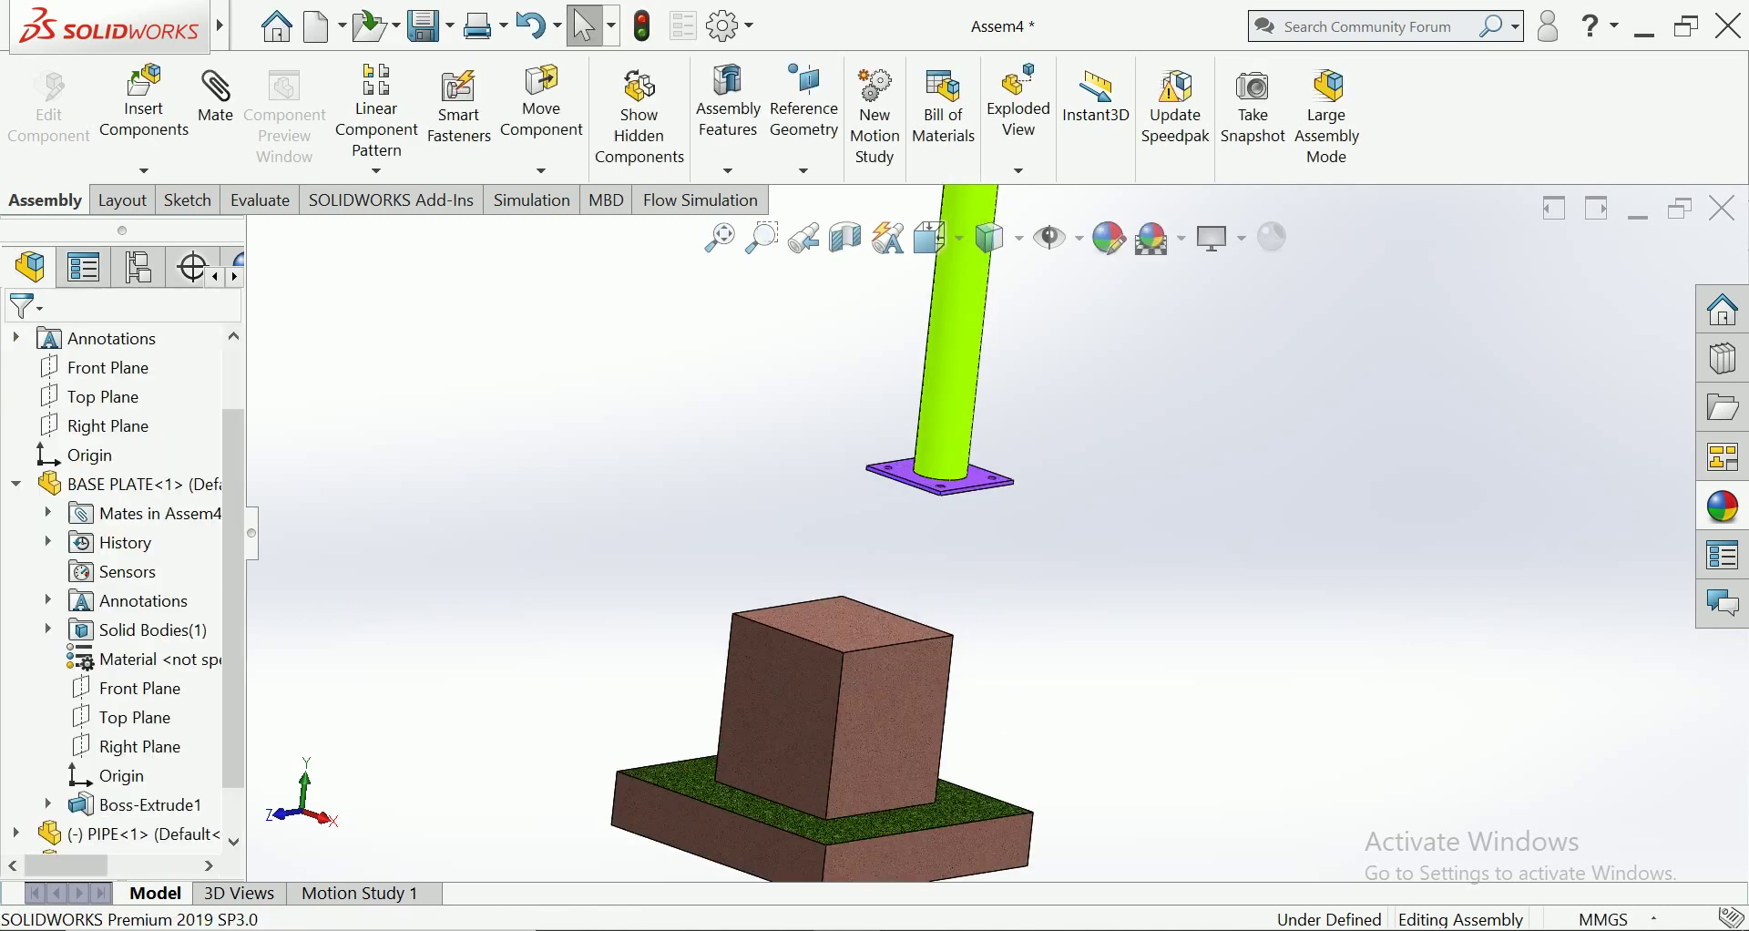
key("Up")
key("Up")
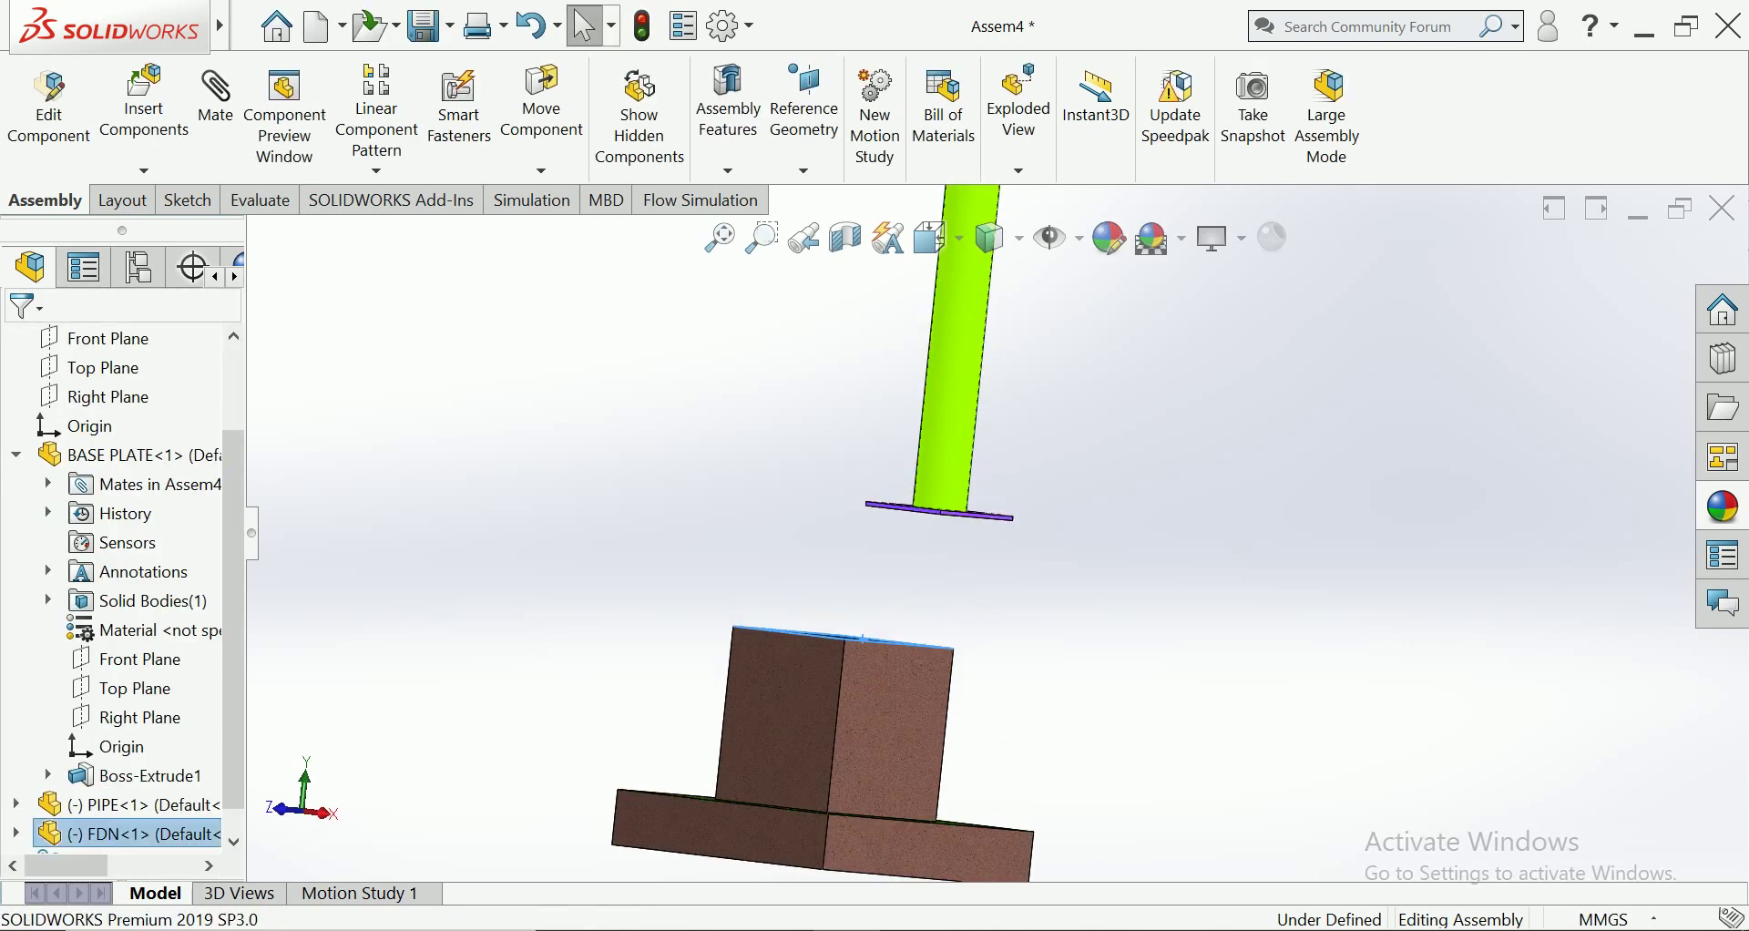
key("Up")
scroll(920, 574, "down", 2)
Begin a mate between the base plate face and the foundation's top face
left_click(969, 521)
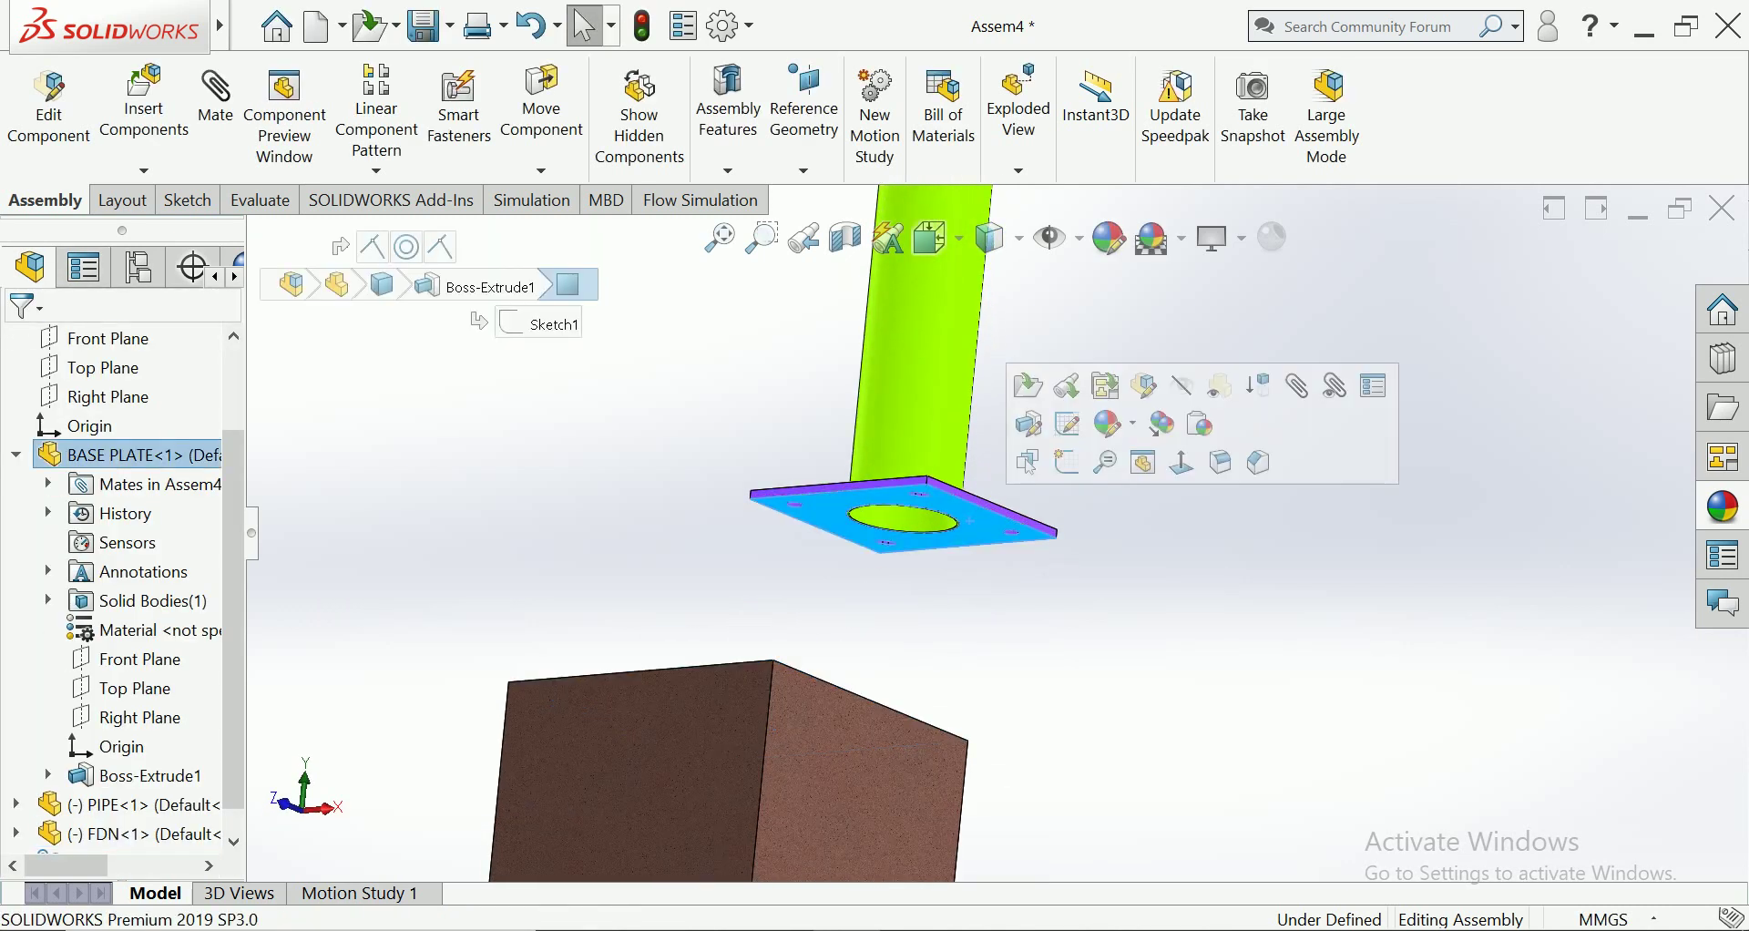
left_click(216, 100)
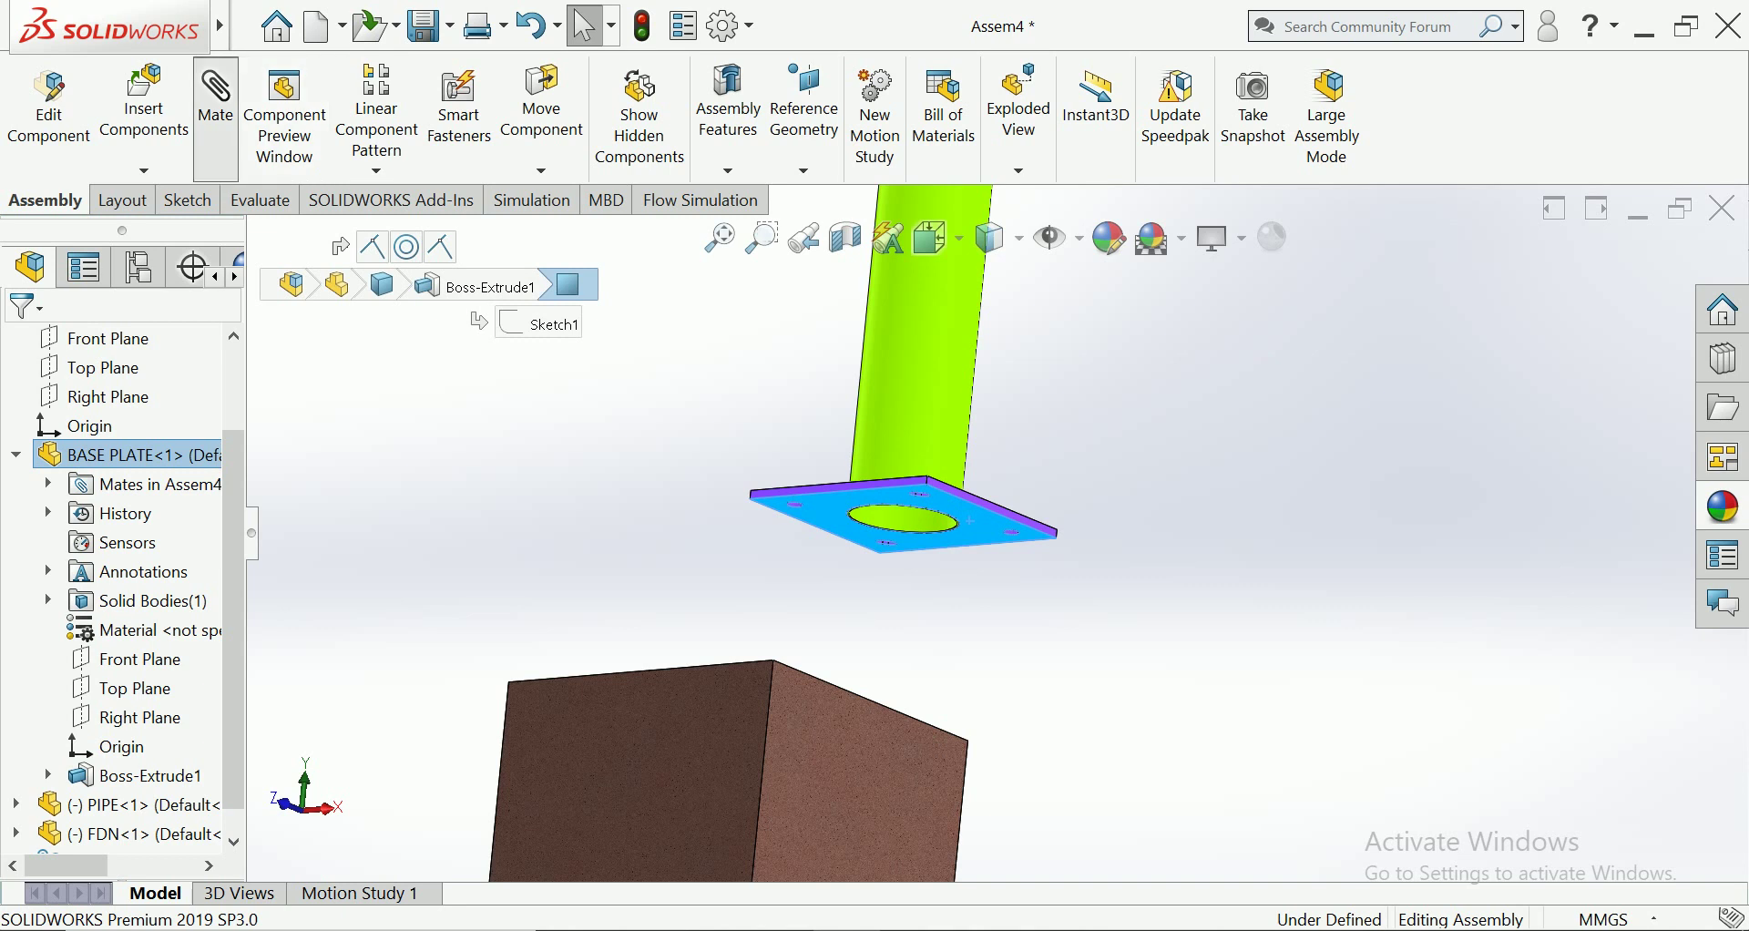
left_click(799, 447)
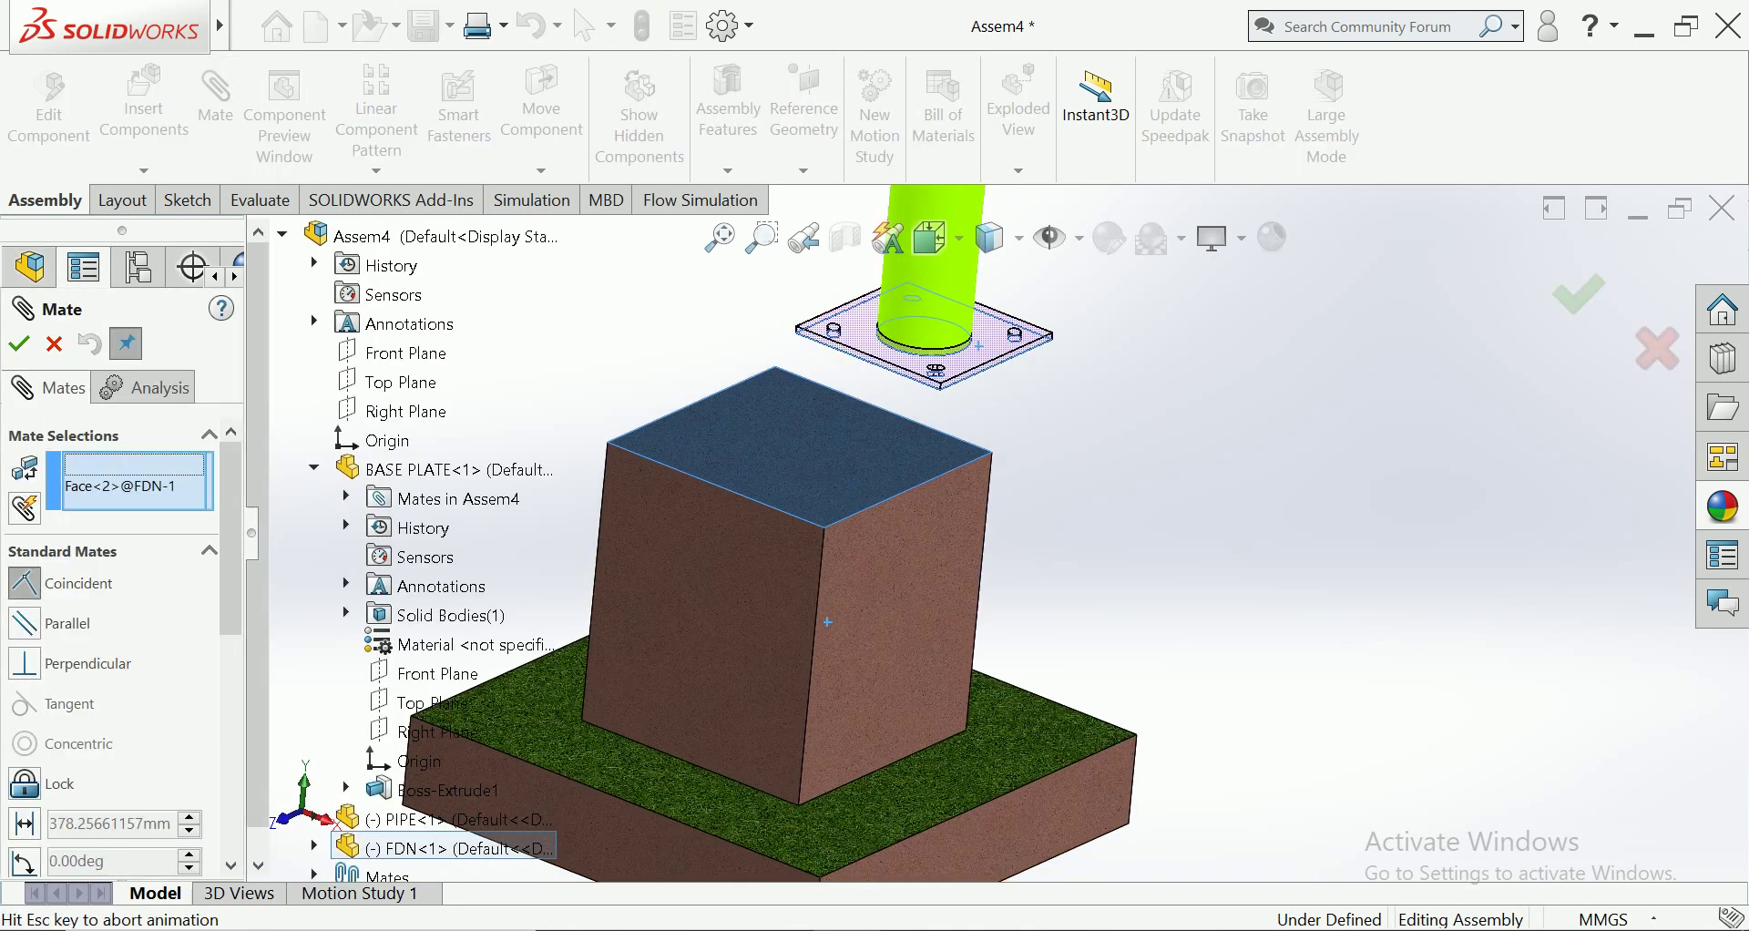
Mate the base plate's underside coincident with the top face of the foundation block
left_click(827, 622)
left_click(840, 653)
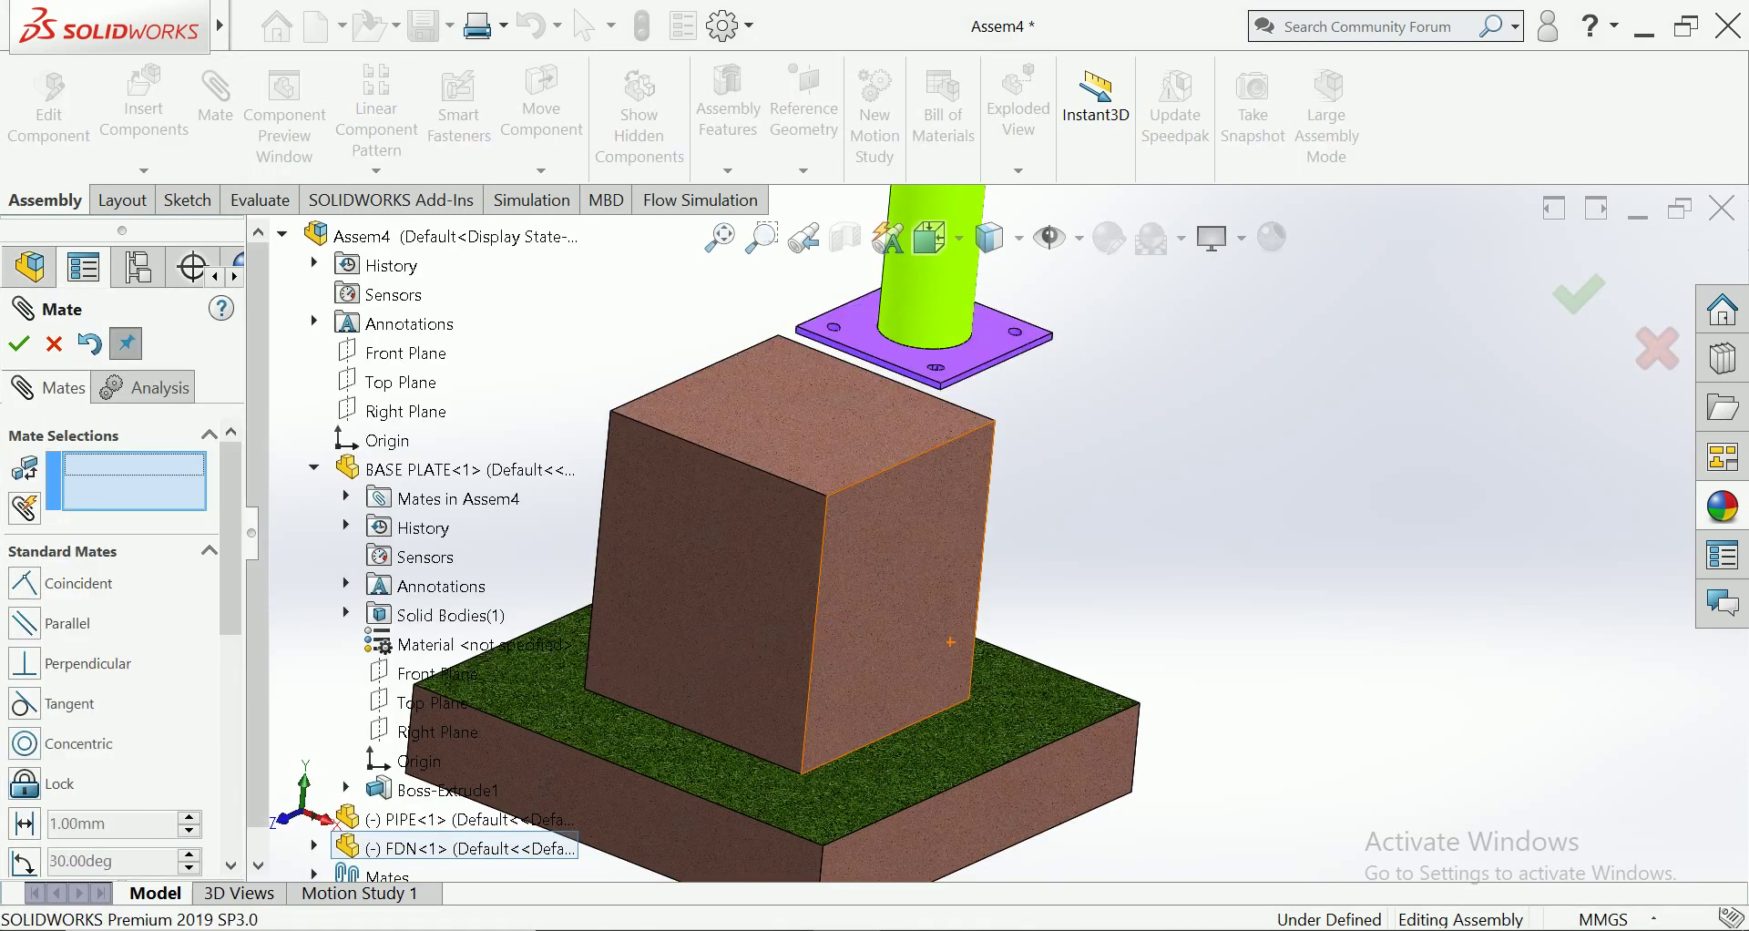
scroll(900, 346, "down", 5)
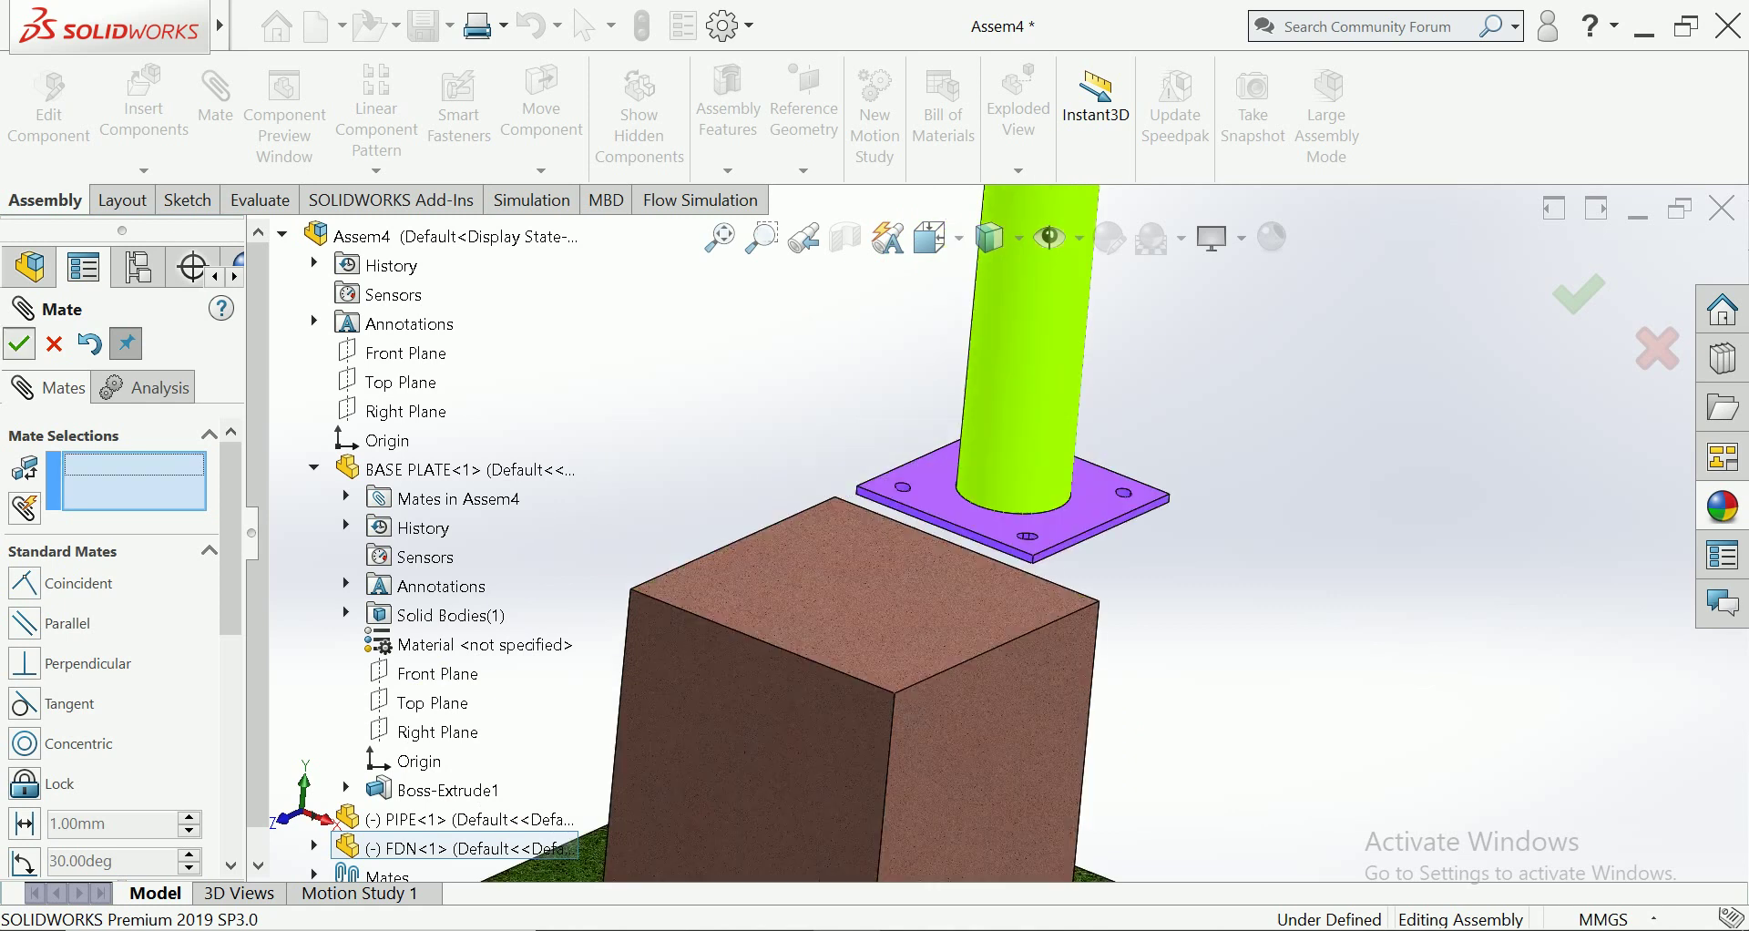
key("Escape")
scroll(975, 528, "down", 3)
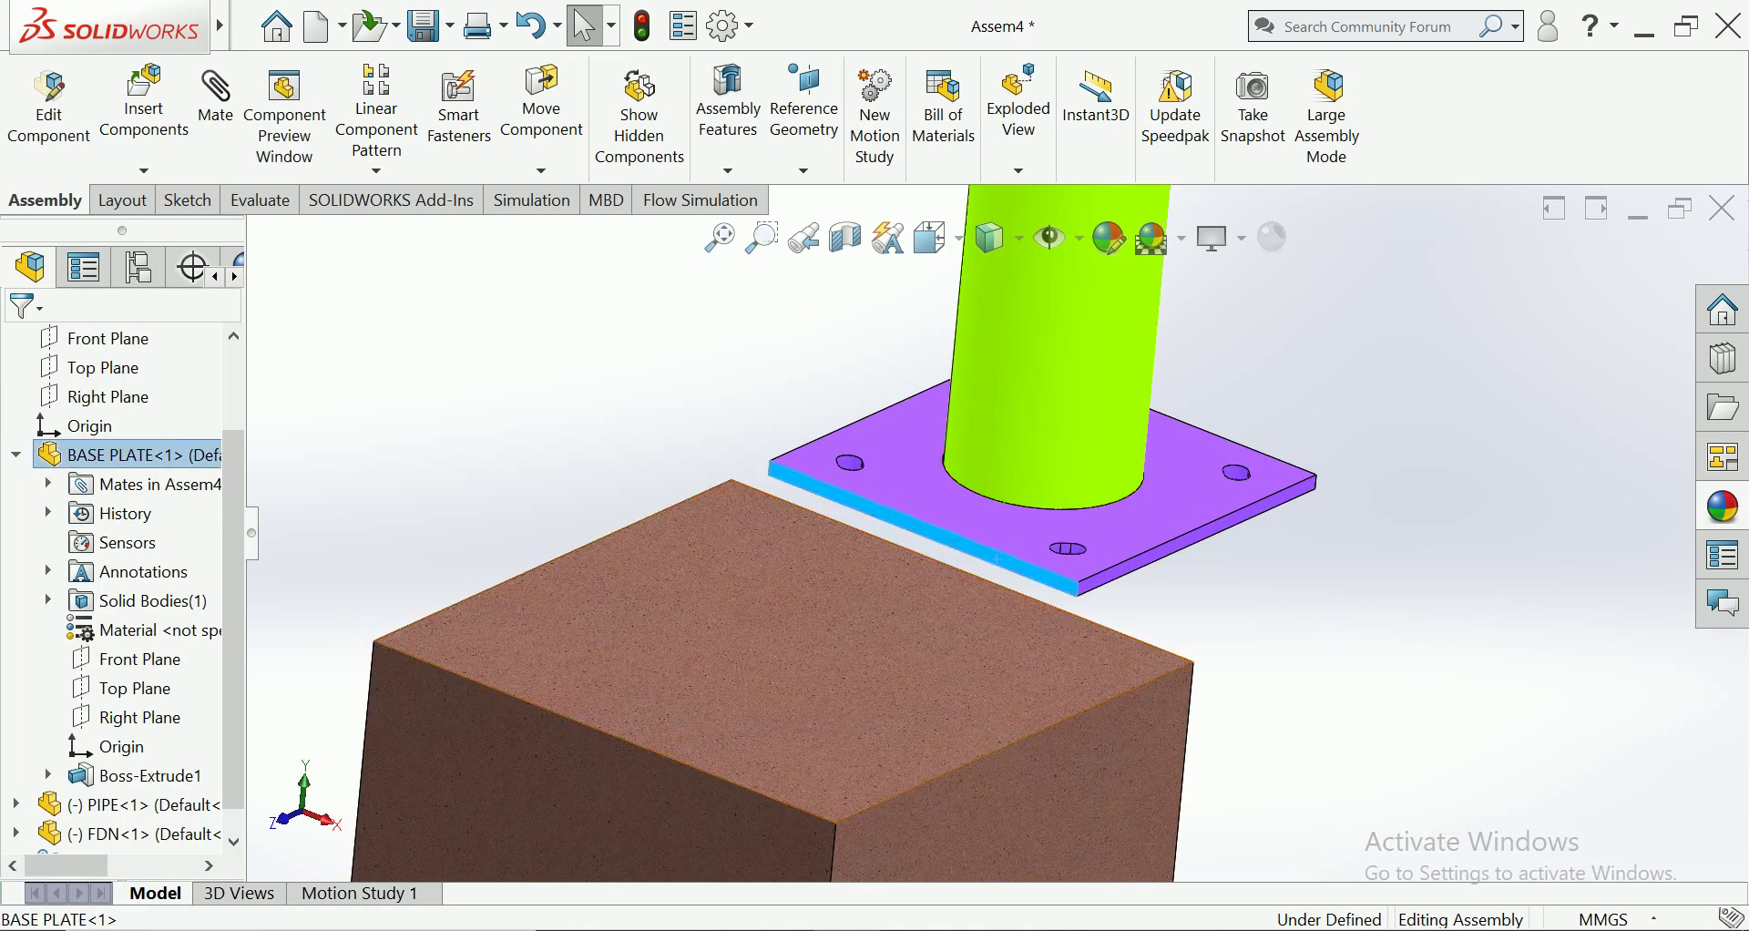
mouse_move(997, 560)
middle_mouse_down()
mouse_move(776, 677)
mouse_move(896, 804)
middle_mouse_up()
scroll(895, 805, "down", 2)
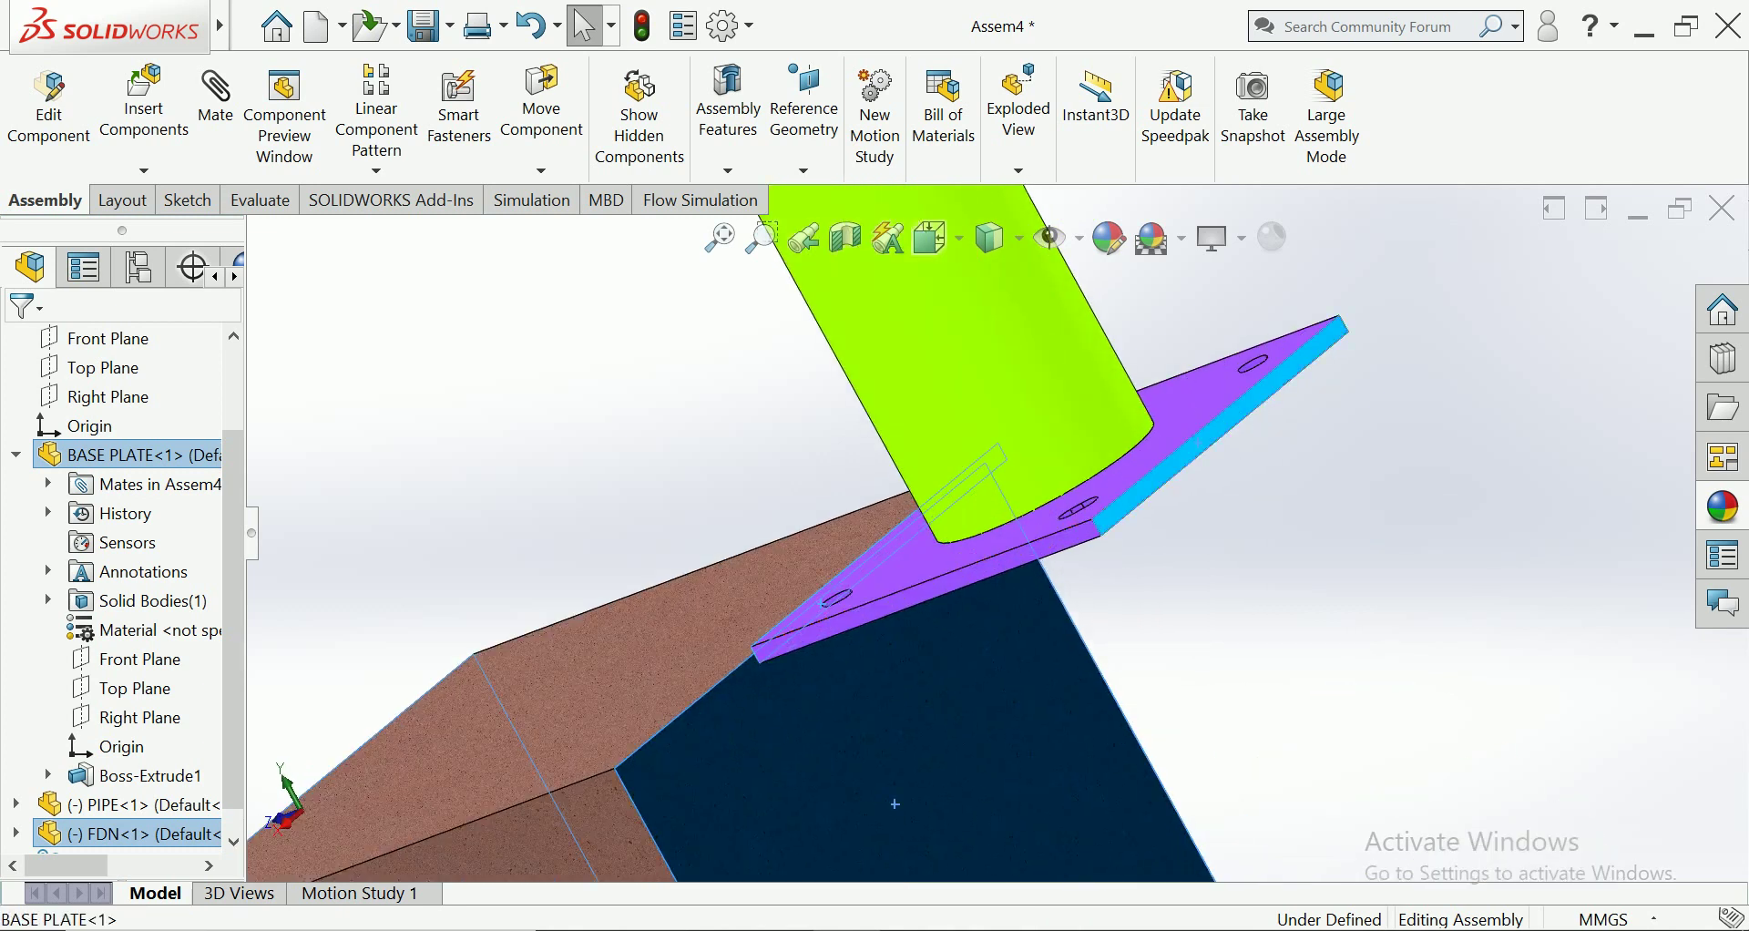
Align the base plate's side faces flush with the block's front and left faces
left_click(1253, 428, "ctrl")
left_click(1249, 304)
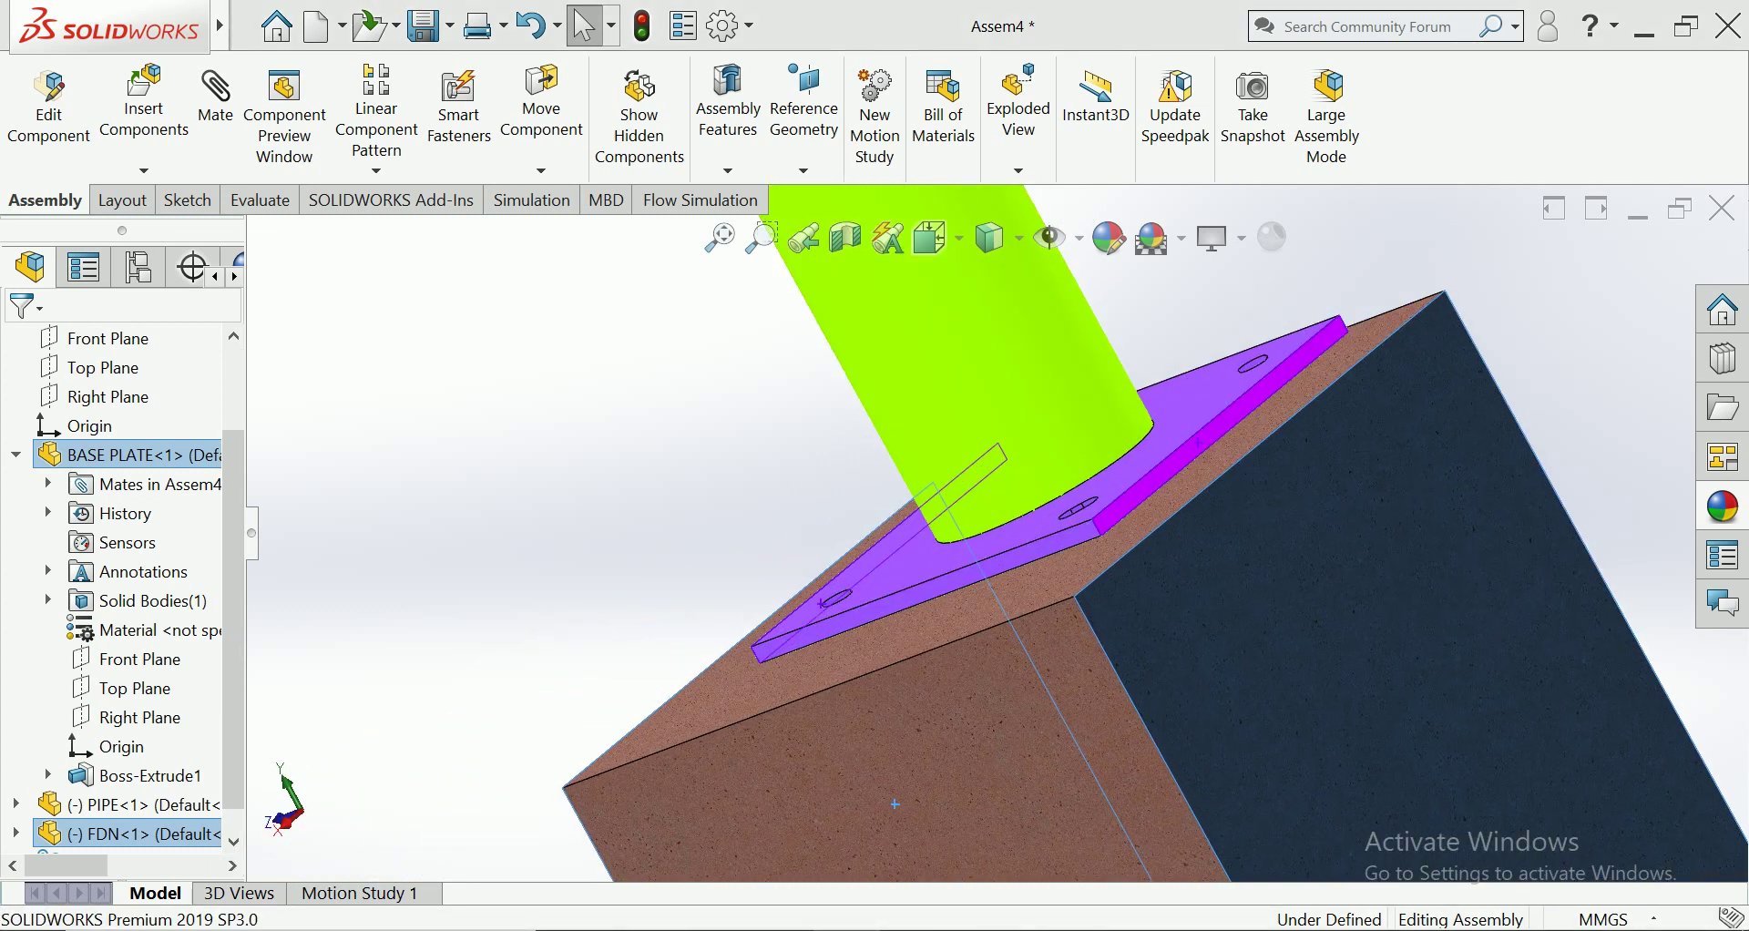
key("ctrl+7")
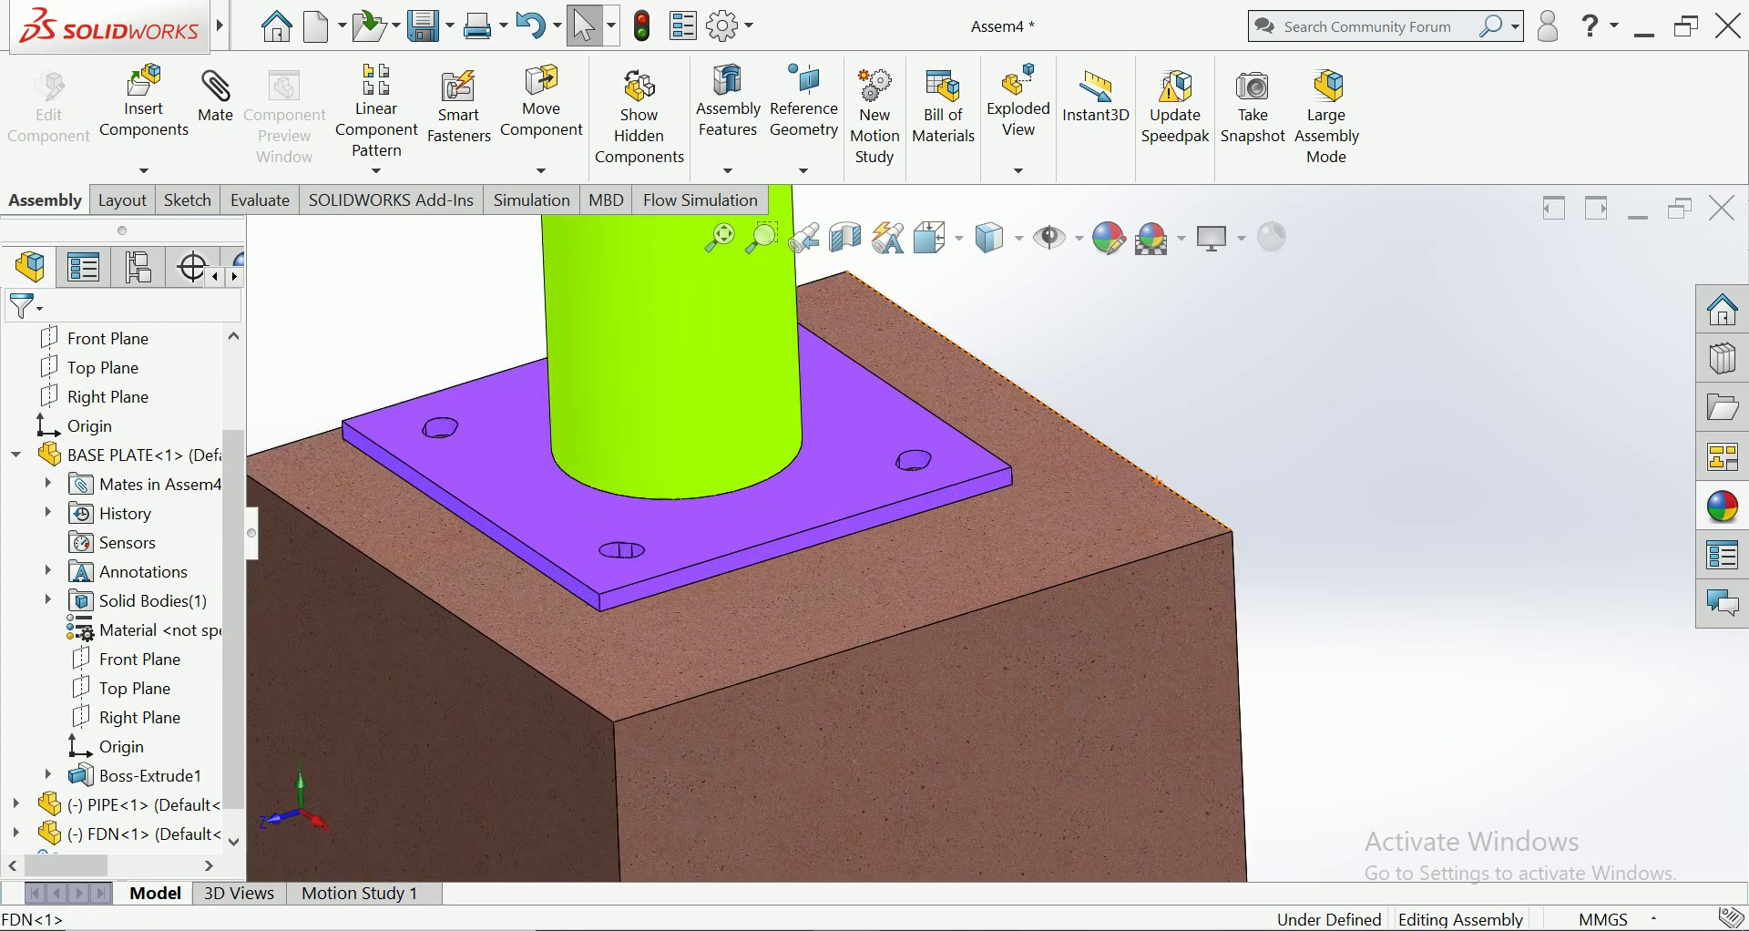
left_click(638, 583)
left_click(911, 728, "ctrl")
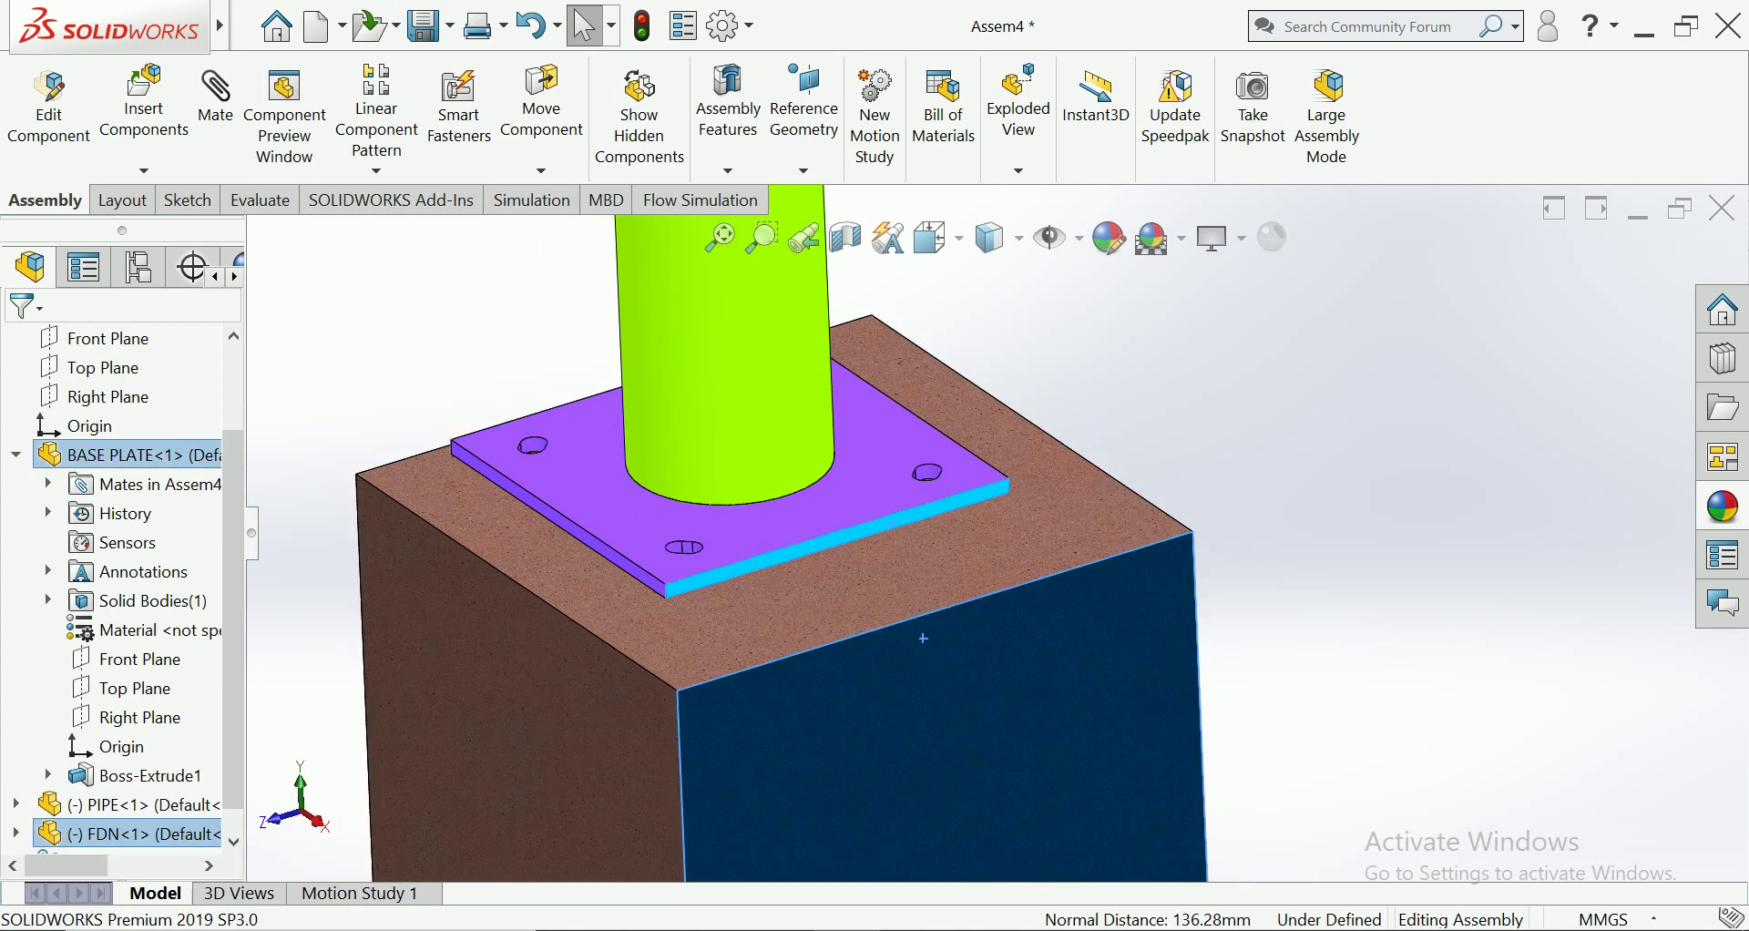
scroll(604, 483, "down", 5)
left_click(716, 446)
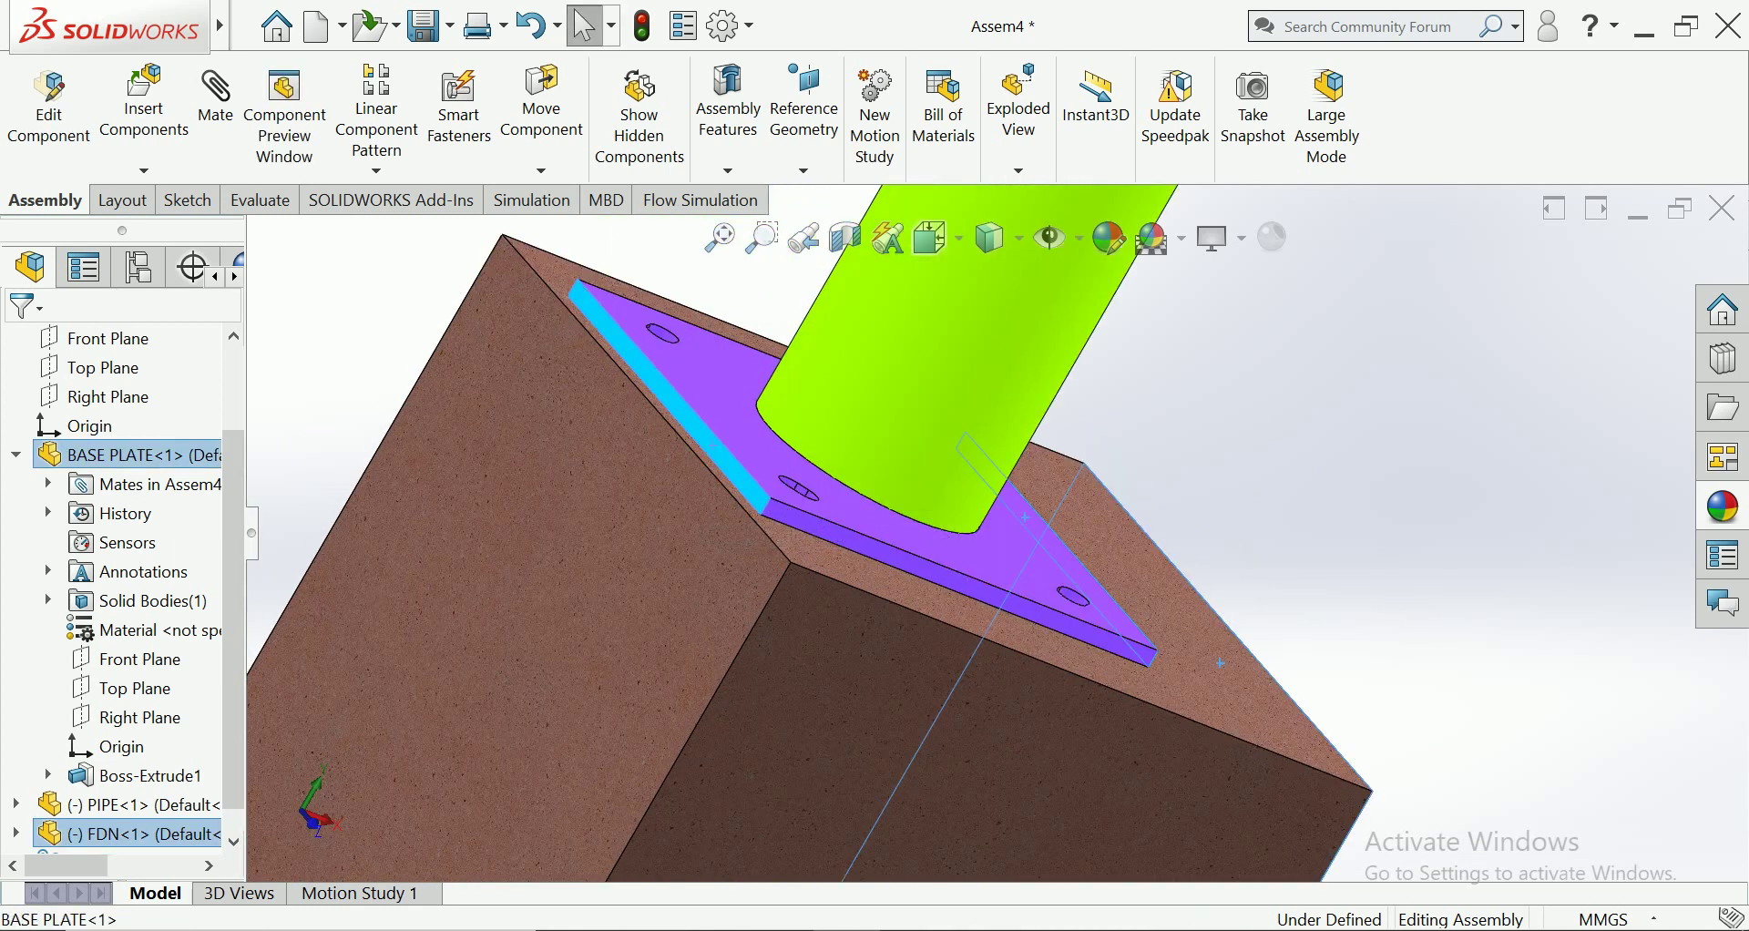
left_click(643, 537, "ctrl")
left_click(701, 527)
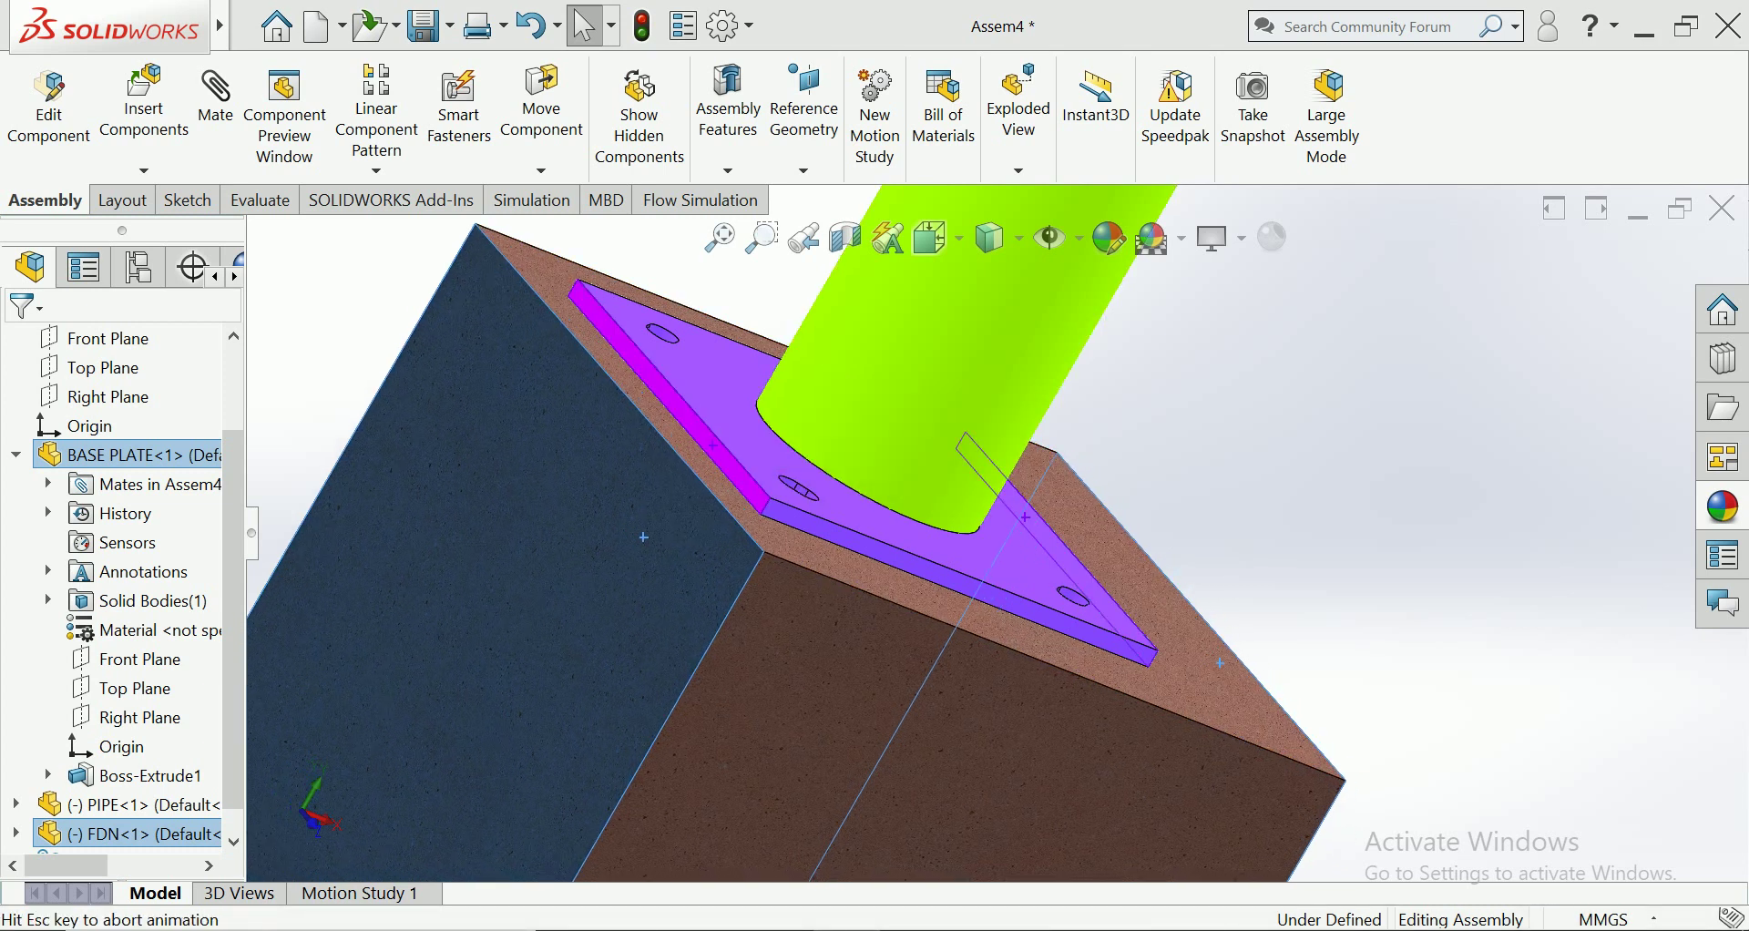
Check the assembly in the Front view, then return to the Isometric view
key("ctrl+7")
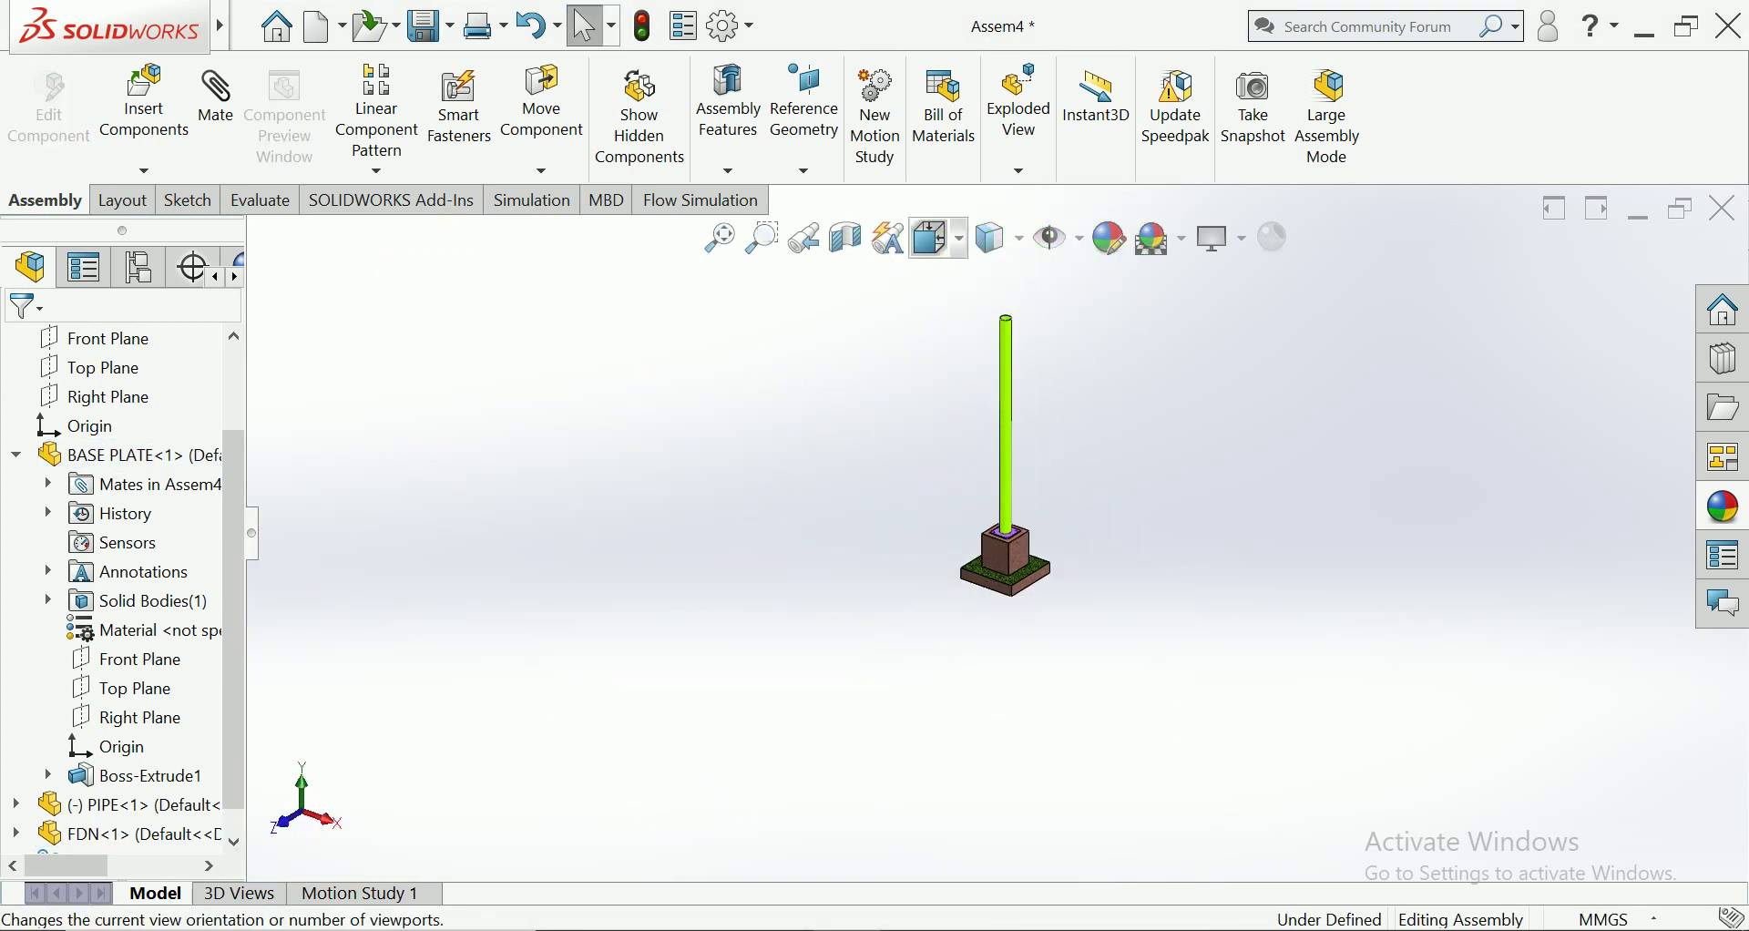
left_click(938, 237)
left_click(1002, 321)
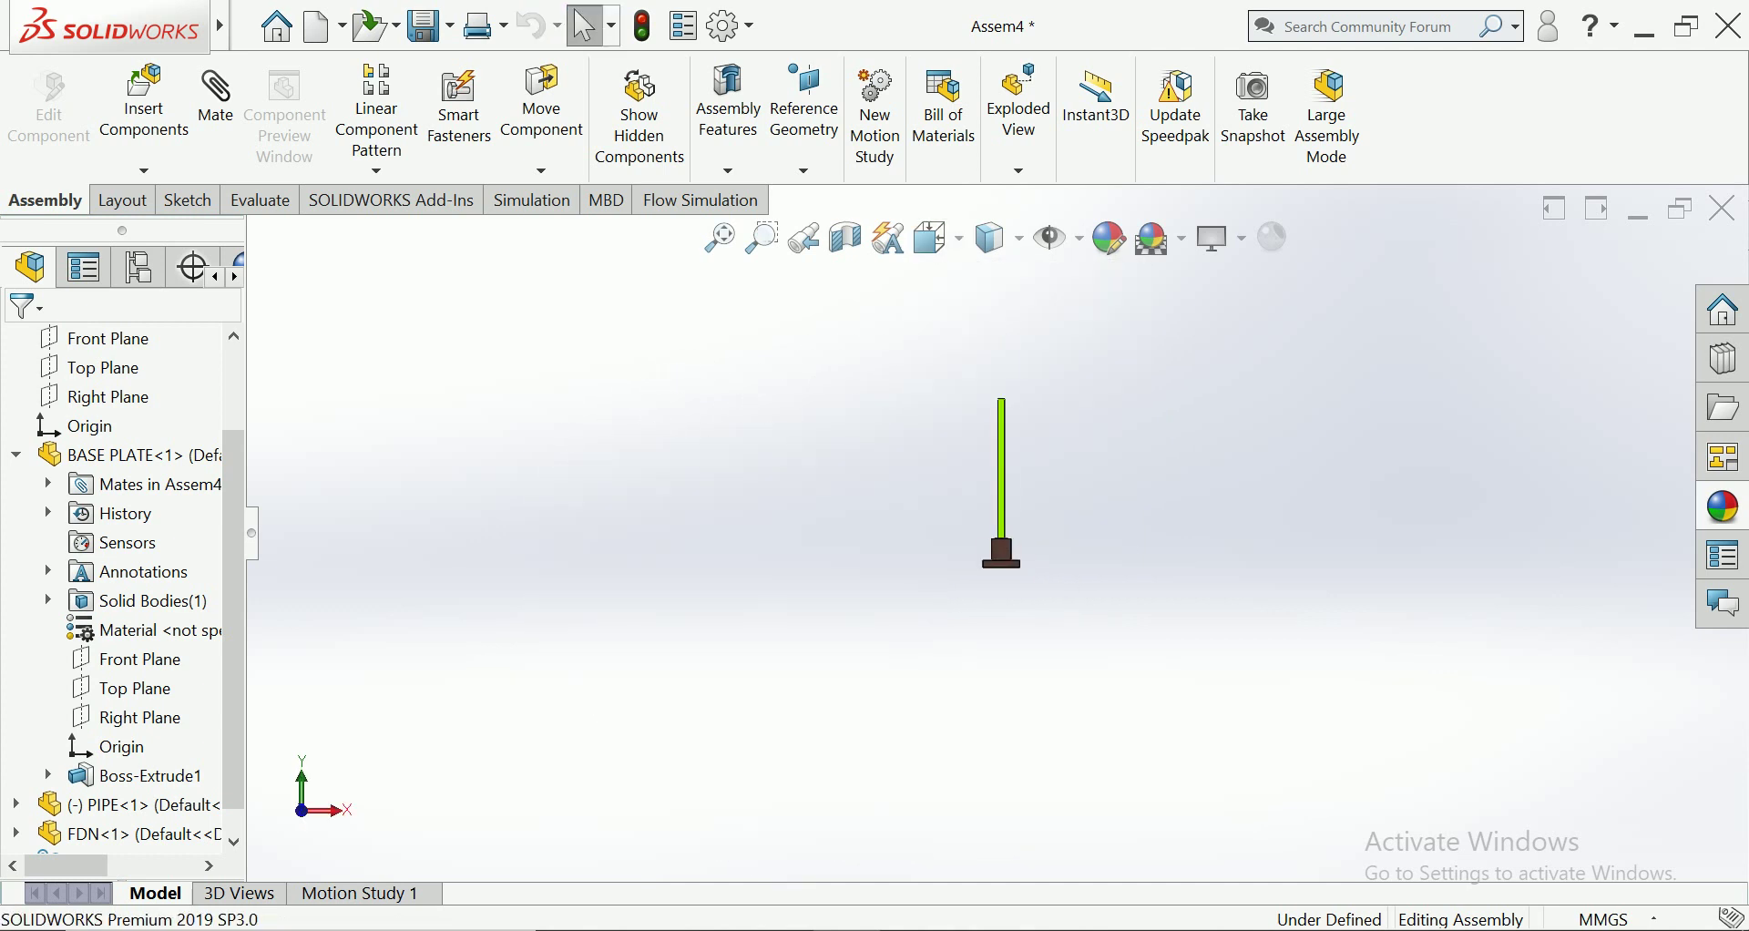
left_click(938, 238)
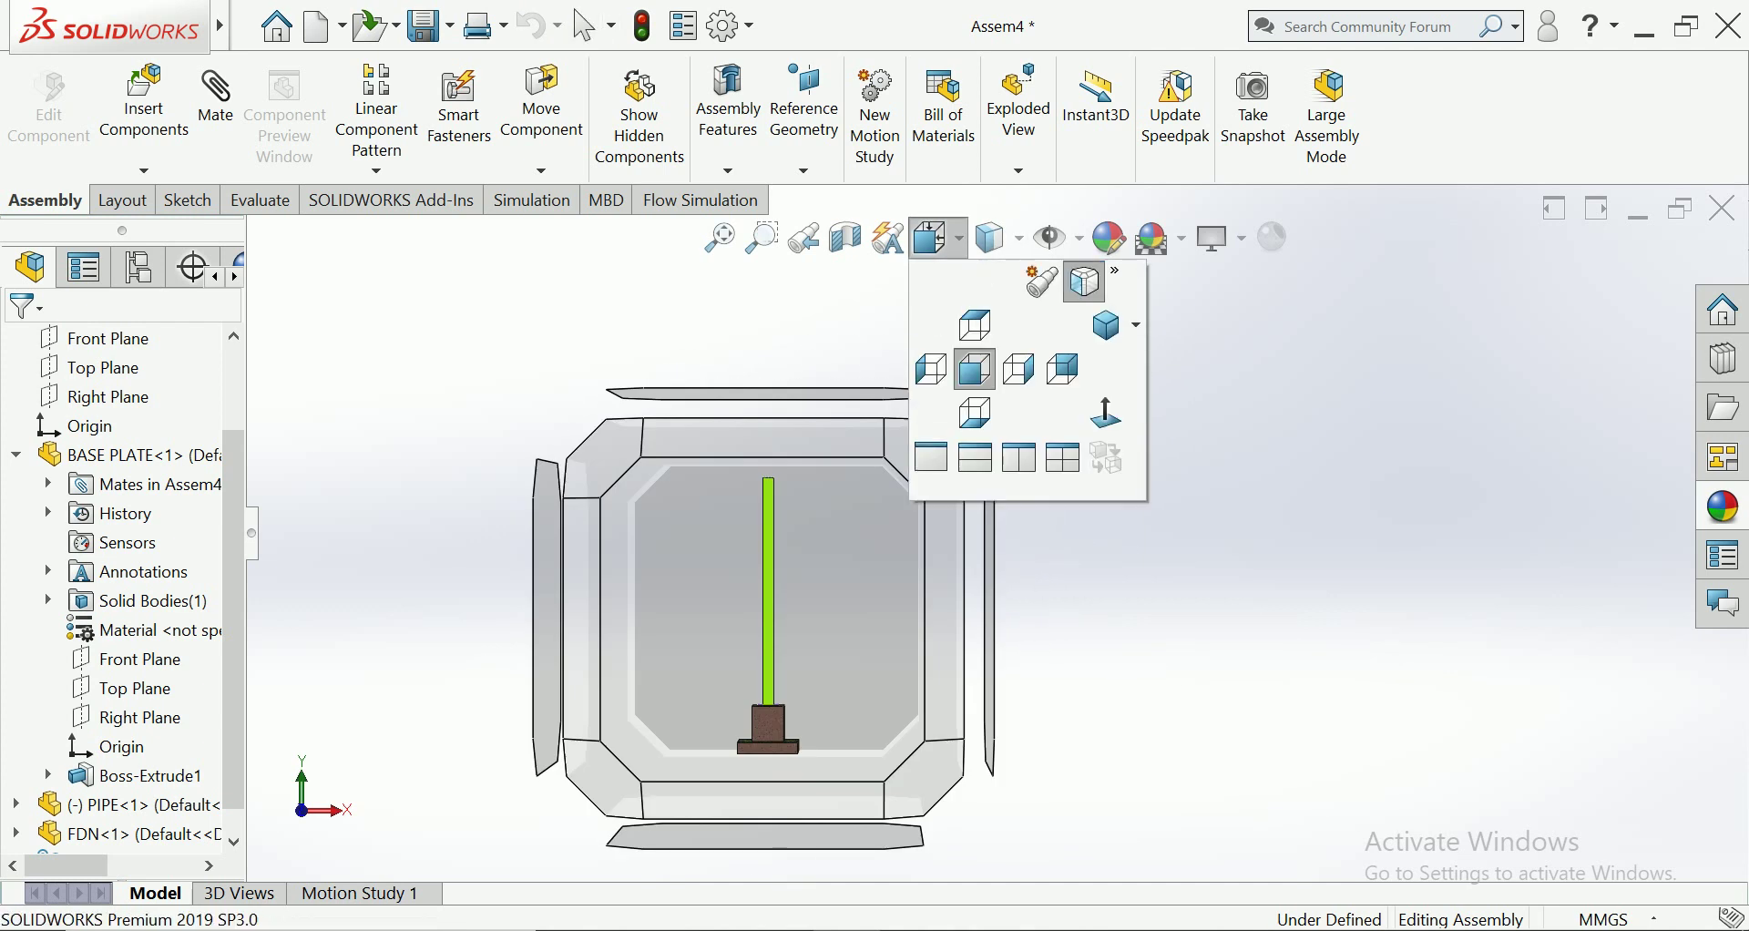
left_click(1115, 326)
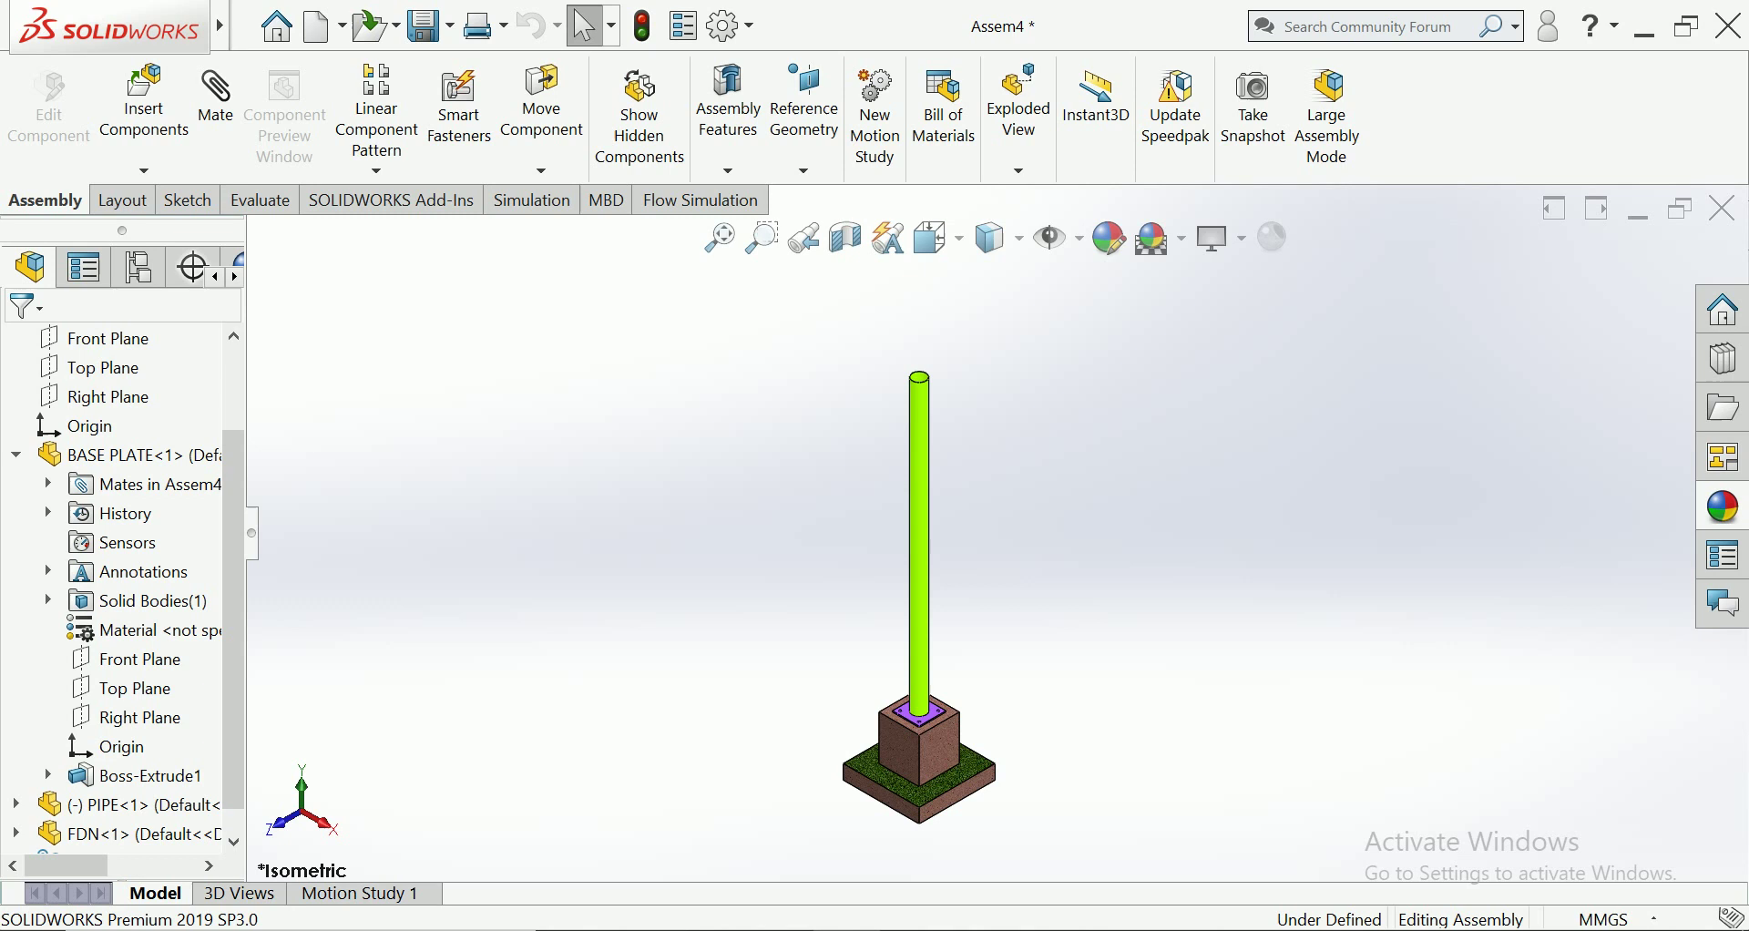
left_click(143, 100)
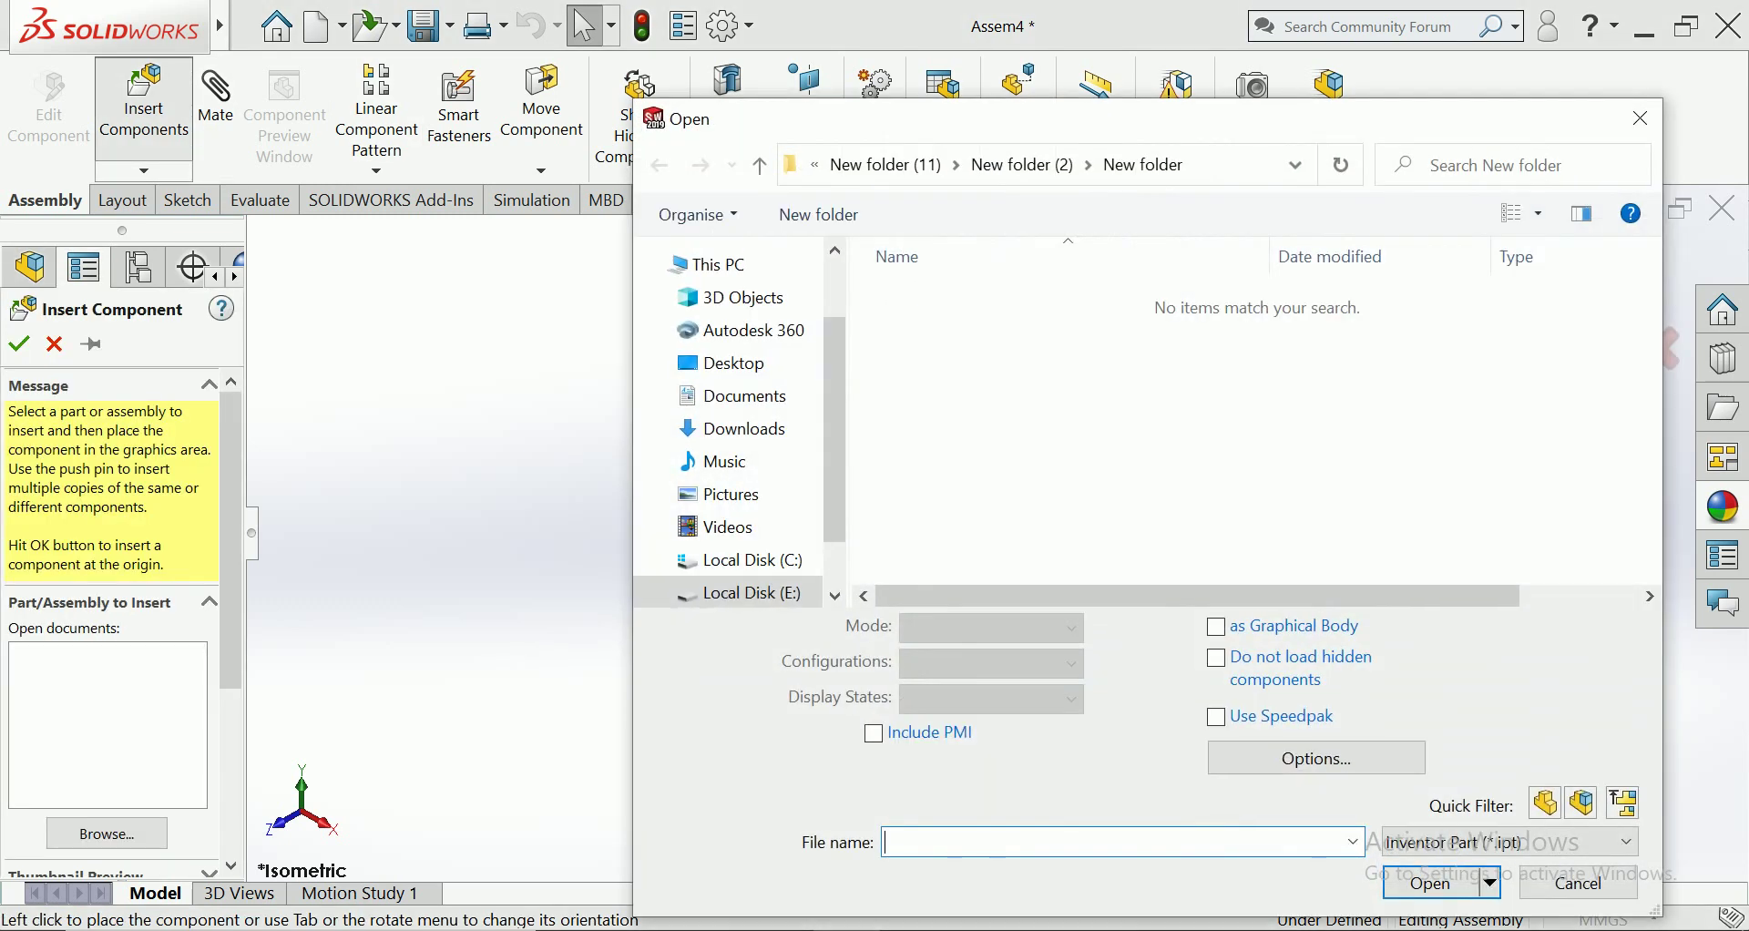
Insert the PANEL part, with All Files shown, and place it beside the pole
left_click(1510, 842)
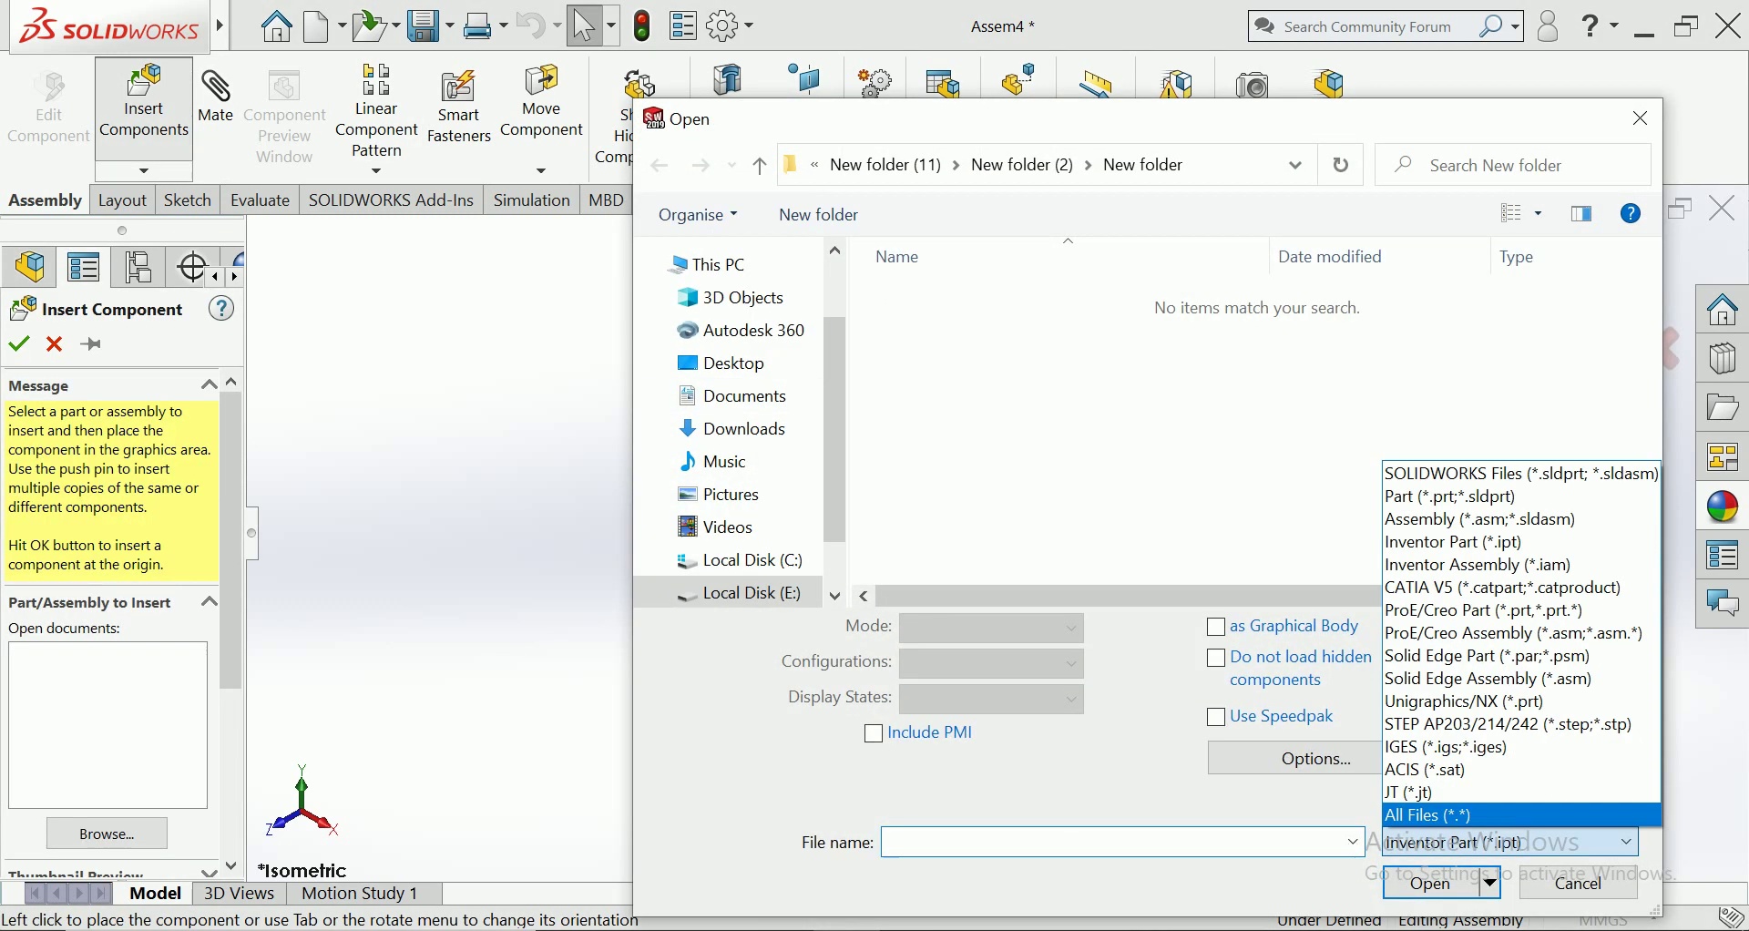
left_click(1430, 816)
left_click(930, 385)
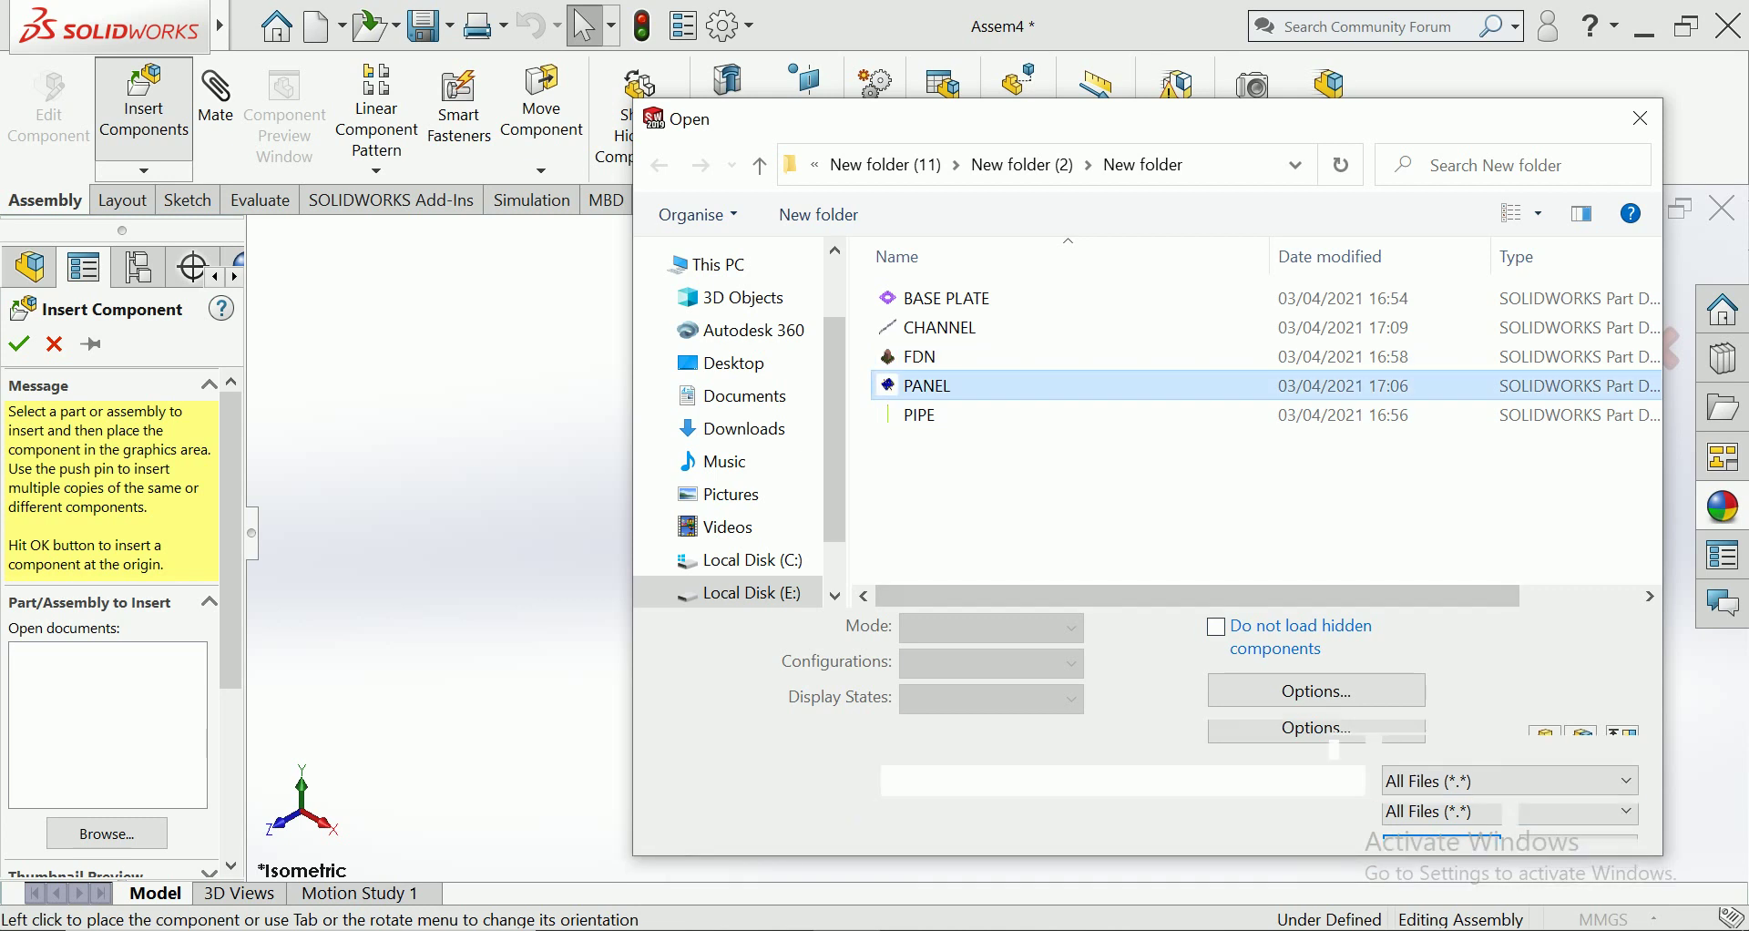
left_click(1430, 822)
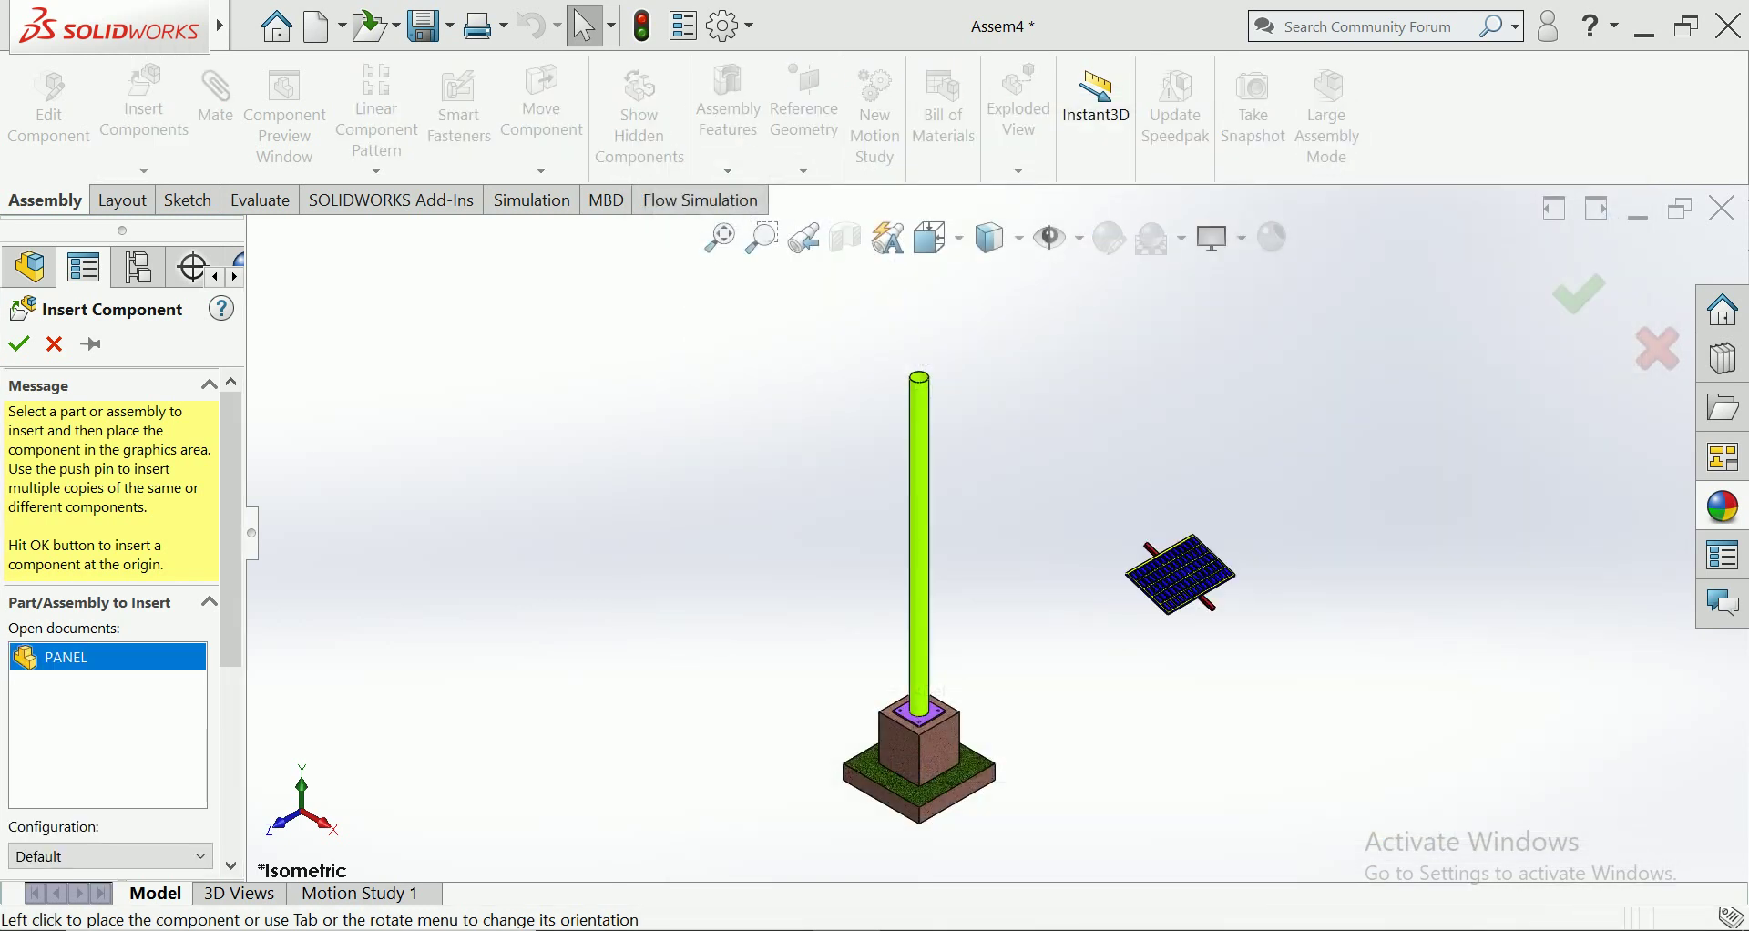
left_click(963, 353)
Select the panel's cylindrical sleeve face and the pipe's outer face for a concentric mate
scroll(963, 364, "up", 3)
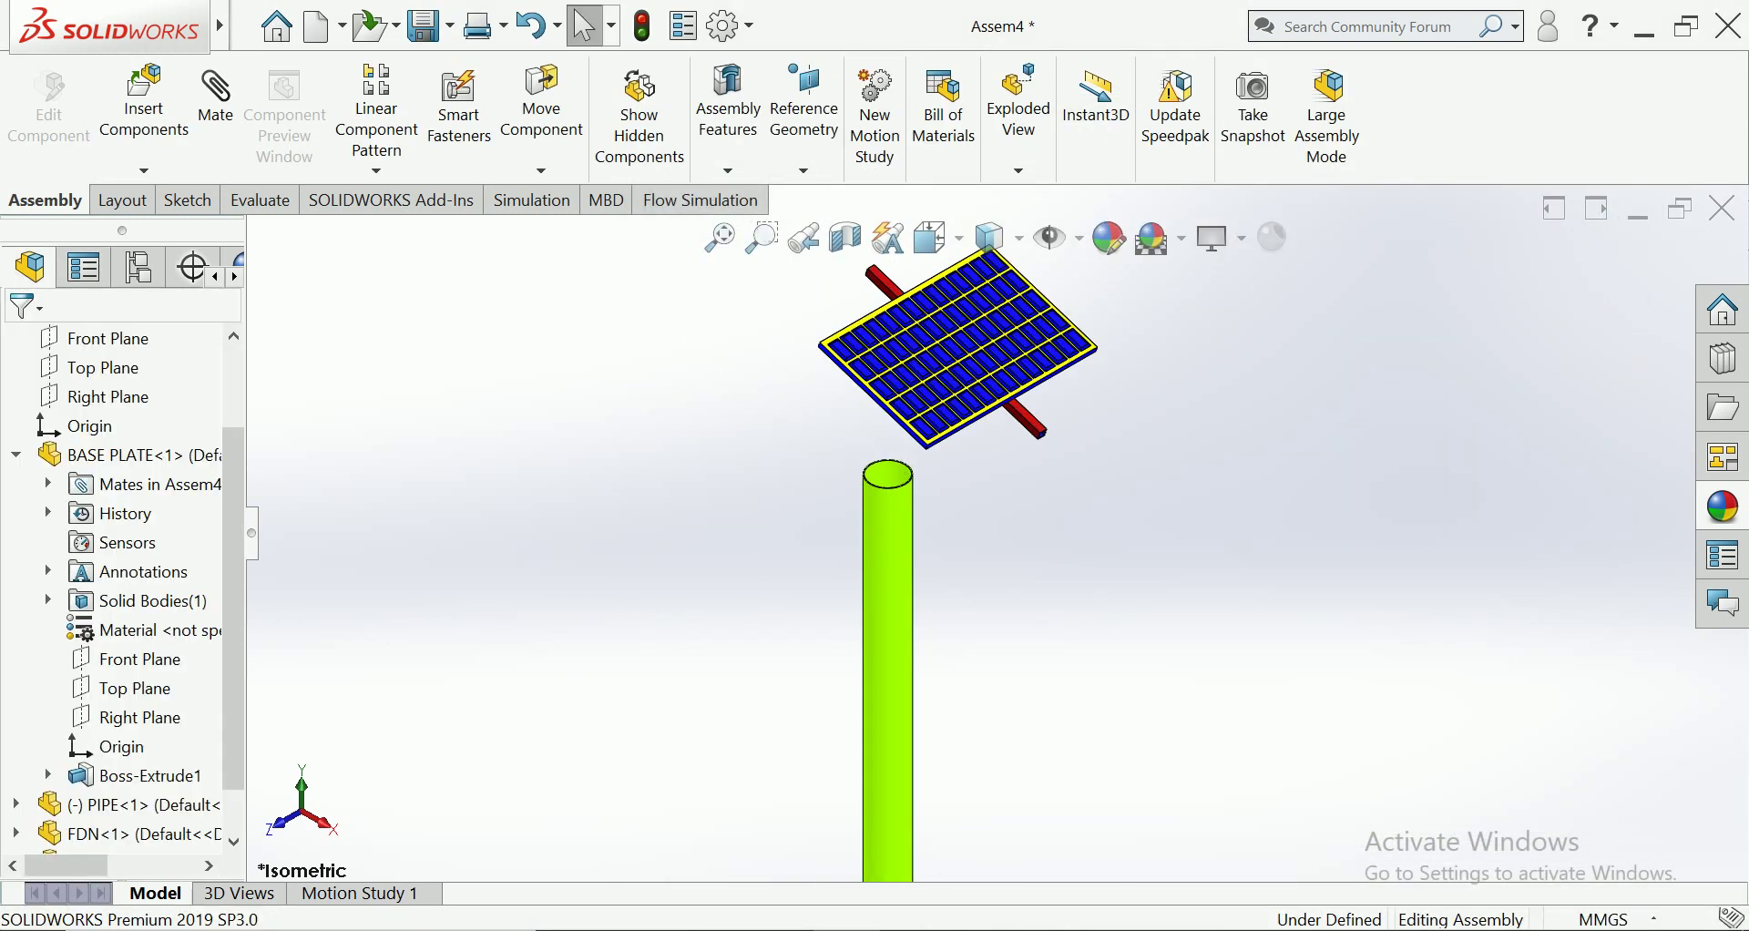
middle_click_drag(963, 382, 1048, 301)
scroll(1039, 251, "up", 2)
left_click(1020, 332)
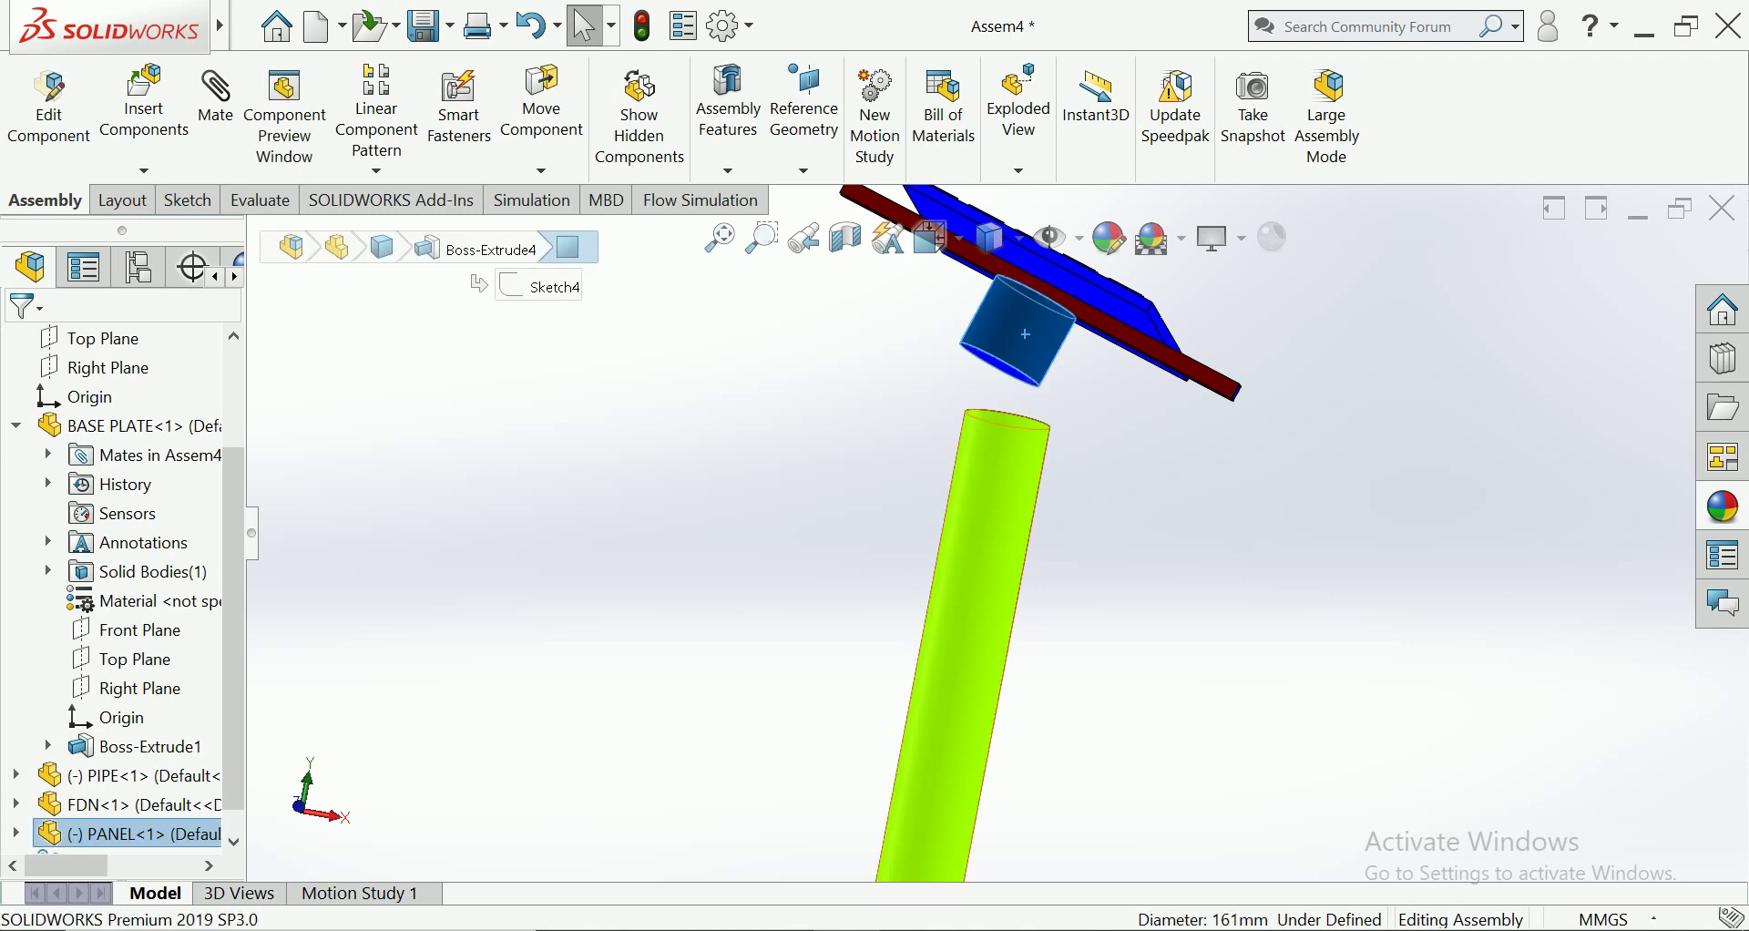
left_click(1007, 510, "ctrl")
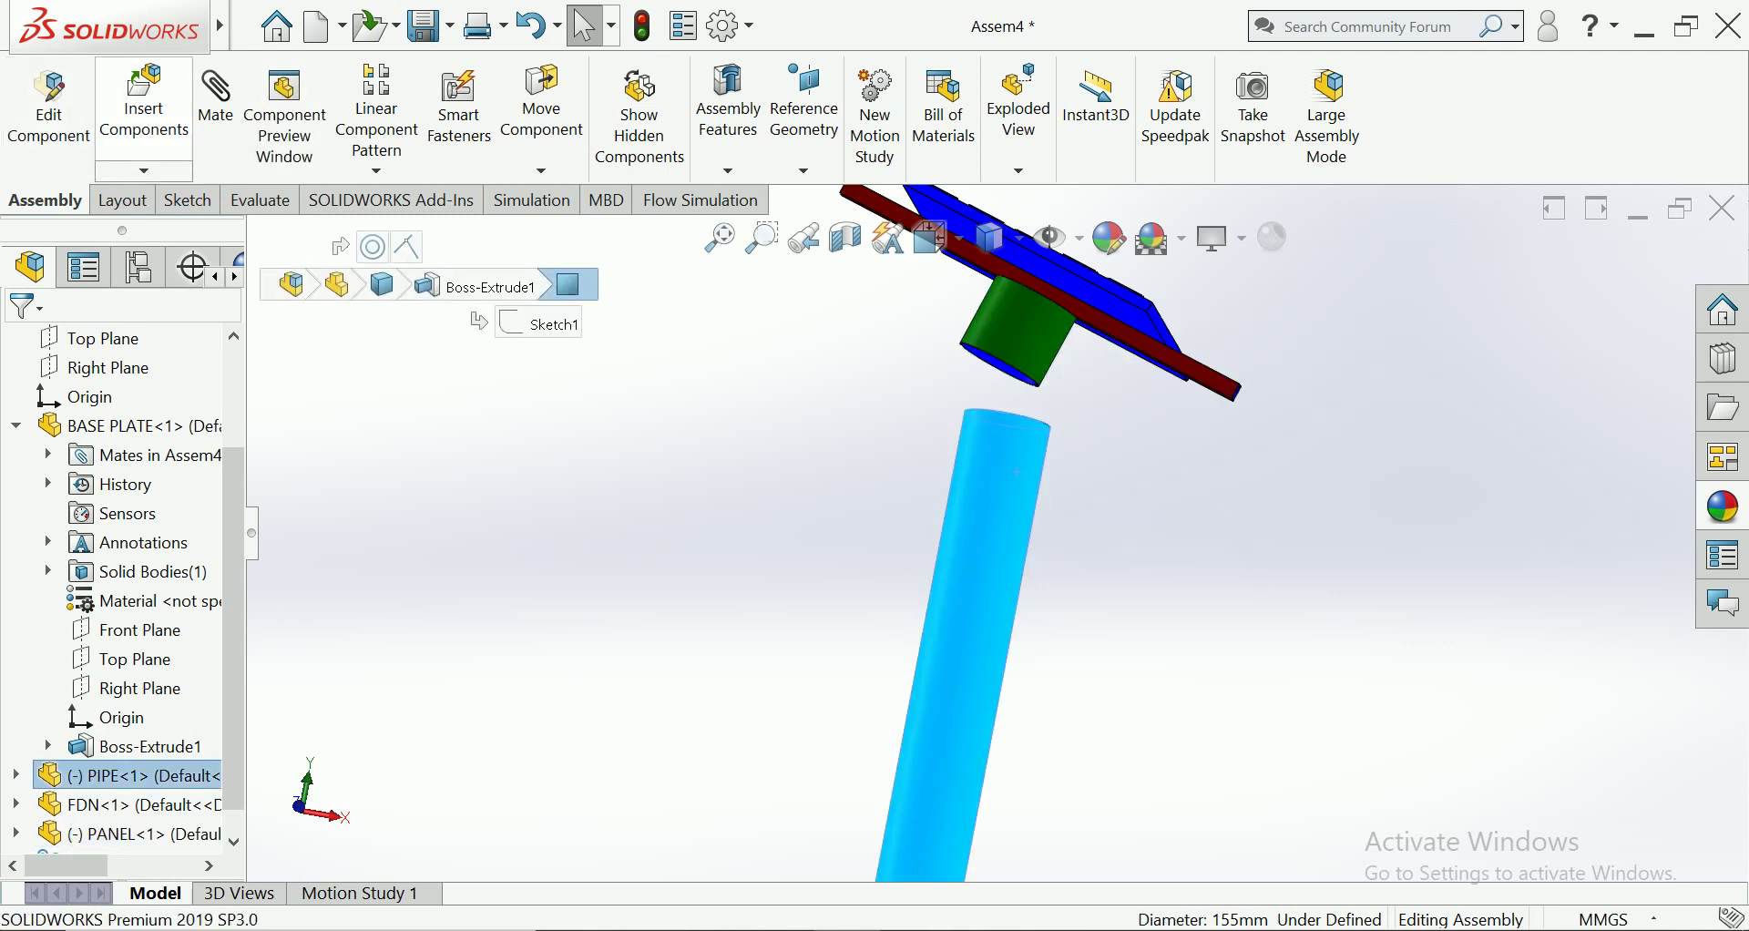
left_click(215, 100)
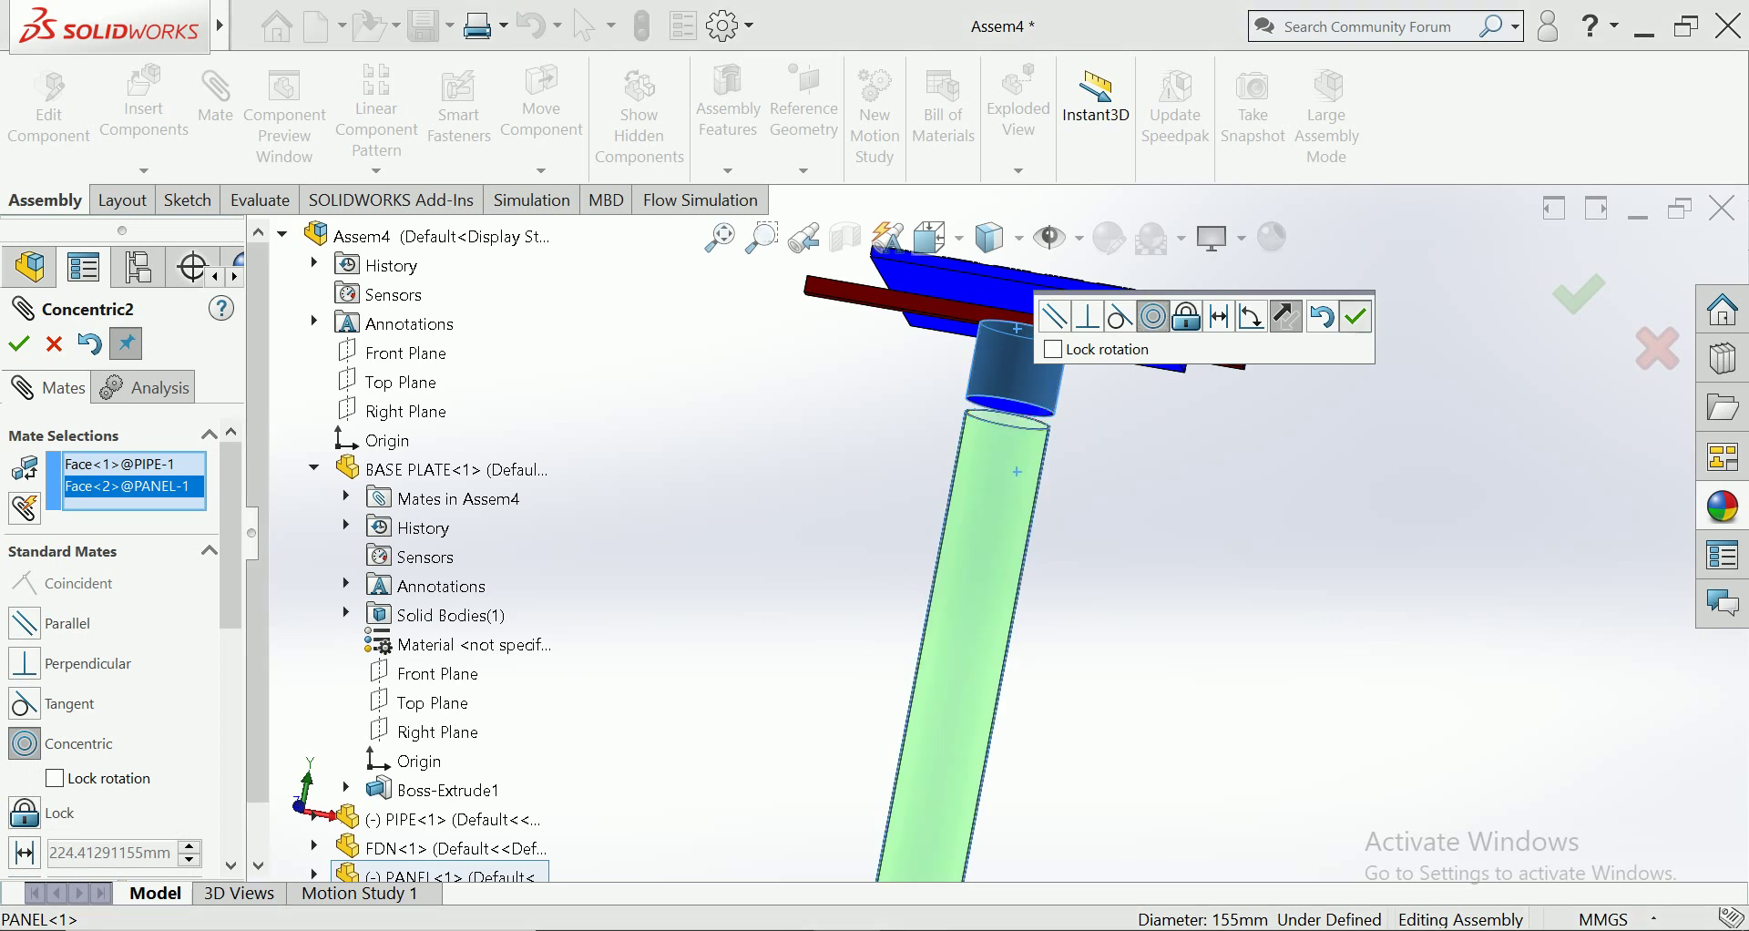
Mate the panel sleeve concentric with the pipe top, turning the panel and reapplying Concentric until it seats
left_click(1356, 317)
left_click_drag(1040, 440, 1046, 372)
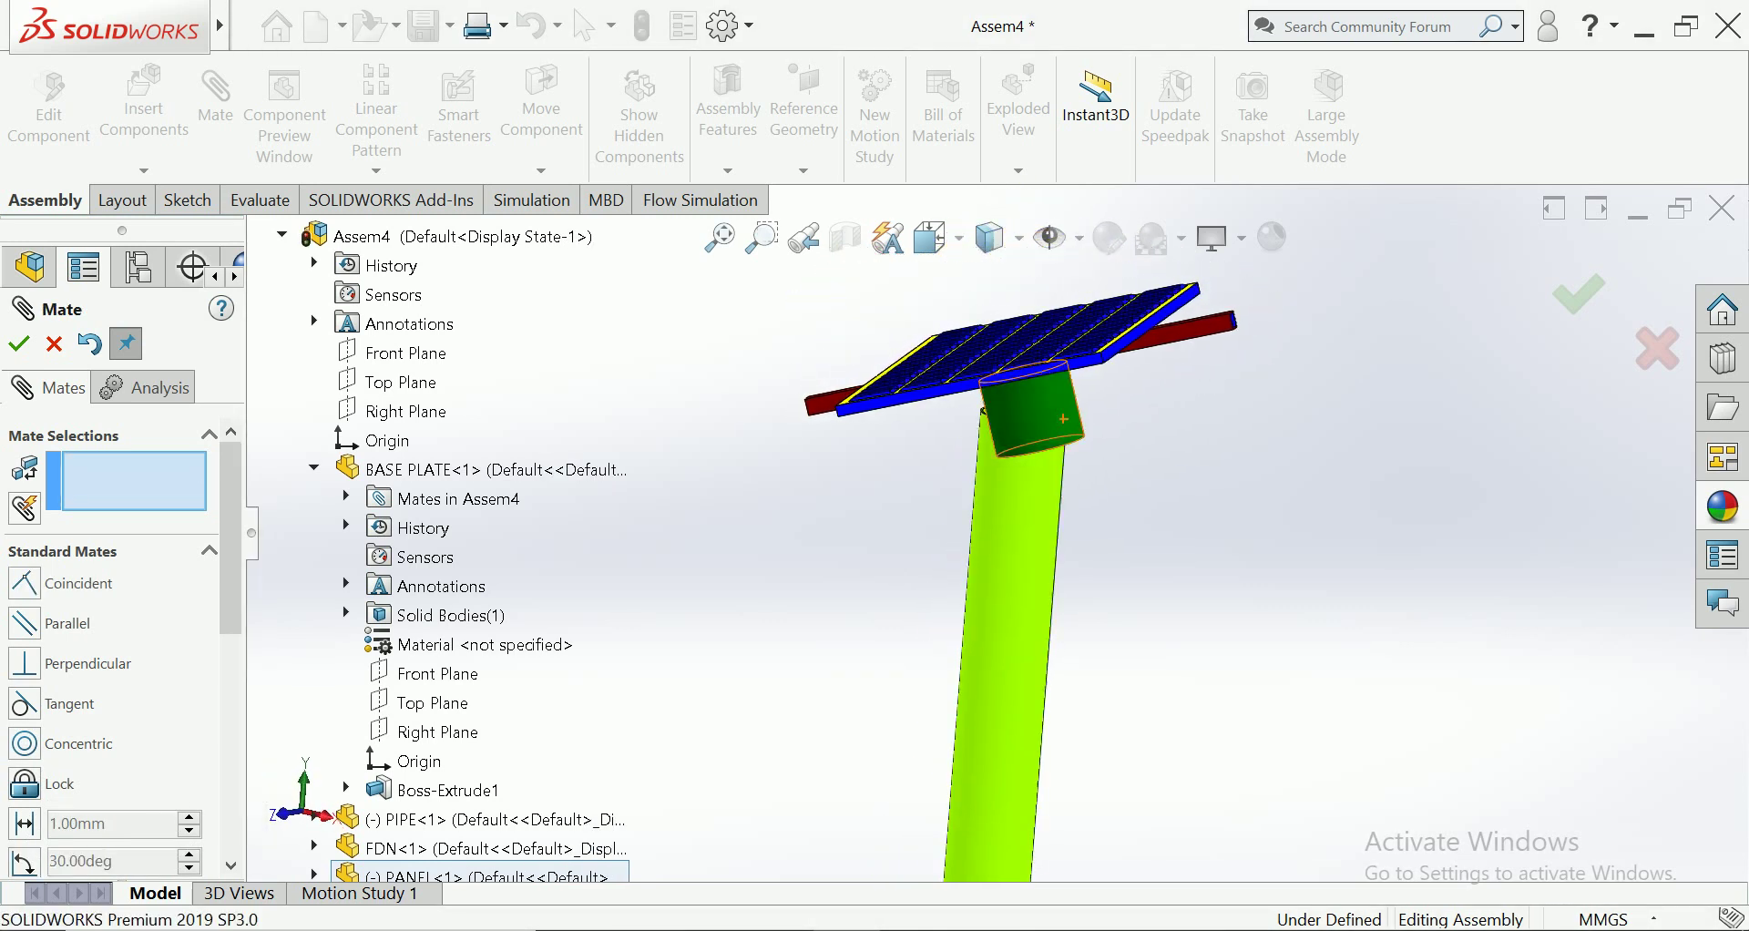
left_click(1056, 399)
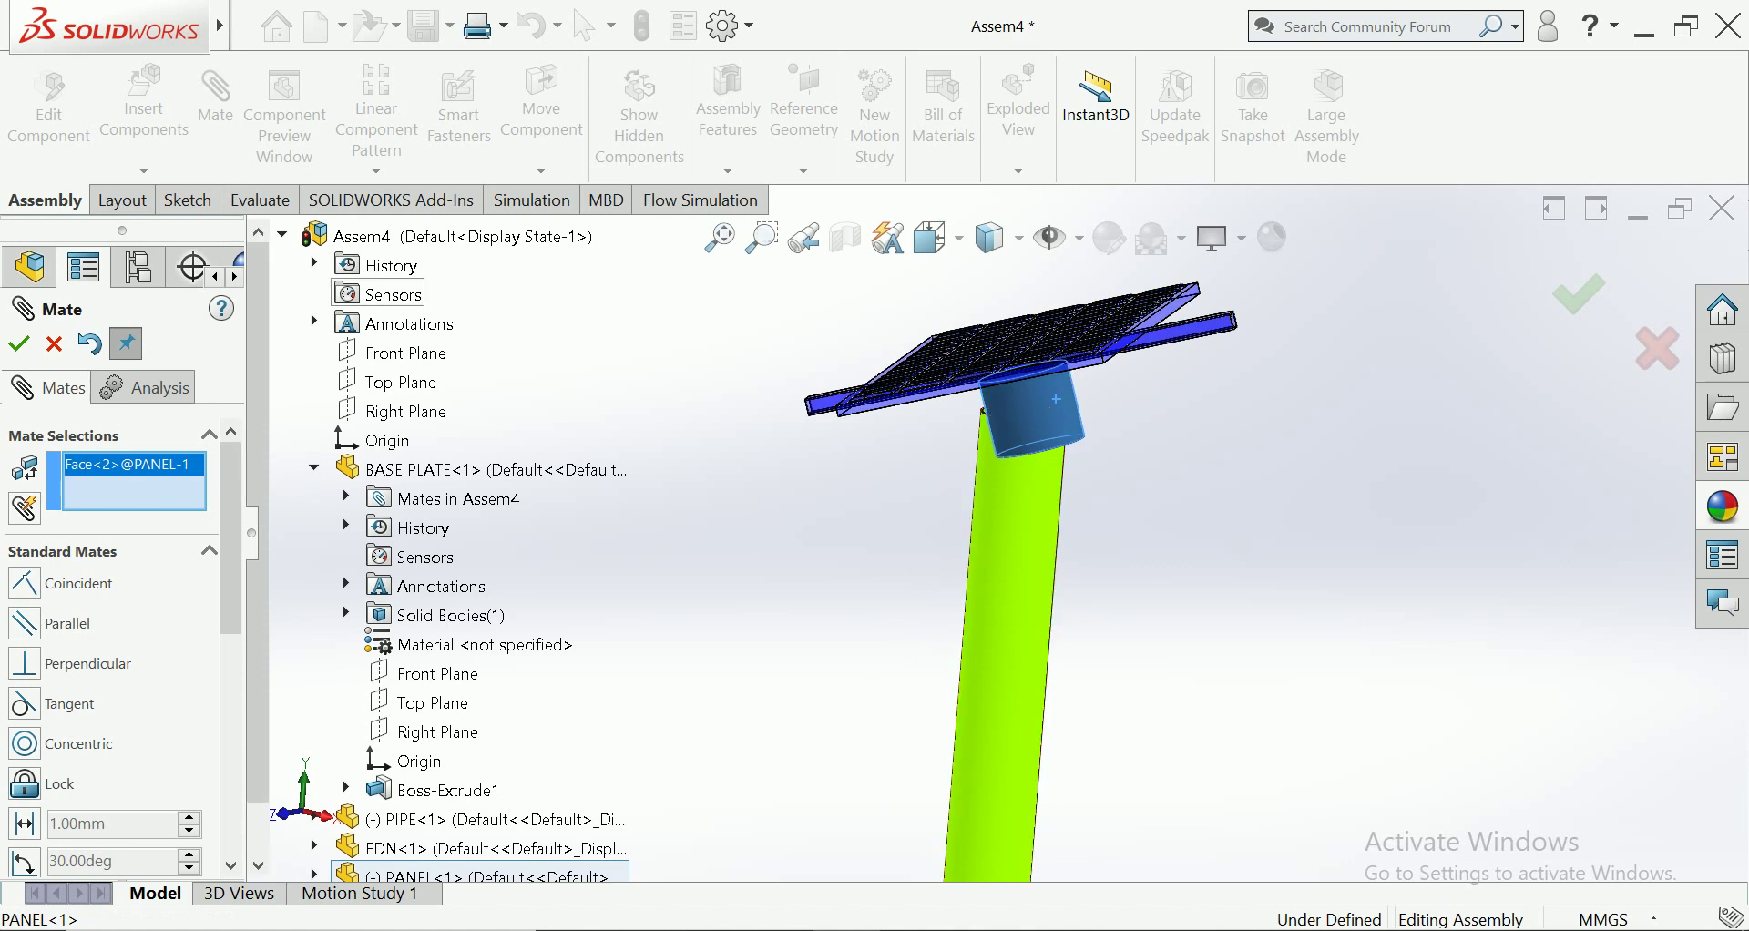
left_click(1022, 507)
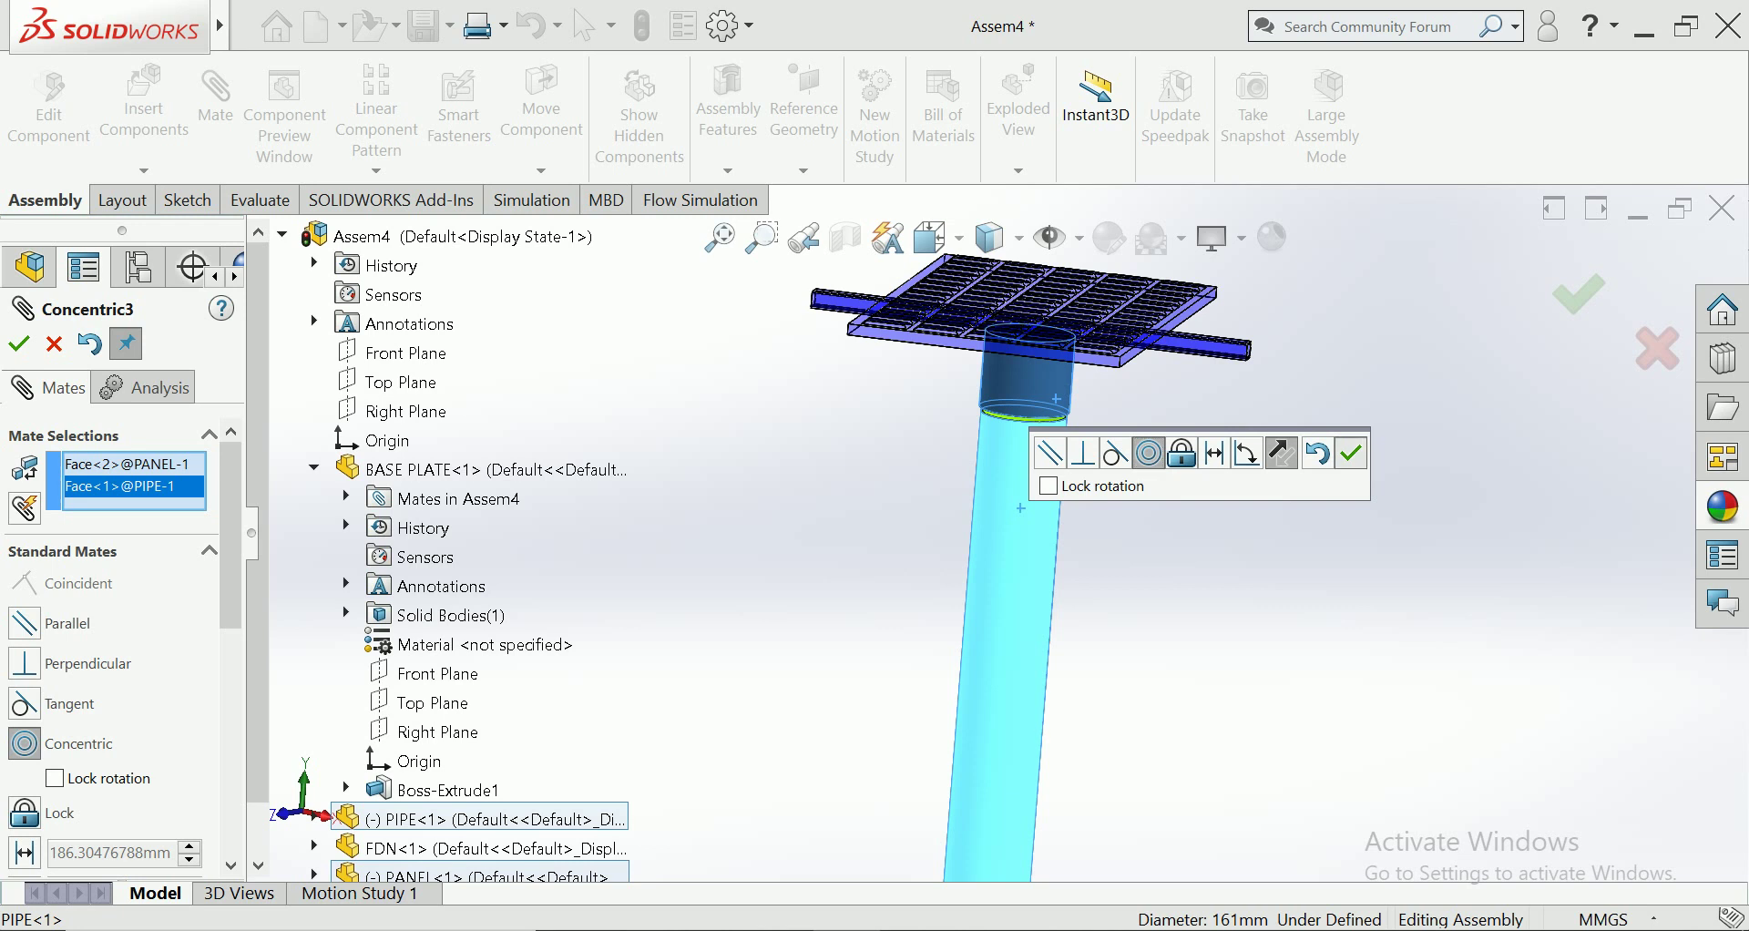
left_click(1351, 453)
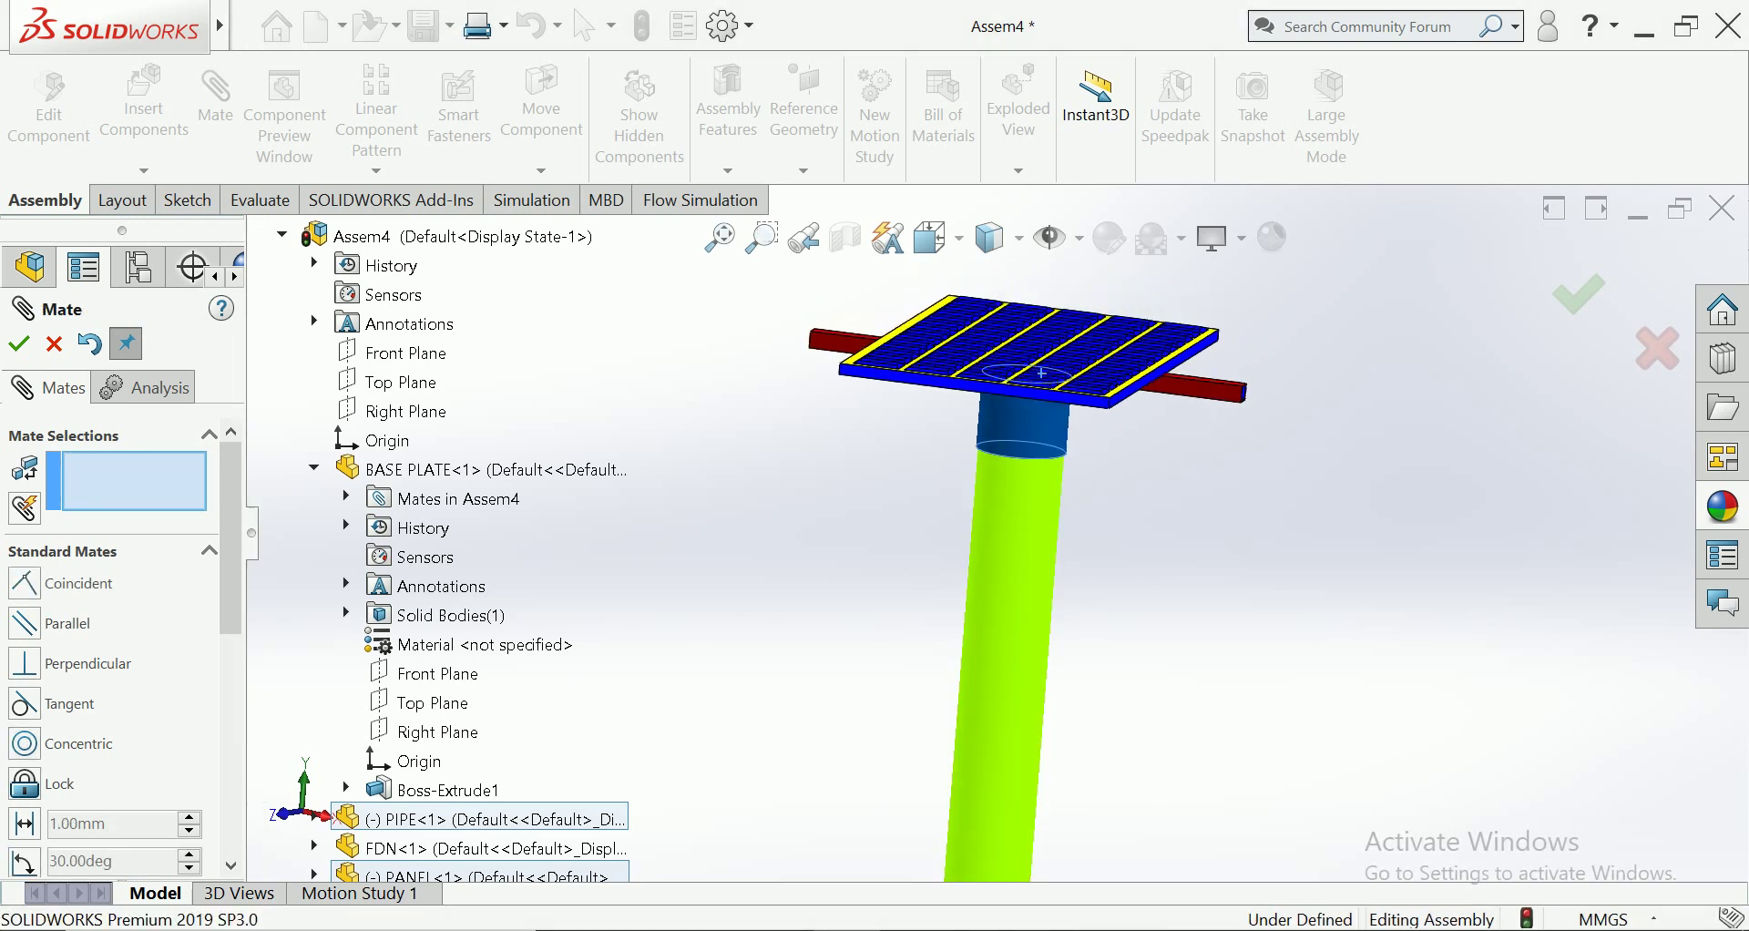
scroll(995, 542, "up", 4)
scroll(995, 542, "up", 4)
middle_click_drag(1066, 512, 1048, 492)
key("Escape")
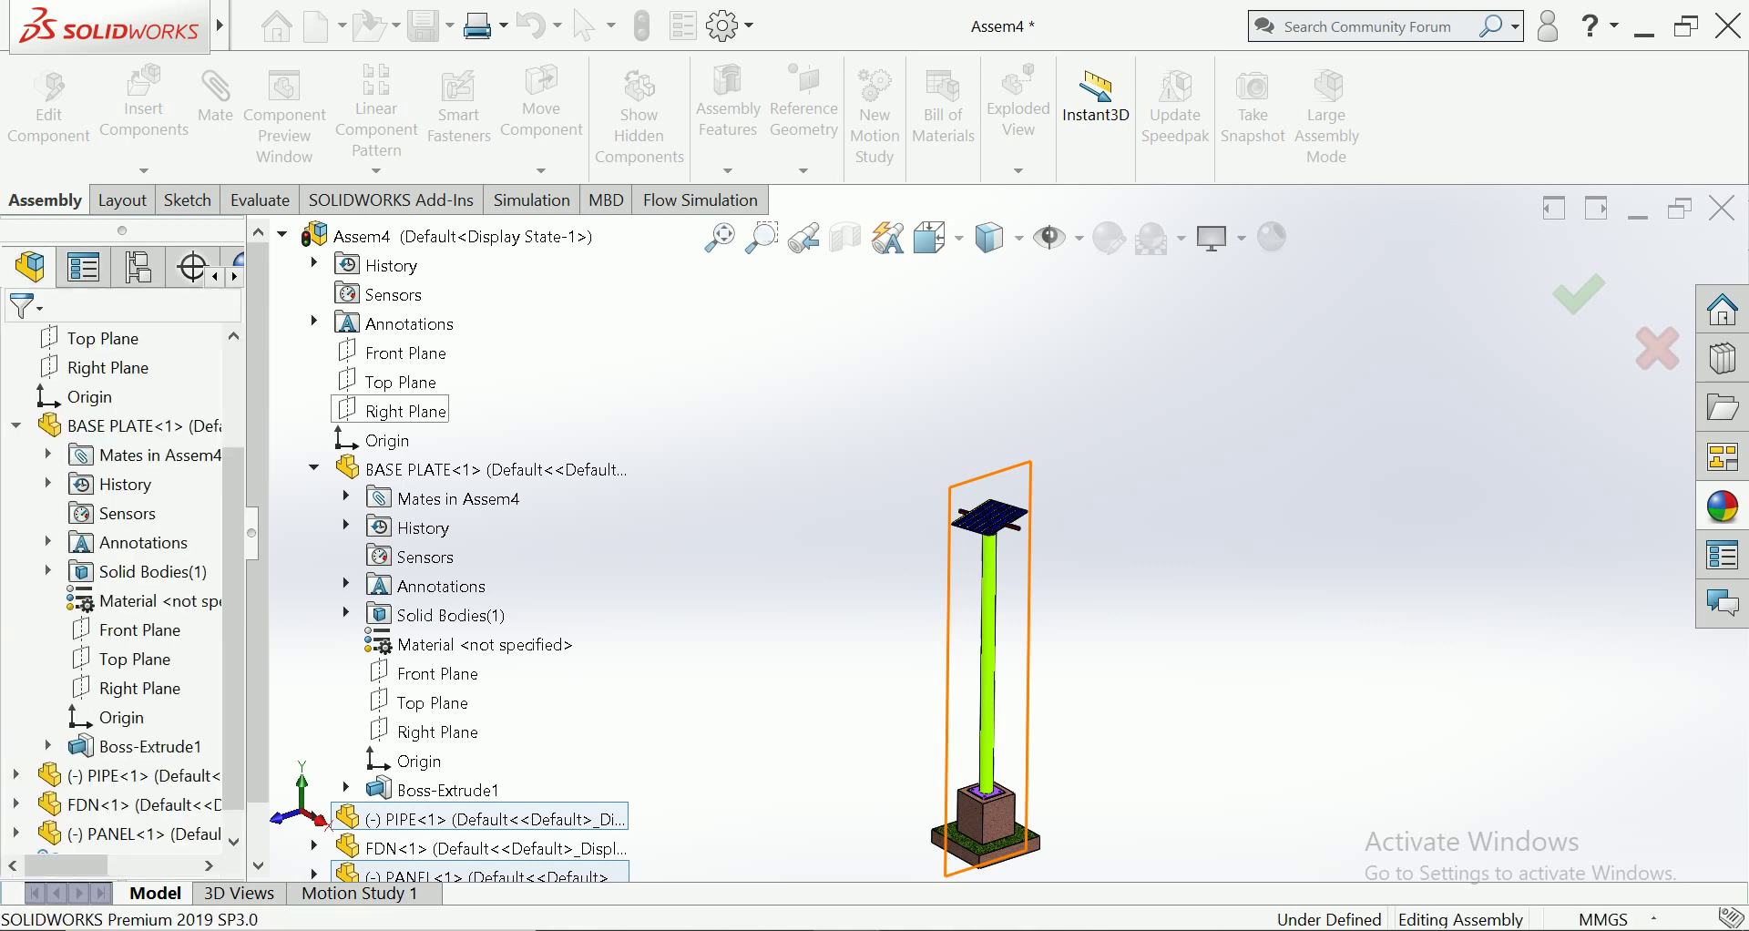
Zoom and pan so the whole assembly, from the FDN block up to the panel, fills the view
scroll(1230, 729, "down", 3)
scroll(1230, 729, "up", 1)
scroll(1230, 729, "down", 1)
scroll(774, 547, "up", 1)
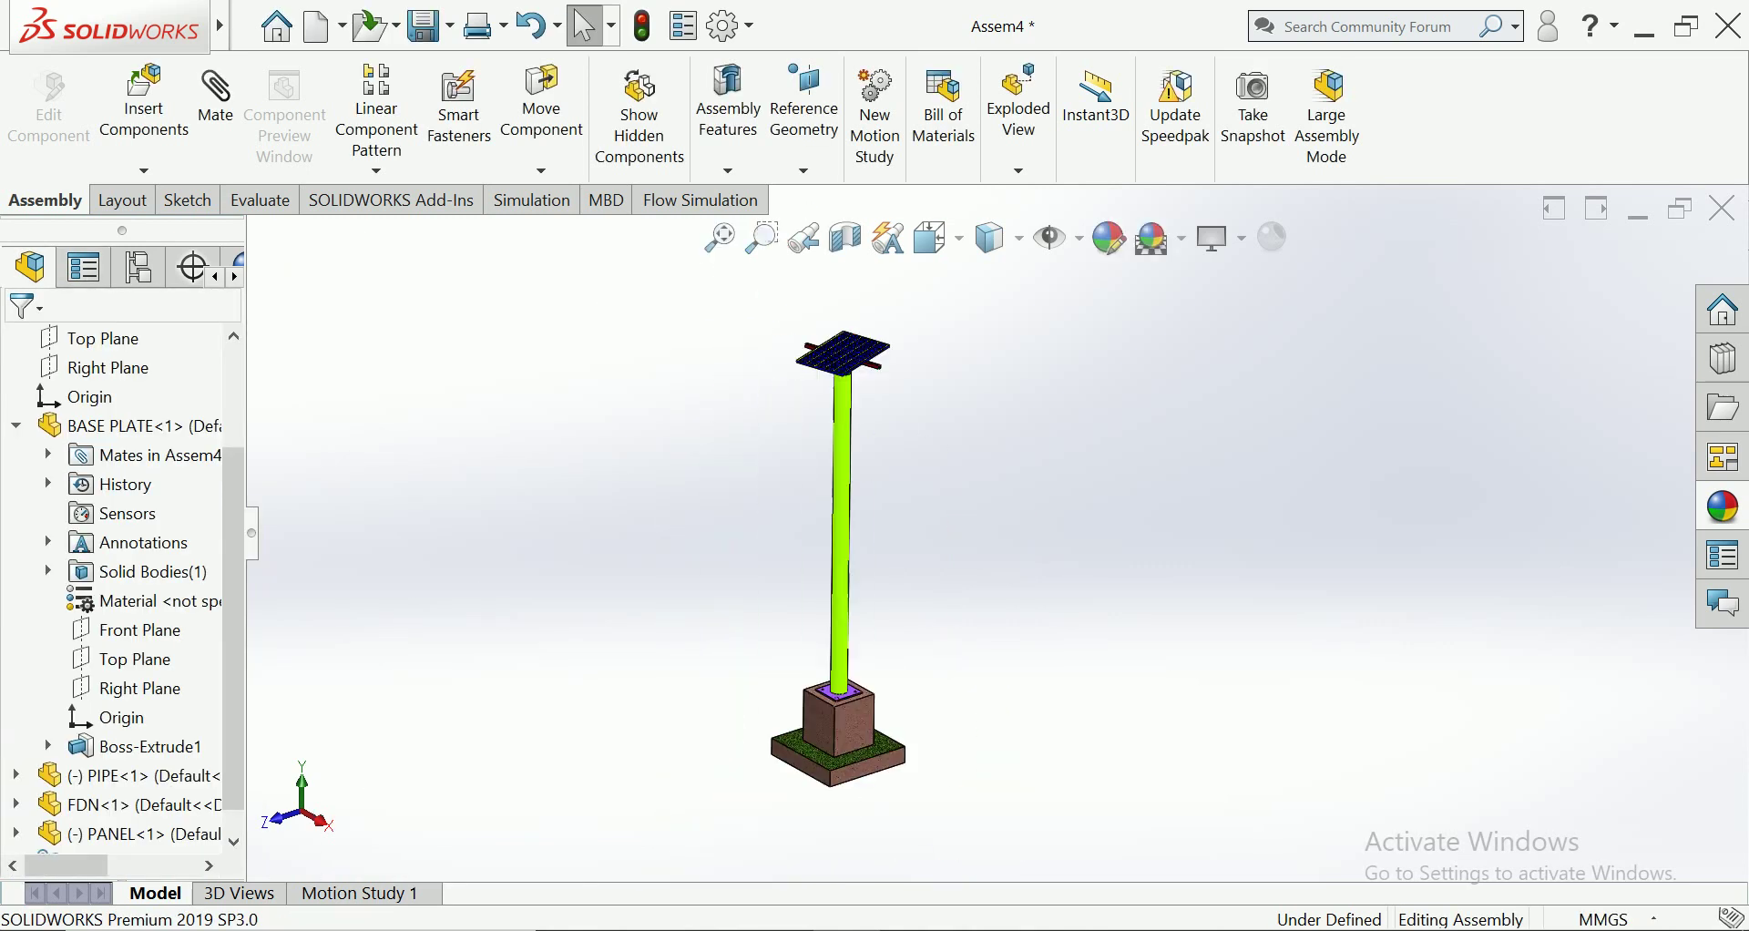
middle_click_drag(774, 547, 565, 456, "ctrl")
scroll(820, 501, "up", 2)
scroll(820, 501, "down", 1)
scroll(820, 501, "down", 1)
scroll(820, 501, "up", 1)
scroll(558, 430, "down", 1)
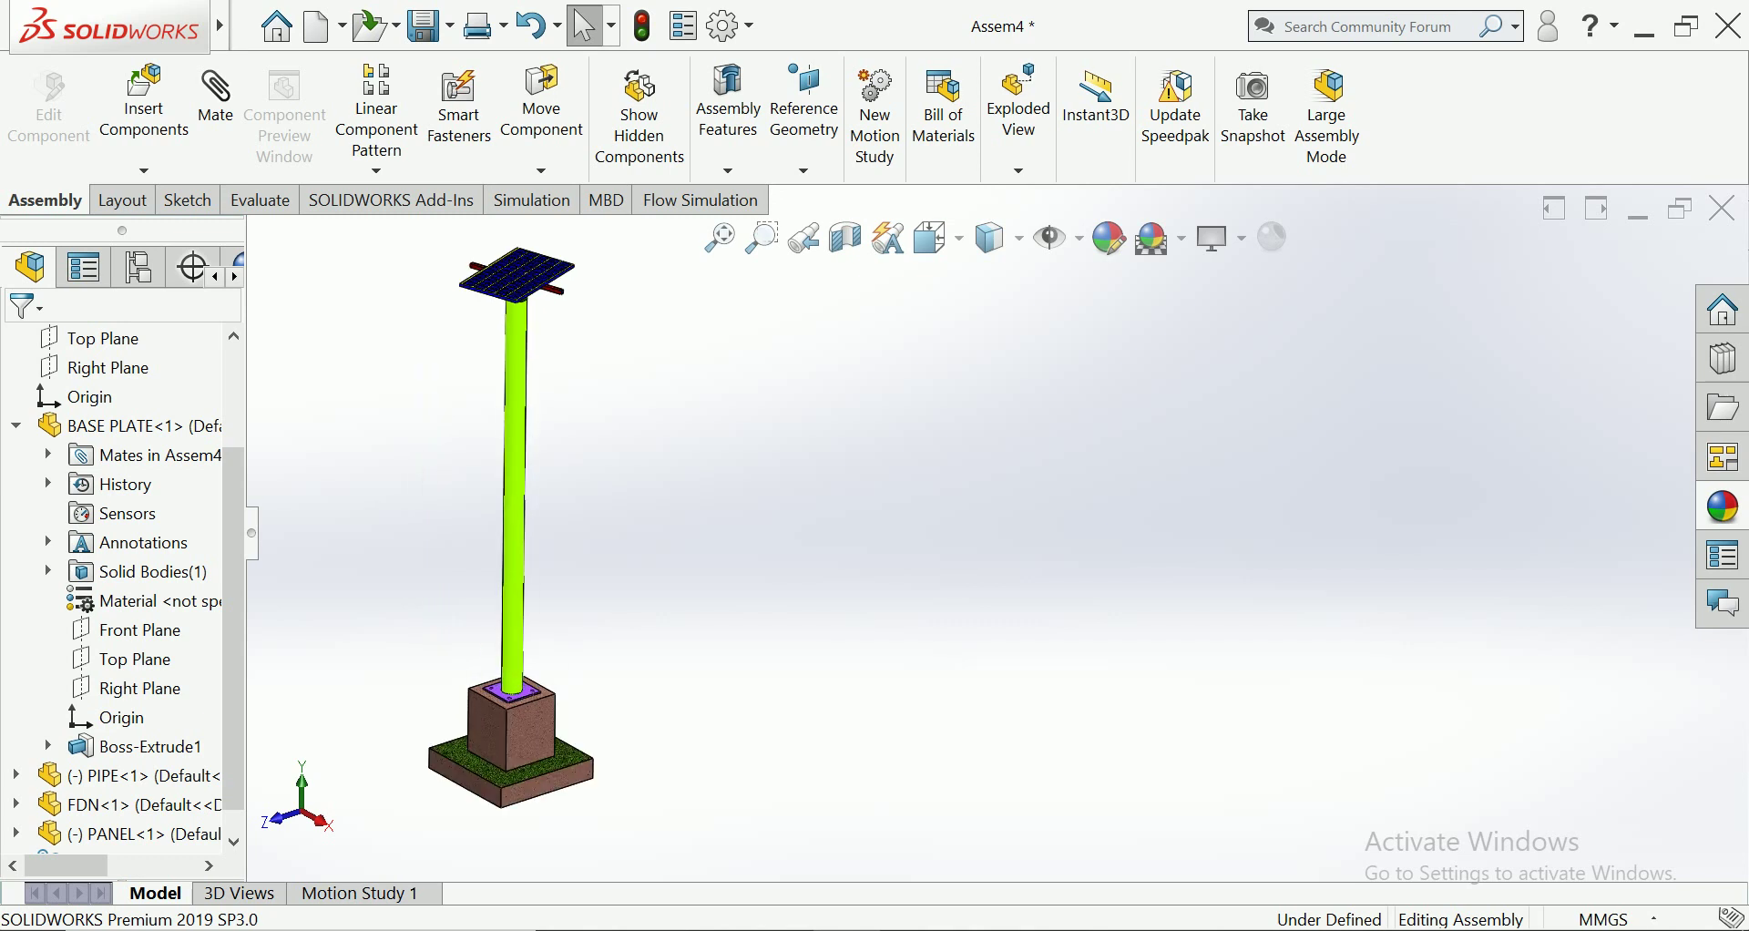